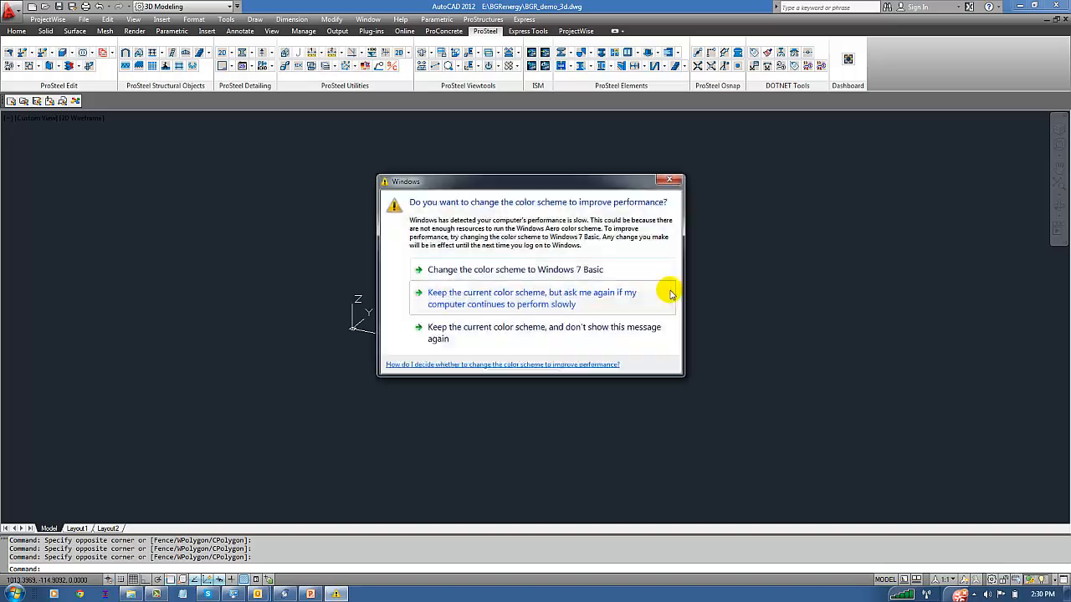
Dismiss the Windows color scheme prompt without choosing a scheme
{"action": "left_click", "coordinate": [670, 180]}
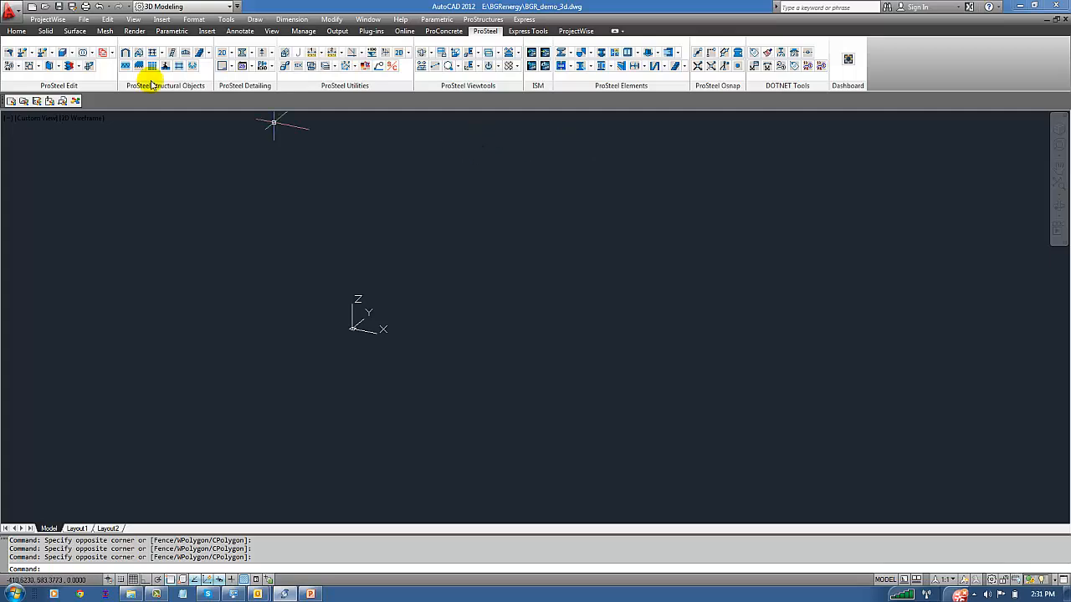
{"action": "left_click", "coordinate": [84, 19]}
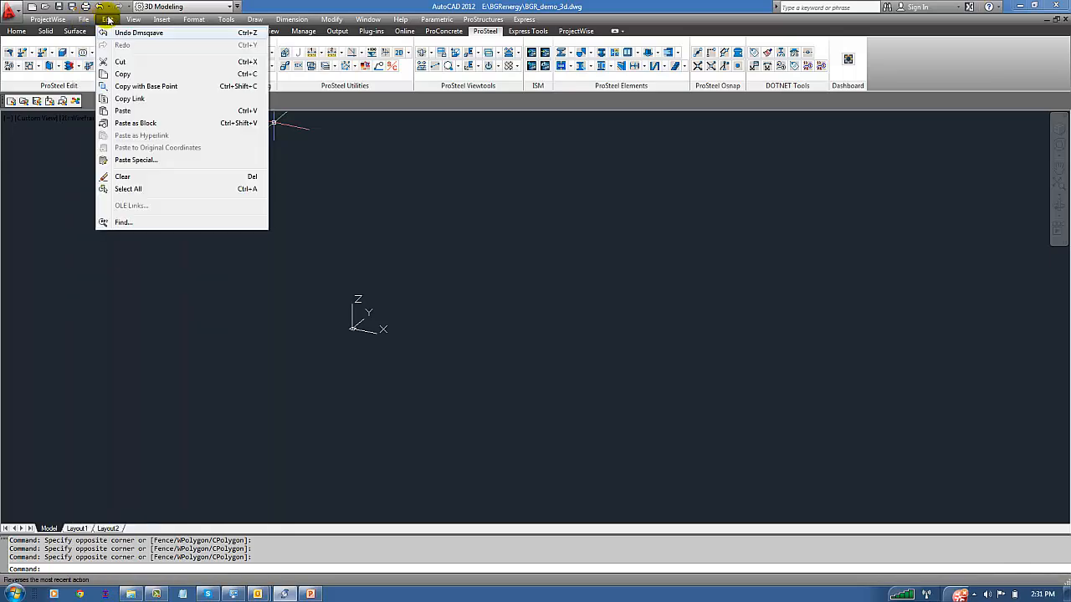
{"action": "mouse_move", "coordinate": [382, 22]}
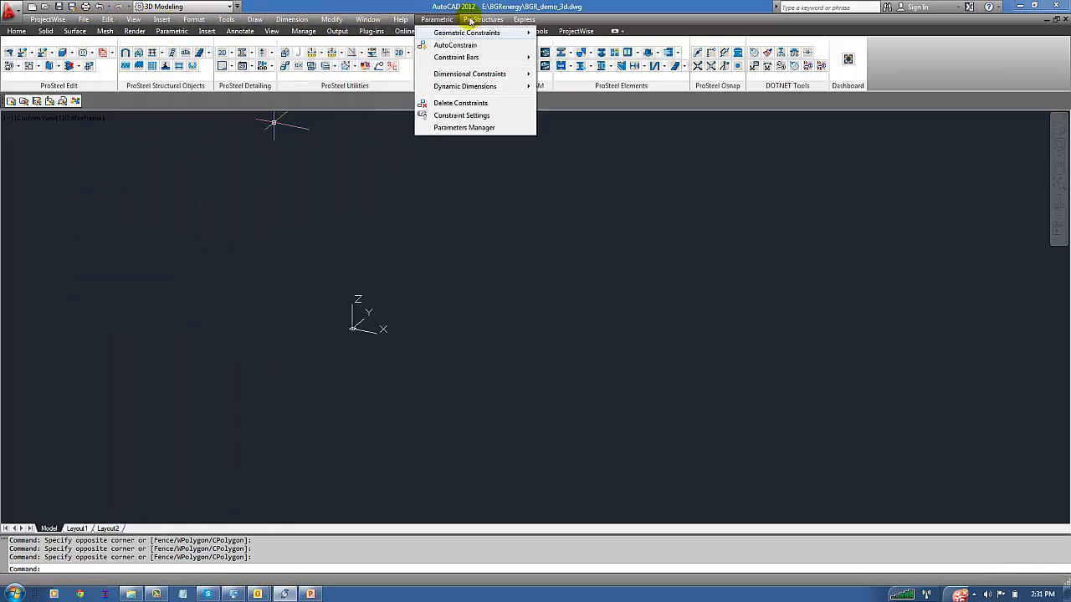
{"action": "mouse_move", "coordinate": [495, 18]}
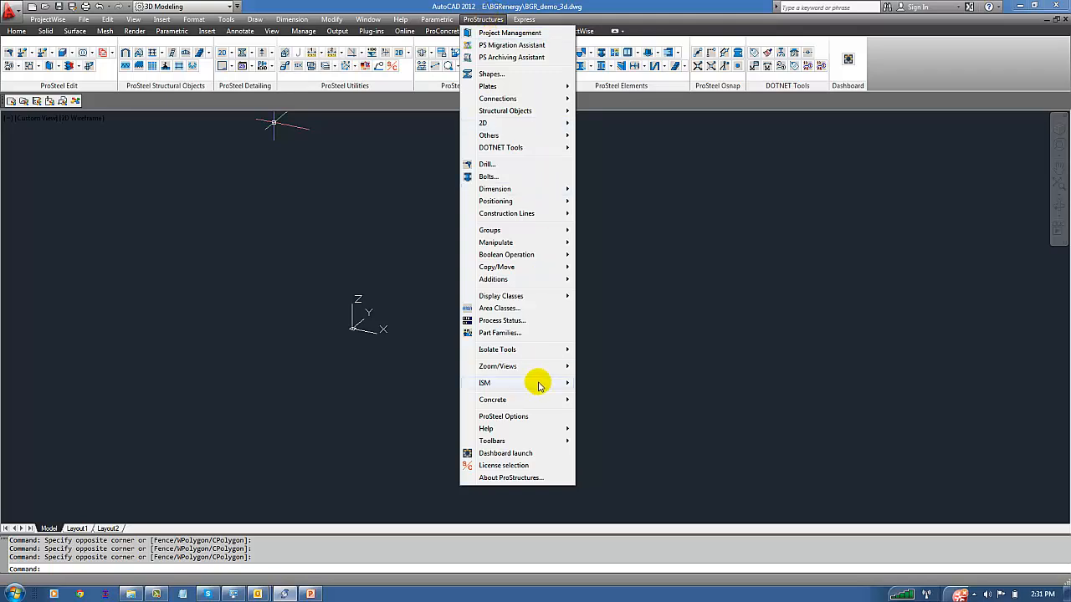
{"action": "mouse_move", "coordinate": [530, 398]}
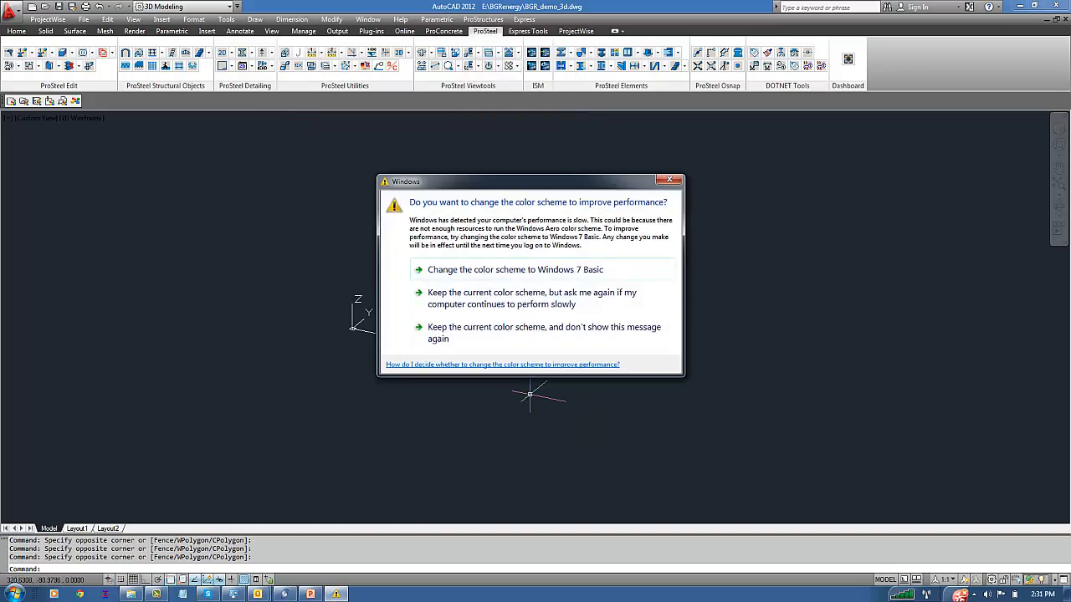
Change the Windows color scheme to Windows 7 Basic
{"action": "left_click", "coordinate": [479, 270]}
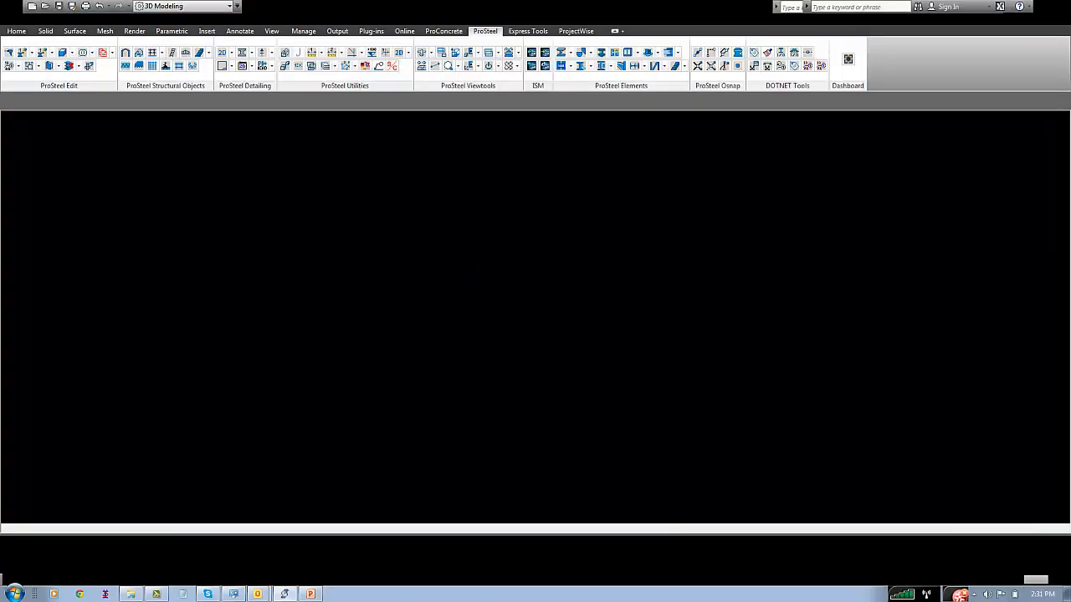
{"action": "left_click", "coordinate": [478, 286]}
{"action": "left_click", "coordinate": [438, 239]}
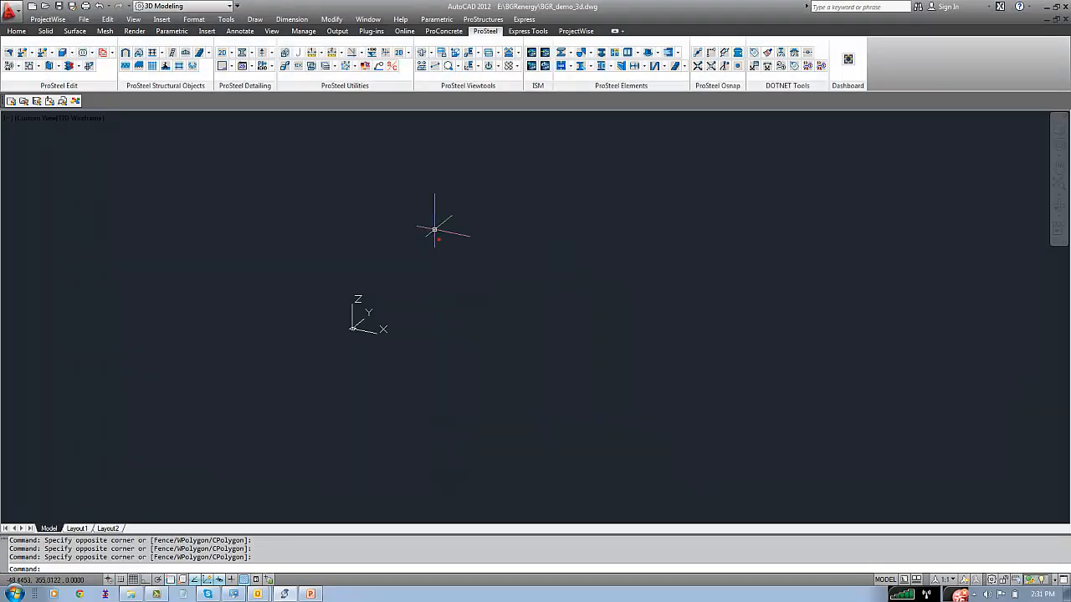
Place a ProStructures workframe at the UCS origin, aligned along the X axis with Ortho on
{"action": "left_click", "coordinate": [484, 19]}
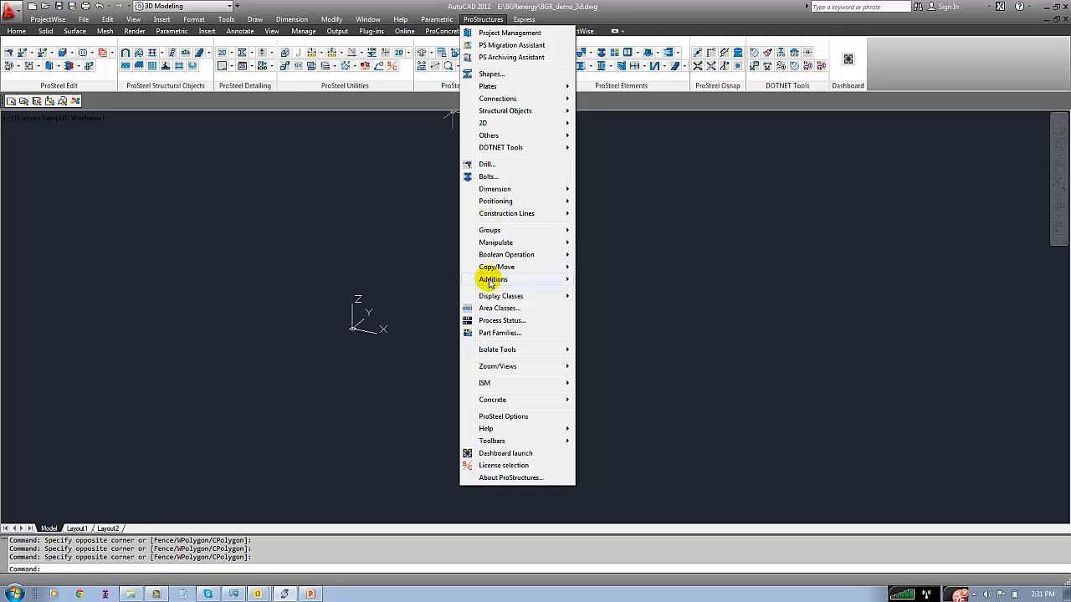
{"action": "mouse_move", "coordinate": [492, 283]}
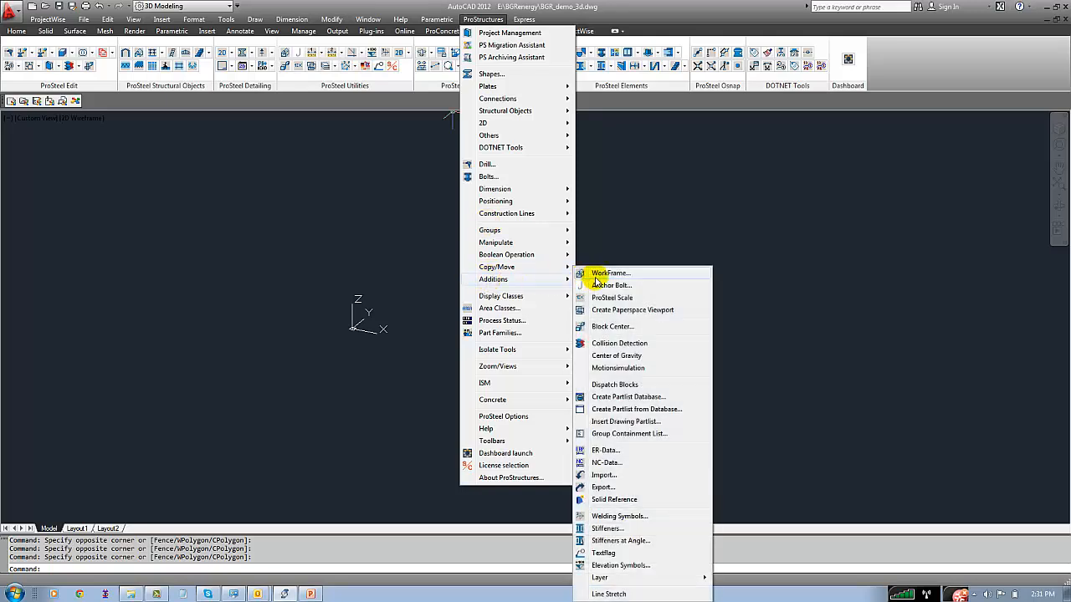
{"action": "left_click", "coordinate": [594, 274]}
{"action": "key", "text": "Return"}
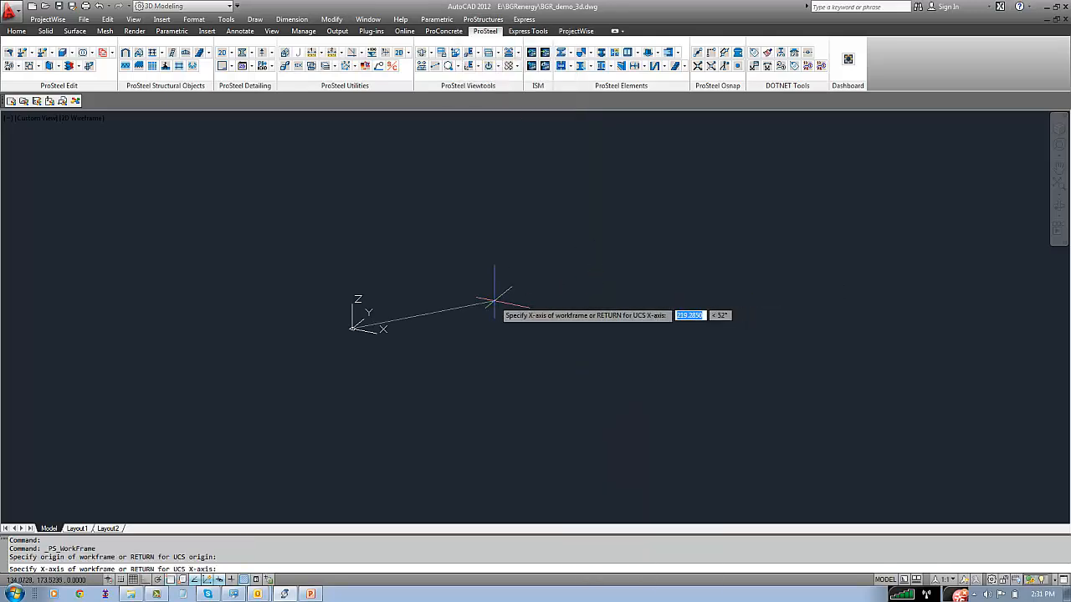
{"action": "key", "text": "F8"}
{"action": "left_click", "coordinate": [521, 360]}
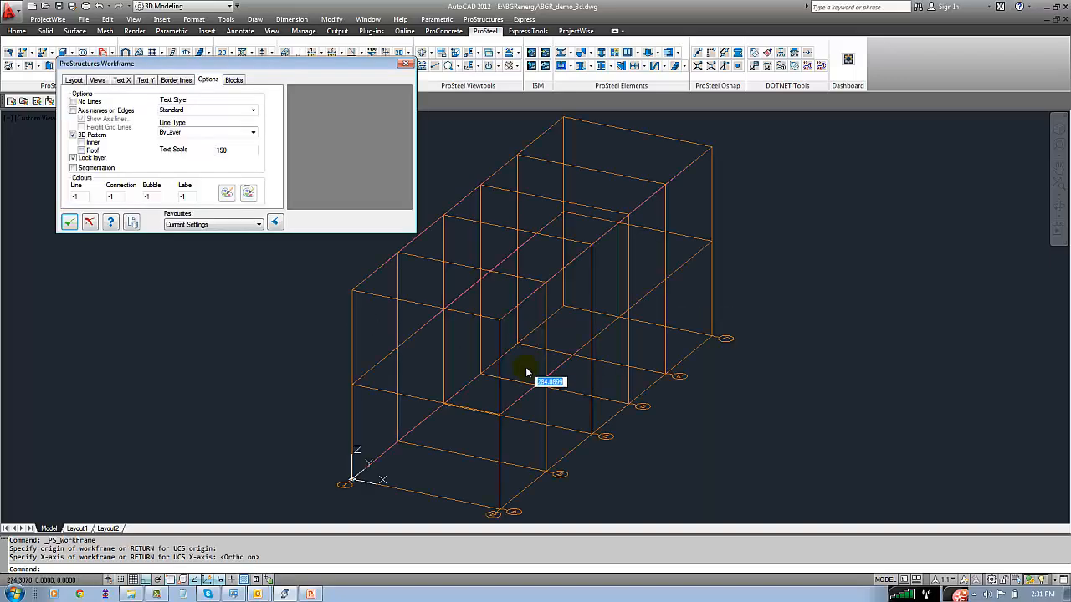
Examine the workframe's axis labels at the base and the listed length, width and height division values
{"action": "middle_click_drag", "start_coordinate": [346, 385], "coordinate": [395, 342]}
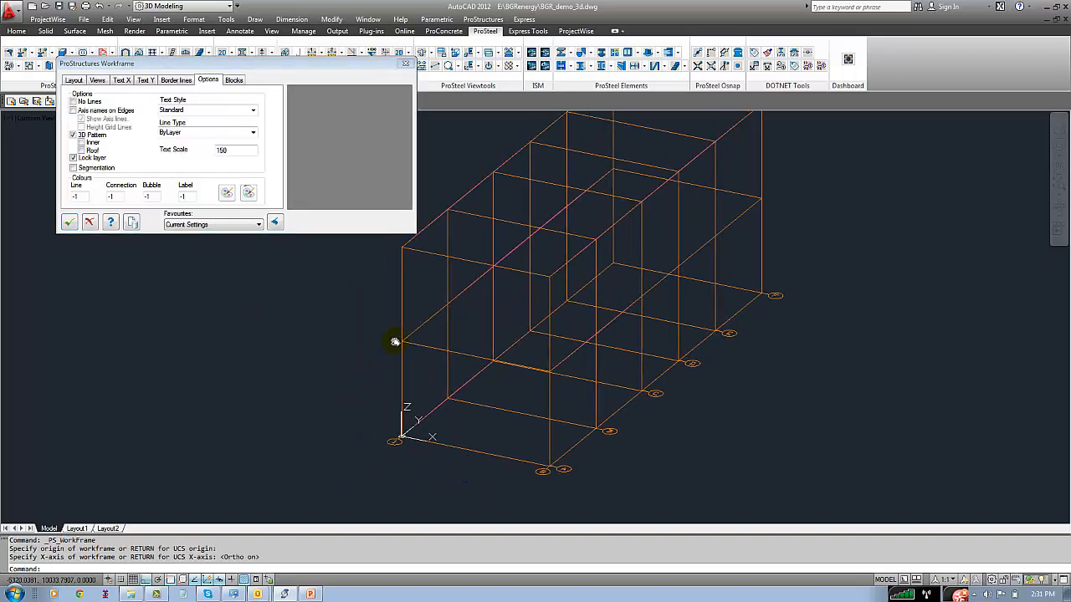
{"action": "scroll", "coordinate": [397, 458], "scroll_direction": "up", "scroll_amount": 5}
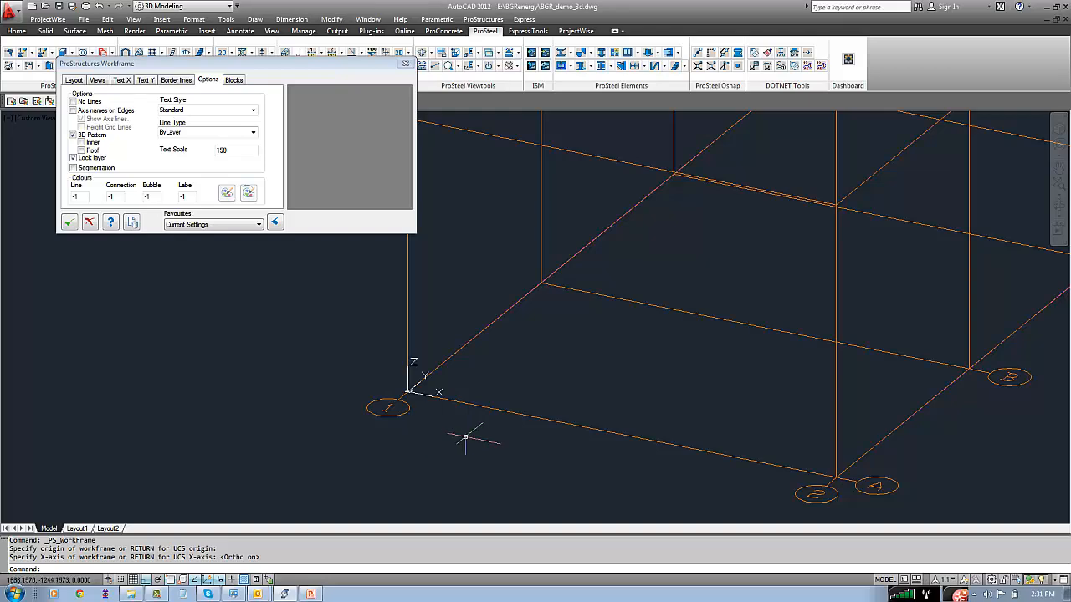
{"action": "middle_click_drag", "start_coordinate": [466, 436], "coordinate": [304, 370]}
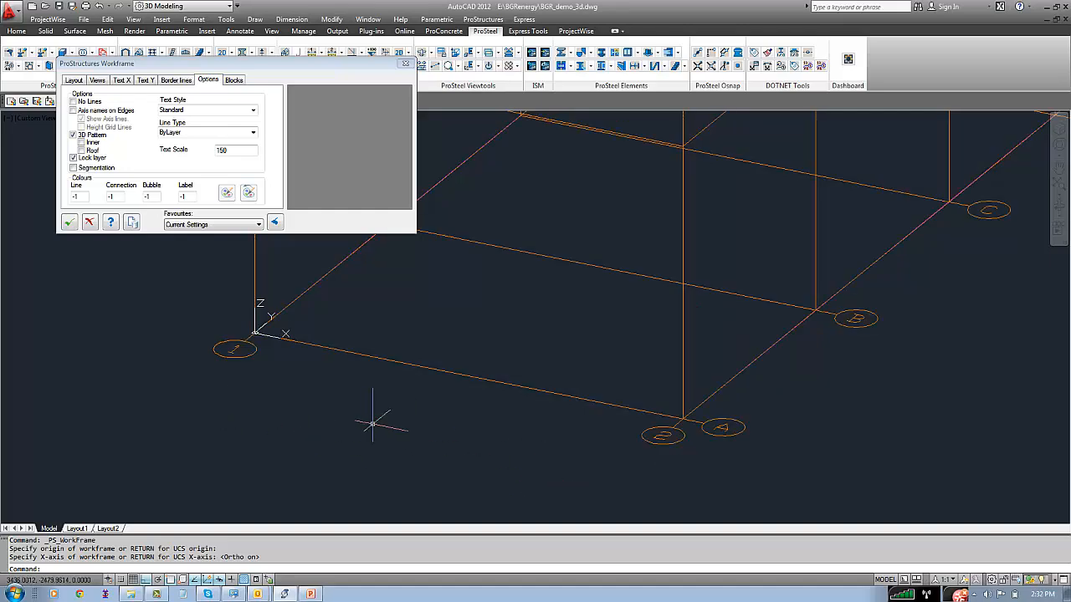
{"action": "middle_click_drag", "start_coordinate": [875, 400], "coordinate": [581, 513]}
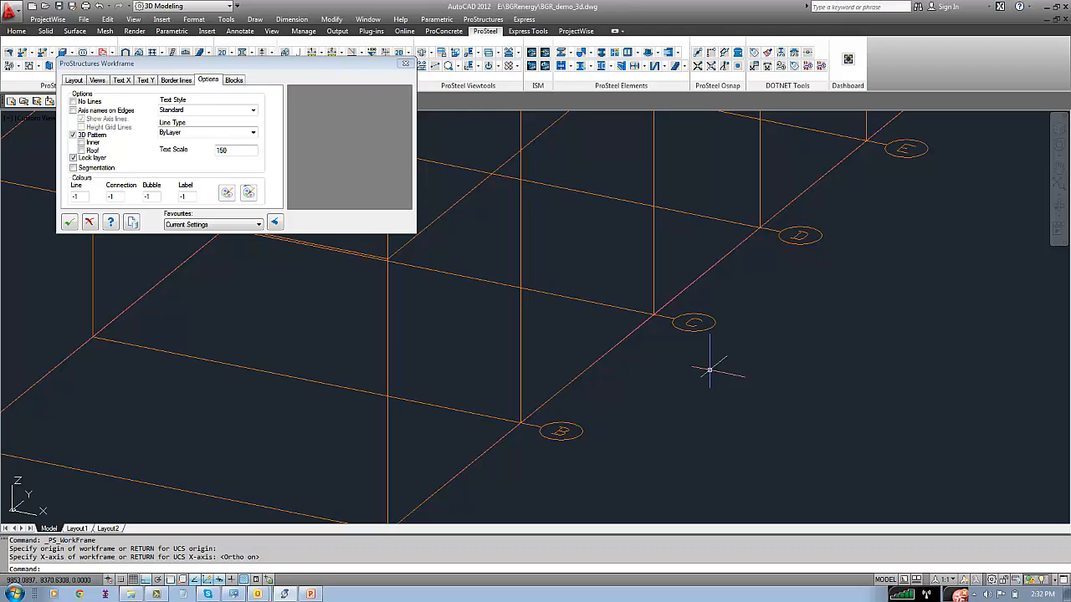
{"action": "scroll", "coordinate": [707, 370], "scroll_direction": "down", "scroll_amount": 2}
{"action": "scroll", "coordinate": [708, 368], "scroll_direction": "down", "scroll_amount": 2}
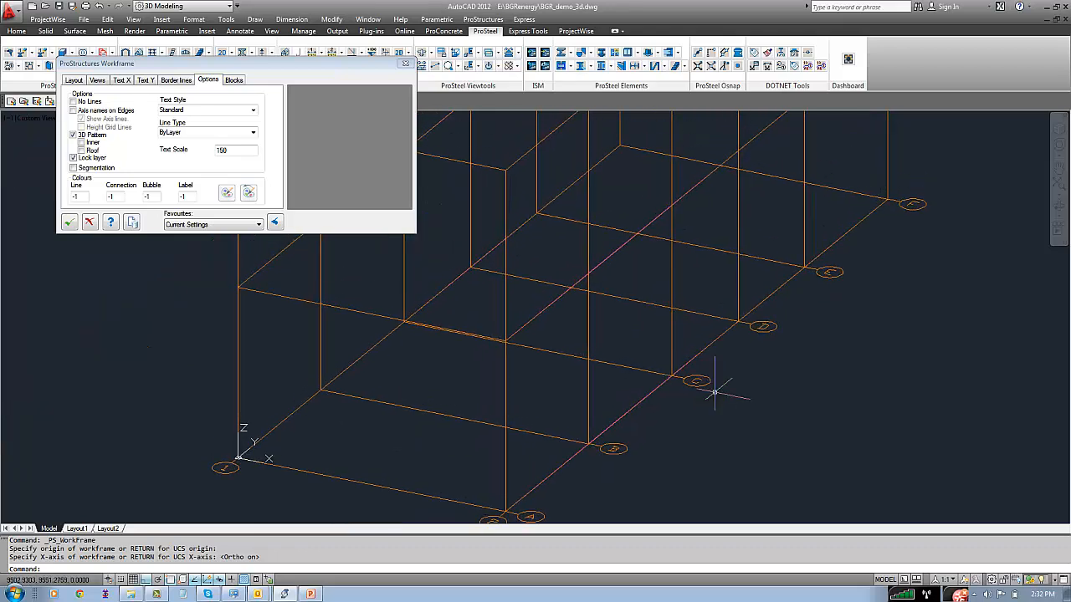
{"action": "left_click", "coordinate": [74, 79]}
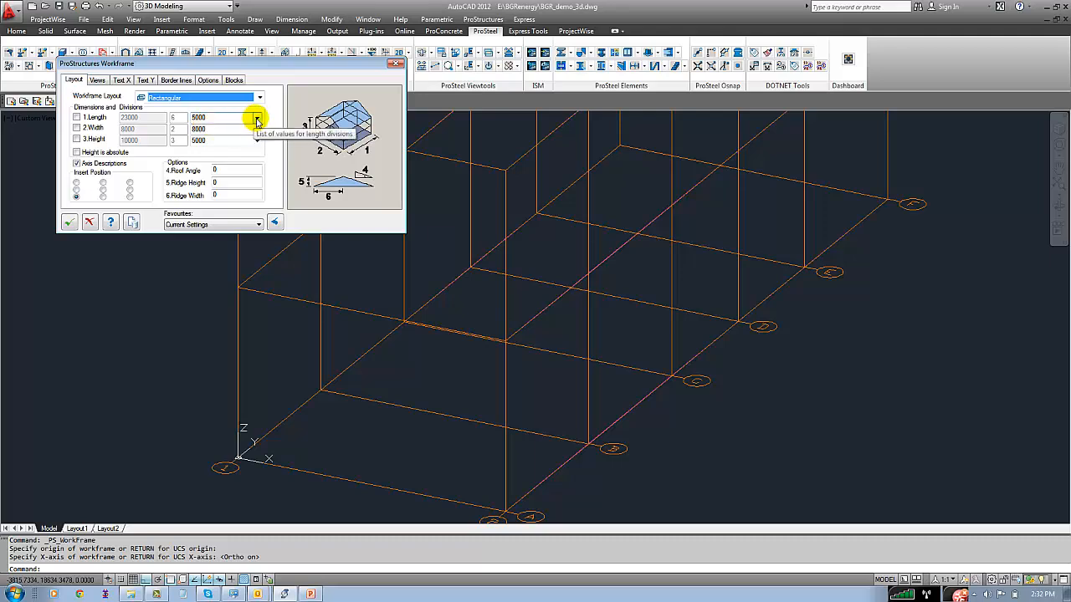
{"action": "left_click", "coordinate": [257, 118]}
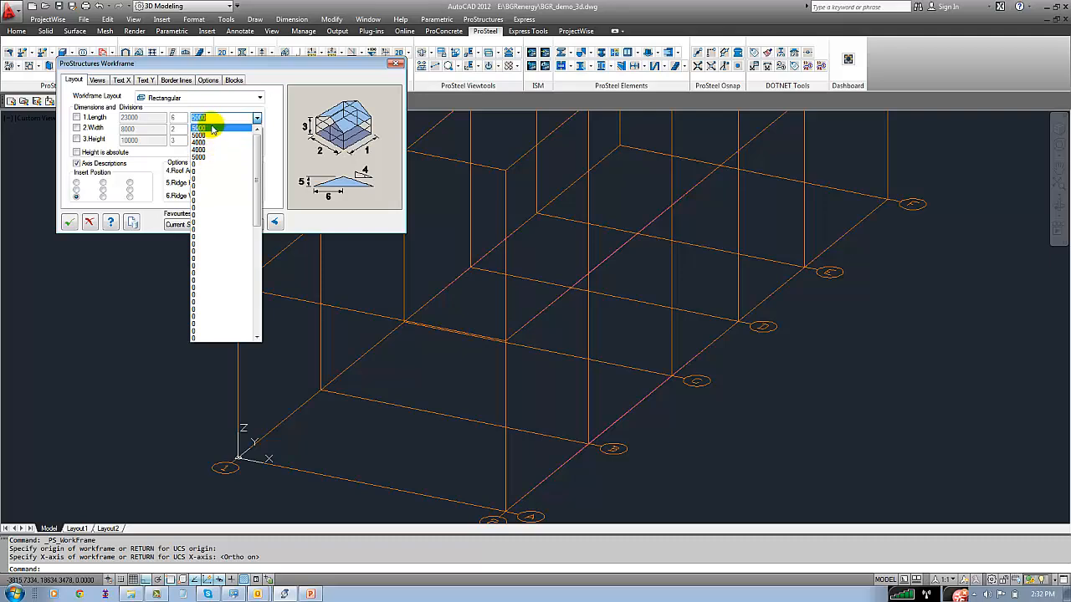
{"action": "left_click", "coordinate": [275, 142]}
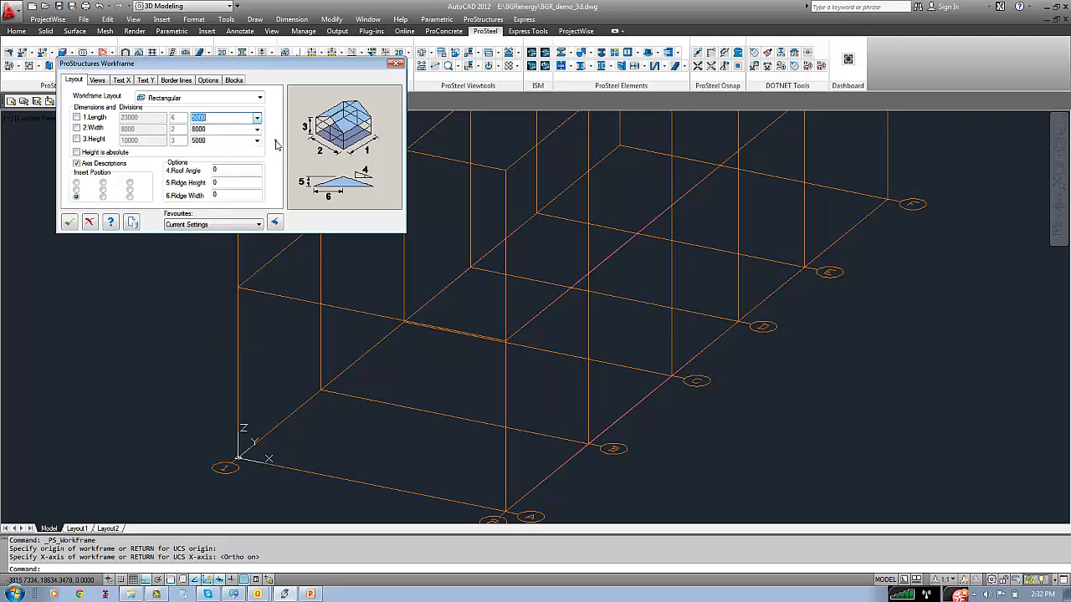
{"action": "left_click", "coordinate": [257, 131]}
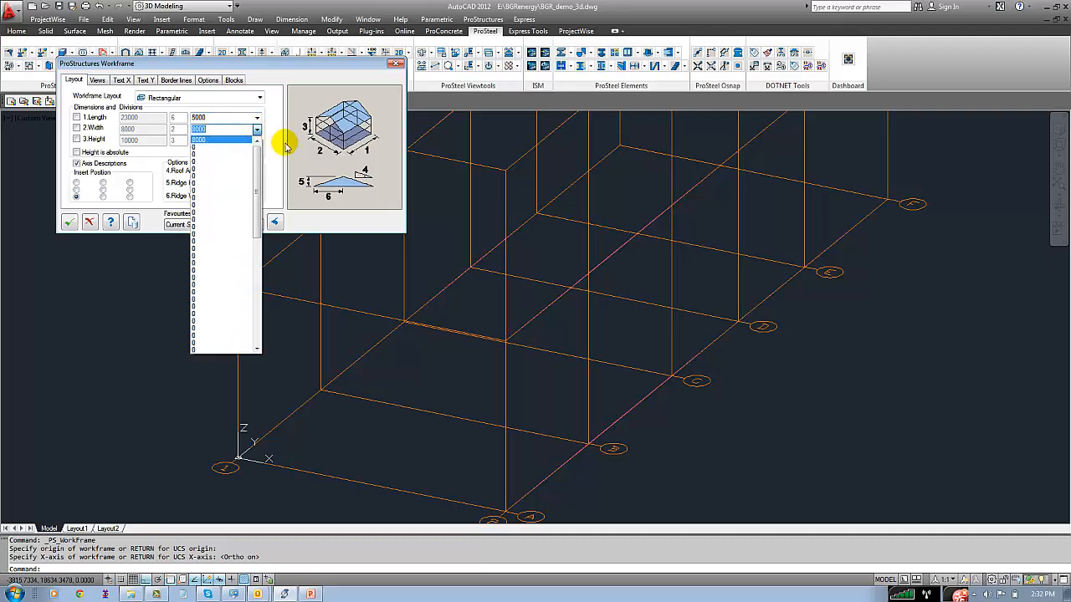
{"action": "left_click", "coordinate": [282, 139]}
{"action": "left_click", "coordinate": [257, 141]}
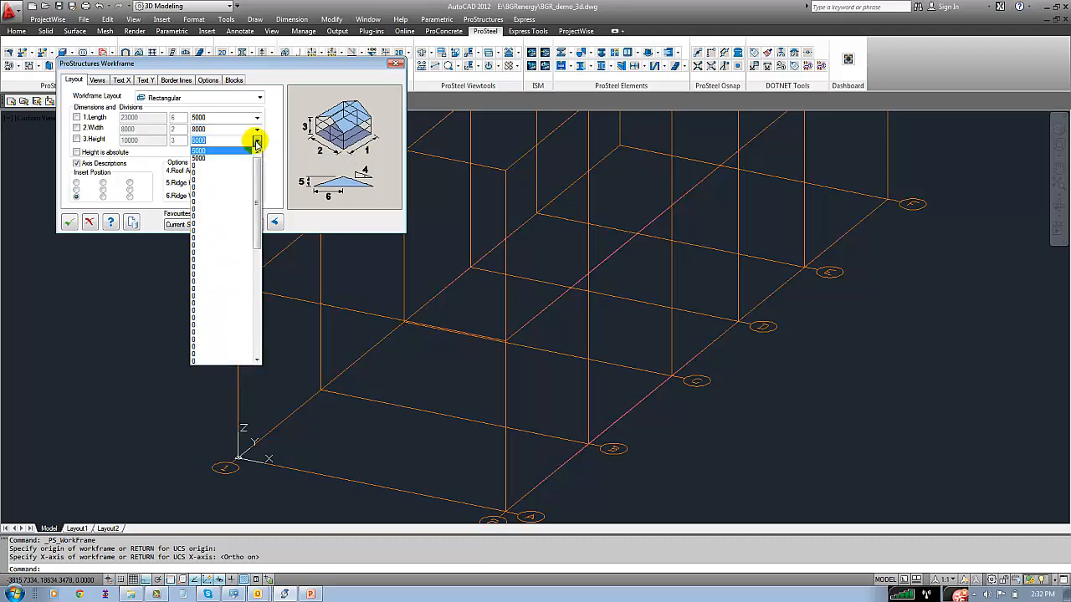
{"action": "left_click", "coordinate": [257, 142]}
Set the workframe's fourth length division, between axes D and E, to 5000
{"action": "left_click", "coordinate": [253, 120]}
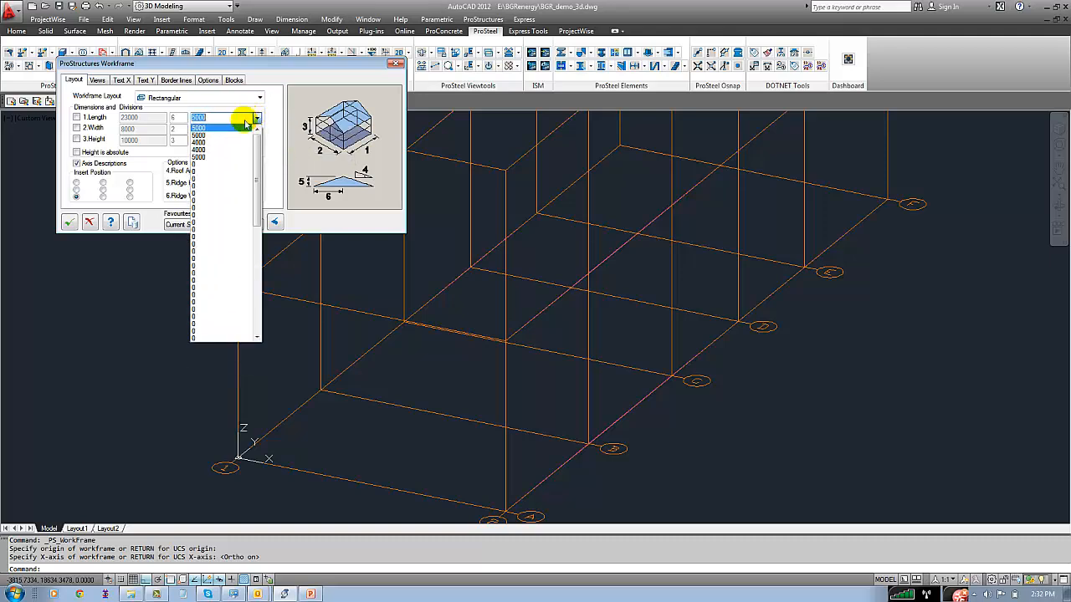
{"action": "left_click", "coordinate": [215, 148]}
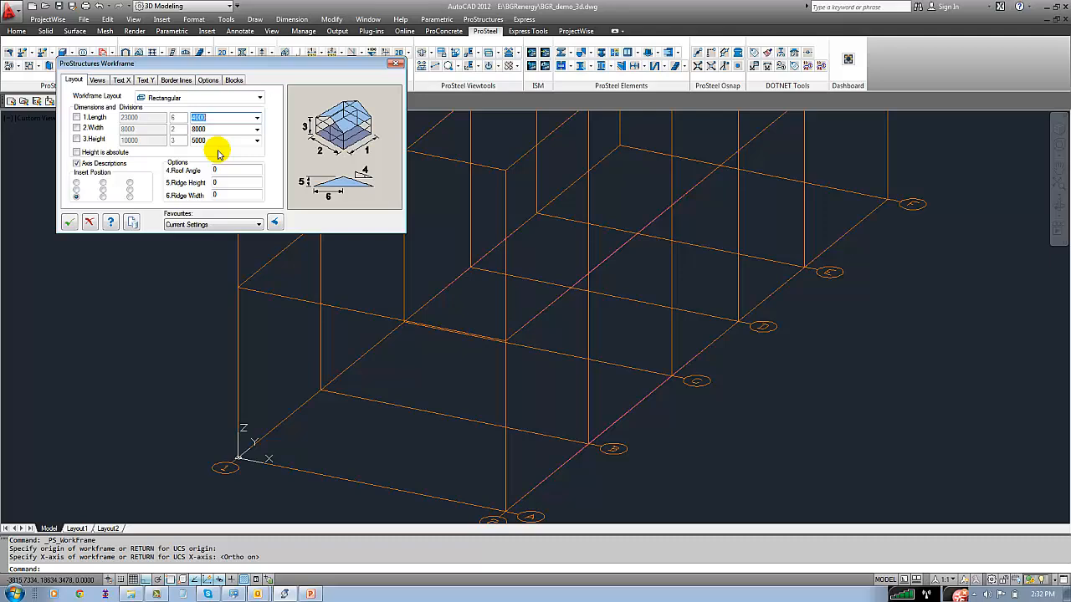
{"action": "type", "text": "5000"}
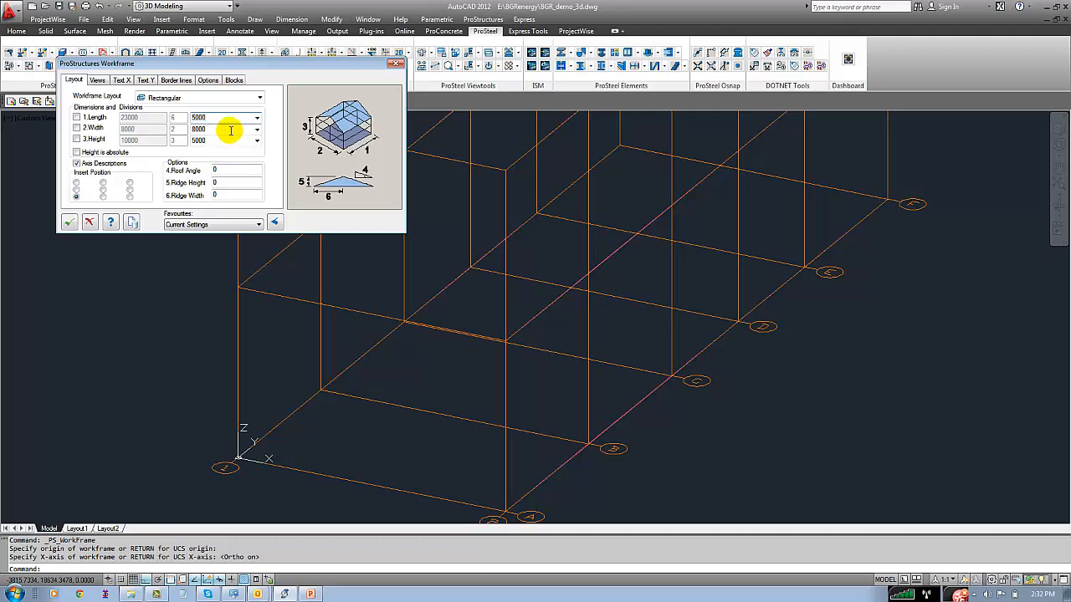
{"action": "left_click", "coordinate": [231, 130]}
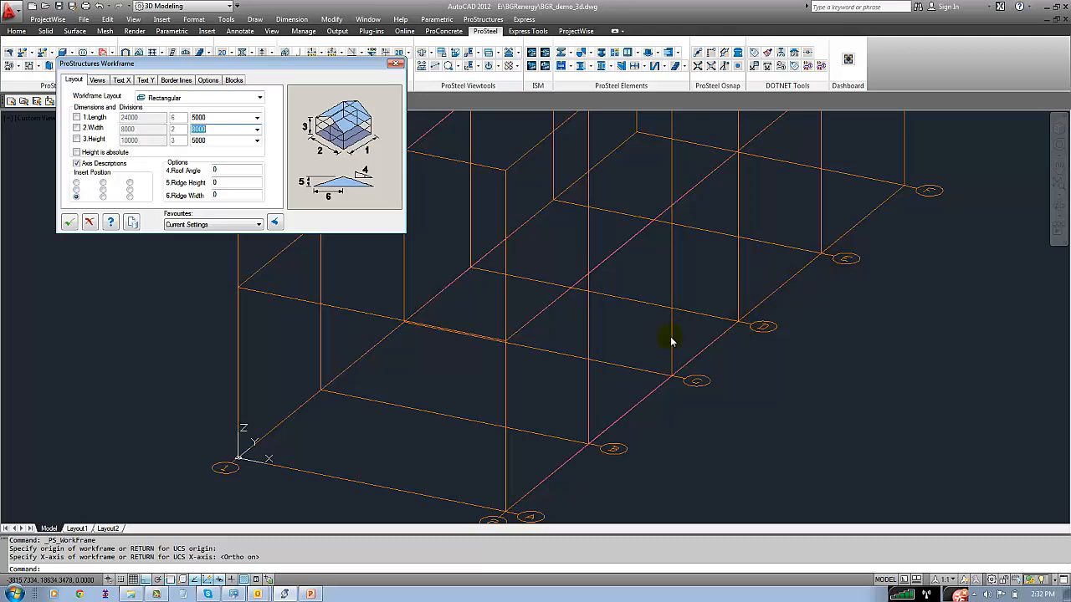
Switch to the plan view of the current UCS and relabel the workframe's second X axis as 1'
{"action": "left_click", "coordinate": [196, 298]}
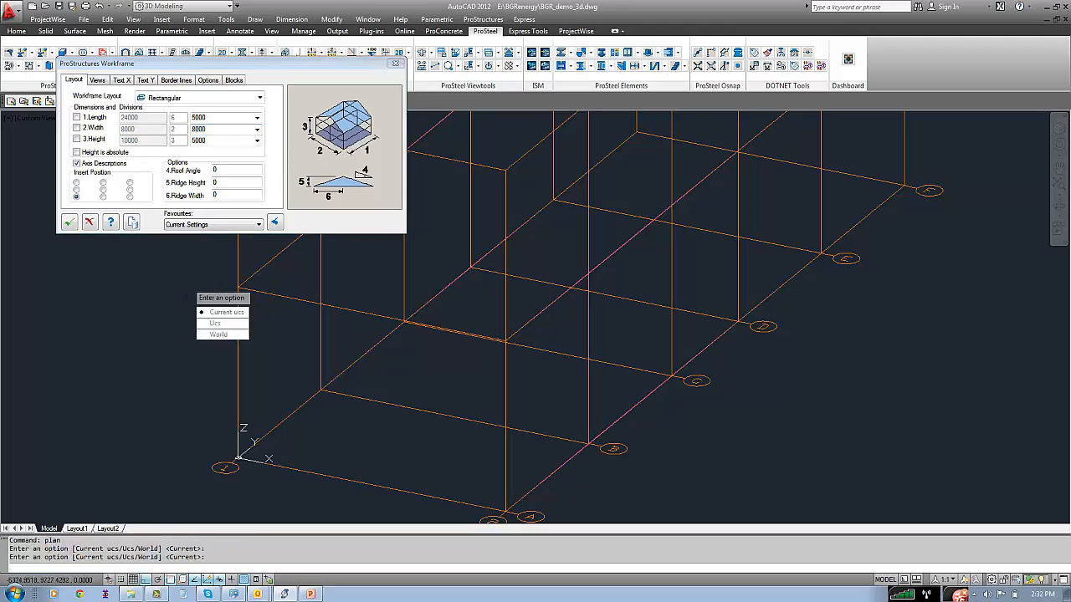
{"action": "key", "text": "Return"}
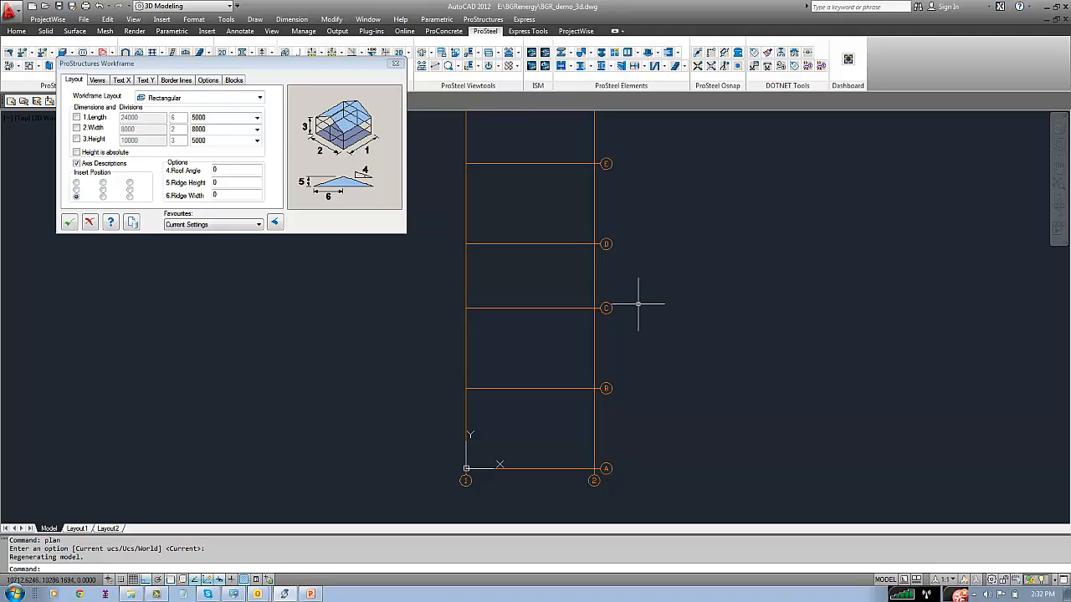
{"action": "left_click", "coordinate": [123, 80]}
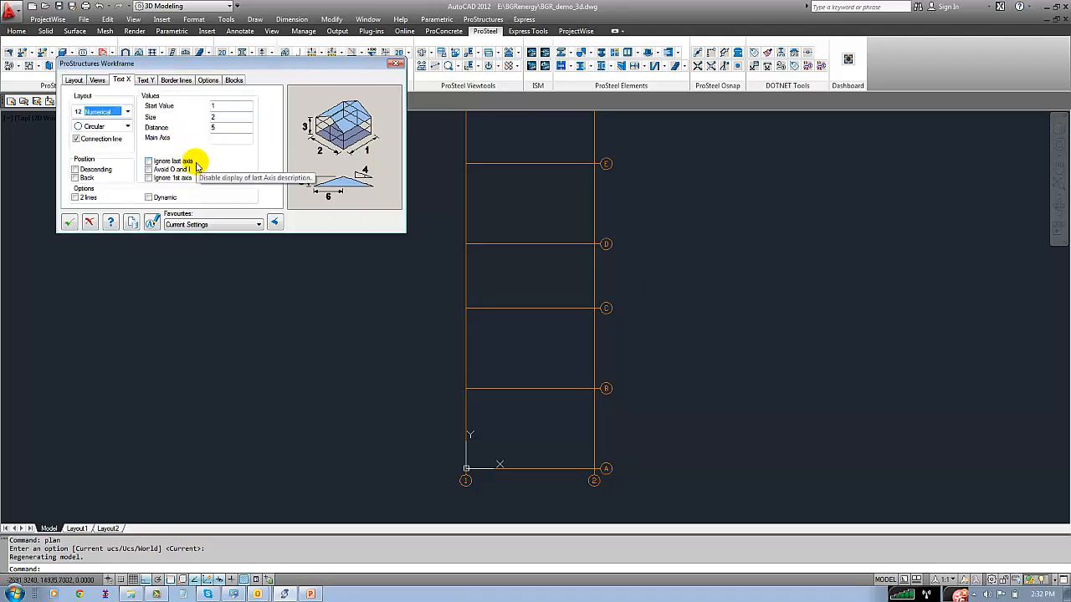
{"action": "left_click", "coordinate": [154, 222]}
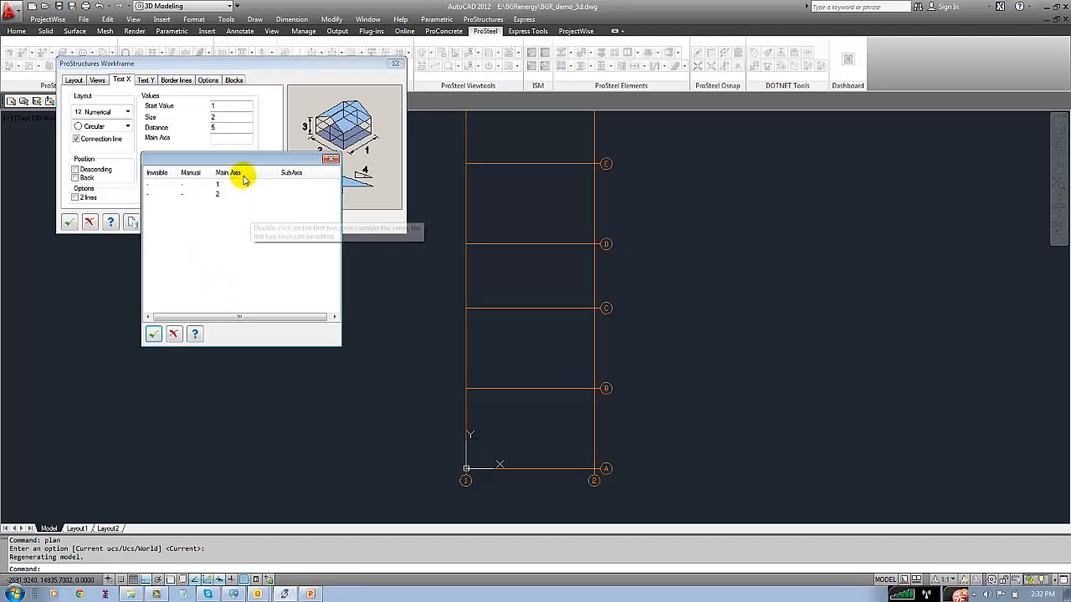
{"action": "left_click", "coordinate": [234, 195]}
{"action": "type", "text": "1"}
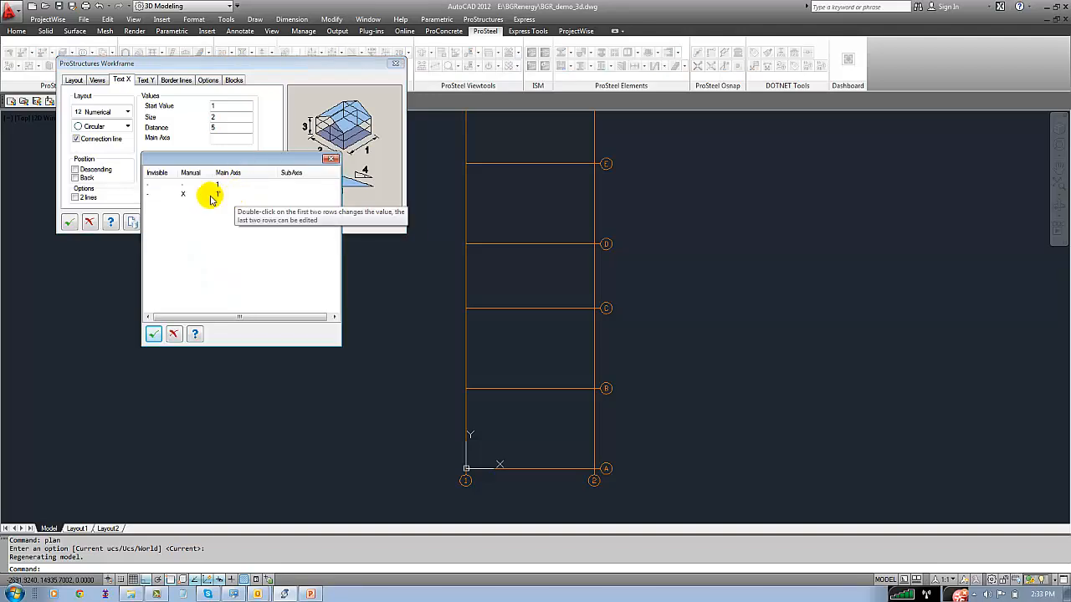
{"action": "left_click", "coordinate": [153, 334]}
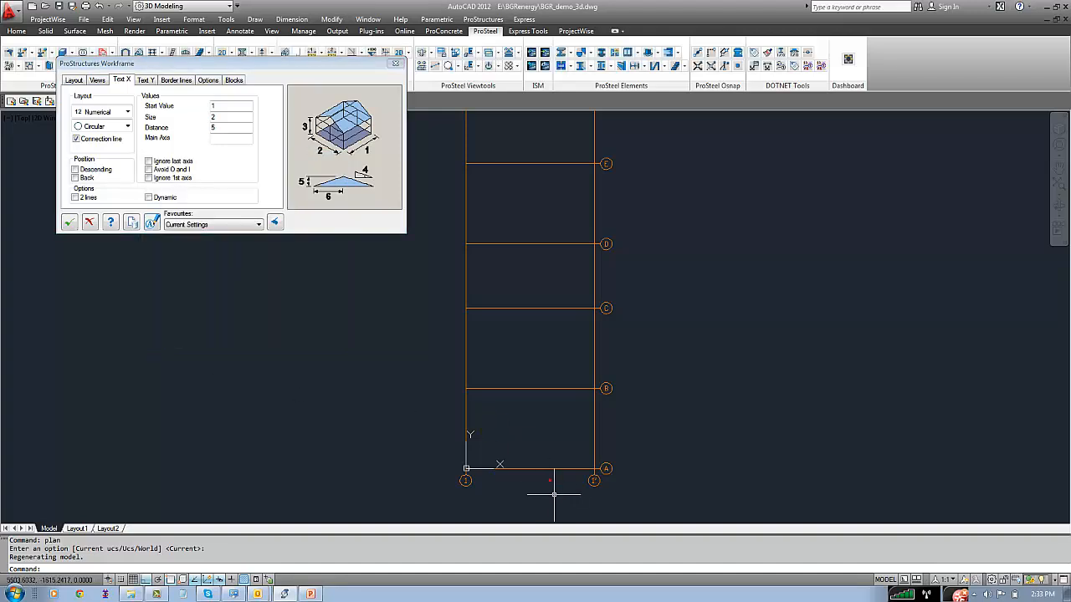
Check the axis labels in plan, return to the 3D view of the whole workframe and close its settings dialog
{"action": "scroll", "coordinate": [555, 491], "scroll_direction": "up", "scroll_amount": 3}
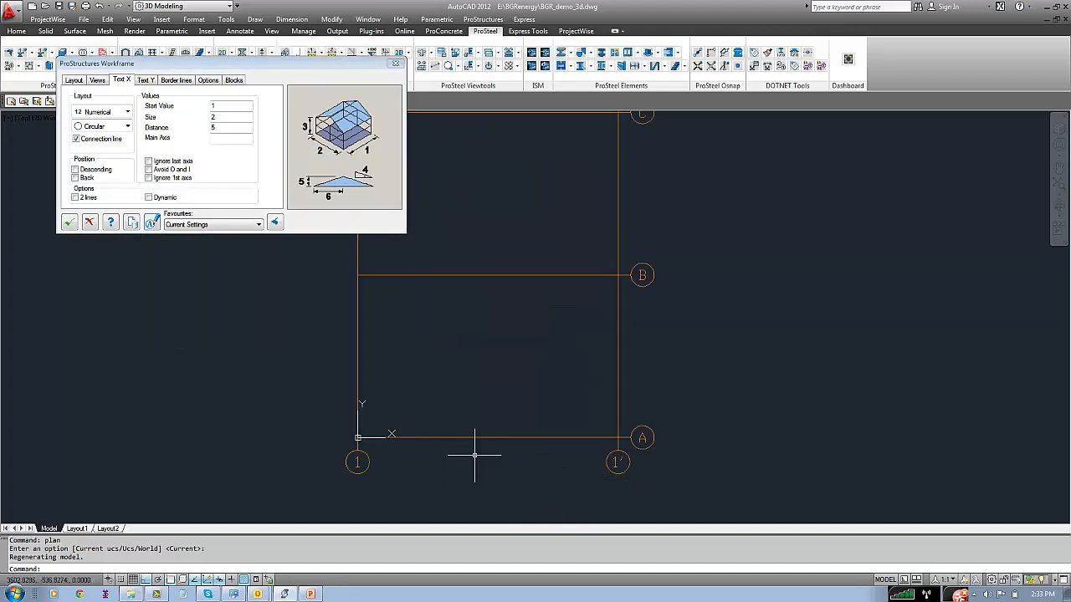
{"action": "middle_click", "coordinate": [437, 403]}
{"action": "middle_click", "coordinate": [437, 403]}
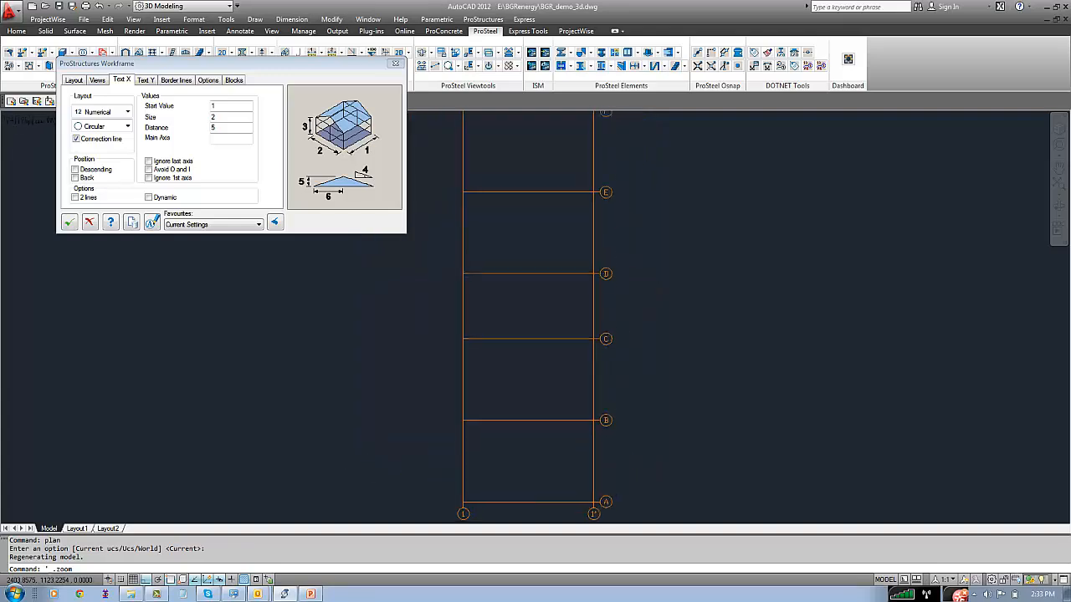
{"action": "left_click", "coordinate": [422, 50]}
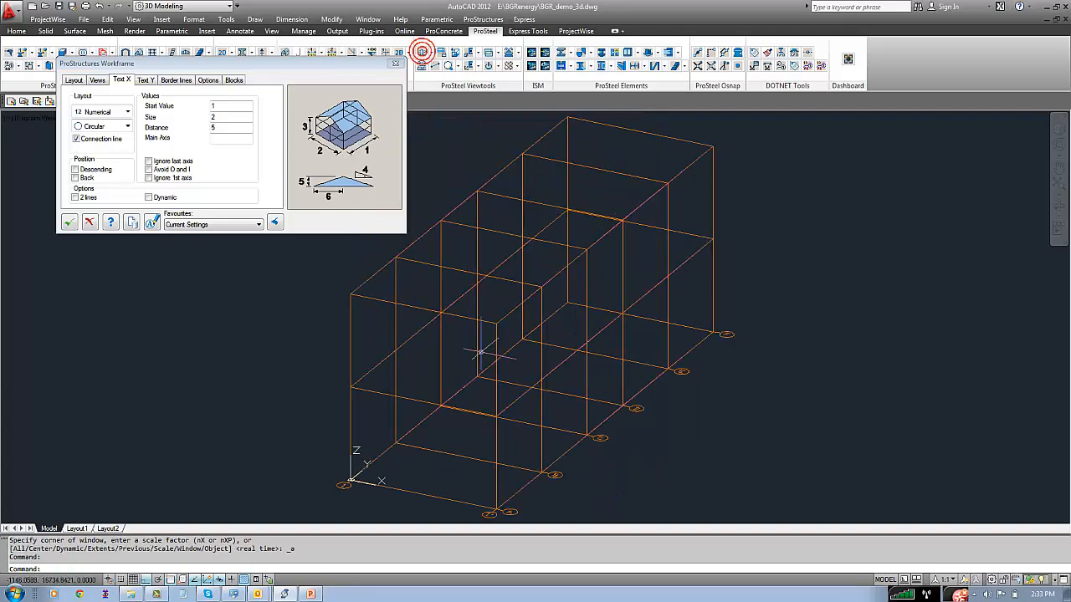
{"action": "left_click", "coordinate": [90, 221]}
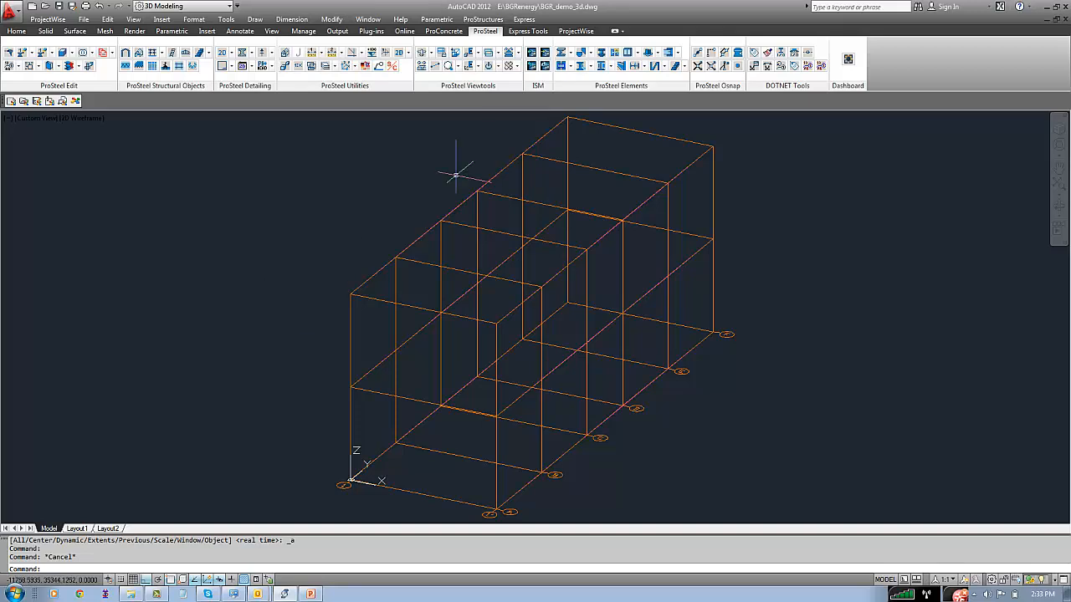
Review the country standards in the catalog of steel shapes, keeping the Indian shapes enabled, and close the shapes dialog
{"action": "left_click", "coordinate": [483, 19]}
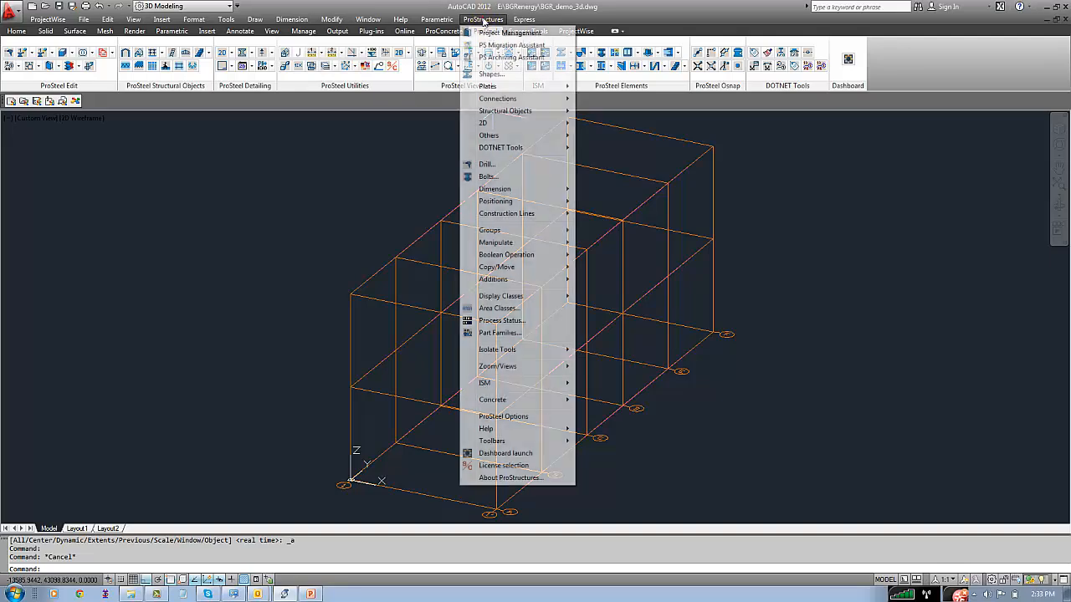
{"action": "left_click", "coordinate": [490, 74]}
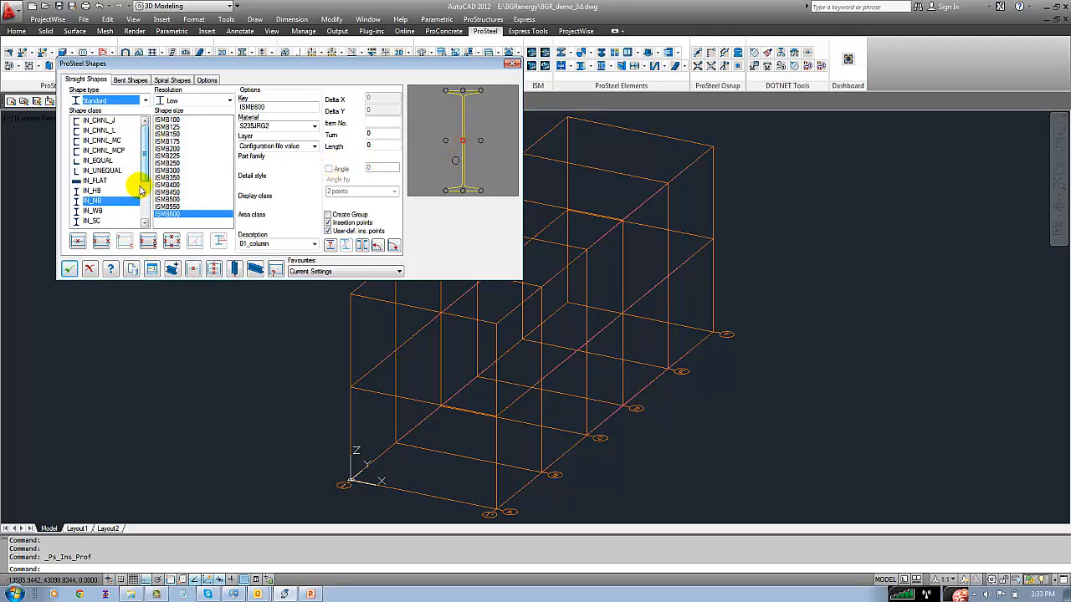
{"action": "left_click", "coordinate": [151, 268]}
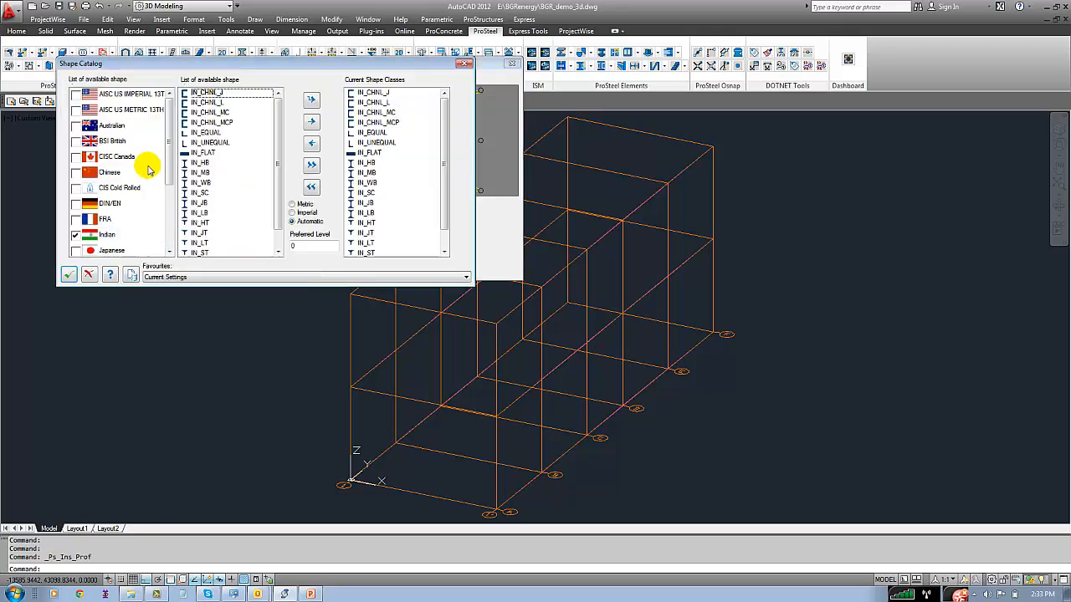
{"action": "scroll", "coordinate": [167, 178], "scroll_direction": "down", "scroll_amount": 1}
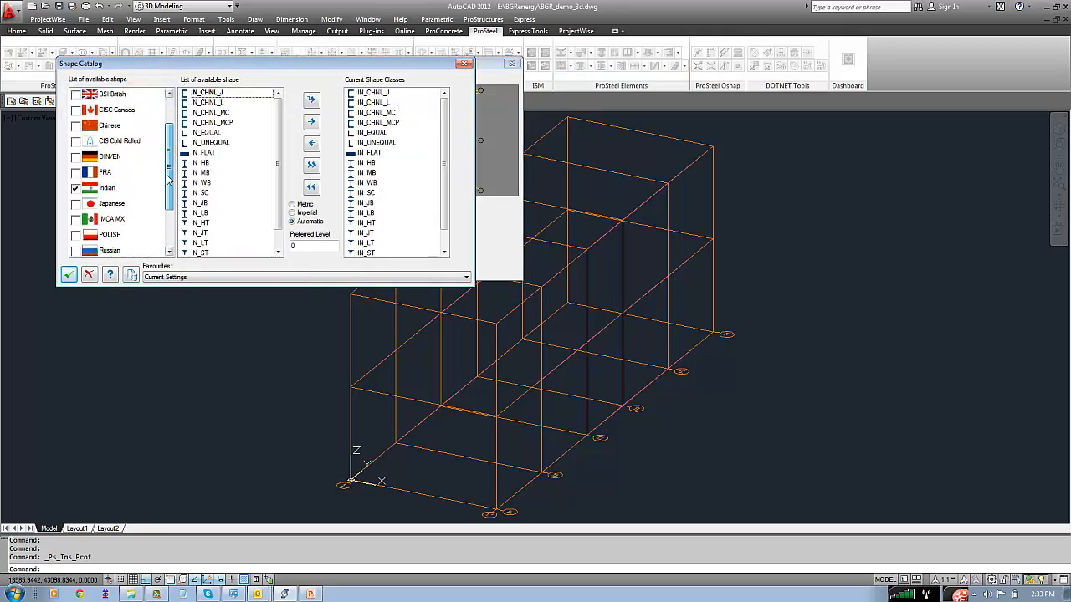
{"action": "left_click_drag", "start_coordinate": [167, 178], "coordinate": [167, 131]}
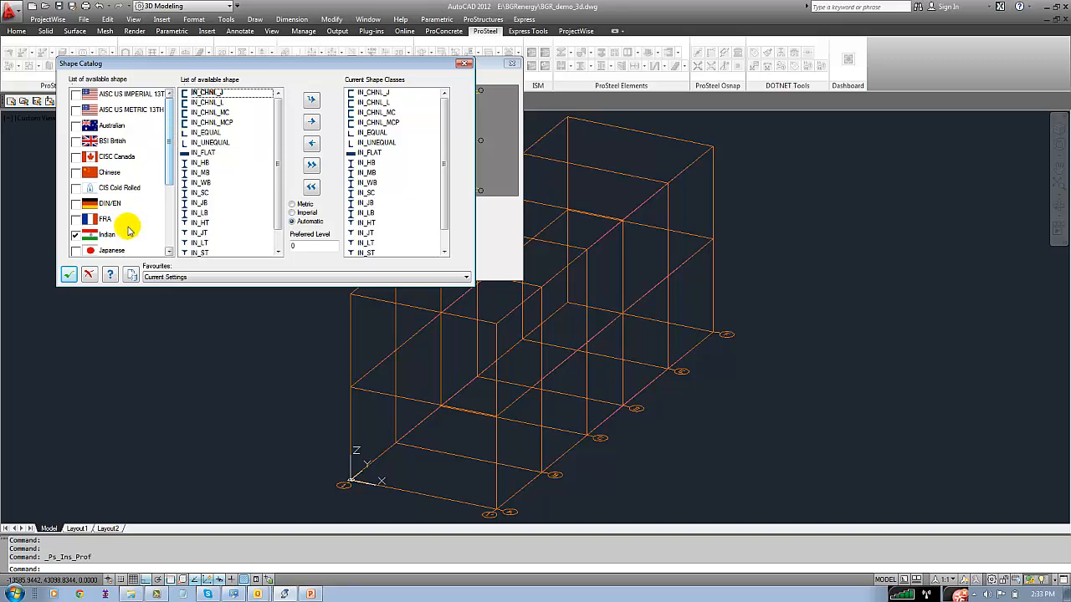
{"action": "left_click", "coordinate": [68, 275]}
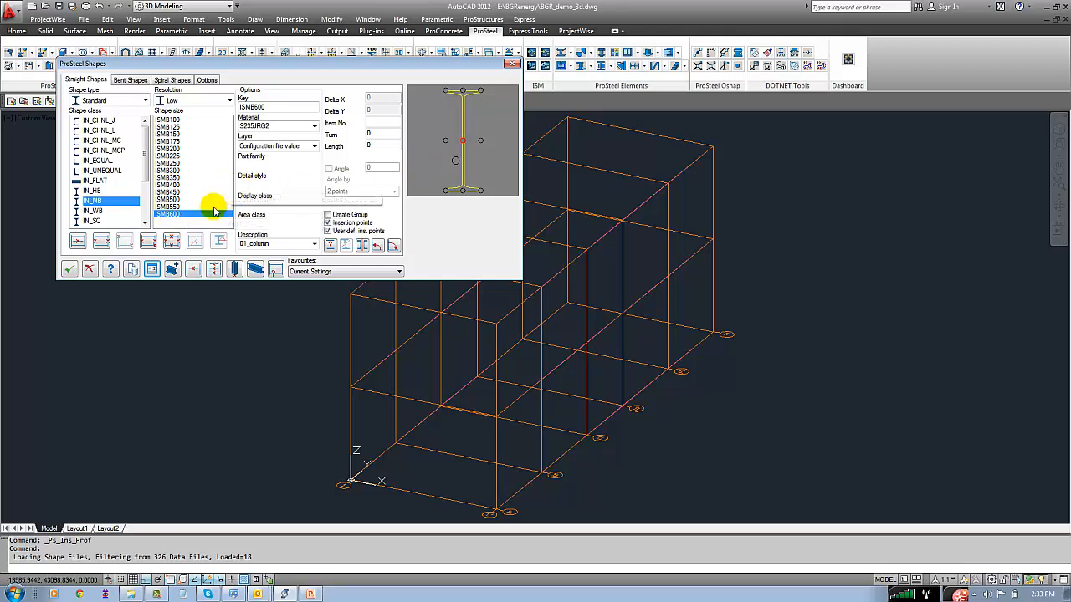
{"action": "left_click", "coordinate": [69, 268]}
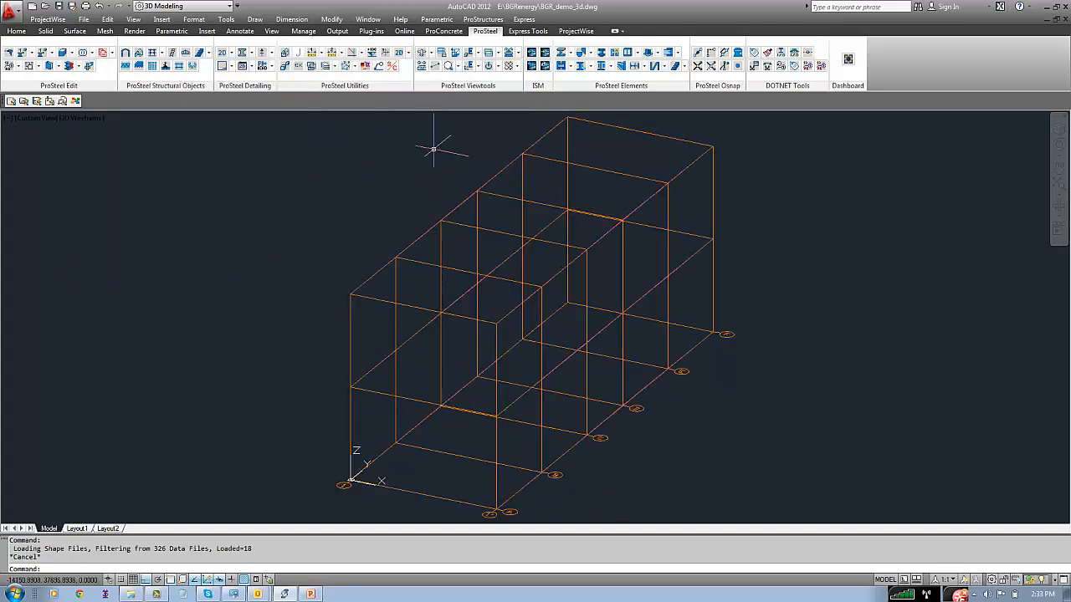
Open the ProSteel display classes and name class 01 Column
{"action": "left_click", "coordinate": [488, 66]}
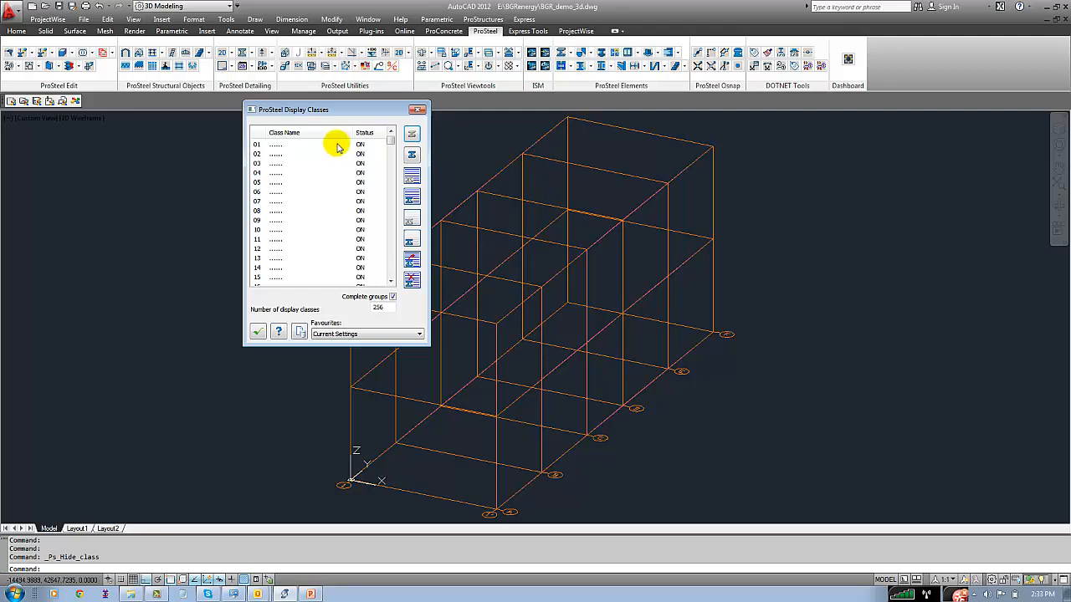
{"action": "left_click", "coordinate": [284, 145]}
{"action": "left_click", "coordinate": [287, 145]}
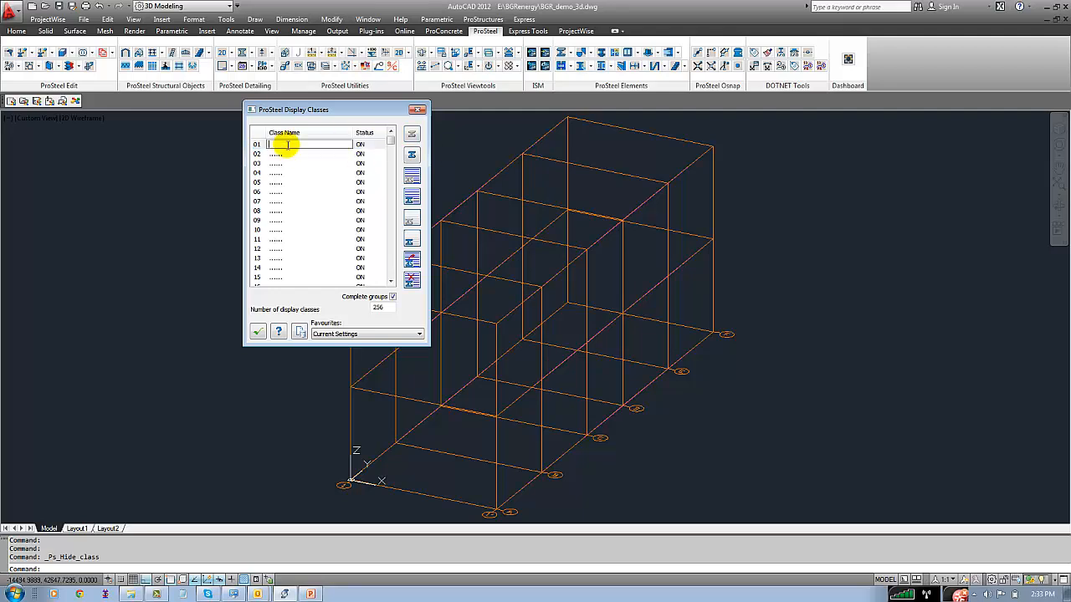
{"action": "type", "text": "Column"}
Name display class 02 Beam
{"action": "left_click", "coordinate": [287, 155]}
{"action": "left_click", "coordinate": [287, 154]}
{"action": "type", "text": "b"}
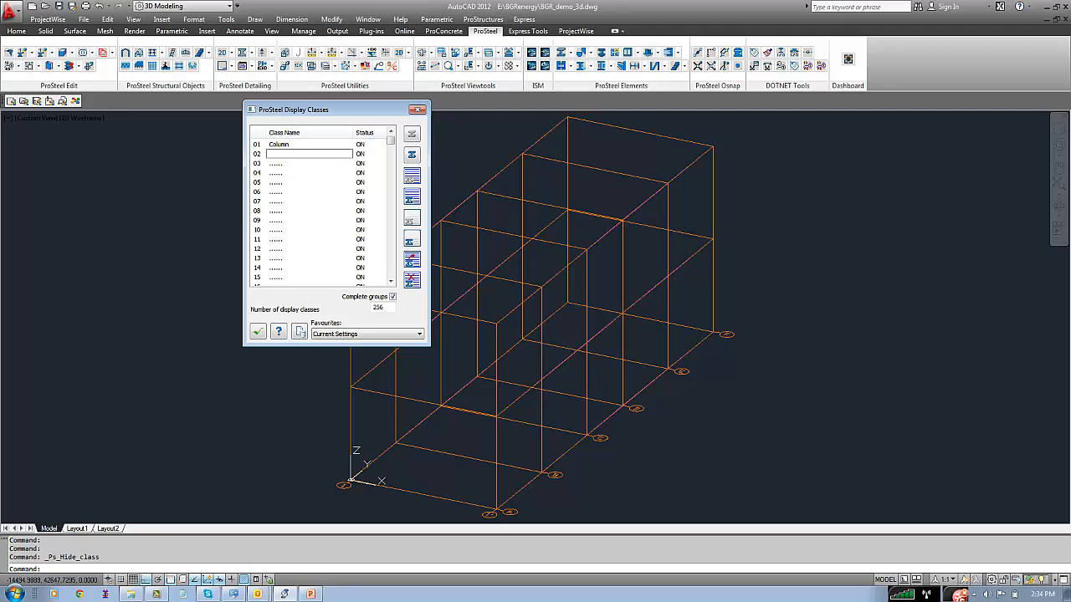
{"action": "type", "text": "e"}
{"action": "key", "text": "Caps_Lock"}
{"action": "type", "text": "AM"}
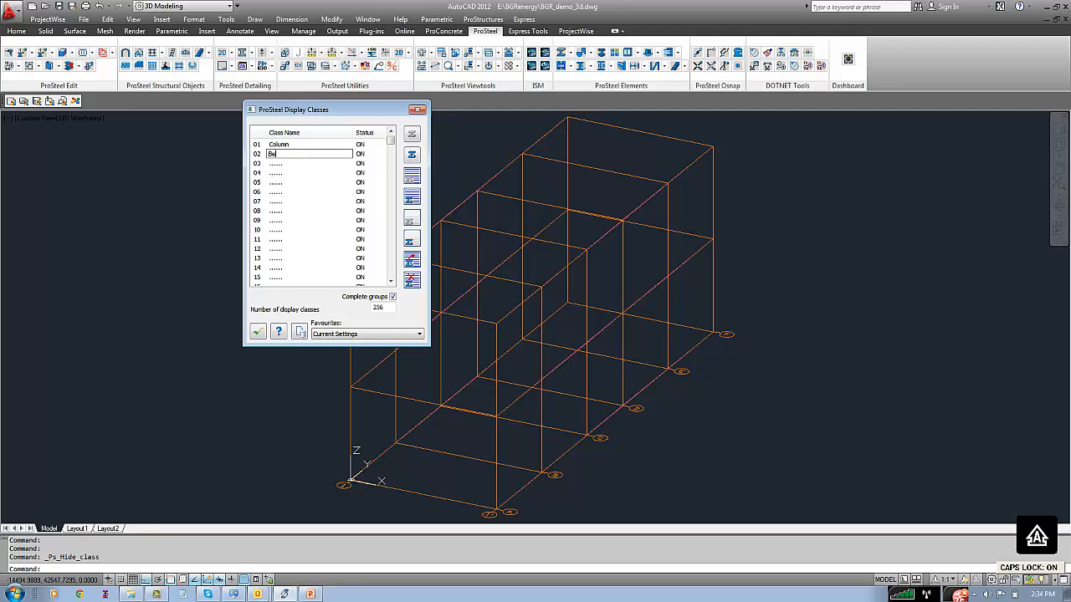
{"action": "key", "text": "Caps_Lock"}
{"action": "key", "text": "BackSpace"}
{"action": "key", "text": "BackSpace"}
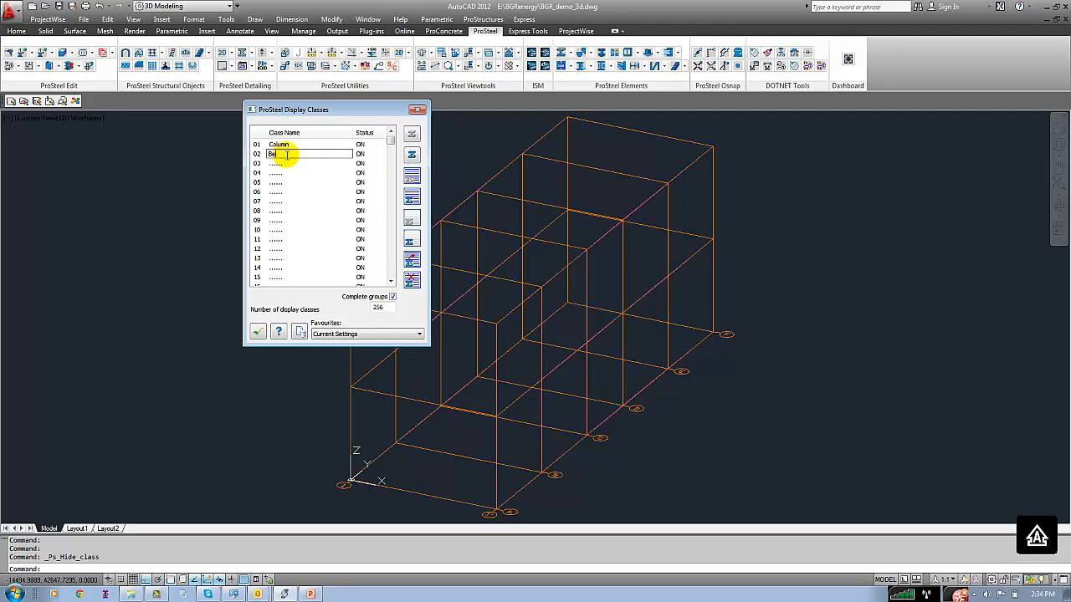
{"action": "key", "text": "Caps_Lock"}
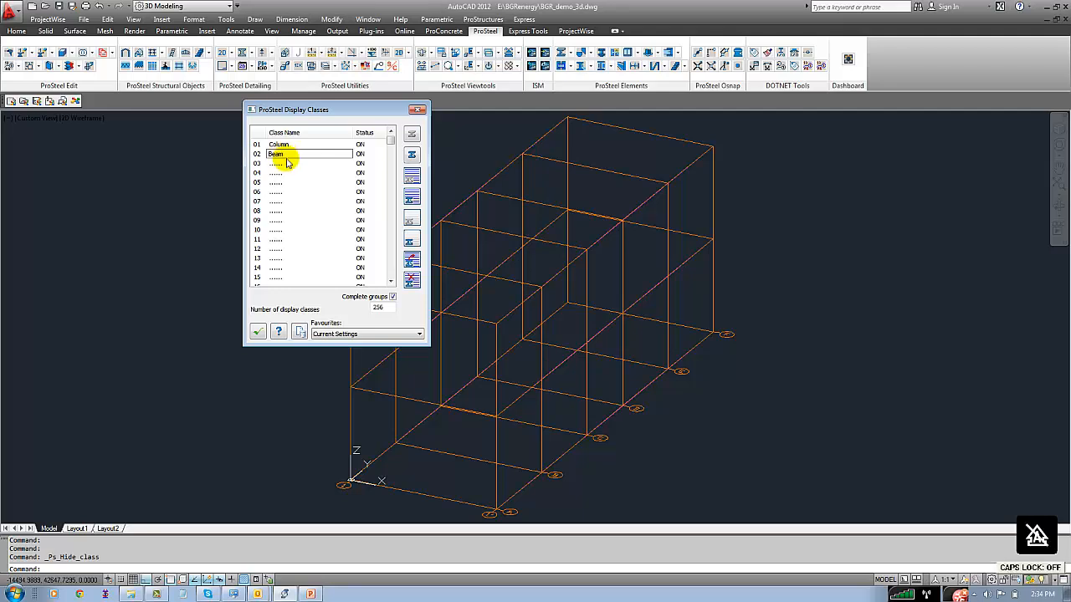
Name display classes 03 and 04 purlin and handrail, and accept the display class list
{"action": "left_click", "coordinate": [286, 163]}
{"action": "left_click", "coordinate": [285, 163]}
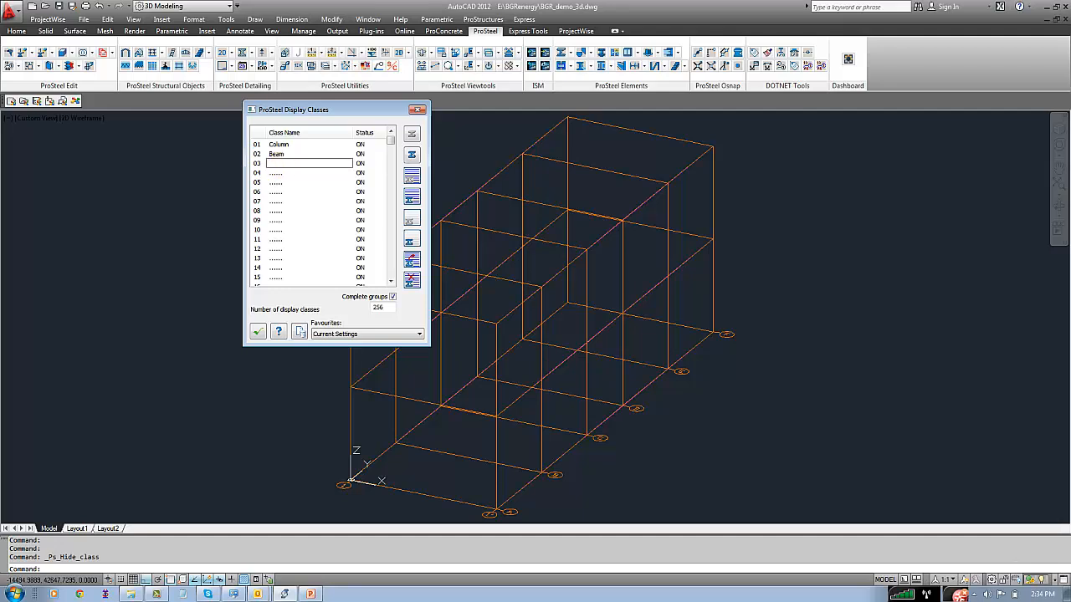
{"action": "left_click", "coordinate": [282, 173]}
{"action": "left_click", "coordinate": [281, 173]}
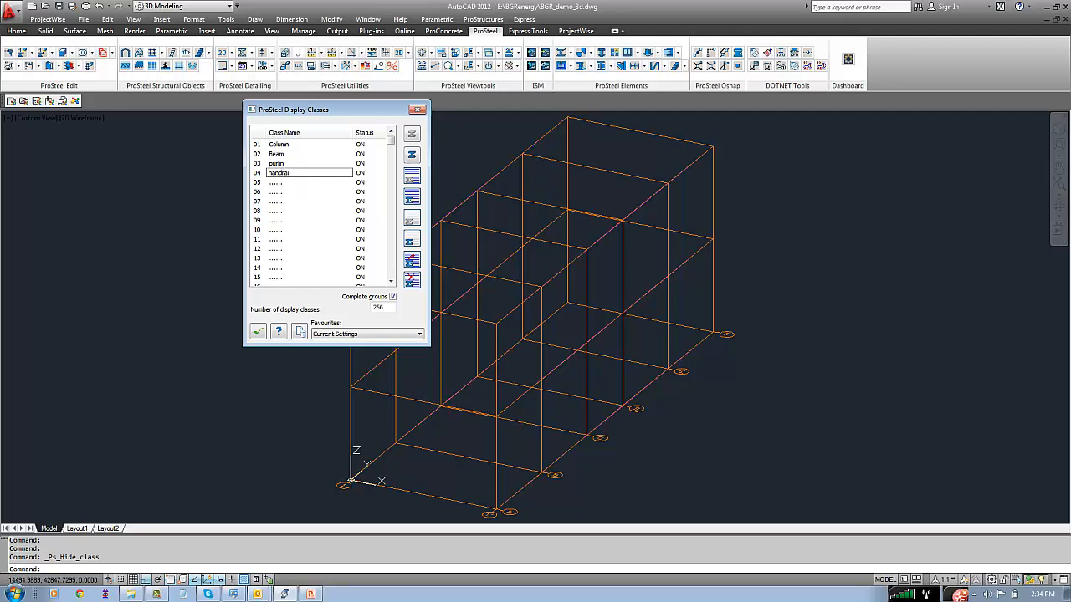
{"action": "left_click", "coordinate": [274, 183]}
{"action": "left_click", "coordinate": [258, 332]}
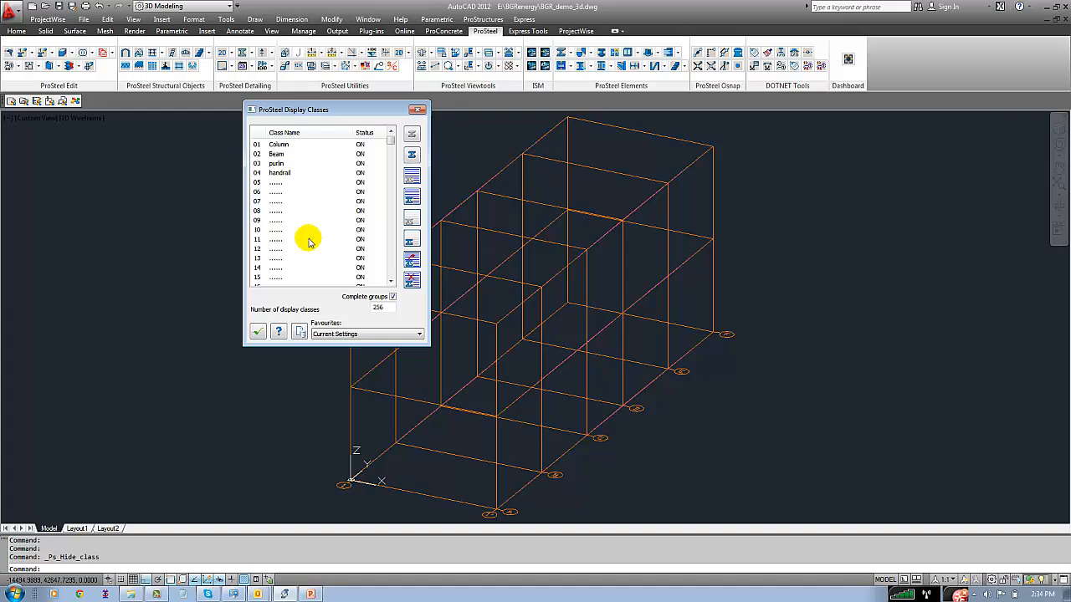
{"action": "left_click", "coordinate": [258, 331]}
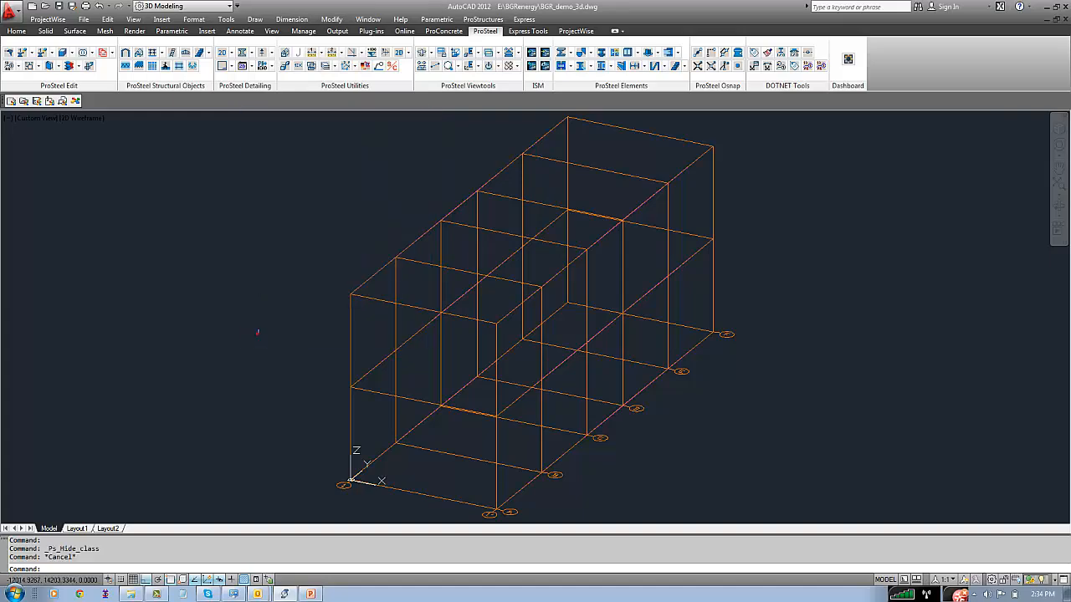
Open the ProSteel area classes and name class 01 Floor1
{"action": "left_click", "coordinate": [494, 20]}
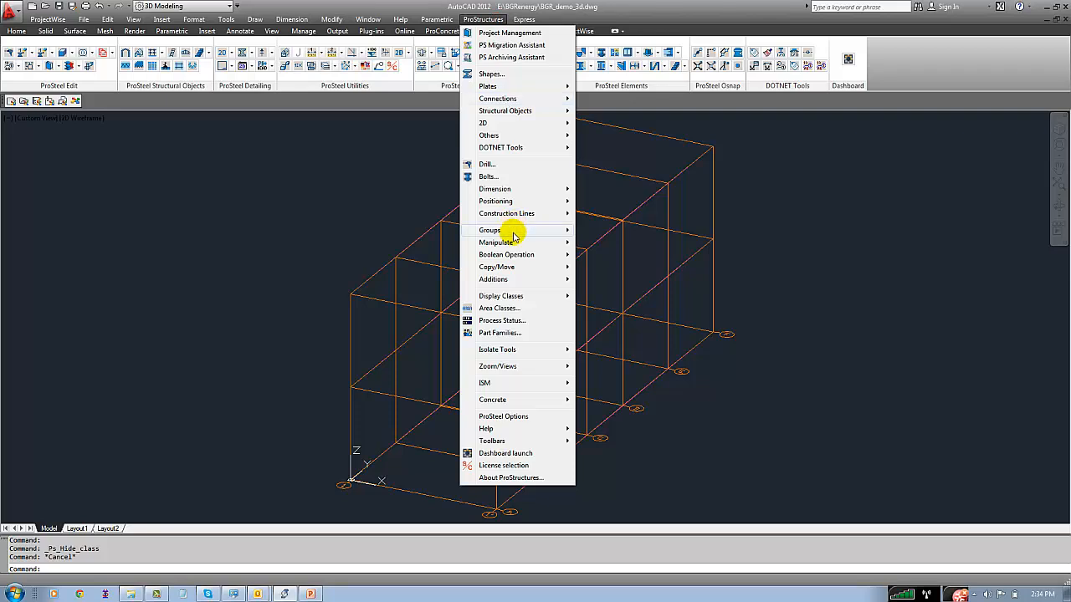
{"action": "left_click", "coordinate": [514, 309]}
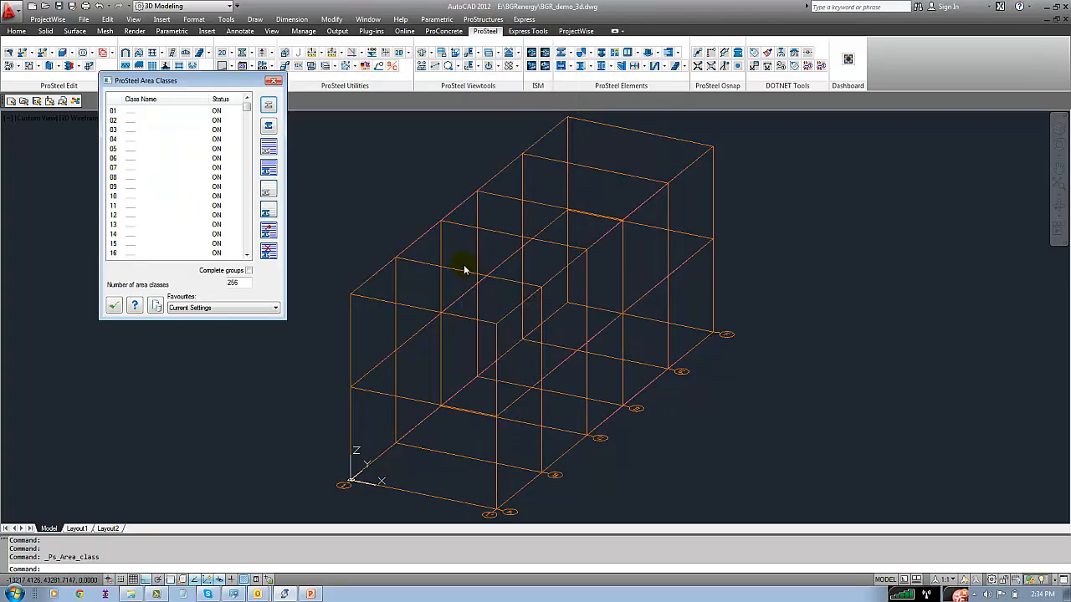
{"action": "left_click", "coordinate": [150, 113]}
{"action": "left_click", "coordinate": [150, 111]}
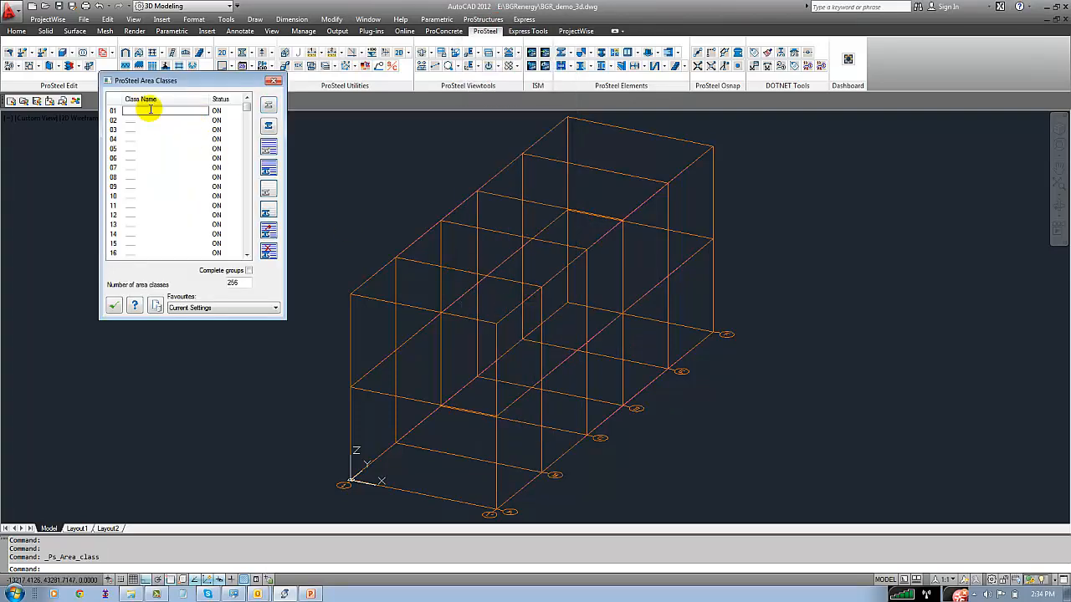
{"action": "type", "text": "F"}
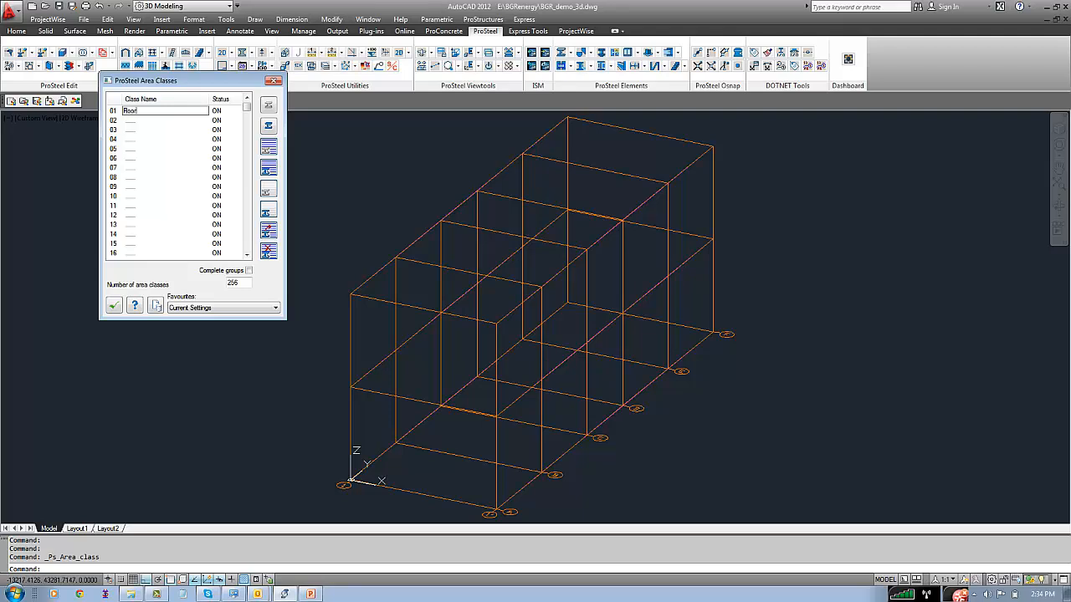
Name area class 02 Floor2 and accept the area class list
{"action": "left_click", "coordinate": [136, 121]}
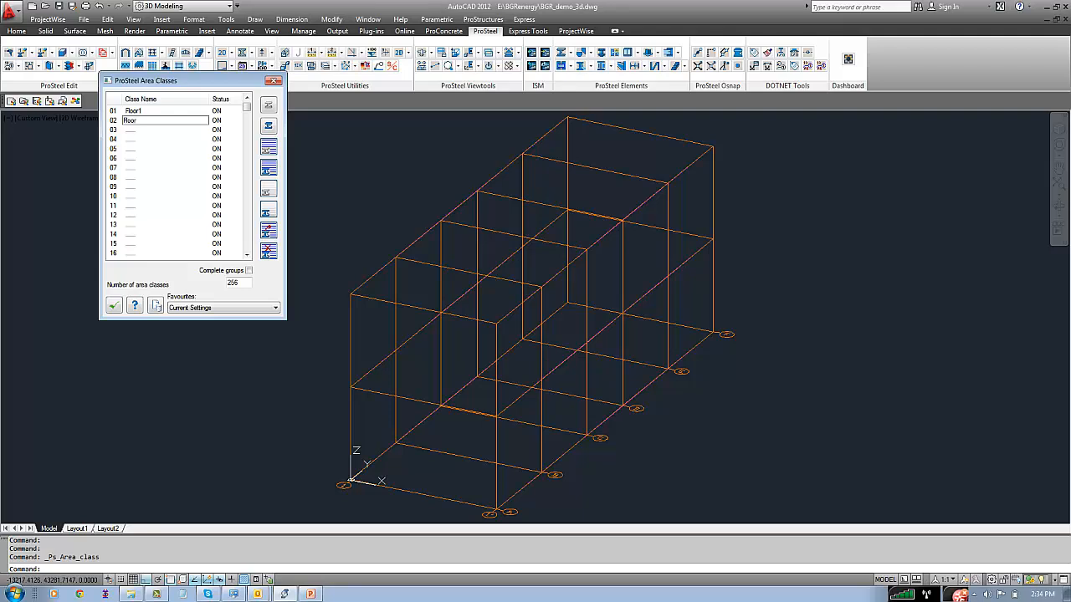
{"action": "left_click", "coordinate": [130, 133]}
{"action": "left_click", "coordinate": [131, 132]}
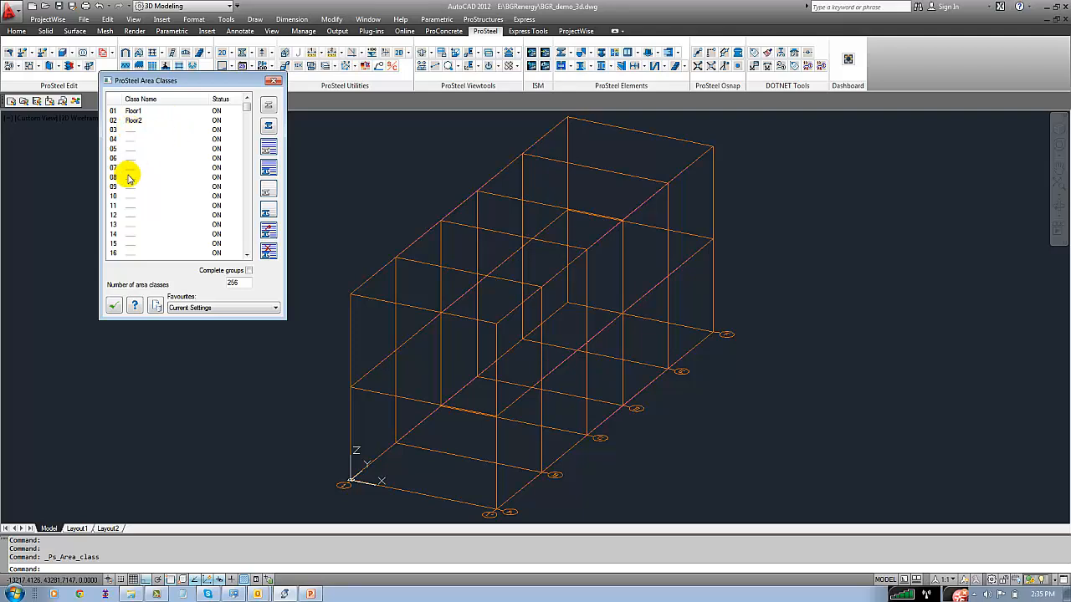
{"action": "left_click", "coordinate": [114, 306]}
{"action": "left_click", "coordinate": [191, 248]}
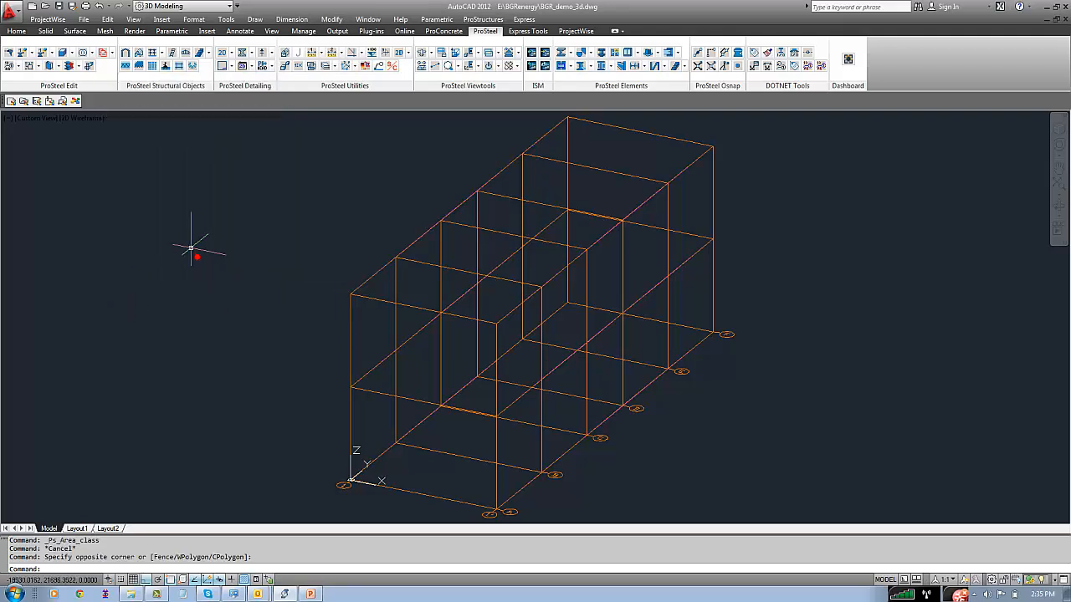
{"action": "key", "text": "Escape"}
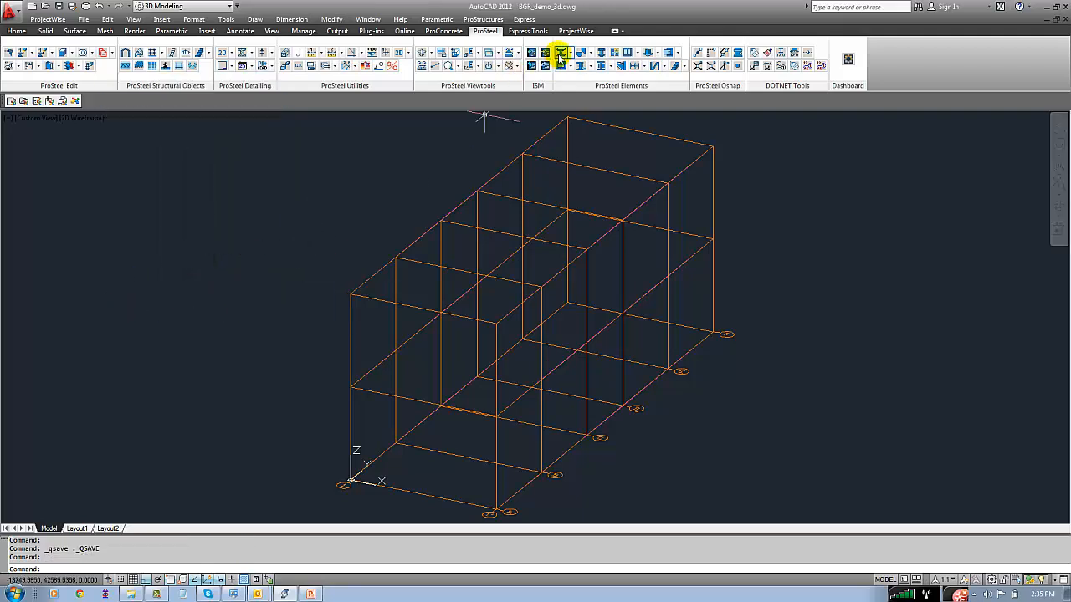
Insert ISMB600 columns by line on the two vertical workframe lines of the front frame at axis A
{"action": "left_click", "coordinate": [562, 53]}
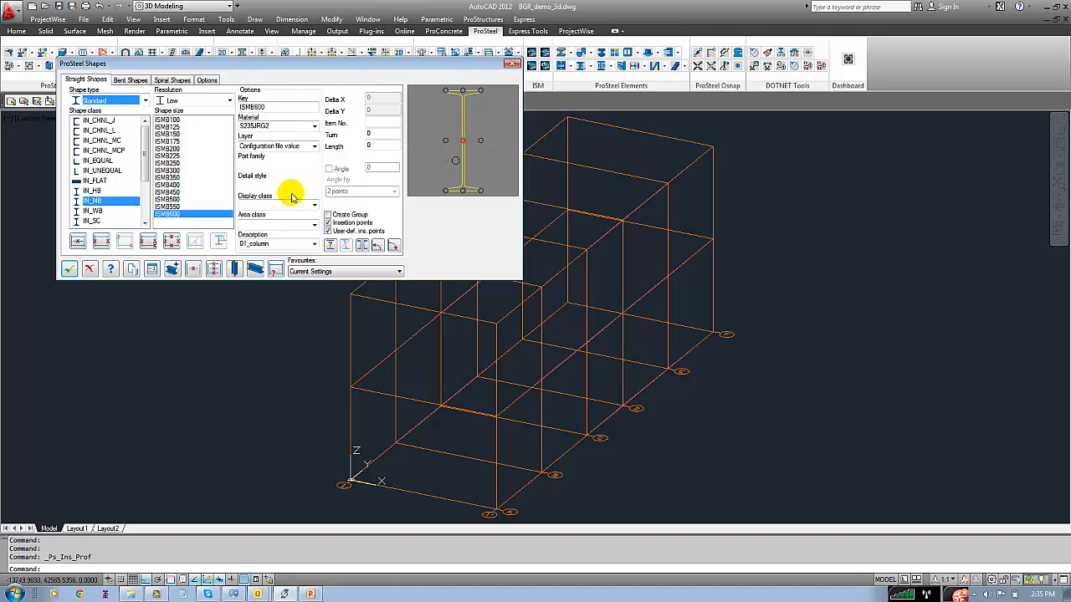
{"action": "left_click", "coordinate": [77, 242]}
{"action": "left_click", "coordinate": [351, 425]}
{"action": "left_click", "coordinate": [353, 428]}
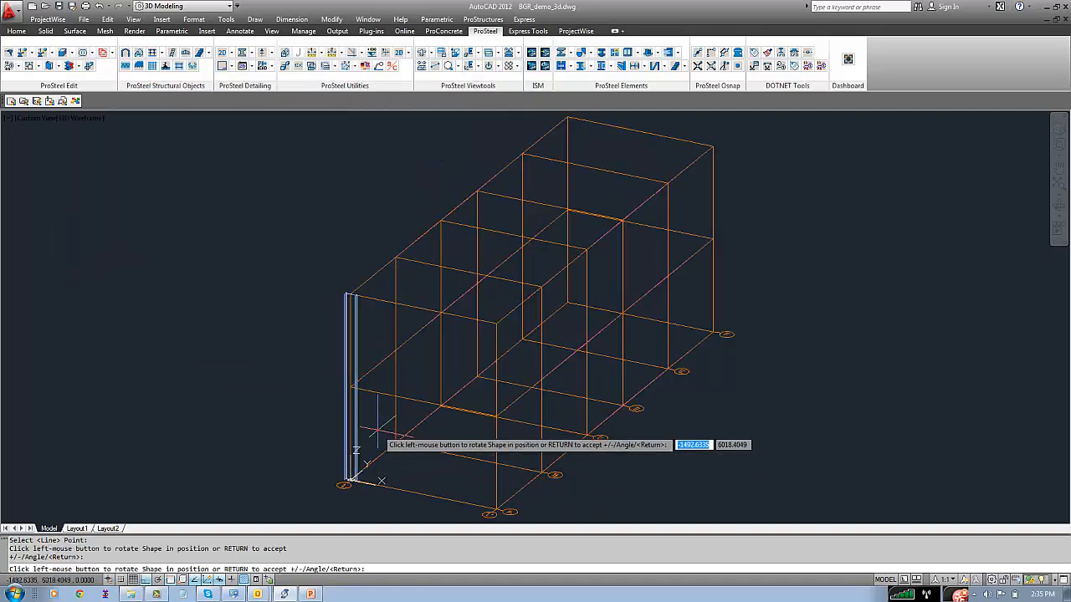
{"action": "key", "text": "Return"}
{"action": "left_click", "coordinate": [496, 492]}
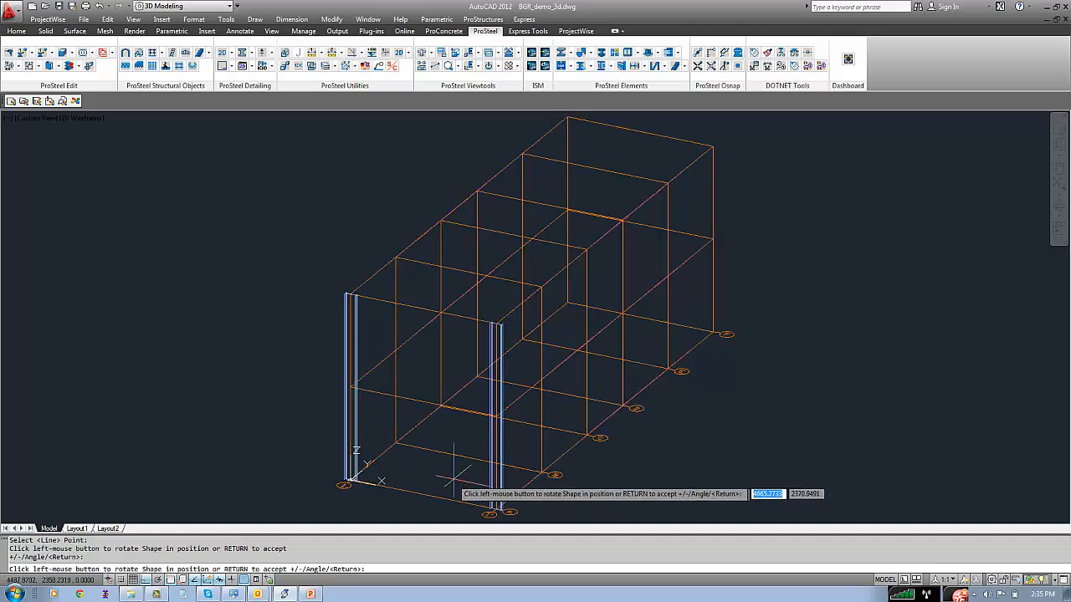
{"action": "key", "text": "Return"}
Copy the two front-frame columns from their base point at axis A to each of the five remaining grid axes
{"action": "key", "text": "Return"}
{"action": "left_click", "coordinate": [66, 267]}
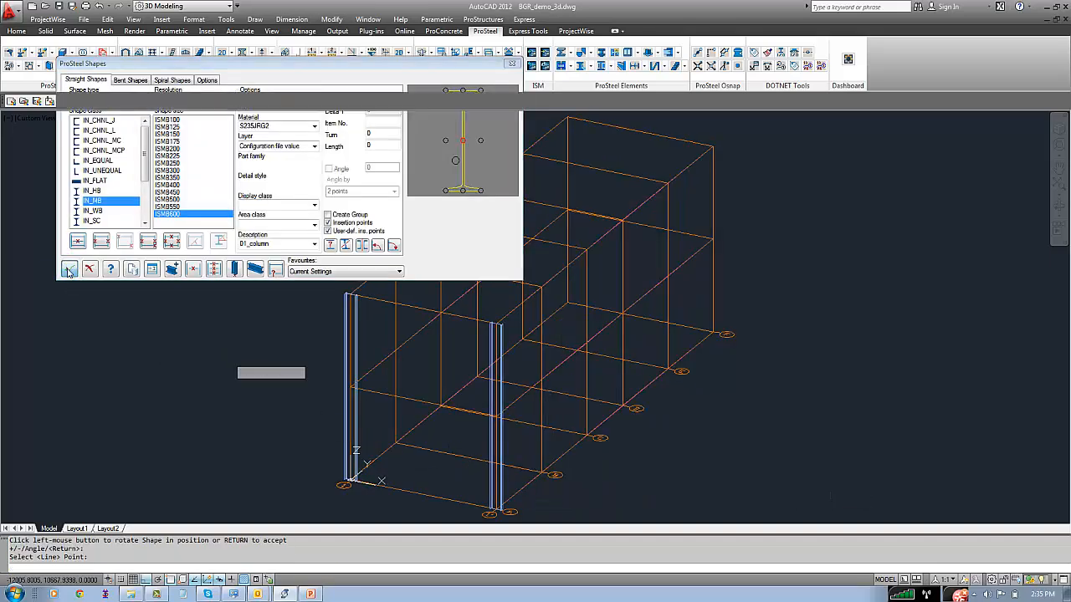
{"action": "type", "text": "co"}
{"action": "key", "text": "Return"}
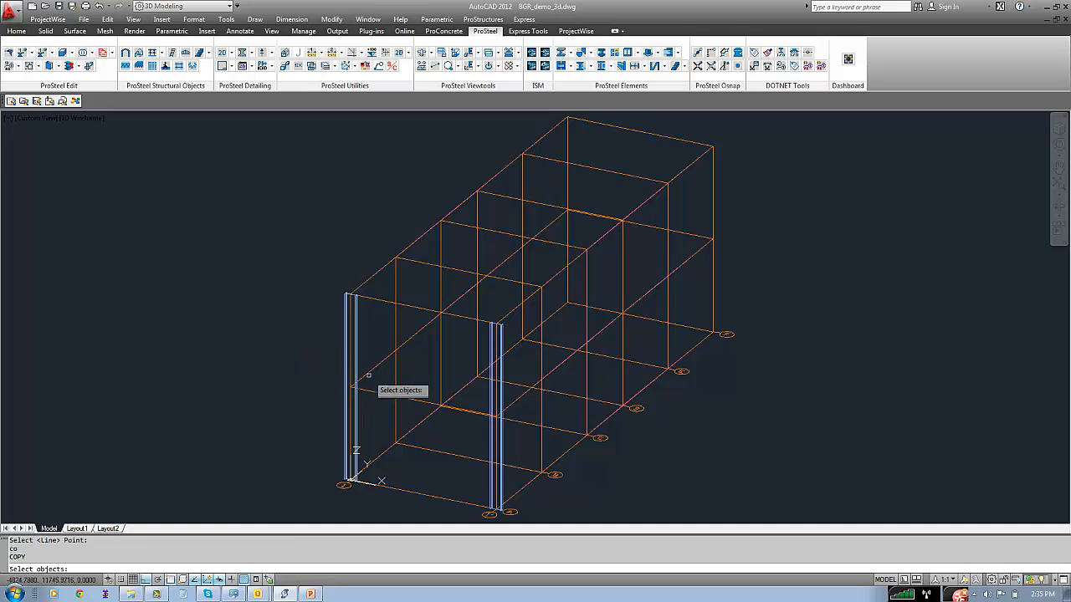
{"action": "left_click", "coordinate": [355, 374]}
{"action": "left_click", "coordinate": [491, 441]}
{"action": "key", "text": "Return"}
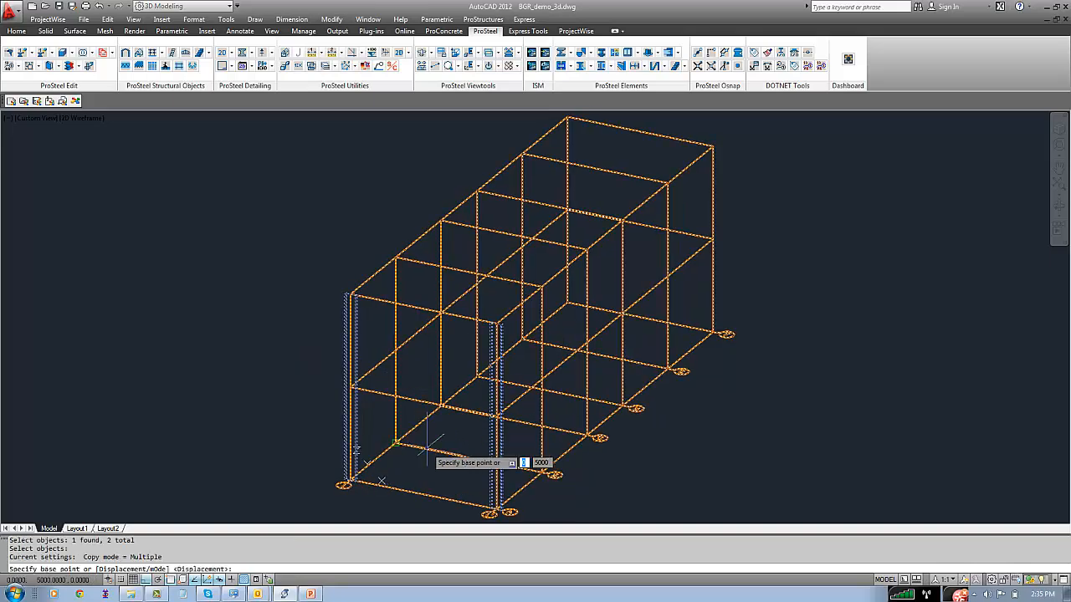
{"action": "left_click", "coordinate": [506, 506]}
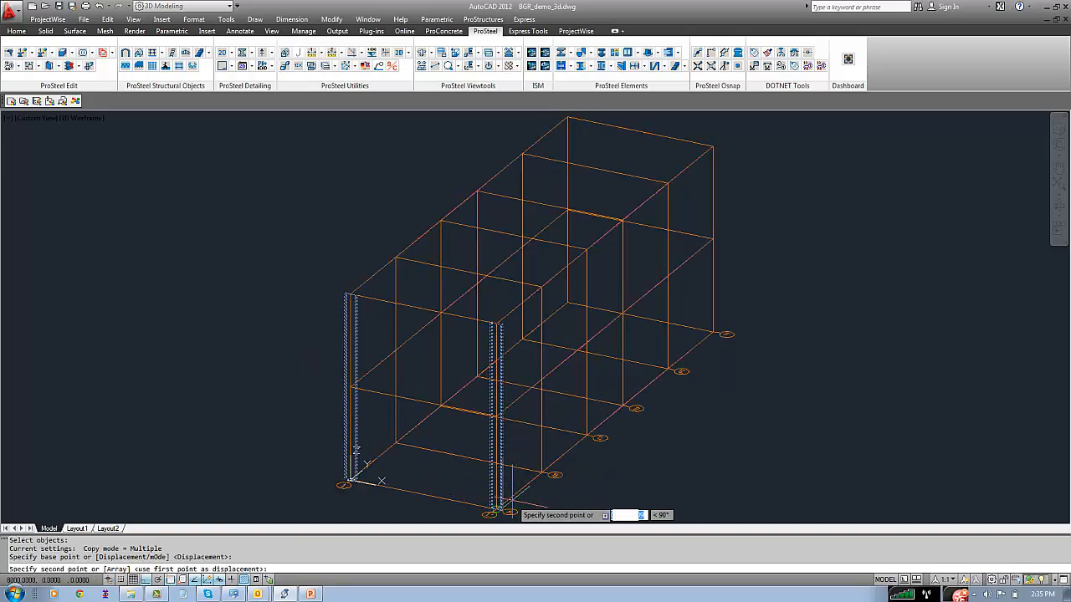
{"action": "left_click", "coordinate": [548, 473]}
{"action": "left_click", "coordinate": [588, 436]}
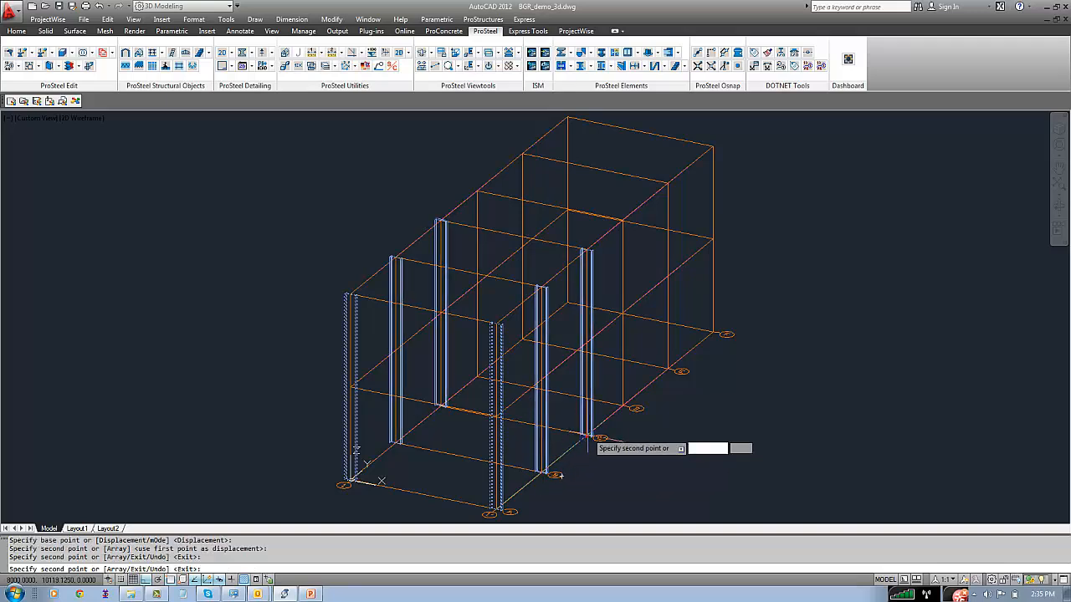
{"action": "left_click", "coordinate": [624, 407]}
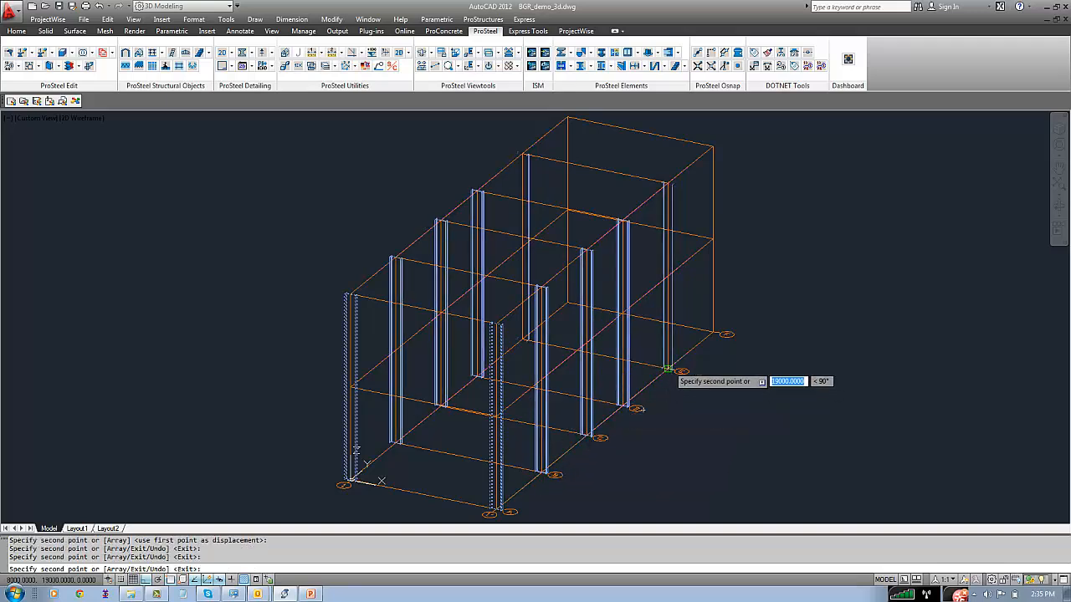
{"action": "left_click", "coordinate": [669, 369]}
{"action": "left_click", "coordinate": [720, 332]}
{"action": "right_click", "coordinate": [753, 333]}
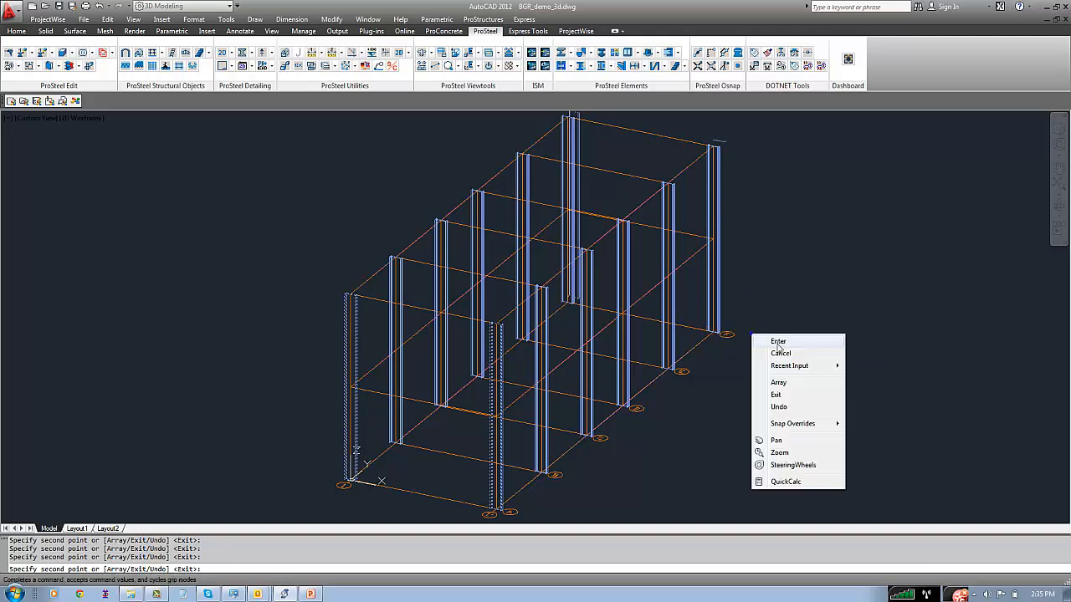
{"action": "left_click", "coordinate": [782, 339]}
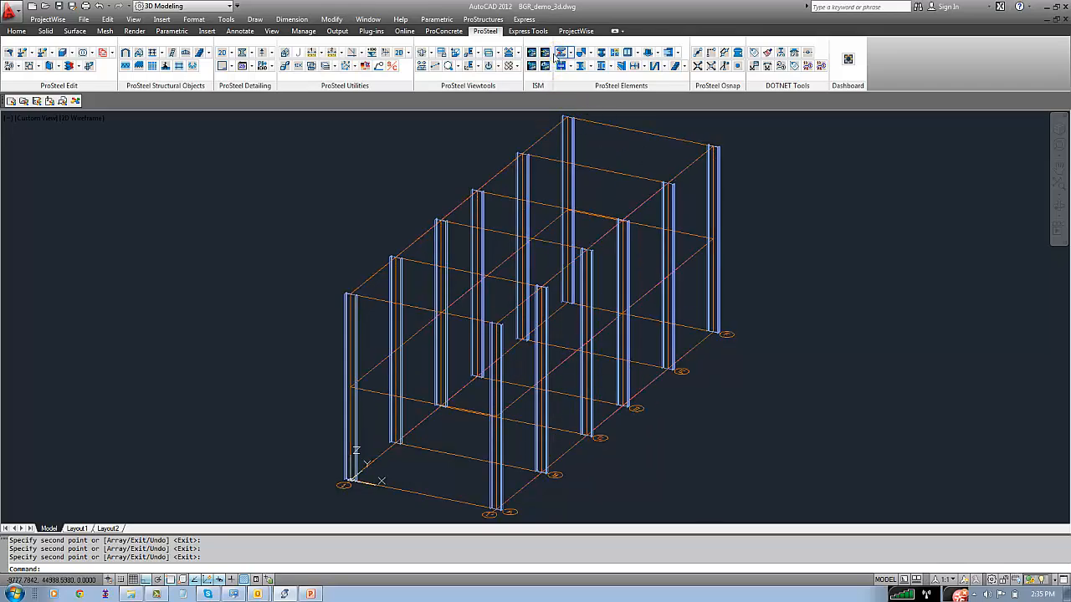
Try to assign display class 1-Column and description 01_column to all twelve columns through their shape properties
{"action": "left_click", "coordinate": [172, 200]}
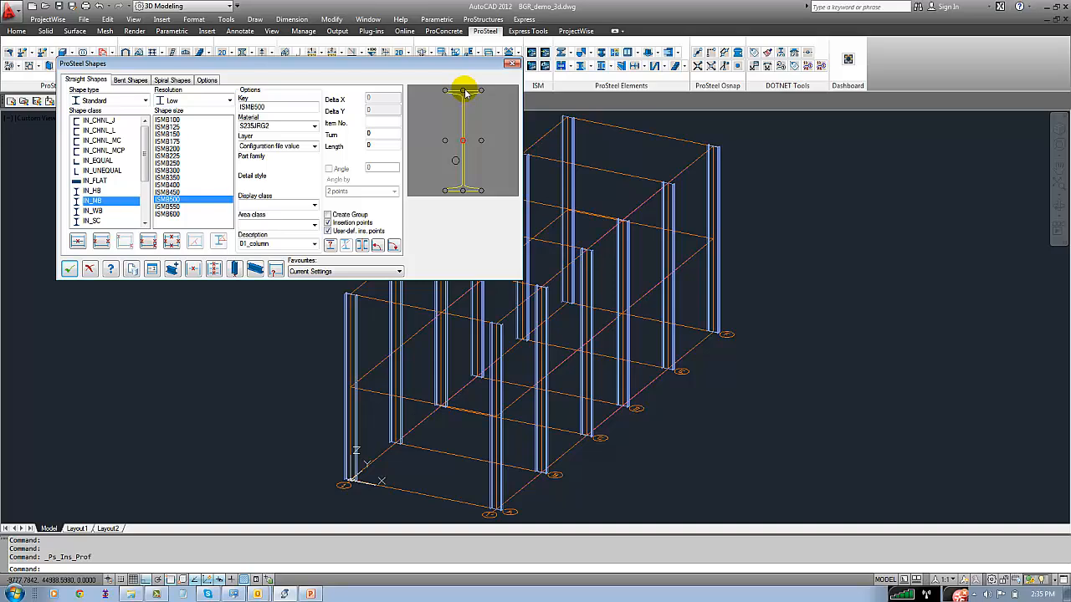
{"action": "left_click", "coordinate": [90, 270]}
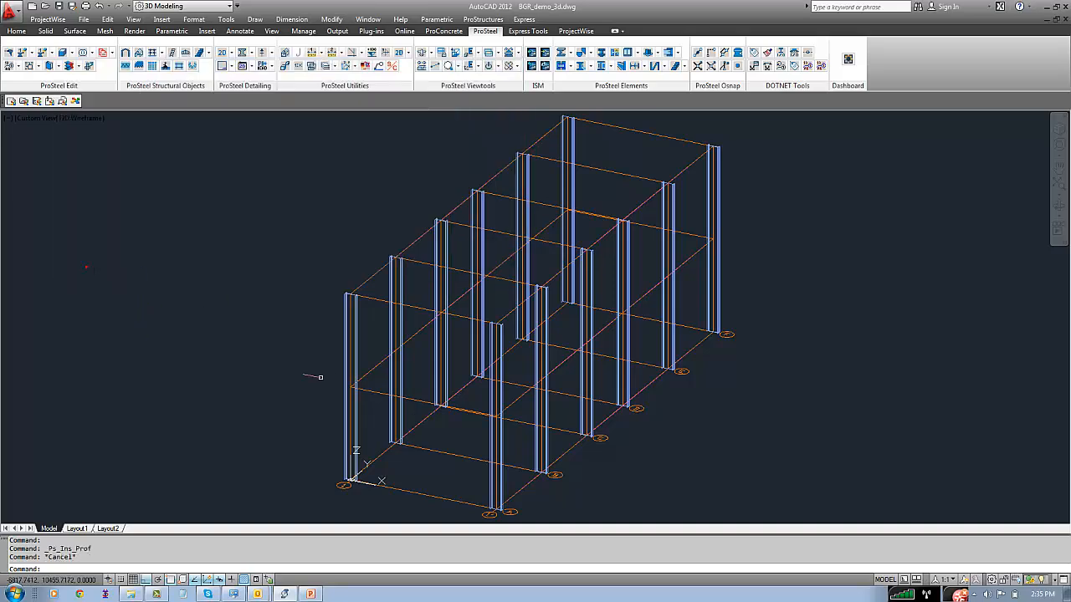
{"action": "left_click", "coordinate": [355, 345]}
{"action": "left_click", "coordinate": [391, 322]}
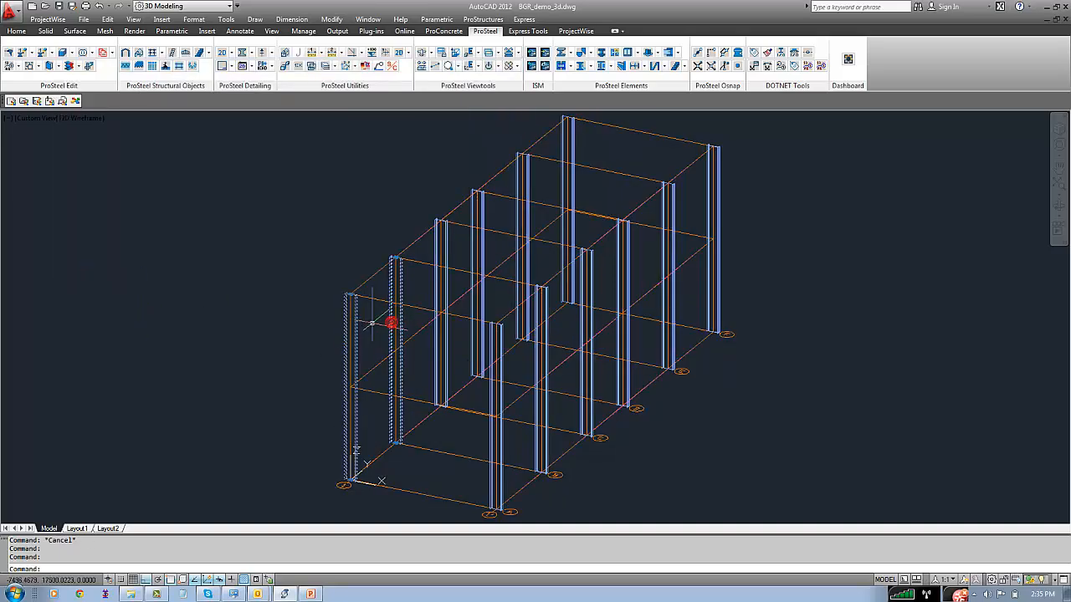
{"action": "left_click", "coordinate": [437, 276]}
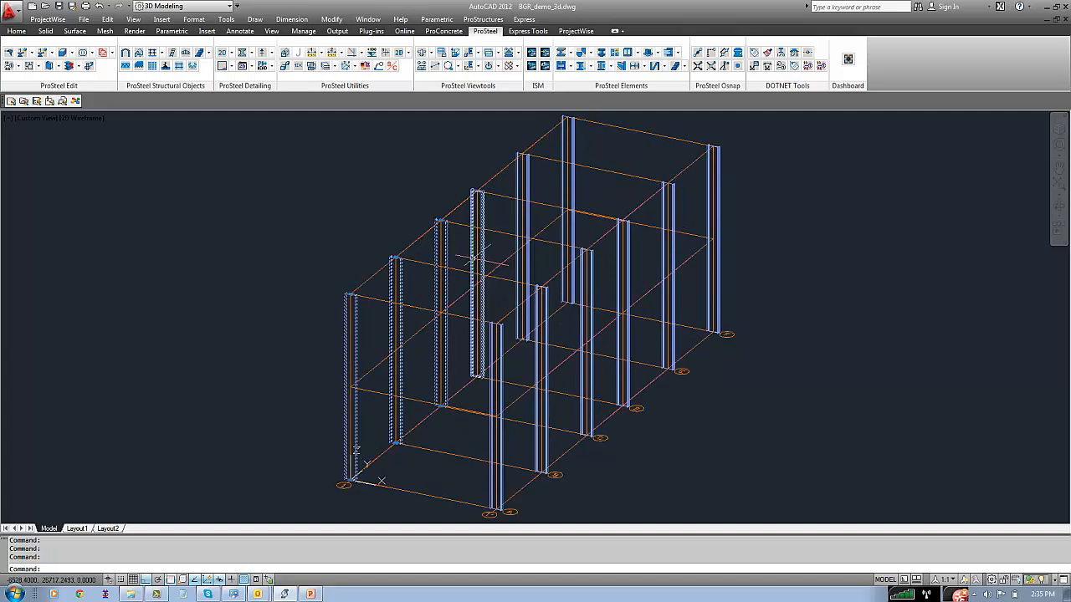
{"action": "left_click", "coordinate": [472, 259]}
{"action": "left_click", "coordinate": [527, 215]}
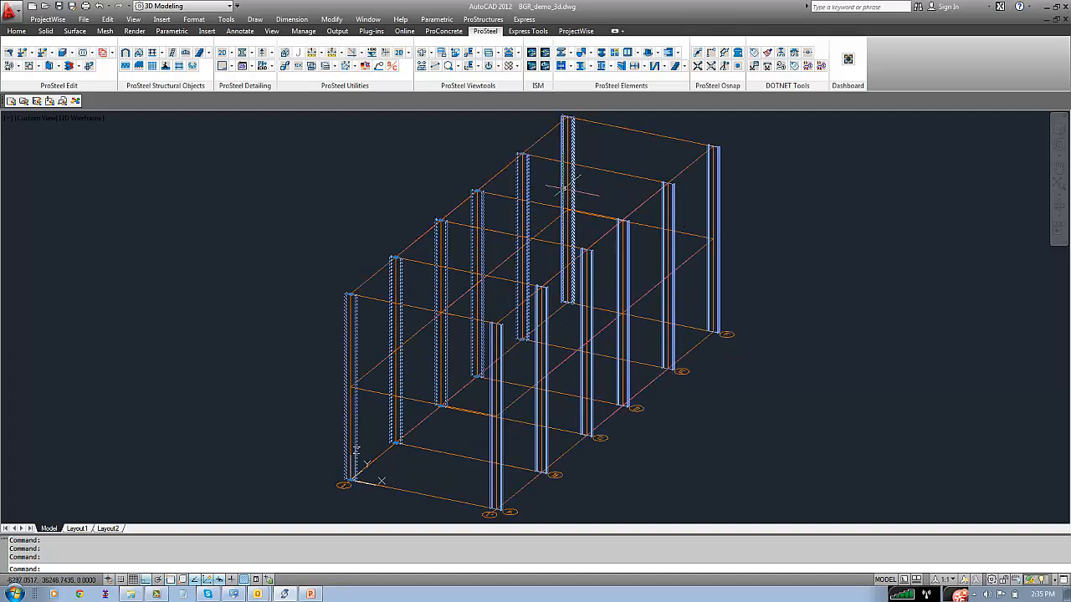
{"action": "left_click", "coordinate": [563, 190]}
{"action": "left_click", "coordinate": [710, 184]}
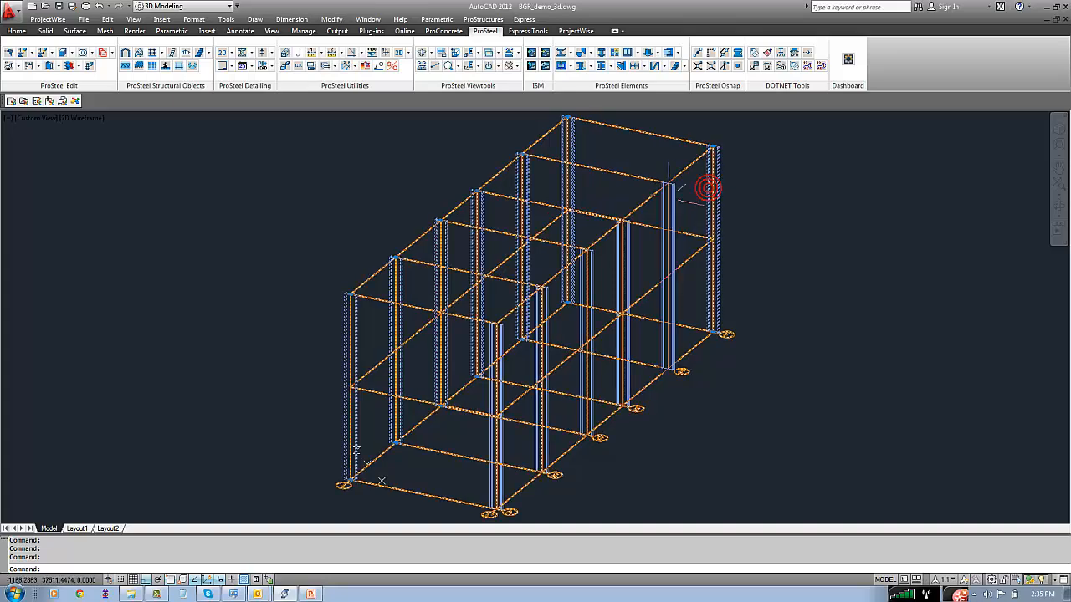
{"action": "left_click", "coordinate": [670, 197]}
{"action": "left_click", "coordinate": [623, 243]}
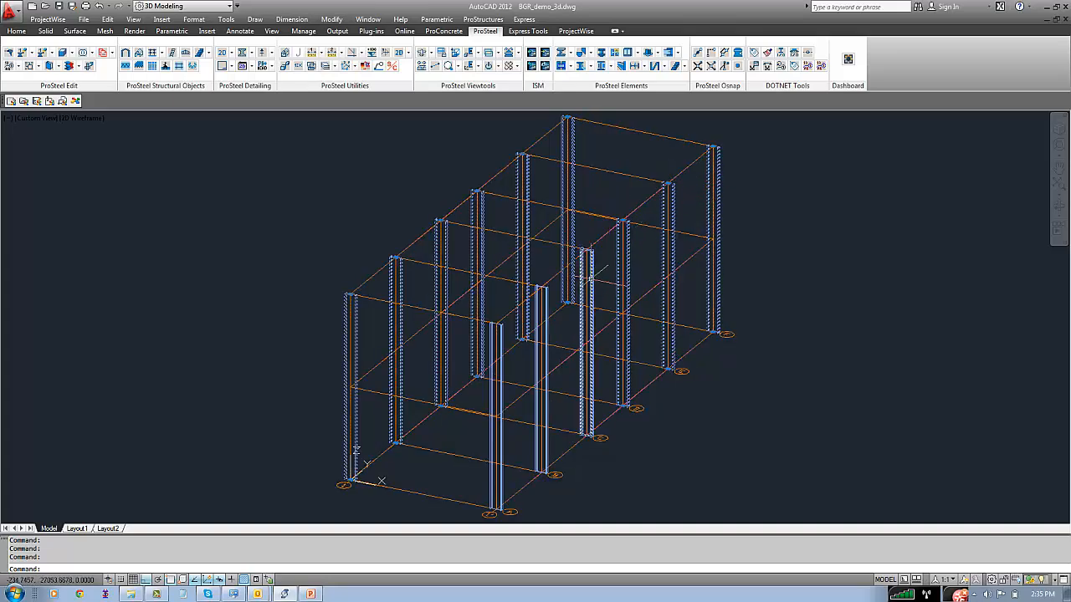
{"action": "left_click", "coordinate": [586, 276]}
{"action": "left_click", "coordinate": [543, 318]}
{"action": "left_click", "coordinate": [499, 333]}
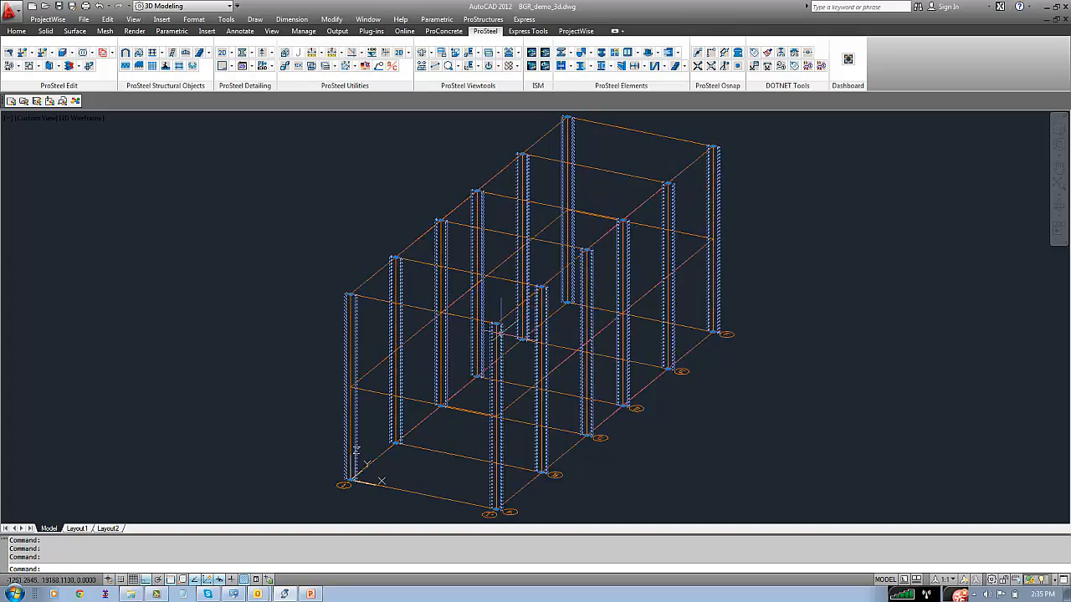
{"action": "right_click", "coordinate": [715, 255]}
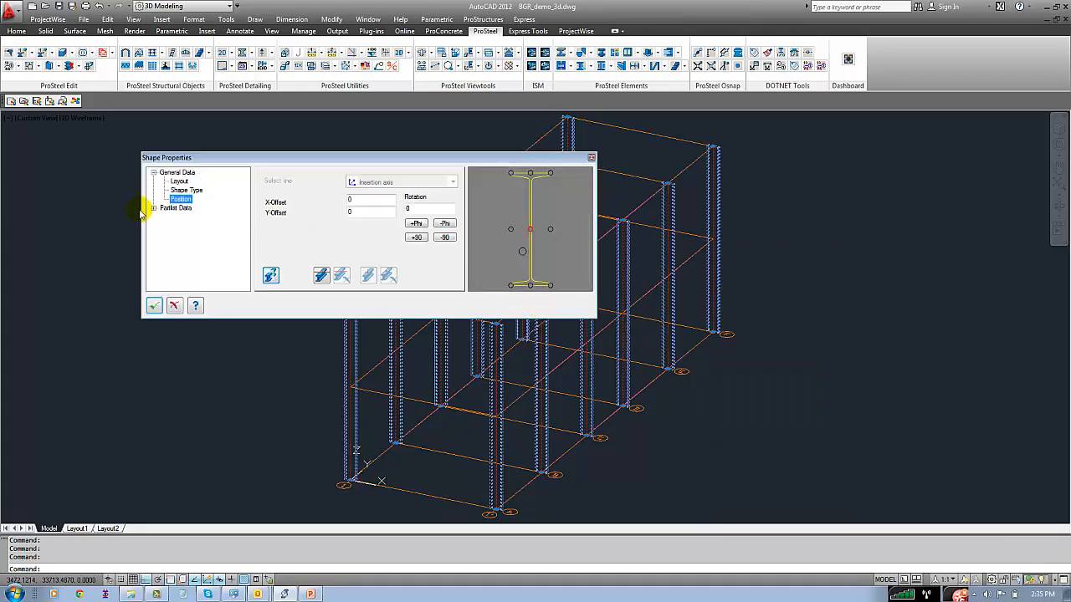
{"action": "left_click", "coordinate": [154, 208]}
{"action": "left_click", "coordinate": [186, 244]}
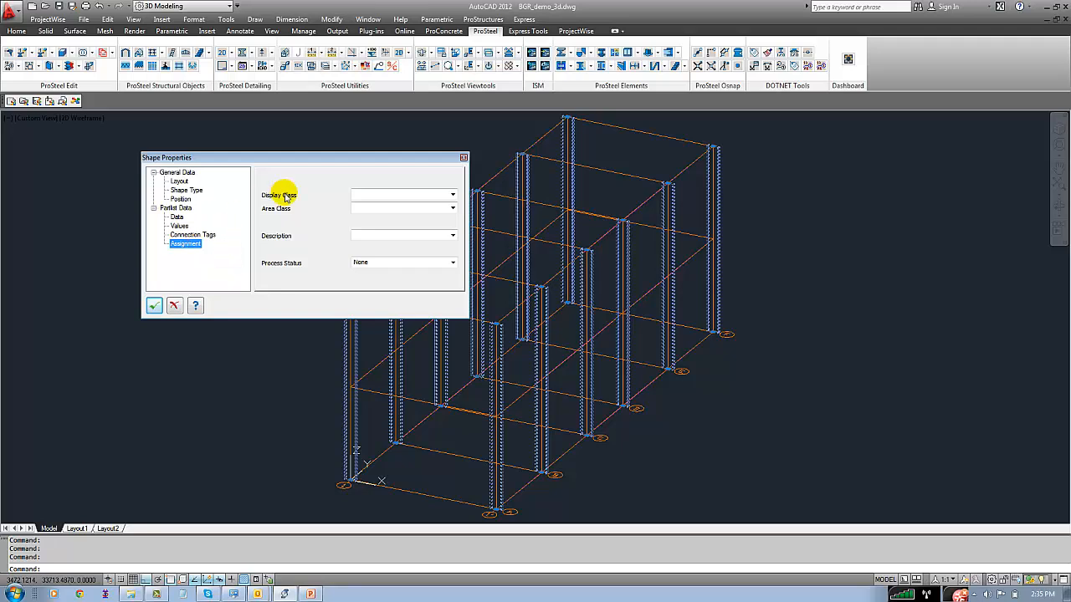
{"action": "left_click", "coordinate": [453, 198]}
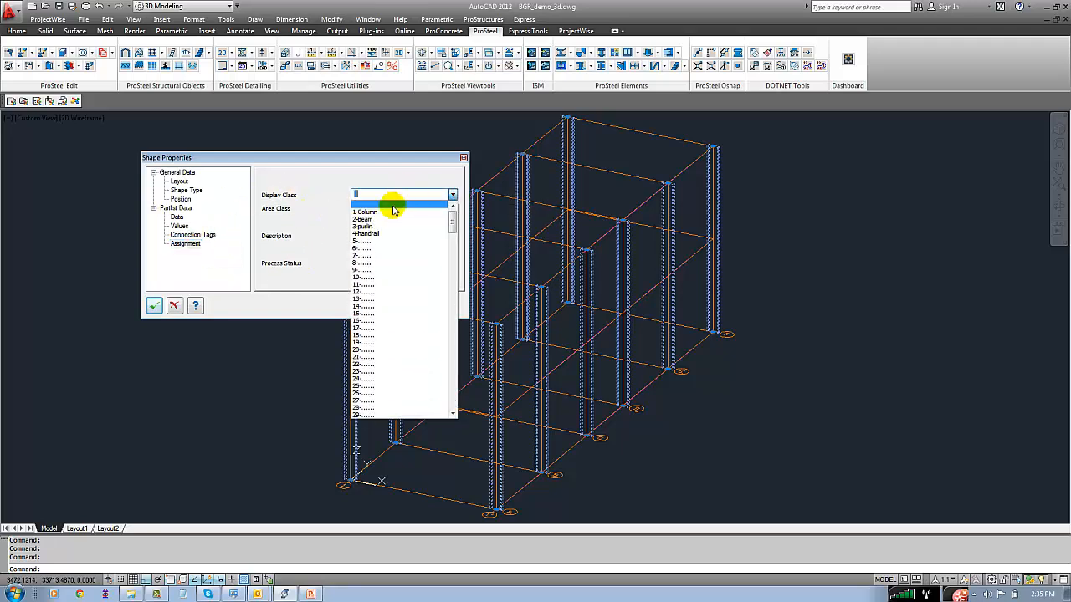
{"action": "left_click", "coordinate": [390, 209]}
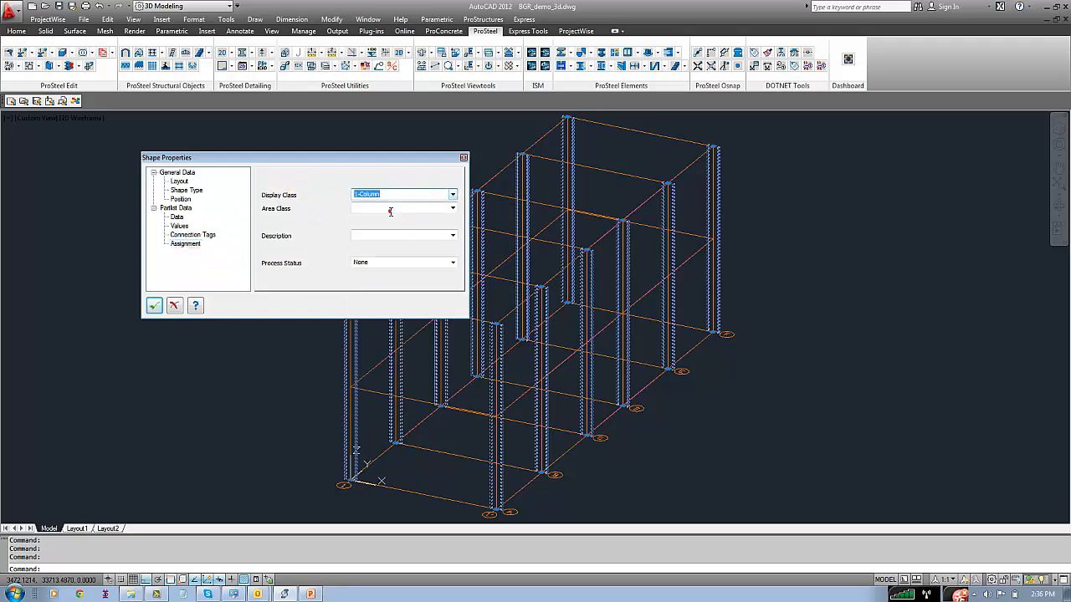
{"action": "left_click", "coordinate": [452, 208]}
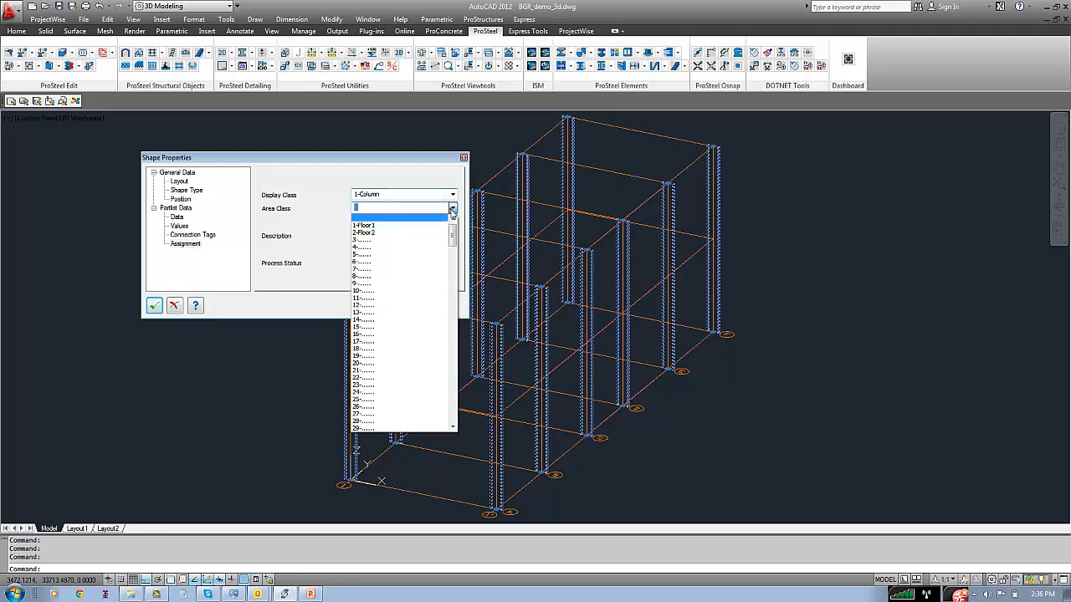
{"action": "left_click", "coordinate": [291, 214]}
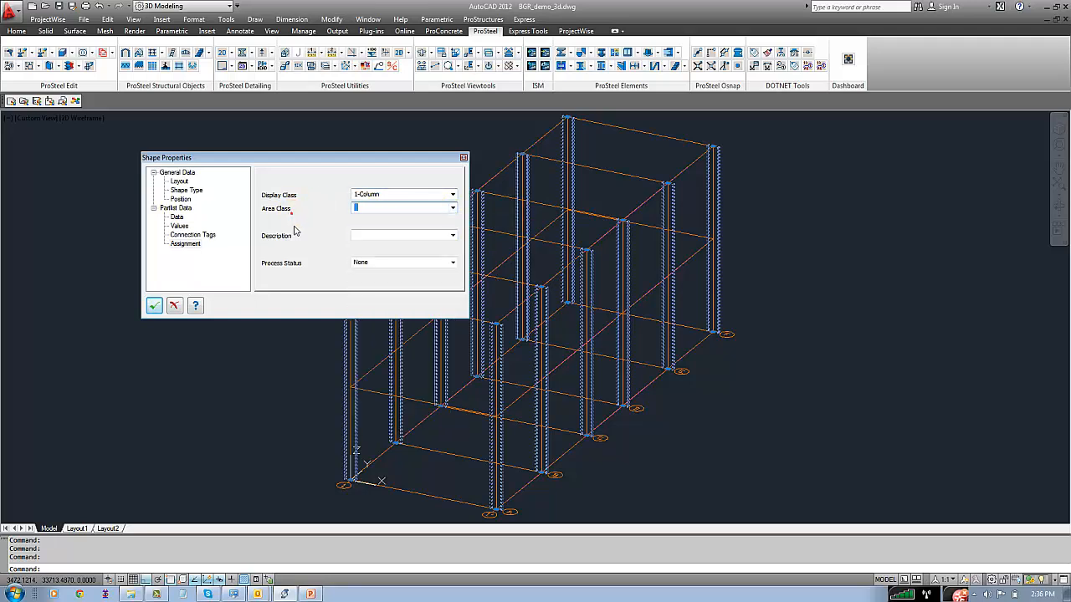
{"action": "left_click", "coordinate": [452, 235]}
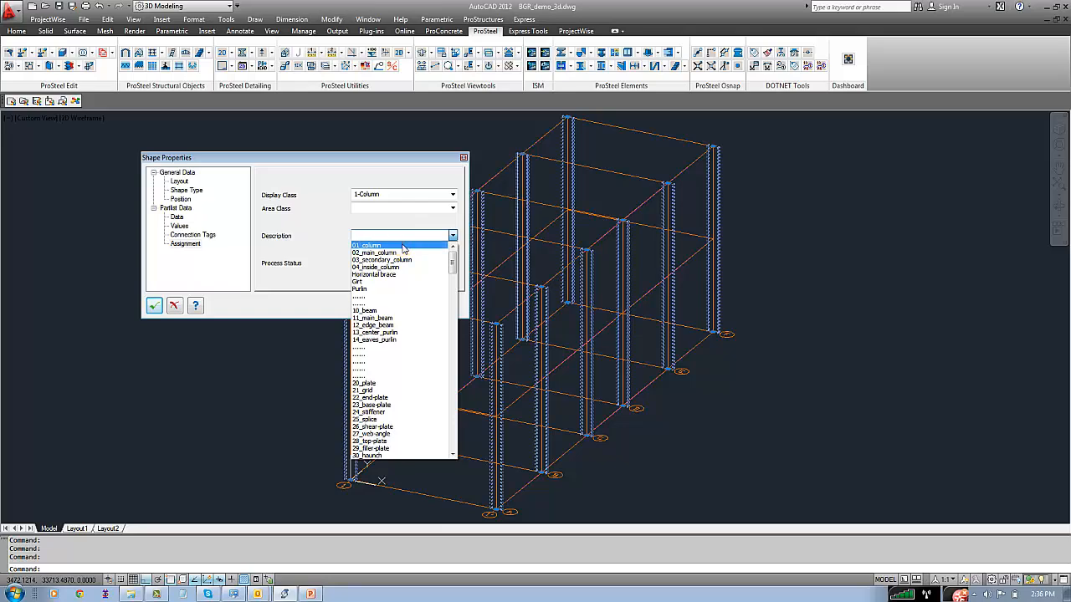
{"action": "left_click", "coordinate": [404, 242]}
{"action": "left_click", "coordinate": [175, 306]}
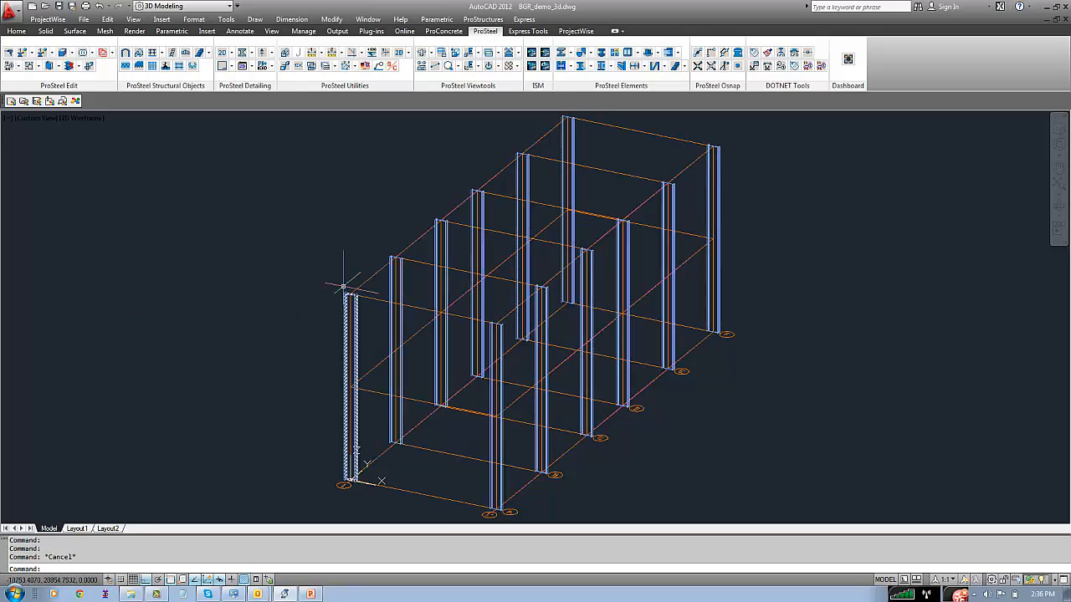
Configure a new ISMB600 shape with display class 2-Beam, area class 1-Floor1, description 10_beam and the top-centre insertion point
{"action": "left_click", "coordinate": [548, 53]}
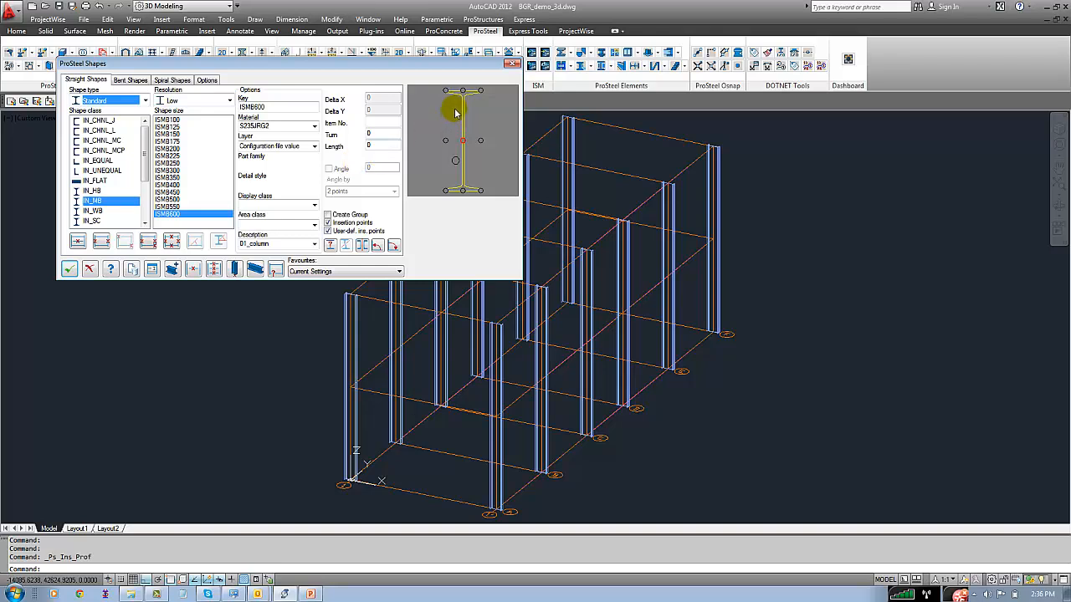
{"action": "left_click", "coordinate": [311, 204]}
{"action": "left_click", "coordinate": [252, 229]}
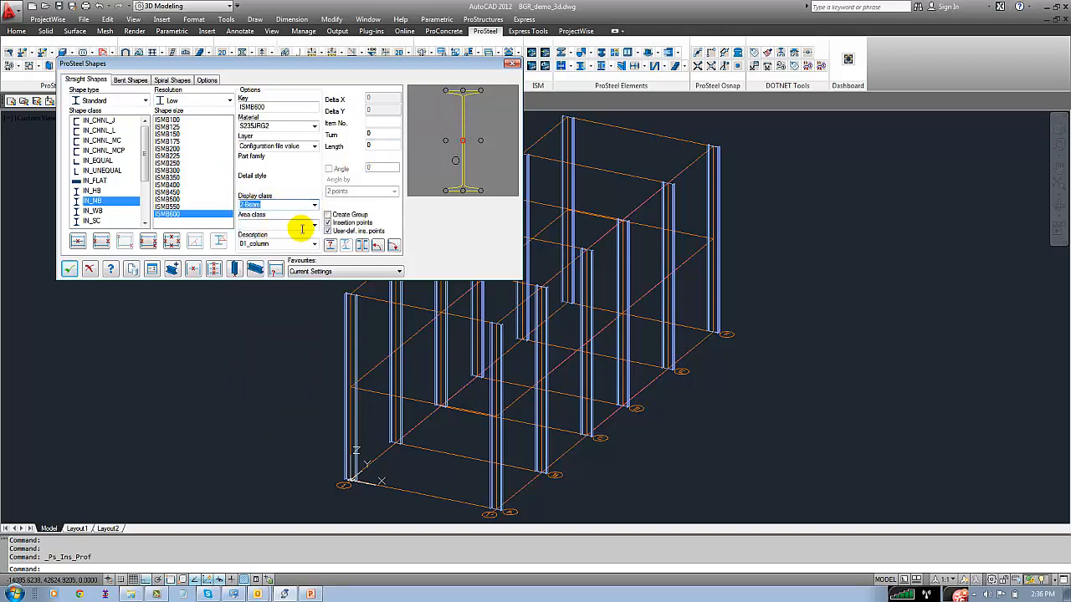
{"action": "left_click", "coordinate": [311, 224]}
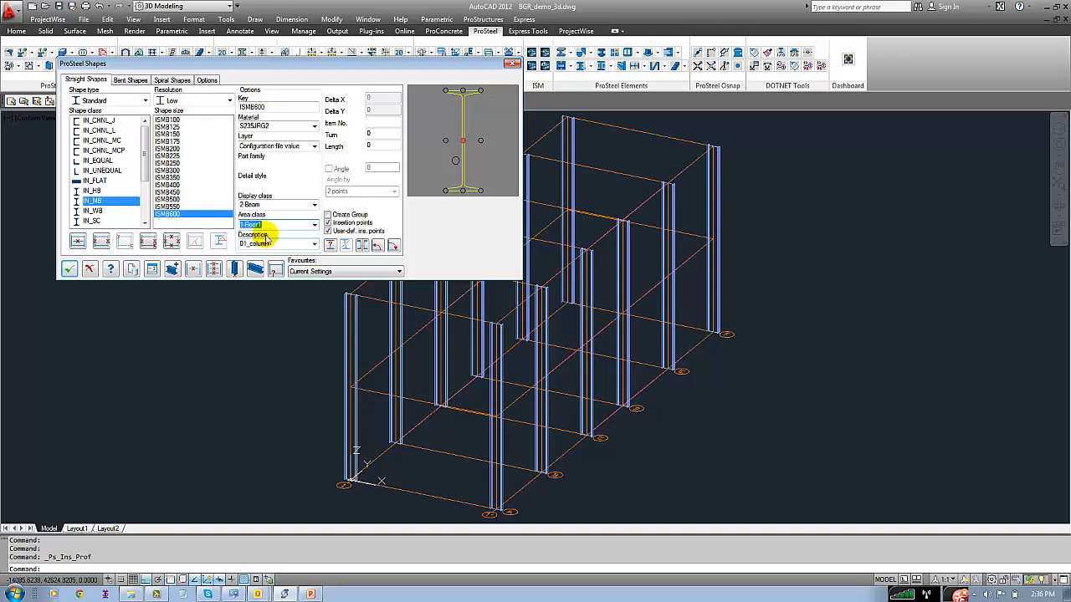
{"action": "left_click", "coordinate": [311, 245]}
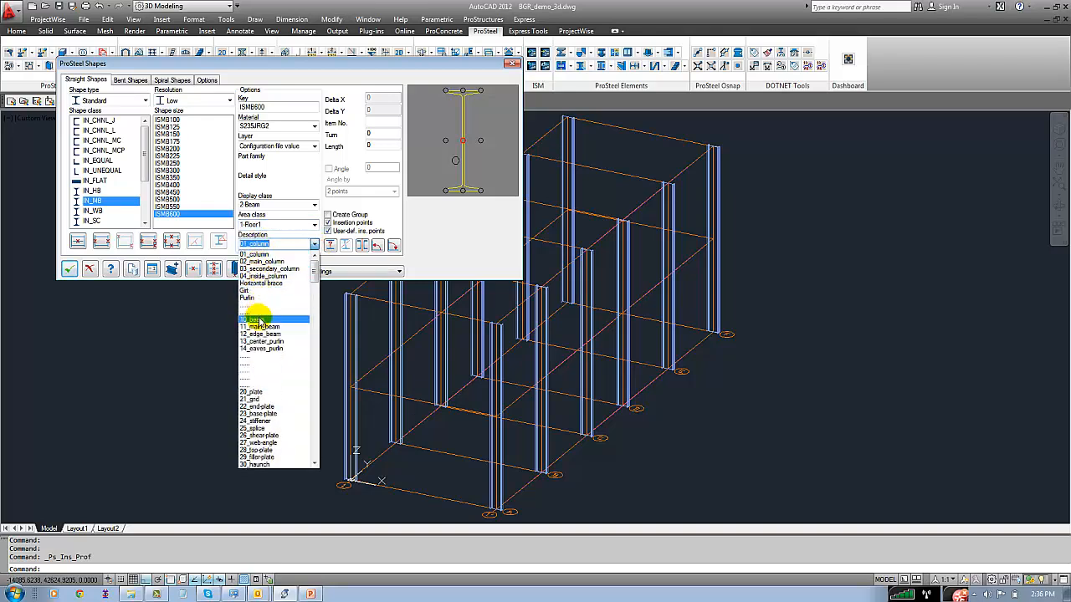
{"action": "left_click", "coordinate": [264, 312]}
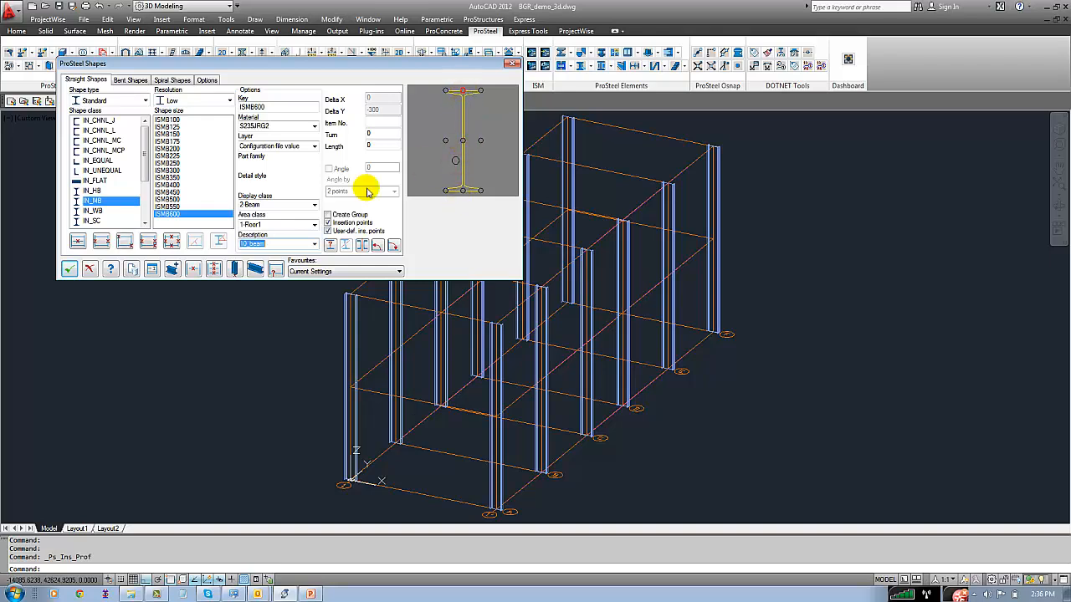
Insert ISMB600 beams by line on all five mid-height workframe lines along the long side starting at the origin column
{"action": "left_click", "coordinate": [77, 243]}
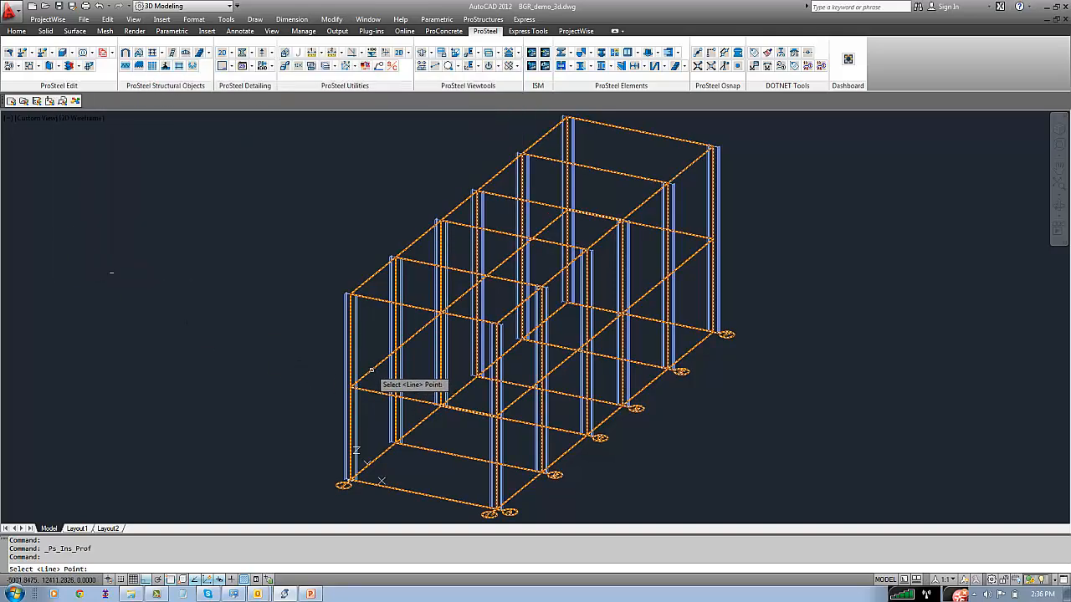
{"action": "left_click", "coordinate": [372, 371]}
{"action": "key", "text": "Return"}
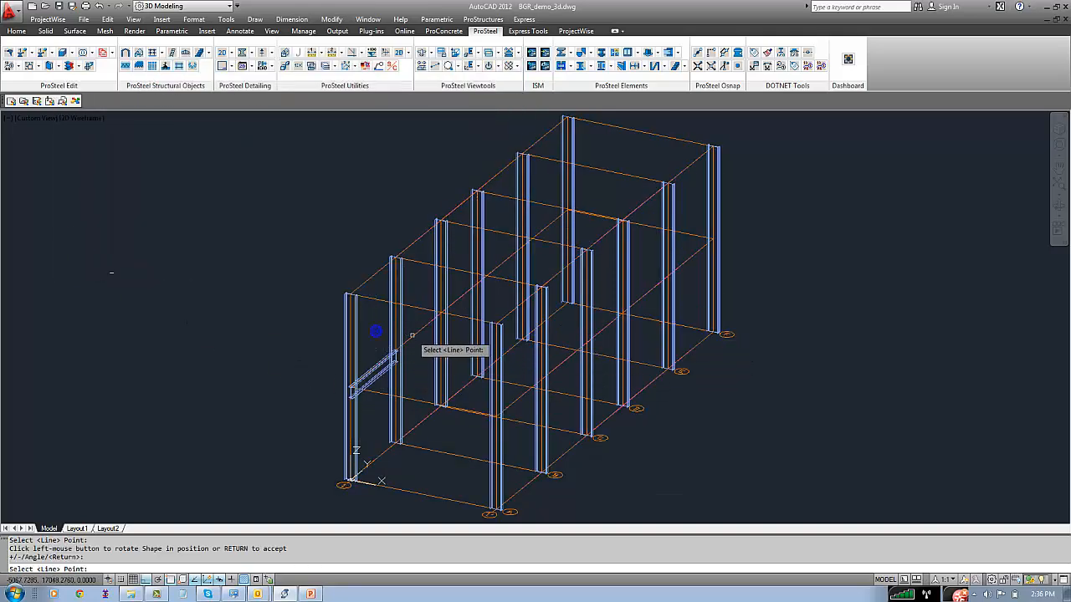
{"action": "left_click", "coordinate": [413, 335]}
{"action": "right_click", "coordinate": [426, 326]}
{"action": "left_click", "coordinate": [459, 302]}
{"action": "right_click", "coordinate": [475, 284]}
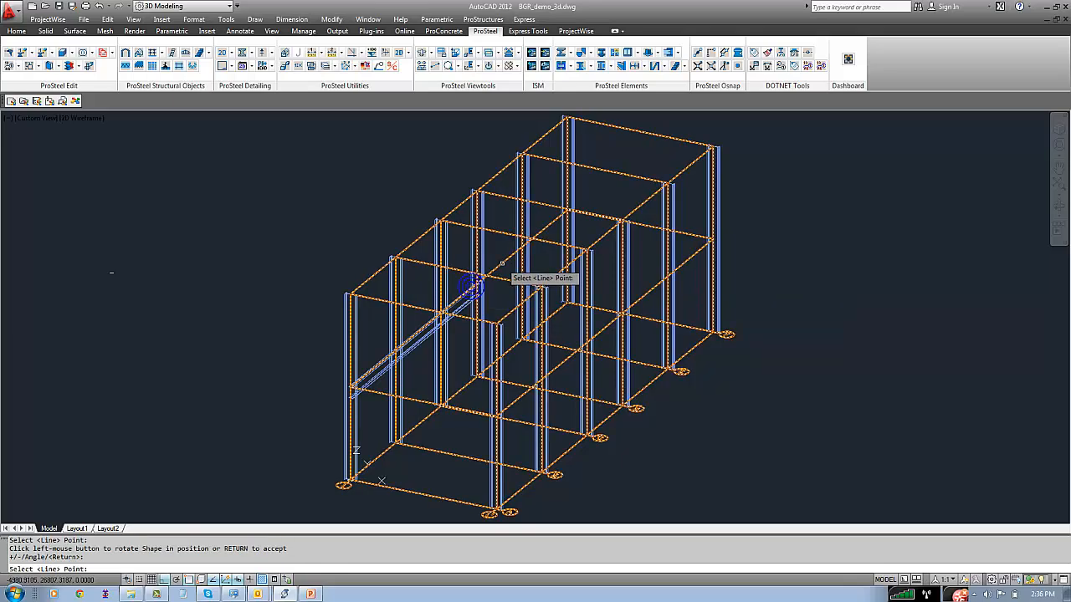
{"action": "left_click", "coordinate": [502, 263]}
{"action": "right_click", "coordinate": [523, 242]}
{"action": "left_click", "coordinate": [450, 243]}
{"action": "right_click", "coordinate": [451, 243]}
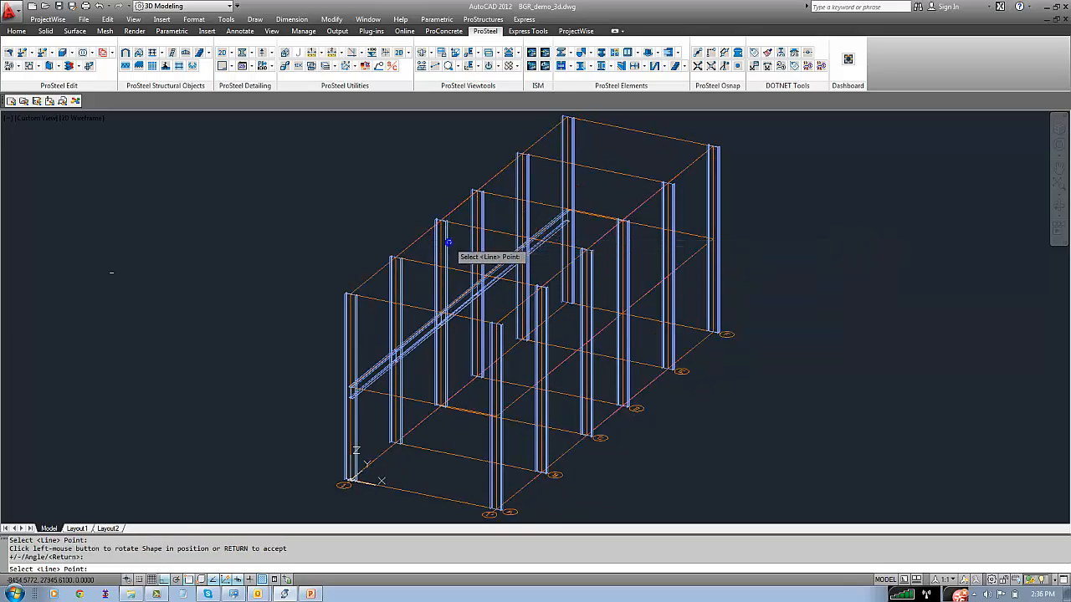
Insert an ISMB600 beam on the front frame's mid-height cross line at axis A and accept the shape insertion
{"action": "left_click", "coordinate": [375, 393]}
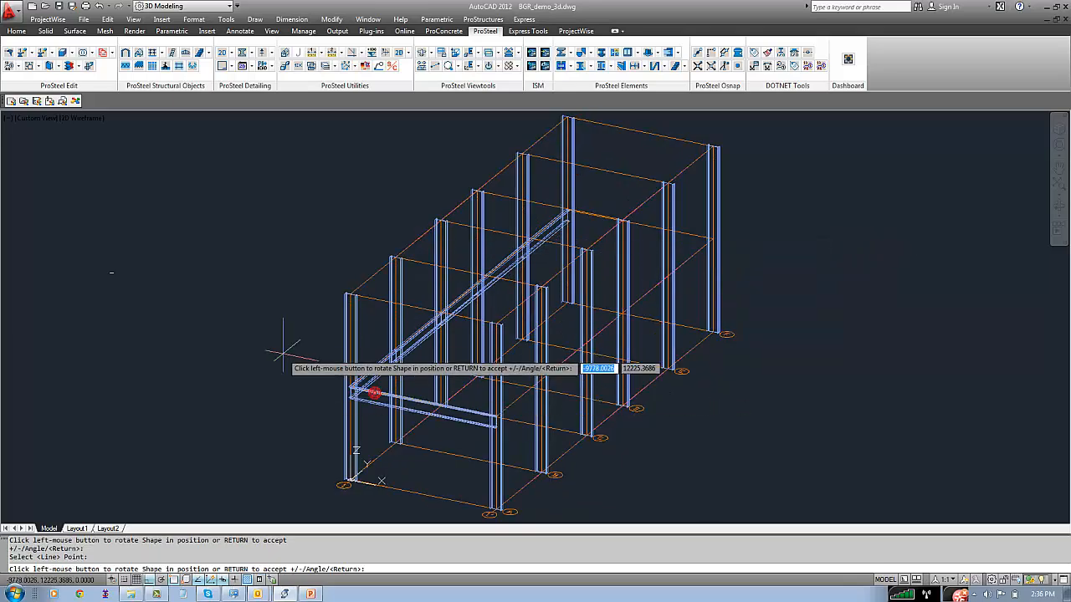
{"action": "right_click", "coordinate": [282, 349]}
{"action": "right_click", "coordinate": [281, 349]}
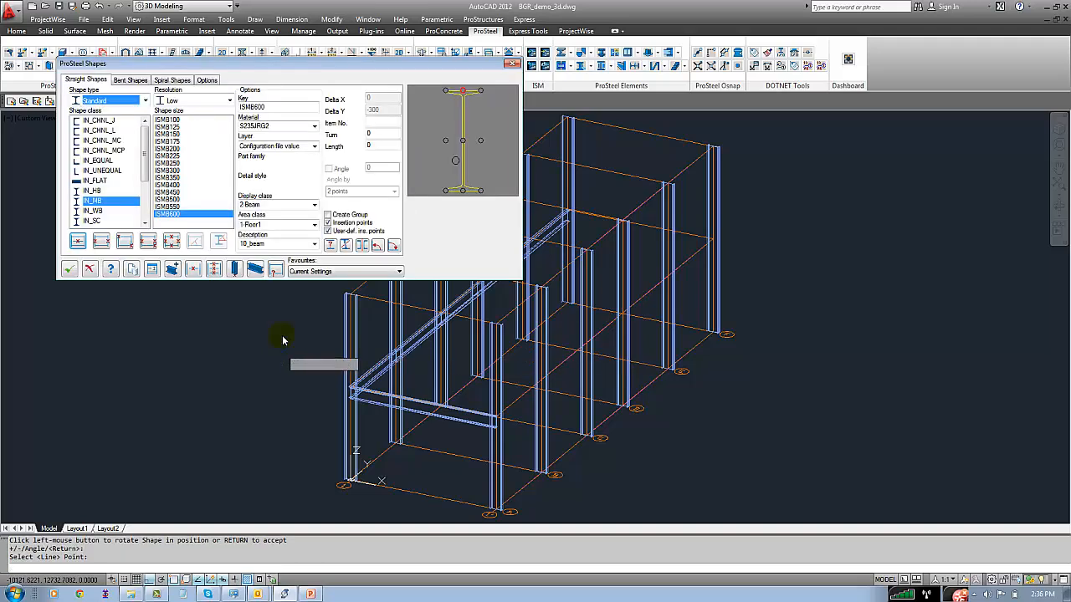
{"action": "left_click", "coordinate": [67, 270]}
Copy the five mid-height longitudinal beams on the origin side up to the top workframe line, using the beam end at the origin column as base point
{"action": "type", "text": "co"}
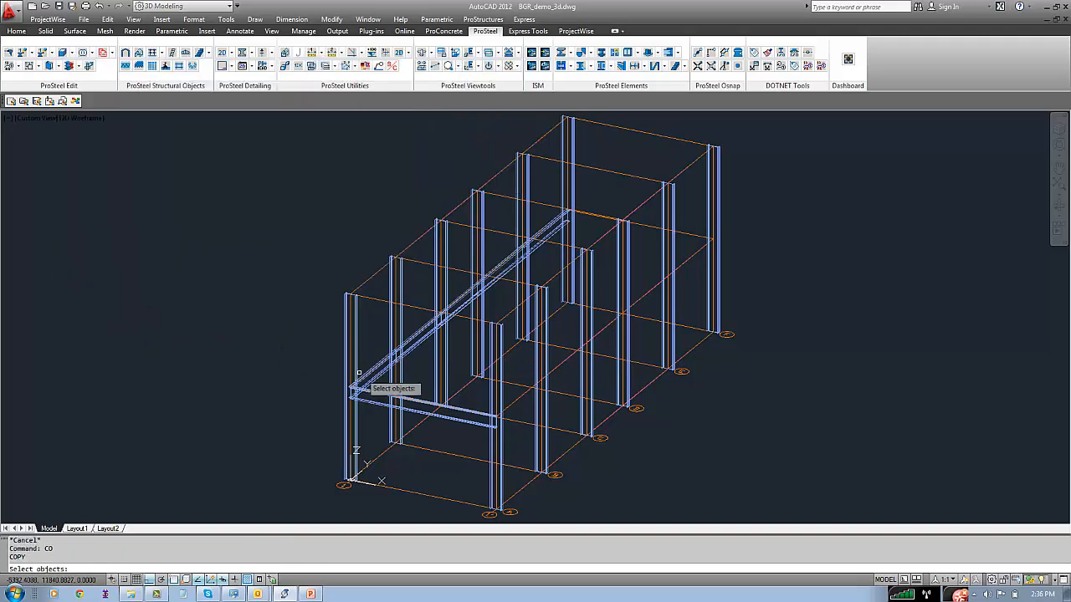
{"action": "left_click", "coordinate": [359, 374]}
{"action": "left_click", "coordinate": [416, 344]}
{"action": "left_click", "coordinate": [464, 304]}
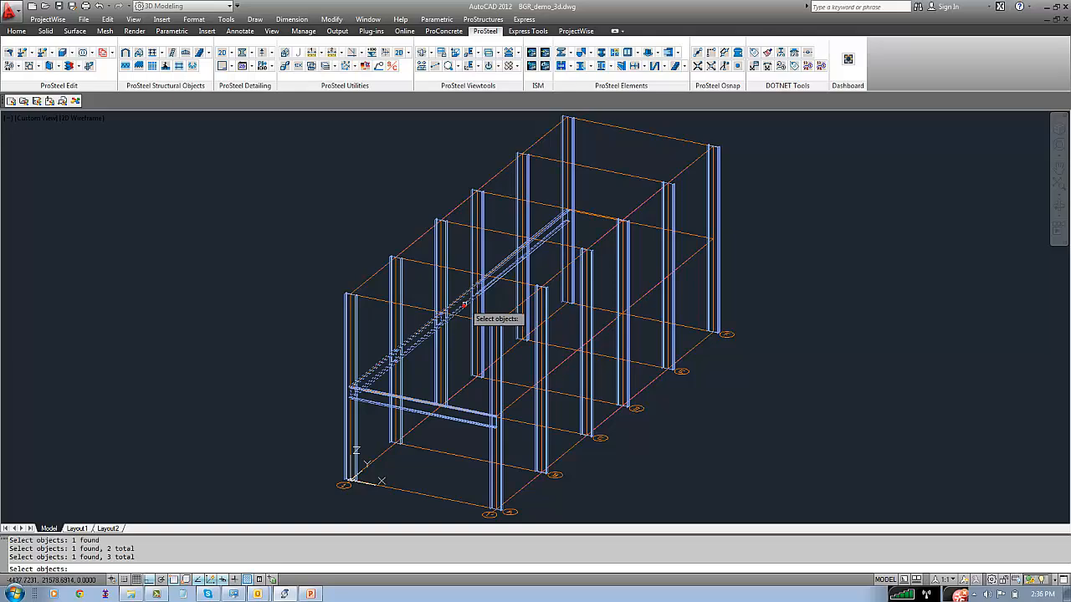
{"action": "left_click", "coordinate": [487, 280]}
{"action": "left_click", "coordinate": [542, 243]}
{"action": "key", "text": "Return"}
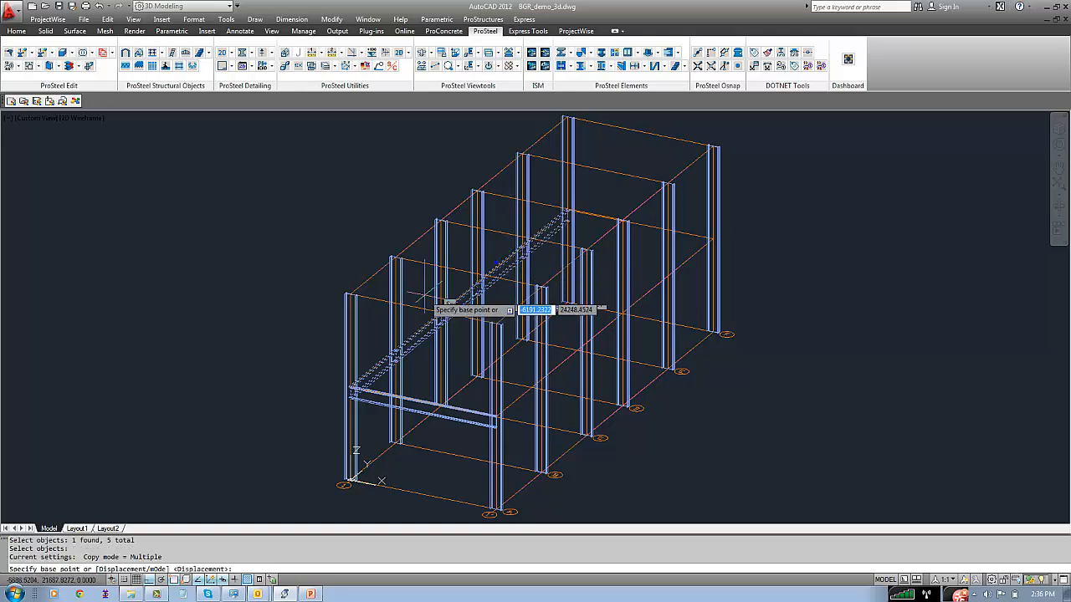
{"action": "scroll", "coordinate": [352, 400], "scroll_direction": "up", "scroll_amount": 5}
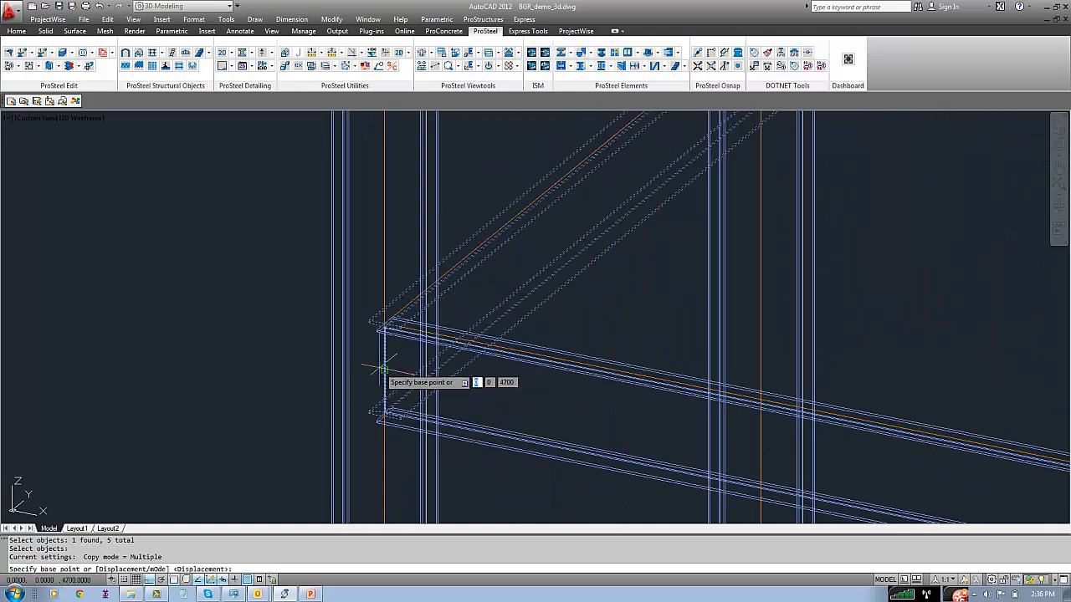
{"action": "scroll", "coordinate": [389, 305], "scroll_direction": "up", "scroll_amount": 2}
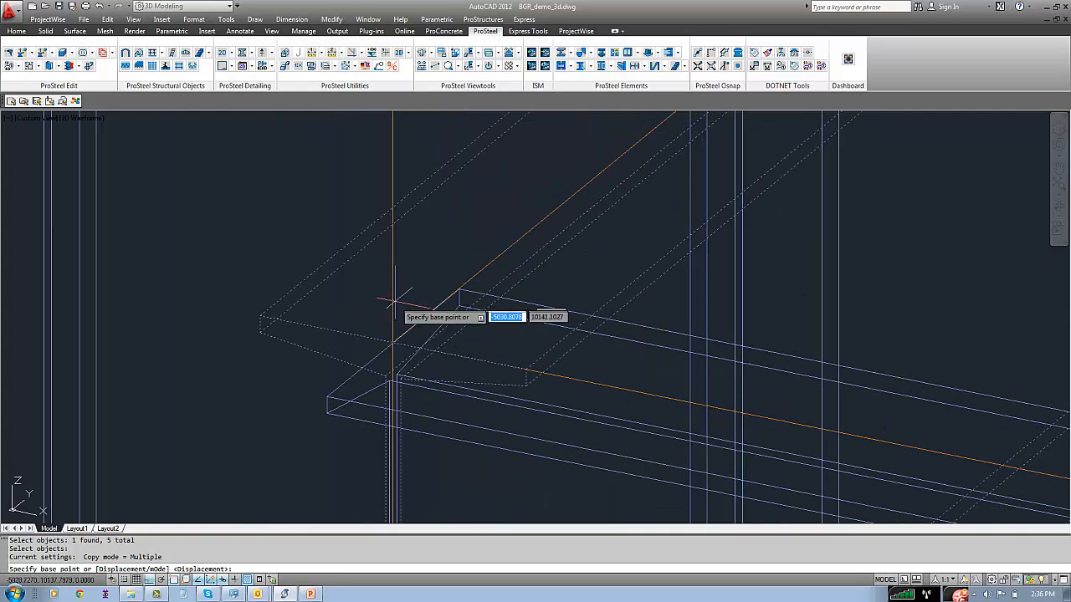
{"action": "left_click", "coordinate": [397, 326]}
{"action": "scroll", "coordinate": [365, 284], "scroll_direction": "down", "scroll_amount": 6}
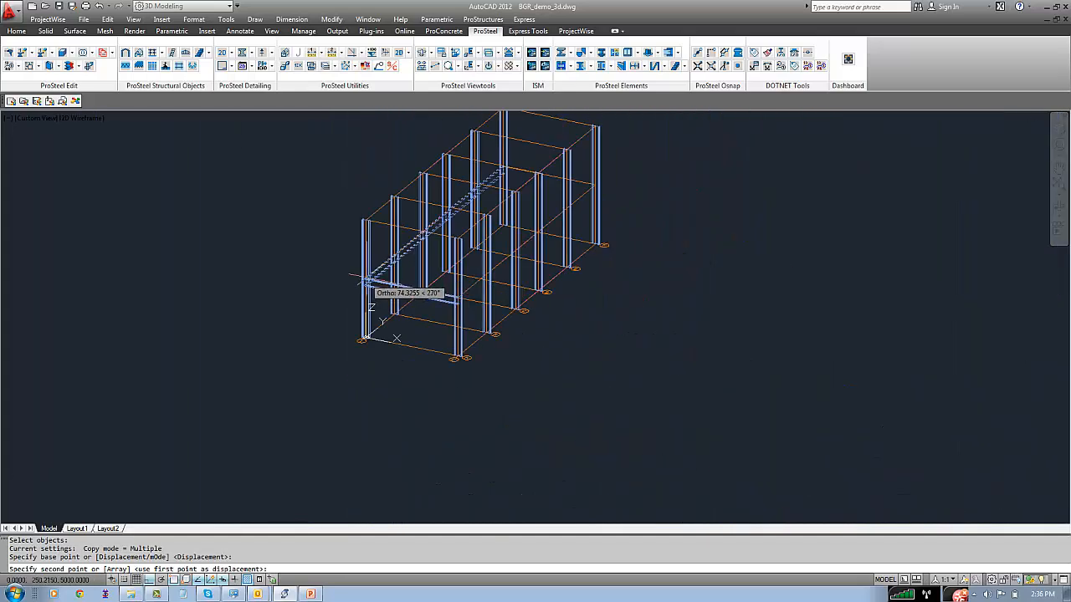
{"action": "scroll", "coordinate": [365, 284], "scroll_direction": "up", "scroll_amount": 6}
{"action": "left_click", "coordinate": [343, 268]}
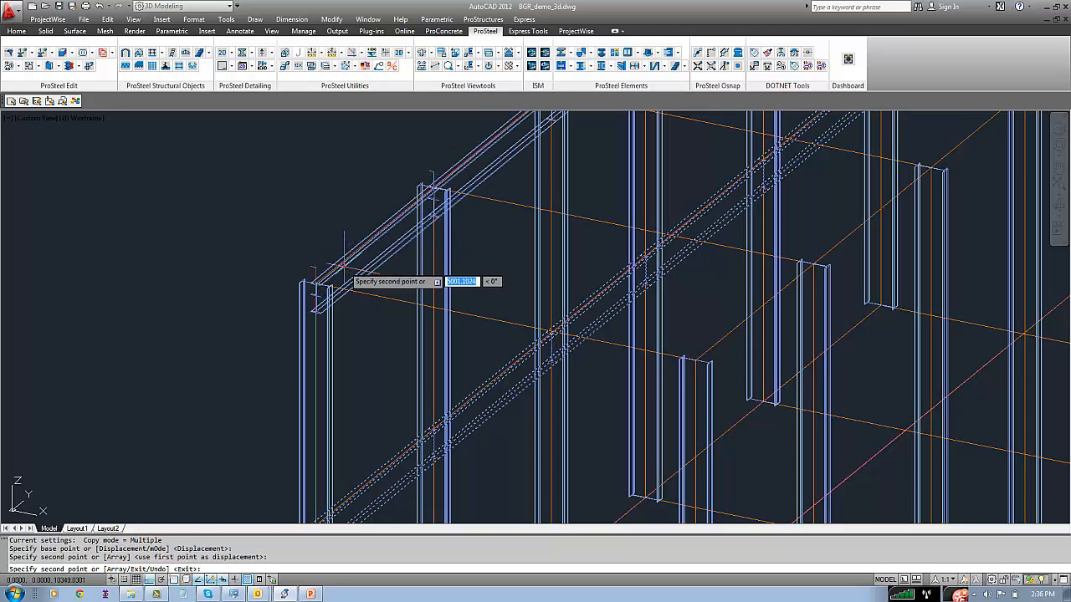
Place further copies of the five longitudinal beams on the opposite long side at top and mid-height levels, and end the copy
{"action": "scroll", "coordinate": [343, 267], "scroll_direction": "down", "scroll_amount": 5}
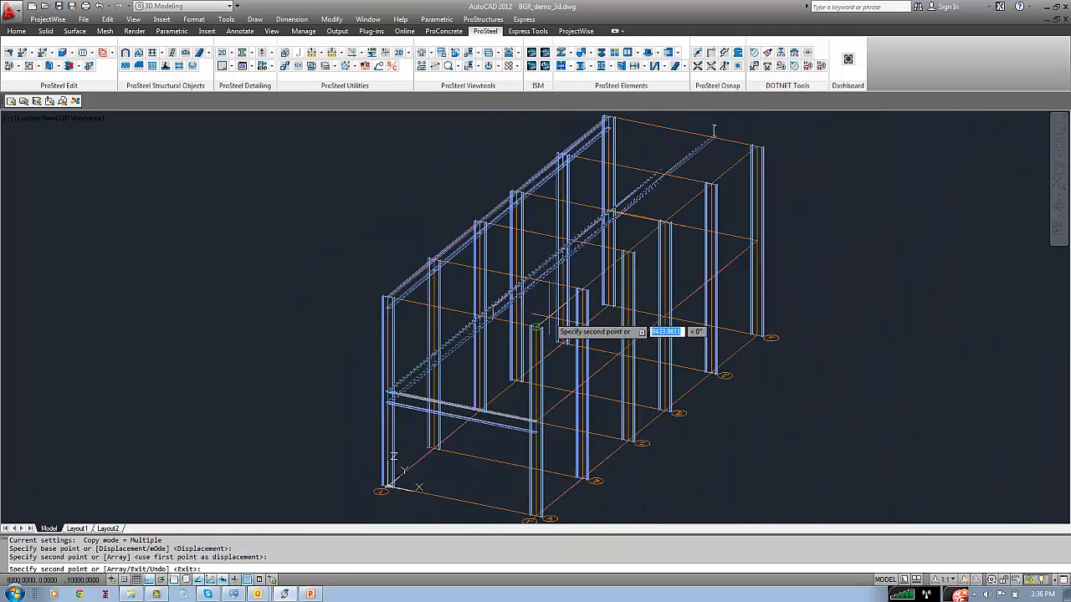
{"action": "left_click", "coordinate": [535, 327]}
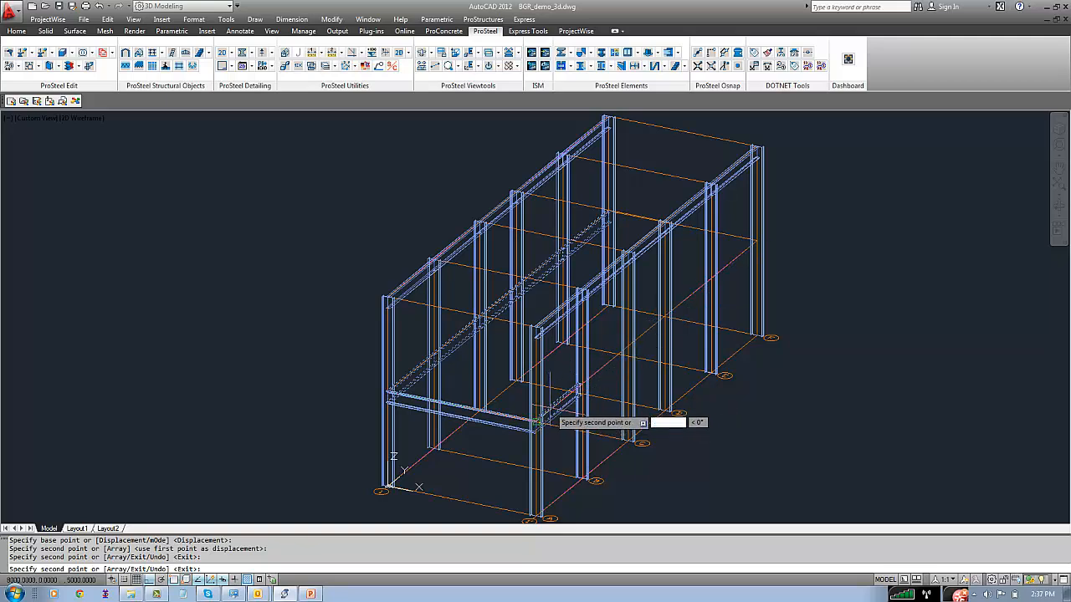
{"action": "left_click", "coordinate": [536, 422]}
{"action": "right_click", "coordinate": [818, 266]}
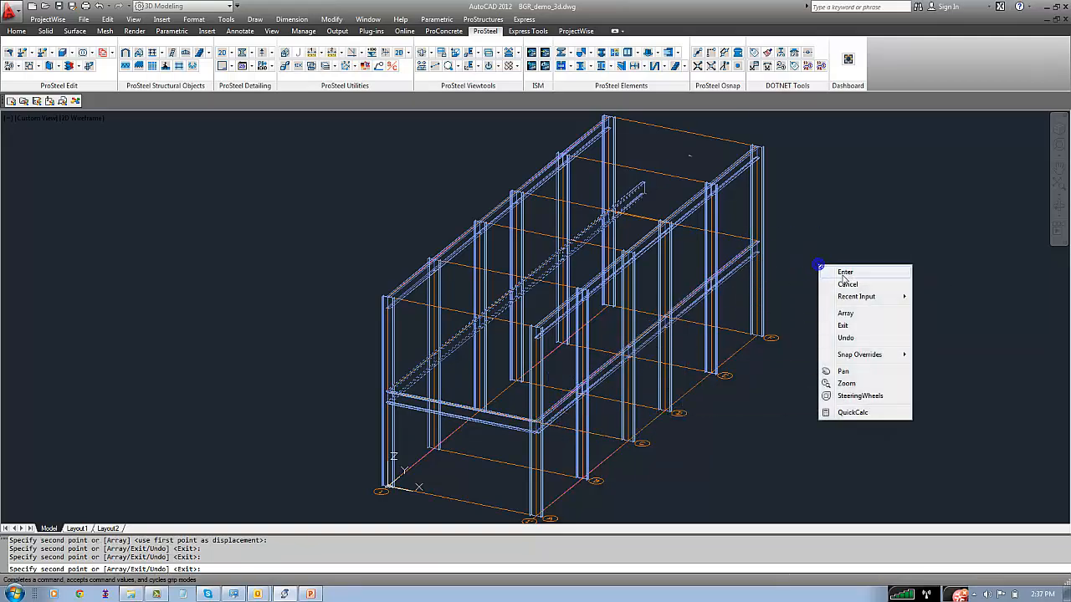
{"action": "left_click", "coordinate": [844, 279]}
Copy the front frame's mid-height cross beam 24000 along the Y direction onto the rear frame
{"action": "type", "text": "co"}
{"action": "key", "text": "Return"}
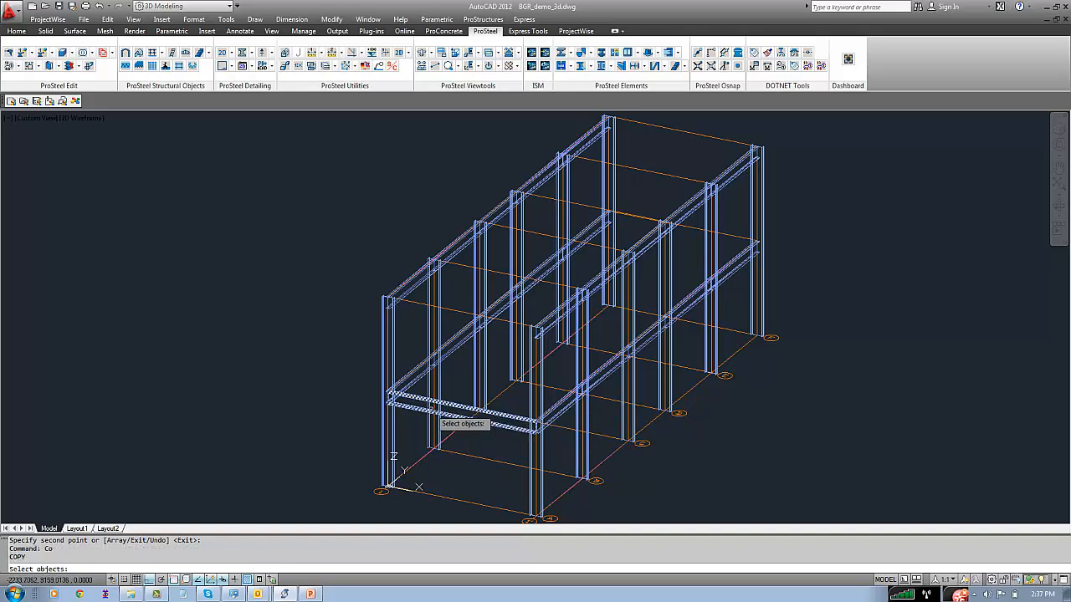
{"action": "left_click", "coordinate": [429, 410]}
{"action": "key", "text": "Return"}
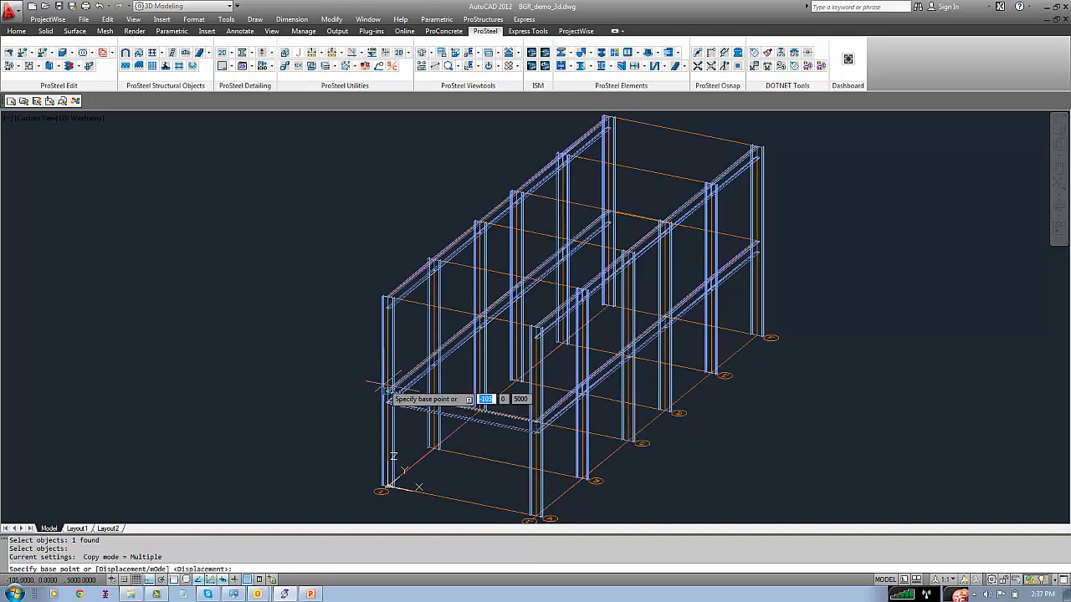
{"action": "scroll", "coordinate": [378, 393], "scroll_direction": "up", "scroll_amount": 5}
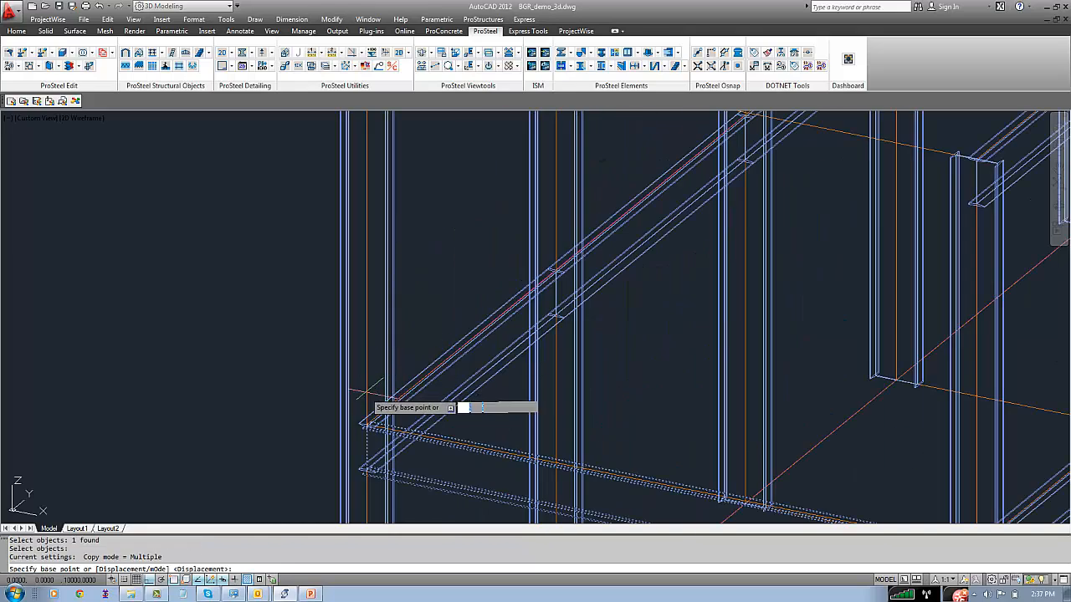
{"action": "scroll", "coordinate": [376, 419], "scroll_direction": "up", "scroll_amount": 6}
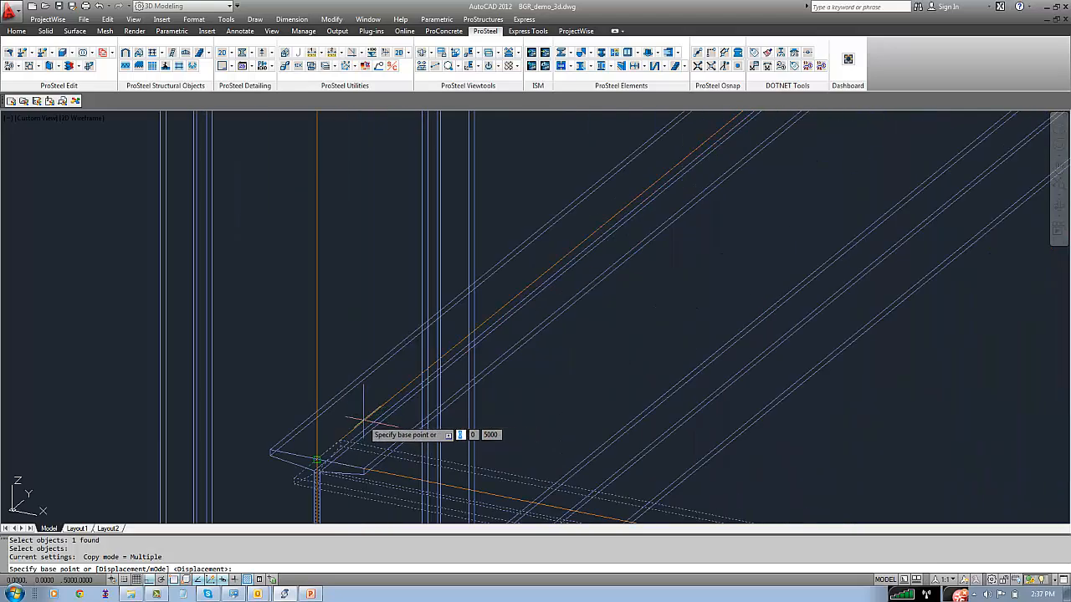
{"action": "left_click", "coordinate": [363, 418]}
{"action": "scroll", "coordinate": [363, 414], "scroll_direction": "down", "scroll_amount": 8}
{"action": "scroll", "coordinate": [489, 292], "scroll_direction": "up", "scroll_amount": 5}
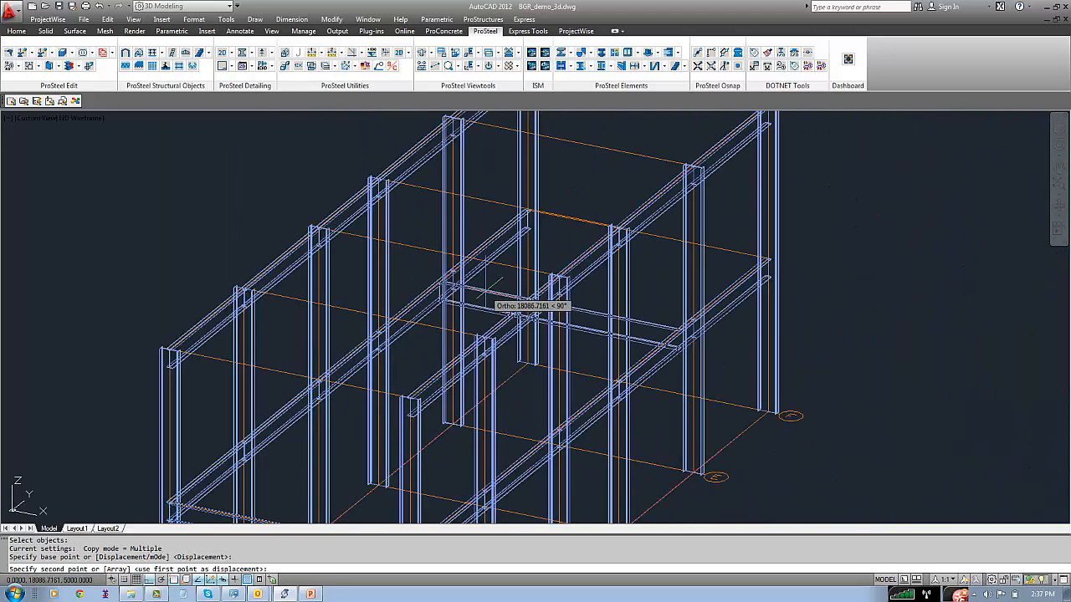
{"action": "scroll", "coordinate": [516, 216], "scroll_direction": "up", "scroll_amount": 5}
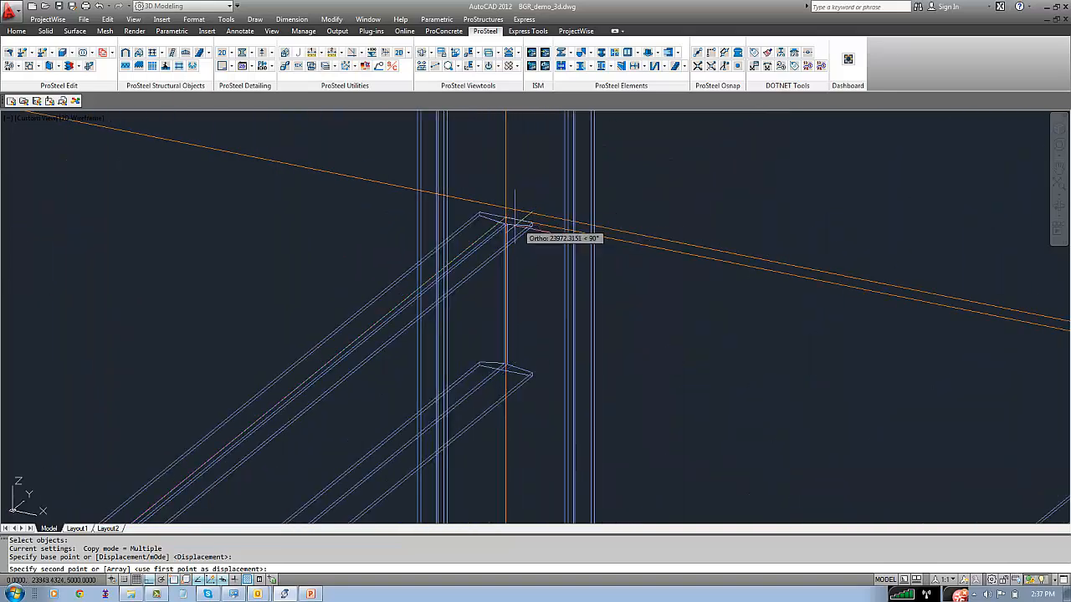
{"action": "scroll", "coordinate": [515, 216], "scroll_direction": "up", "scroll_amount": 3}
{"action": "left_click", "coordinate": [477, 202]}
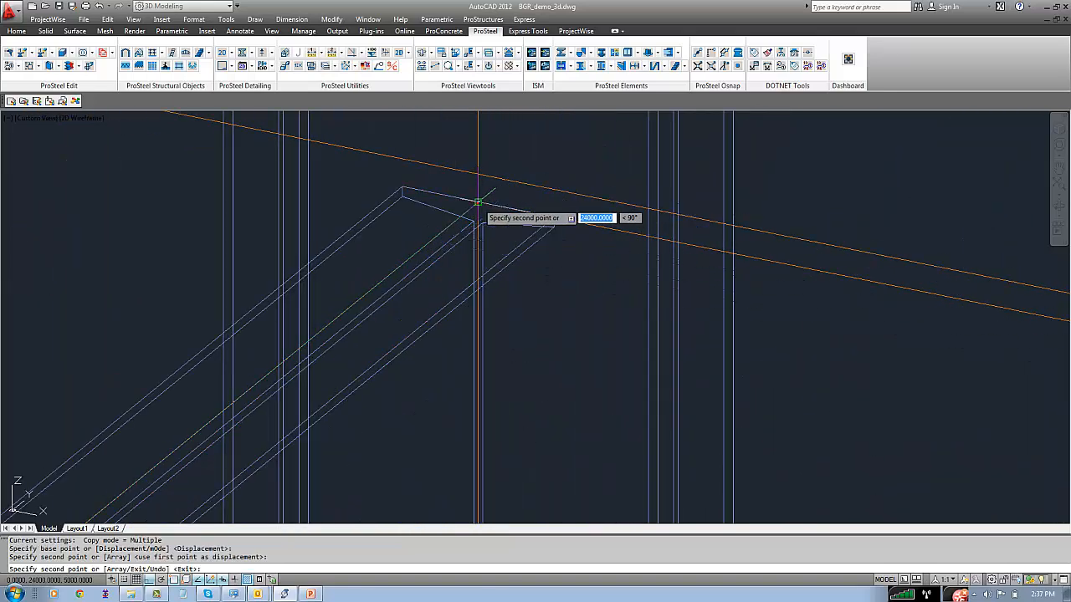
{"action": "scroll", "coordinate": [543, 276], "scroll_direction": "down", "scroll_amount": 8}
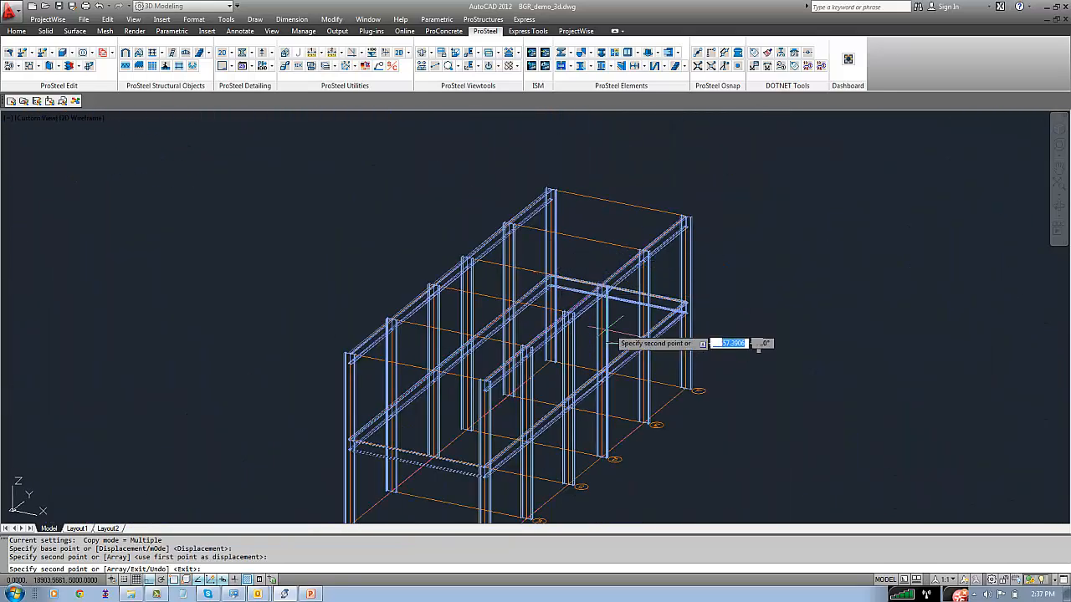
{"action": "right_click", "coordinate": [338, 295]}
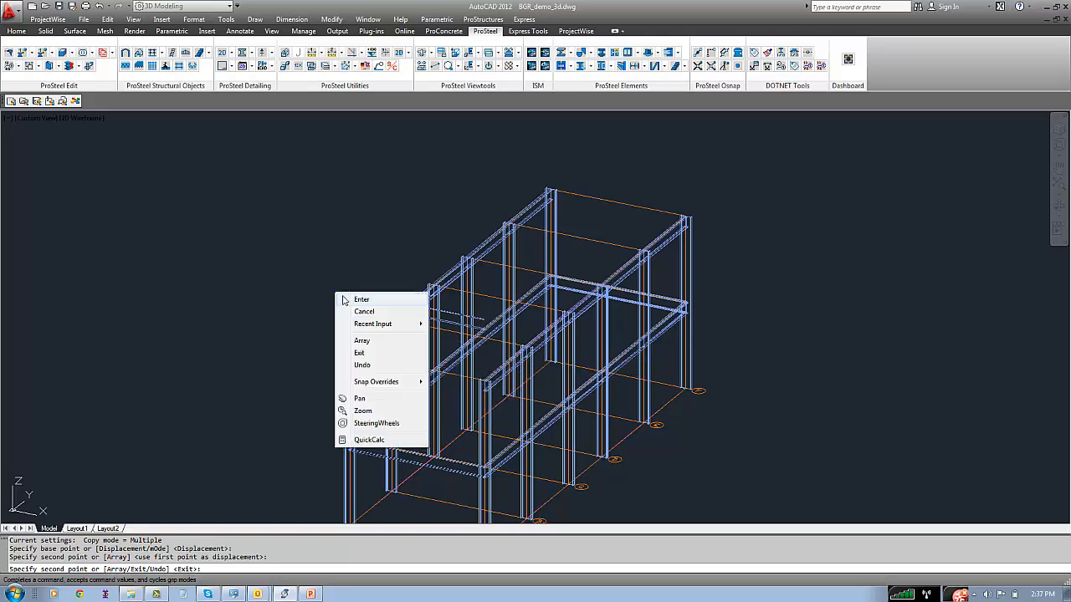
{"action": "left_click", "coordinate": [360, 299]}
{"action": "type", "text": "c"}
{"action": "key", "text": "Return"}
{"action": "type", "text": "o"}
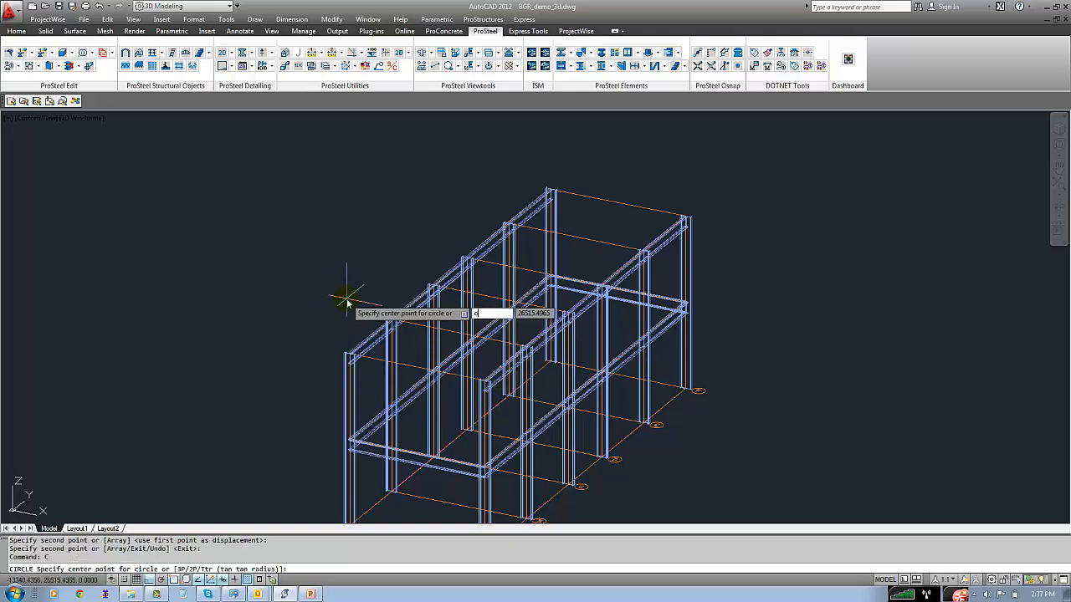
{"action": "key", "text": "Return"}
{"action": "scroll", "coordinate": [372, 448], "scroll_direction": "up", "scroll_amount": 5}
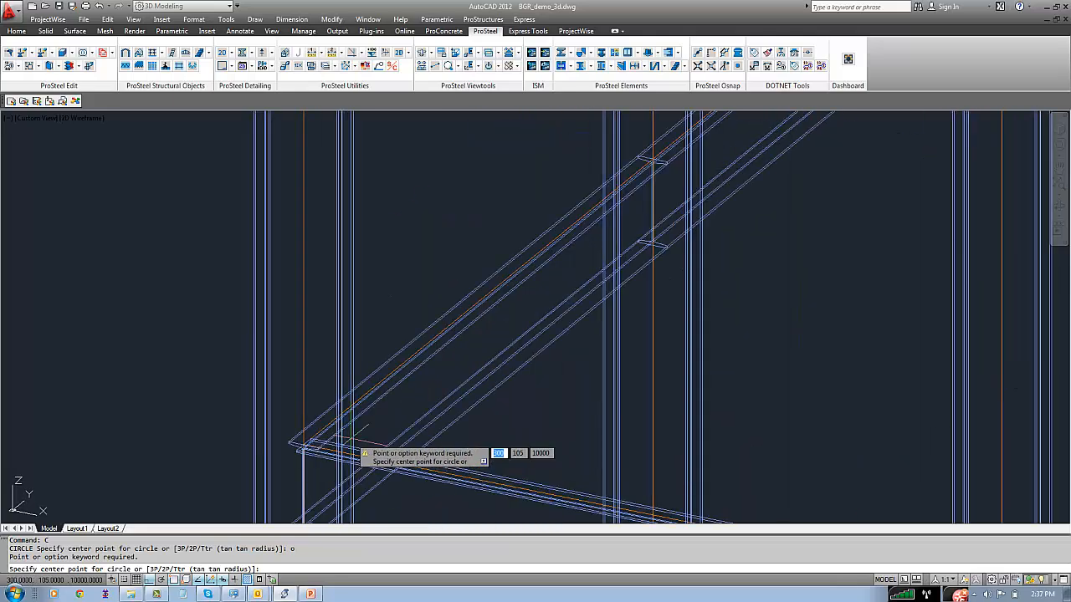
{"action": "key", "text": "Escape"}
Copy the front mid-height cross beam up to the top of the front frame, using its end at the origin column as base point
{"action": "type", "text": "co"}
{"action": "key", "text": "Return"}
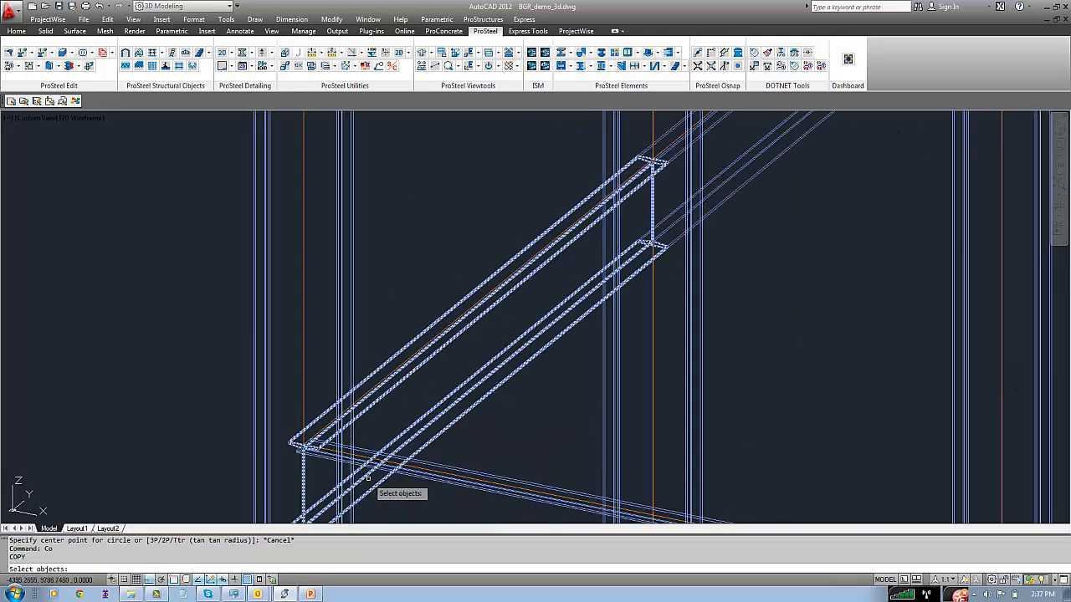
{"action": "scroll", "coordinate": [419, 481], "scroll_direction": "down", "scroll_amount": 2}
{"action": "left_click", "coordinate": [419, 475]}
{"action": "key", "text": "Return"}
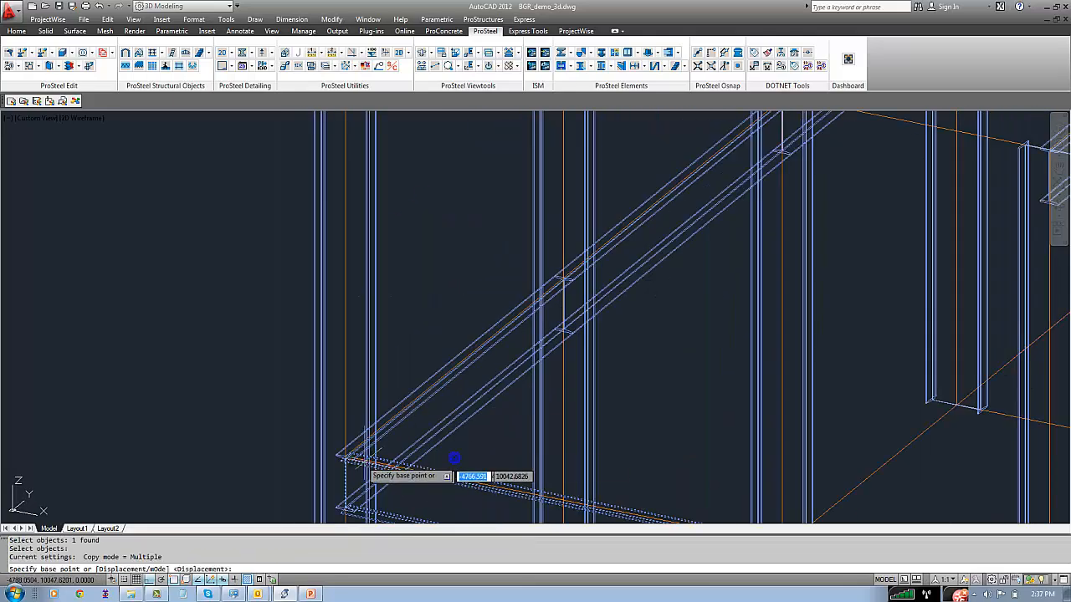
{"action": "scroll", "coordinate": [452, 464], "scroll_direction": "up", "scroll_amount": 3}
{"action": "left_click", "coordinate": [345, 436]}
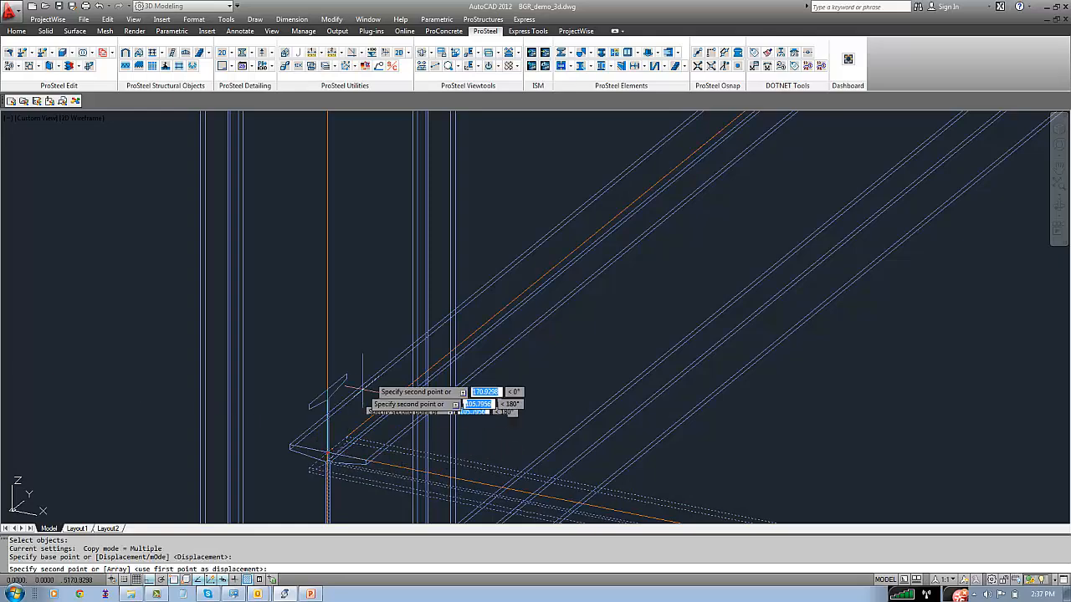
{"action": "scroll", "coordinate": [385, 360], "scroll_direction": "down", "scroll_amount": 5}
{"action": "scroll", "coordinate": [393, 344], "scroll_direction": "up", "scroll_amount": 6}
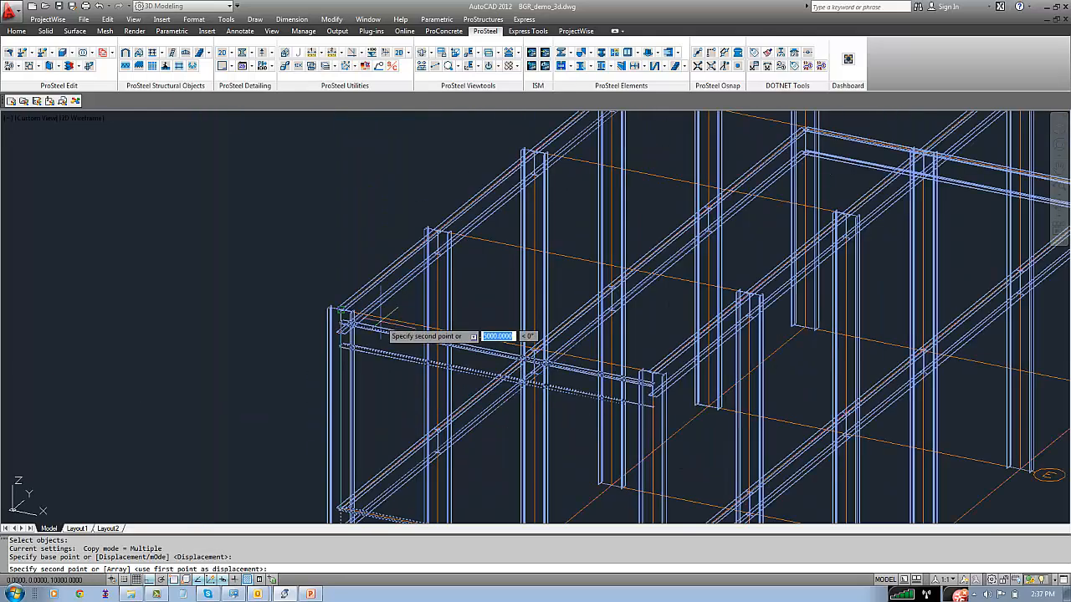
{"action": "left_click", "coordinate": [395, 323]}
Place copies of the cross beam at the top of each remaining frame through to the rear one, and end the copy
{"action": "left_click", "coordinate": [486, 240]}
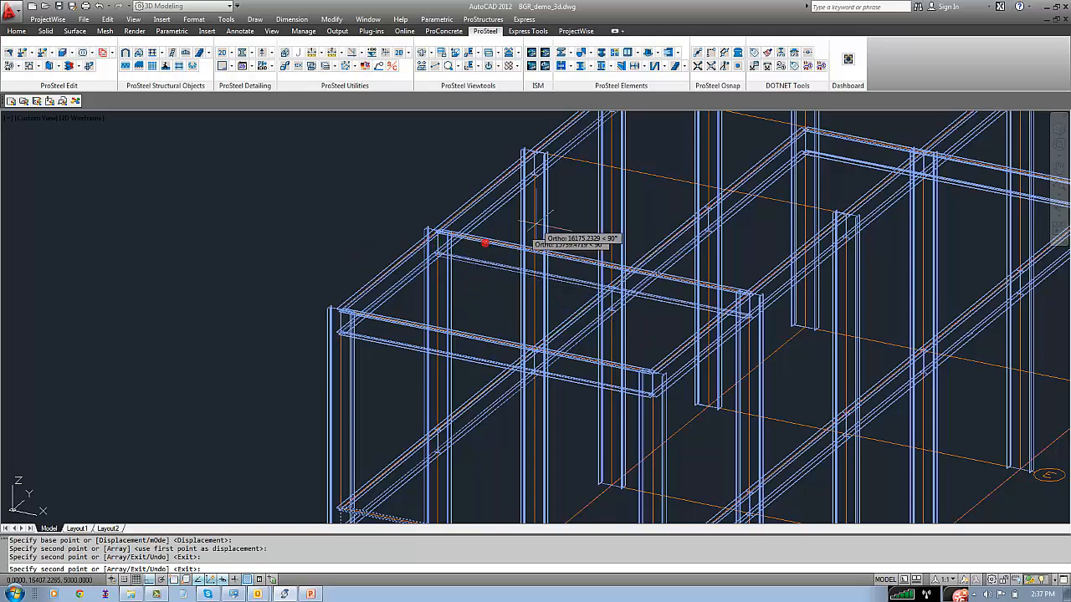
{"action": "left_click", "coordinate": [576, 158]}
{"action": "scroll", "coordinate": [577, 168], "scroll_direction": "down", "scroll_amount": 5}
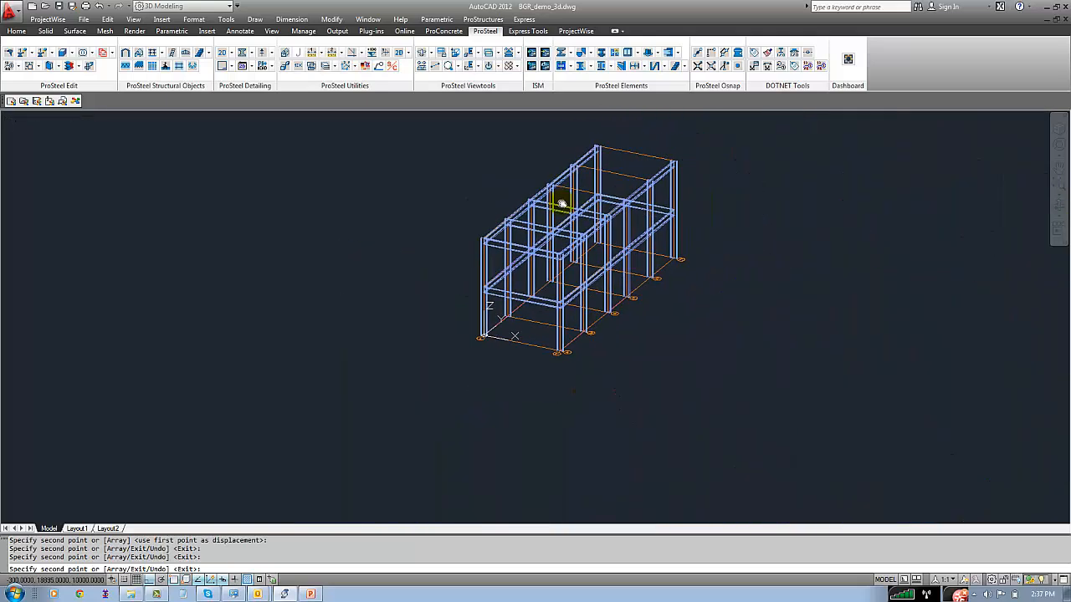
{"action": "scroll", "coordinate": [535, 205], "scroll_direction": "up", "scroll_amount": 6}
{"action": "left_click", "coordinate": [526, 198]}
{"action": "middle_click_drag", "start_coordinate": [589, 180], "coordinate": [510, 273]}
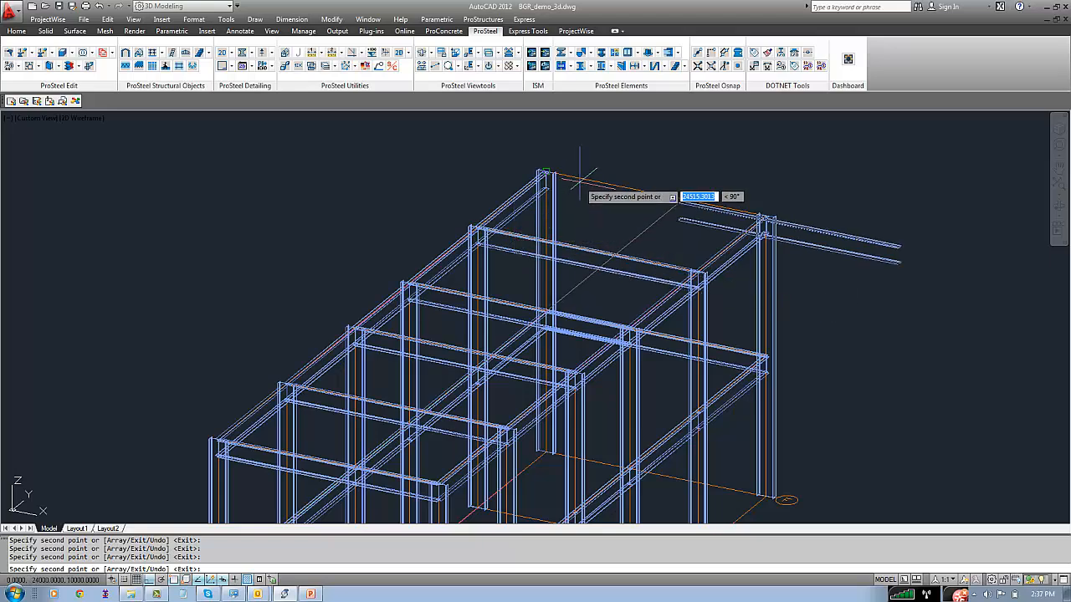
{"action": "scroll", "coordinate": [580, 176], "scroll_direction": "down", "scroll_amount": 3}
{"action": "right_click", "coordinate": [590, 210]}
{"action": "left_click", "coordinate": [611, 218]}
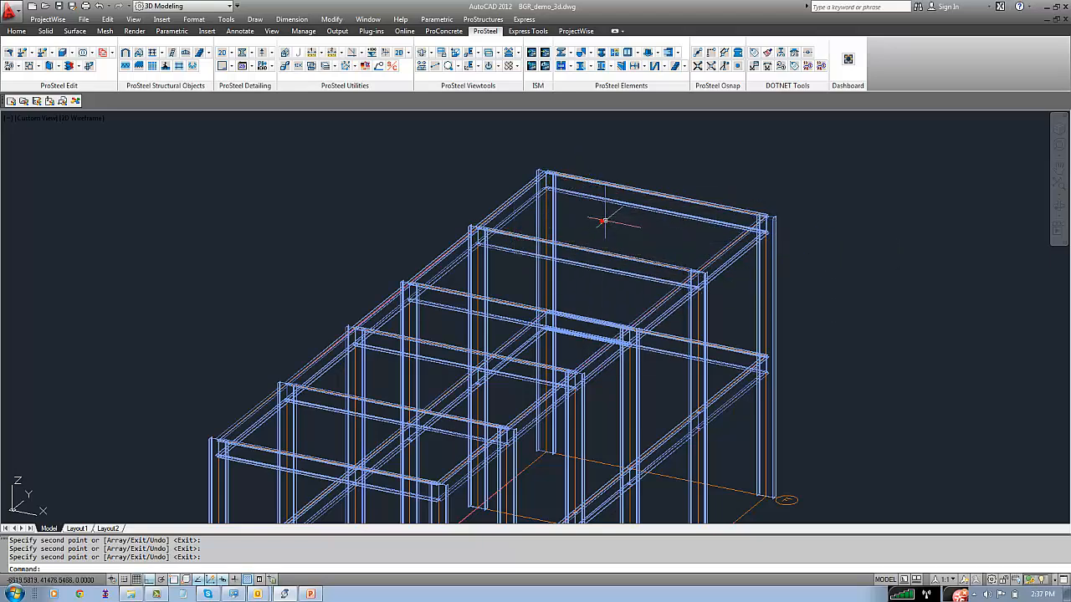
Copy all six top cross beams 5000 straight down to the mid-height level, using the rear frame's top corner as base point
{"action": "scroll", "coordinate": [650, 238], "scroll_direction": "down", "scroll_amount": 3}
{"action": "middle_click_drag", "start_coordinate": [650, 238], "coordinate": [644, 222]}
{"action": "type", "text": "co"}
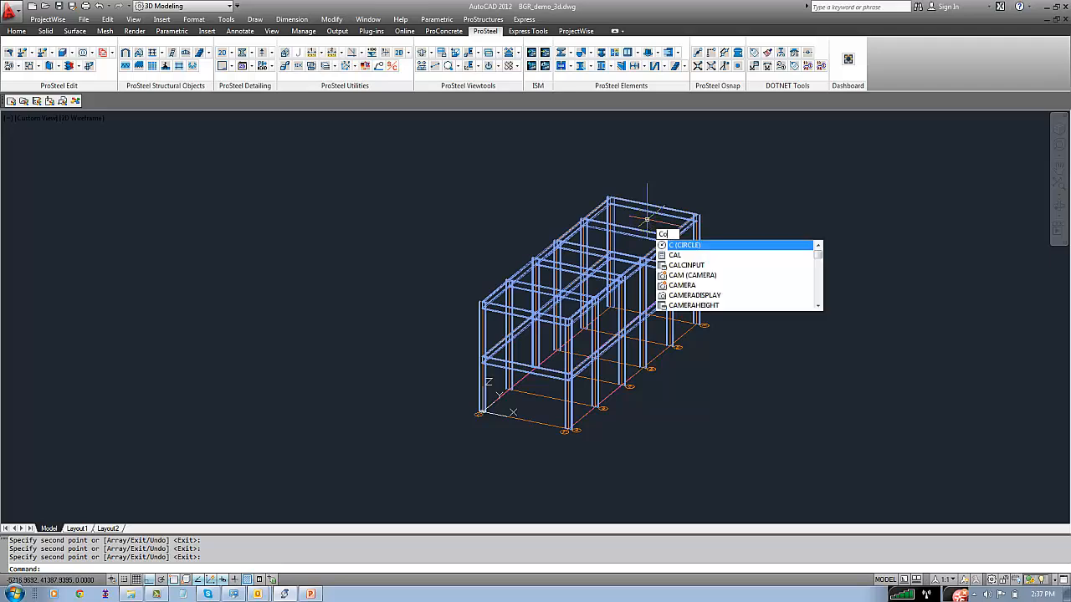
{"action": "key", "text": "Return"}
{"action": "left_click", "coordinate": [521, 309]}
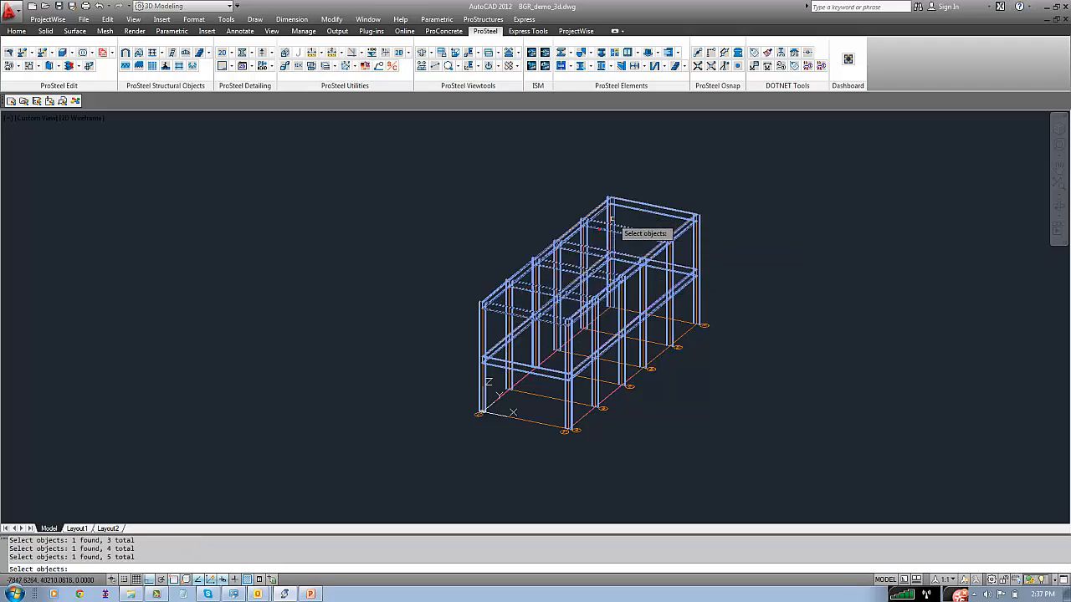
{"action": "key", "text": "Return"}
{"action": "scroll", "coordinate": [617, 213], "scroll_direction": "up", "scroll_amount": 5}
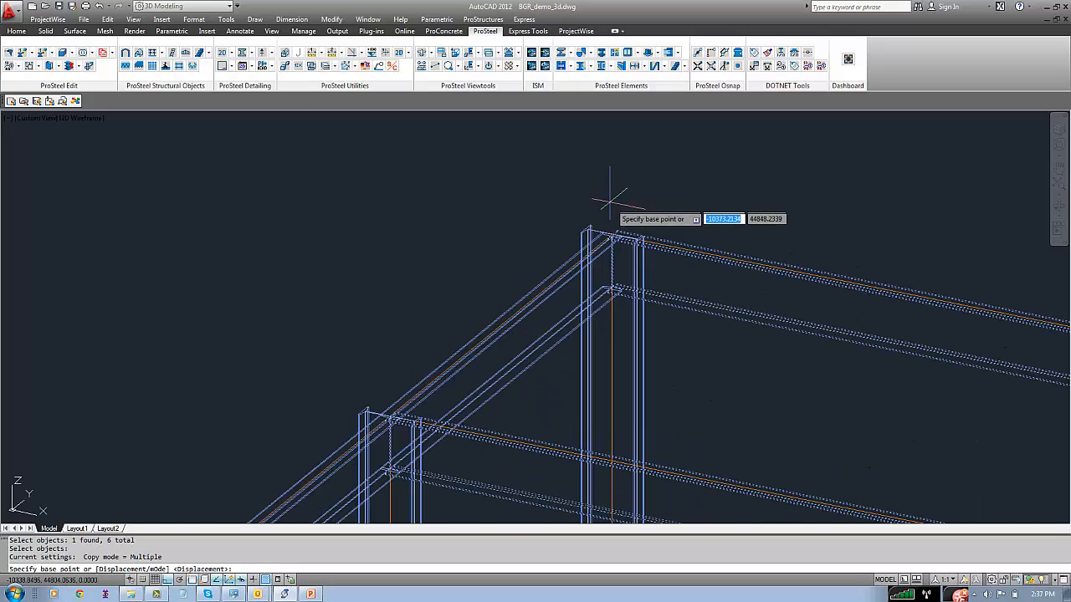
{"action": "scroll", "coordinate": [599, 251], "scroll_direction": "up", "scroll_amount": 3}
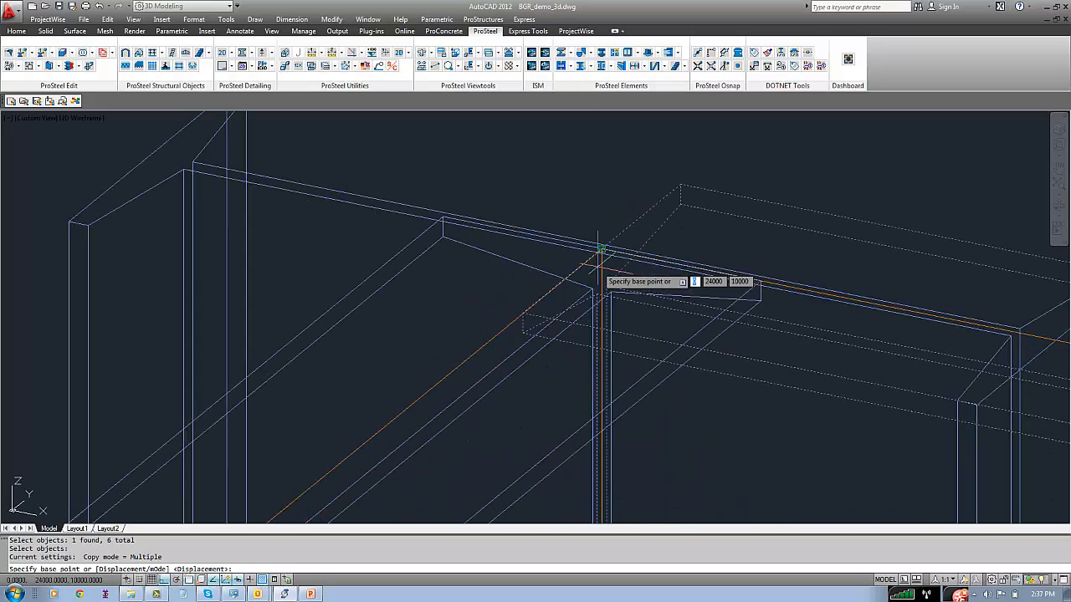
{"action": "left_click", "coordinate": [602, 249]}
{"action": "scroll", "coordinate": [602, 259], "scroll_direction": "down", "scroll_amount": 6}
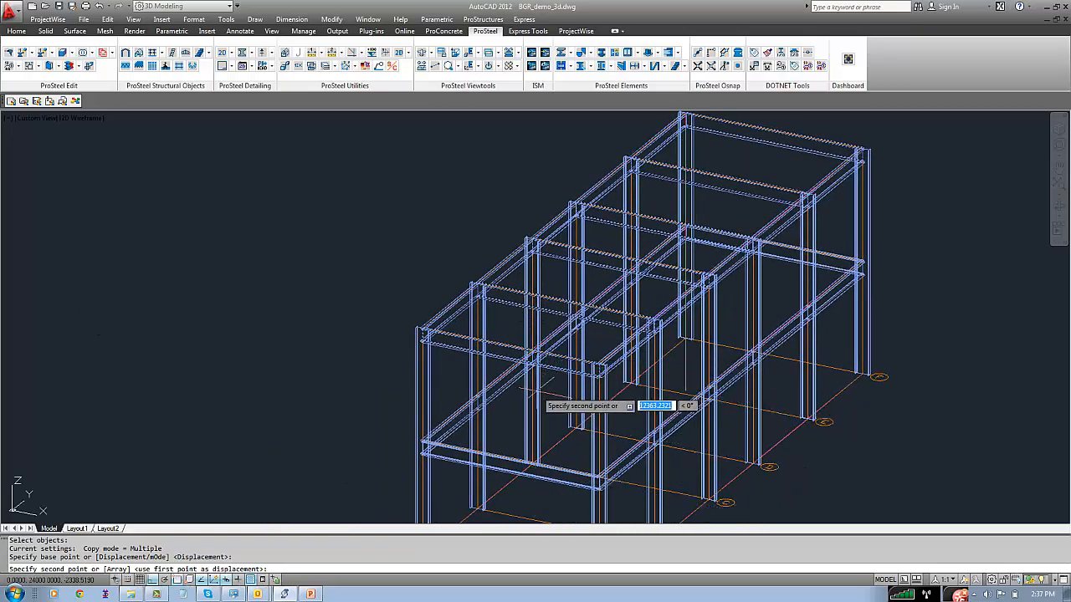
{"action": "scroll", "coordinate": [669, 230], "scroll_direction": "up", "scroll_amount": 6}
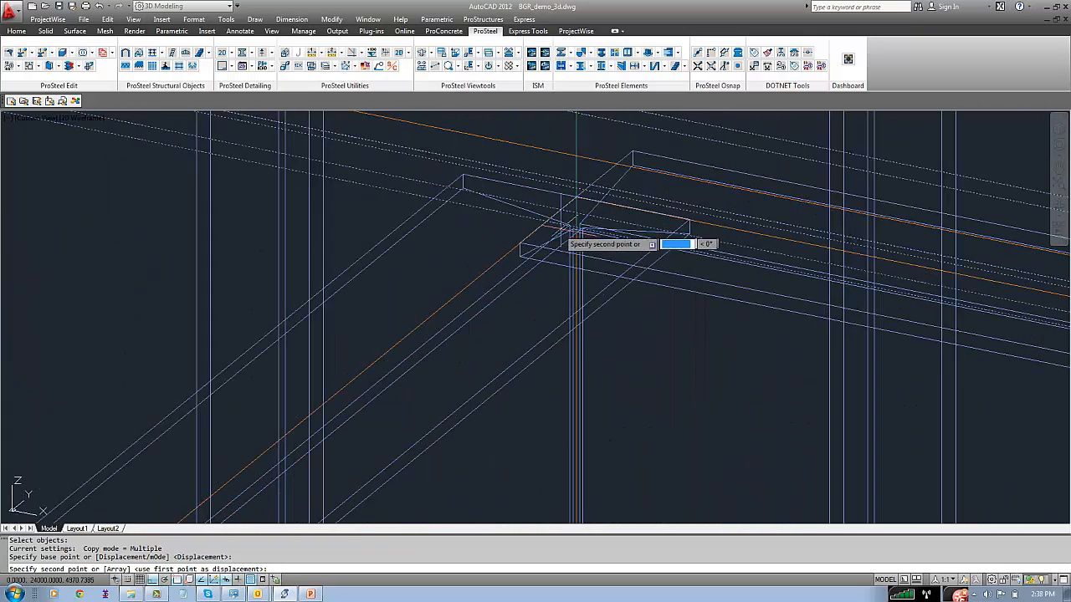
{"action": "type", "text": "5000"}
{"action": "key", "text": "Return"}
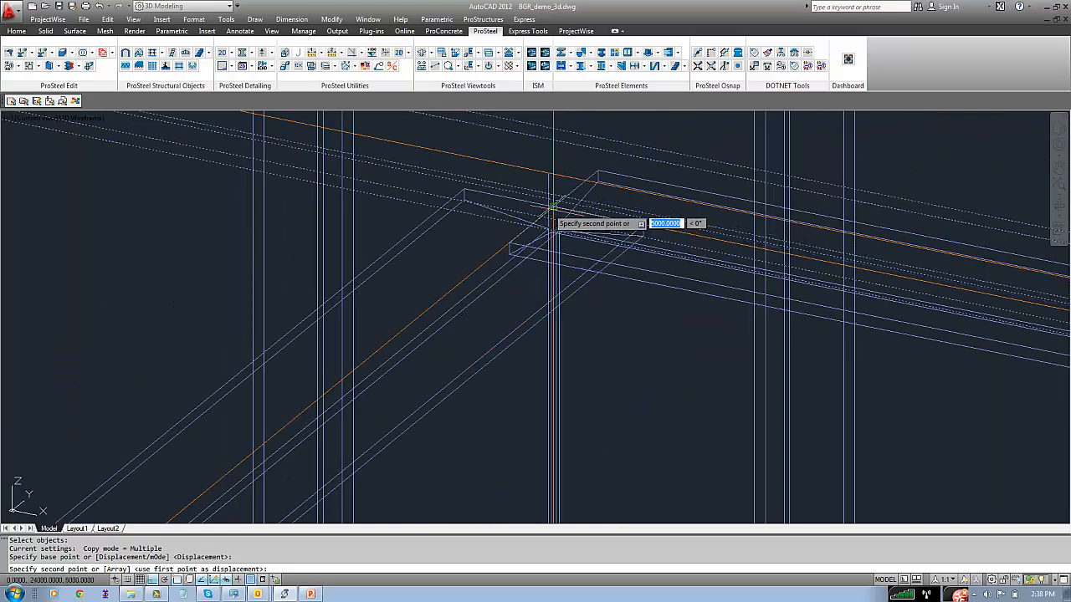
{"action": "right_click", "coordinate": [548, 328]}
{"action": "left_click", "coordinate": [557, 335]}
{"action": "scroll", "coordinate": [518, 335], "scroll_direction": "down", "scroll_amount": 6}
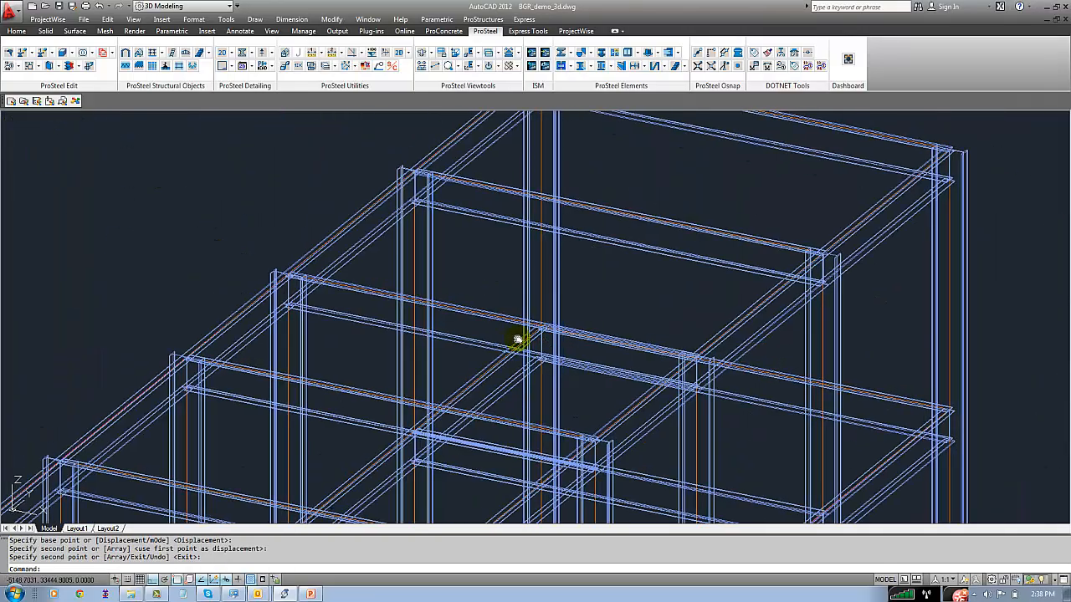
Erase the duplicate mid-height cross beam on the front frame
{"action": "middle_click", "coordinate": [520, 333]}
{"action": "middle_click", "coordinate": [520, 333]}
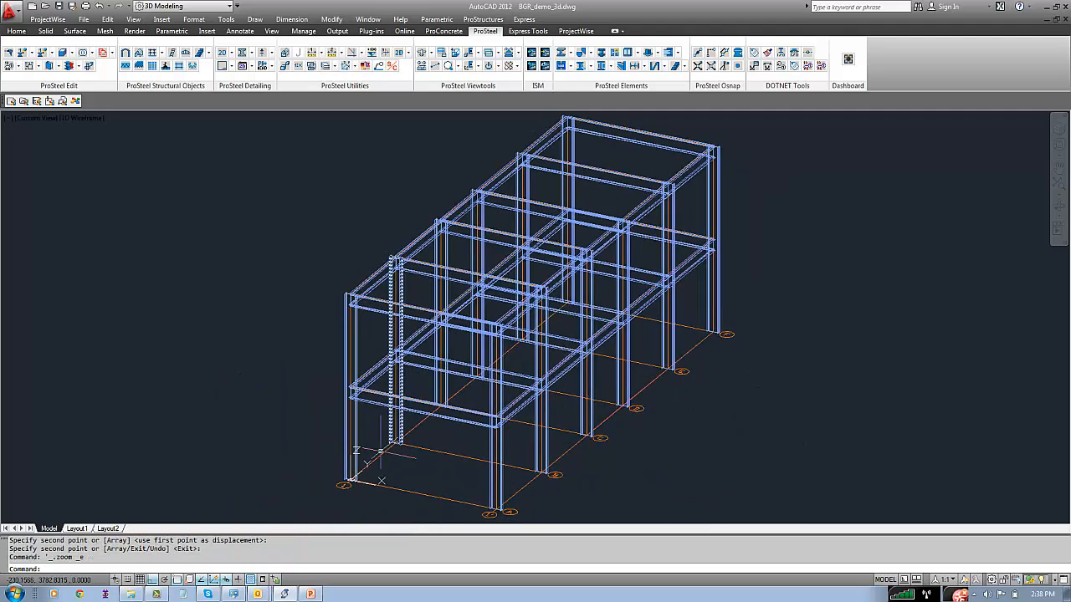
{"action": "type", "text": "e"}
{"action": "key", "text": "Return"}
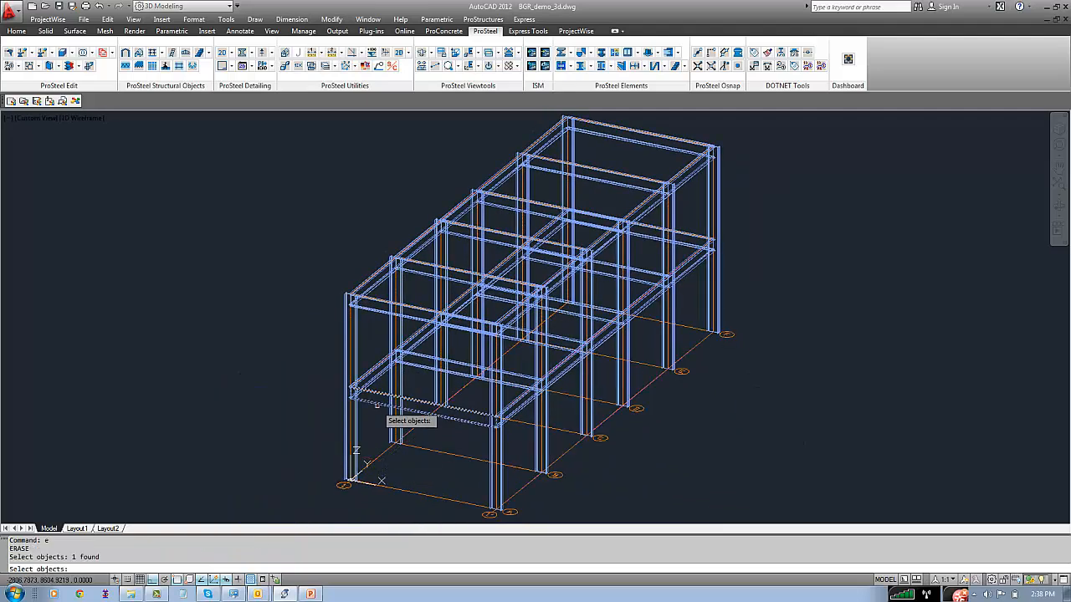
{"action": "left_click", "coordinate": [402, 401]}
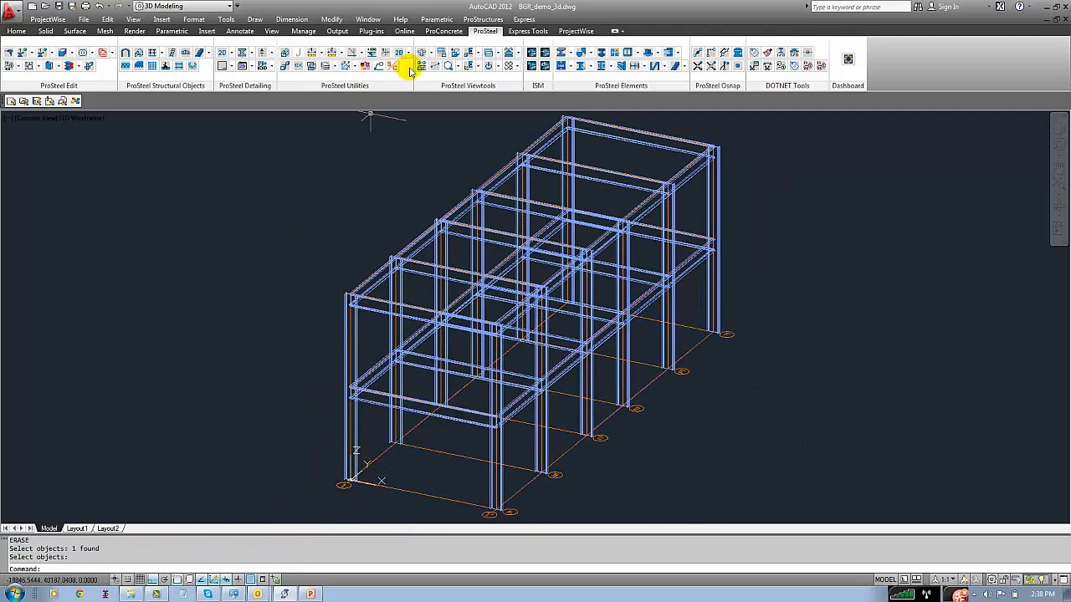
In the Front view, assign all top-level beams display class 2-Beam, area class 2-Floor2 and description 10_beam
{"action": "left_click", "coordinate": [136, 20]}
{"action": "mouse_move", "coordinate": [217, 206]}
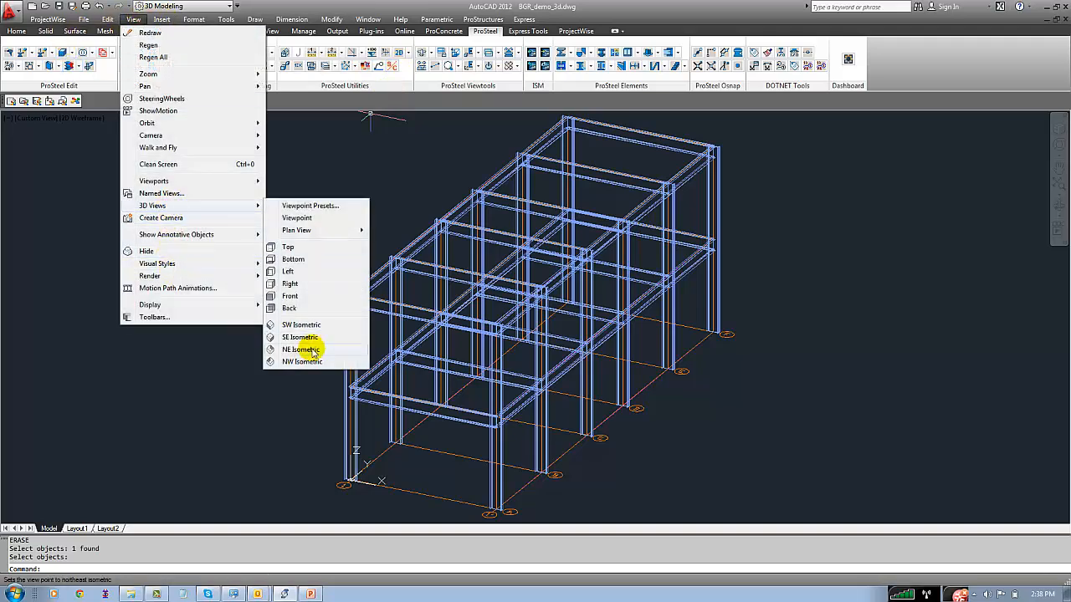
{"action": "left_click", "coordinate": [289, 296]}
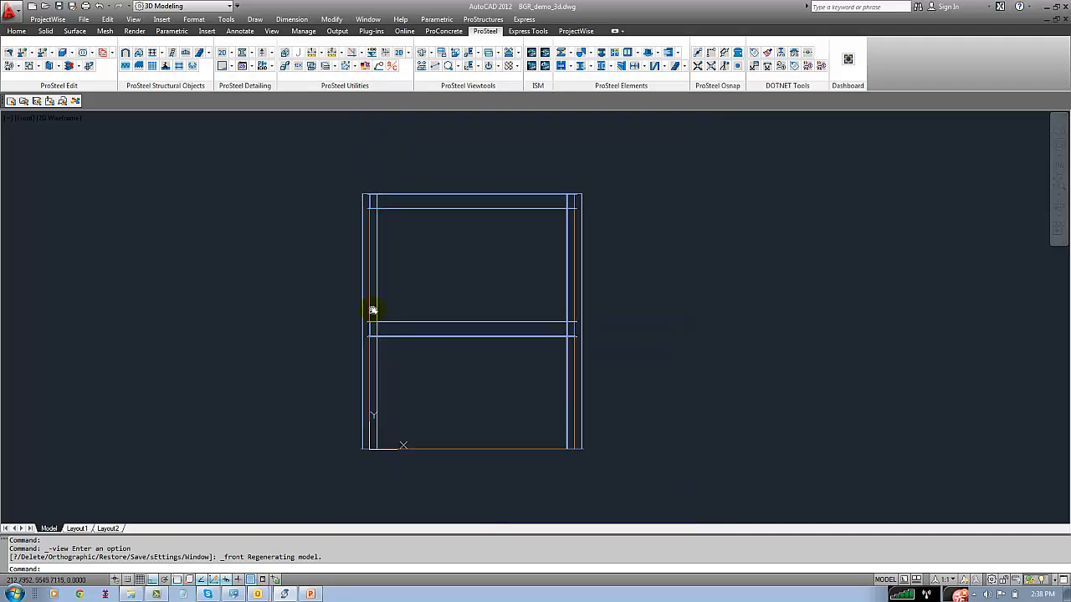
{"action": "left_click", "coordinate": [339, 189]}
{"action": "left_click", "coordinate": [677, 234]}
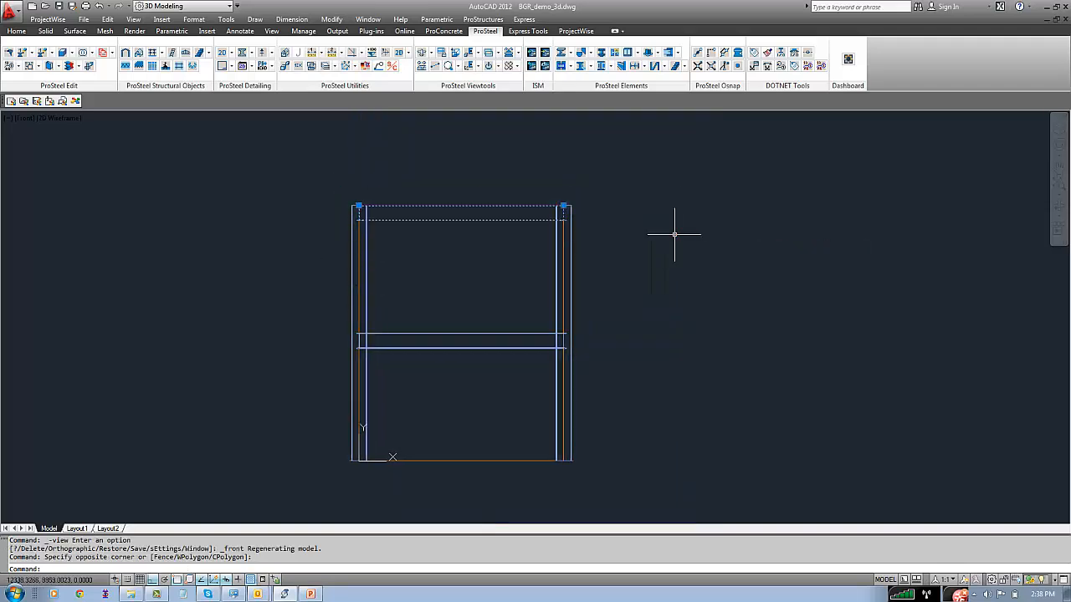
{"action": "right_click", "coordinate": [634, 204]}
{"action": "left_click", "coordinate": [672, 362]}
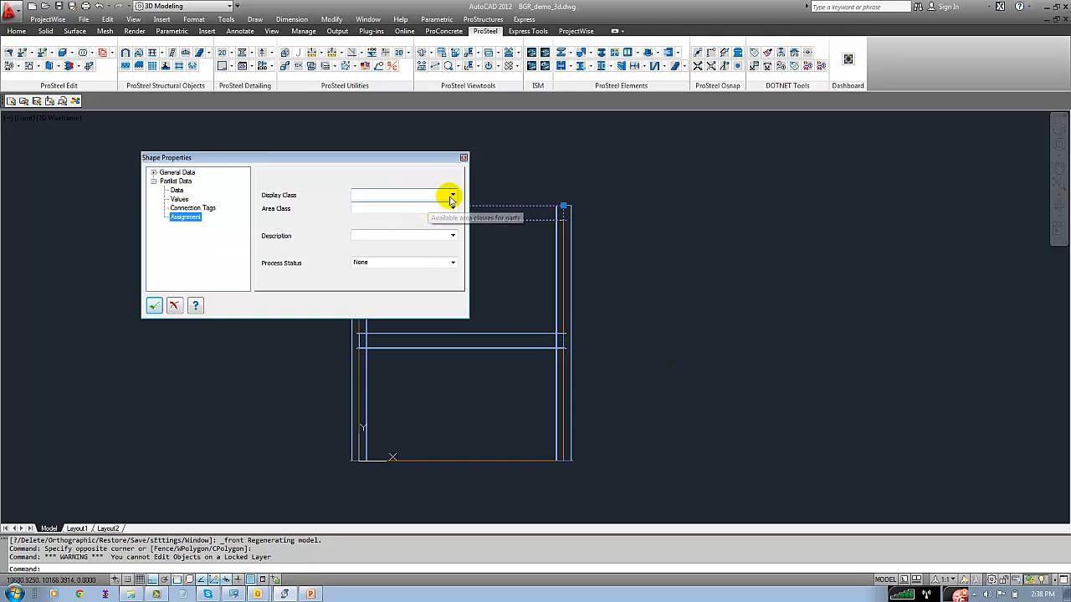
{"action": "left_click", "coordinate": [450, 195]}
{"action": "left_click", "coordinate": [394, 224]}
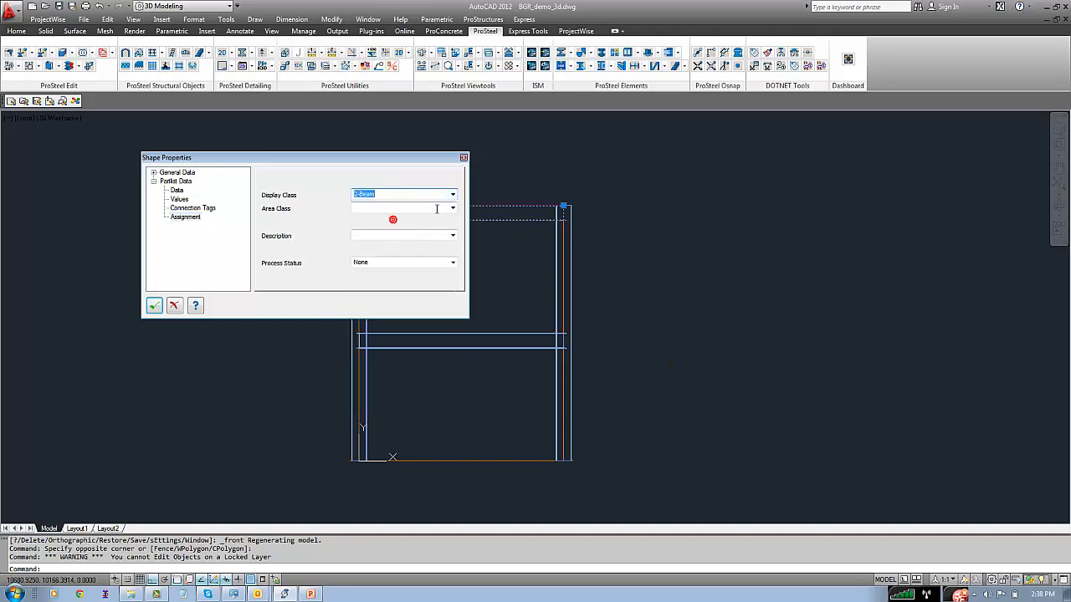
{"action": "left_click", "coordinate": [390, 209]}
{"action": "left_click", "coordinate": [373, 232]}
{"action": "left_click", "coordinate": [373, 232]}
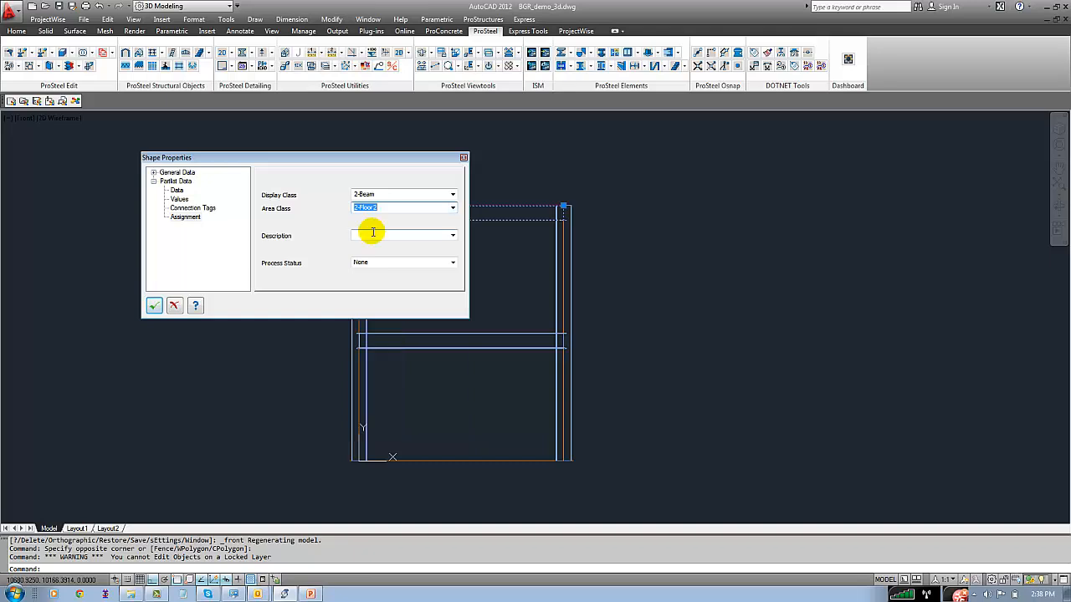
{"action": "left_click", "coordinate": [452, 238]}
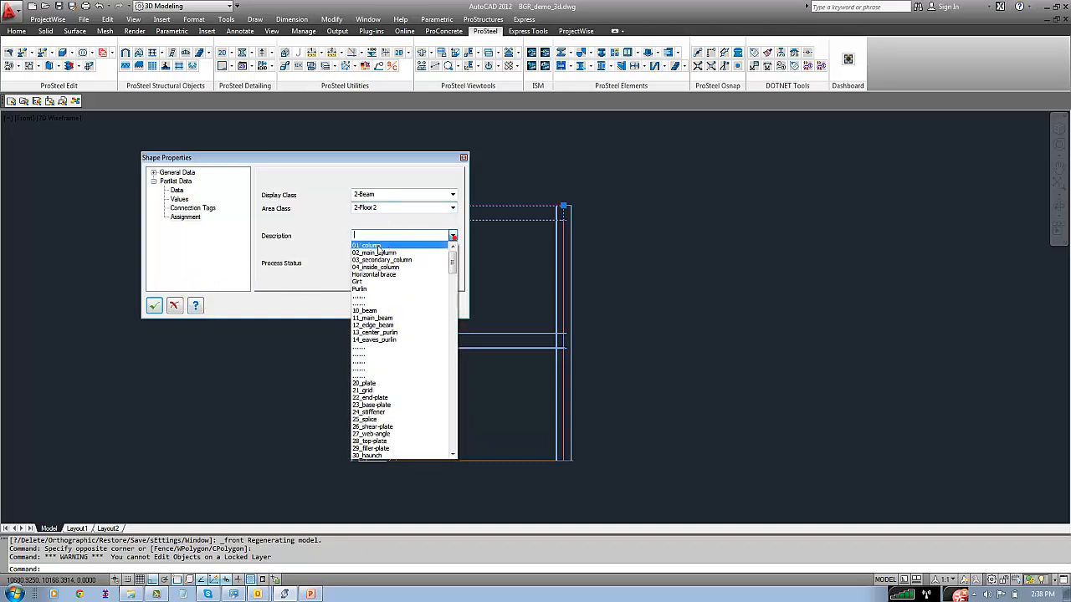
{"action": "left_click", "coordinate": [370, 312]}
{"action": "left_click", "coordinate": [154, 305]}
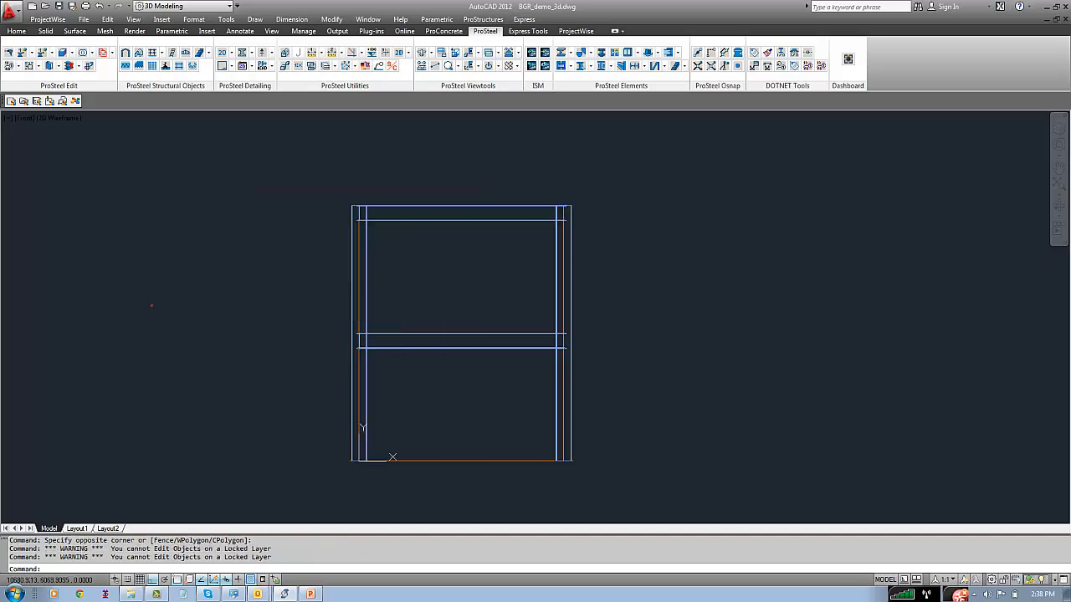
Check the display class, area class and description assigned to a mid-height beam
{"action": "left_click", "coordinate": [409, 343]}
{"action": "double_click", "coordinate": [409, 344]}
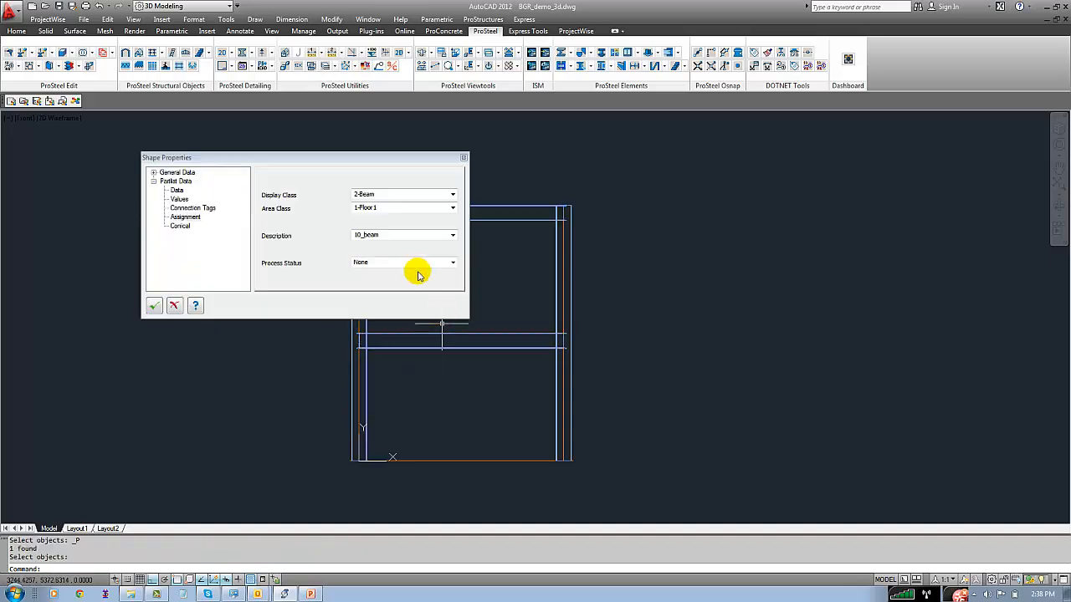
{"action": "left_click", "coordinate": [154, 306]}
Return to the 3D view and check the Column and Beam display classes by turning each off and back on
{"action": "left_click", "coordinate": [449, 67]}
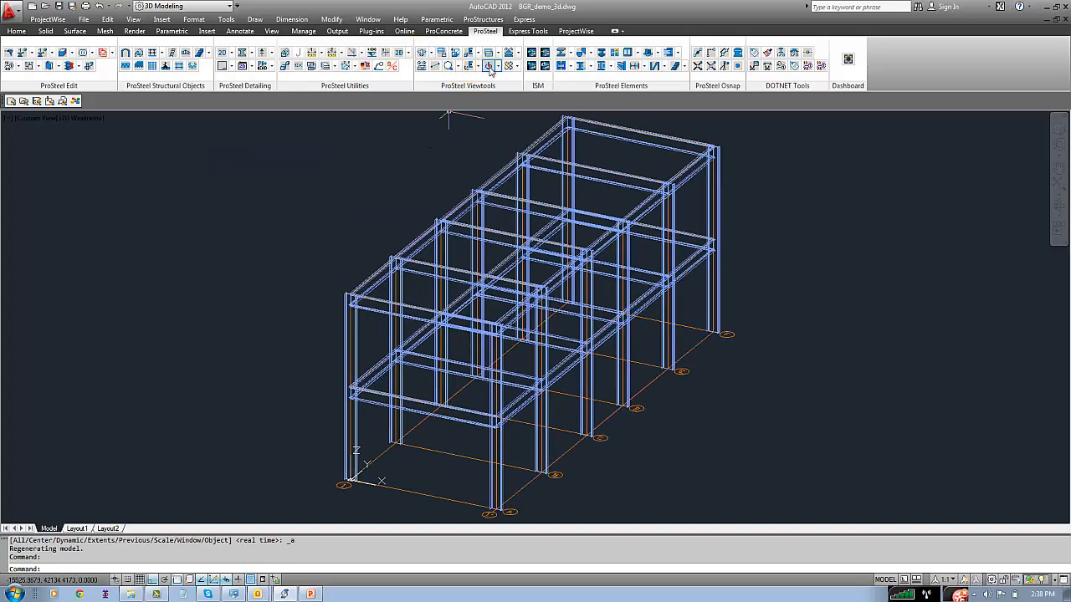
{"action": "left_click", "coordinate": [489, 66]}
{"action": "left_click", "coordinate": [359, 147]}
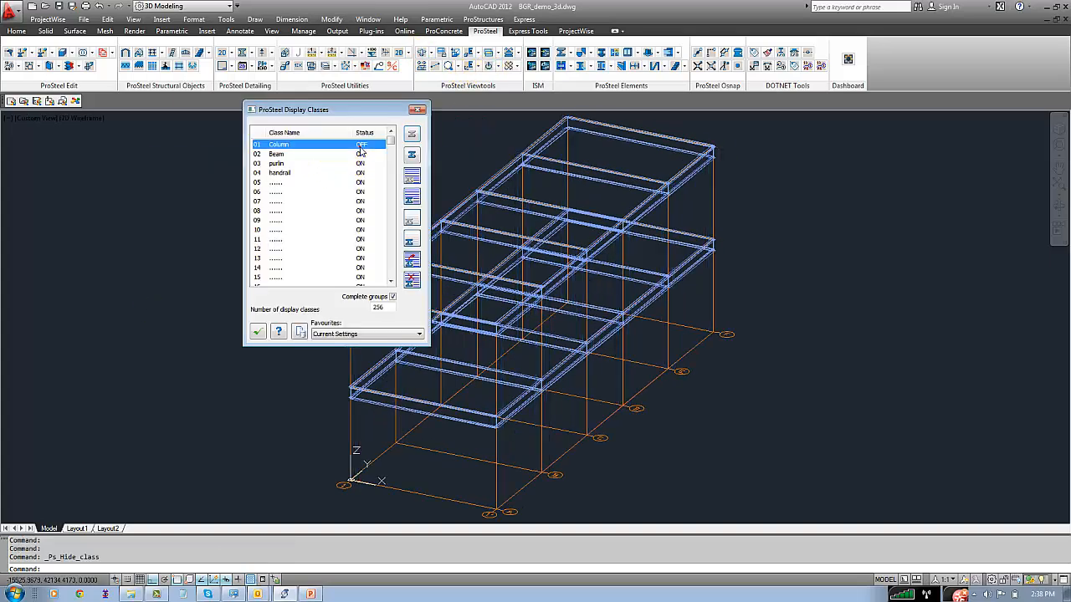
{"action": "left_click", "coordinate": [360, 148]}
{"action": "left_click", "coordinate": [360, 155]}
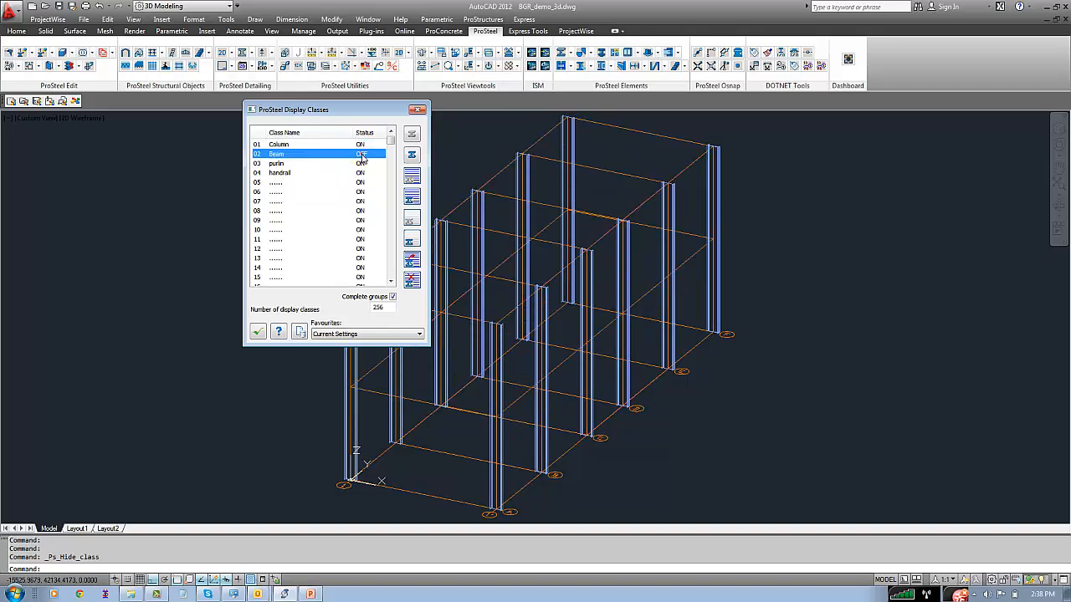
{"action": "left_click", "coordinate": [361, 155]}
{"action": "left_click", "coordinate": [259, 331]}
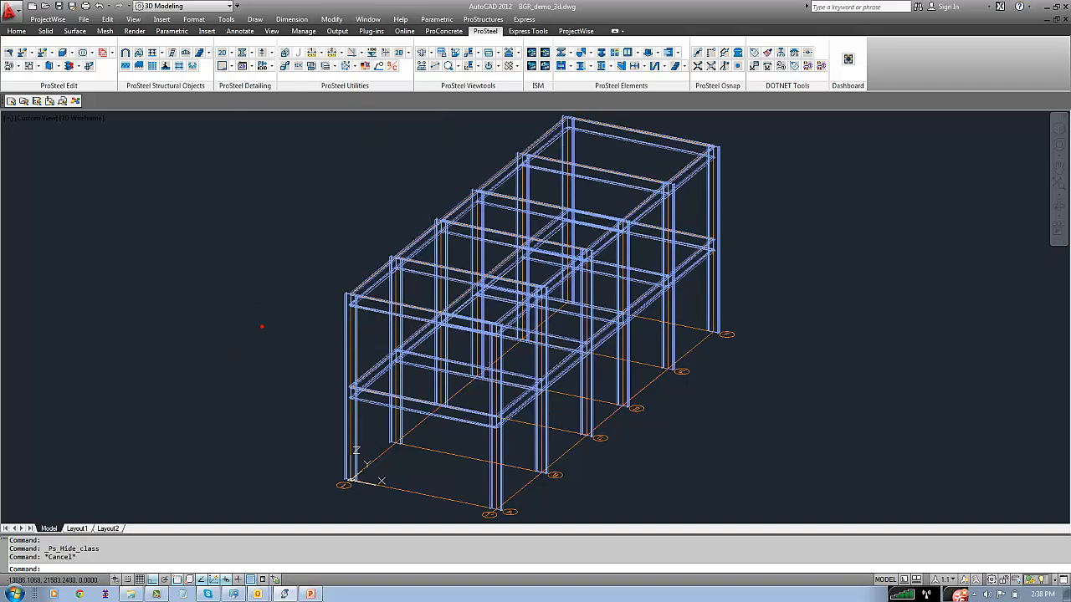
Check the Floor1 and Floor2 area classes by turning each off and back on
{"action": "left_click", "coordinate": [499, 72]}
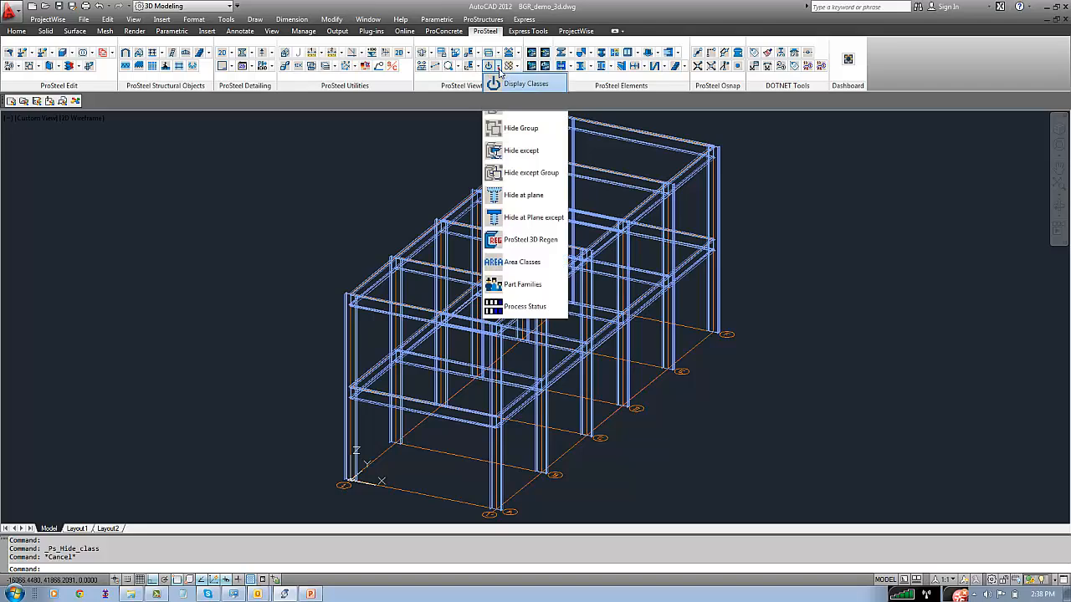
{"action": "left_click", "coordinate": [494, 66]}
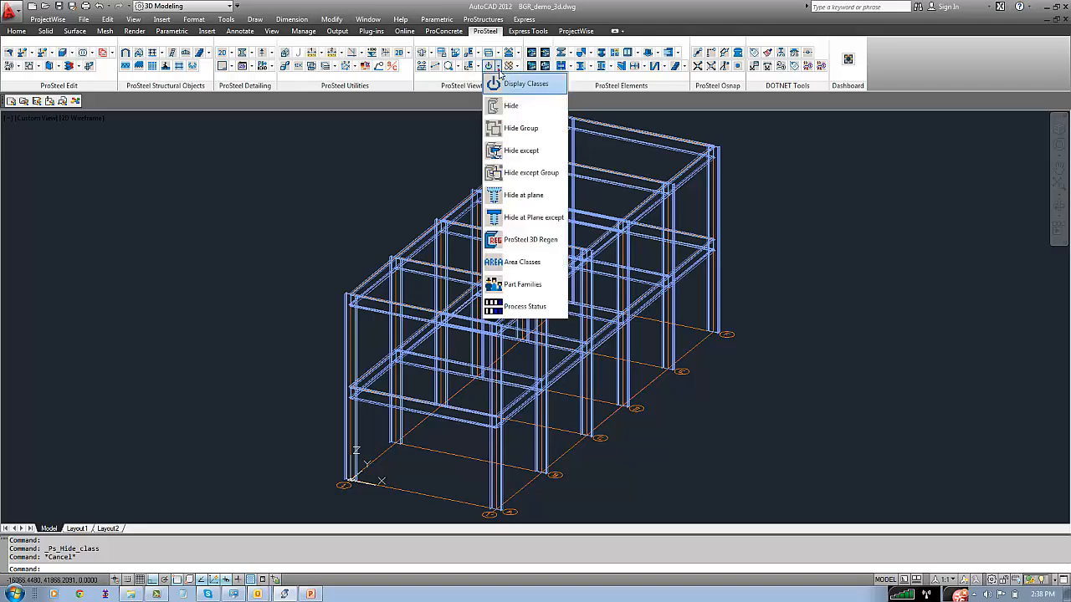
{"action": "left_click", "coordinate": [514, 263]}
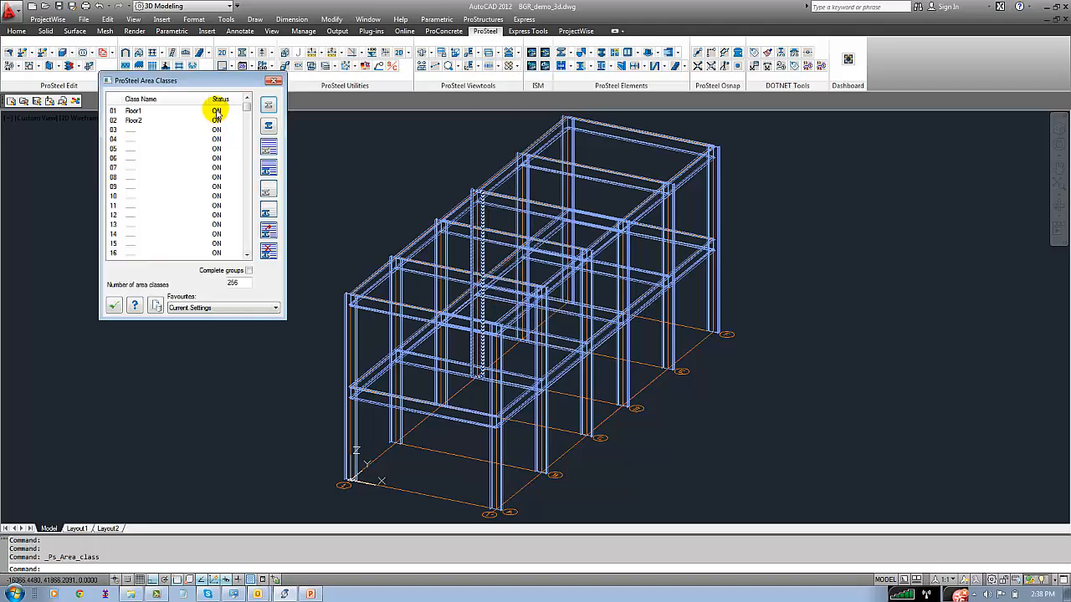
{"action": "left_click", "coordinate": [217, 111]}
{"action": "left_click", "coordinate": [216, 111]}
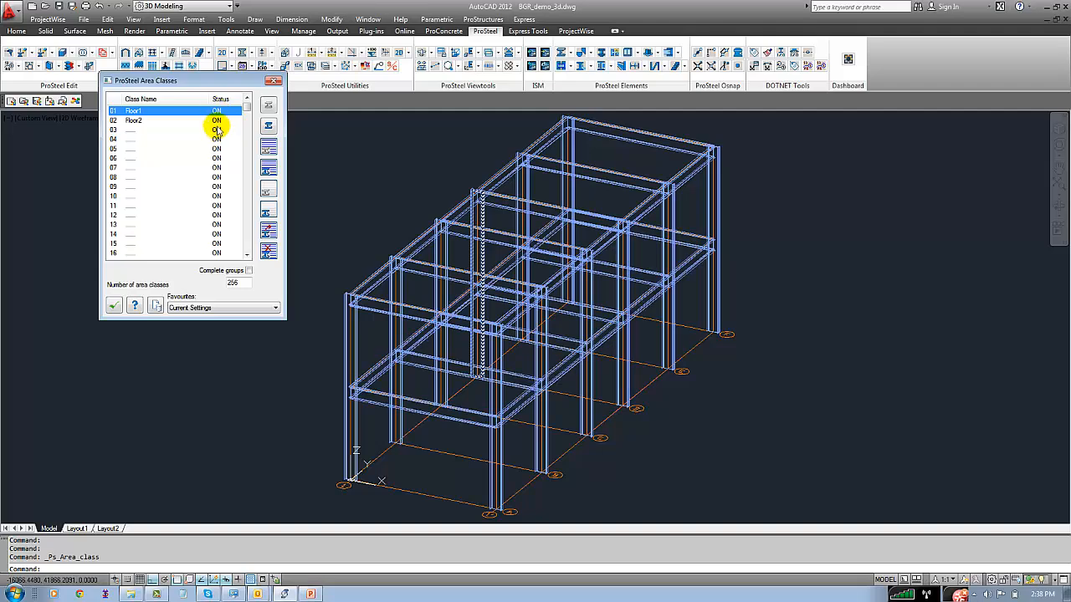
{"action": "left_click", "coordinate": [217, 121]}
{"action": "left_click", "coordinate": [217, 121]}
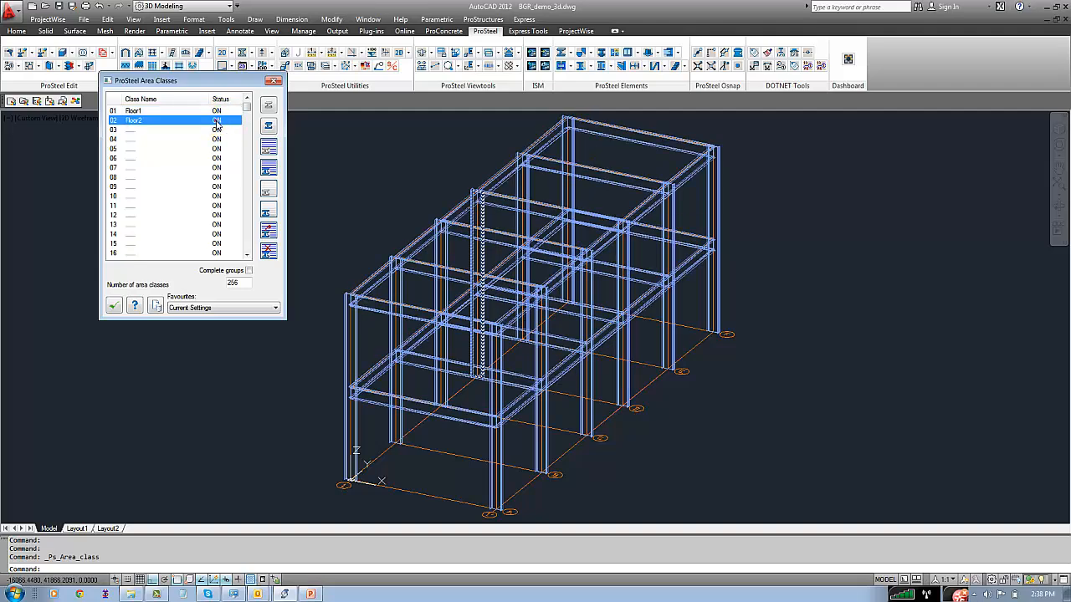
{"action": "left_click", "coordinate": [113, 306]}
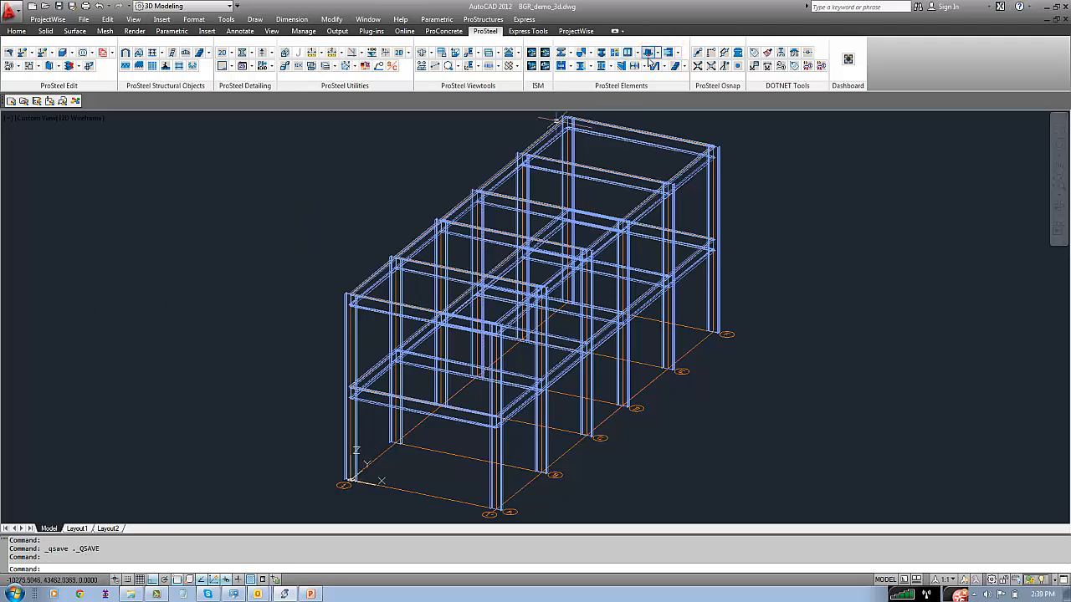
Add a DSTV baseplate to the foot of the origin column, with plate width 900 and plate height 900
{"action": "scroll", "coordinate": [369, 475], "scroll_direction": "up", "scroll_amount": 5}
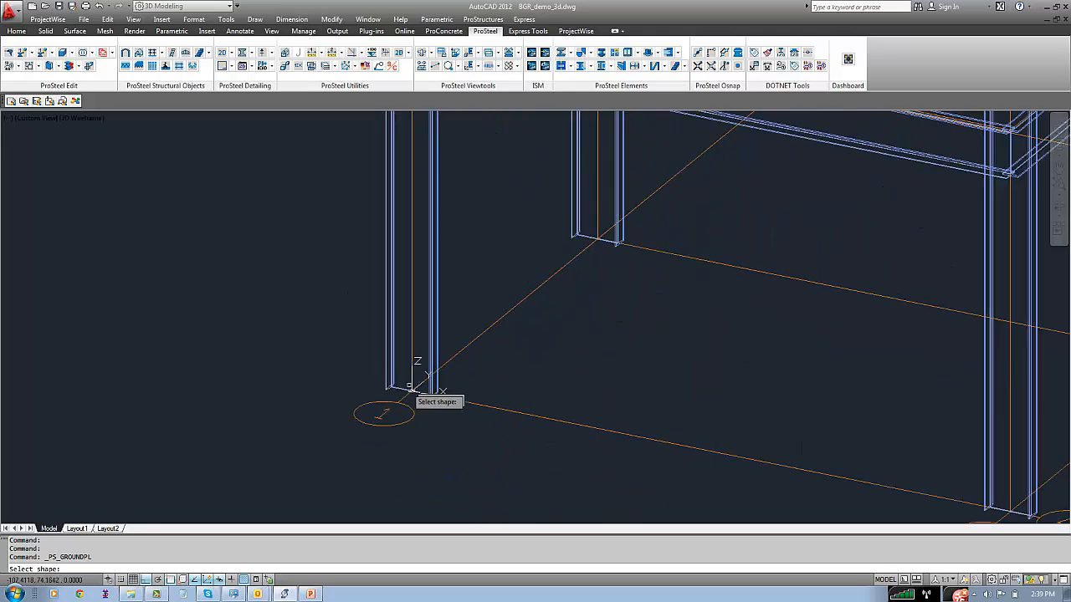
{"action": "left_click", "coordinate": [429, 377]}
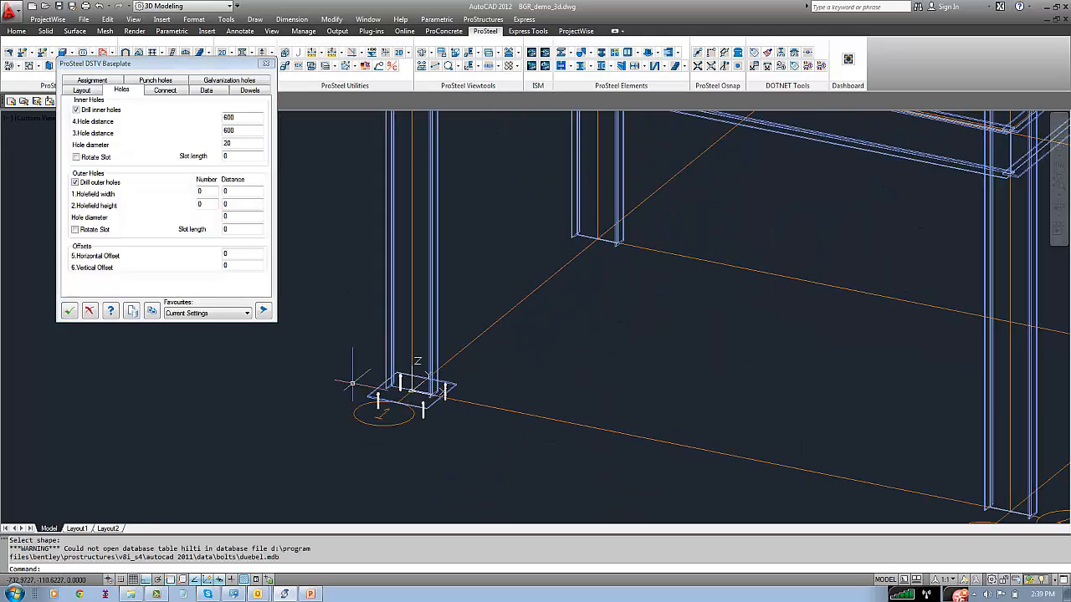
{"action": "left_click", "coordinate": [223, 203]}
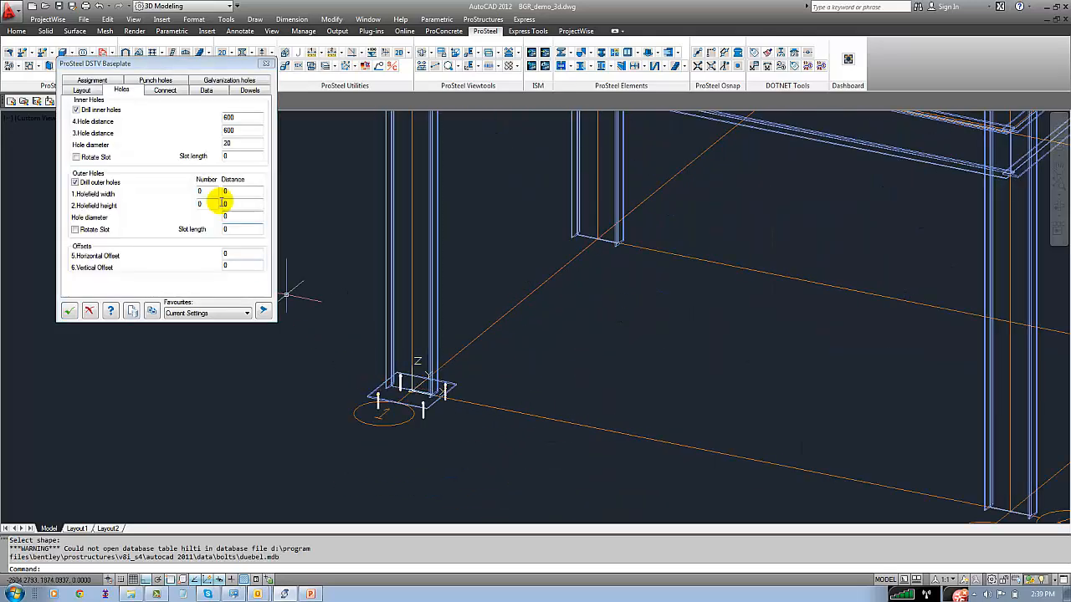
{"action": "left_click", "coordinate": [83, 90]}
{"action": "double_click", "coordinate": [228, 123]}
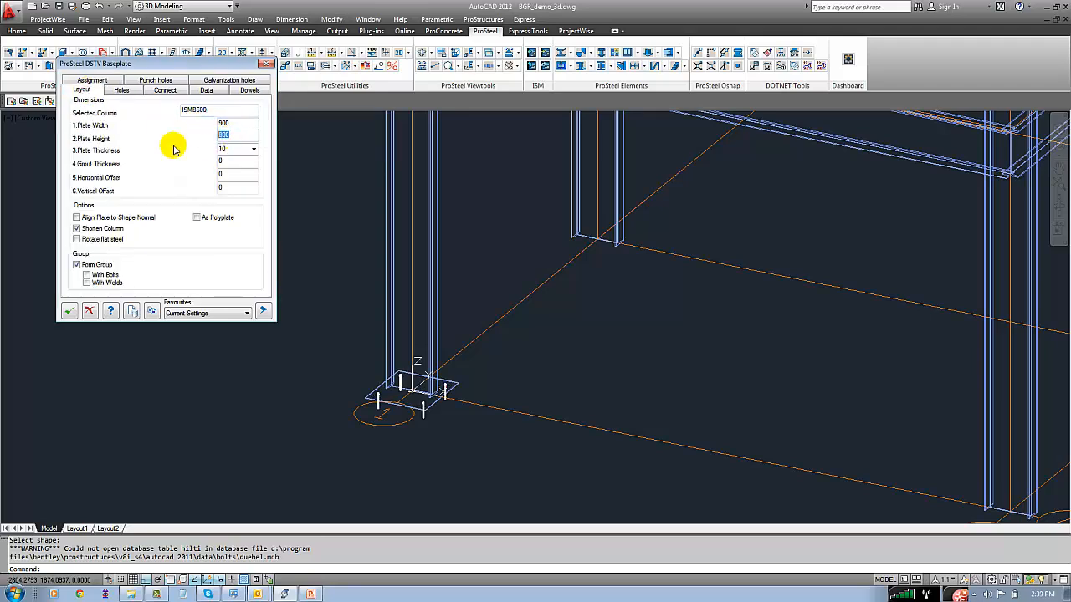
{"action": "left_click", "coordinate": [241, 122]}
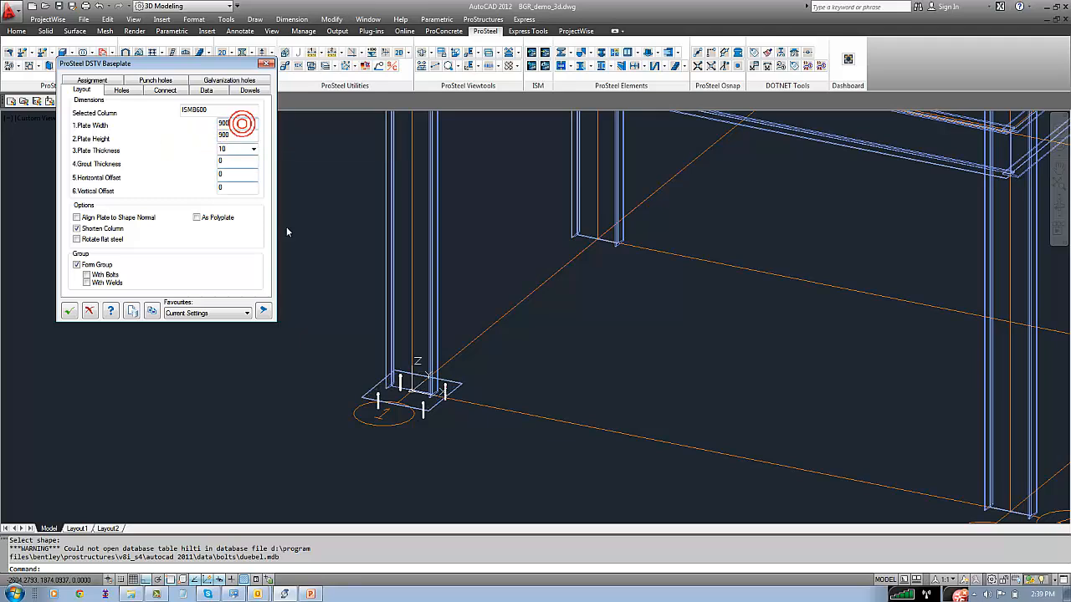
Set both inner hole distances of the origin column's baseplate to 700
{"action": "left_click", "coordinate": [114, 92]}
{"action": "double_click", "coordinate": [228, 117]}
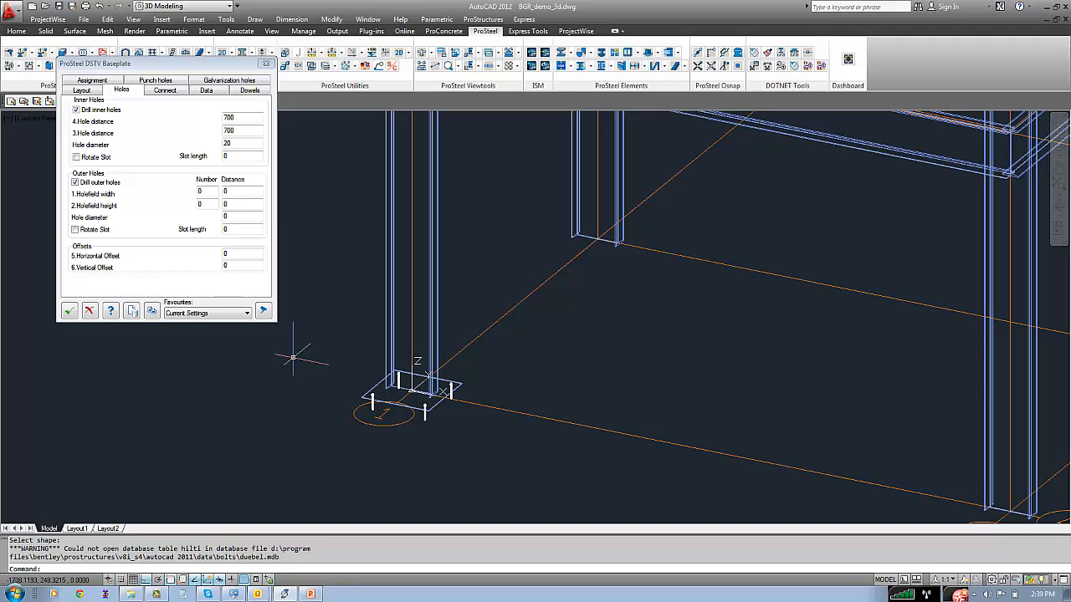
{"action": "left_click", "coordinate": [82, 90]}
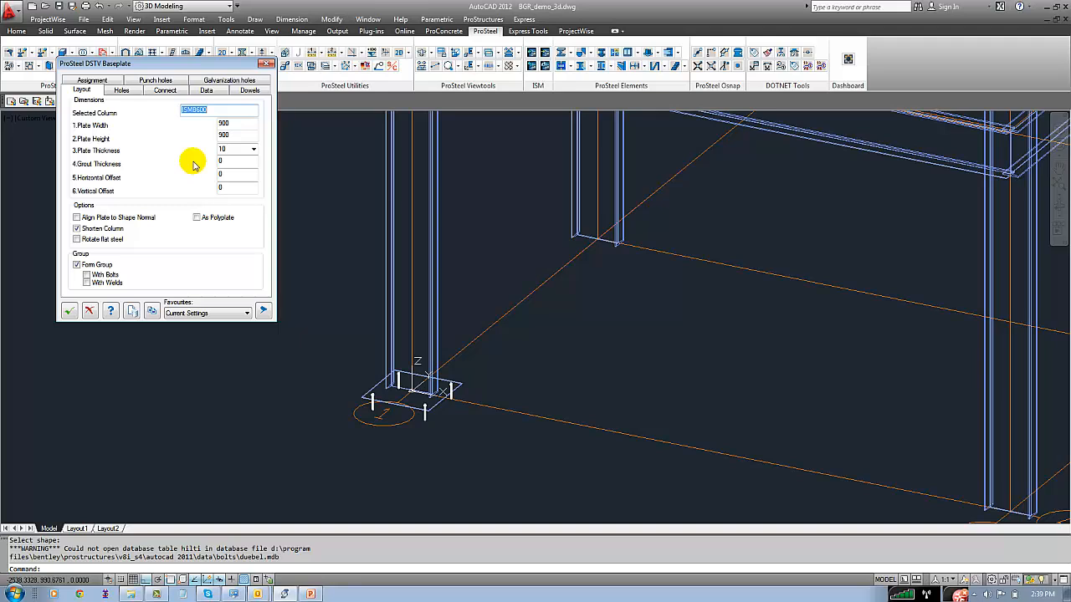
Save the baseplate settings as template "Basepl 900 x 900" in a new template folder named BGR
{"action": "left_click", "coordinate": [131, 311]}
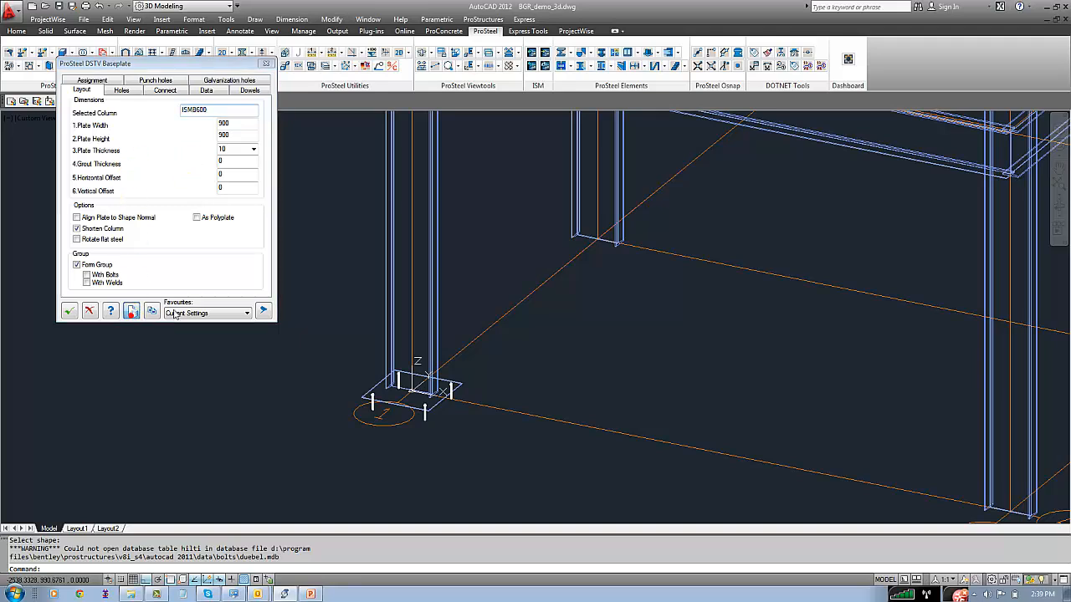
{"action": "left_click", "coordinate": [107, 103]}
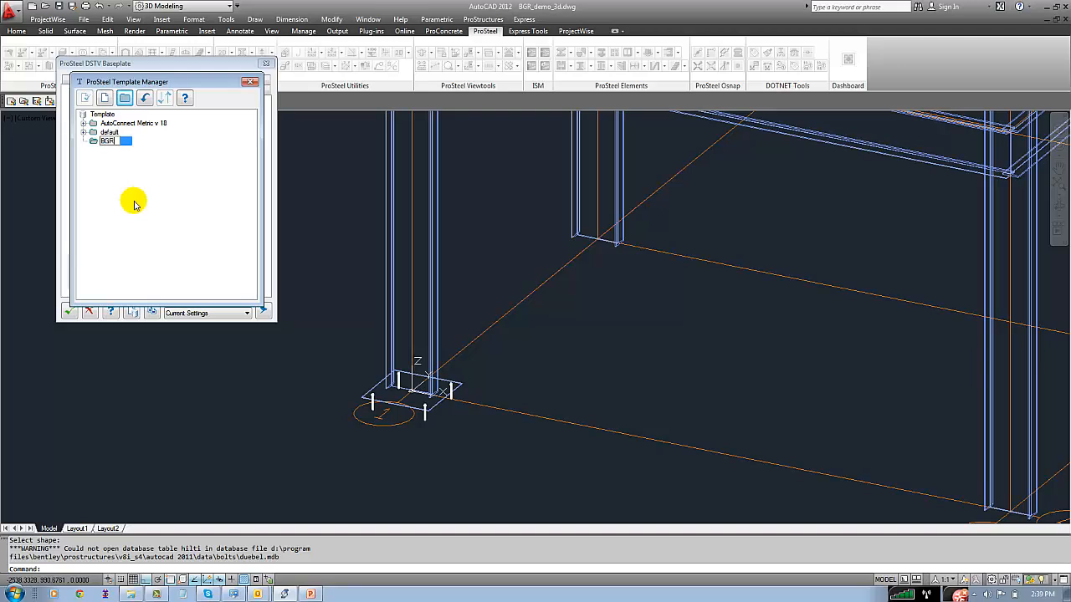
{"action": "left_click", "coordinate": [134, 203]}
{"action": "left_click", "coordinate": [105, 98]}
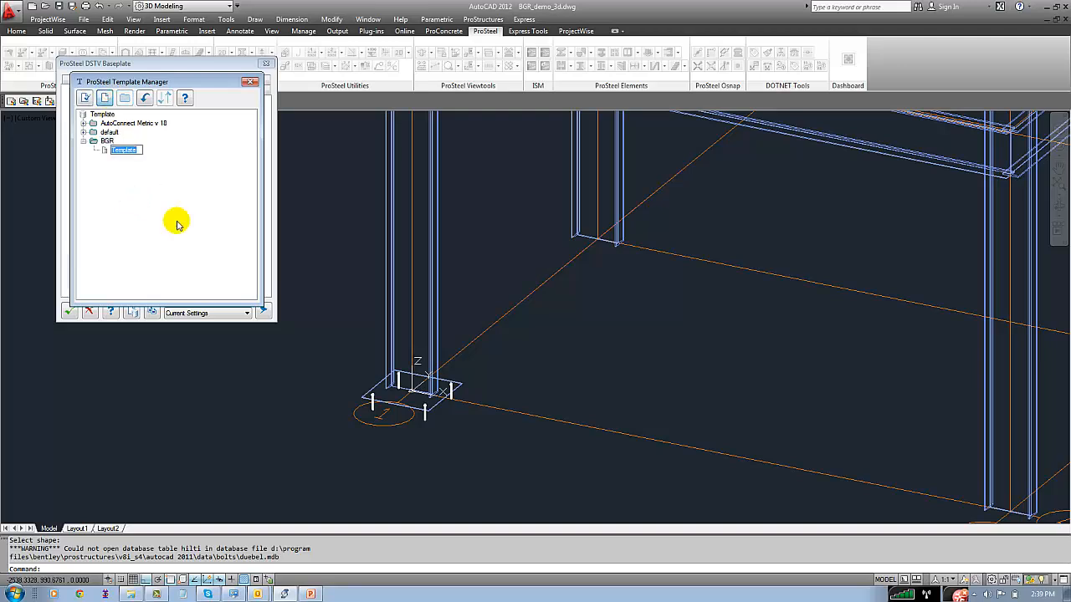
{"action": "type", "text": "Basepl 900 x 900"}
{"action": "left_click", "coordinate": [178, 224]}
{"action": "left_click", "coordinate": [84, 99]}
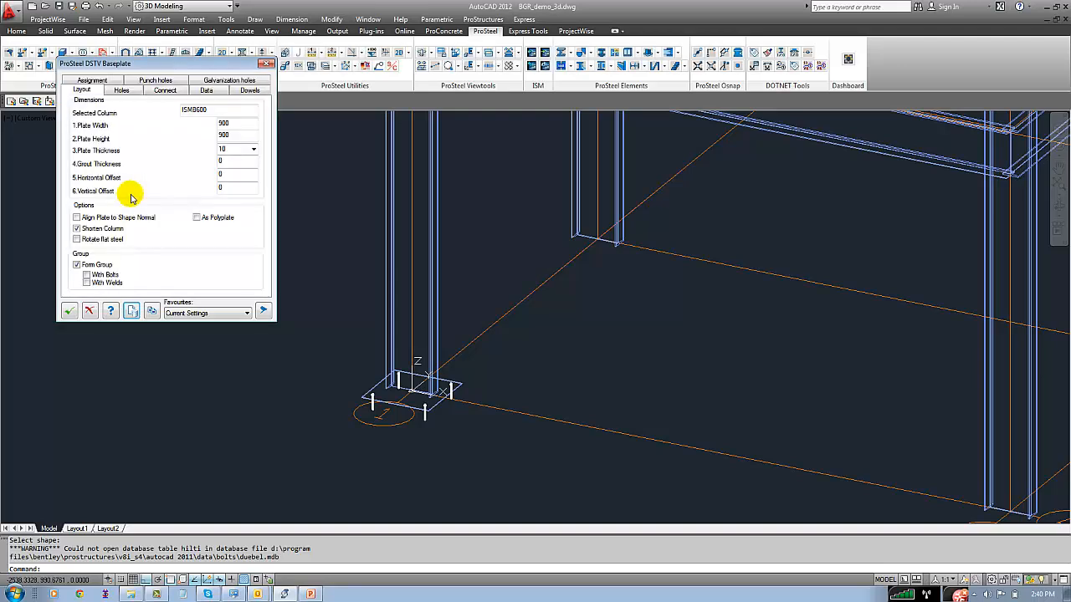
Set the baseplate's width to 500 and its inner hole distance 4 to 200
{"action": "double_click", "coordinate": [236, 123]}
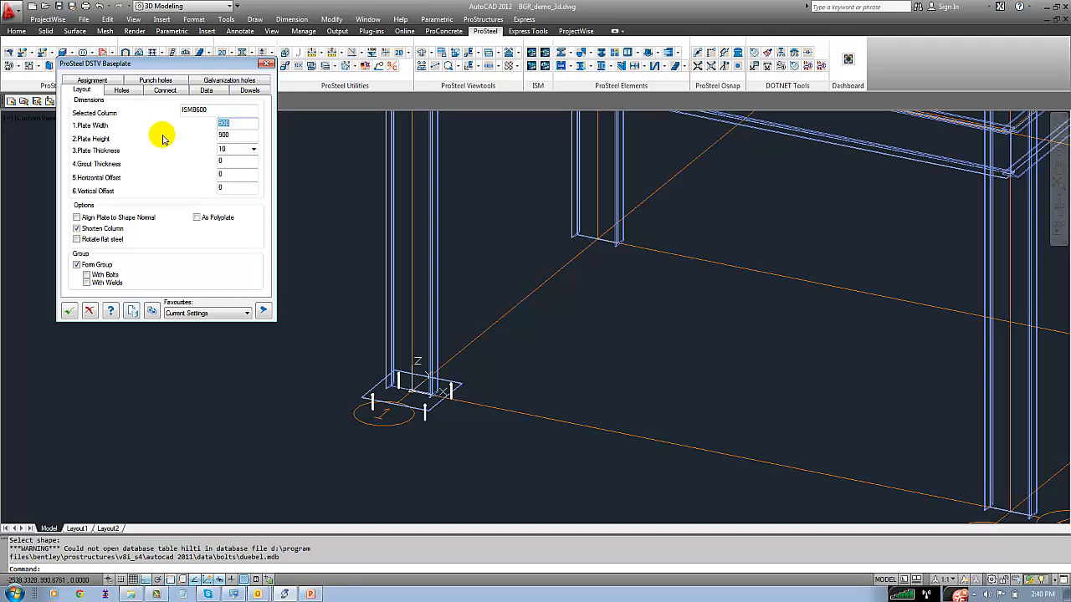
{"action": "type", "text": "500"}
{"action": "key", "text": "Tab"}
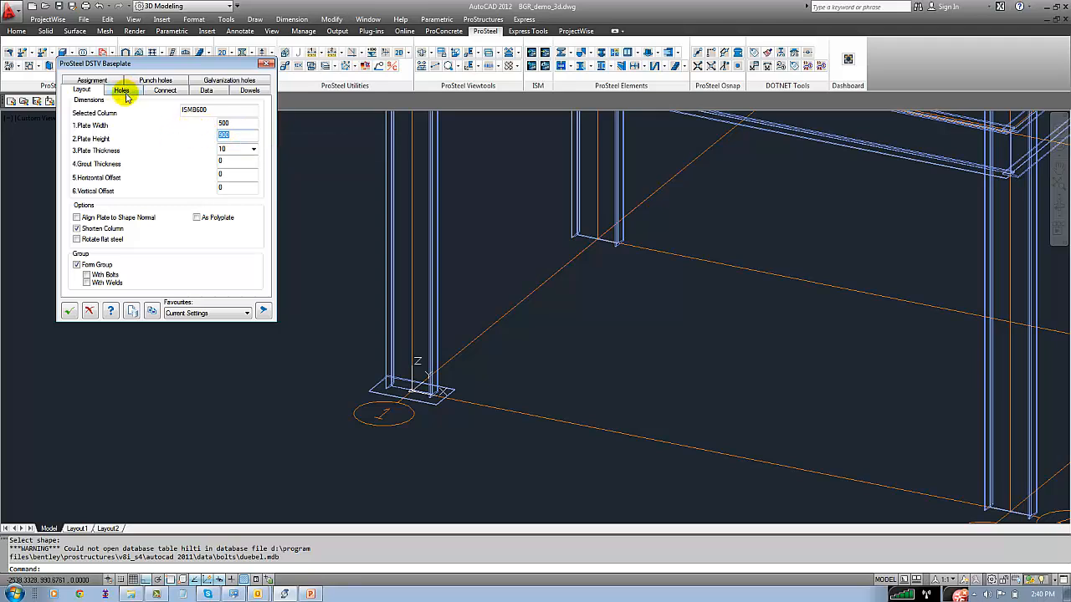
{"action": "left_click", "coordinate": [123, 90]}
{"action": "double_click", "coordinate": [232, 117]}
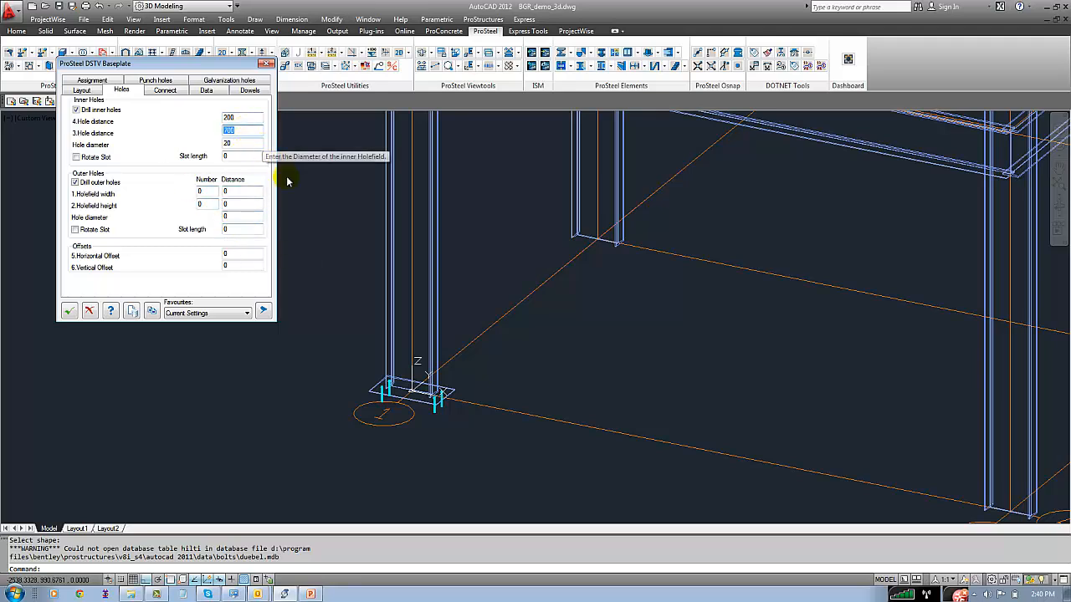
Save the modified baseplate settings as template "Base 500 x 900" in the BGR folder
{"action": "left_click", "coordinate": [131, 312]}
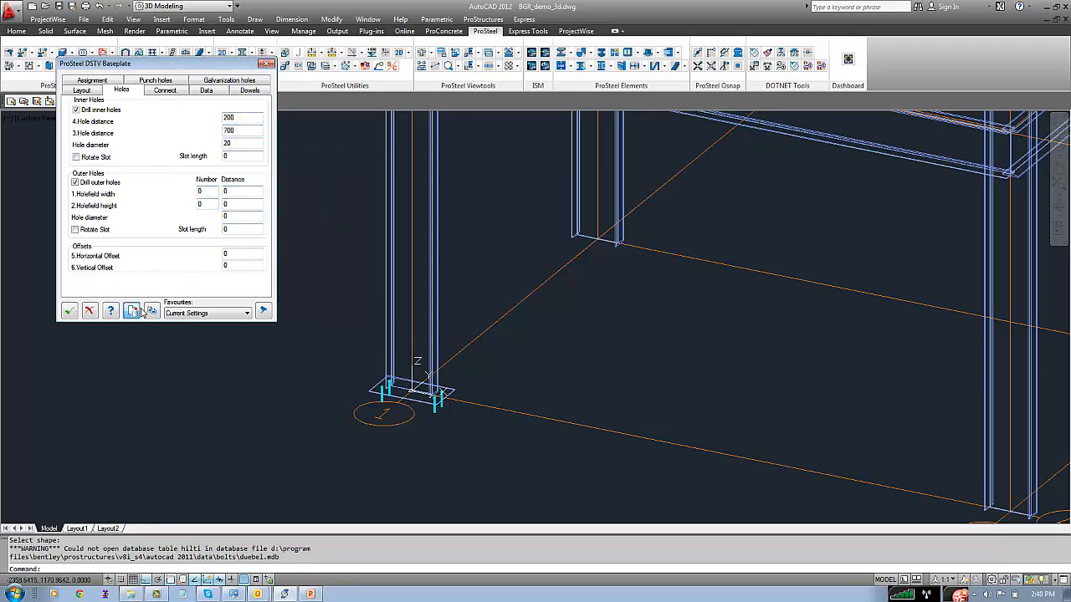
{"action": "left_click", "coordinate": [104, 98]}
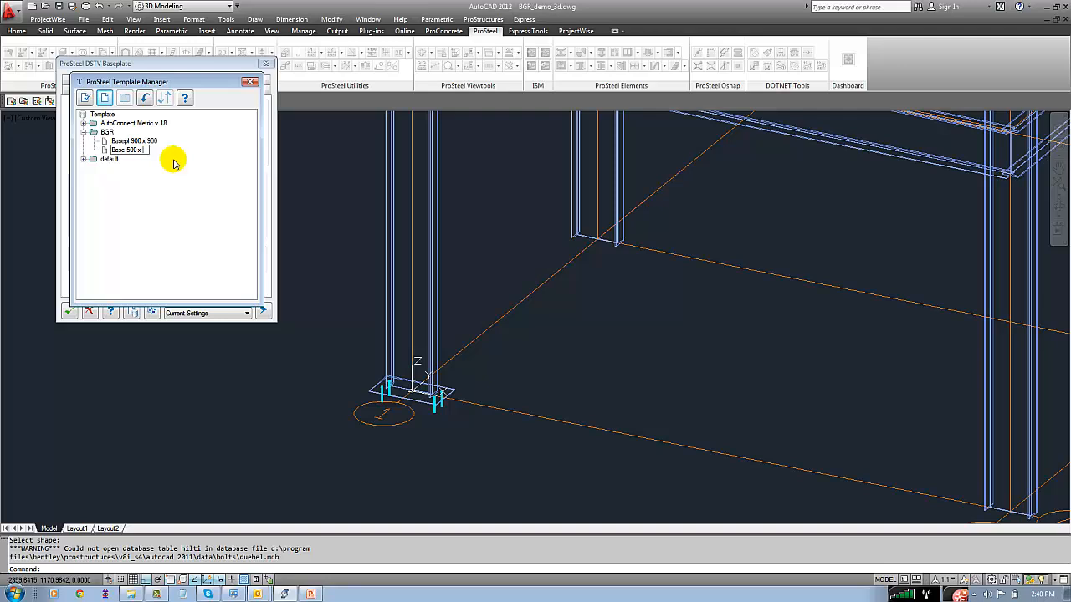
{"action": "left_click", "coordinate": [84, 98]}
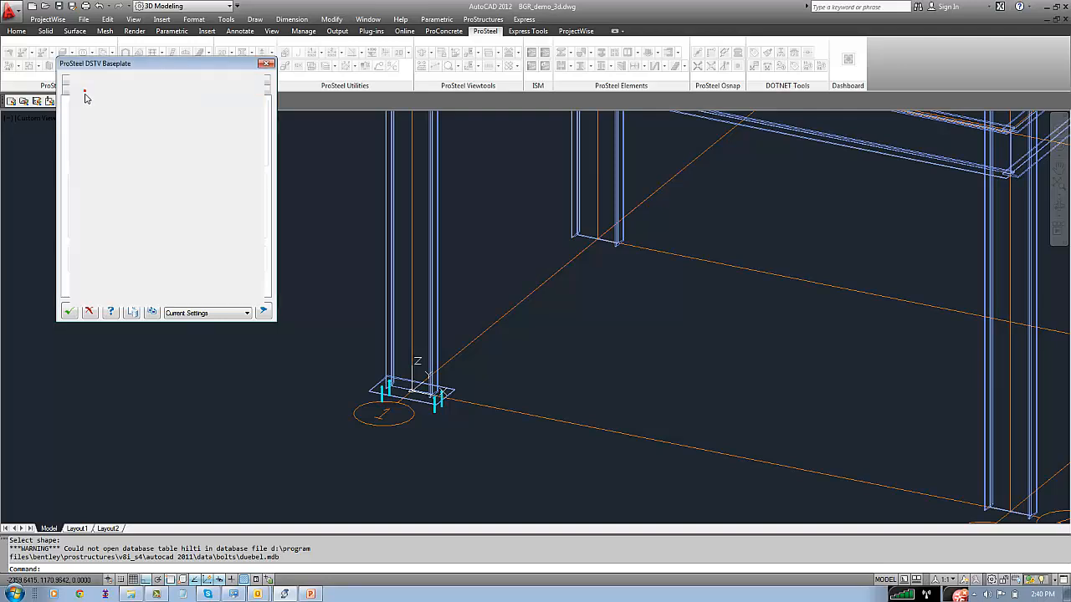
{"action": "left_click", "coordinate": [82, 90]}
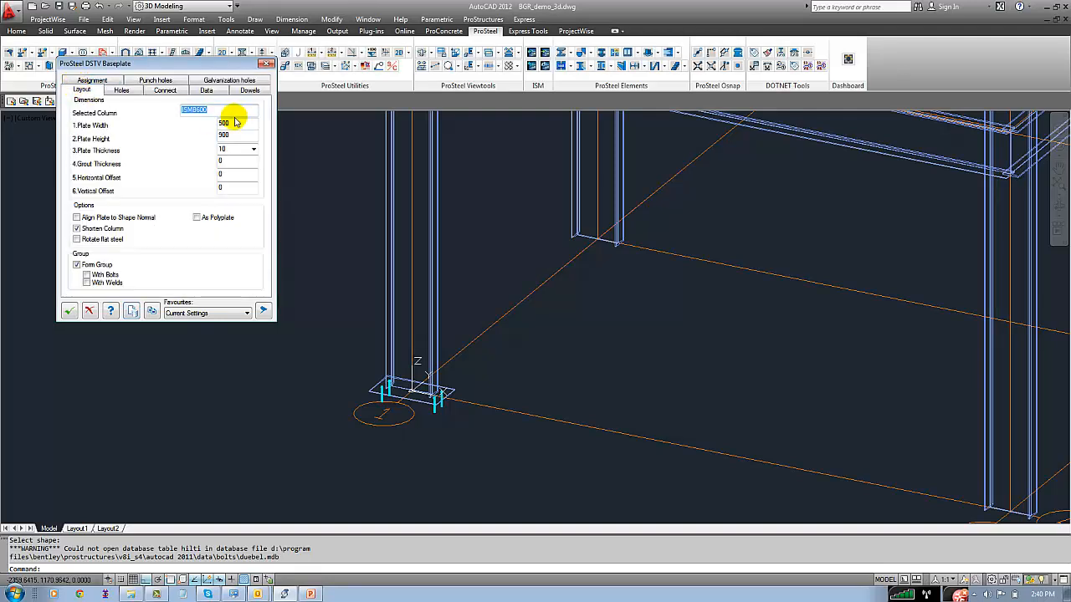
Switch the baseplate between the saved templates Basepl 900 x 900 and Base 500 x 900, ending on Basepl 900 x 900
{"action": "left_click", "coordinate": [132, 311]}
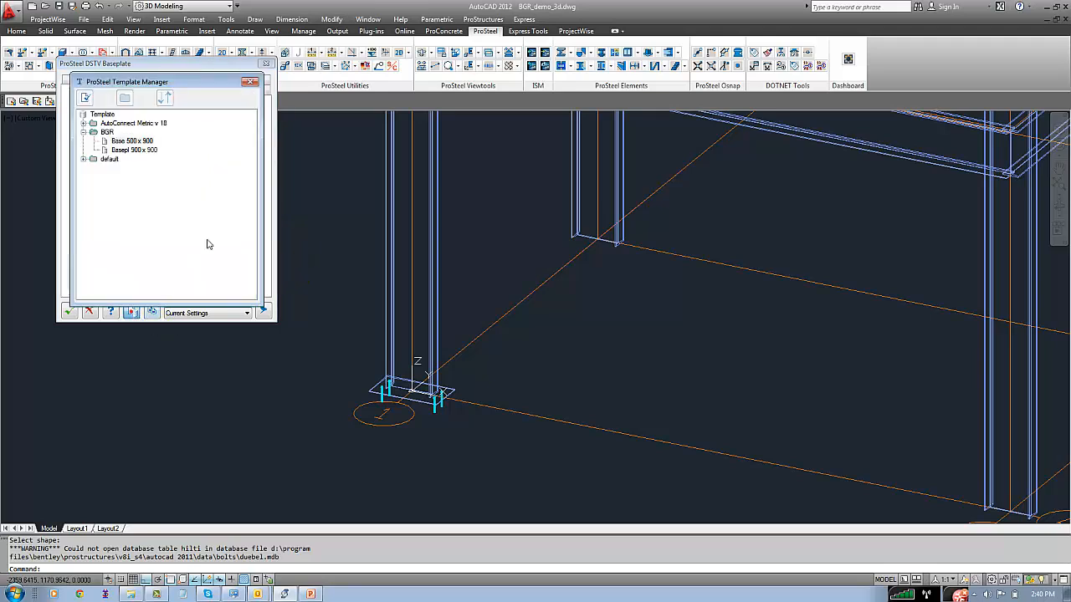
{"action": "left_click", "coordinate": [134, 140]}
{"action": "double_click", "coordinate": [137, 151]}
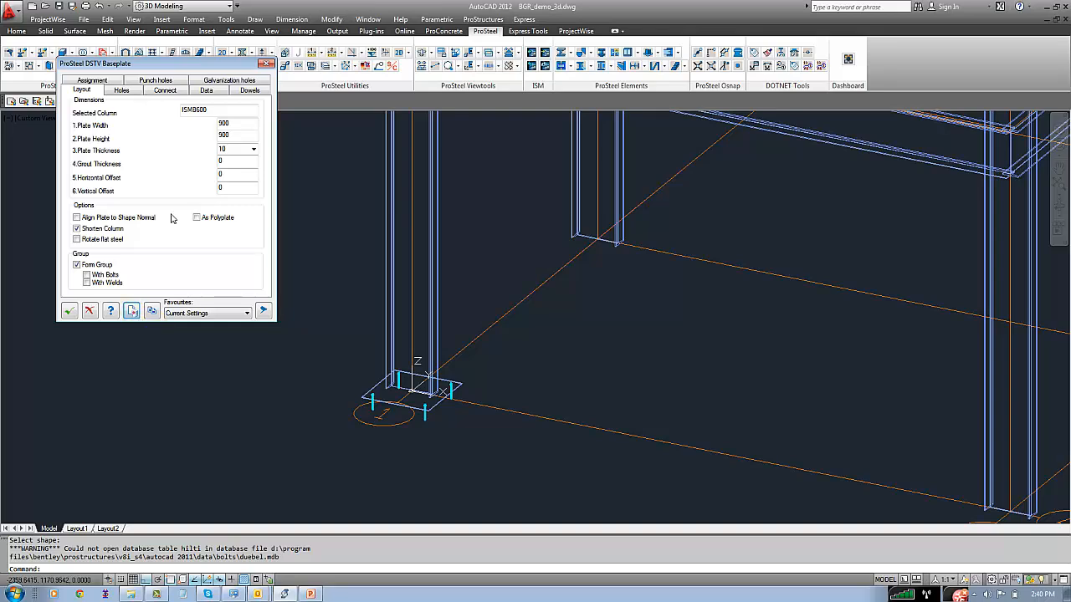
{"action": "left_click", "coordinate": [132, 311]}
{"action": "double_click", "coordinate": [135, 141]}
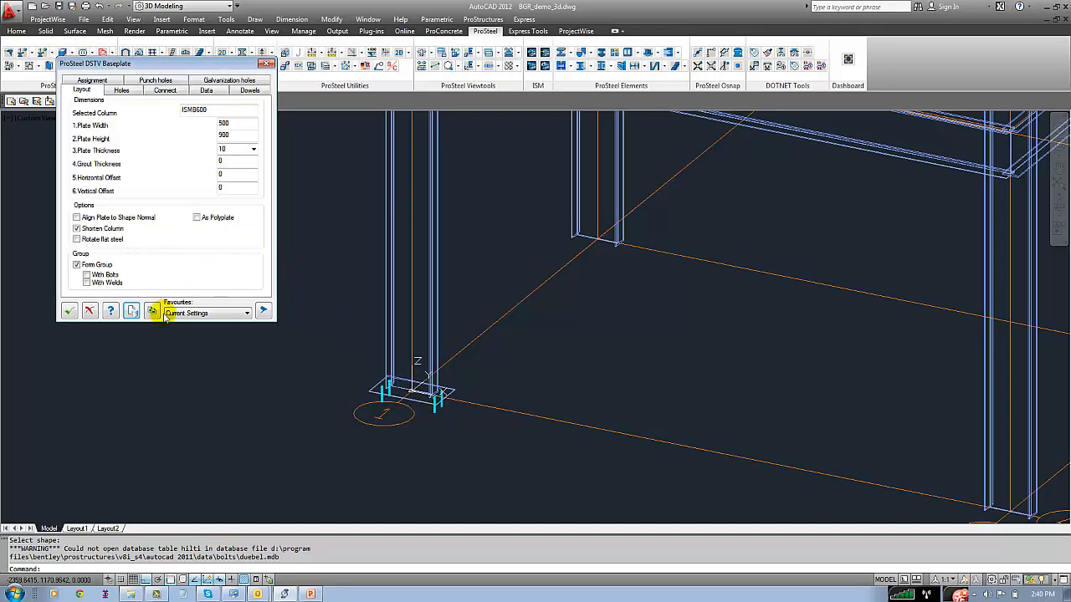
{"action": "left_click", "coordinate": [132, 311]}
{"action": "double_click", "coordinate": [132, 151]}
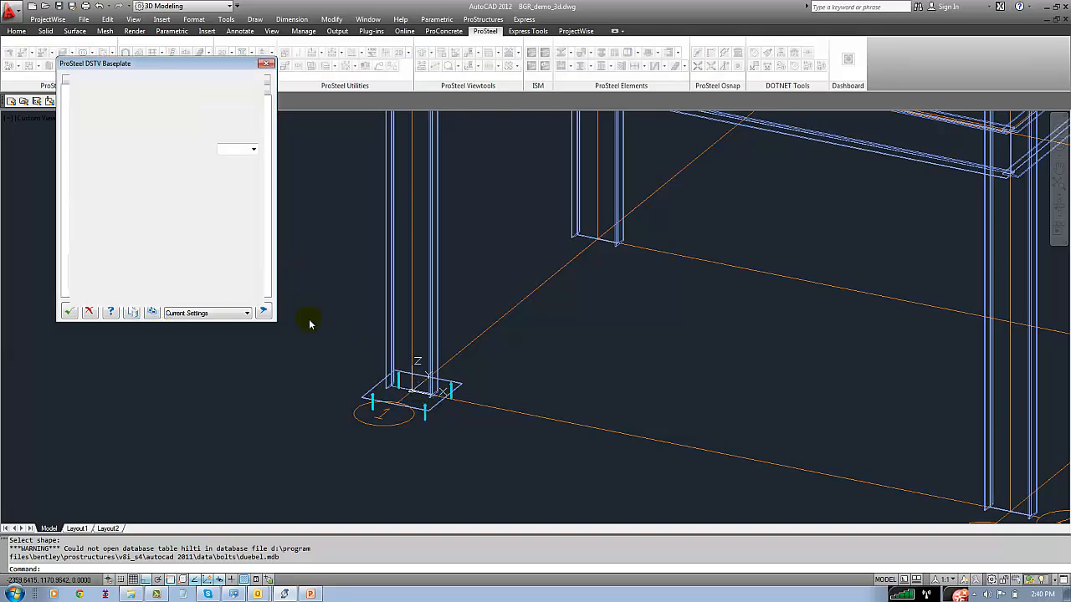
Insert multiple baseplates with the current settings on all the other columns and close the baseplate dialog
{"action": "scroll", "coordinate": [294, 389], "scroll_direction": "down", "scroll_amount": 2}
{"action": "scroll", "coordinate": [295, 389], "scroll_direction": "down", "scroll_amount": 1}
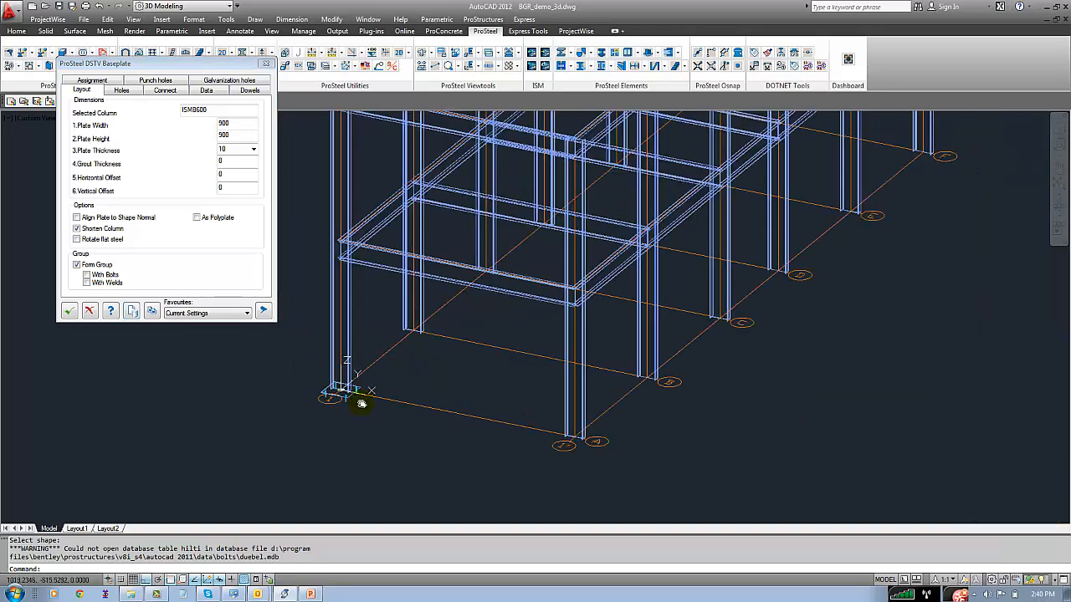
{"action": "scroll", "coordinate": [368, 368], "scroll_direction": "down", "scroll_amount": 1}
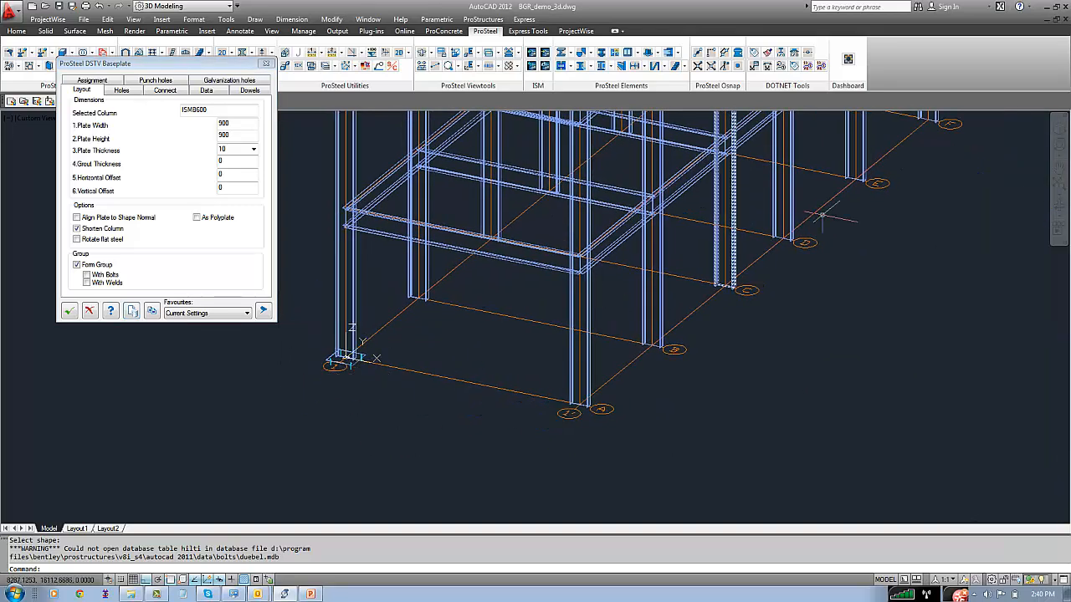
{"action": "left_click", "coordinate": [151, 311]}
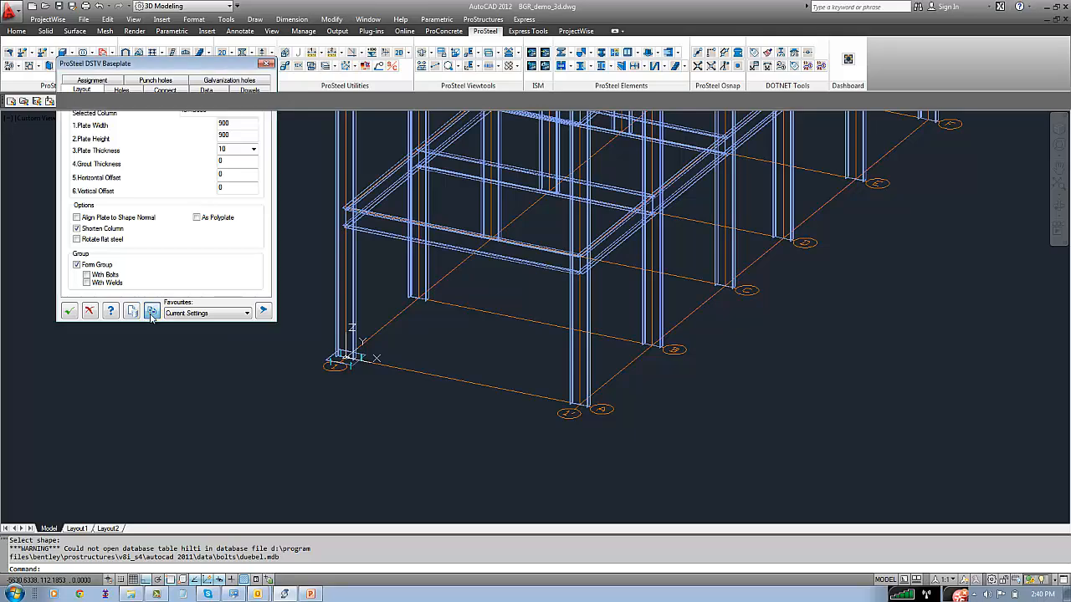
{"action": "key", "text": "Escape"}
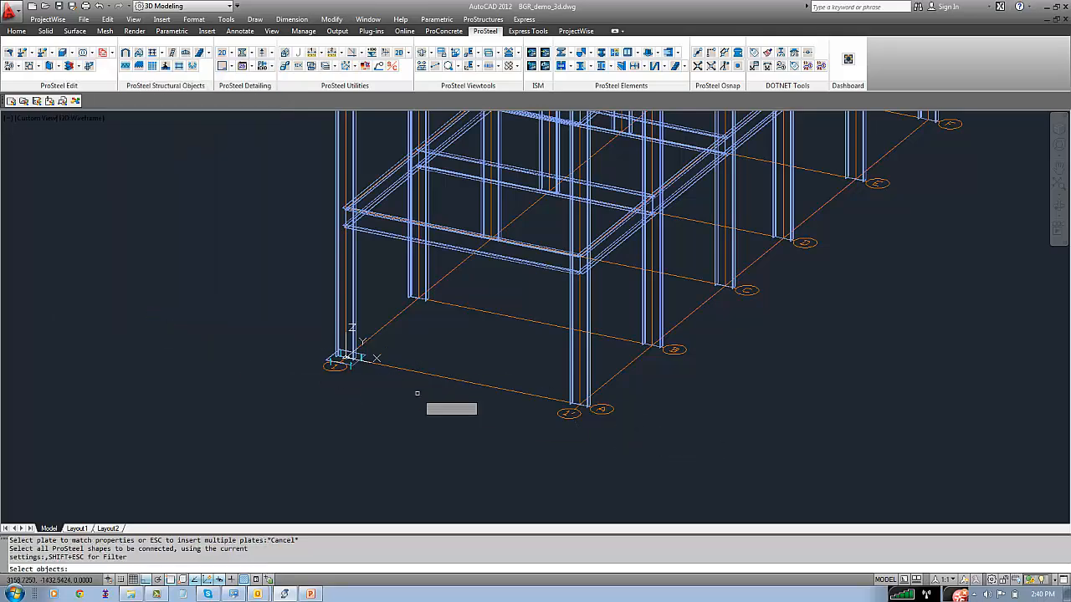
{"action": "scroll", "coordinate": [622, 419], "scroll_direction": "down", "scroll_amount": 2}
{"action": "middle_click_drag", "start_coordinate": [624, 416], "coordinate": [351, 416]}
{"action": "left_click", "coordinate": [674, 434]}
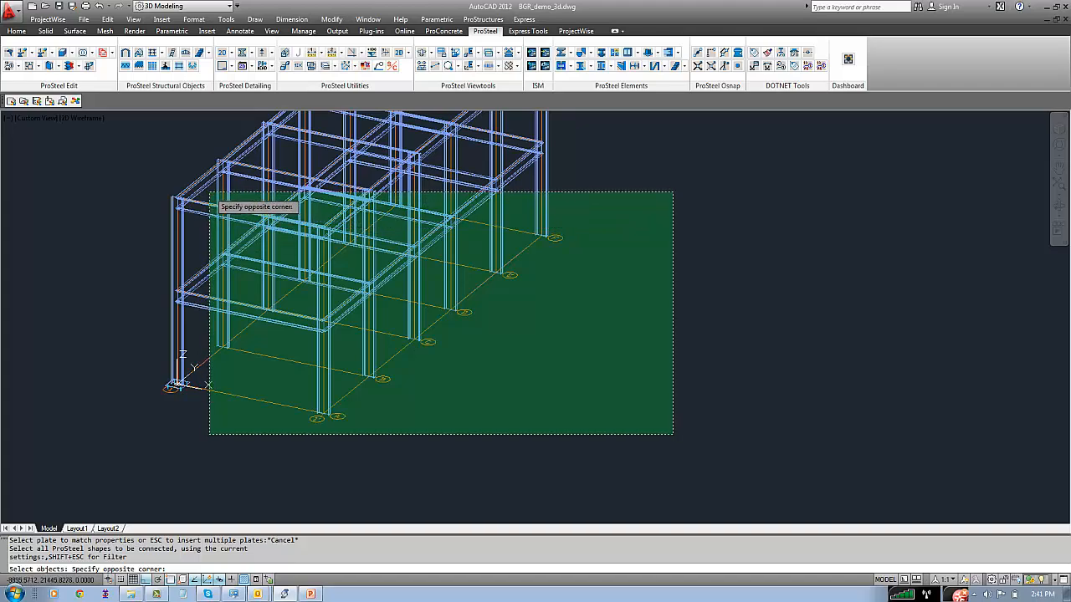
{"action": "left_click", "coordinate": [212, 194]}
{"action": "key", "text": "Return"}
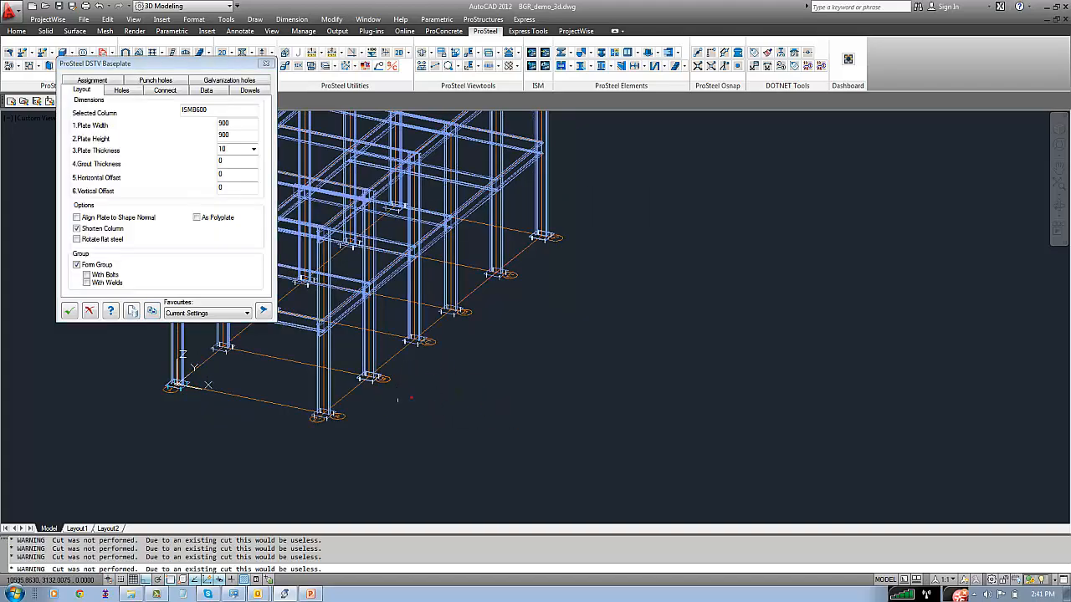
{"action": "middle_click_drag", "start_coordinate": [390, 401], "coordinate": [509, 399]}
{"action": "scroll", "coordinate": [451, 395], "scroll_direction": "up", "scroll_amount": 2}
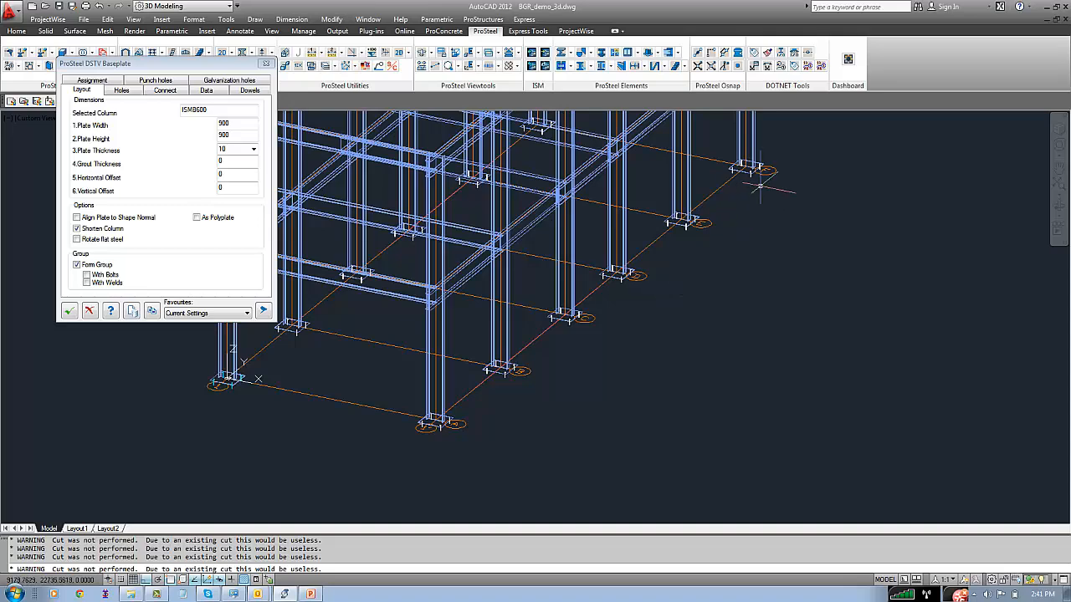
{"action": "left_click", "coordinate": [90, 310]}
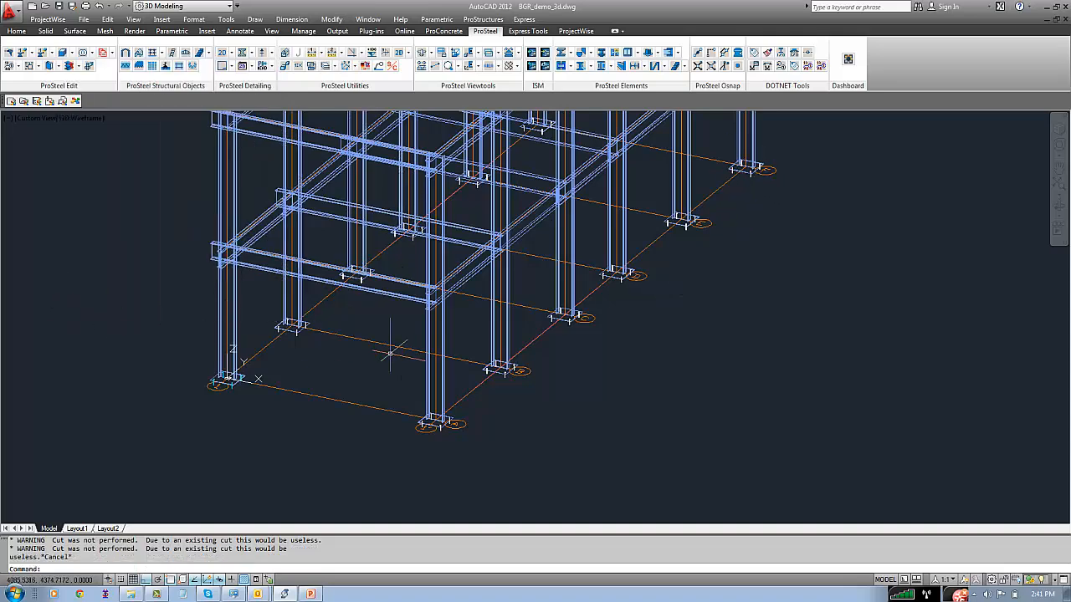
Save the drawing and undo the baseplates inserted on the other columns
{"action": "type", "text": "z"}
{"action": "key", "text": "Return"}
{"action": "type", "text": "e"}
{"action": "key", "text": "Return"}
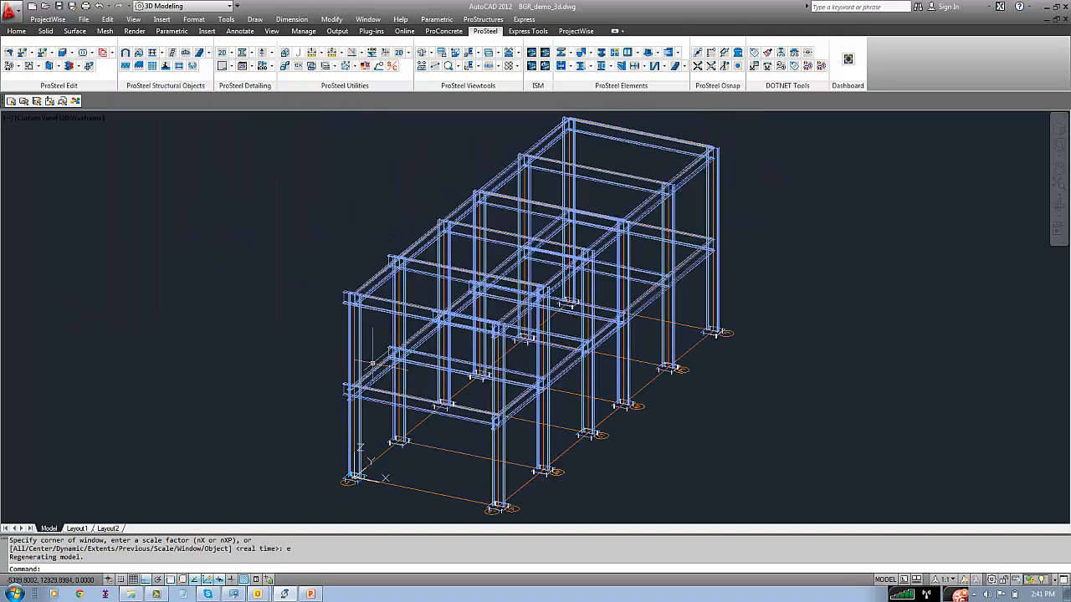
{"action": "key", "text": "ctrl+s"}
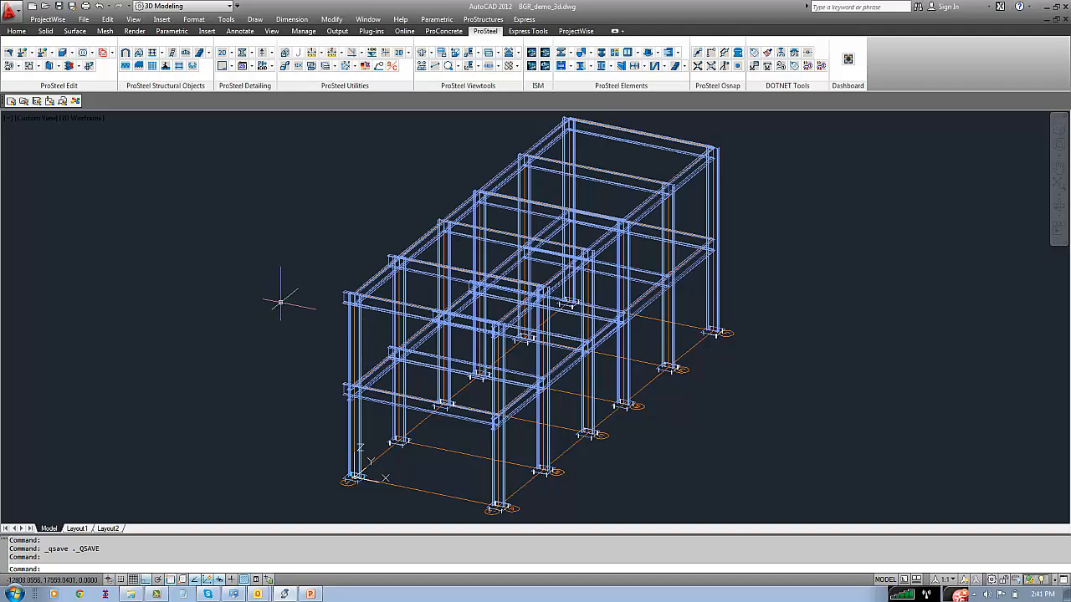
{"action": "key", "text": "ctrl+z"}
{"action": "key", "text": "ctrl+z"}
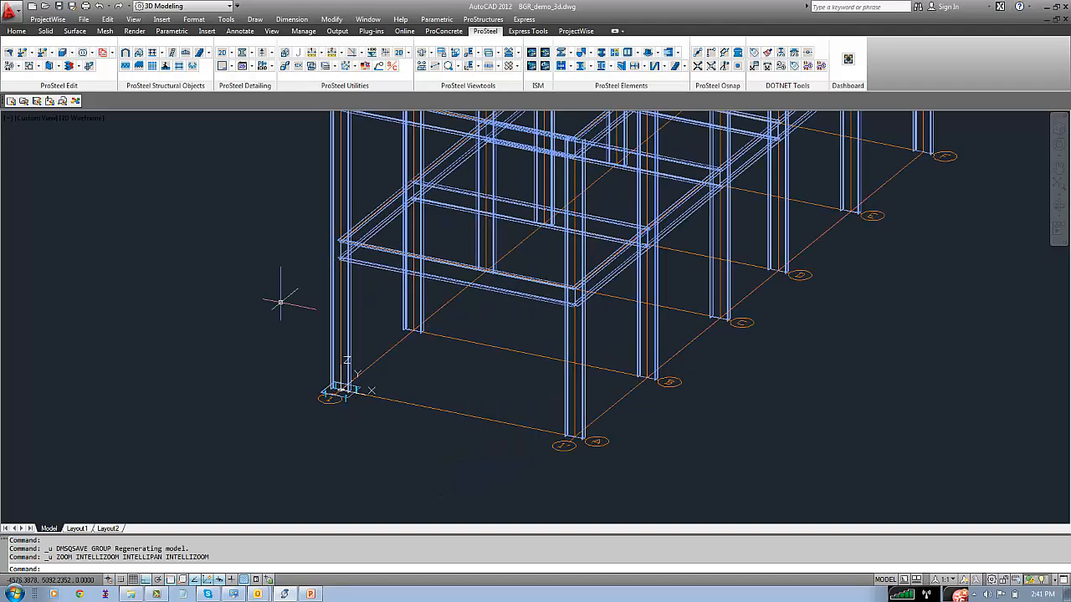
Reopen the origin column's baseplate connection for changing
{"action": "left_click", "coordinate": [134, 20]}
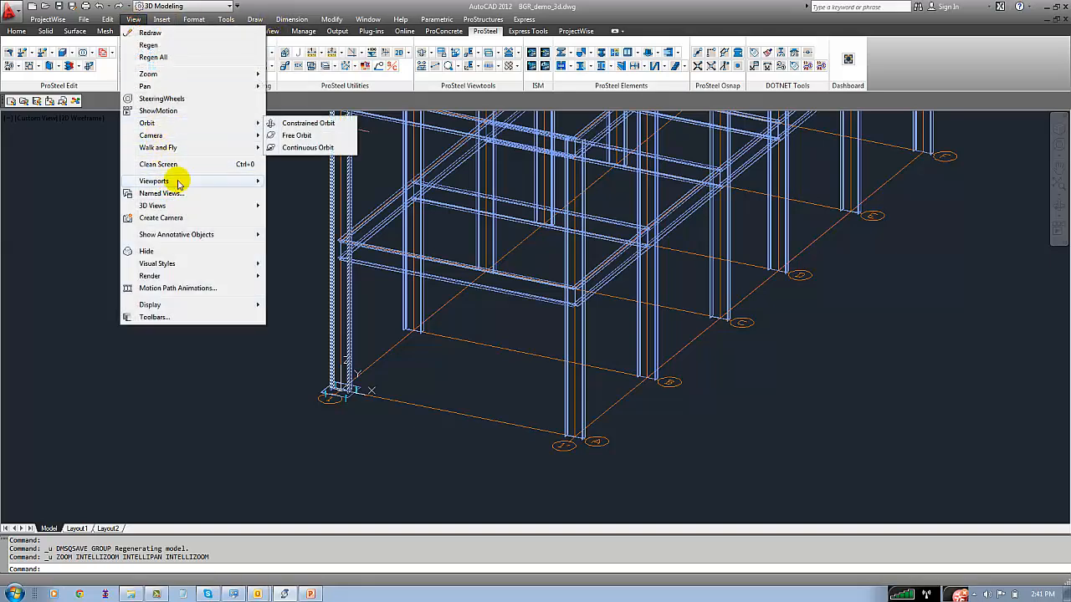
{"action": "mouse_move", "coordinate": [184, 126]}
{"action": "left_click", "coordinate": [296, 135]}
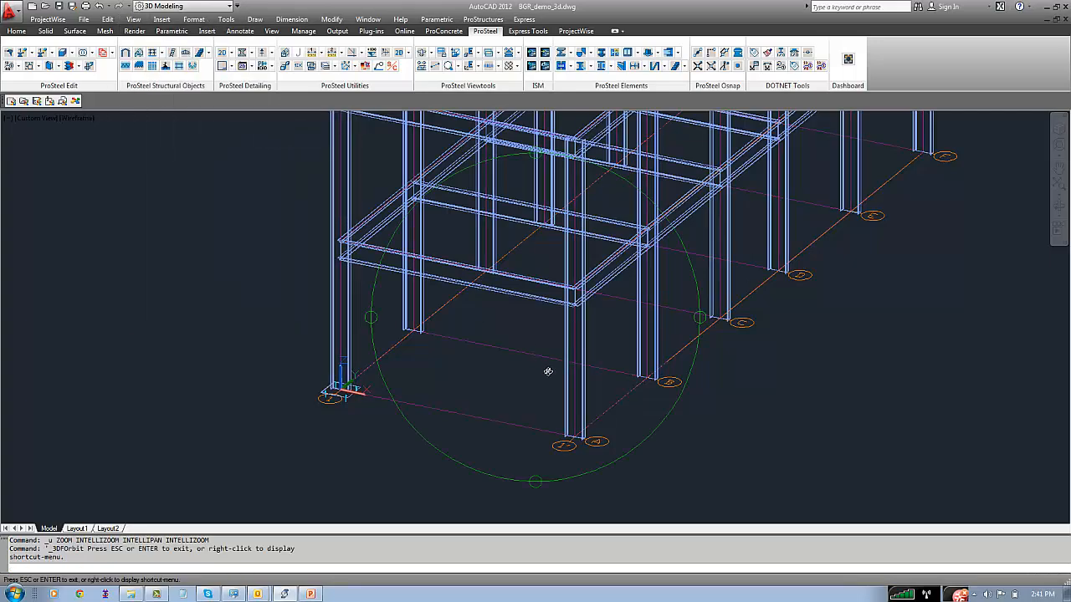
{"action": "left_click_drag", "start_coordinate": [547, 370], "coordinate": [515, 330]}
{"action": "right_click", "coordinate": [280, 301]}
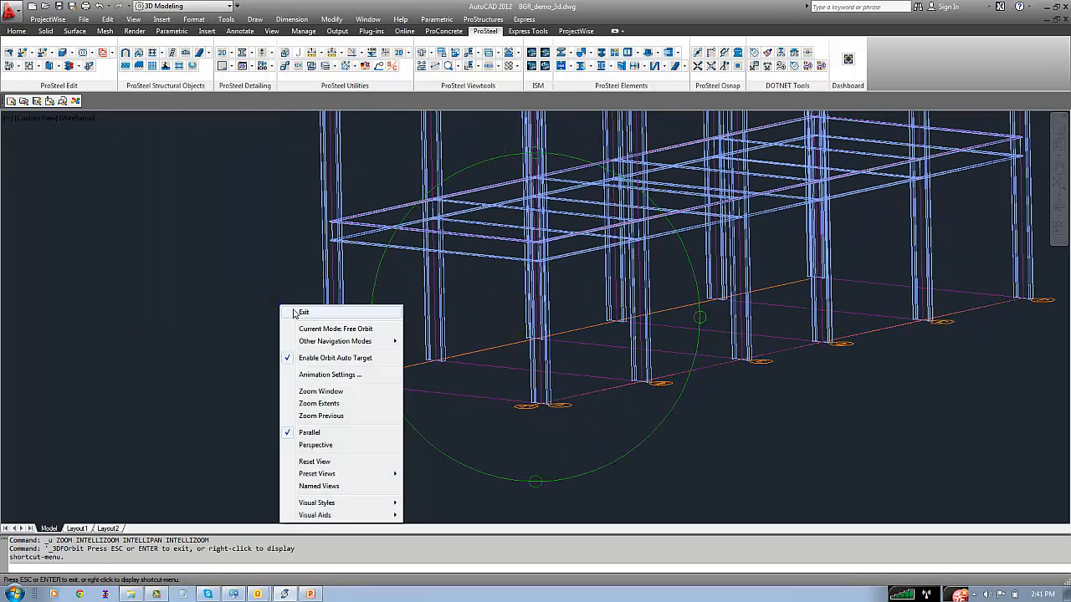
{"action": "left_click", "coordinate": [295, 310]}
{"action": "scroll", "coordinate": [334, 384], "scroll_direction": "up", "scroll_amount": 3}
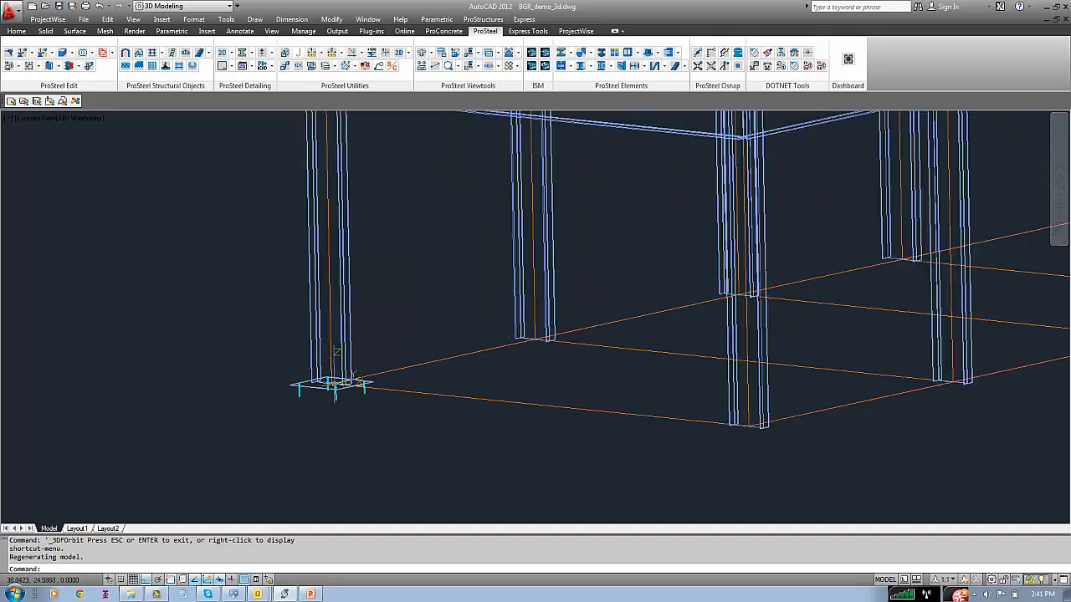
{"action": "left_click", "coordinate": [311, 389]}
{"action": "right_click", "coordinate": [306, 386]}
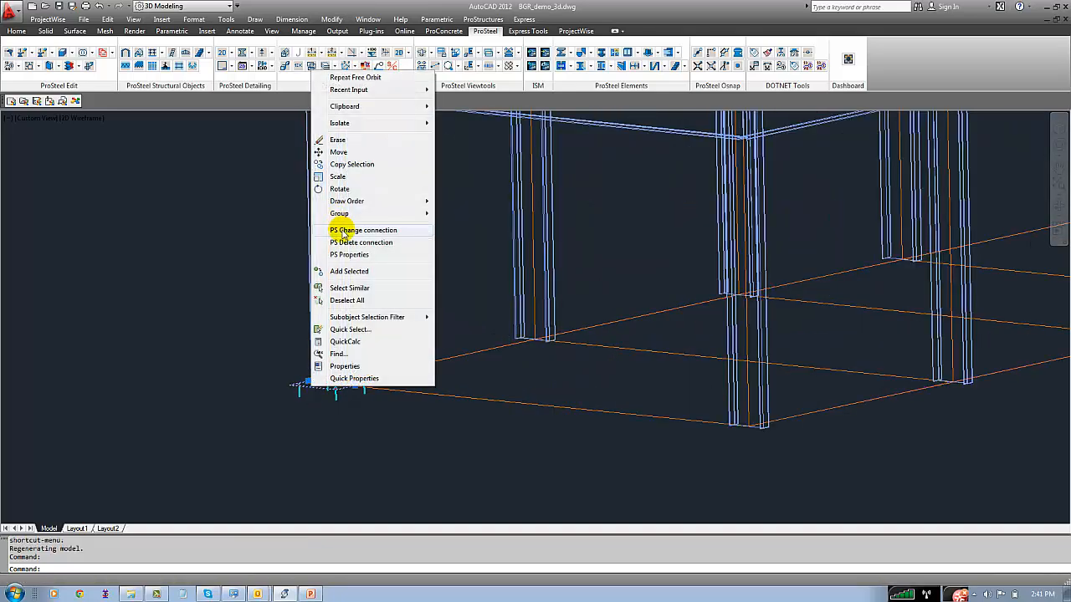
{"action": "left_click", "coordinate": [338, 238]}
Insert multiple baseplates with the current settings on all the other columns of the model
{"action": "left_click", "coordinate": [151, 310]}
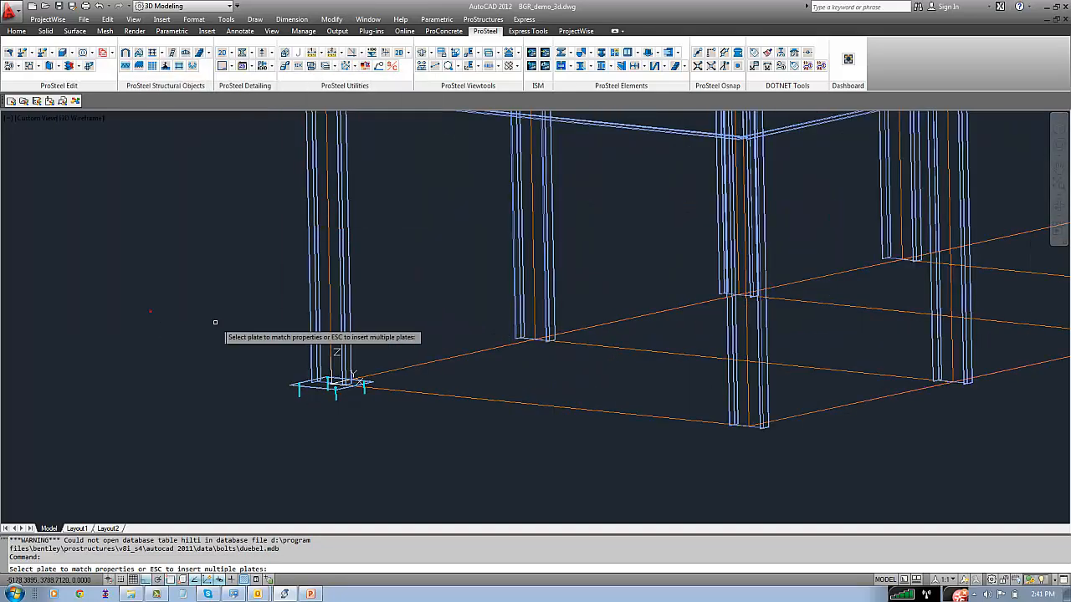
{"action": "key", "text": "Escape"}
{"action": "scroll", "coordinate": [348, 279], "scroll_direction": "down", "scroll_amount": 4}
{"action": "middle_click_drag", "start_coordinate": [462, 294], "coordinate": [216, 304]}
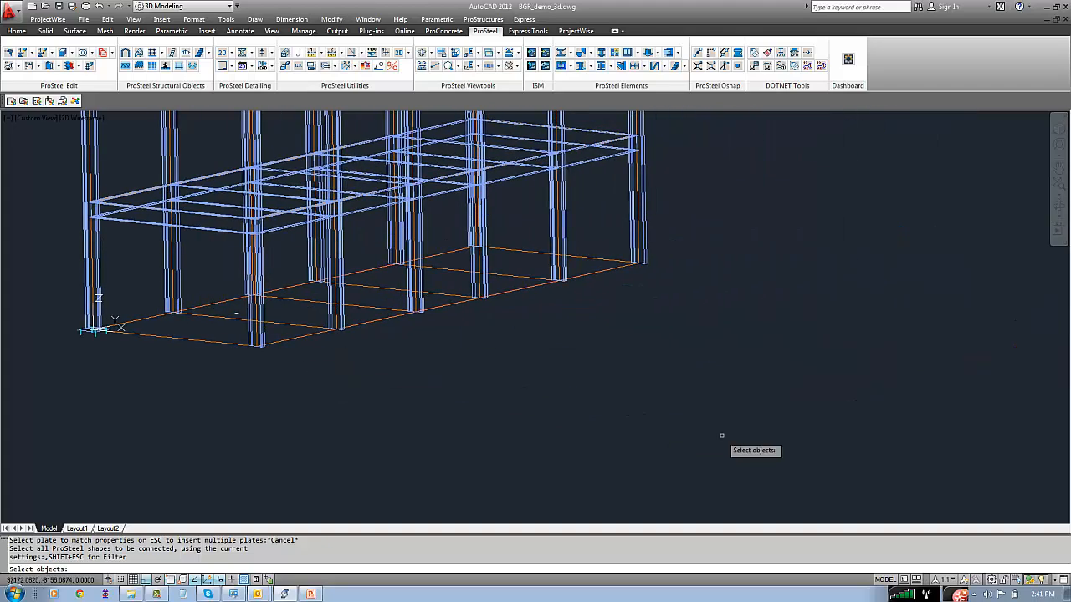
{"action": "left_click", "coordinate": [754, 449]}
{"action": "left_click", "coordinate": [155, 256]}
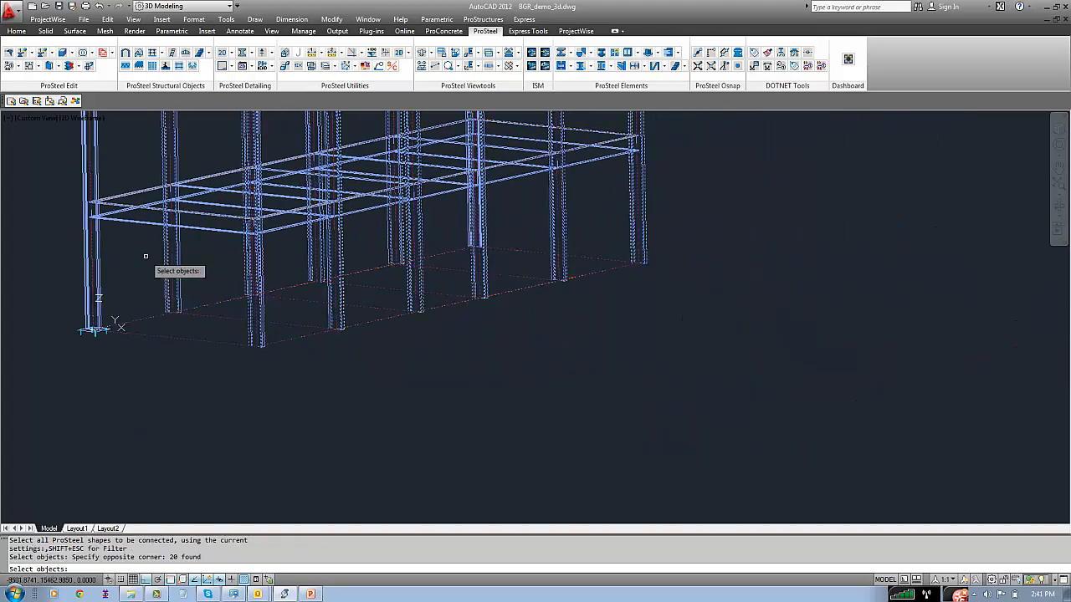
{"action": "left_click", "coordinate": [676, 395]}
{"action": "left_click", "coordinate": [453, 219]}
{"action": "key", "text": "Return"}
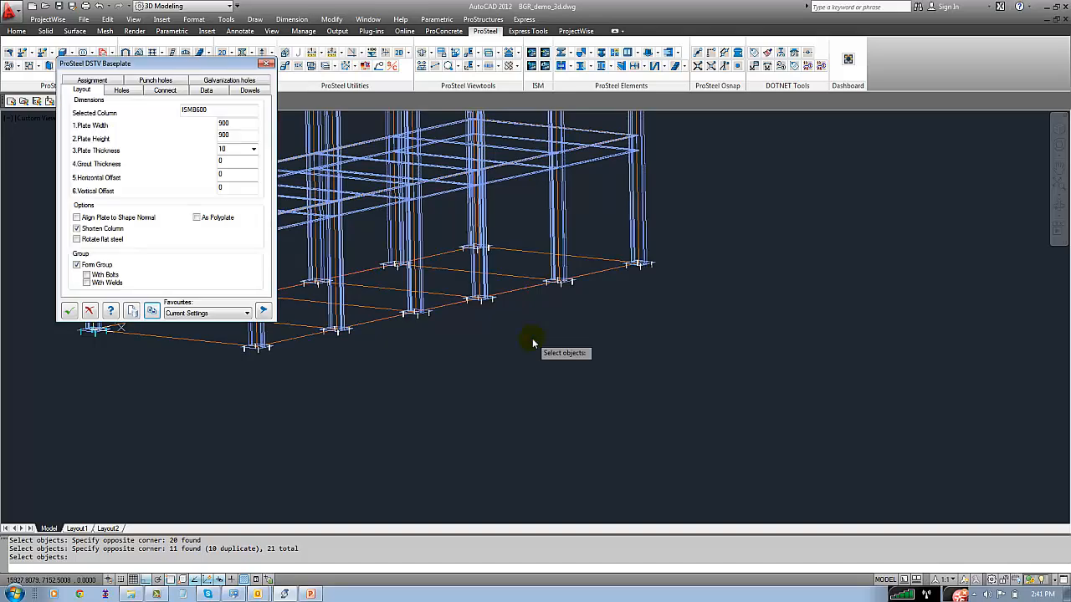
Show the whole model, accept the baseplate settings and save the drawing
{"action": "left_click", "coordinate": [423, 54]}
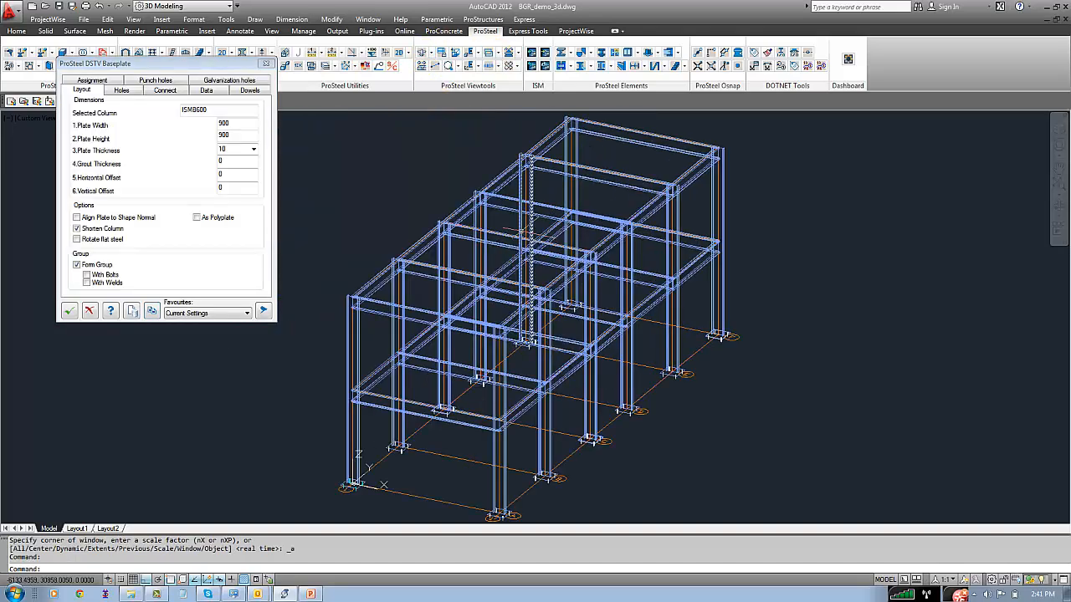
{"action": "left_click", "coordinate": [68, 308]}
{"action": "key", "text": "ctrl+s"}
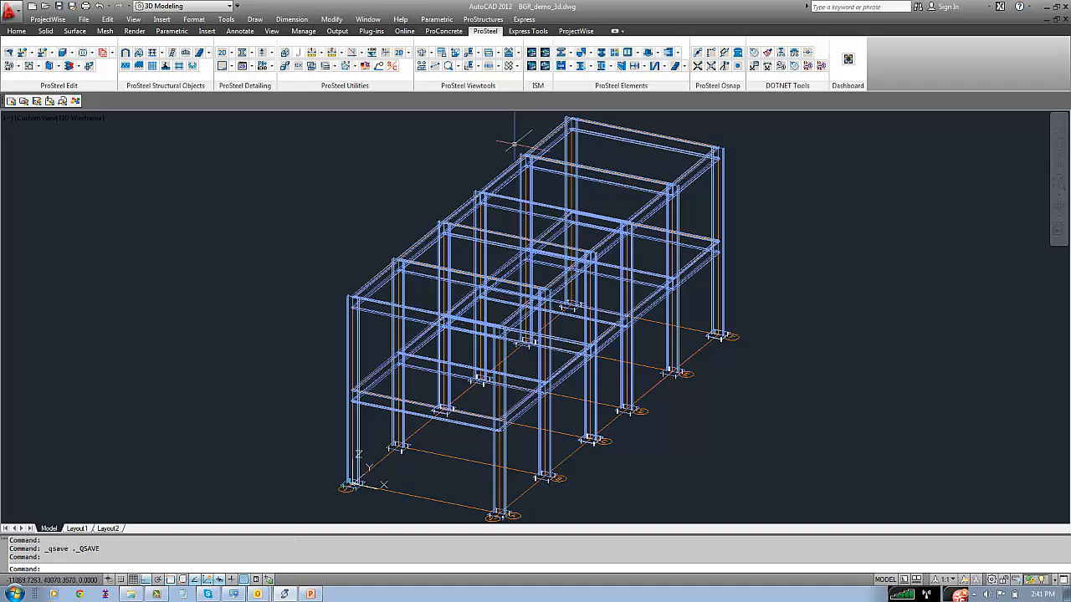
Switch the display to the Frame_FRONT workframe view
{"action": "middle_click_drag", "start_coordinate": [410, 373], "coordinate": [440, 301]}
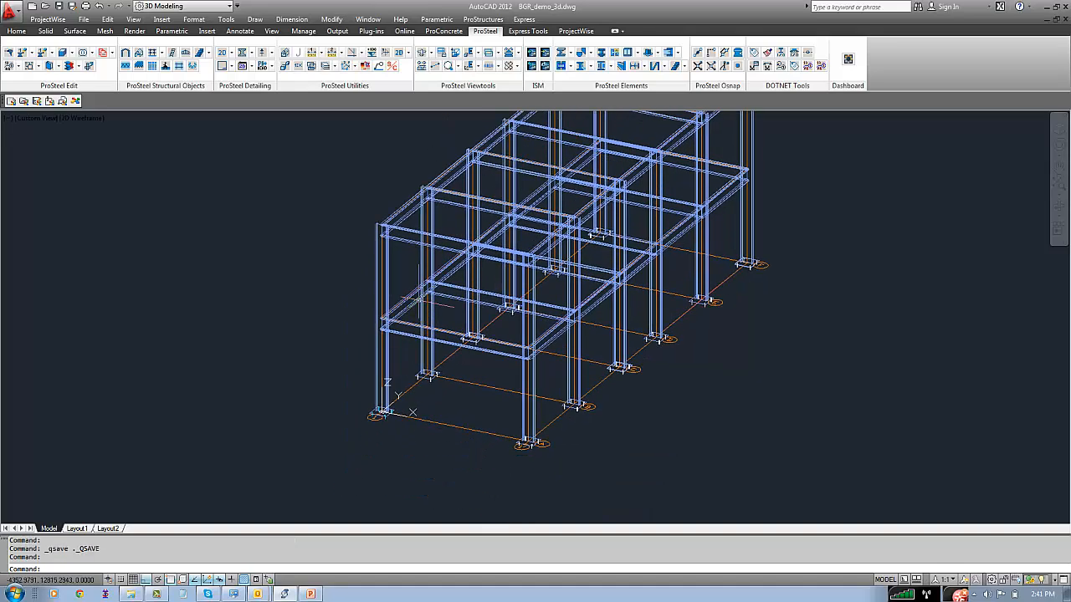
{"action": "left_click", "coordinate": [439, 51]}
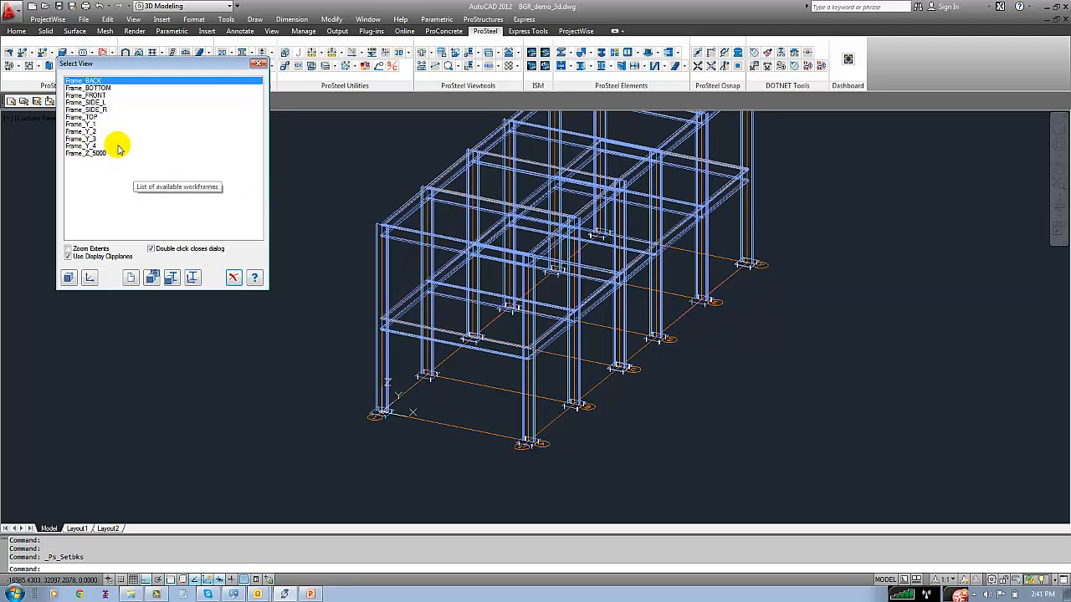
{"action": "double_click", "coordinate": [91, 95]}
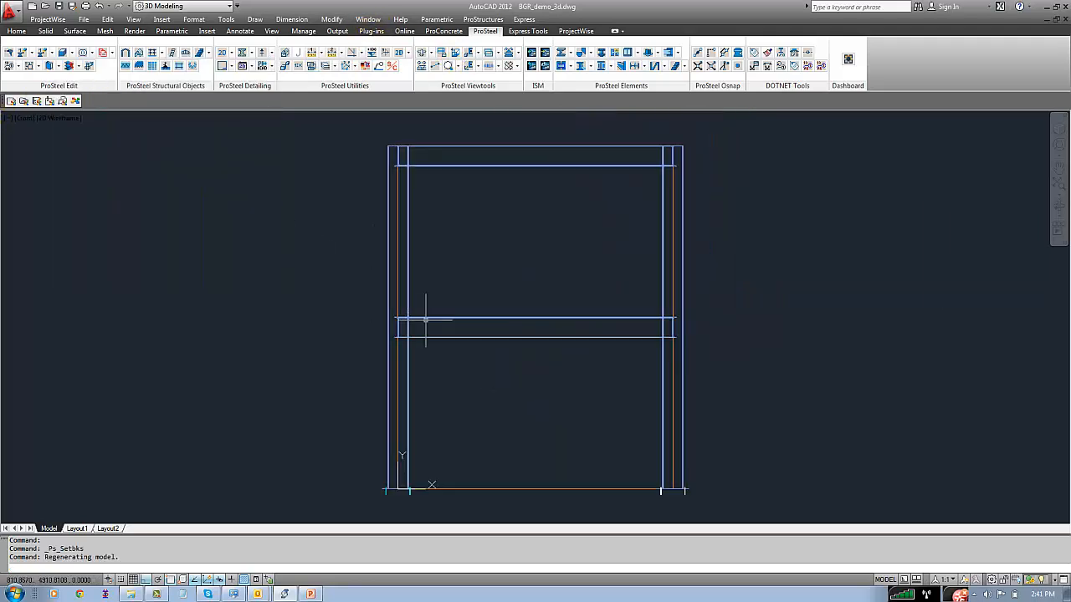
Draw a diagonal line from the mid-height of the lower beam's left end (0, 4700) to the right column's base (8000, 10)
{"action": "type", "text": "l"}
{"action": "key", "text": "Return"}
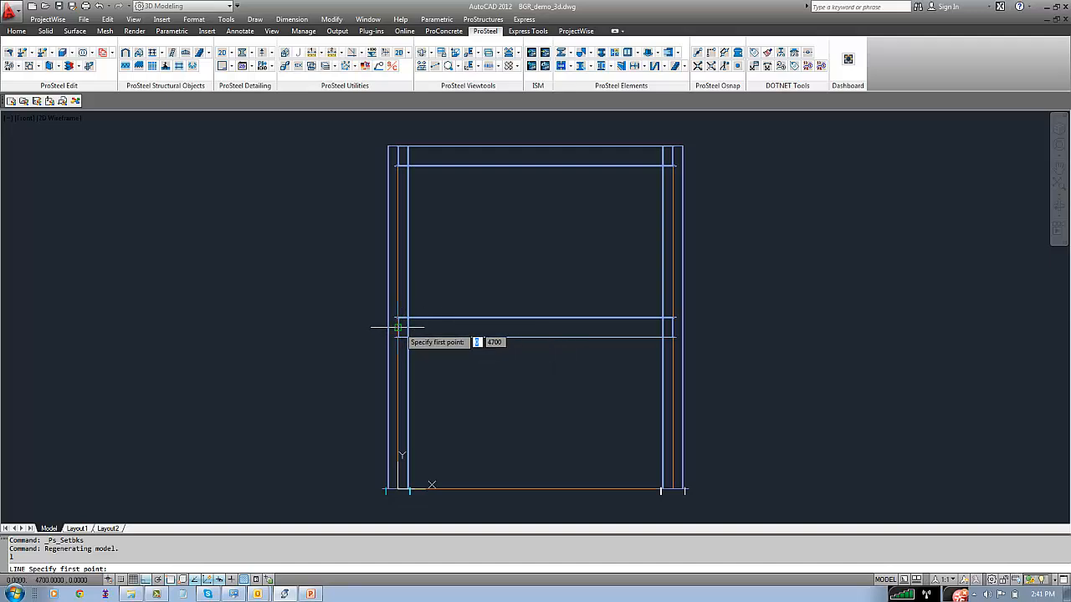
{"action": "left_click", "coordinate": [398, 326]}
{"action": "scroll", "coordinate": [672, 494], "scroll_direction": "up", "scroll_amount": 5}
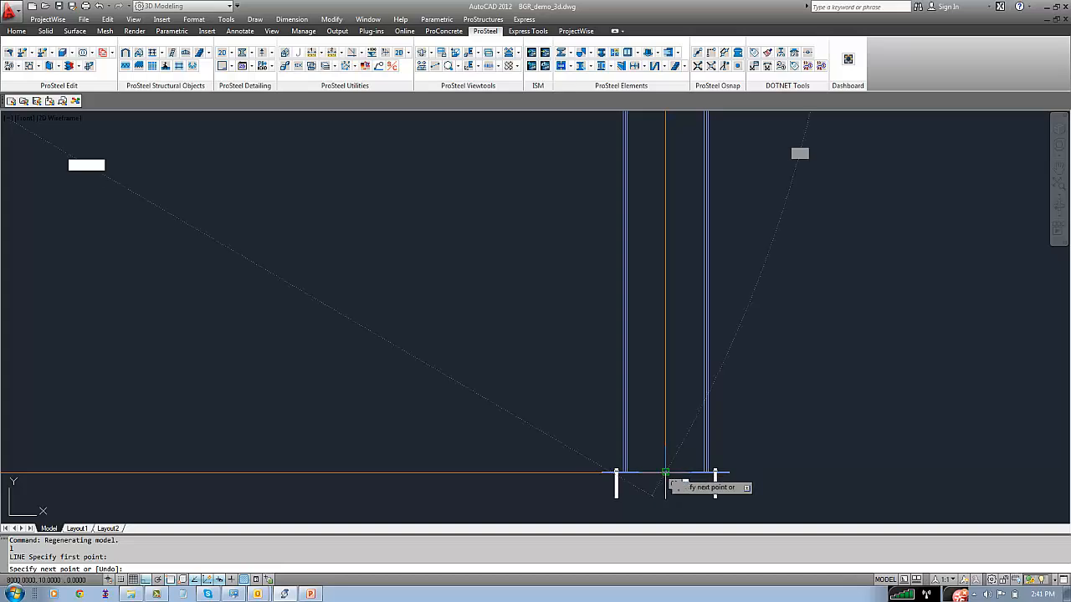
{"action": "scroll", "coordinate": [666, 475], "scroll_direction": "up", "scroll_amount": 3}
{"action": "left_click", "coordinate": [661, 474]}
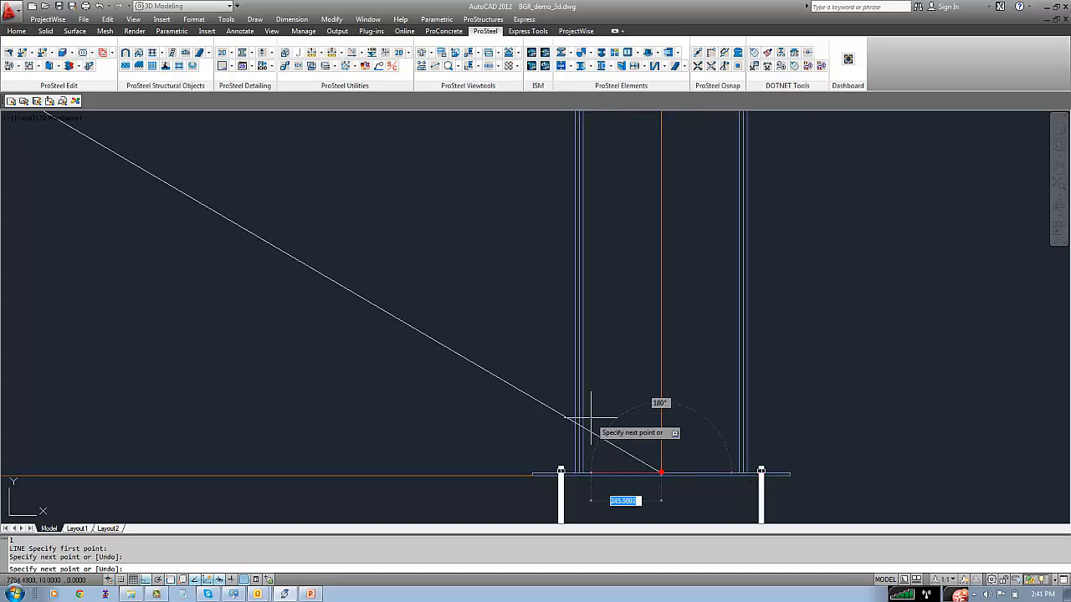
{"action": "right_click", "coordinate": [590, 418]}
{"action": "left_click", "coordinate": [611, 423]}
{"action": "middle_click_drag", "start_coordinate": [461, 280], "coordinate": [345, 160]}
{"action": "middle_click", "coordinate": [520, 414]}
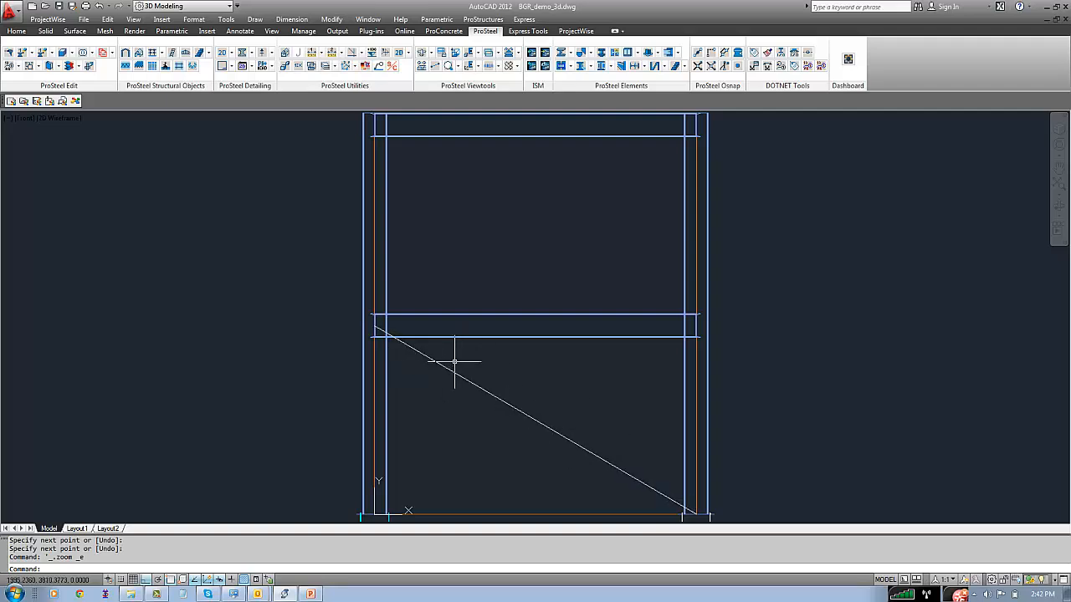
{"action": "left_click", "coordinate": [482, 19]}
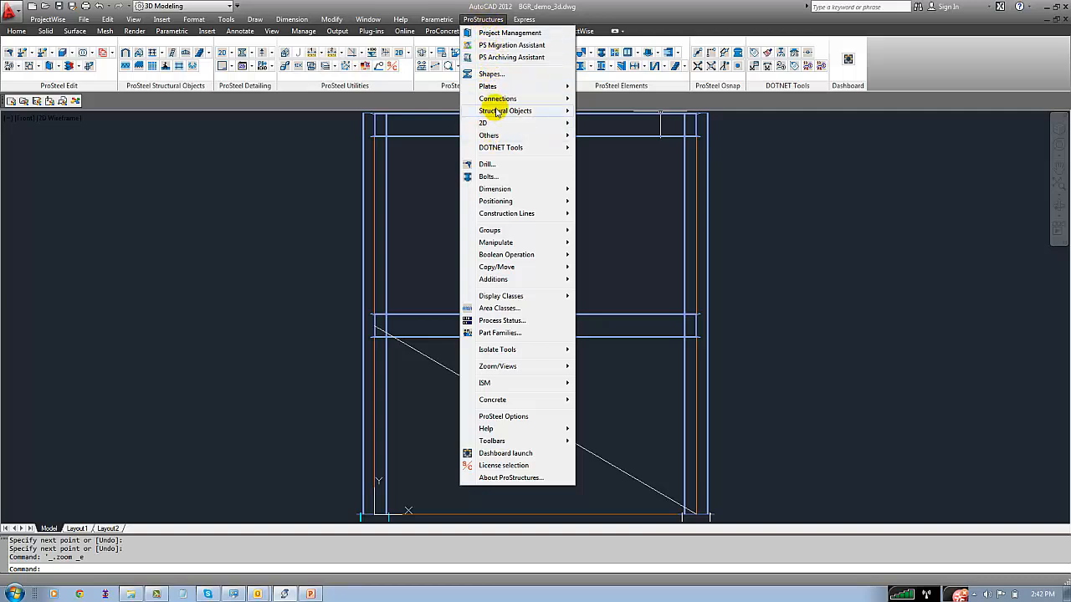
{"action": "mouse_move", "coordinate": [496, 110]}
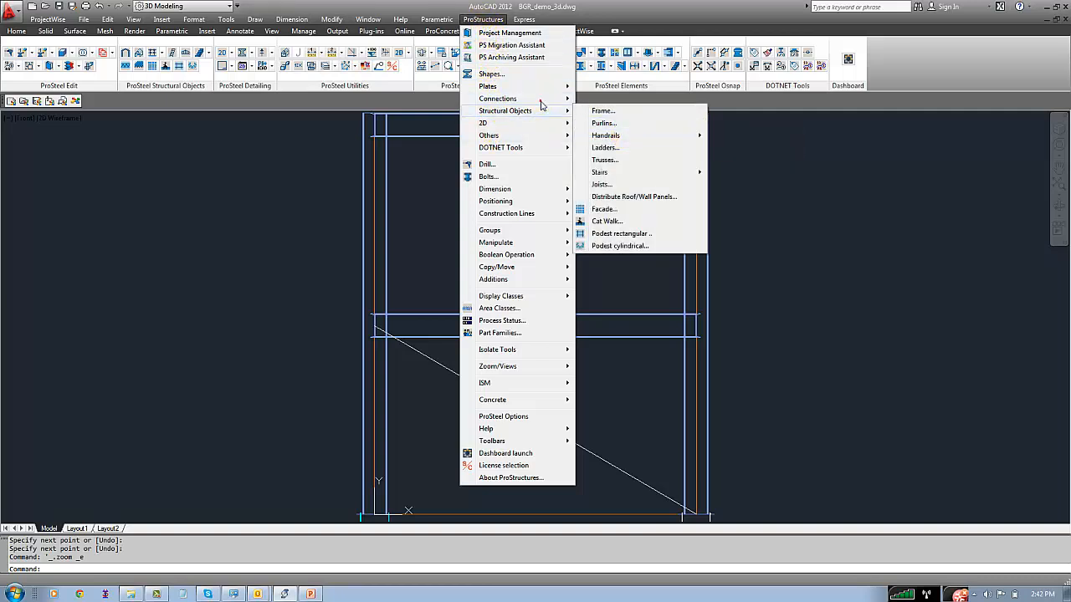
{"action": "mouse_move", "coordinate": [543, 103]}
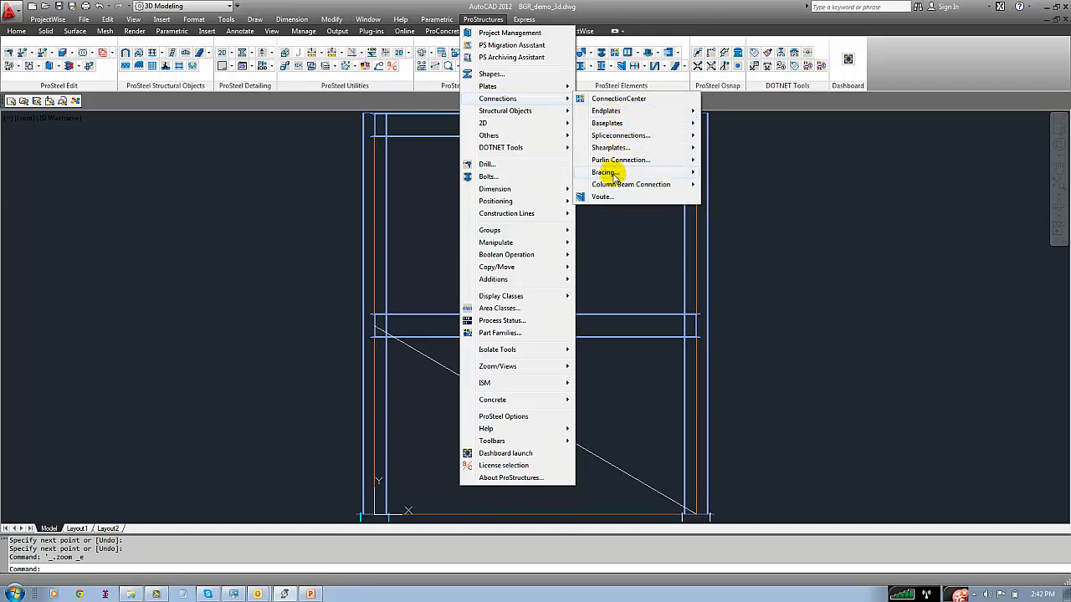
{"action": "mouse_move", "coordinate": [604, 172]}
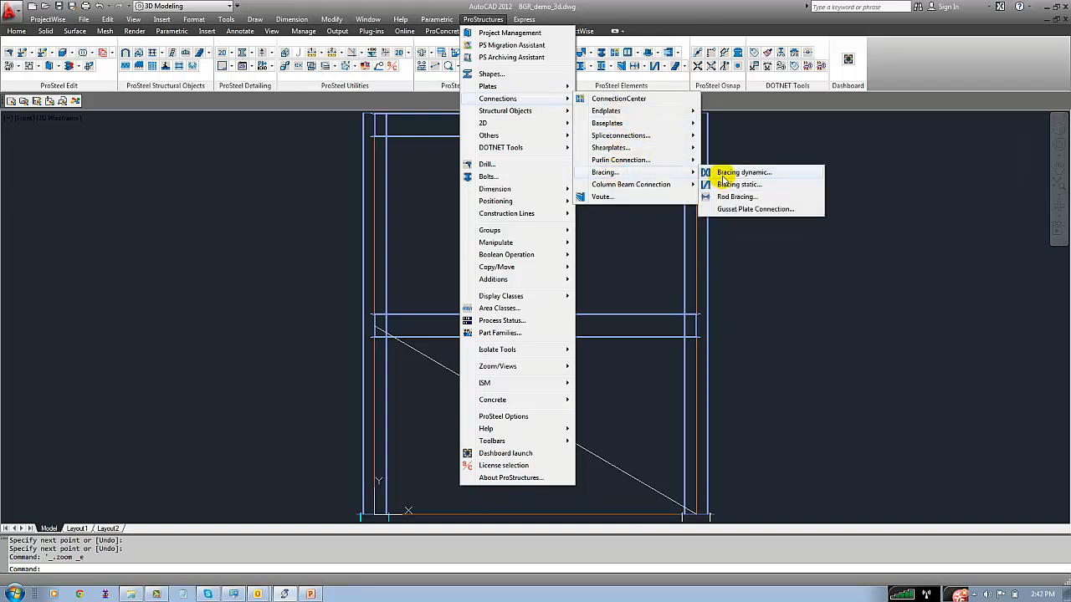
{"action": "left_click", "coordinate": [742, 106]}
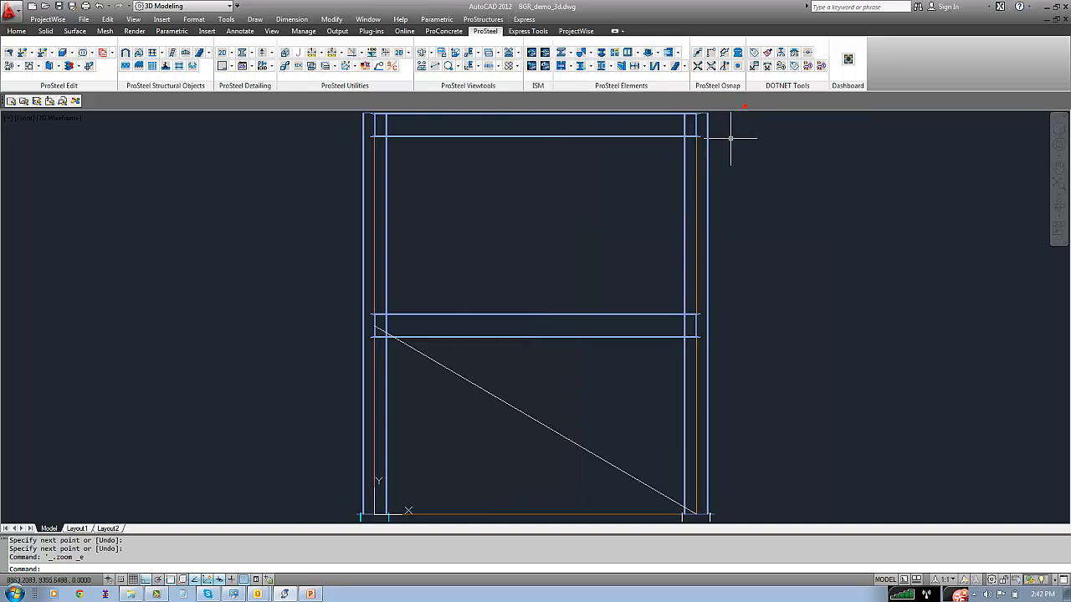
Insert dynamic bracing along the diagonal line, connecting it to the left column first and the right column second
{"action": "left_click", "coordinate": [662, 69]}
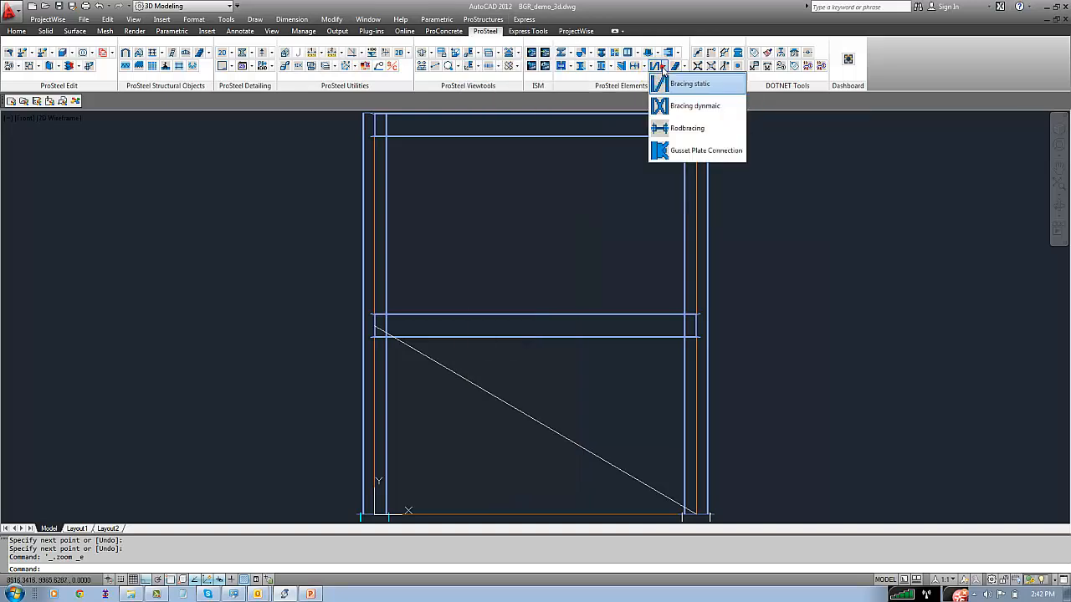
{"action": "left_click", "coordinate": [682, 107]}
{"action": "left_click", "coordinate": [507, 402]}
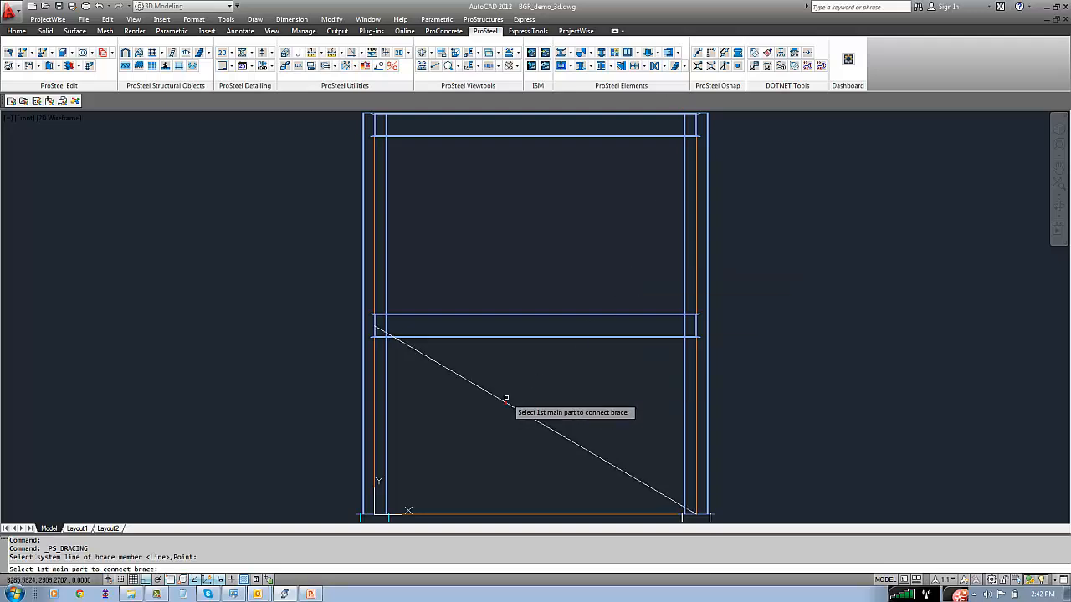
{"action": "left_click", "coordinate": [385, 401]}
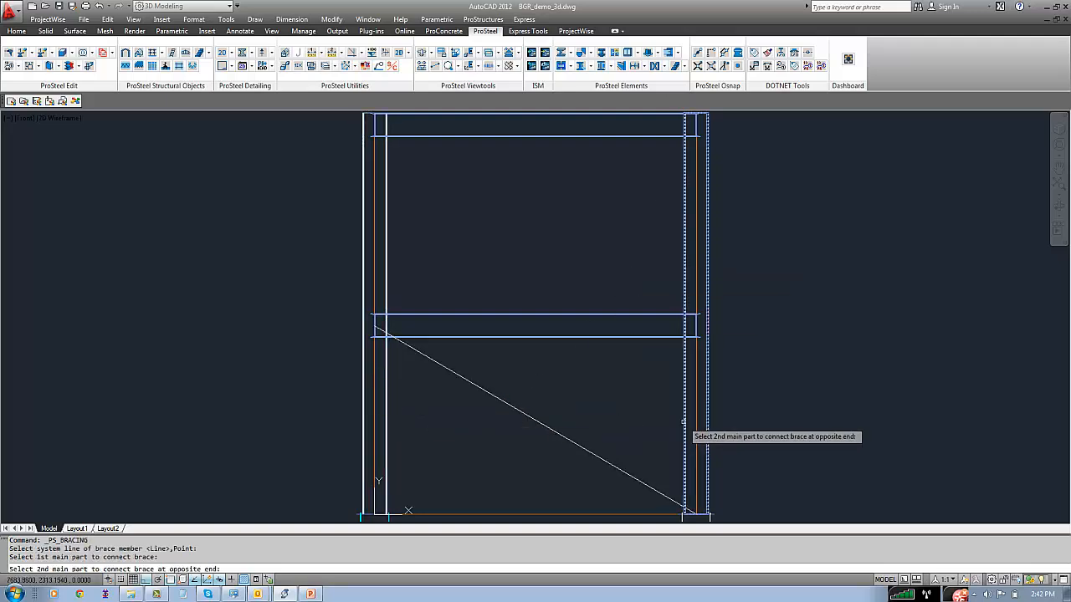
{"action": "left_click", "coordinate": [683, 421]}
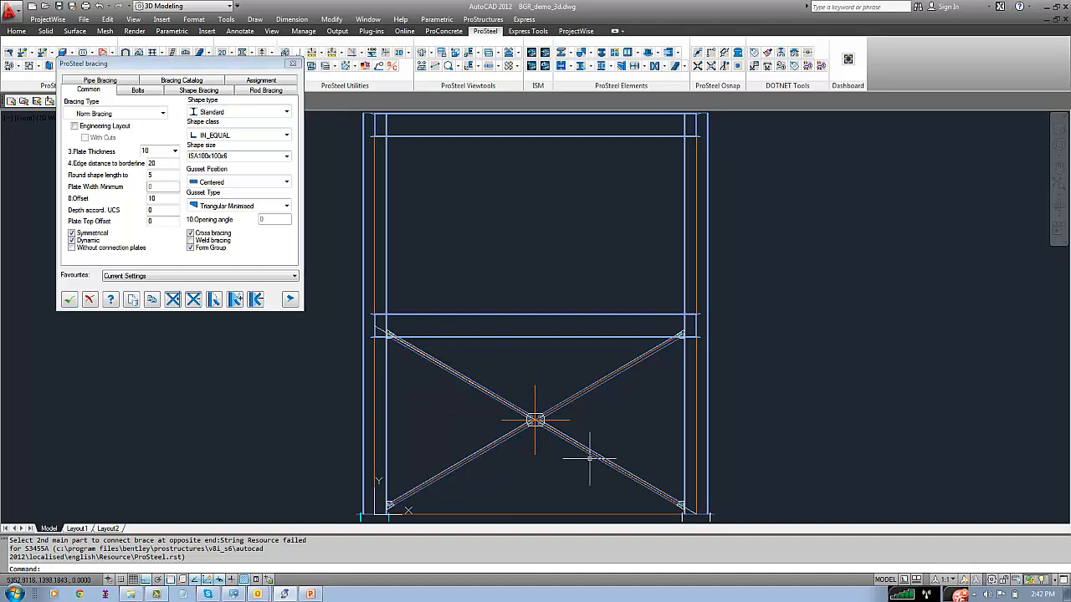
Assign the lower beam's bottom flange edge as a new border line for the bracing's upper gusset plates
{"action": "scroll", "coordinate": [386, 367], "scroll_direction": "up", "scroll_amount": 4}
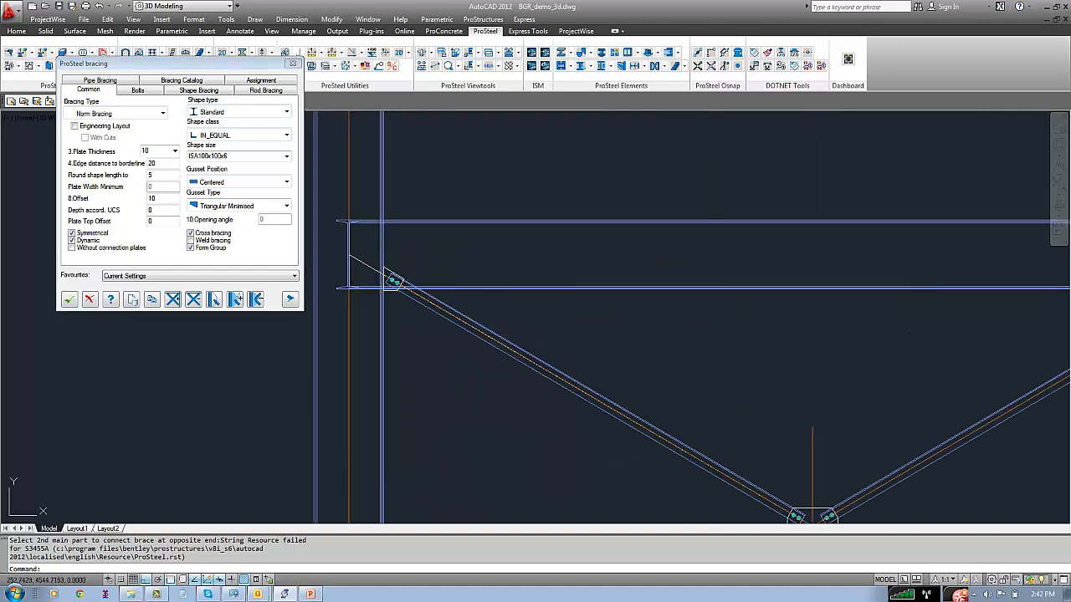
{"action": "scroll", "coordinate": [395, 280], "scroll_direction": "up", "scroll_amount": 3}
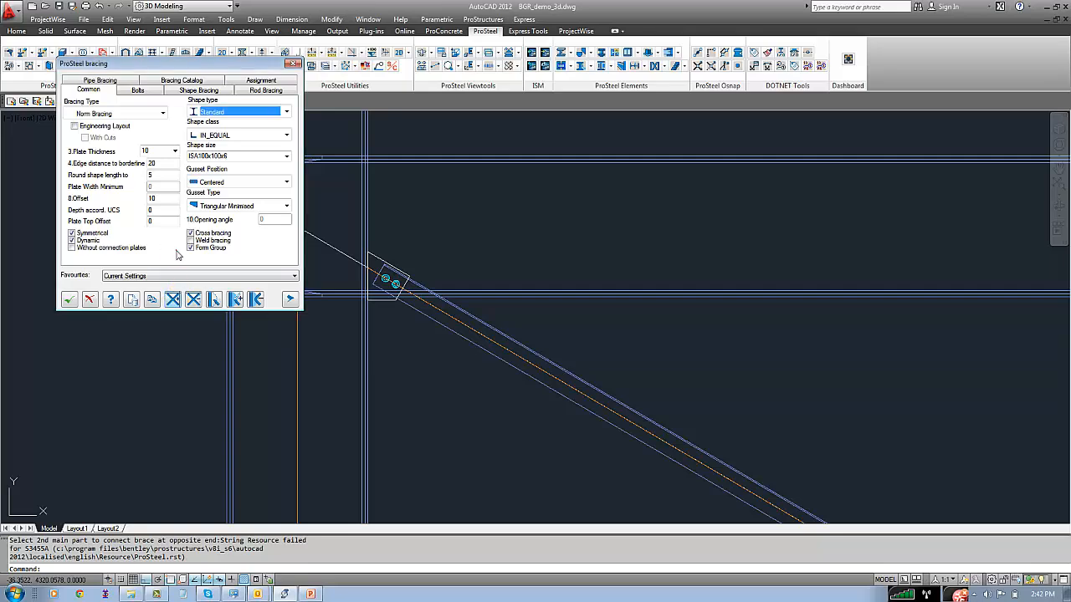
{"action": "left_click", "coordinate": [174, 300]}
{"action": "scroll", "coordinate": [452, 301], "scroll_direction": "up", "scroll_amount": 3}
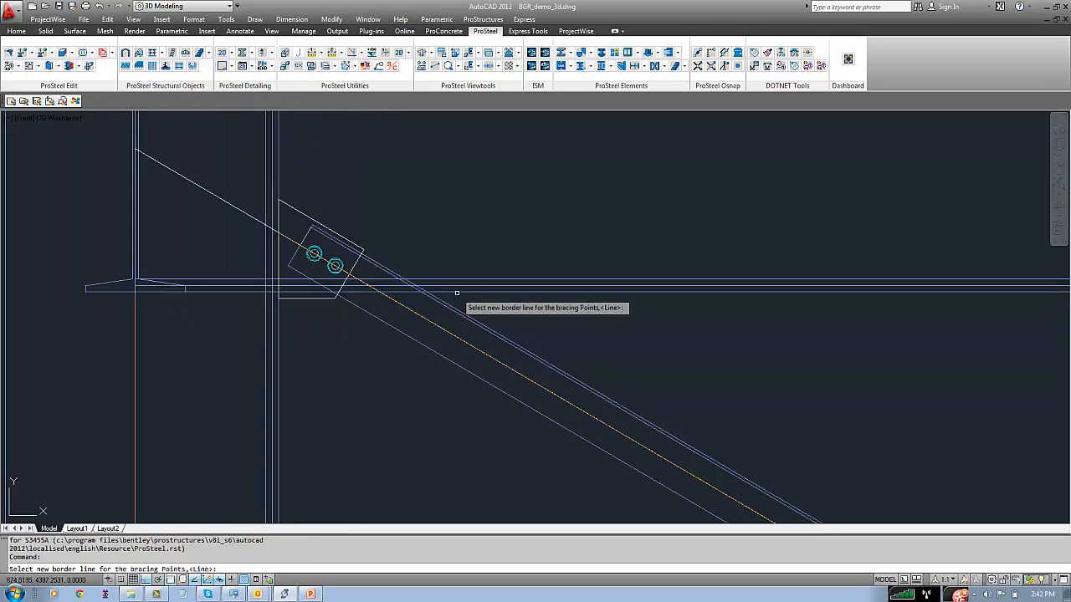
{"action": "left_click", "coordinate": [455, 291]}
{"action": "scroll", "coordinate": [524, 318], "scroll_direction": "down", "scroll_amount": 4}
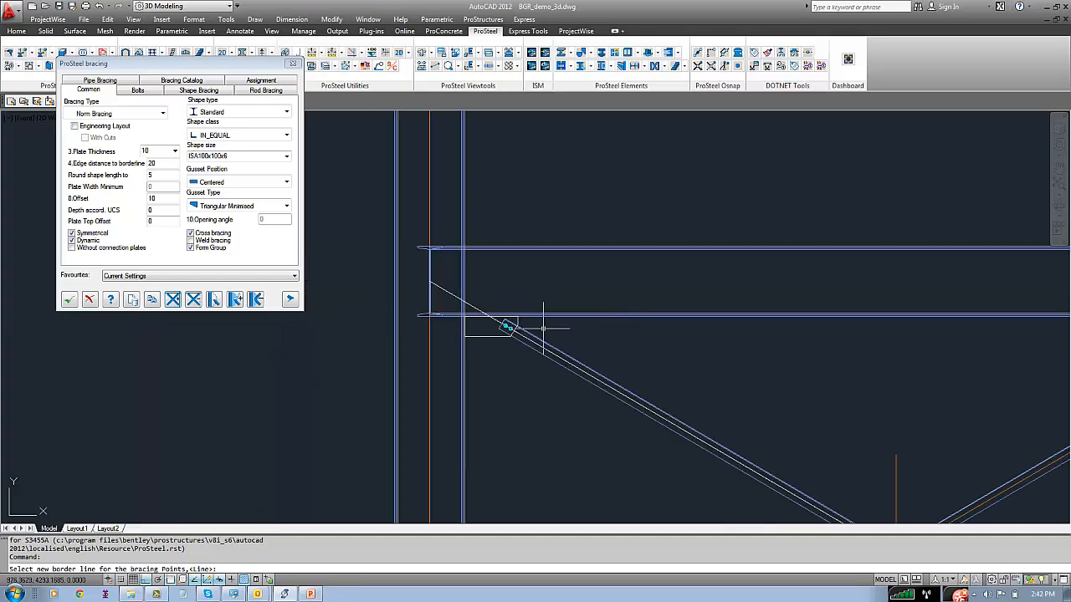
Check the gusset plates at the opposite upper corner and the column bases, and accept the bracing
{"action": "middle_click_drag", "start_coordinate": [652, 328], "coordinate": [86, 320]}
{"action": "scroll", "coordinate": [469, 317], "scroll_direction": "up", "scroll_amount": 5}
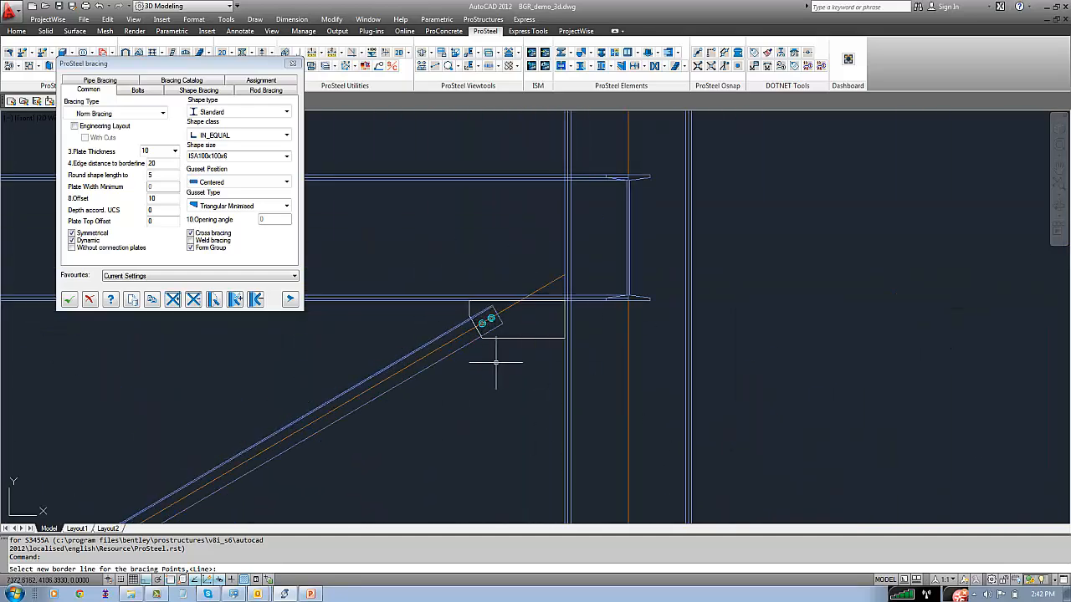
{"action": "scroll", "coordinate": [497, 363], "scroll_direction": "down", "scroll_amount": 4}
{"action": "middle_click_drag", "start_coordinate": [327, 441], "coordinate": [520, 193]}
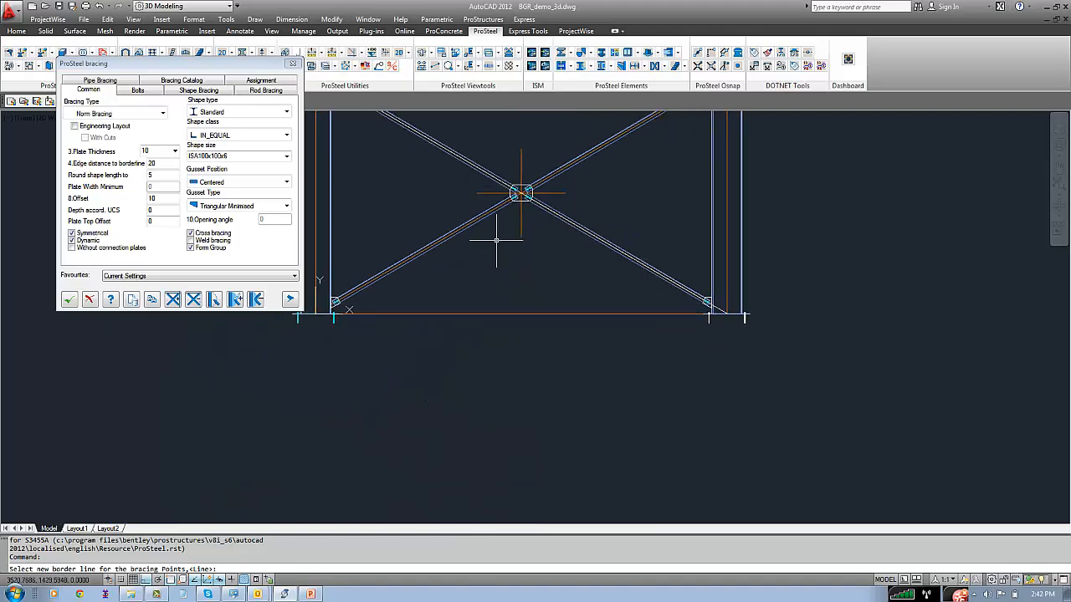
{"action": "left_click", "coordinate": [68, 299]}
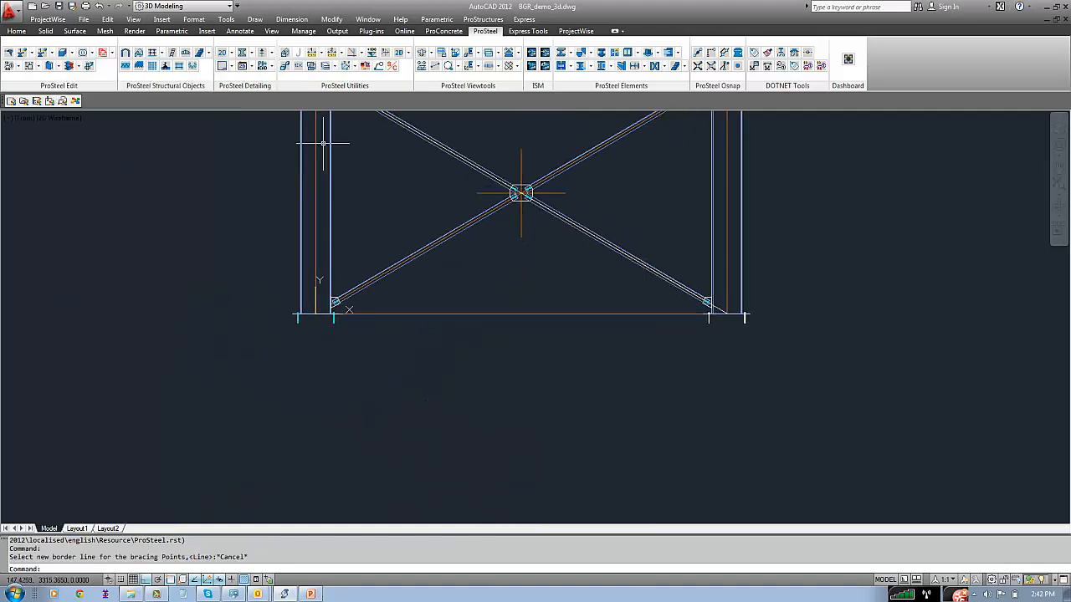
Return to the 3D view of the whole frame, examine the cross bracing and save the drawing
{"action": "left_click", "coordinate": [423, 52]}
{"action": "scroll", "coordinate": [425, 455], "scroll_direction": "up", "scroll_amount": 8}
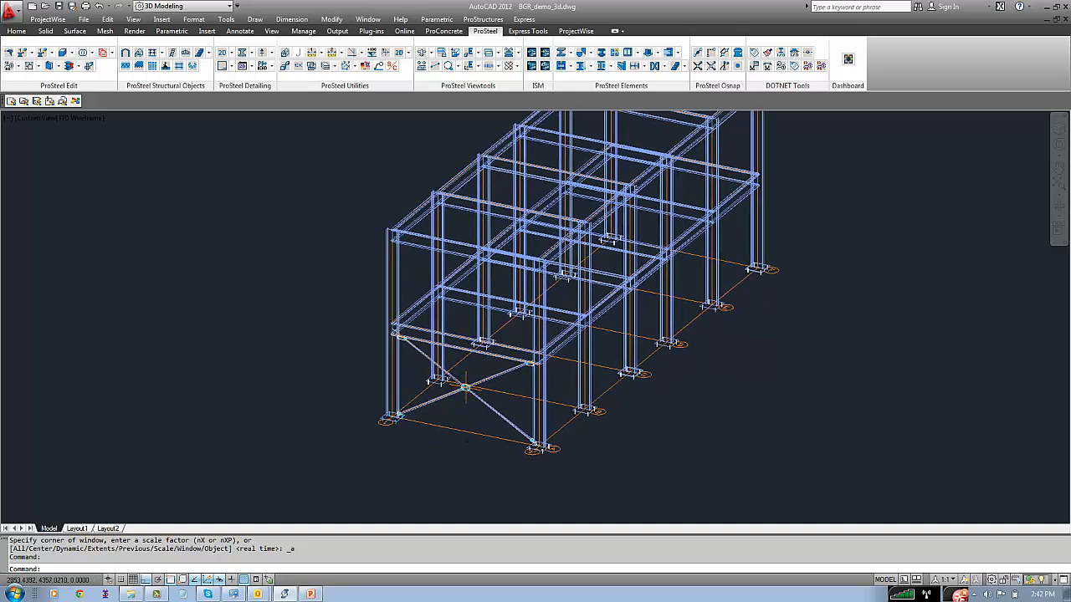
{"action": "key", "text": "ctrl+s"}
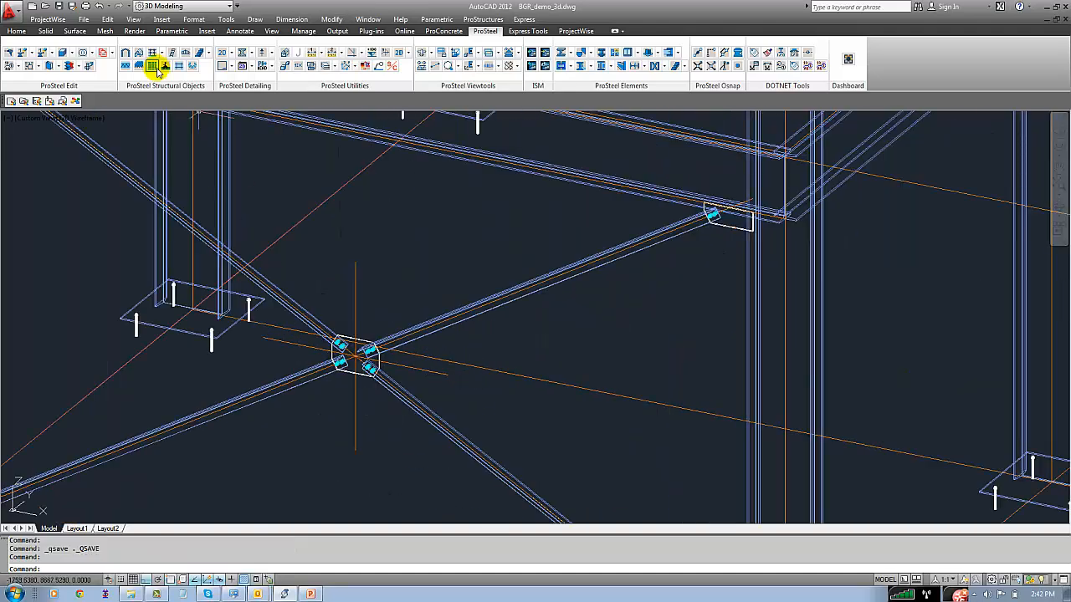
Apply the Realistic visual style and inspect the bracing's central gusset plate up close
{"action": "left_click", "coordinate": [132, 19]}
{"action": "mouse_move", "coordinate": [175, 267]}
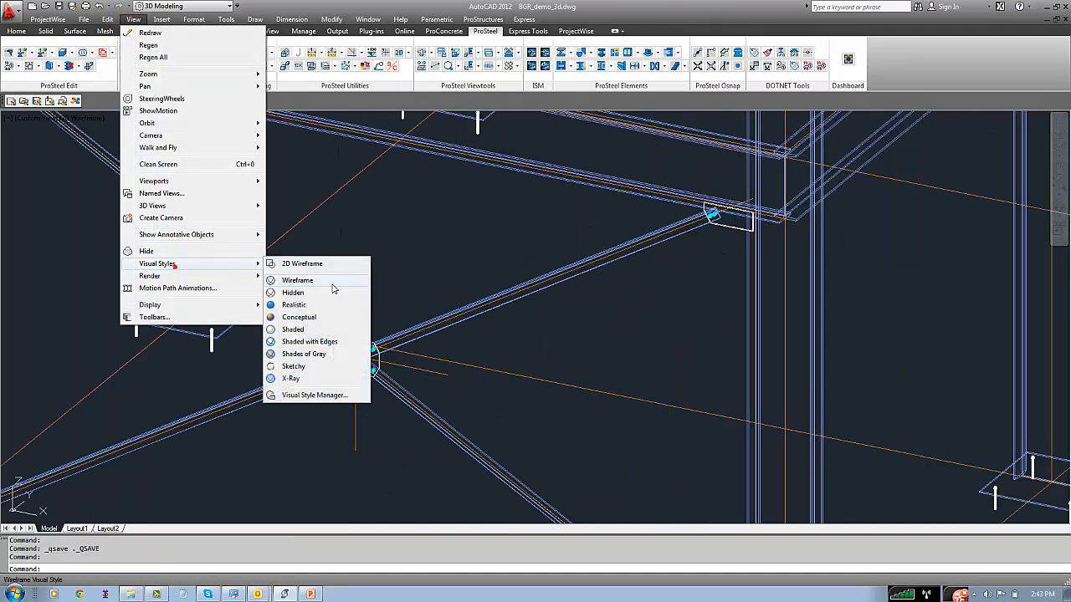
{"action": "left_click", "coordinate": [307, 305]}
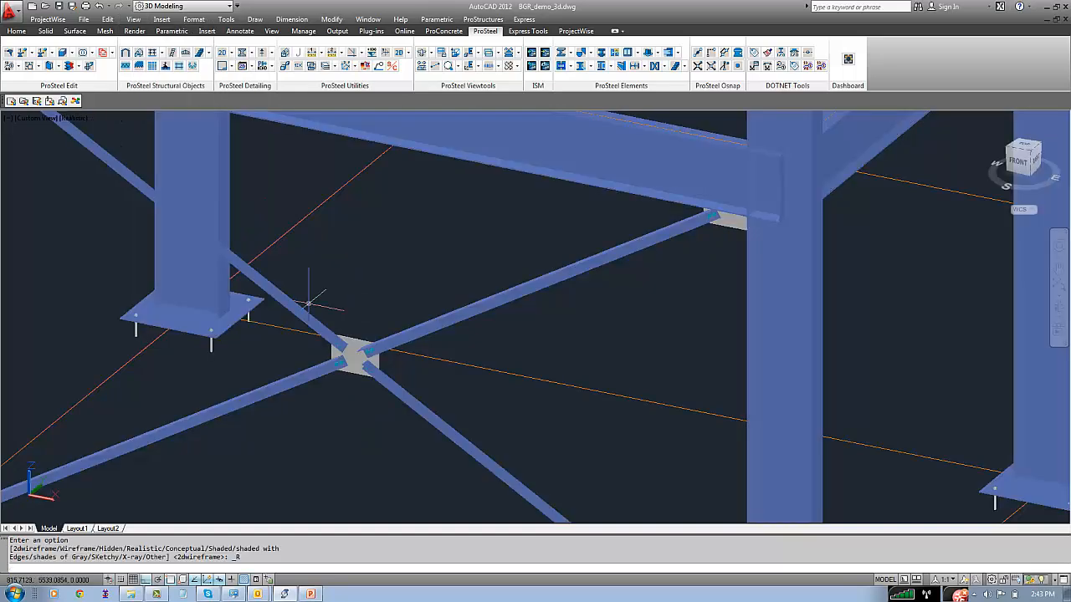
{"action": "scroll", "coordinate": [390, 363], "scroll_direction": "up", "scroll_amount": 5}
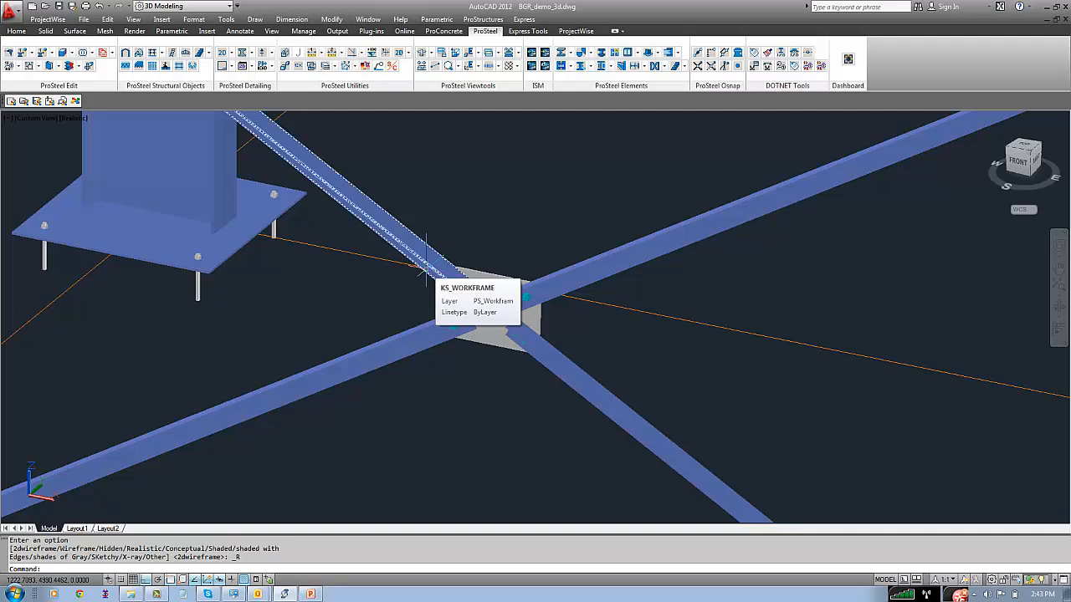
{"action": "scroll", "coordinate": [518, 383], "scroll_direction": "down", "scroll_amount": 2}
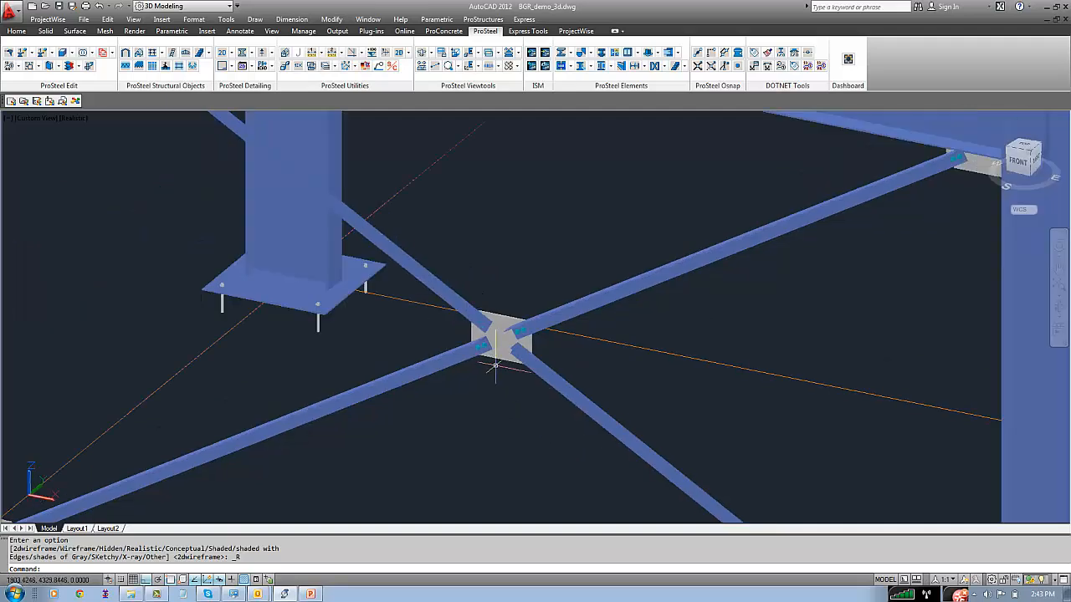
Switch the model to the 2D Wireframe visual style and open the front frame's cross bracing for editing
{"action": "scroll", "coordinate": [495, 365], "scroll_direction": "down", "scroll_amount": 4}
{"action": "scroll", "coordinate": [490, 337], "scroll_direction": "up", "scroll_amount": 3}
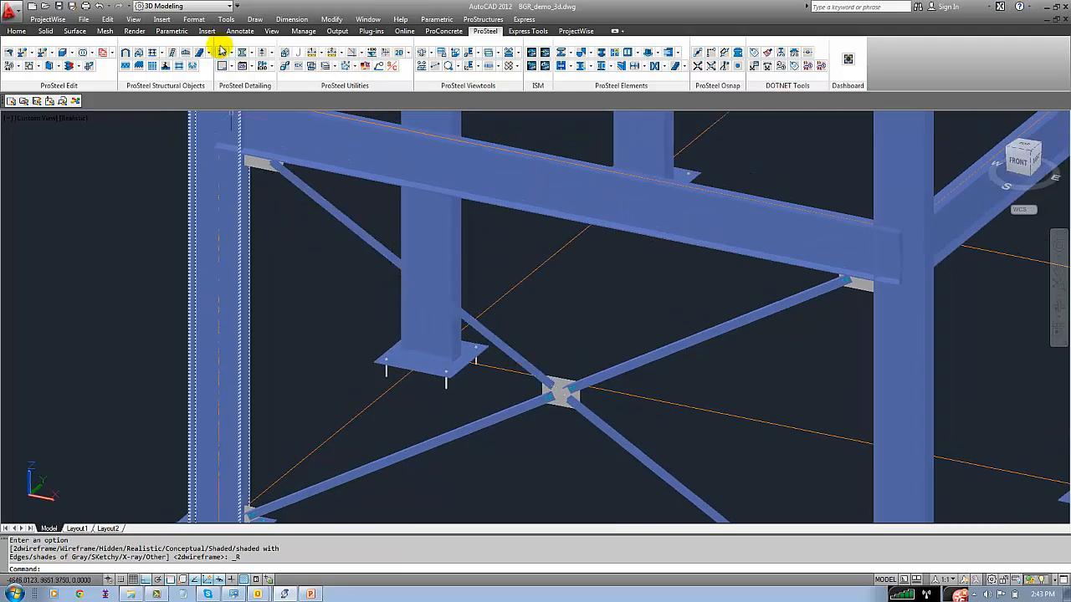
{"action": "left_click", "coordinate": [133, 19]}
{"action": "mouse_move", "coordinate": [210, 265]}
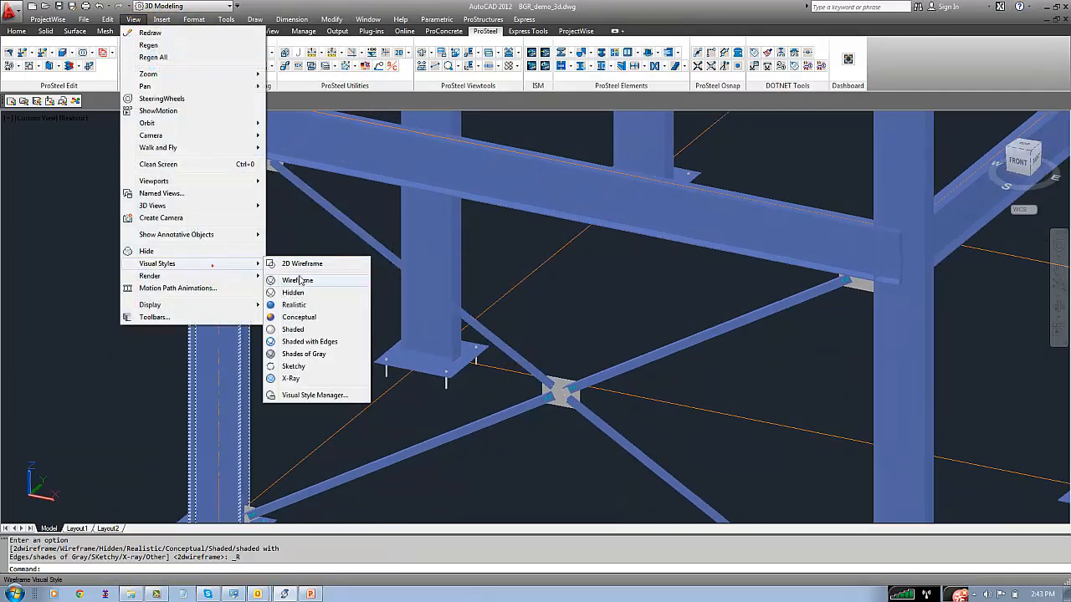
{"action": "left_click", "coordinate": [294, 265]}
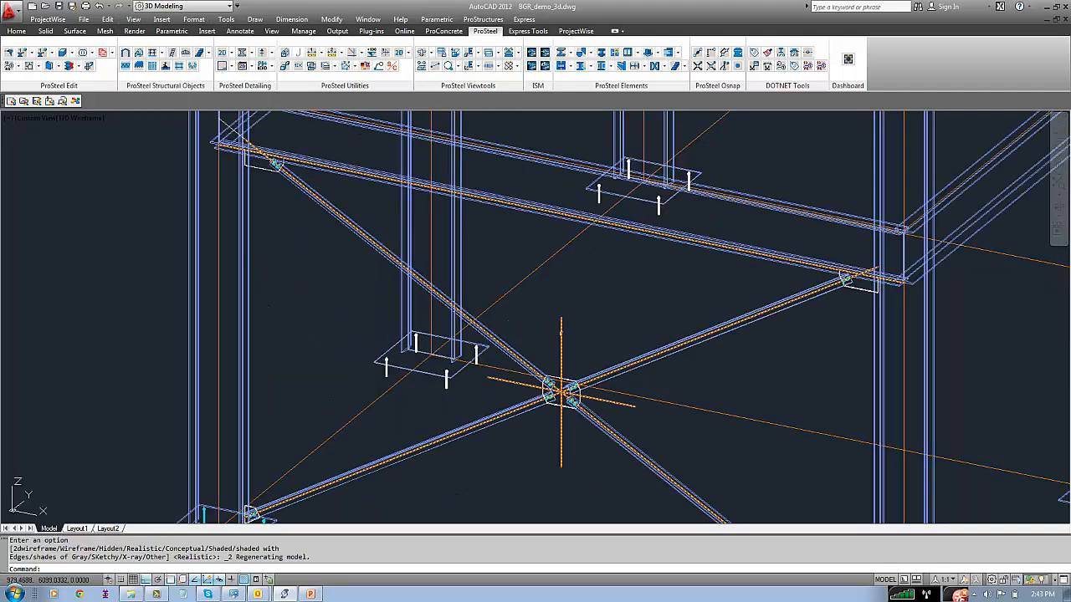
{"action": "double_click", "coordinate": [561, 334]}
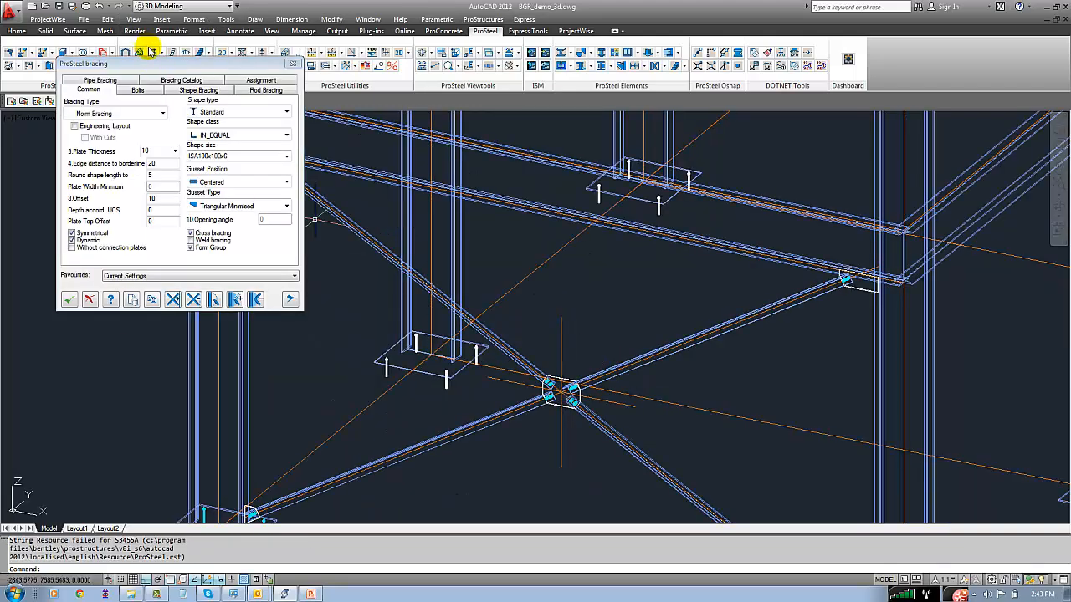
{"action": "left_click_drag", "start_coordinate": [162, 67], "coordinate": [107, 144]}
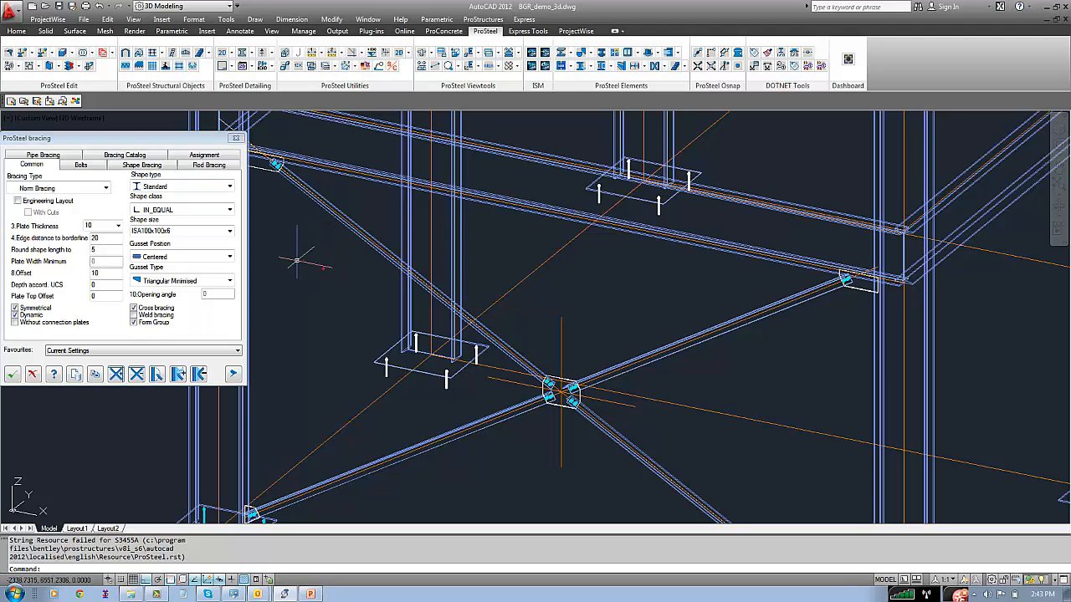
Apply the Realistic visual style with the bracing settings still open, keeping the dialog clear of the central gusset plate
{"action": "left_click", "coordinate": [133, 19]}
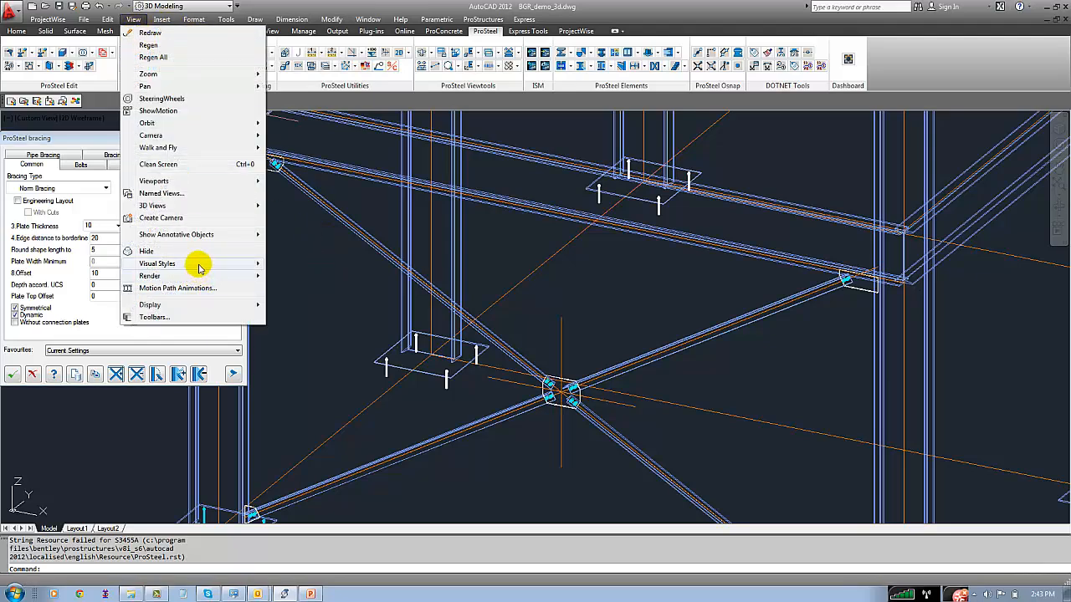
{"action": "mouse_move", "coordinate": [201, 265]}
{"action": "left_click", "coordinate": [291, 304]}
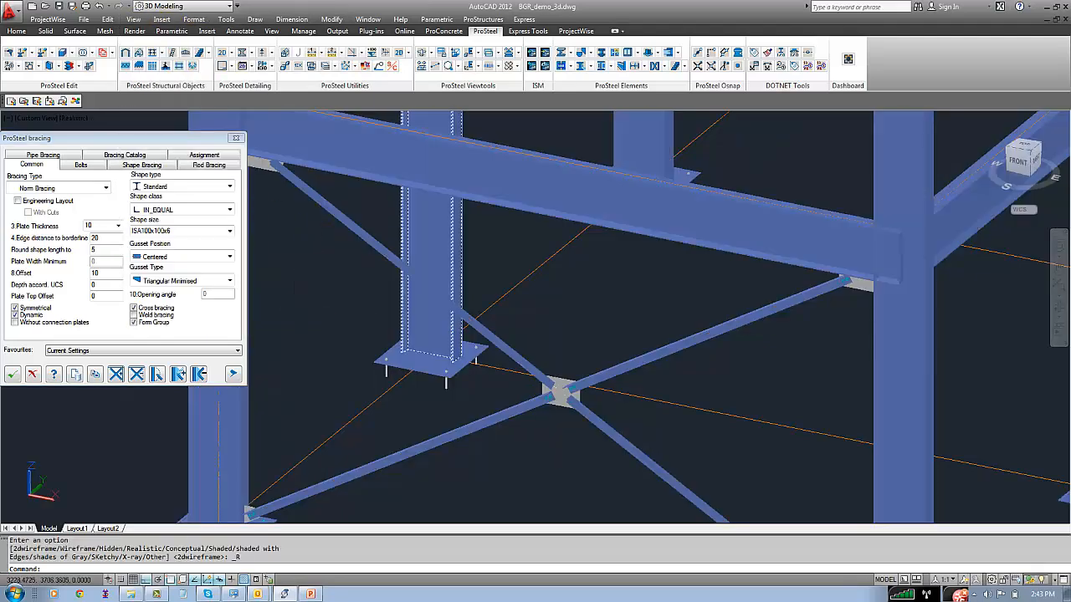
{"action": "middle_click_drag", "start_coordinate": [574, 418], "coordinate": [616, 382]}
{"action": "left_click_drag", "start_coordinate": [184, 140], "coordinate": [360, 143]}
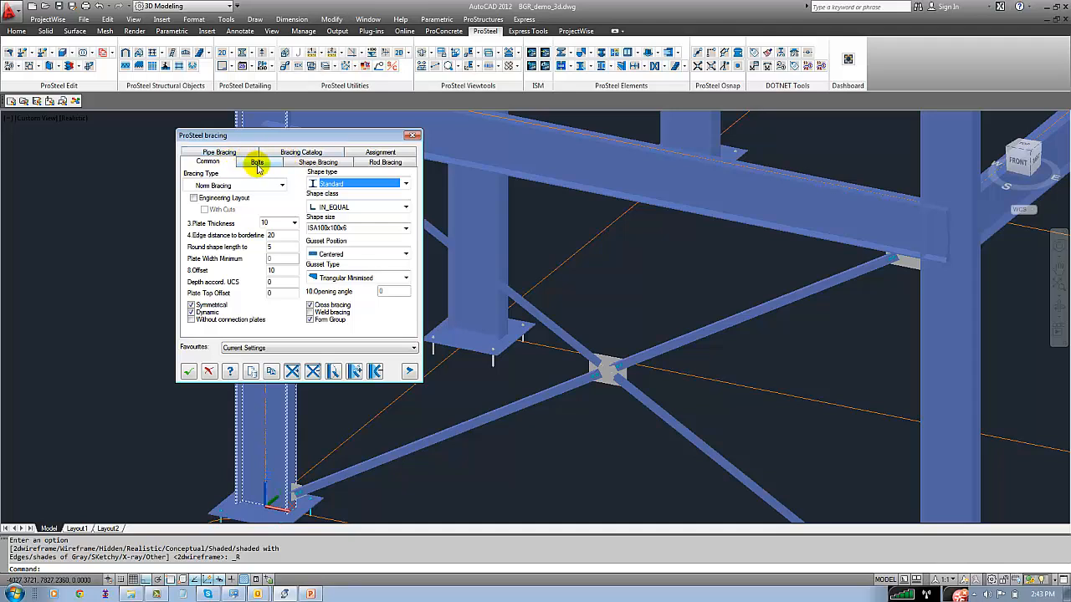
Try the Back and Double shape positions for the cross bracing and inspect the central gusset plate
{"action": "left_click", "coordinate": [352, 164]}
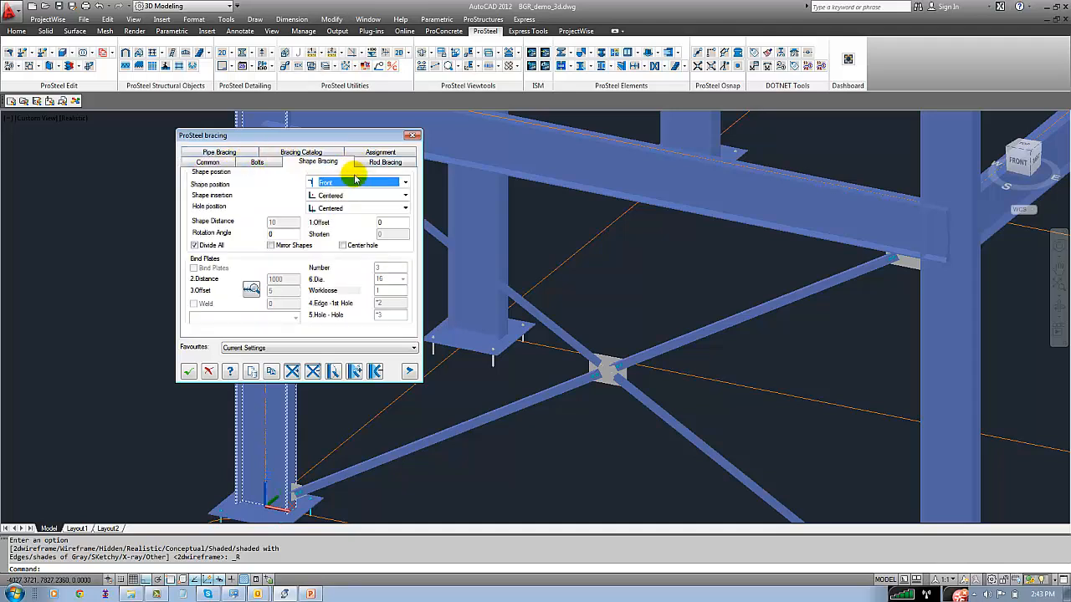
{"action": "left_click", "coordinate": [358, 182]}
{"action": "left_click", "coordinate": [325, 205]}
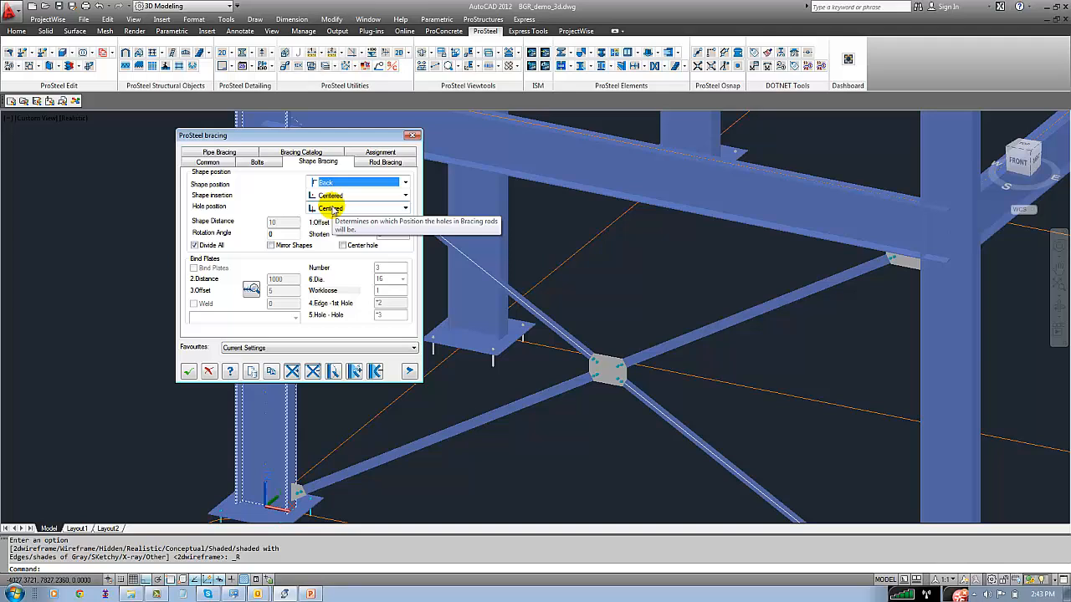
{"action": "left_click", "coordinate": [405, 181]}
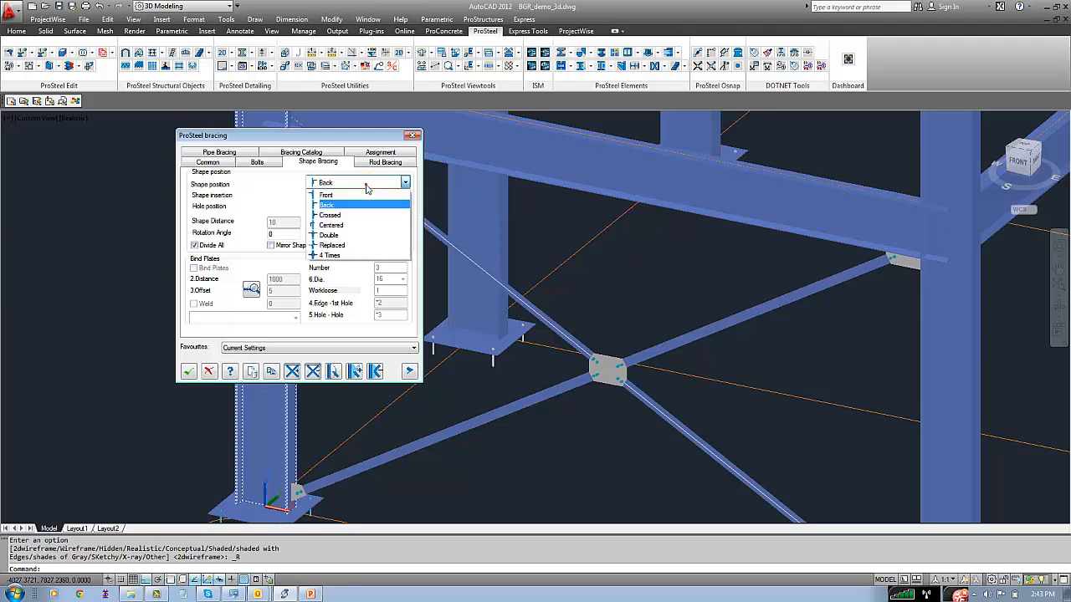
{"action": "left_click", "coordinate": [338, 236]}
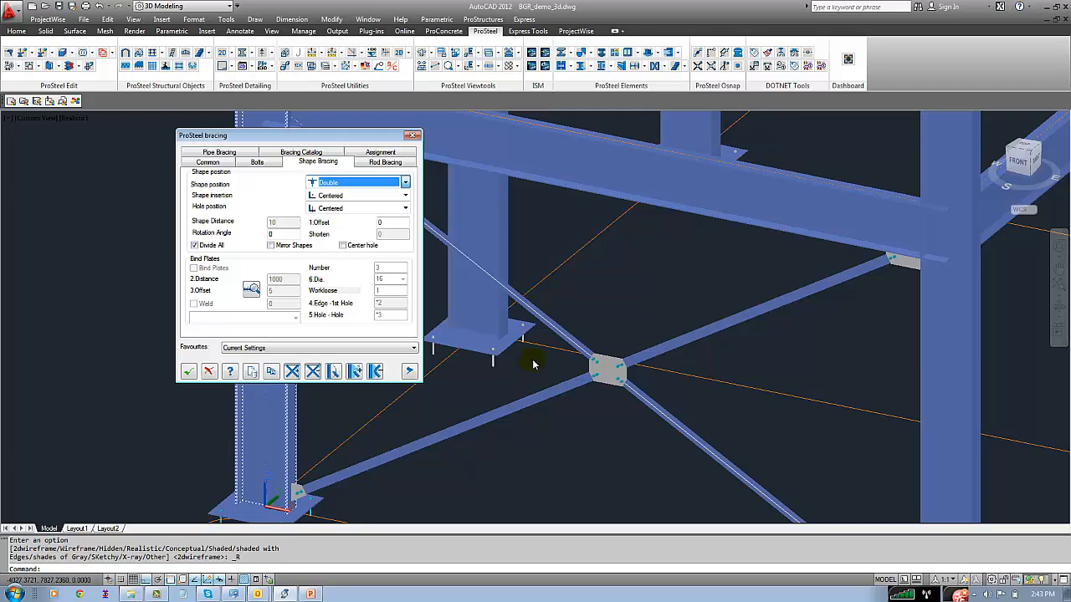
{"action": "scroll", "coordinate": [619, 368], "scroll_direction": "up", "scroll_amount": 5}
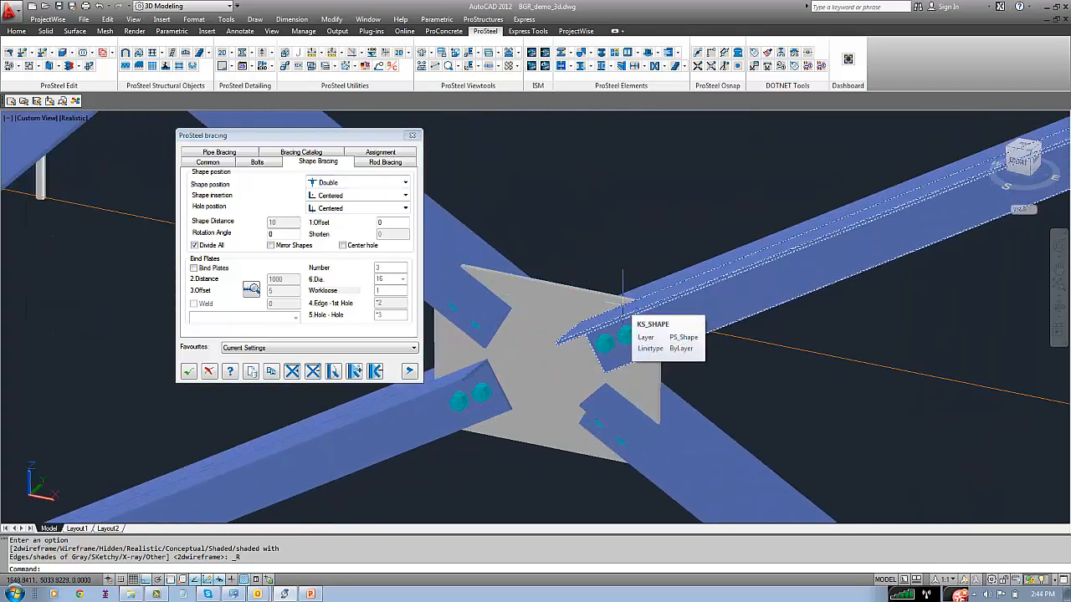
Try the Replaced shape position for the bracing and examine the paired angles around the central gusset plate
{"action": "left_click", "coordinate": [404, 183]}
{"action": "left_click", "coordinate": [350, 245]}
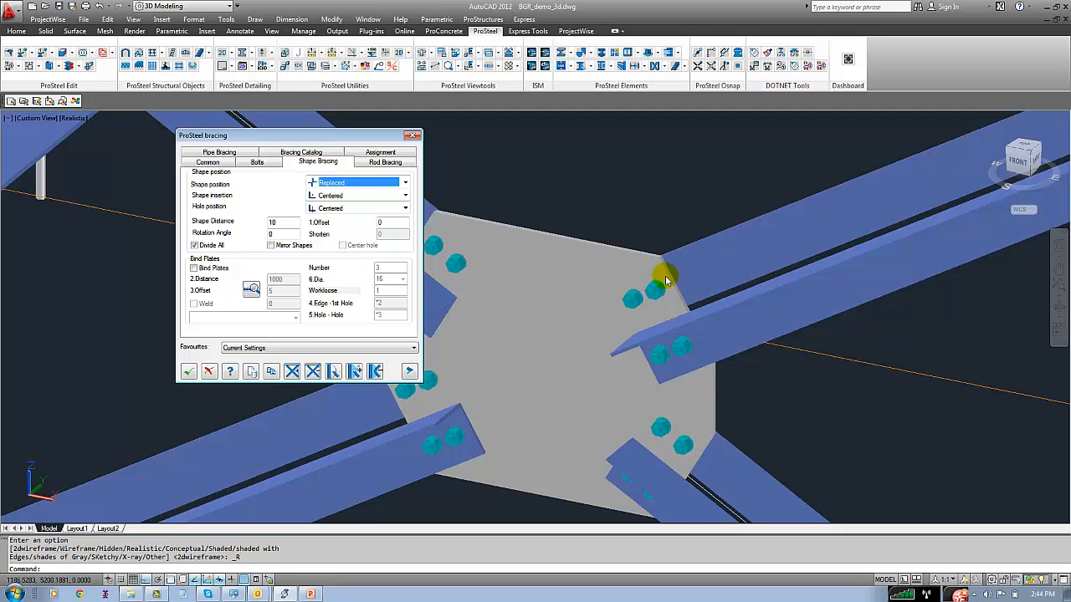
{"action": "left_click", "coordinate": [595, 155]}
{"action": "scroll", "coordinate": [575, 251], "scroll_direction": "down", "scroll_amount": 5}
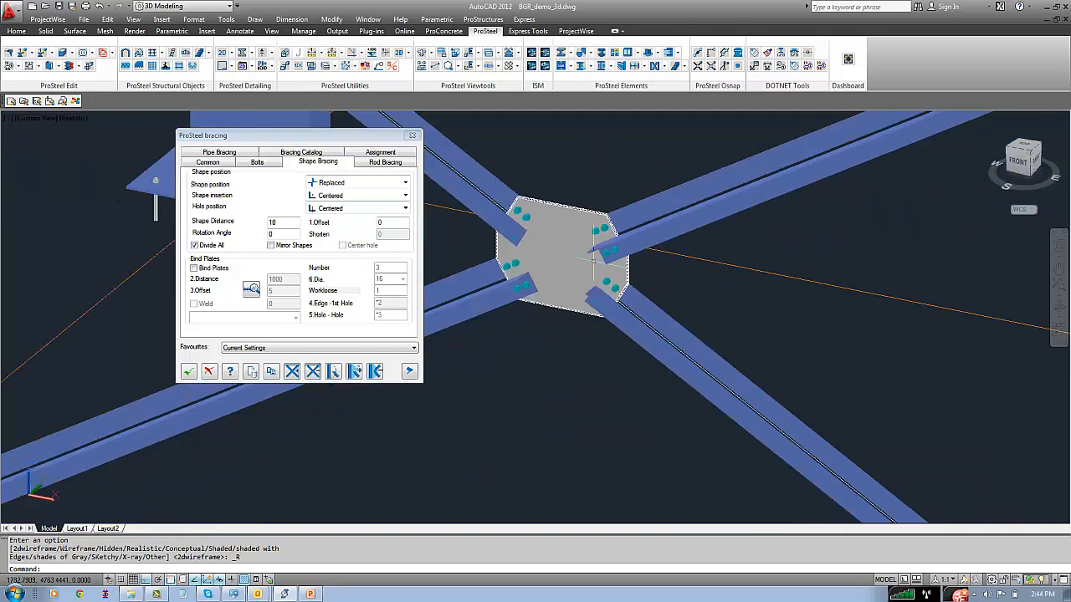
{"action": "scroll", "coordinate": [575, 268], "scroll_direction": "down", "scroll_amount": 3}
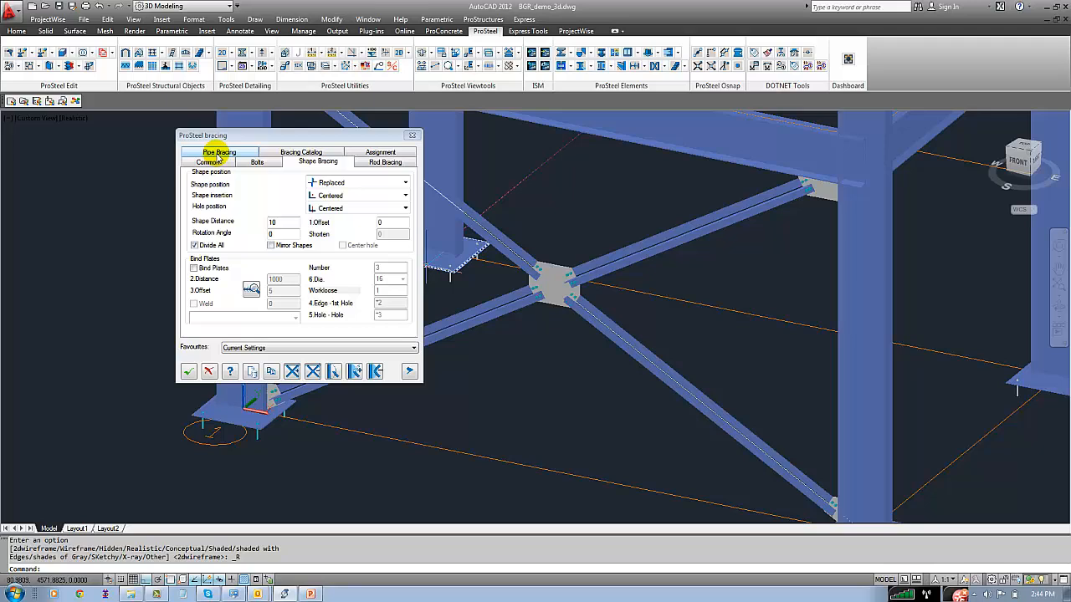
Set the bracing's shape position to Front, accept the bracing settings and save the drawing
{"action": "left_click", "coordinate": [343, 182]}
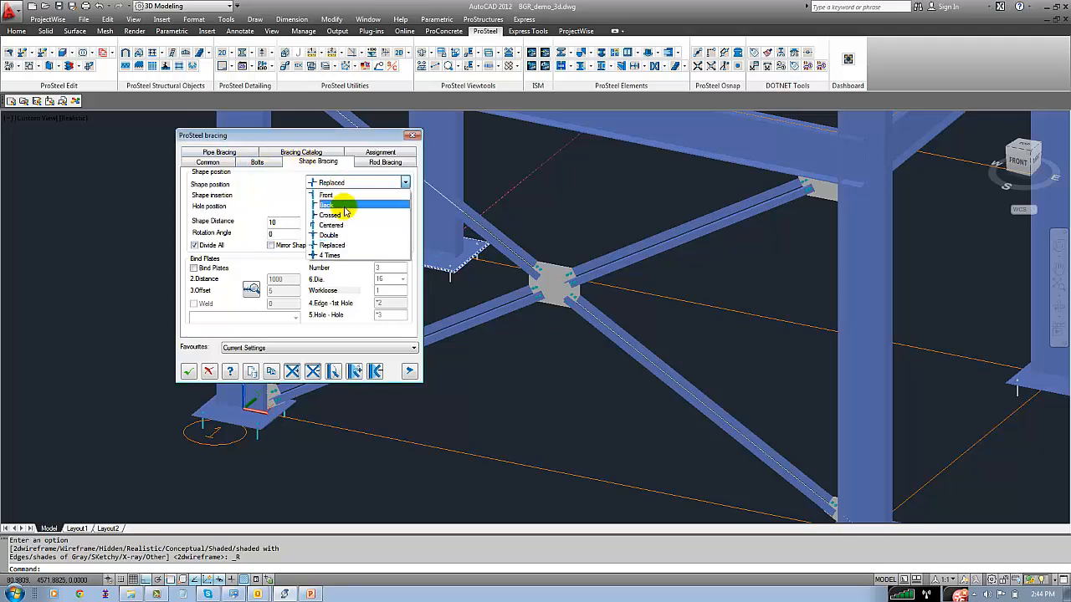
{"action": "left_click", "coordinate": [342, 195]}
{"action": "left_click", "coordinate": [188, 372]}
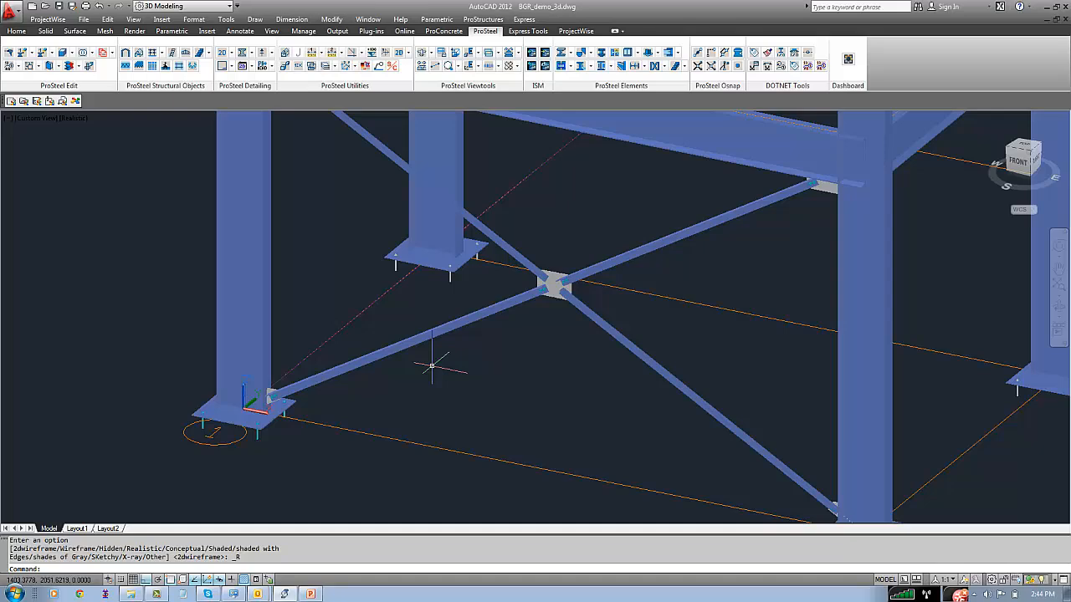
{"action": "key", "text": "ctrl+s"}
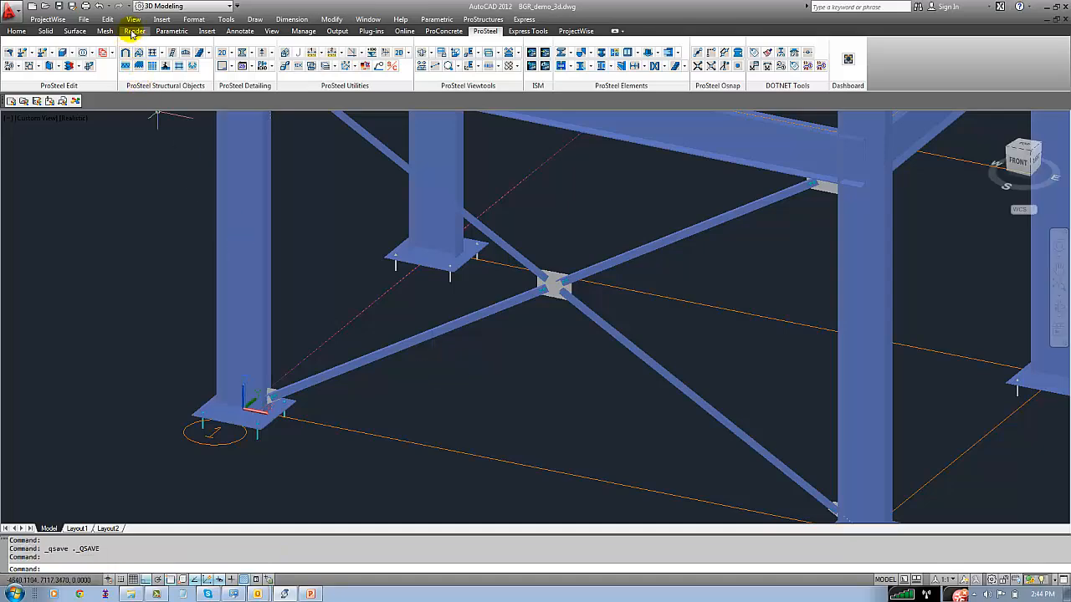
Switch the model to the 2D Wireframe visual style and bring the front frame's upper bracing corner into view
{"action": "left_click", "coordinate": [133, 19]}
{"action": "left_click", "coordinate": [310, 263]}
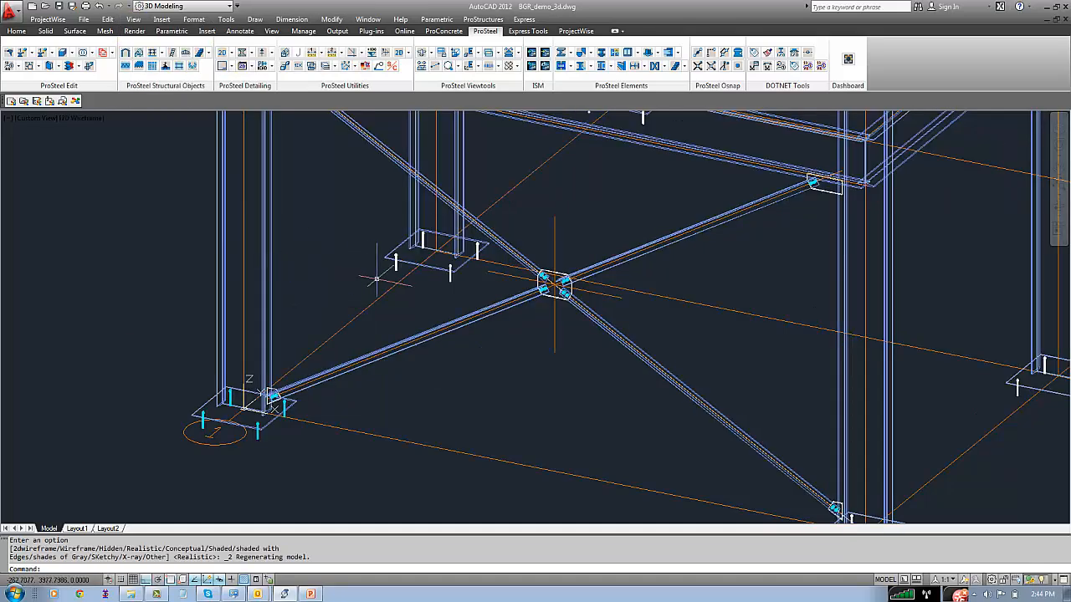
{"action": "scroll", "coordinate": [376, 308], "scroll_direction": "down", "scroll_amount": 3}
{"action": "middle_click_drag", "start_coordinate": [376, 308], "coordinate": [376, 352]}
{"action": "scroll", "coordinate": [325, 283], "scroll_direction": "up", "scroll_amount": 3}
{"action": "middle_click_drag", "start_coordinate": [351, 247], "coordinate": [349, 284]}
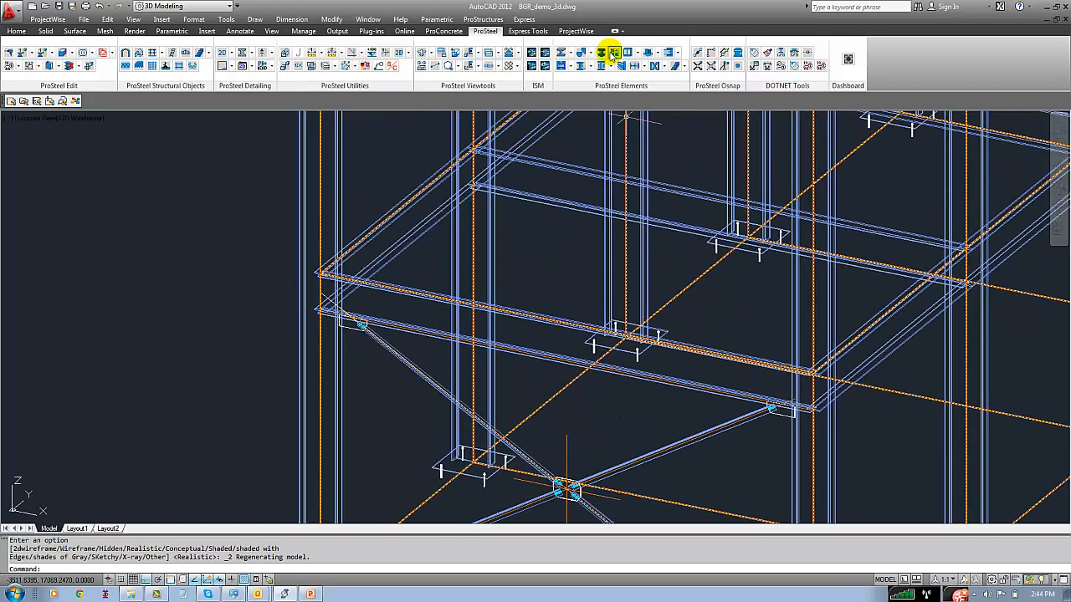
Insert an endplate connection from the ConnectionCenter between the lower front beam and its supporting corner column
{"action": "left_click", "coordinate": [483, 19]}
{"action": "mouse_move", "coordinate": [509, 89]}
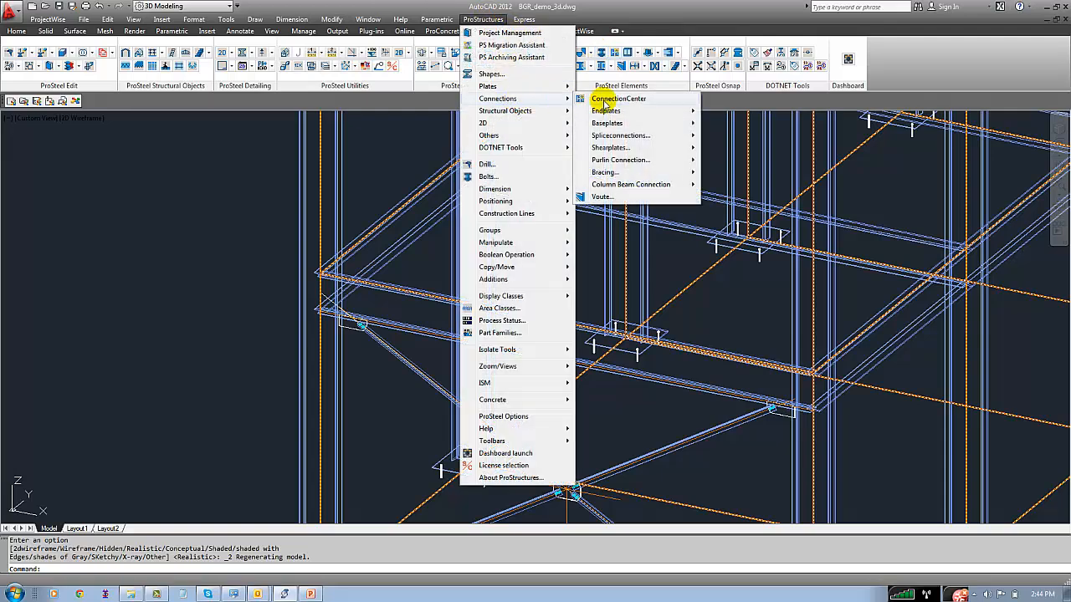
{"action": "left_click", "coordinate": [605, 104]}
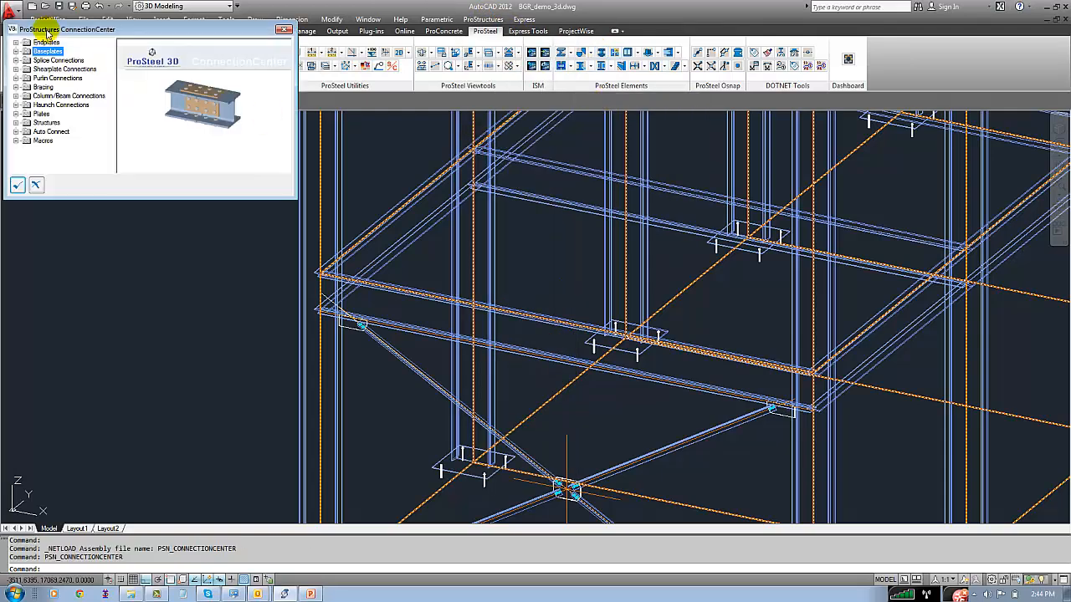
{"action": "double_click", "coordinate": [47, 42]}
{"action": "double_click", "coordinate": [54, 52]}
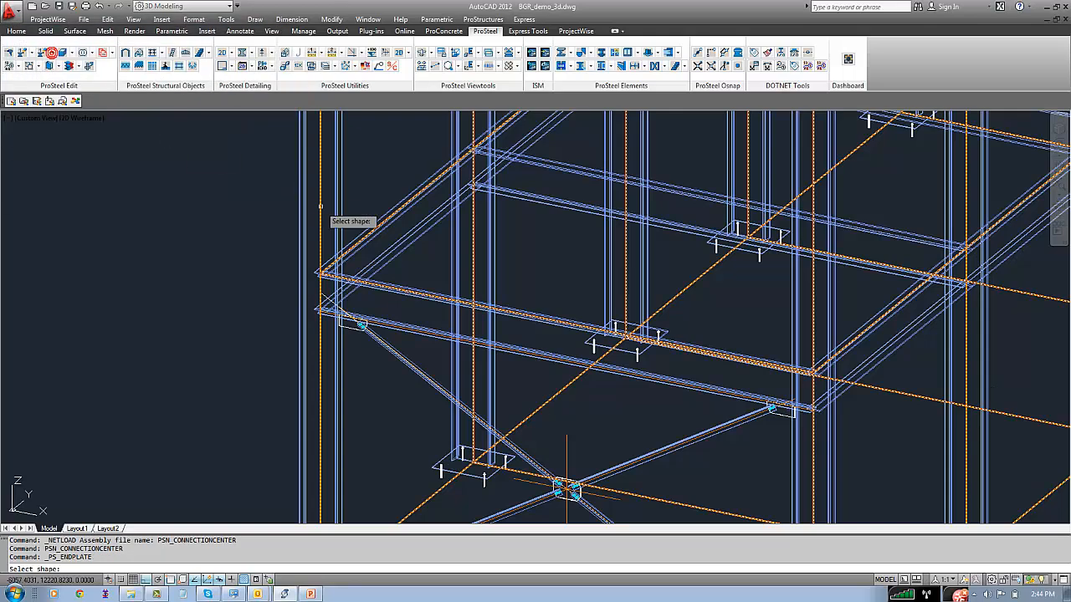
{"action": "left_click", "coordinate": [395, 328]}
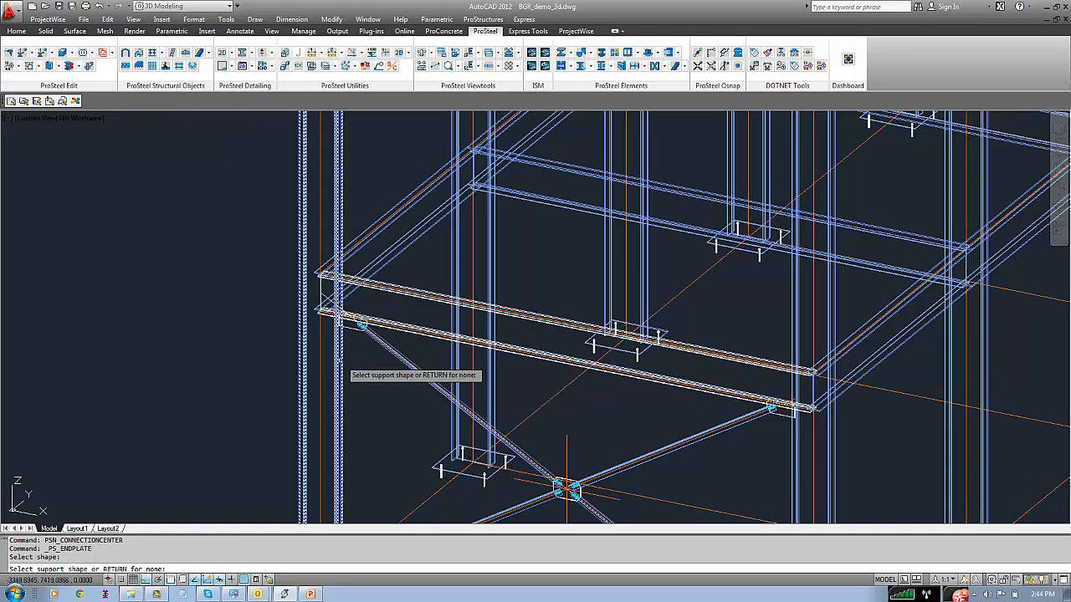
{"action": "left_click", "coordinate": [338, 351]}
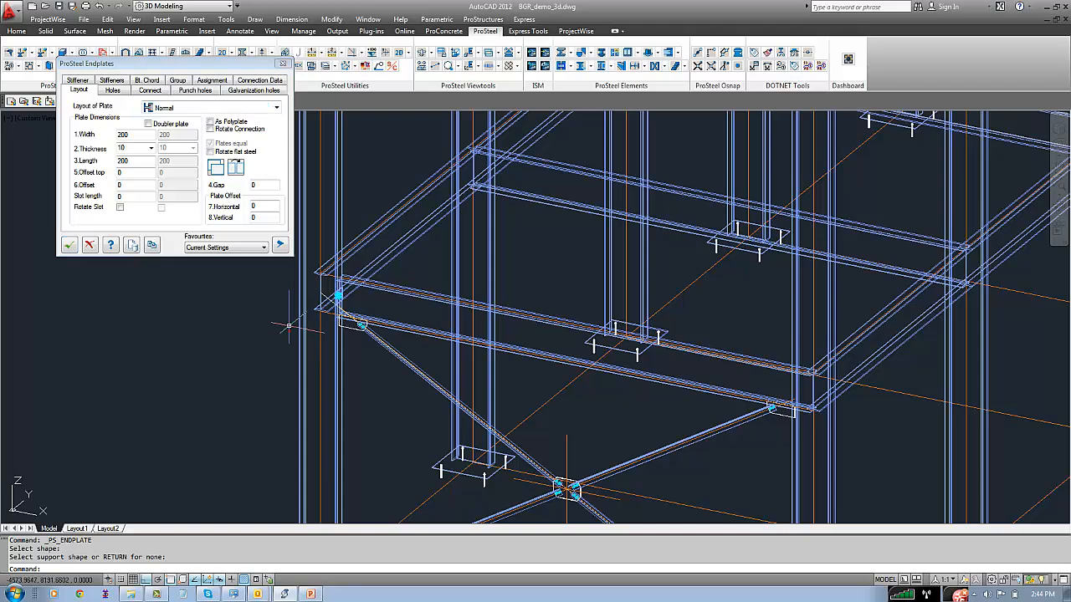
Set the endplate's width to 0 and inspect the plate at the beam end
{"action": "scroll", "coordinate": [318, 310], "scroll_direction": "up", "scroll_amount": 5}
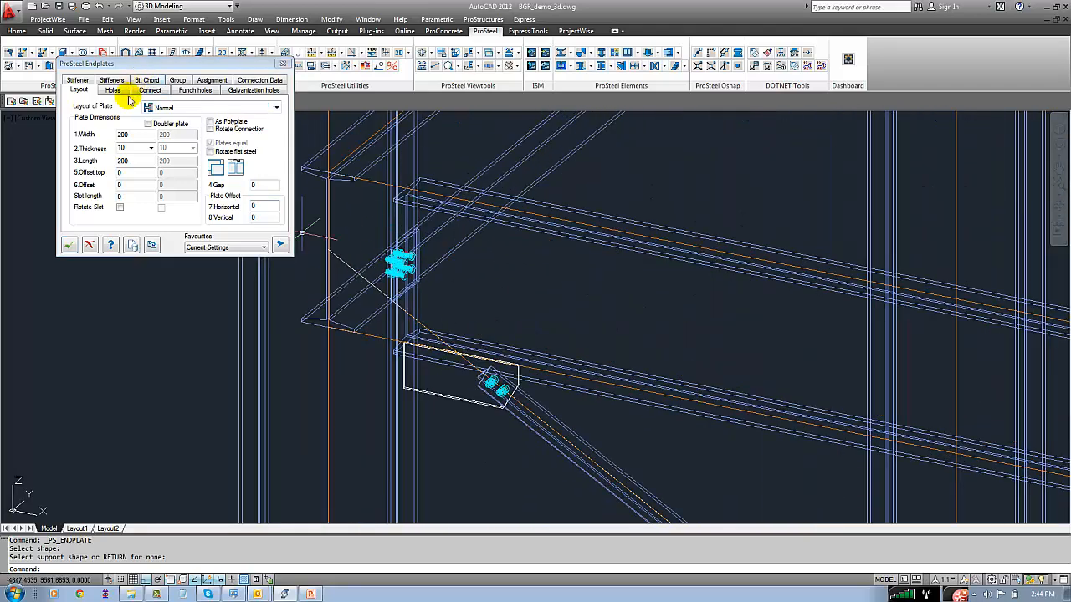
{"action": "double_click", "coordinate": [123, 135]}
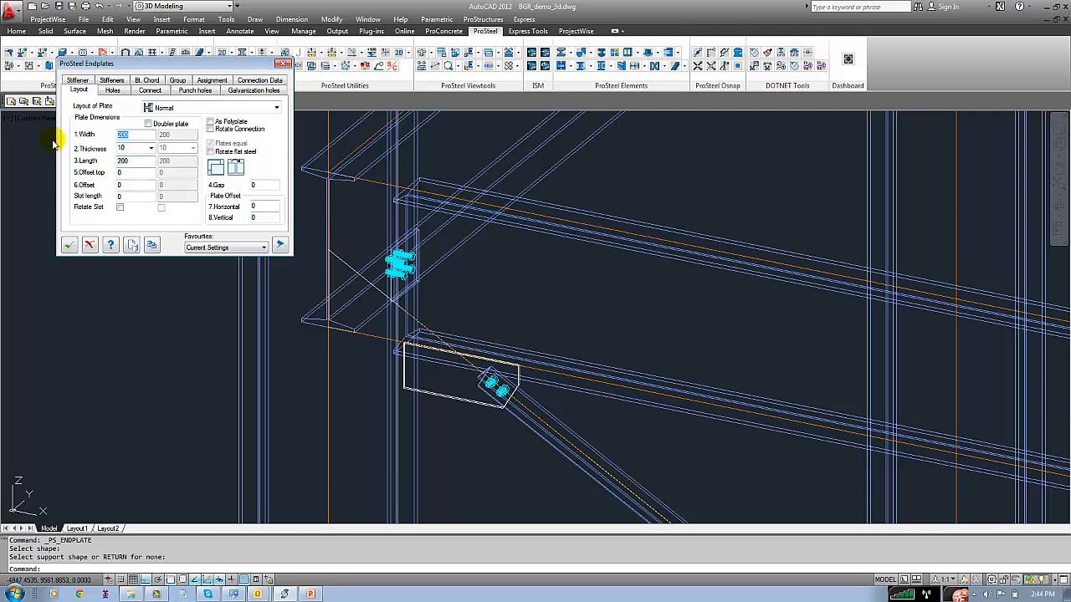
{"action": "type", "text": "0"}
{"action": "double_click", "coordinate": [134, 161]}
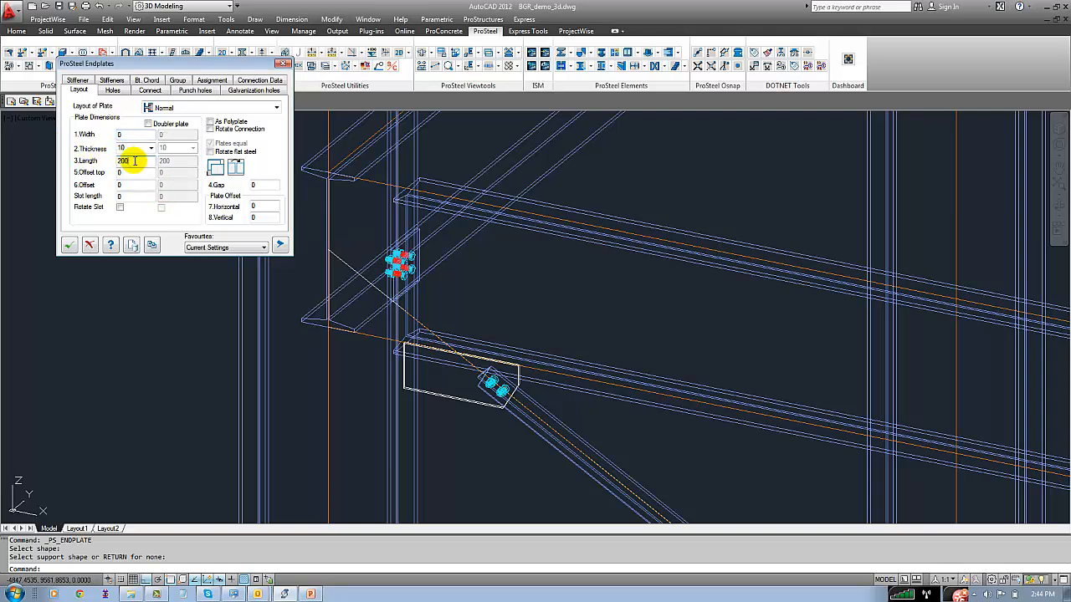
{"action": "left_click", "coordinate": [398, 284]}
{"action": "scroll", "coordinate": [404, 208], "scroll_direction": "up", "scroll_amount": 4}
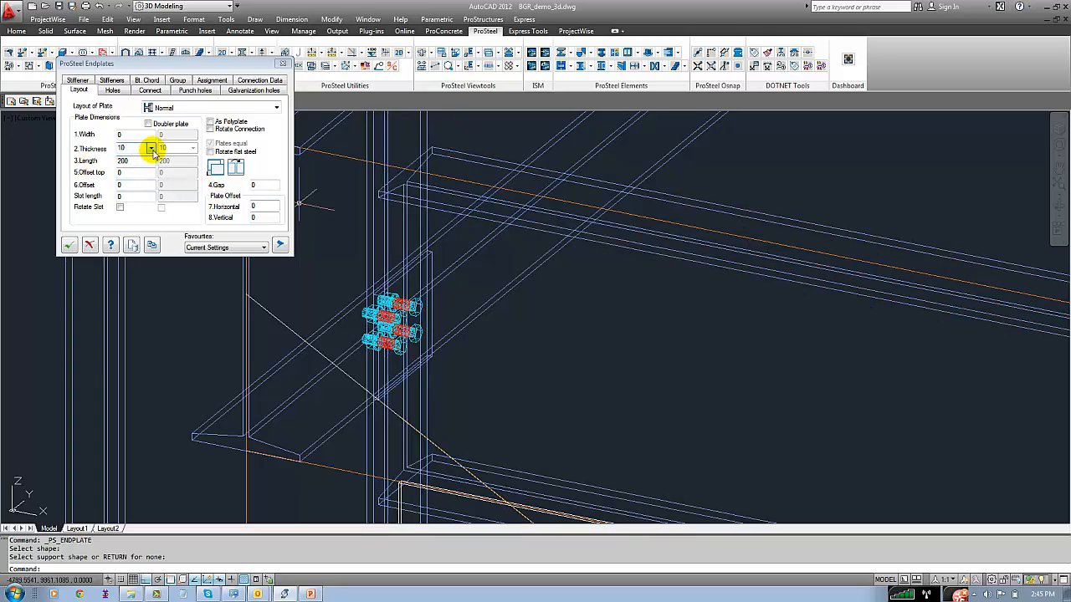
Enable the doubler plate for the endplate connection and set the plate width to 200
{"action": "left_click", "coordinate": [148, 124]}
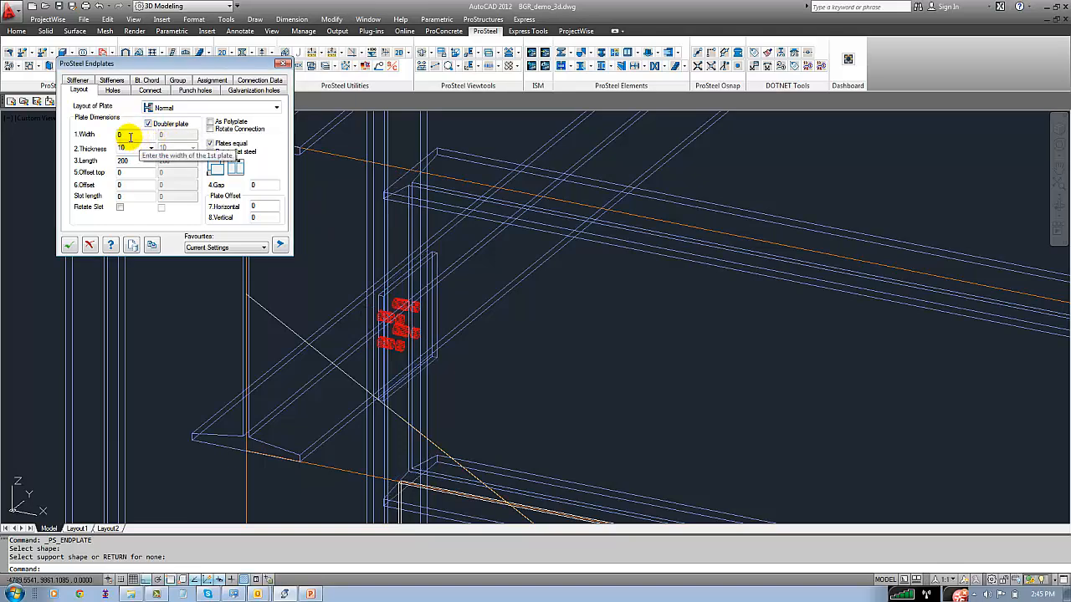
{"action": "double_click", "coordinate": [128, 135]}
{"action": "left_click", "coordinate": [152, 148]}
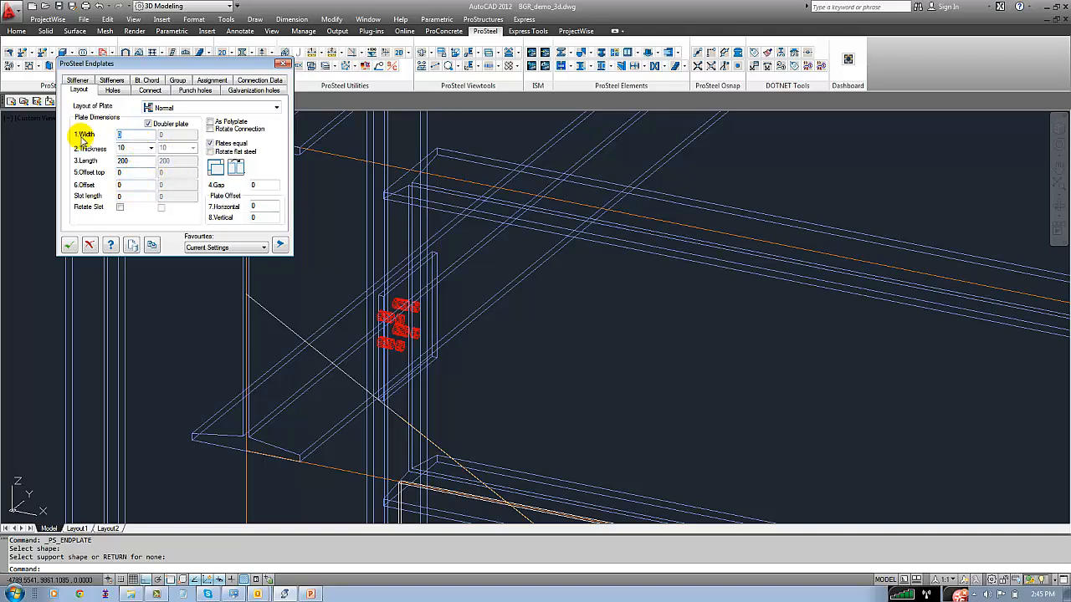
{"action": "type", "text": "200"}
{"action": "left_click", "coordinate": [140, 160]}
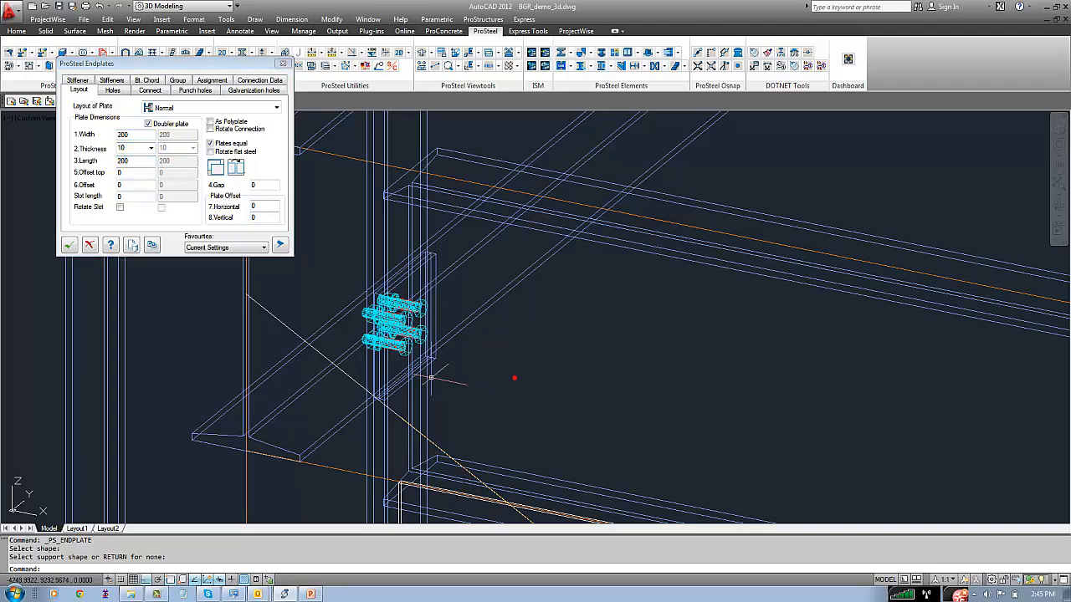
{"action": "scroll", "coordinate": [376, 380], "scroll_direction": "up", "scroll_amount": 3}
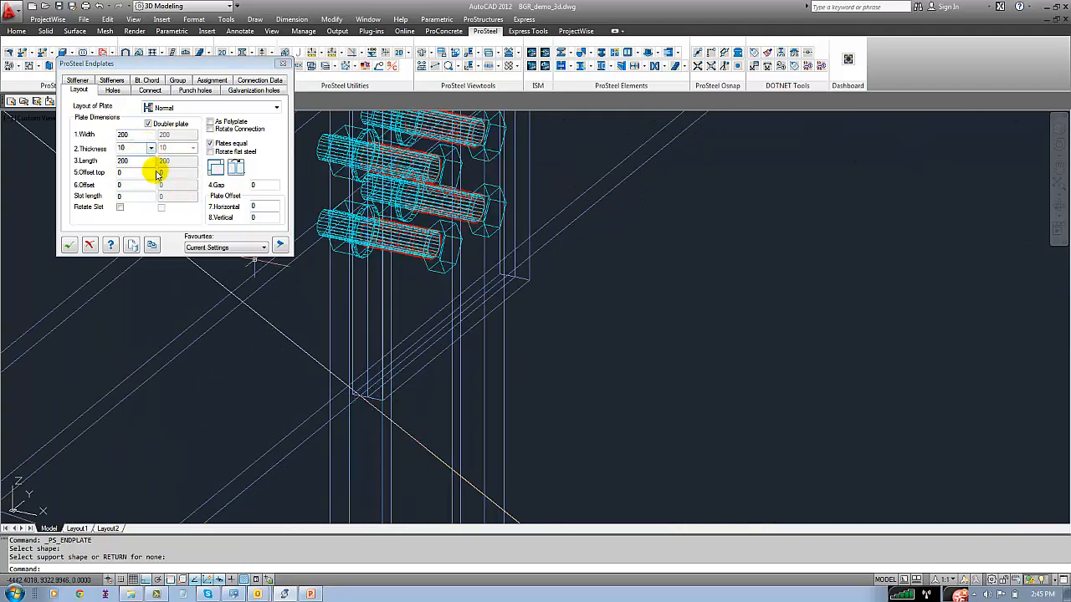
Set the number of vertical holes in the endplate to 6
{"action": "scroll", "coordinate": [420, 403], "scroll_direction": "down", "scroll_amount": 3}
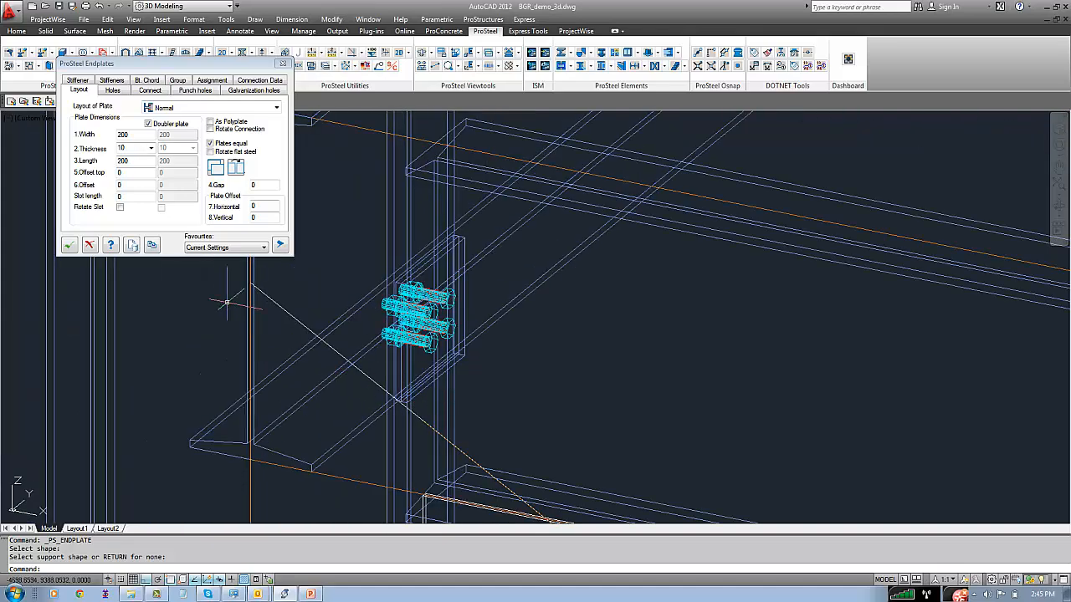
{"action": "left_click", "coordinate": [112, 90]}
{"action": "left_click", "coordinate": [144, 131]}
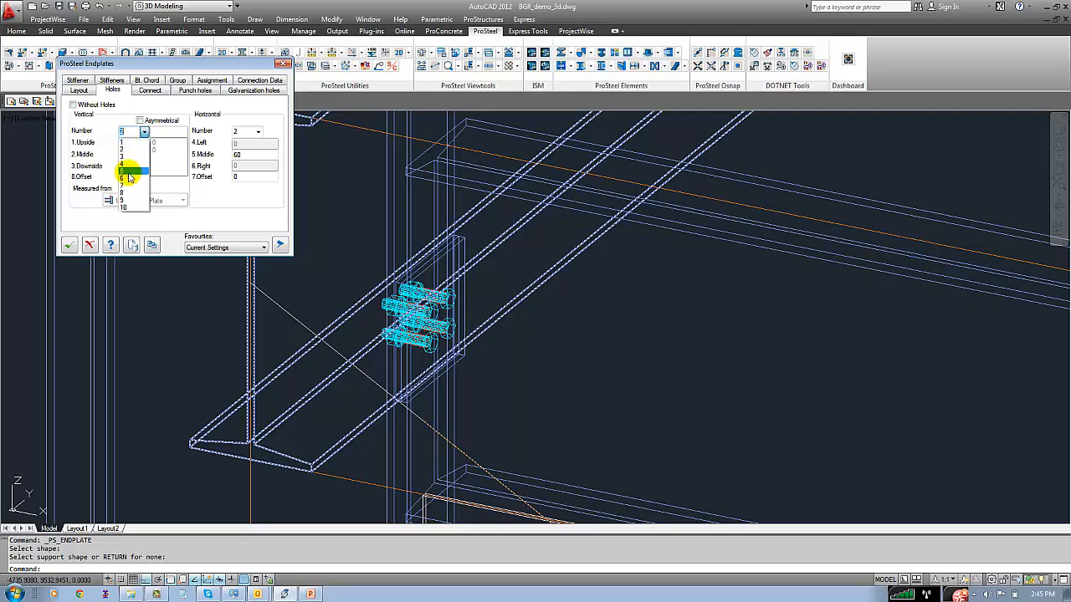
{"action": "left_click", "coordinate": [127, 177]}
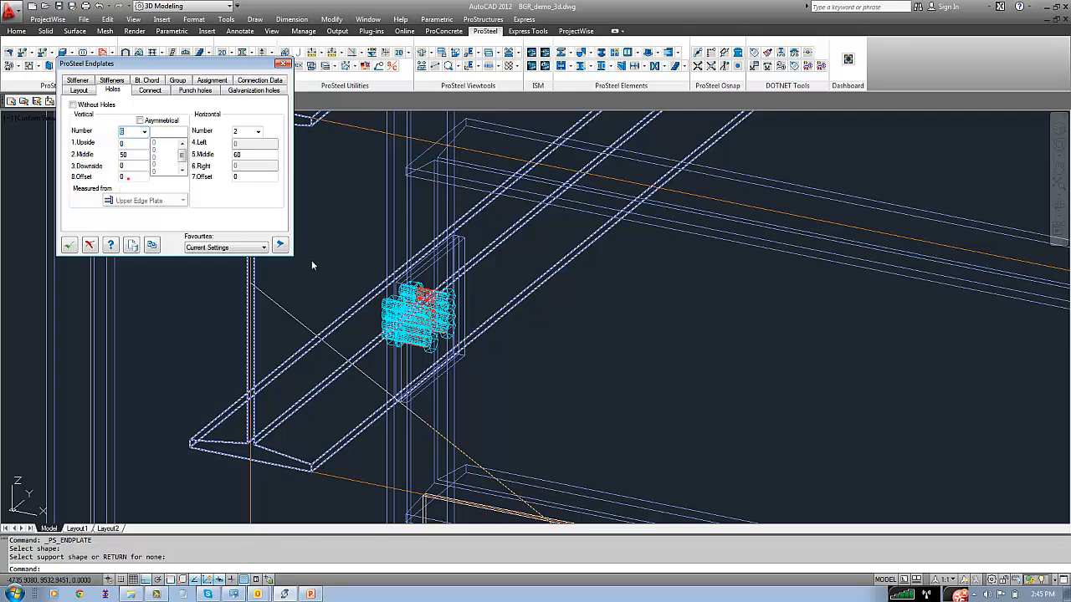
Size the endplate from the front beam's shape, giving a width of 210 and a length of 600
{"action": "left_click", "coordinate": [80, 91]}
{"action": "left_click", "coordinate": [217, 168]}
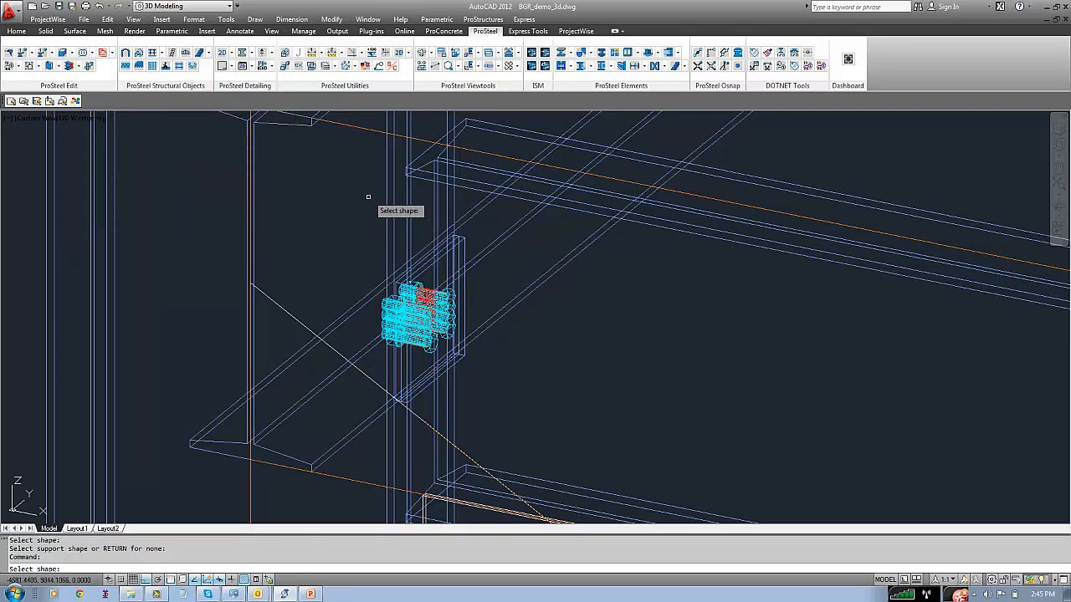
{"action": "left_click", "coordinate": [420, 156]}
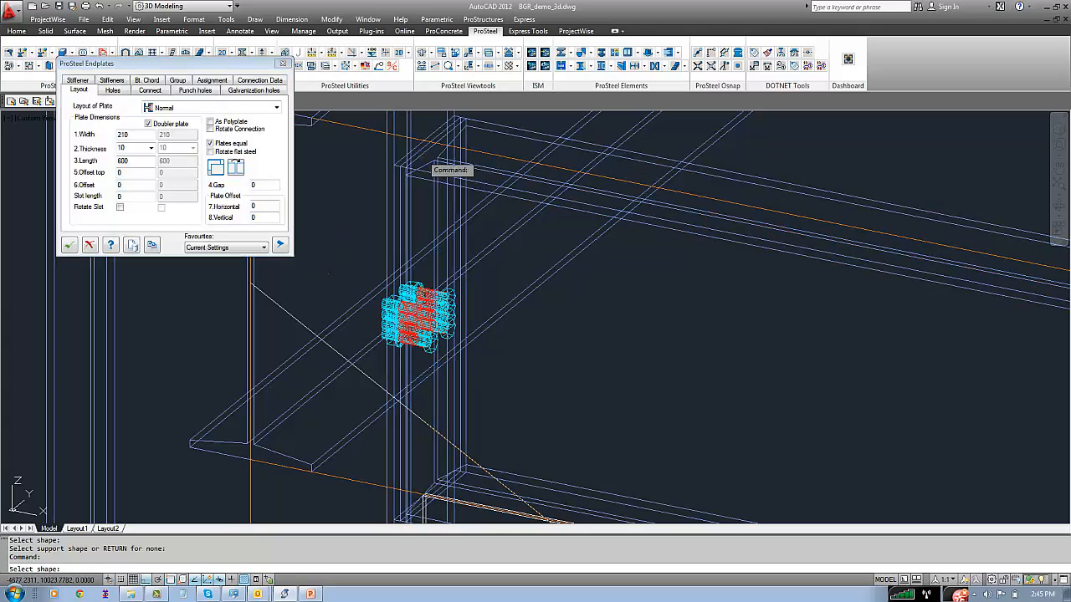
{"action": "scroll", "coordinate": [402, 152], "scroll_direction": "down", "scroll_amount": 3}
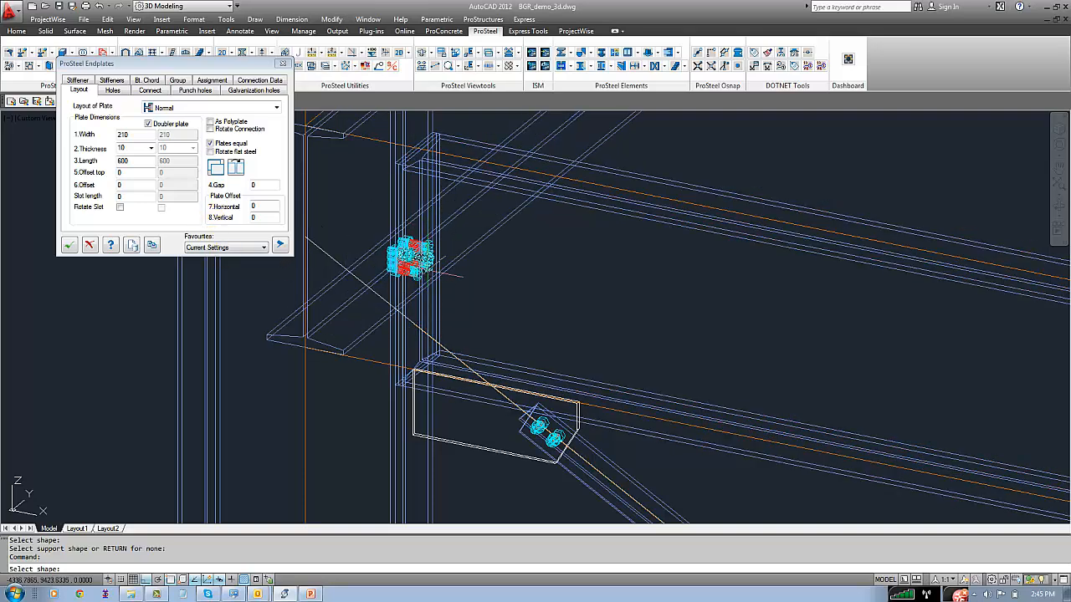
{"action": "left_click", "coordinate": [77, 319]}
{"action": "left_click", "coordinate": [78, 318]}
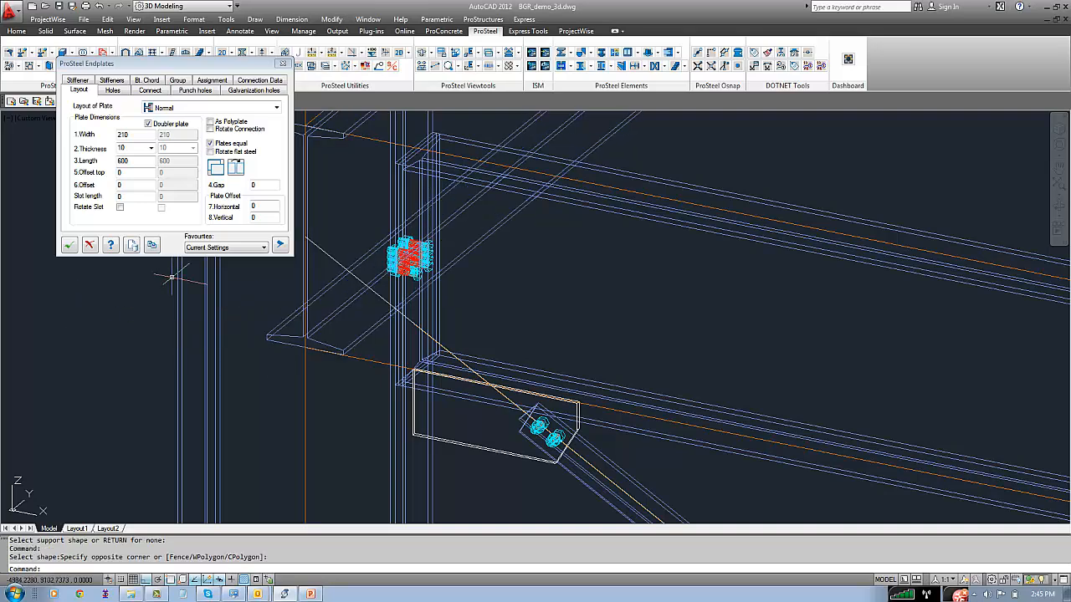
Set the endplate's vertical hole distances to 100 upside, 100 in the middle and 50 downside
{"action": "left_click", "coordinate": [117, 91]}
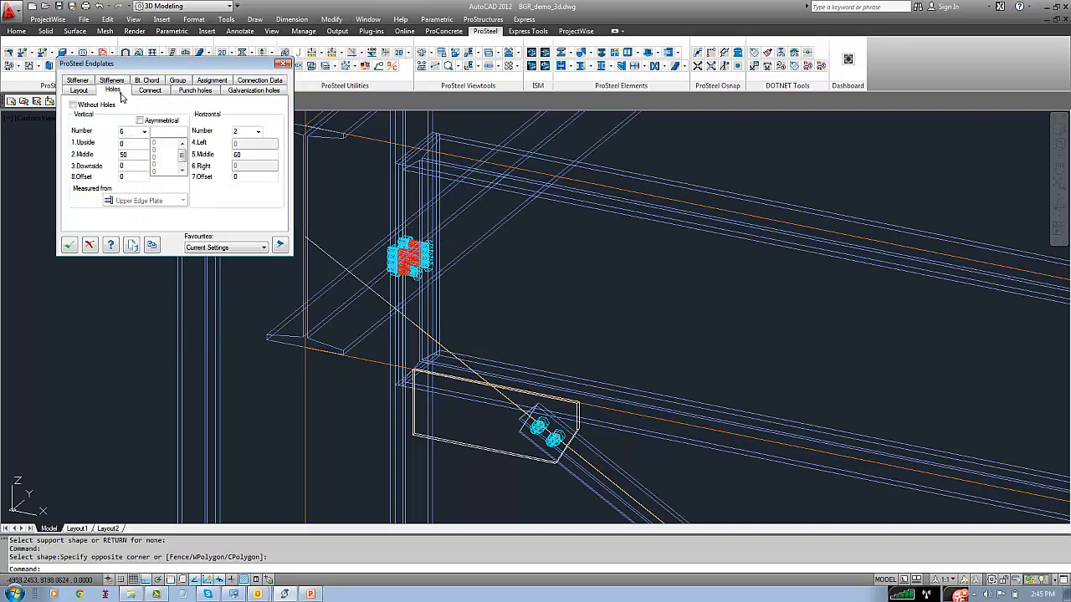
{"action": "left_click", "coordinate": [129, 144]}
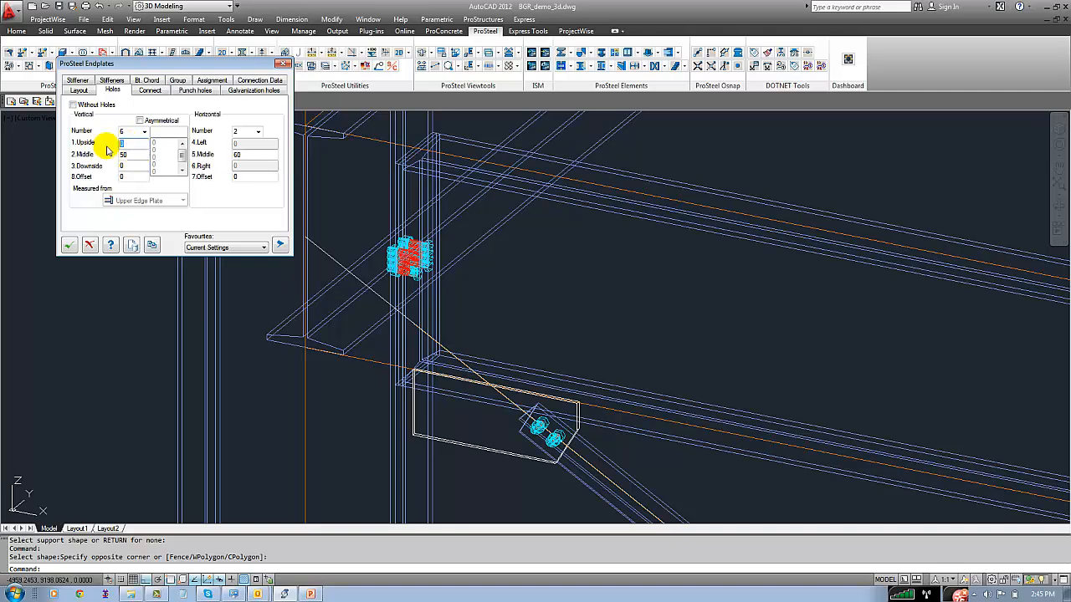
{"action": "left_click", "coordinate": [129, 153]}
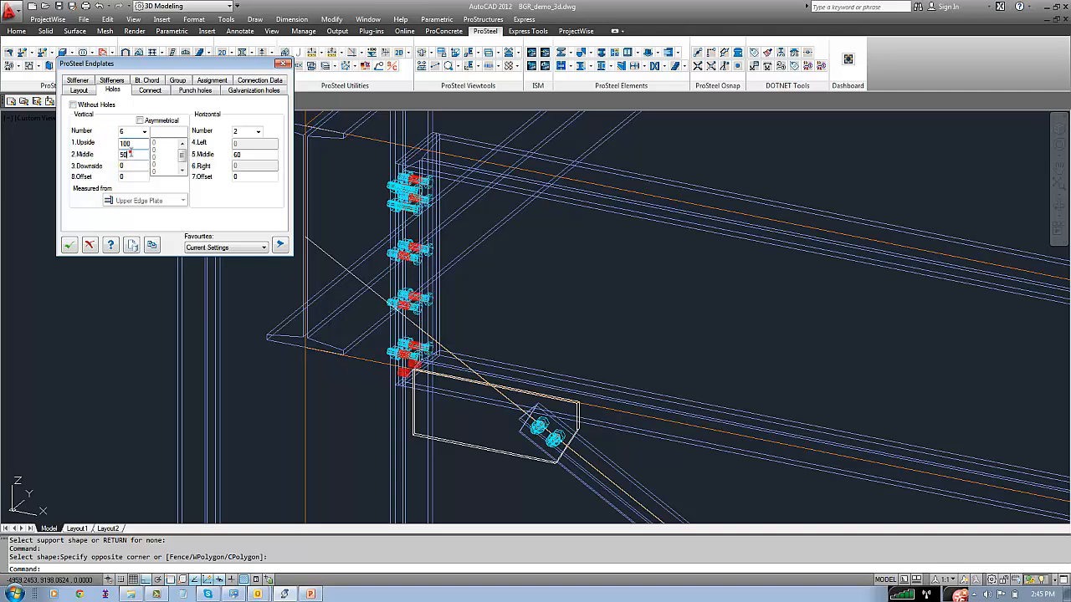
{"action": "left_click", "coordinate": [132, 166]}
{"action": "type", "text": "100"}
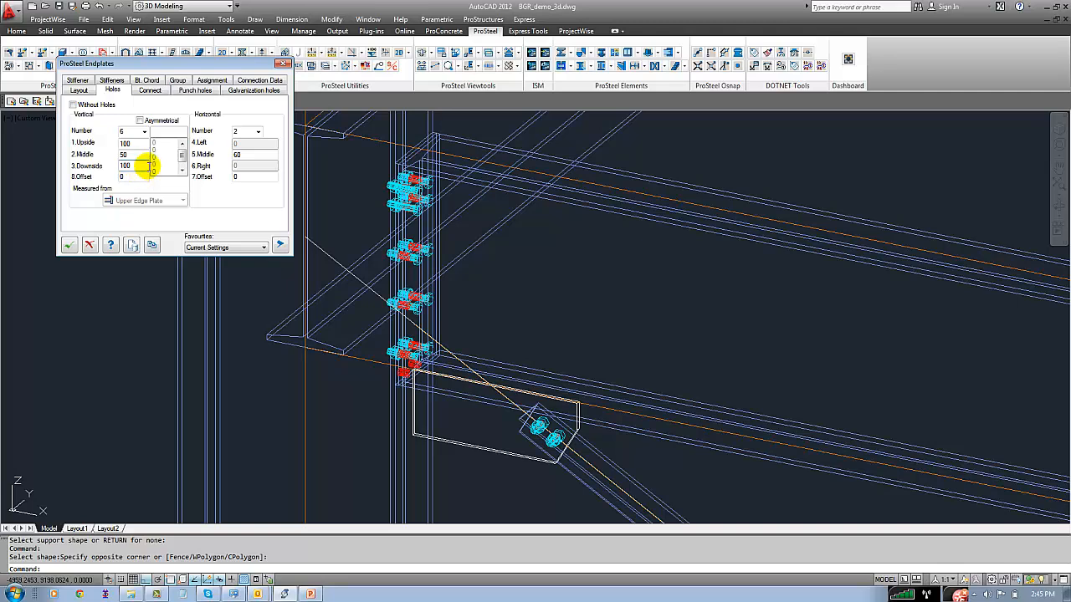
{"action": "left_click", "coordinate": [133, 155]}
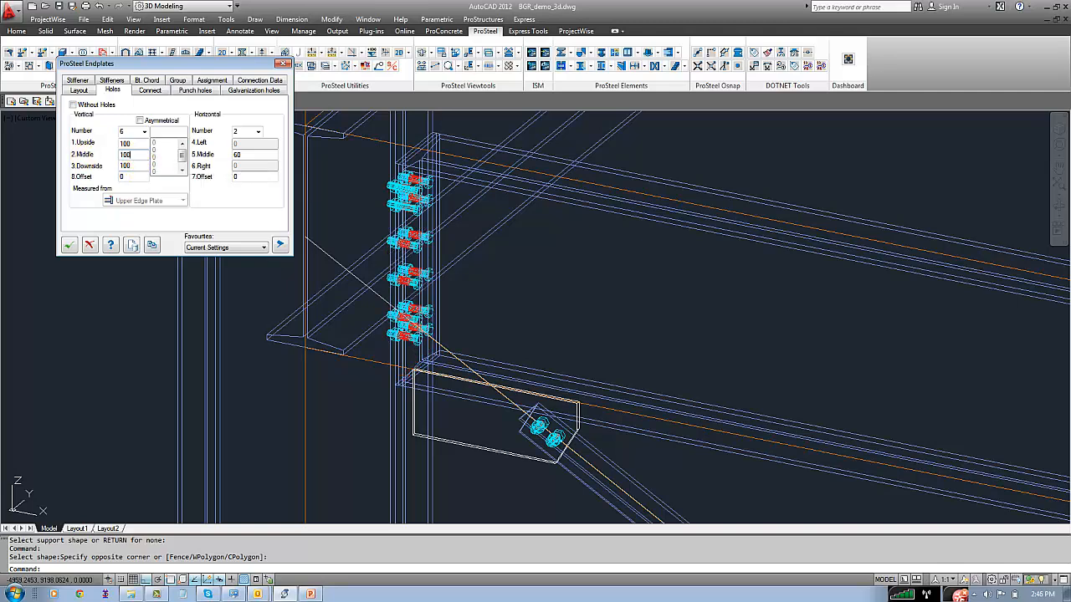
{"action": "left_click", "coordinate": [137, 165]}
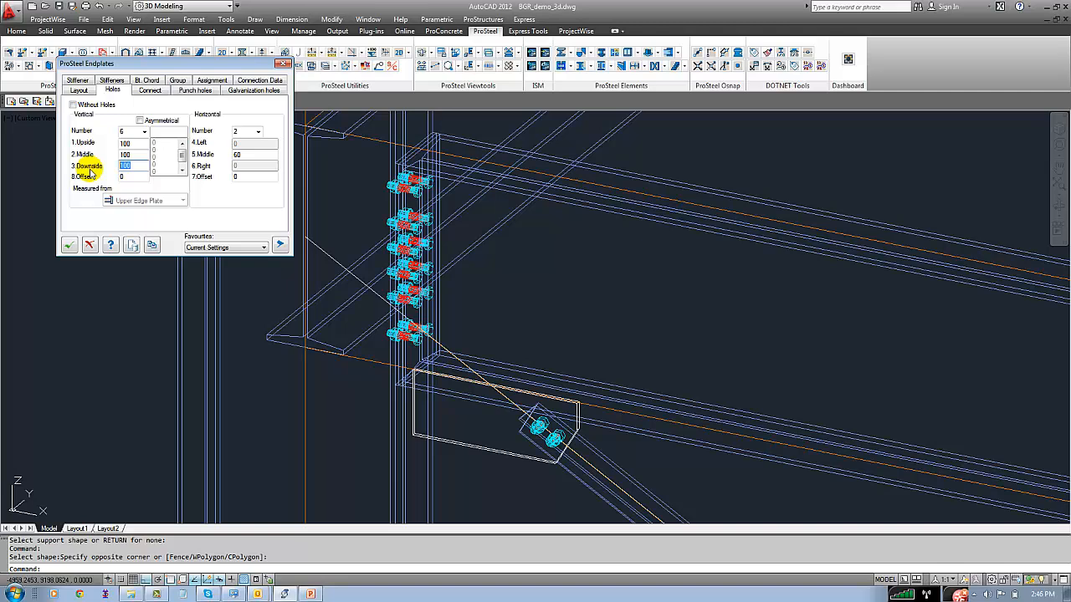
{"action": "type", "text": "50"}
{"action": "left_click", "coordinate": [136, 155]}
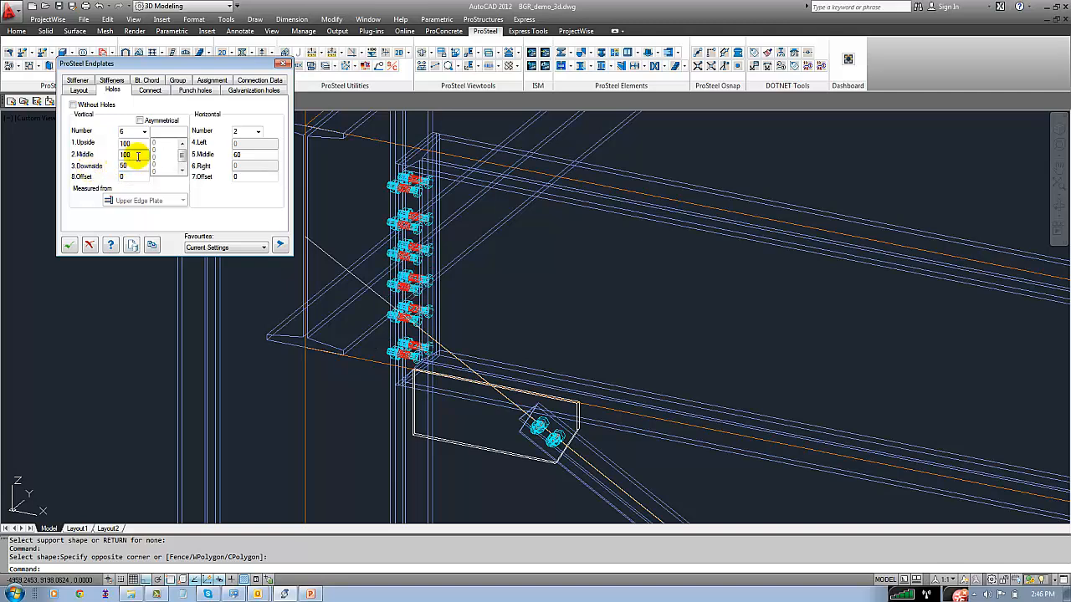
Orbit around the front beam's end to examine the bolt arrangement on the endplate
{"action": "left_click", "coordinate": [266, 380]}
{"action": "scroll", "coordinate": [441, 424], "scroll_direction": "up", "scroll_amount": 3}
{"action": "middle_click_drag", "start_coordinate": [441, 424], "coordinate": [432, 391]}
{"action": "scroll", "coordinate": [430, 388], "scroll_direction": "down", "scroll_amount": 4}
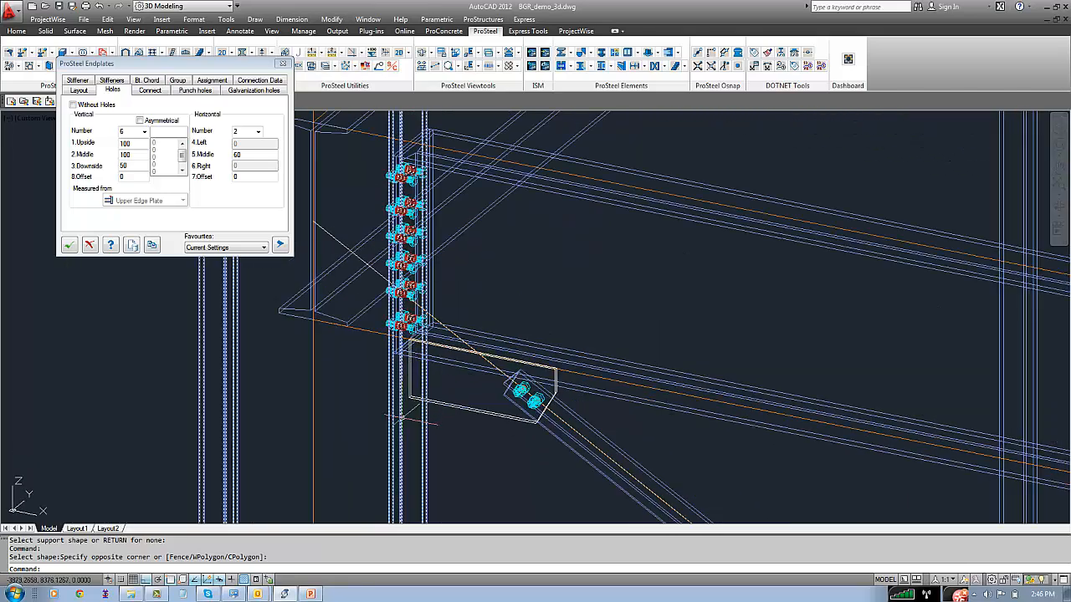
{"action": "left_click", "coordinate": [151, 161]}
{"action": "left_click", "coordinate": [133, 19]}
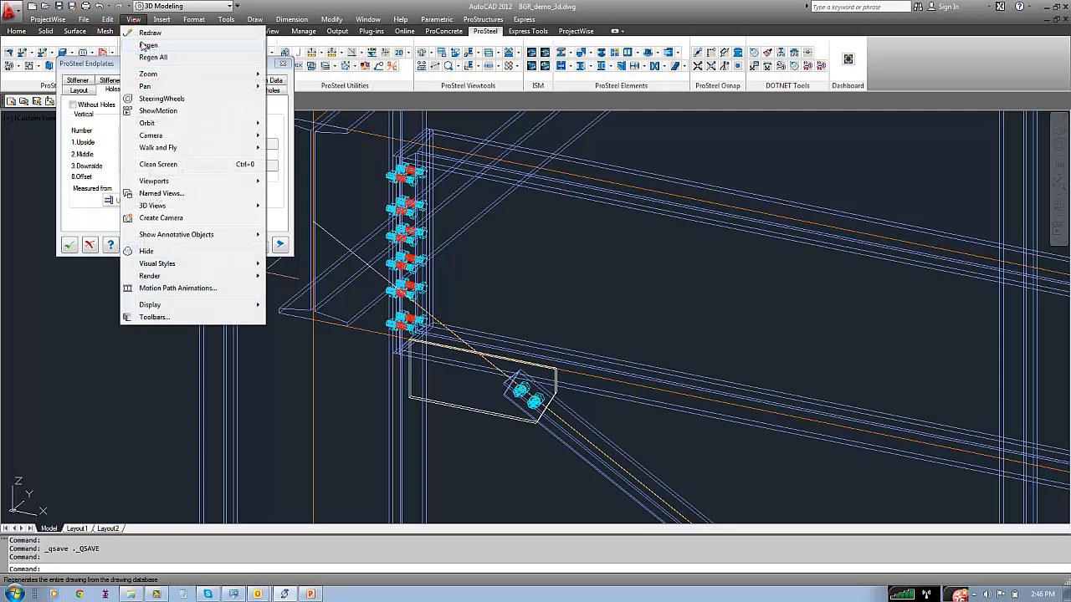
{"action": "left_click", "coordinate": [155, 123]}
{"action": "left_click", "coordinate": [296, 134]}
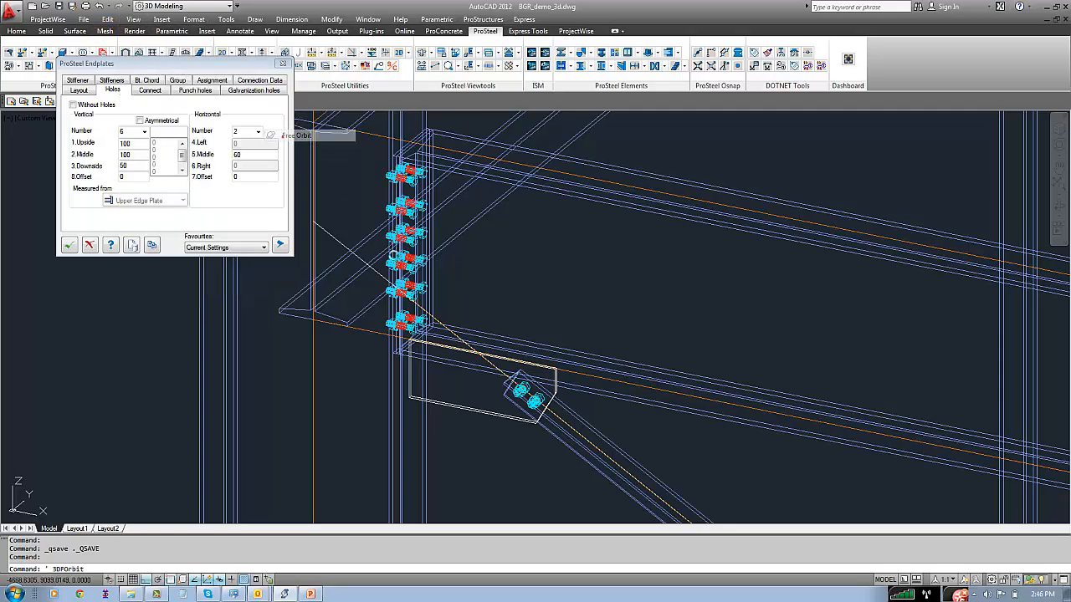
{"action": "mouse_move", "coordinate": [474, 352]}
{"action": "left_mouse_down"}
{"action": "mouse_move", "coordinate": [507, 359]}
{"action": "mouse_move", "coordinate": [528, 338]}
{"action": "mouse_move", "coordinate": [471, 358]}
{"action": "left_mouse_up"}
{"action": "right_click", "coordinate": [454, 166]}
{"action": "left_click", "coordinate": [493, 174]}
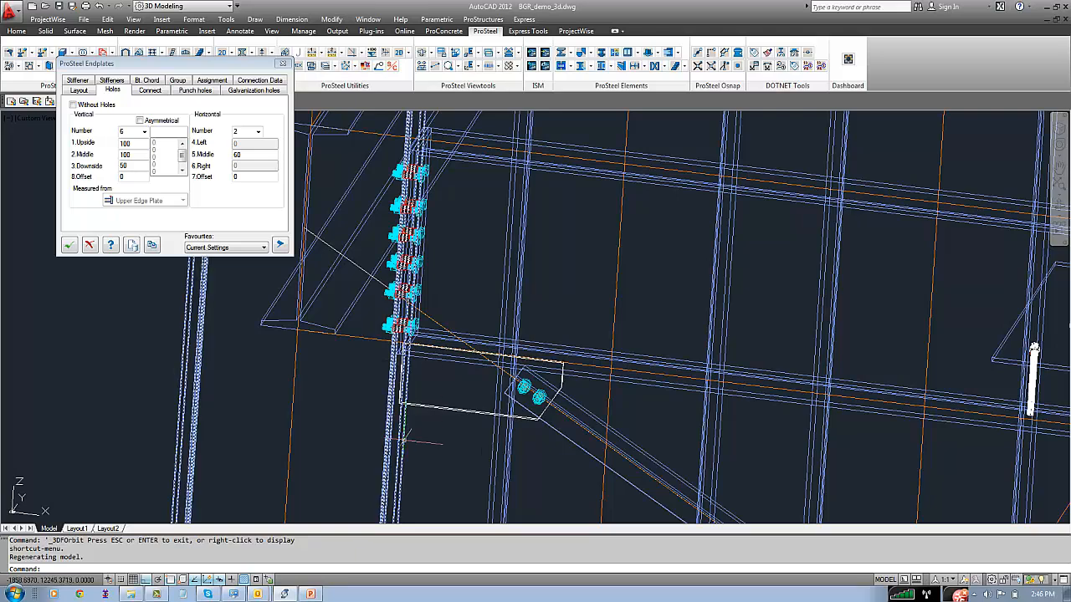
Set the endplate's offset to -240
{"action": "left_click", "coordinate": [78, 90]}
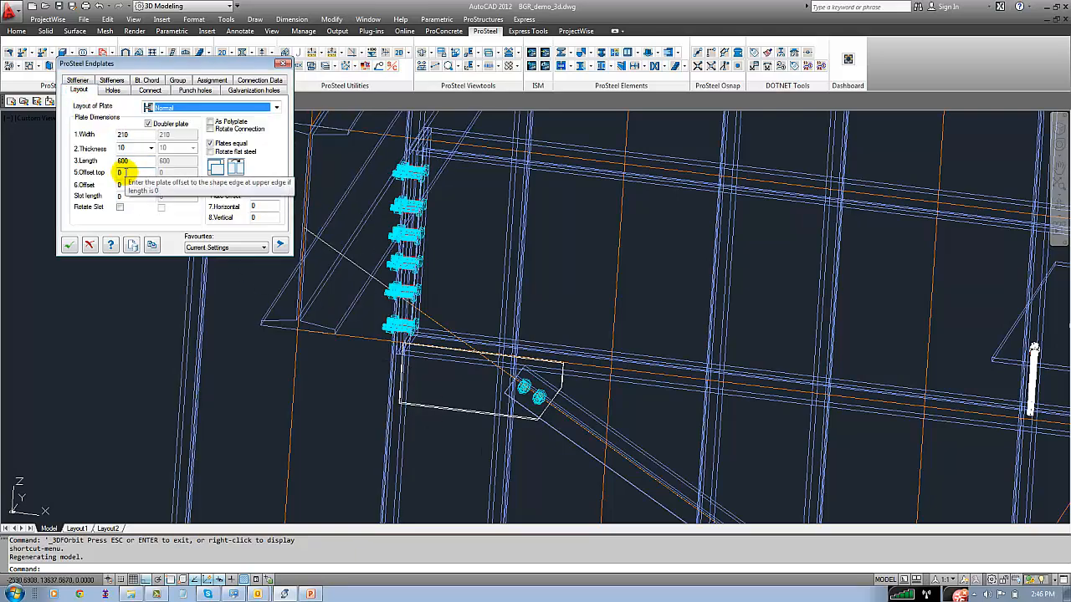
{"action": "left_click", "coordinate": [126, 173]}
{"action": "scroll", "coordinate": [229, 341], "scroll_direction": "down", "scroll_amount": 4}
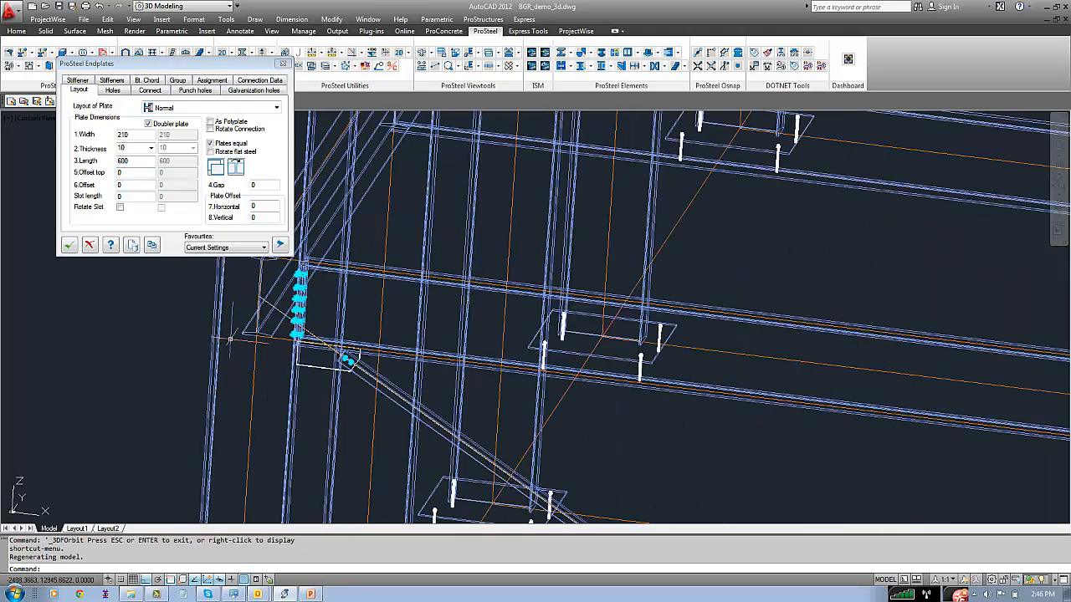
{"action": "middle_click_drag", "start_coordinate": [230, 339], "coordinate": [229, 408]}
{"action": "left_click_drag", "start_coordinate": [126, 185], "coordinate": [102, 194]}
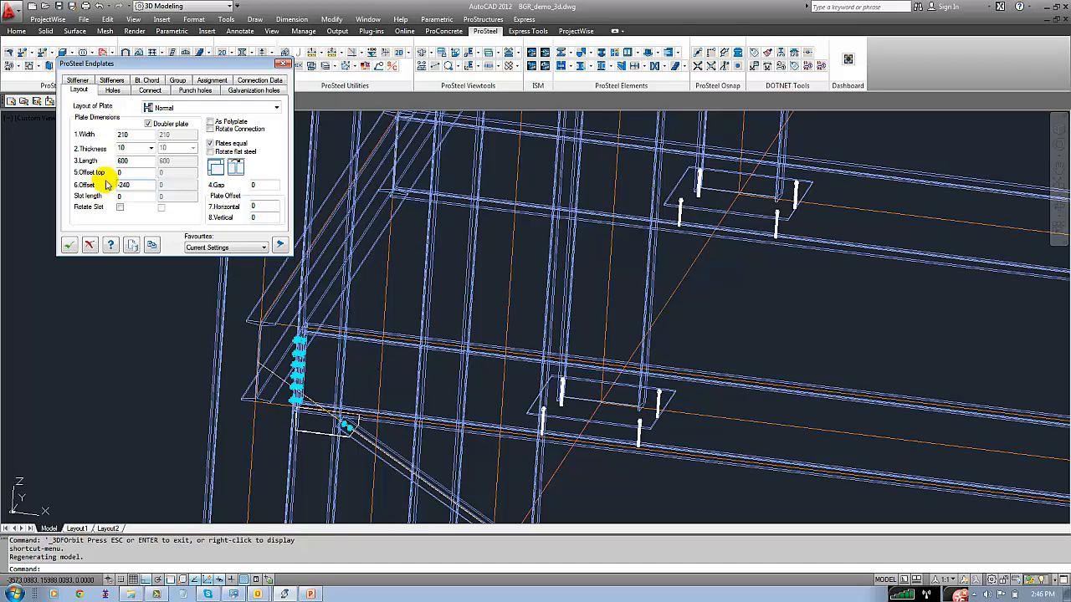
{"action": "left_click", "coordinate": [126, 173]}
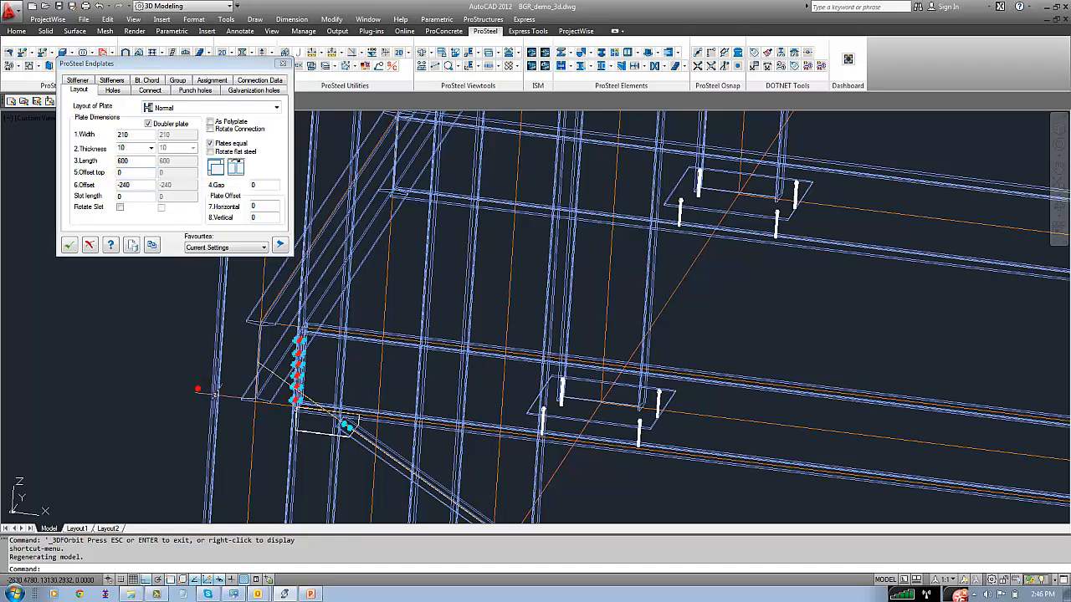
{"action": "middle_click_drag", "start_coordinate": [298, 409], "coordinate": [291, 504]}
{"action": "scroll", "coordinate": [296, 412], "scroll_direction": "down", "scroll_amount": 5}
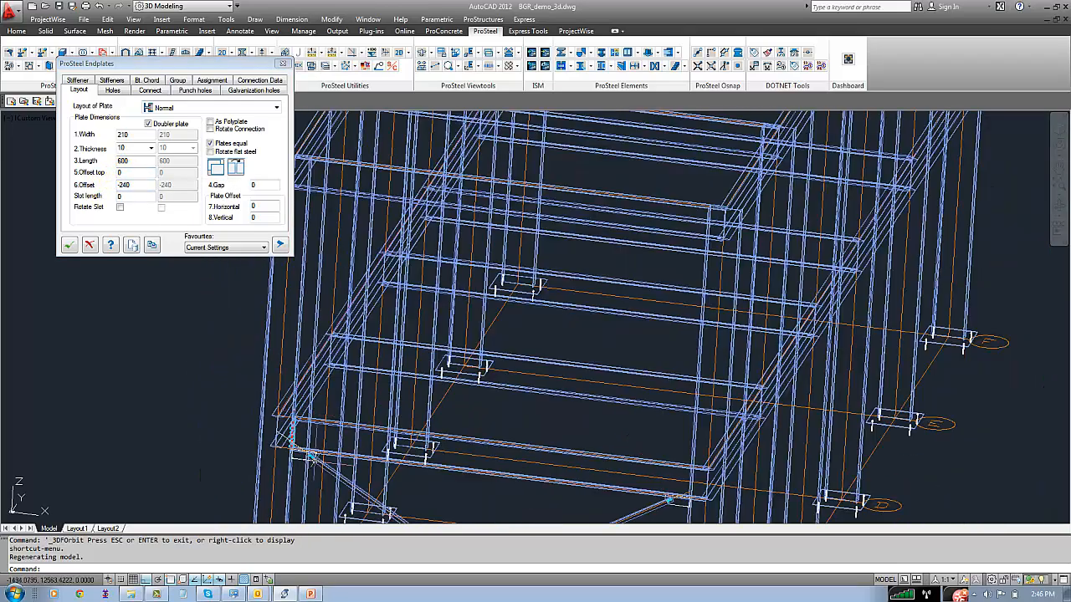
{"action": "scroll", "coordinate": [312, 457], "scroll_direction": "up", "scroll_amount": 8}
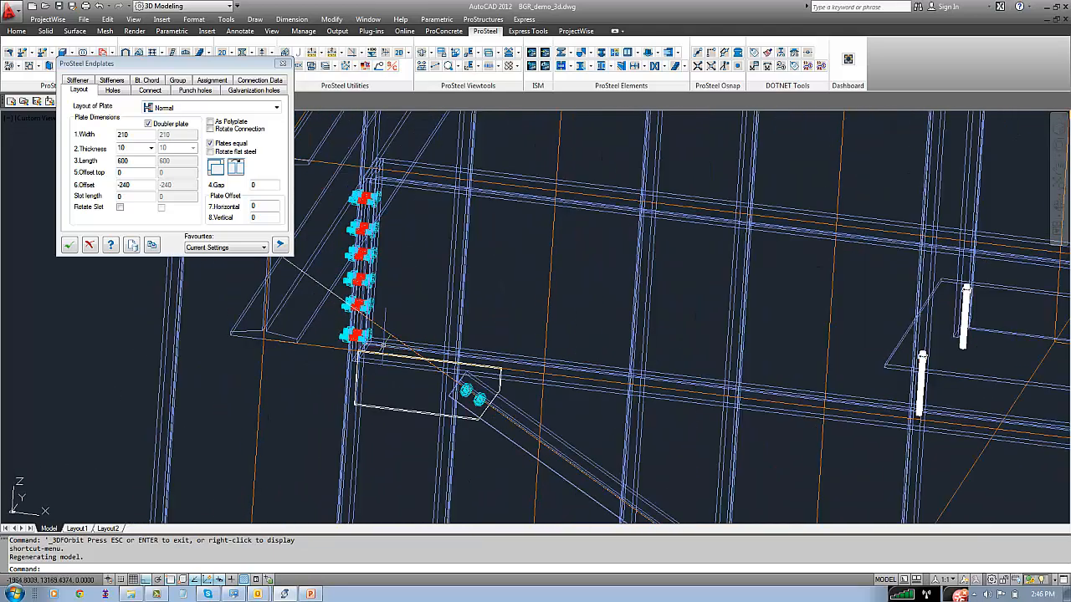
Set the endplate's length to 0 so that its offsets control the plate's extent
{"action": "double_click", "coordinate": [136, 161]}
{"action": "left_click", "coordinate": [130, 172]}
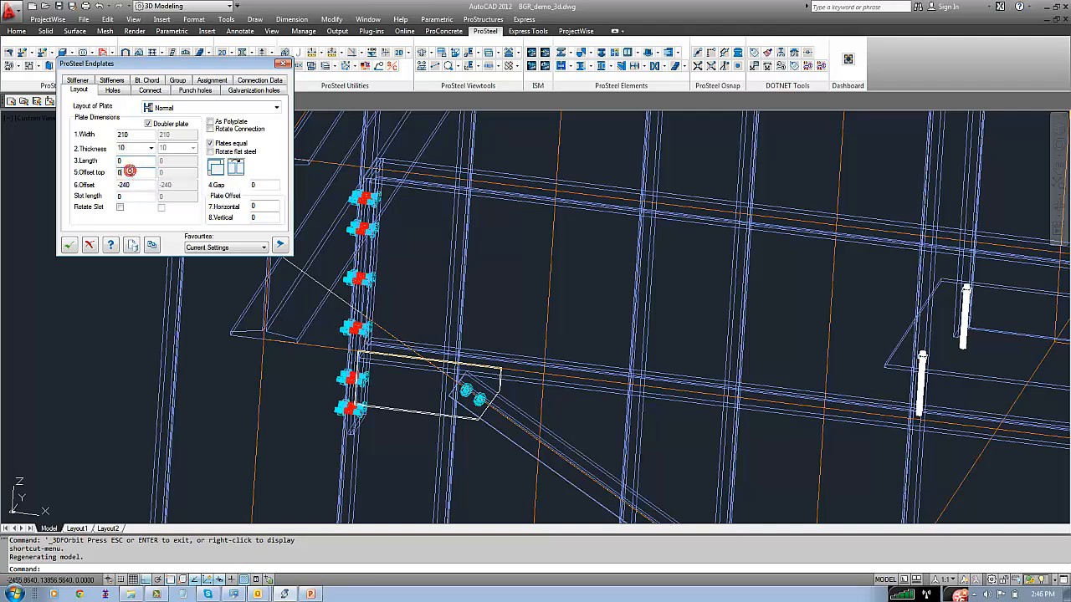
{"action": "double_click", "coordinate": [128, 160]}
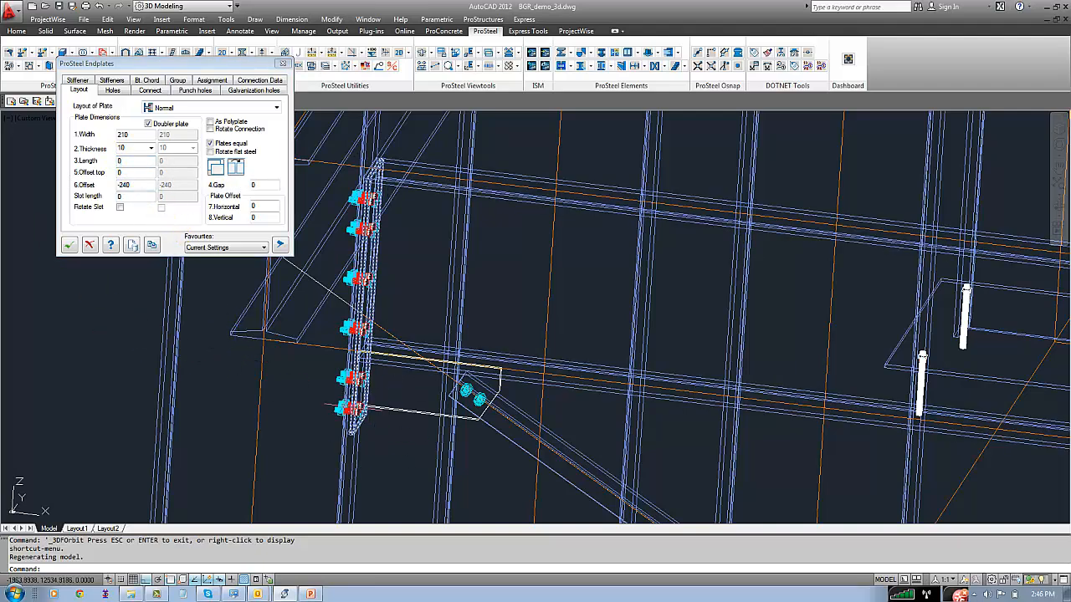
{"action": "mouse_move", "coordinate": [374, 434]}
{"action": "middle_mouse_down", "text": "shift"}
{"action": "mouse_move", "coordinate": [342, 433]}
{"action": "mouse_move", "coordinate": [415, 413]}
{"action": "mouse_move", "coordinate": [382, 433]}
{"action": "middle_mouse_up", "text": "shift"}
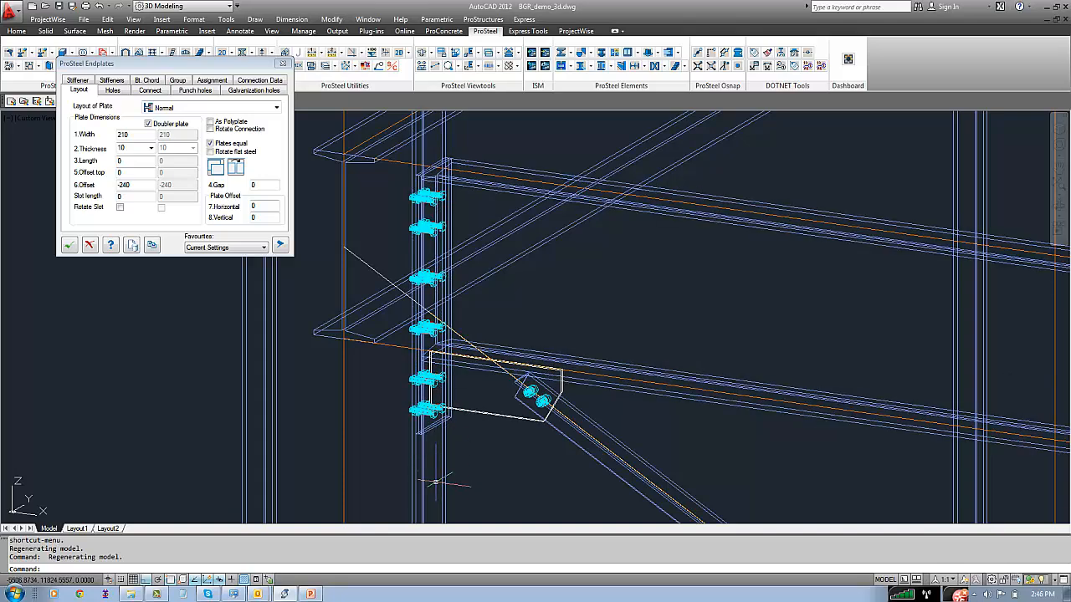
Reuse the current endplate settings to connect the front beam's opposite end to its column
{"action": "left_click", "coordinate": [152, 245]}
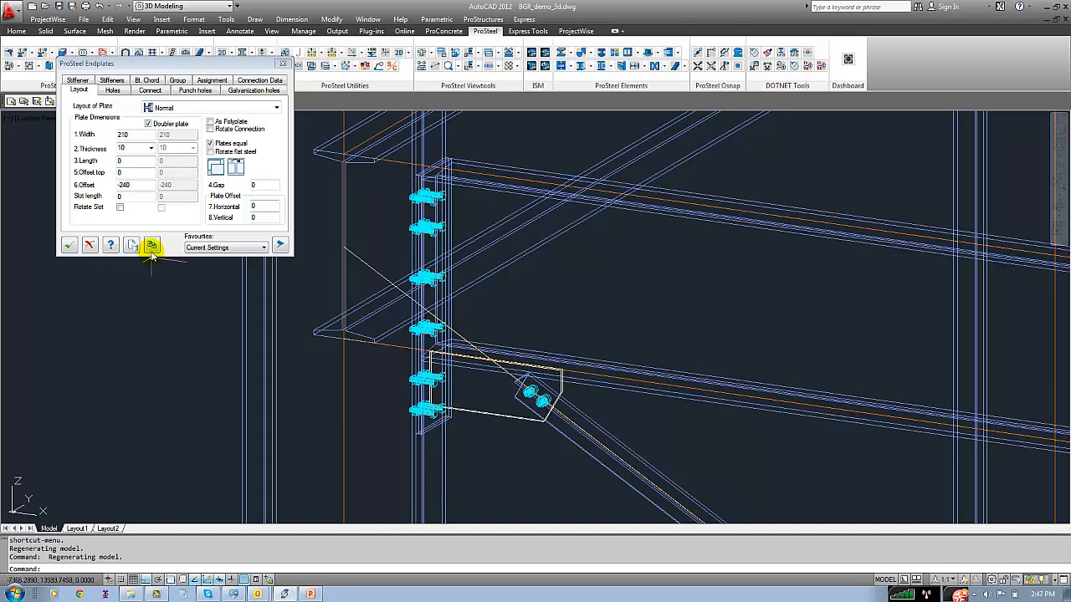
{"action": "scroll", "coordinate": [270, 303], "scroll_direction": "down", "scroll_amount": 3}
{"action": "key", "text": "Escape"}
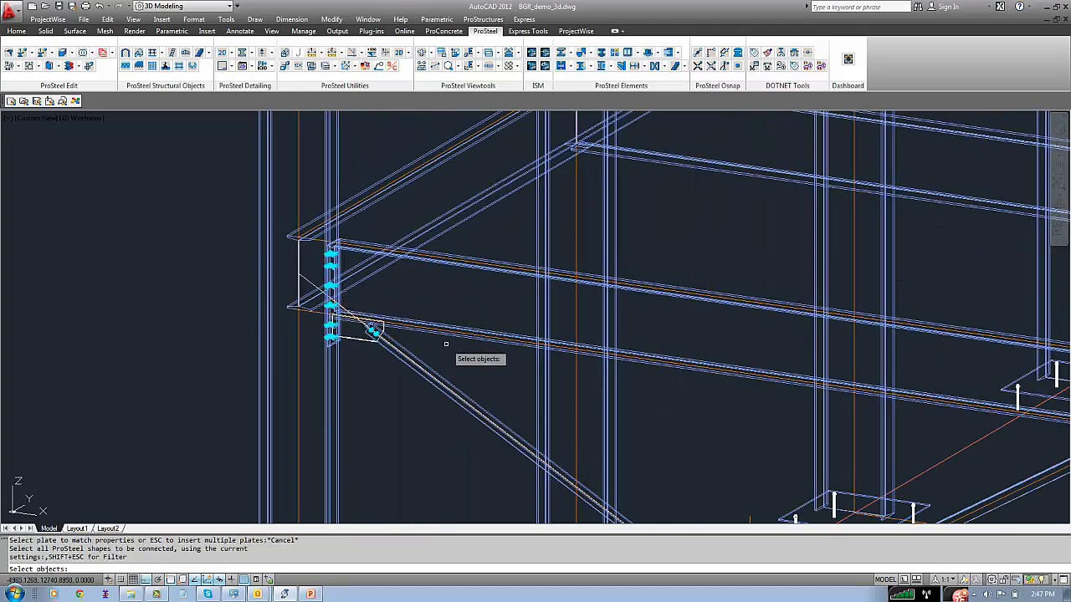
{"action": "middle_click_drag", "start_coordinate": [454, 359], "coordinate": [53, 314], "text": "shift"}
{"action": "left_click", "coordinate": [418, 358]}
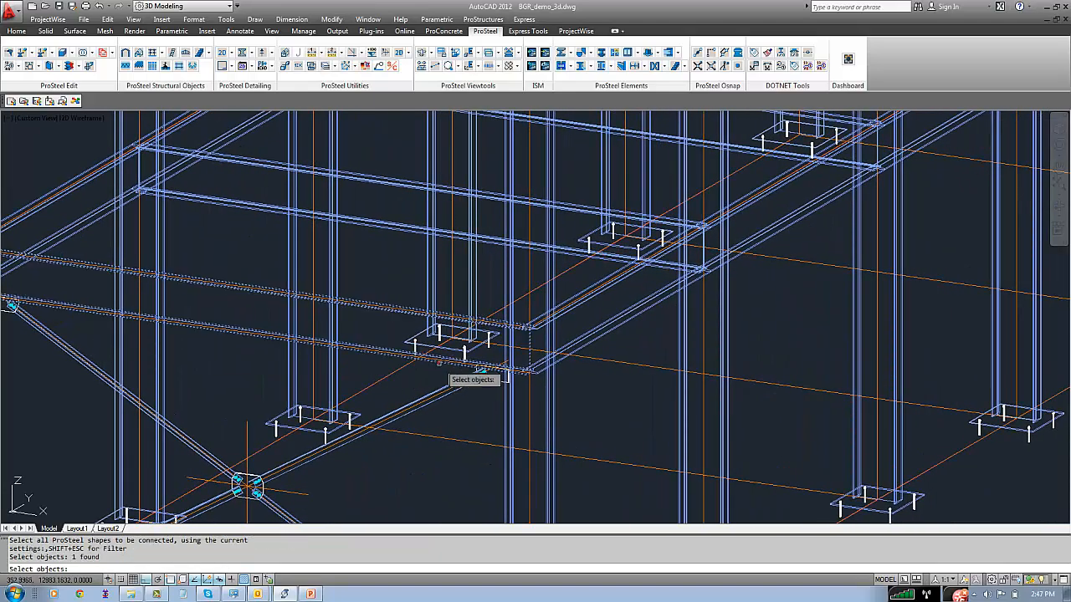
{"action": "left_click", "coordinate": [505, 415]}
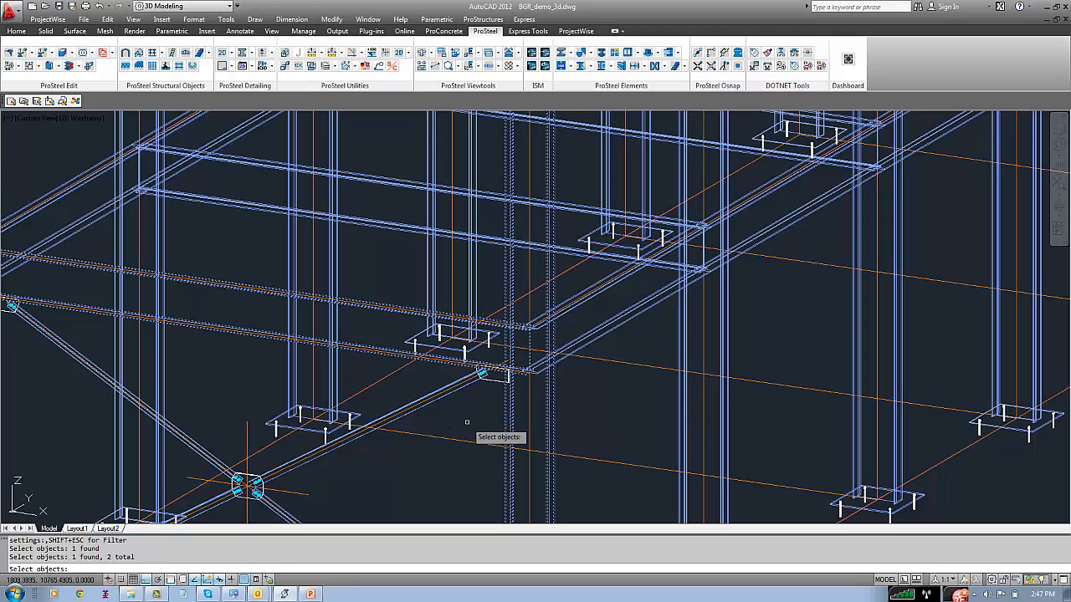
{"action": "right_click", "coordinate": [467, 426]}
{"action": "scroll", "coordinate": [472, 372], "scroll_direction": "up", "scroll_amount": 2}
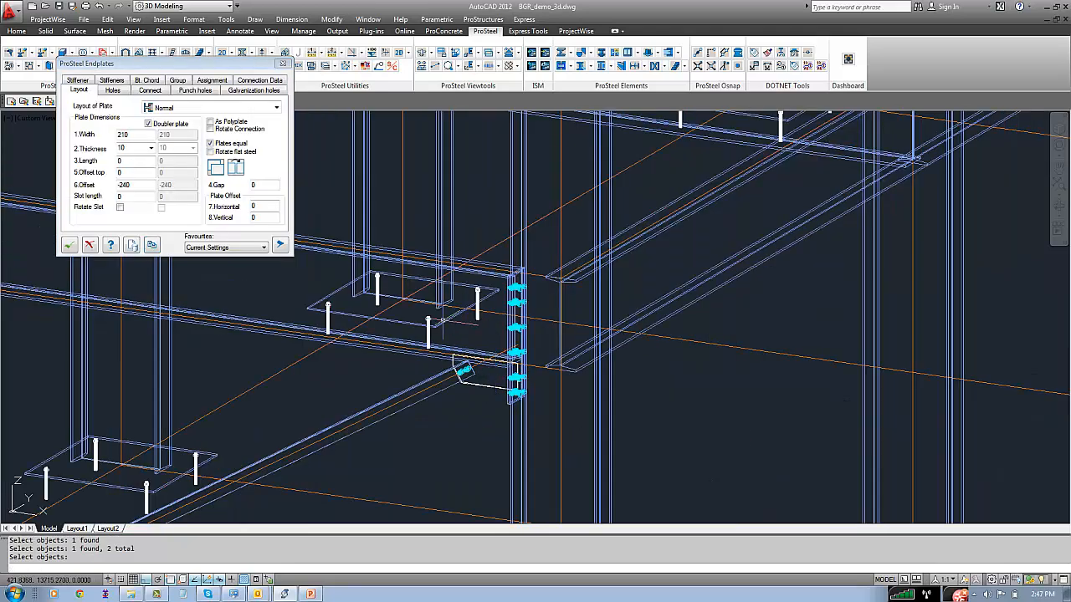
{"action": "left_click", "coordinate": [89, 244]}
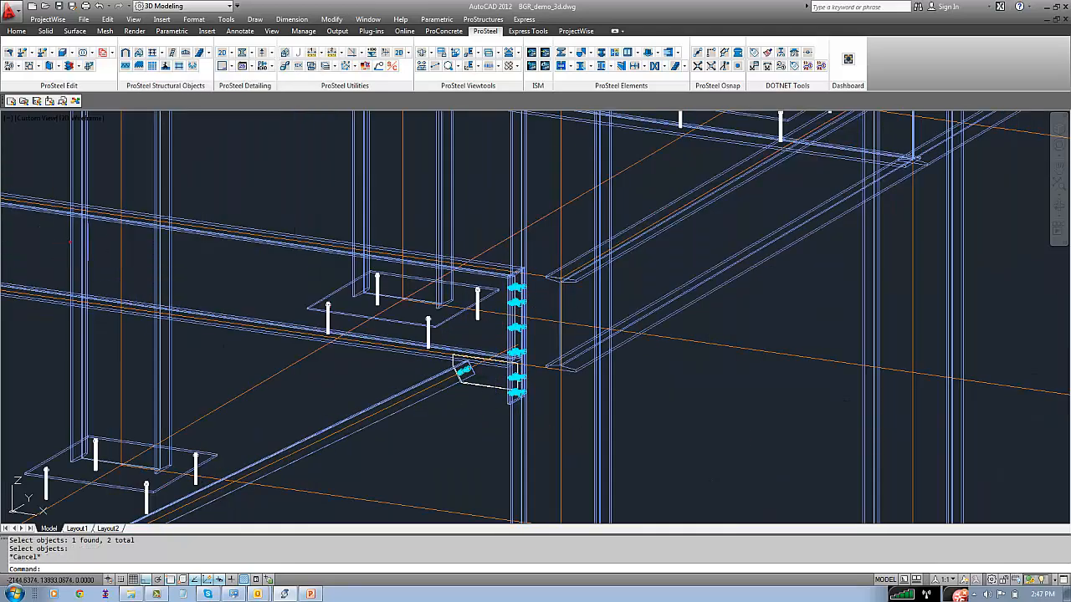
Save the drawing and bring the whole steel frame into view
{"action": "key", "text": "ctrl+s"}
{"action": "type", "text": "z"}
{"action": "key", "text": "Return"}
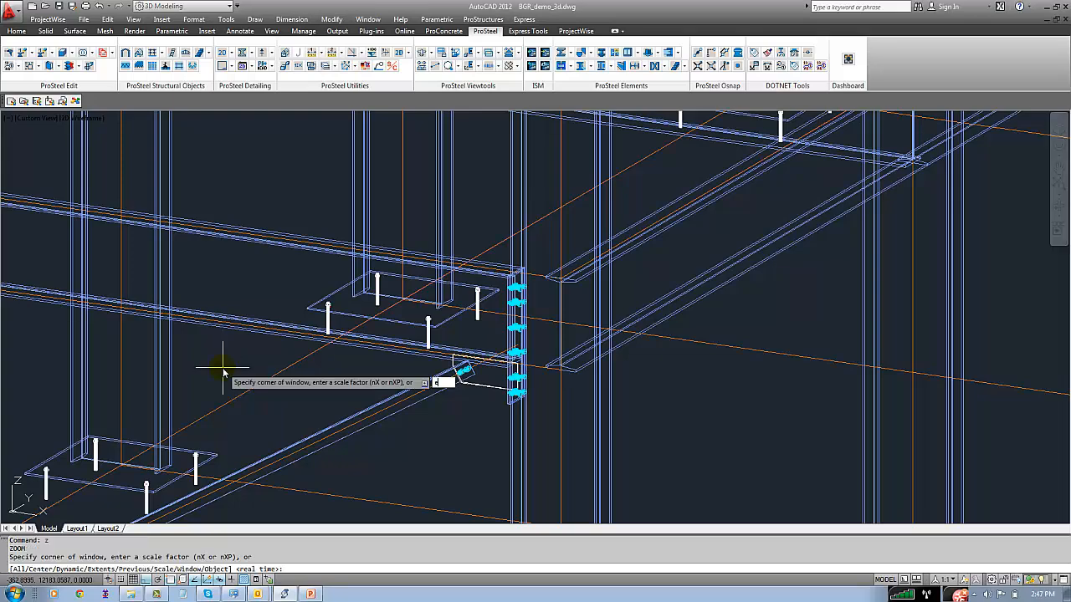
{"action": "type", "text": "e"}
{"action": "key", "text": "Return"}
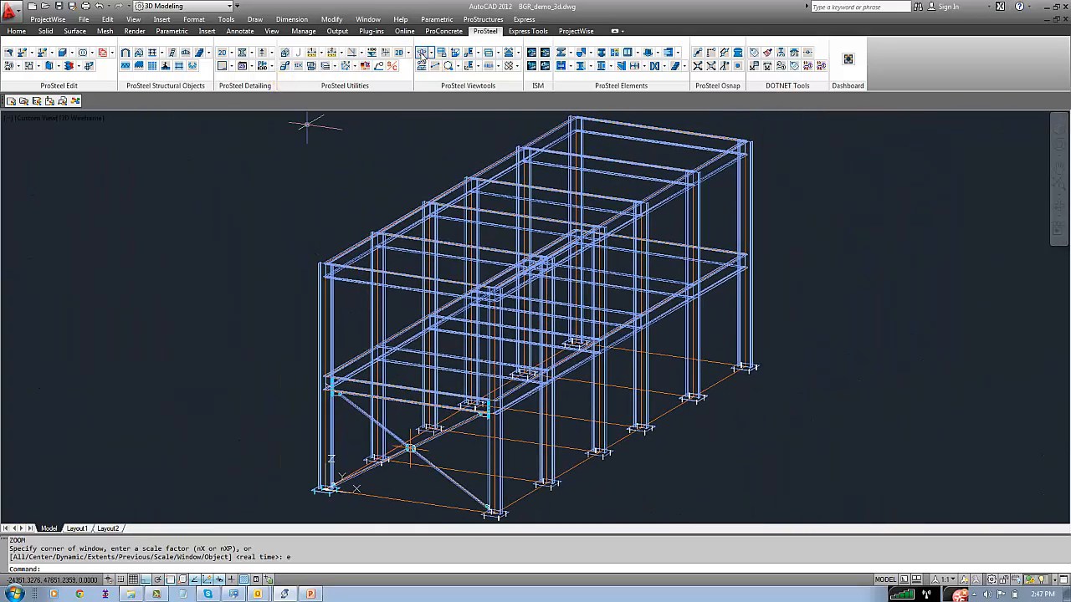
{"action": "left_click", "coordinate": [421, 54]}
{"action": "middle_click_drag", "start_coordinate": [411, 470], "coordinate": [397, 409]}
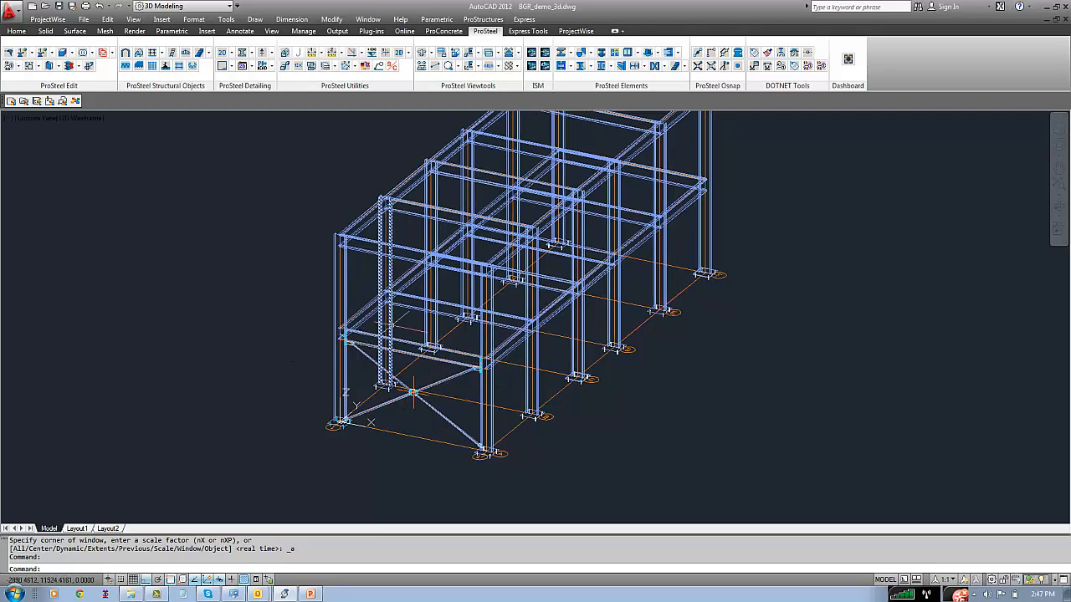
{"action": "middle_click_drag", "start_coordinate": [389, 226], "coordinate": [327, 315]}
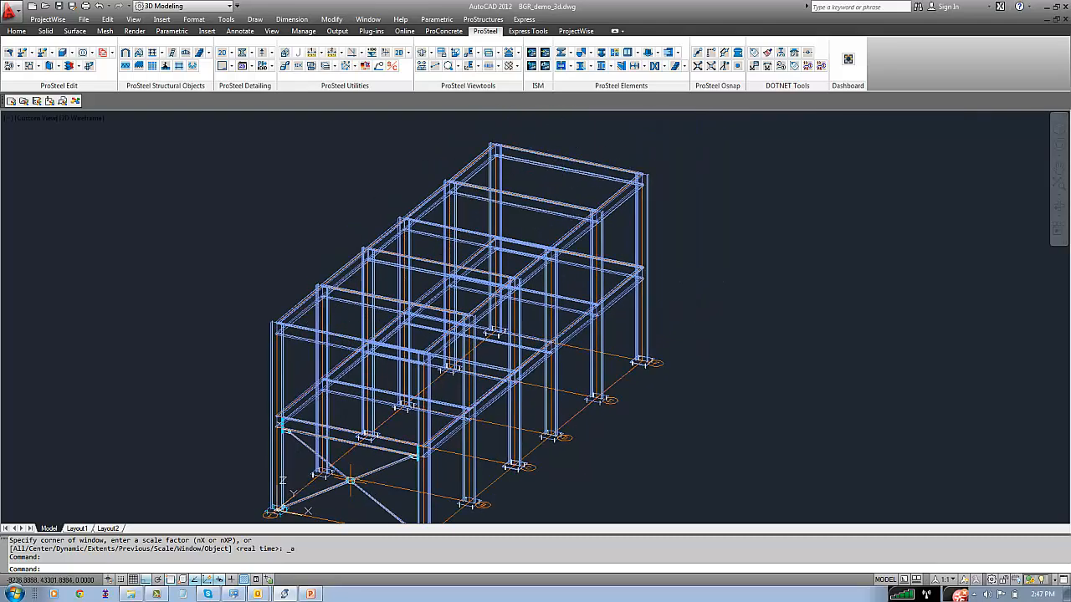
Start a polyline at the frame's front-right top corner and run its first segment to the front-left top corner
{"action": "scroll", "coordinate": [289, 264], "scroll_direction": "up", "scroll_amount": 3}
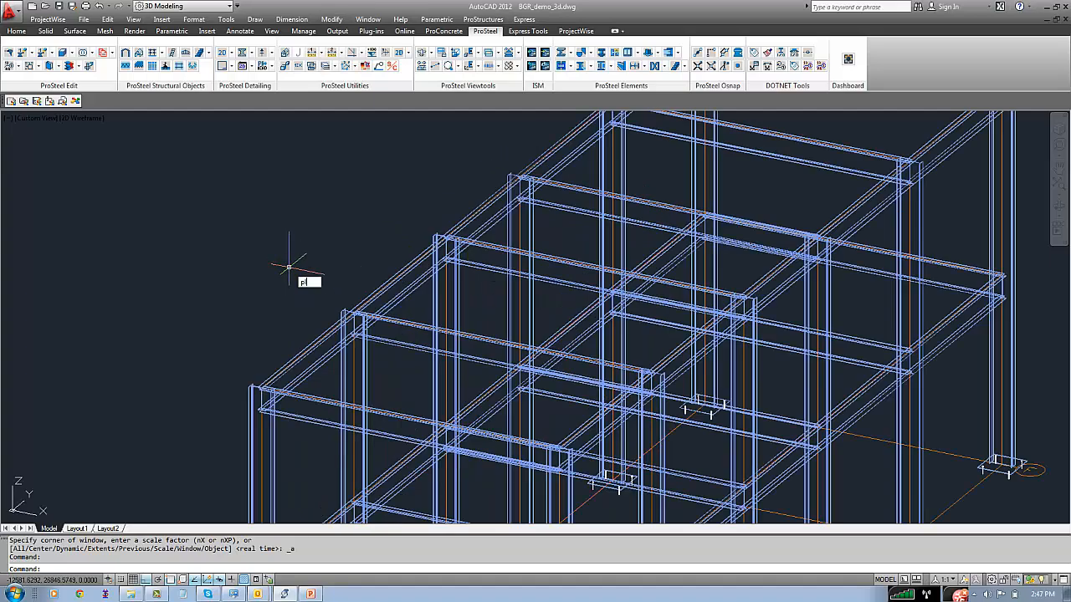
{"action": "key", "text": "Return"}
{"action": "scroll", "coordinate": [253, 381], "scroll_direction": "up", "scroll_amount": 5}
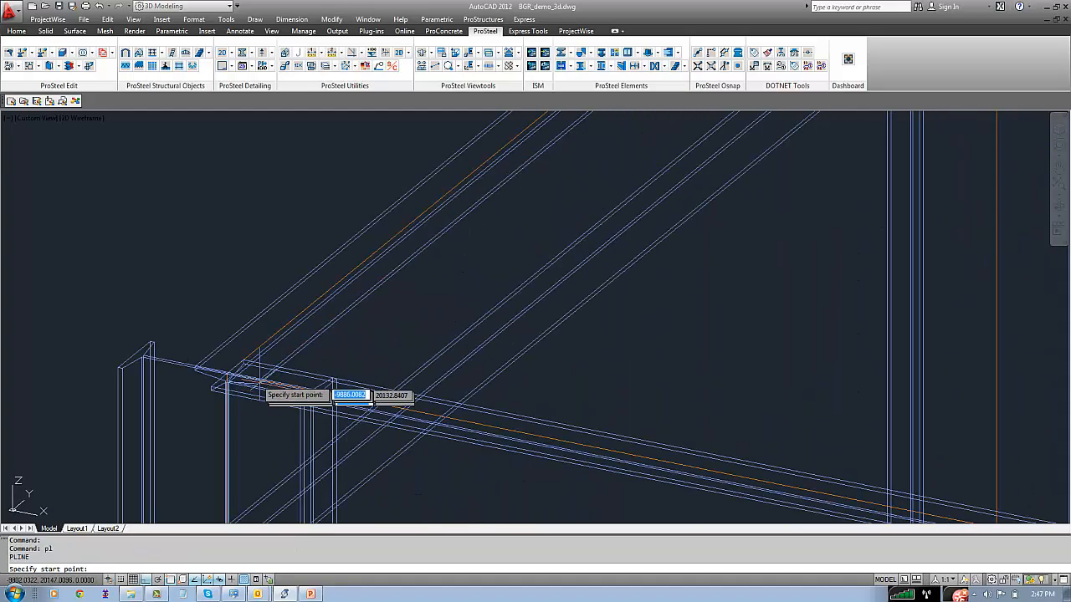
{"action": "scroll", "coordinate": [242, 381], "scroll_direction": "down", "scroll_amount": 2}
{"action": "scroll", "coordinate": [316, 389], "scroll_direction": "down", "scroll_amount": 4}
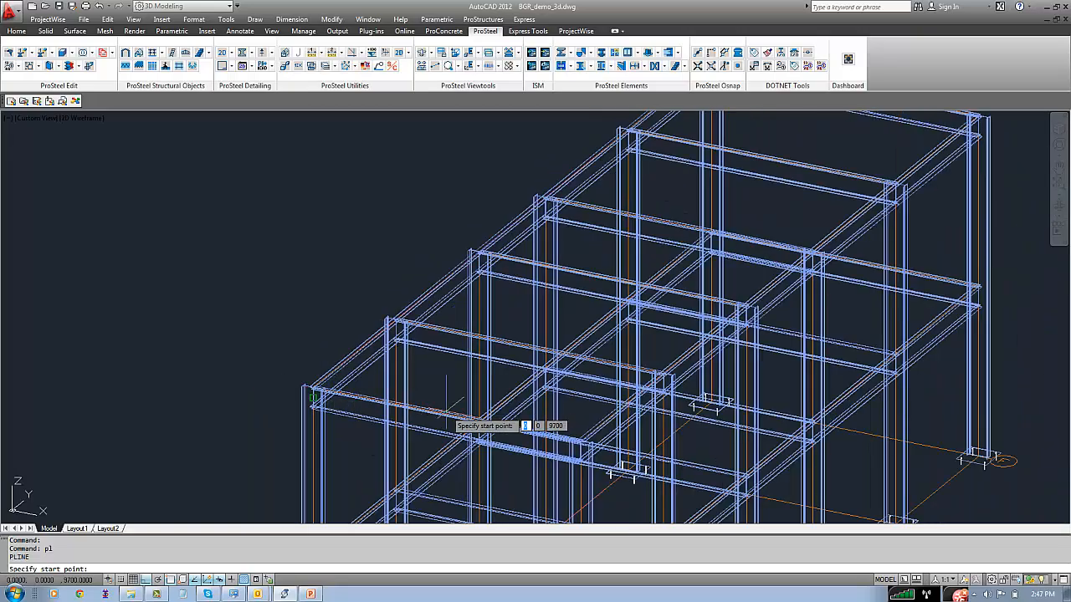
{"action": "middle_click_drag", "start_coordinate": [447, 411], "coordinate": [339, 362]}
{"action": "scroll", "coordinate": [442, 384], "scroll_direction": "up", "scroll_amount": 6}
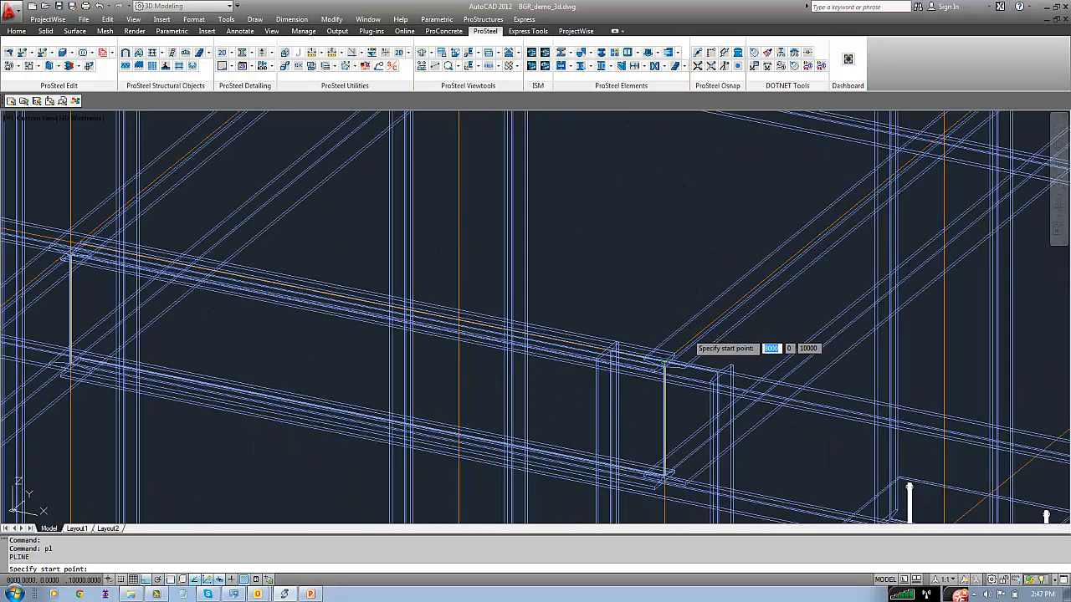
{"action": "left_click", "coordinate": [664, 362]}
{"action": "scroll", "coordinate": [218, 219], "scroll_direction": "down", "scroll_amount": 3}
{"action": "scroll", "coordinate": [496, 354], "scroll_direction": "up", "scroll_amount": 4}
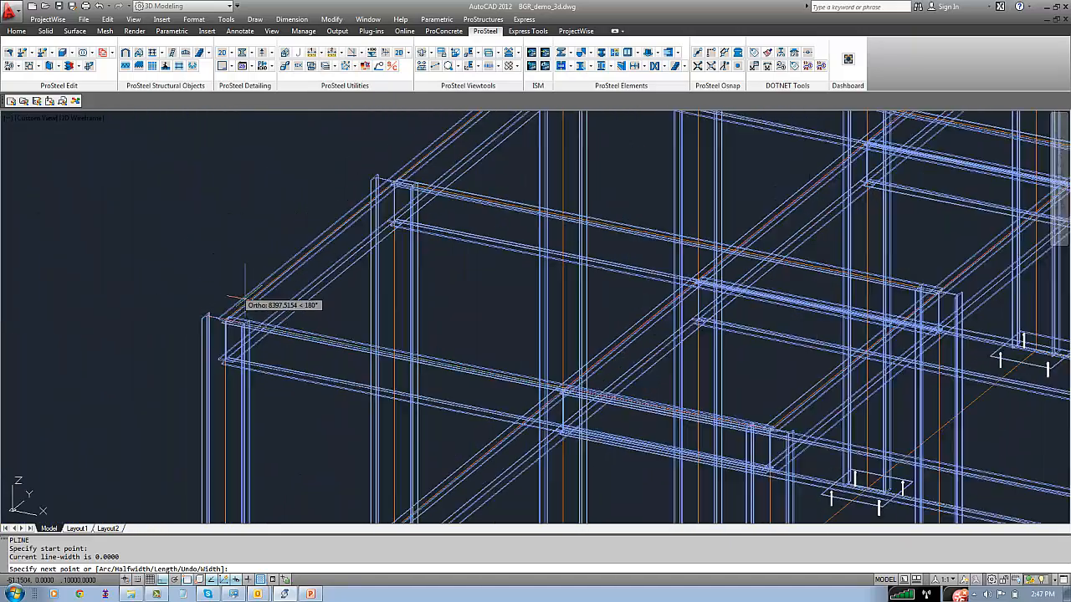
{"action": "scroll", "coordinate": [243, 300], "scroll_direction": "up", "scroll_amount": 3}
{"action": "left_click", "coordinate": [200, 311]}
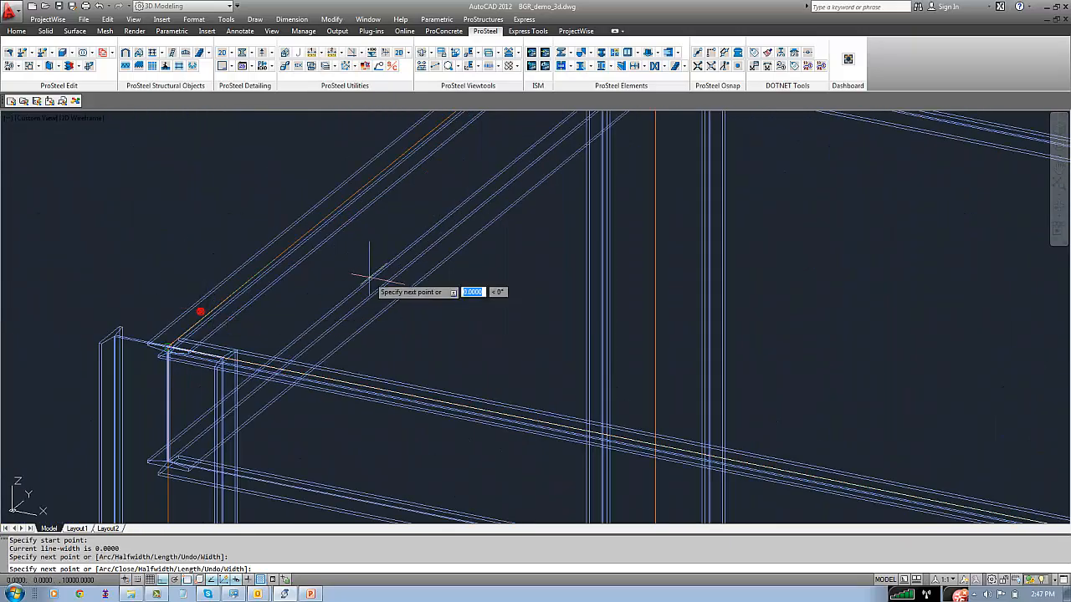
Continue the polyline along the frame's left top edge to the back-left corner and across to the back-right corner
{"action": "scroll", "coordinate": [410, 276], "scroll_direction": "down", "scroll_amount": 4}
{"action": "scroll", "coordinate": [402, 311], "scroll_direction": "up", "scroll_amount": 4}
{"action": "scroll", "coordinate": [414, 306], "scroll_direction": "up", "scroll_amount": 5}
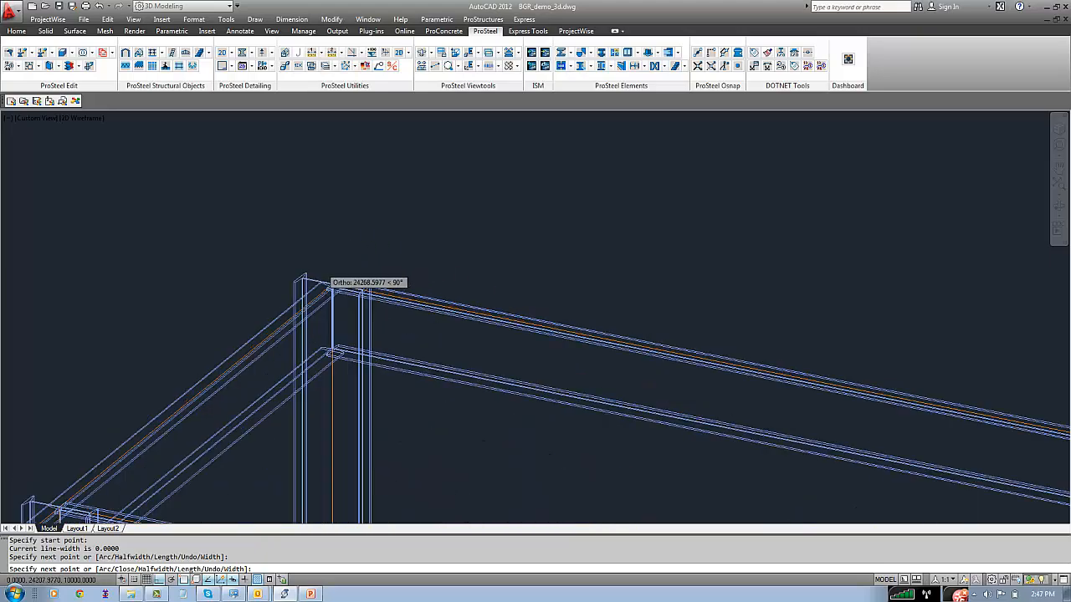
{"action": "left_click", "coordinate": [374, 338]}
{"action": "scroll", "coordinate": [502, 360], "scroll_direction": "down", "scroll_amount": 5}
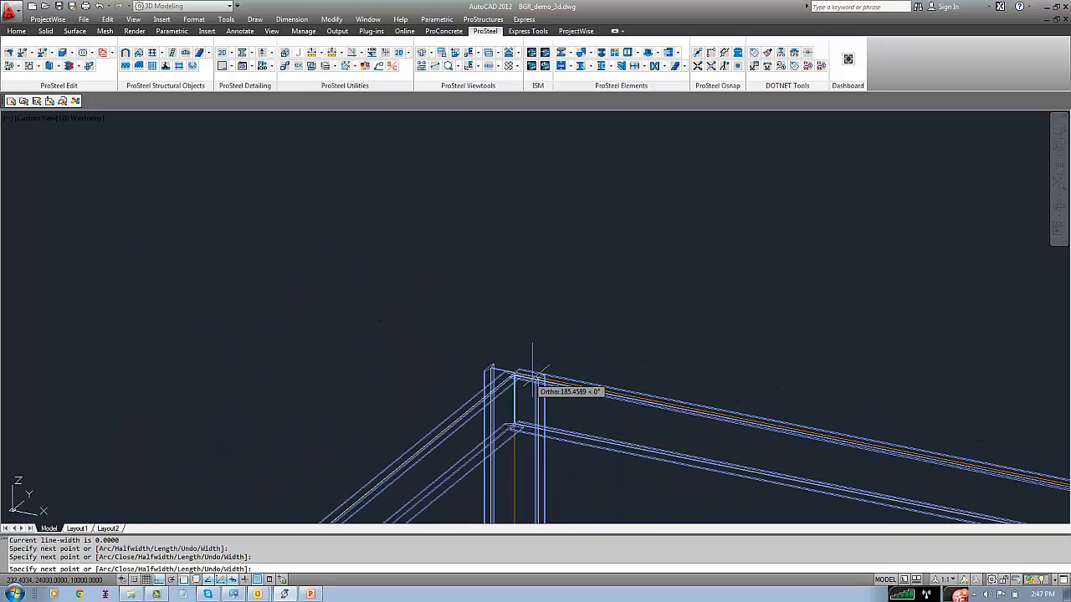
{"action": "scroll", "coordinate": [585, 326], "scroll_direction": "up", "scroll_amount": 3}
{"action": "scroll", "coordinate": [636, 241], "scroll_direction": "up", "scroll_amount": 5}
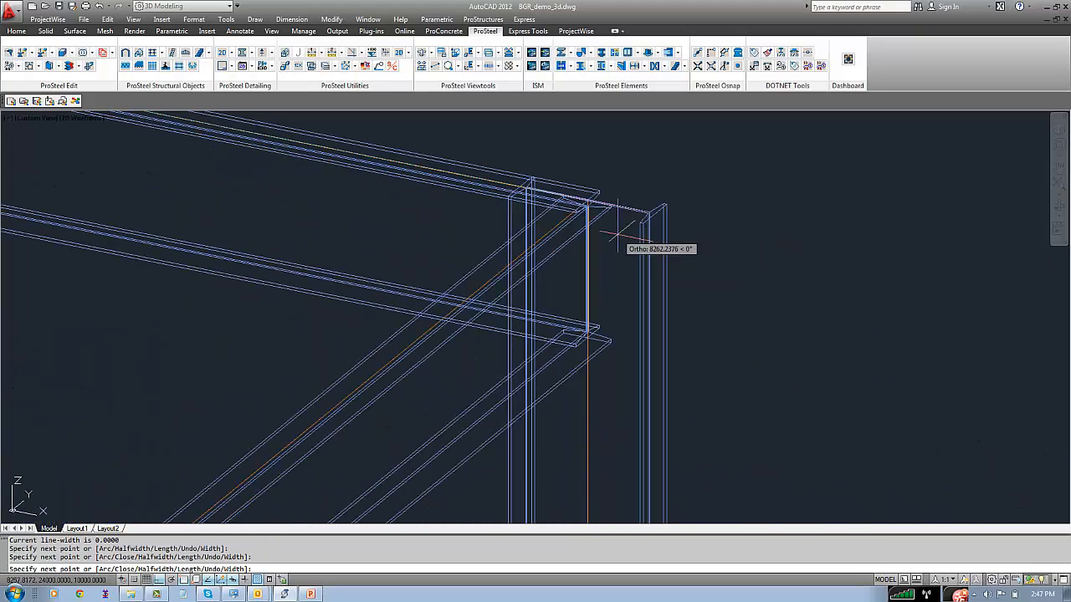
{"action": "left_click", "coordinate": [512, 224]}
{"action": "scroll", "coordinate": [512, 224], "scroll_direction": "down", "scroll_amount": 6}
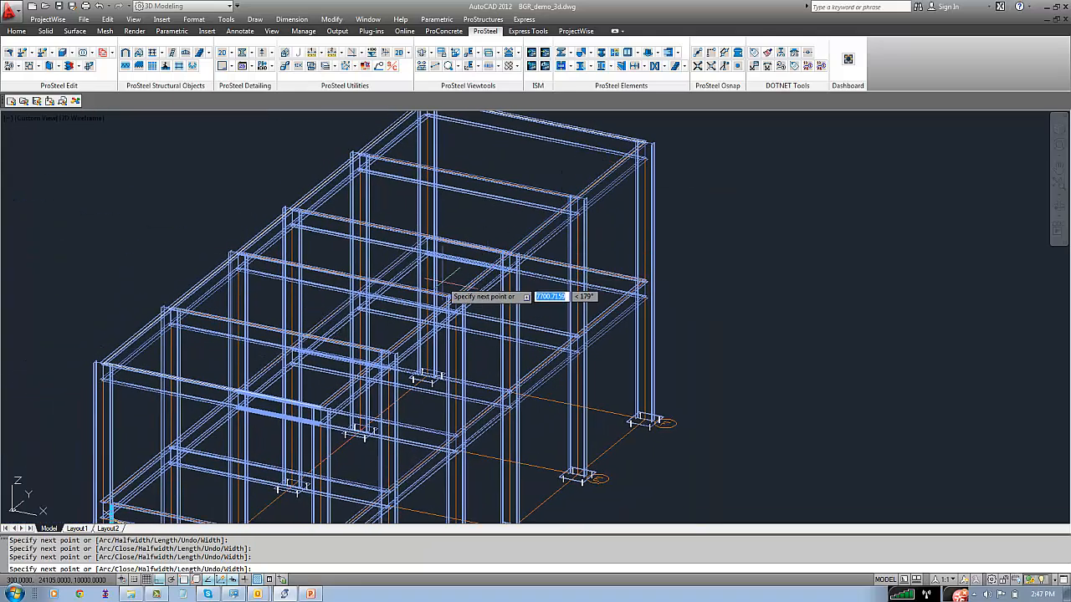
Run the polyline forward along the right top edge to the third column from the front and finish it open
{"action": "scroll", "coordinate": [459, 297], "scroll_direction": "up", "scroll_amount": 5}
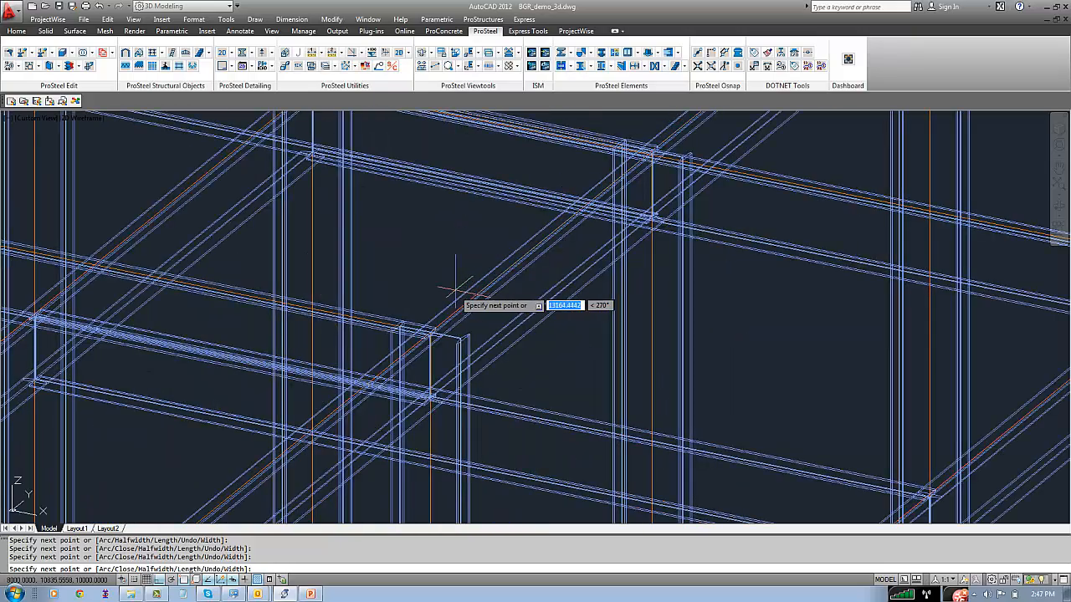
{"action": "key", "text": "Return"}
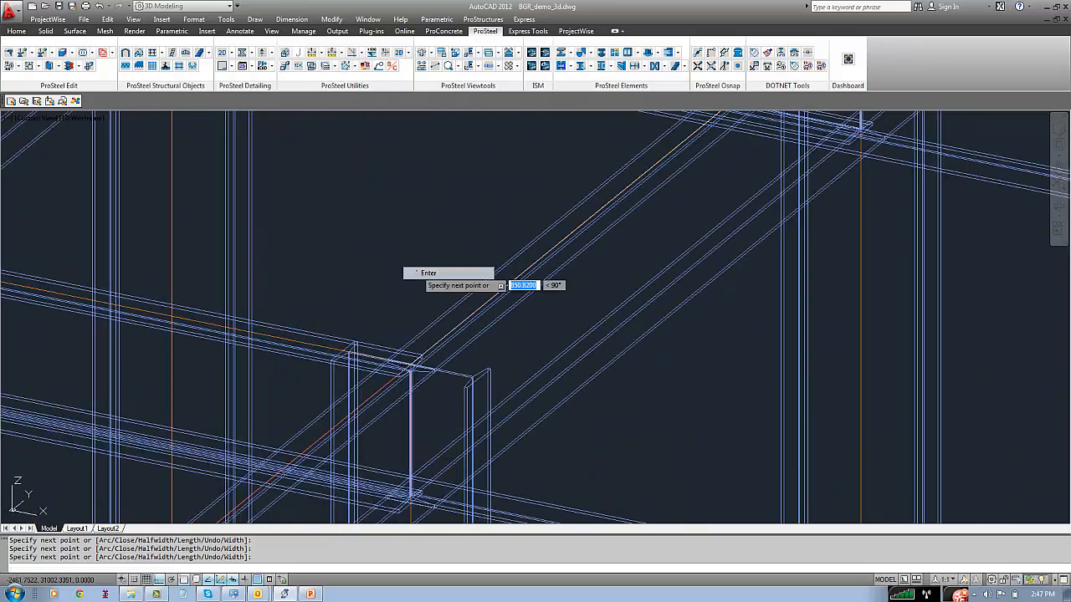
{"action": "scroll", "coordinate": [399, 269], "scroll_direction": "down", "scroll_amount": 6}
{"action": "scroll", "coordinate": [396, 276], "scroll_direction": "up", "scroll_amount": 2}
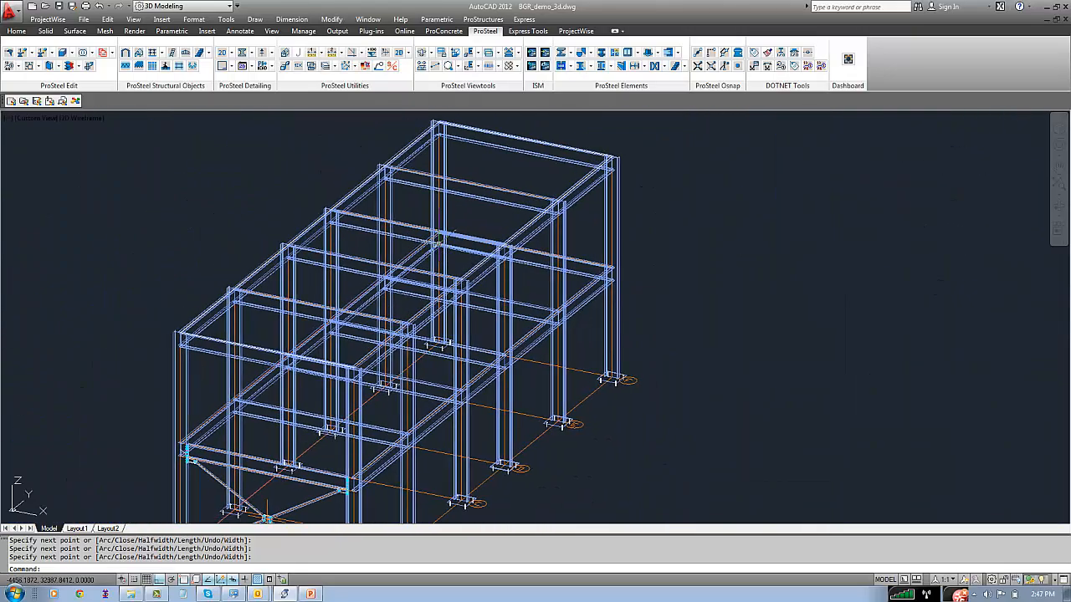
Create a ProSteel handrail along the polyline around the top of the frame
{"action": "left_click", "coordinate": [482, 19]}
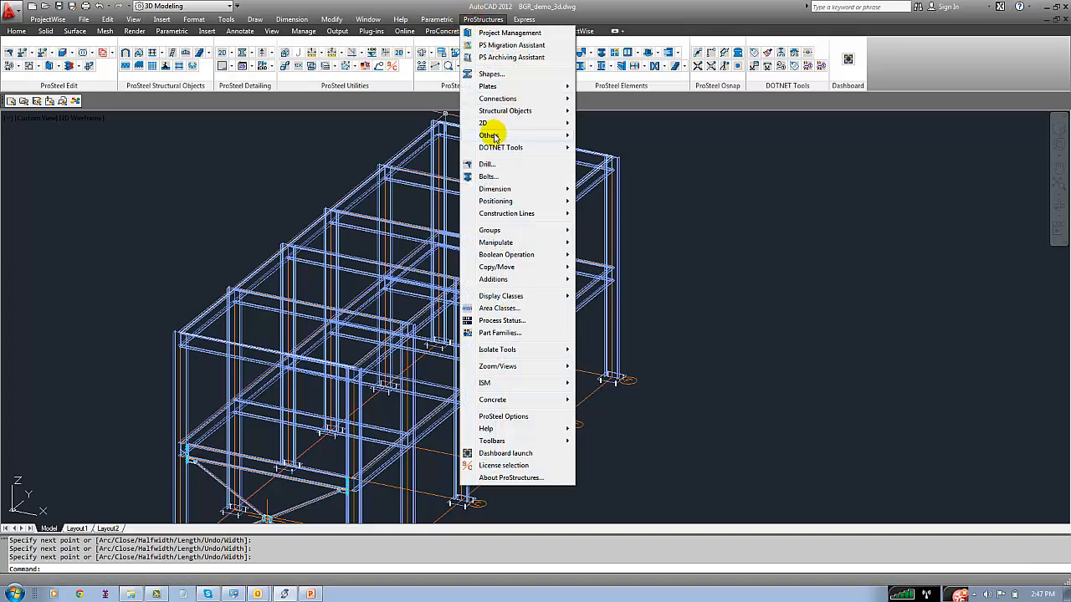
{"action": "mouse_move", "coordinate": [505, 110]}
{"action": "mouse_move", "coordinate": [607, 135]}
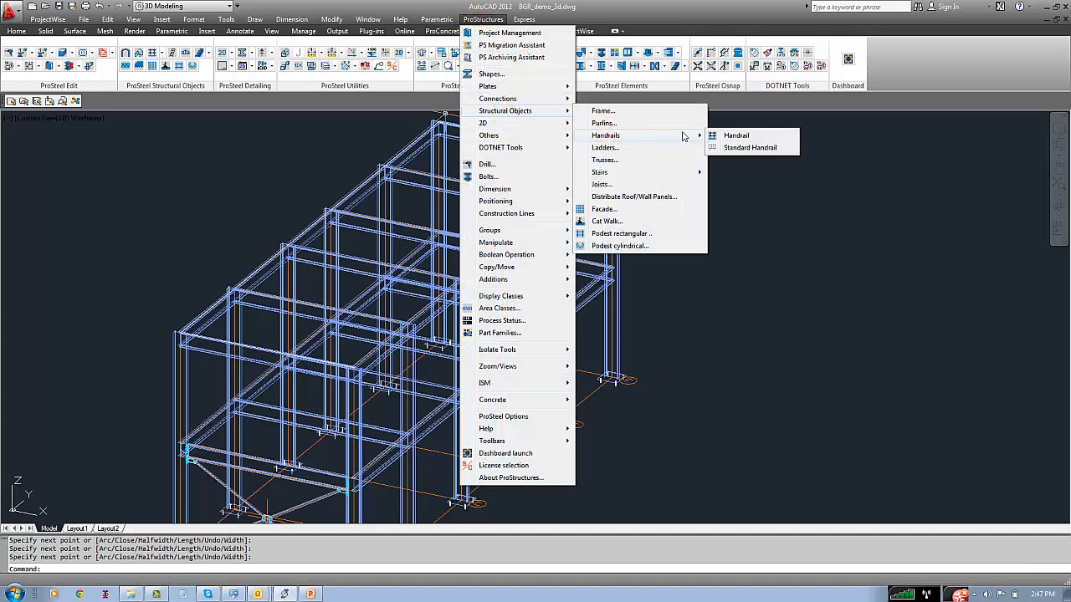
{"action": "left_click", "coordinate": [728, 136]}
{"action": "scroll", "coordinate": [326, 187], "scroll_direction": "up", "scroll_amount": 5}
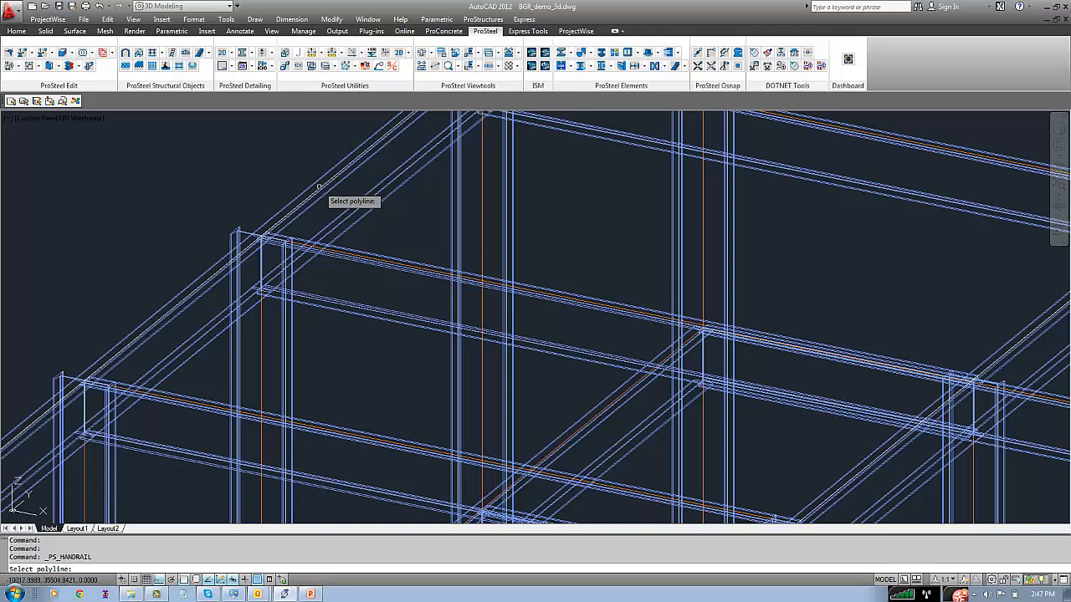
{"action": "left_click", "coordinate": [323, 188]}
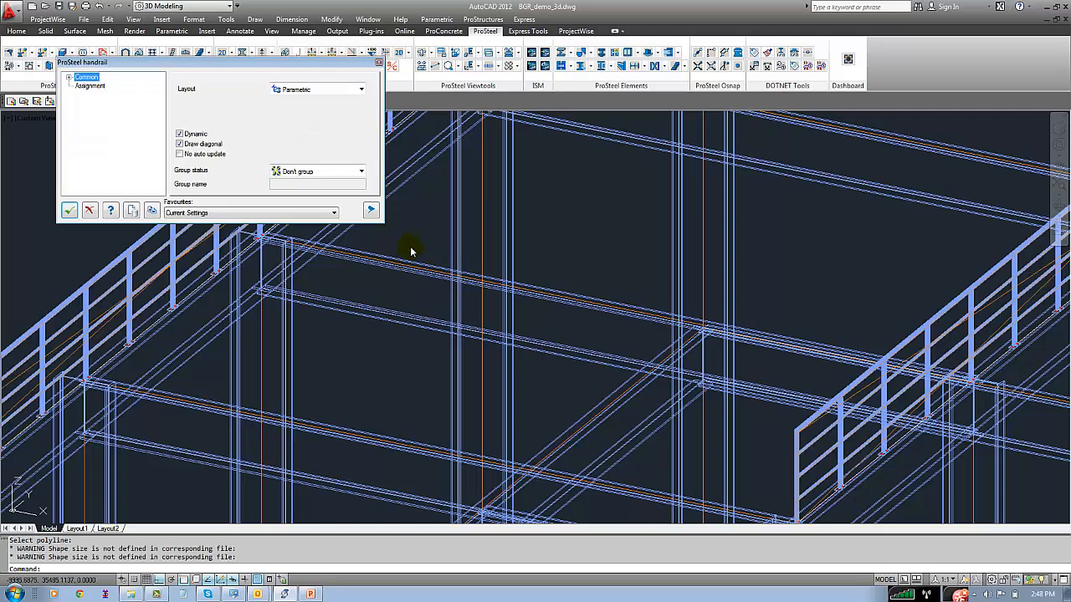
{"action": "scroll", "coordinate": [419, 220], "scroll_direction": "down", "scroll_amount": 5}
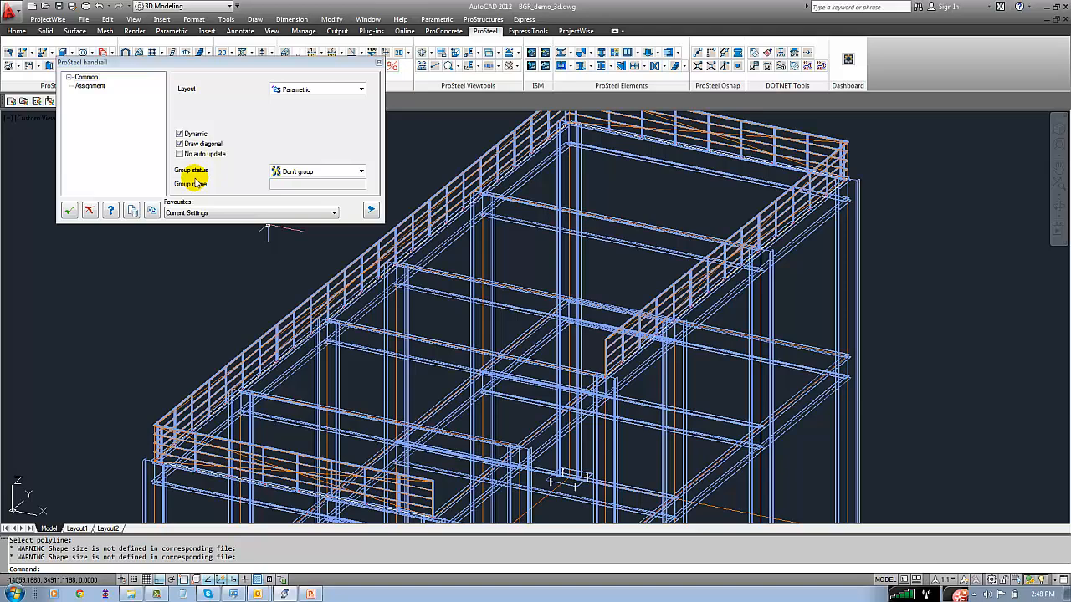
Try the handrail favourites Block/Typ B-1 and Parametric/Typ P-1
{"action": "left_click", "coordinate": [207, 213]}
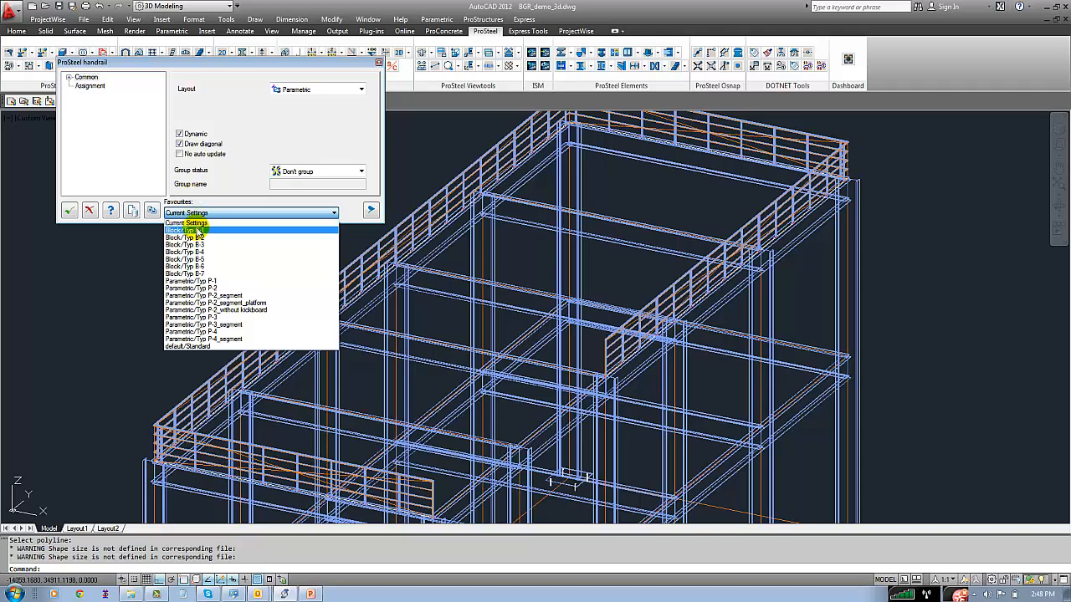
{"action": "left_click", "coordinate": [197, 231]}
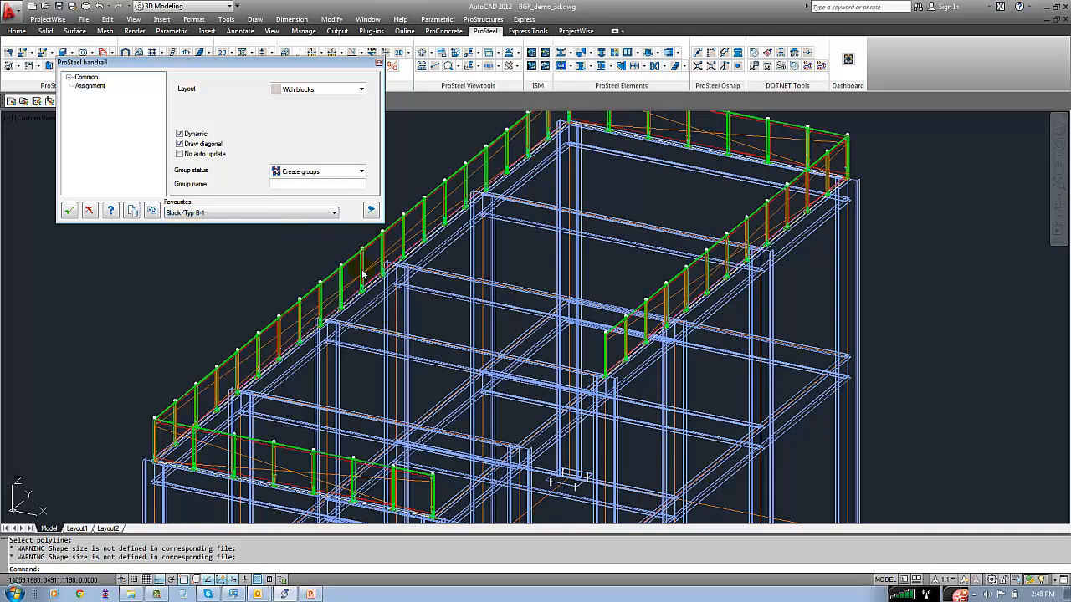
{"action": "left_click", "coordinate": [234, 214]}
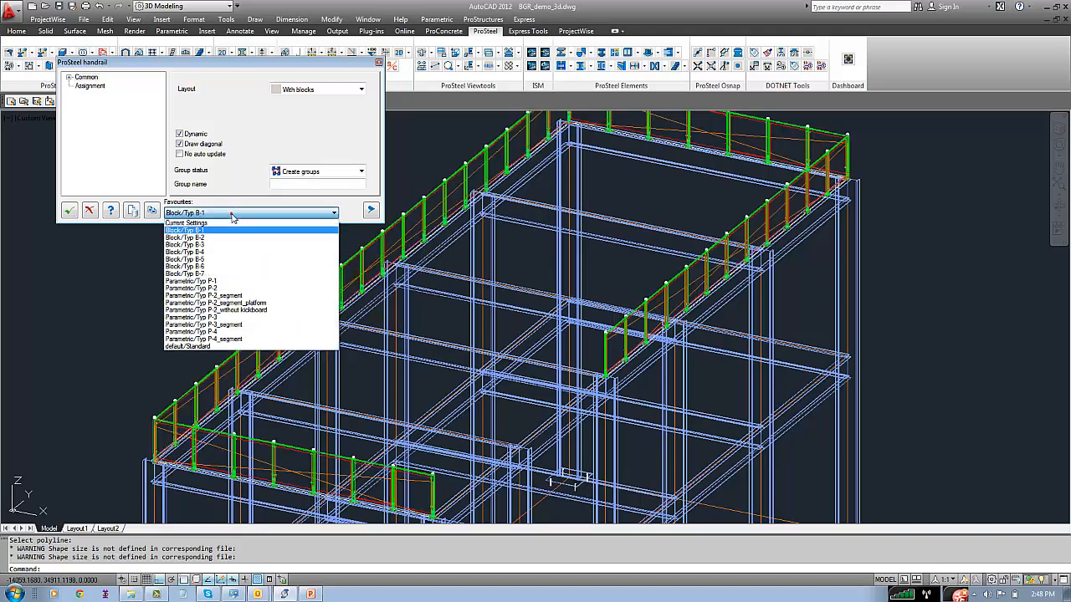
{"action": "left_click", "coordinate": [213, 282]}
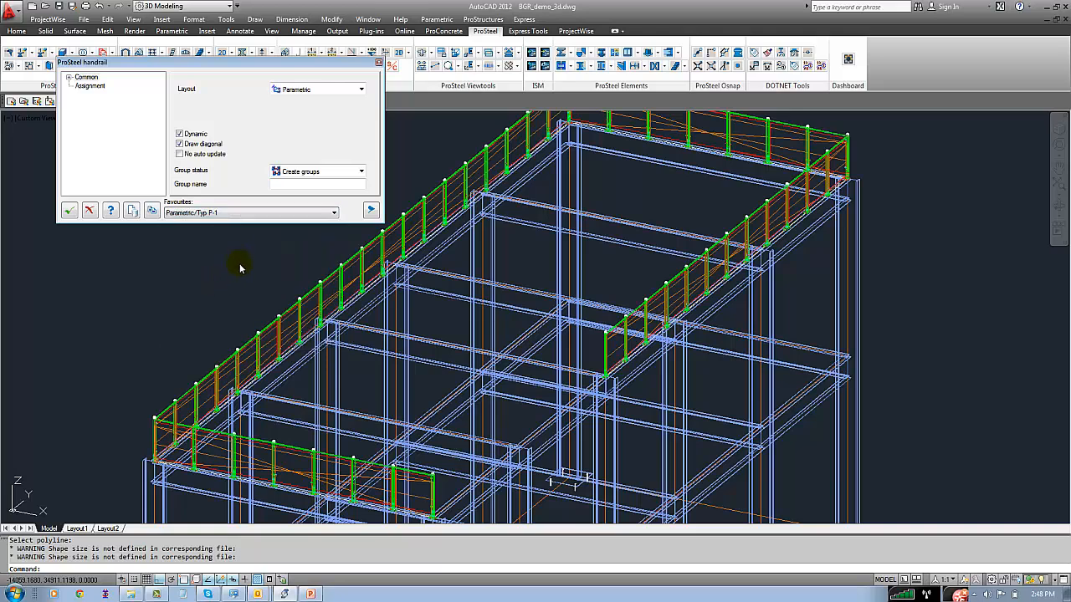
Apply the favourite Parametric/Typ P-2_segment to the handrail and check the joint between its segments
{"action": "left_click", "coordinate": [243, 213]}
{"action": "left_click", "coordinate": [166, 293]}
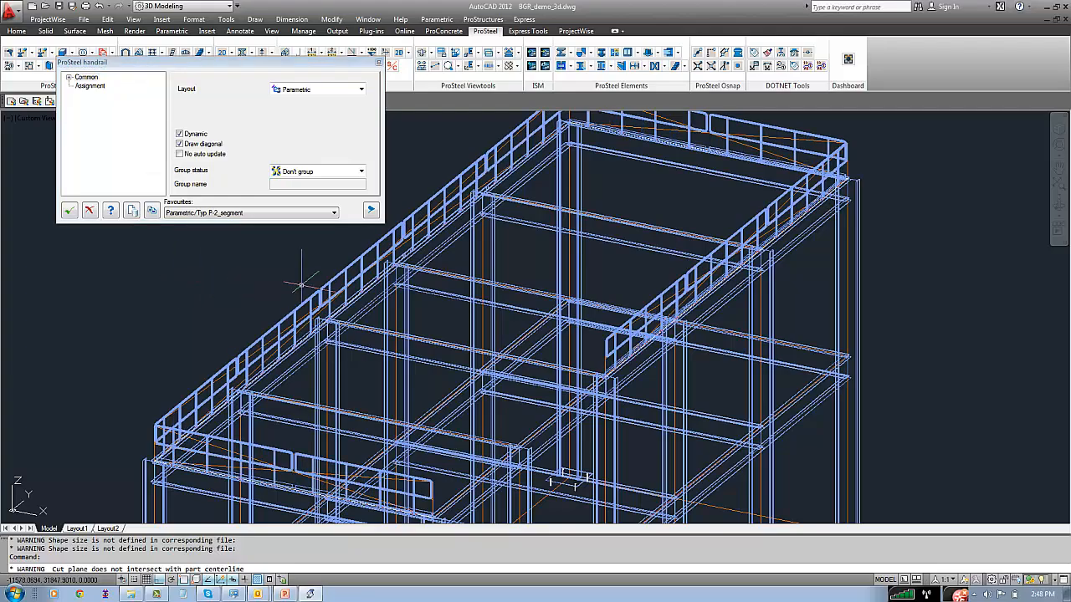
{"action": "scroll", "coordinate": [332, 296], "scroll_direction": "up", "scroll_amount": 5}
{"action": "scroll", "coordinate": [389, 364], "scroll_direction": "down", "scroll_amount": 4}
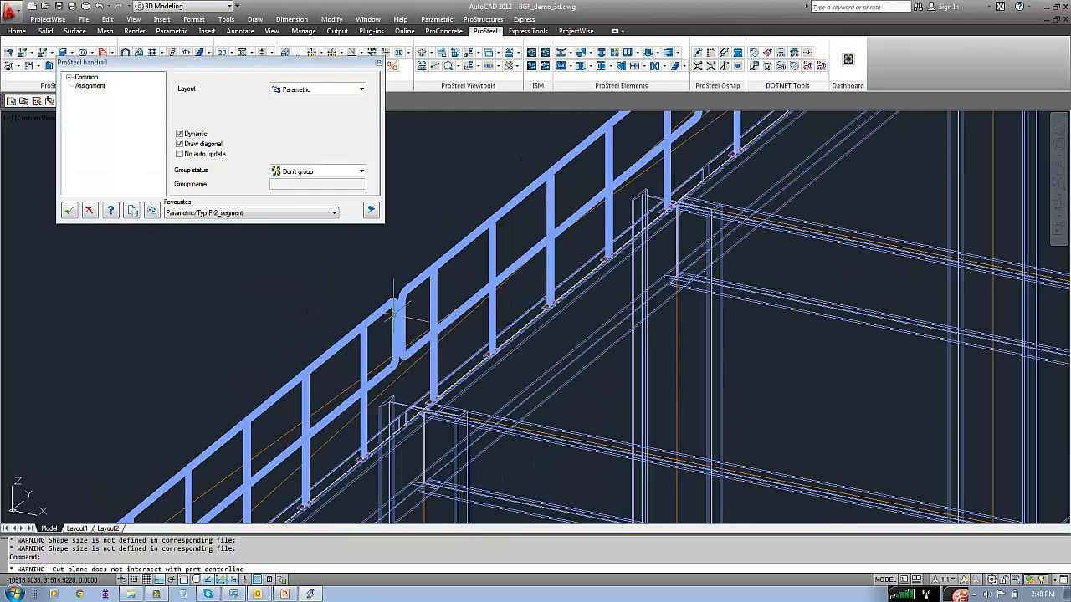
{"action": "scroll", "coordinate": [373, 308], "scroll_direction": "up", "scroll_amount": 5}
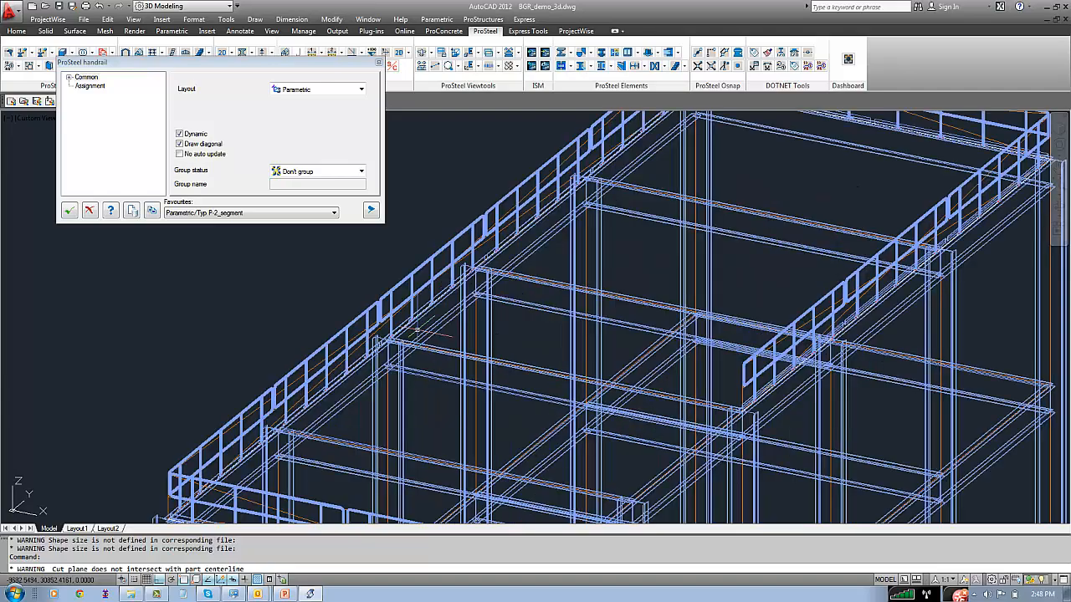
Rotate the handrail posts' base plates by 90 degrees in the post connection settings and check them along the beam
{"action": "scroll", "coordinate": [373, 308], "scroll_direction": "up", "scroll_amount": 3}
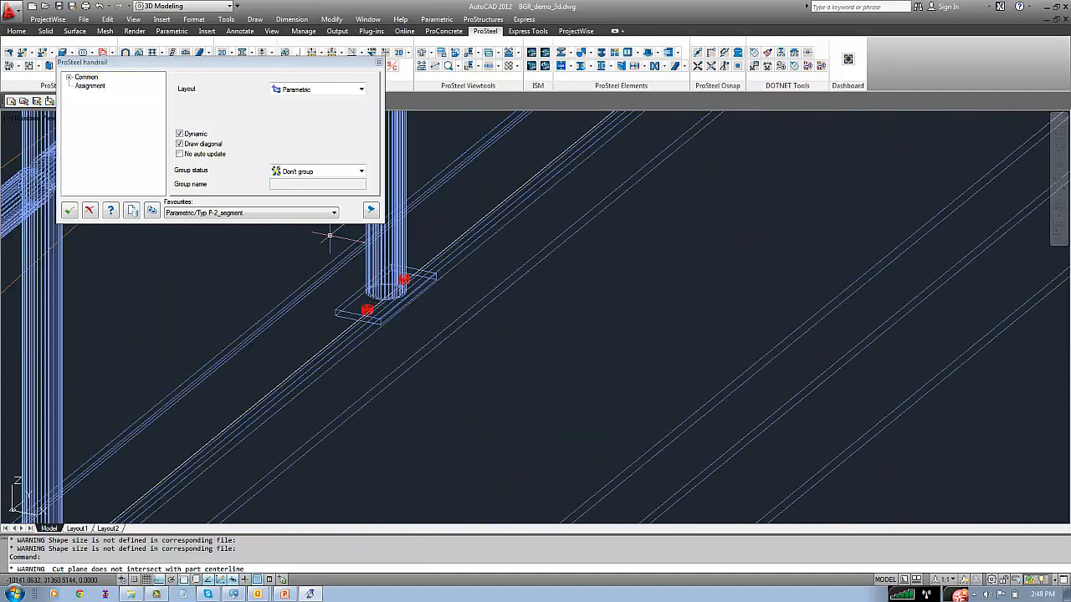
{"action": "left_click", "coordinate": [70, 77]}
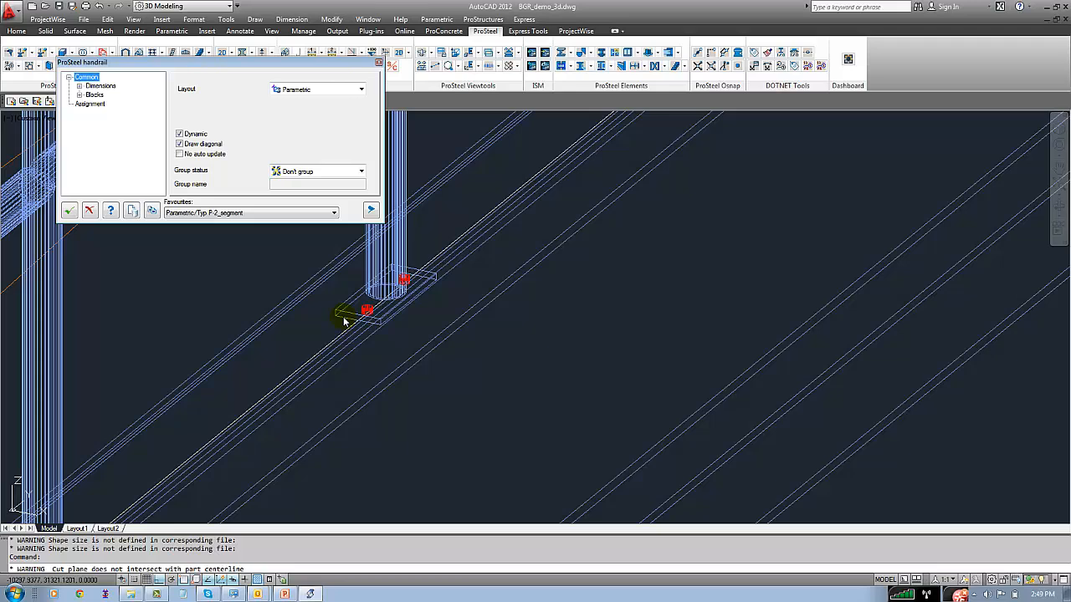
{"action": "left_click", "coordinate": [80, 95]}
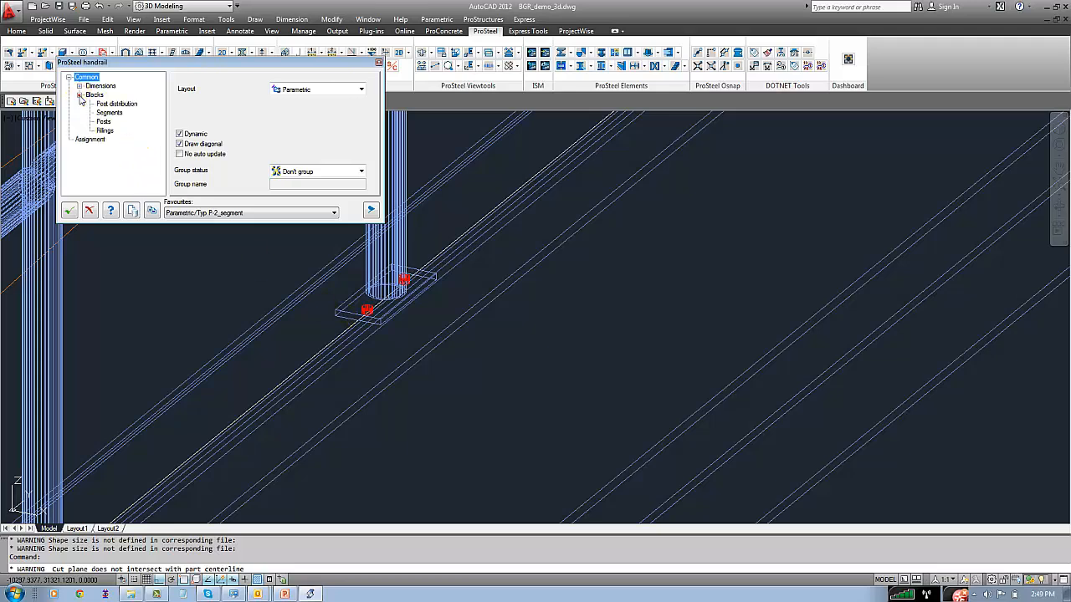
{"action": "left_click", "coordinate": [100, 103]}
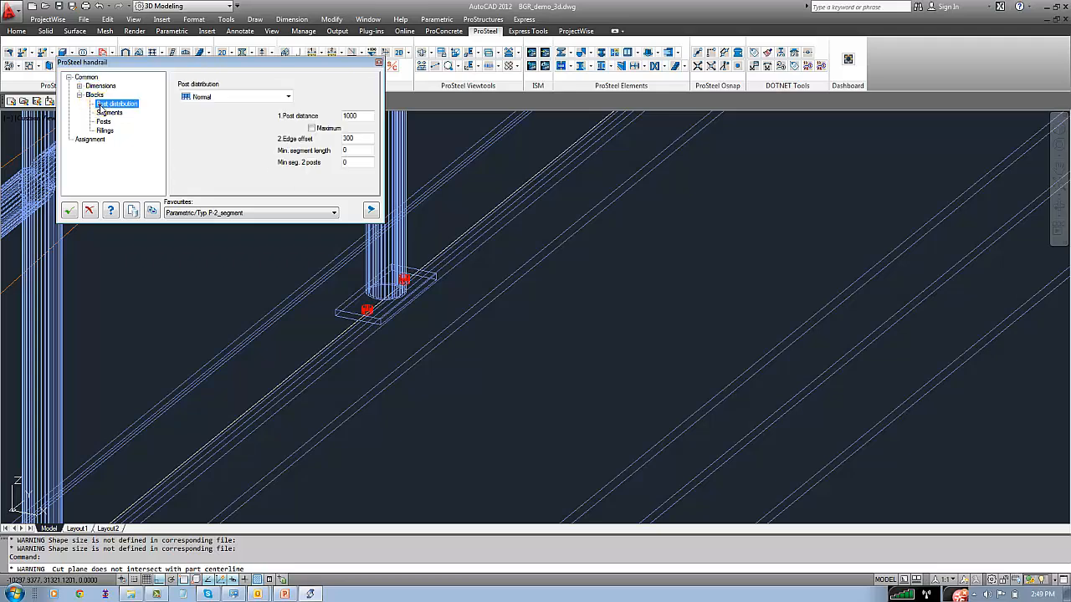
{"action": "left_click", "coordinate": [79, 86]}
{"action": "double_click", "coordinate": [103, 140]}
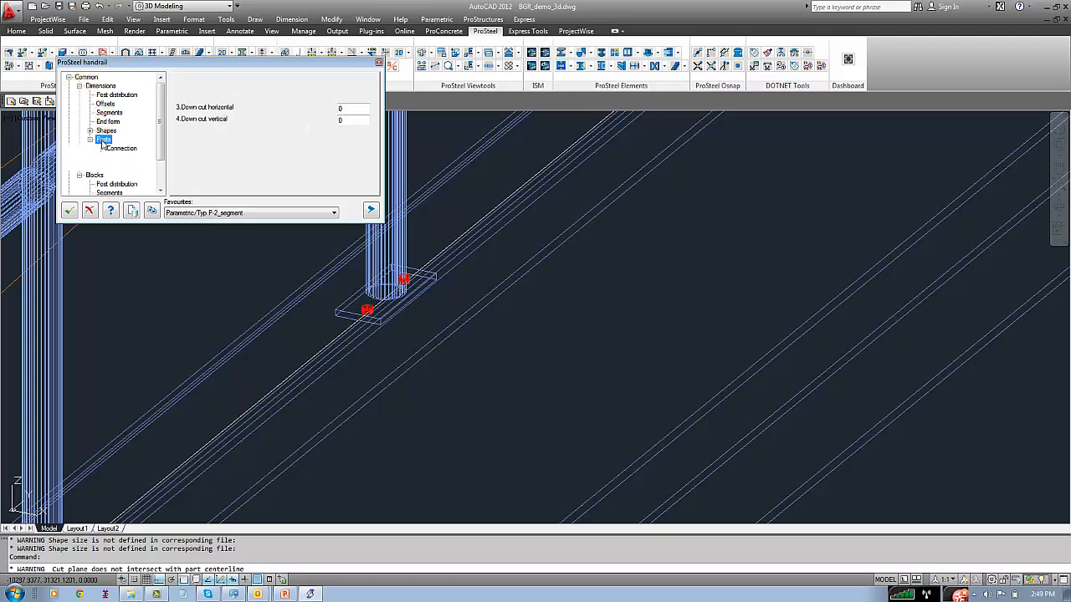
{"action": "left_click", "coordinate": [119, 148]}
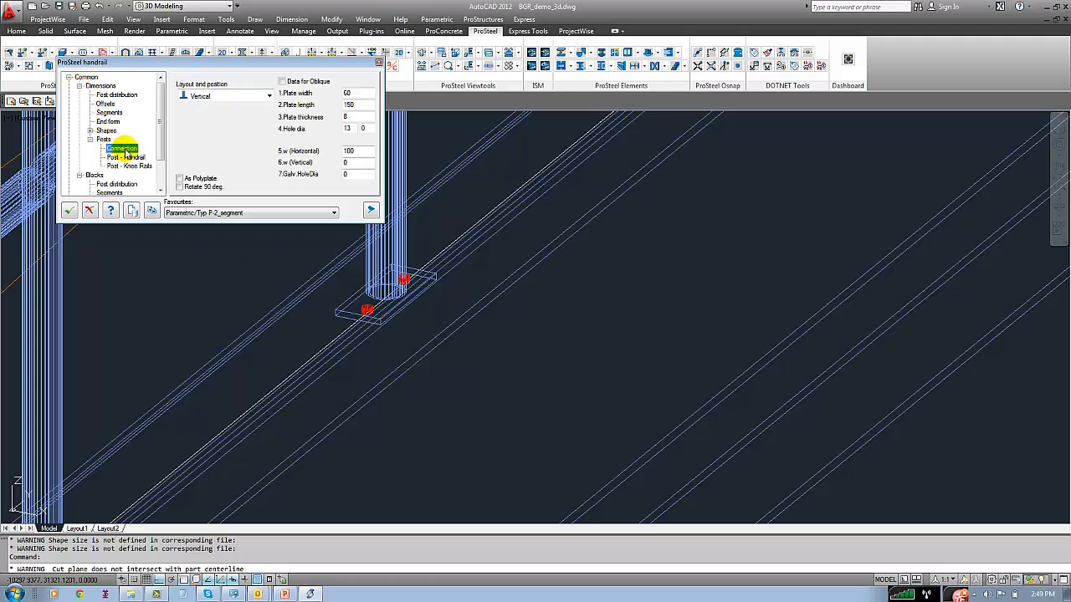
{"action": "left_click", "coordinate": [179, 187]}
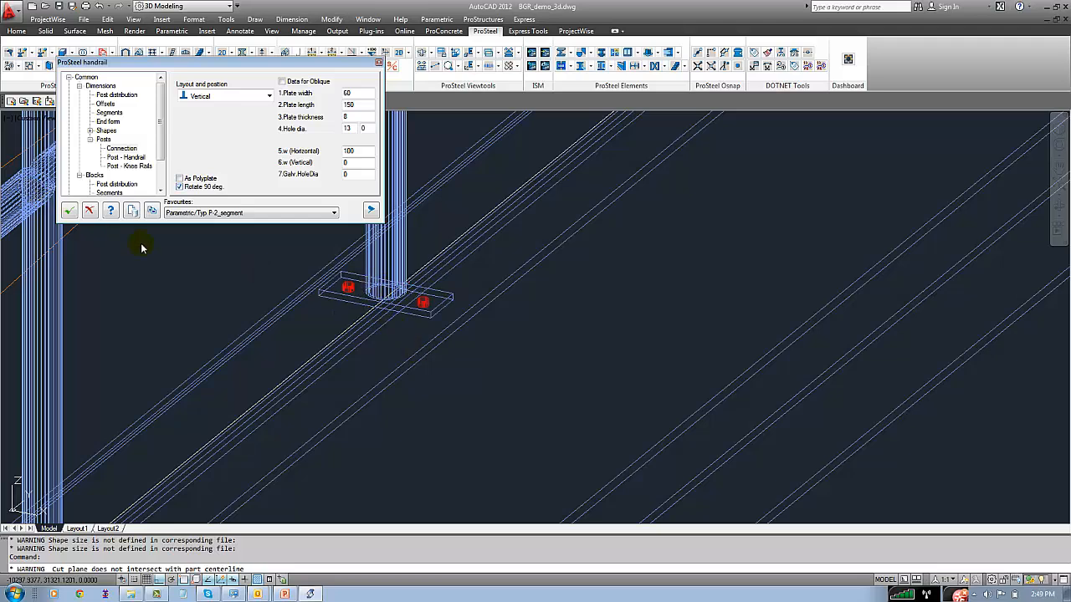
{"action": "scroll", "coordinate": [209, 276], "scroll_direction": "down", "scroll_amount": 5}
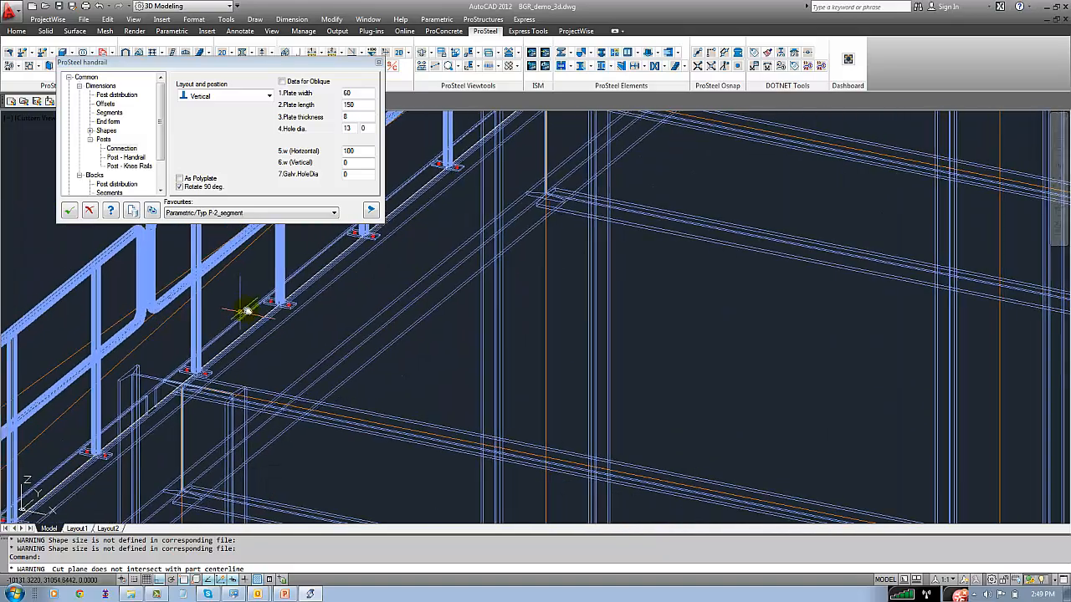
{"action": "middle_click_drag", "start_coordinate": [216, 349], "coordinate": [452, 211]}
{"action": "middle_click_drag", "start_coordinate": [238, 391], "coordinate": [421, 267]}
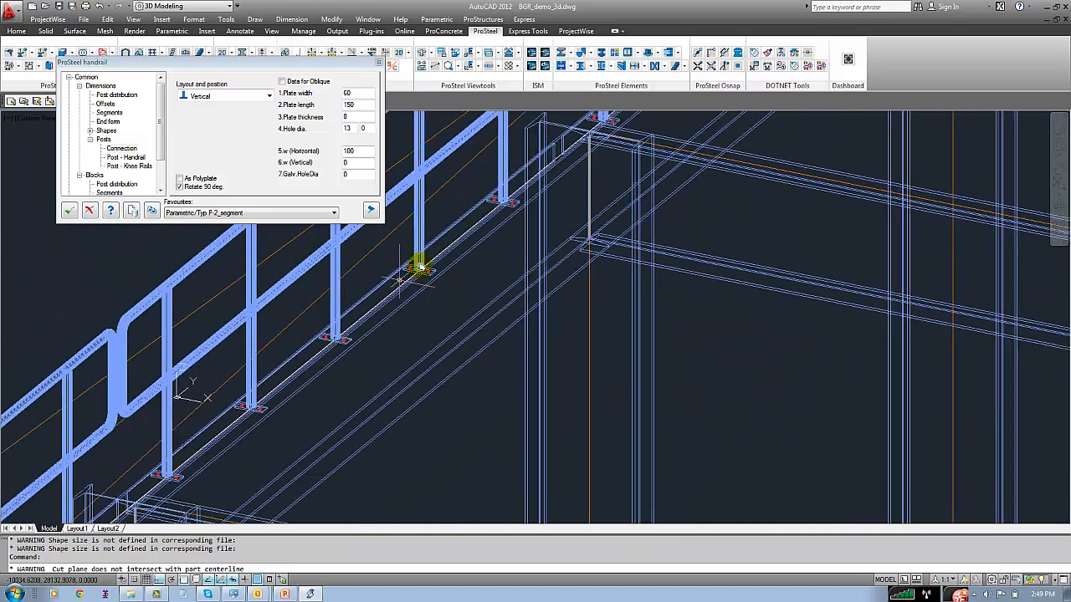
{"action": "scroll", "coordinate": [416, 269], "scroll_direction": "up", "scroll_amount": 6}
{"action": "scroll", "coordinate": [339, 332], "scroll_direction": "down", "scroll_amount": 3}
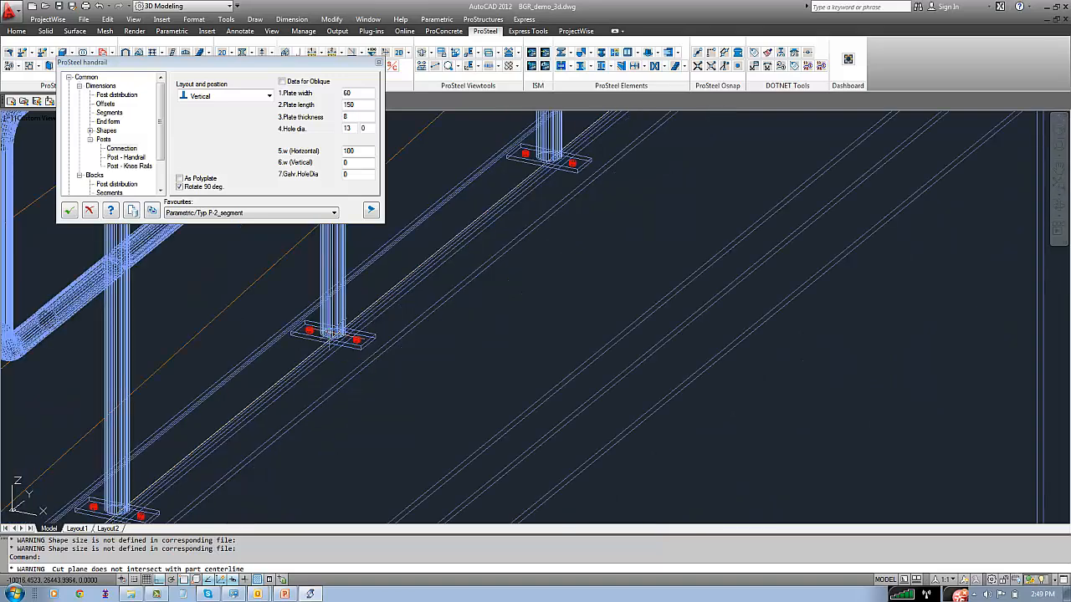
Close the handrail settings, start copying drill holes, and pick the post base plates from the frame corner along the beam as sources
{"action": "left_click", "coordinate": [89, 210]}
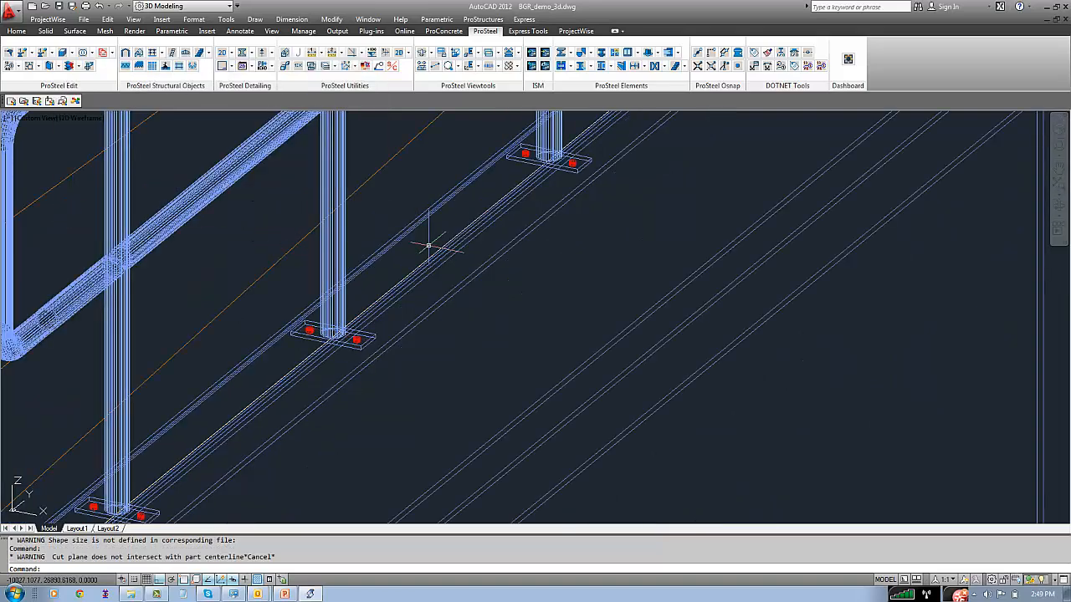
{"action": "left_click", "coordinate": [474, 23]}
{"action": "left_click", "coordinate": [489, 162]}
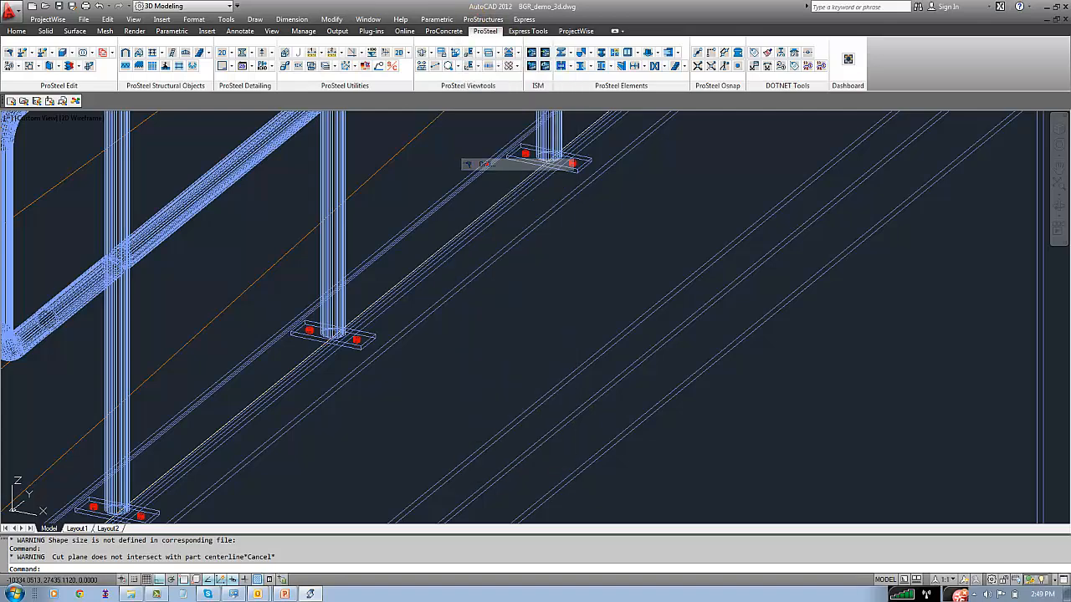
{"action": "left_click", "coordinate": [123, 196]}
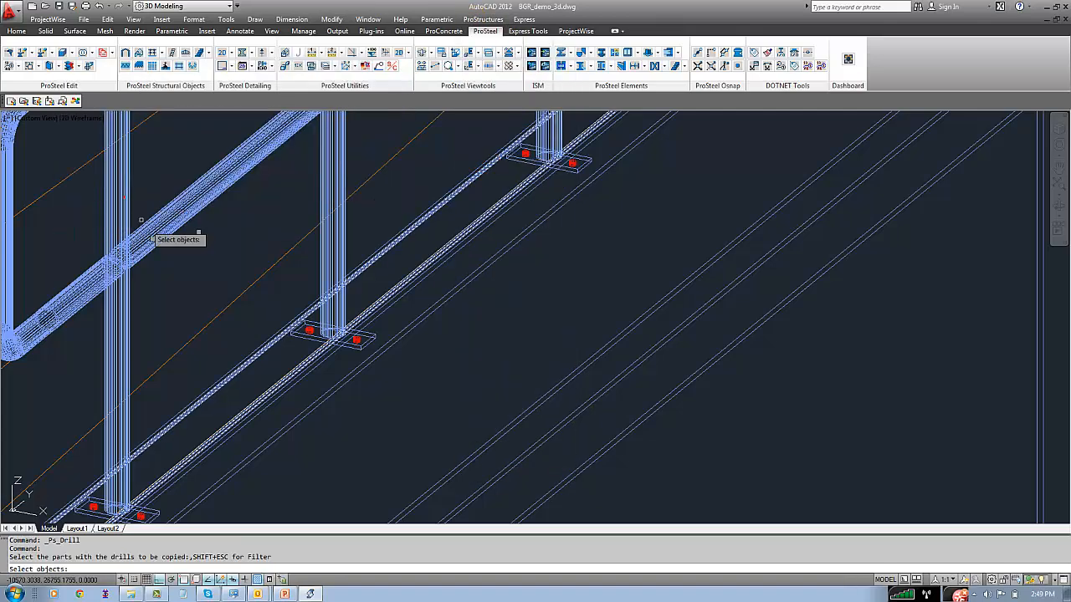
{"action": "left_click", "coordinate": [310, 335]}
{"action": "scroll", "coordinate": [402, 289], "scroll_direction": "down", "scroll_amount": 5}
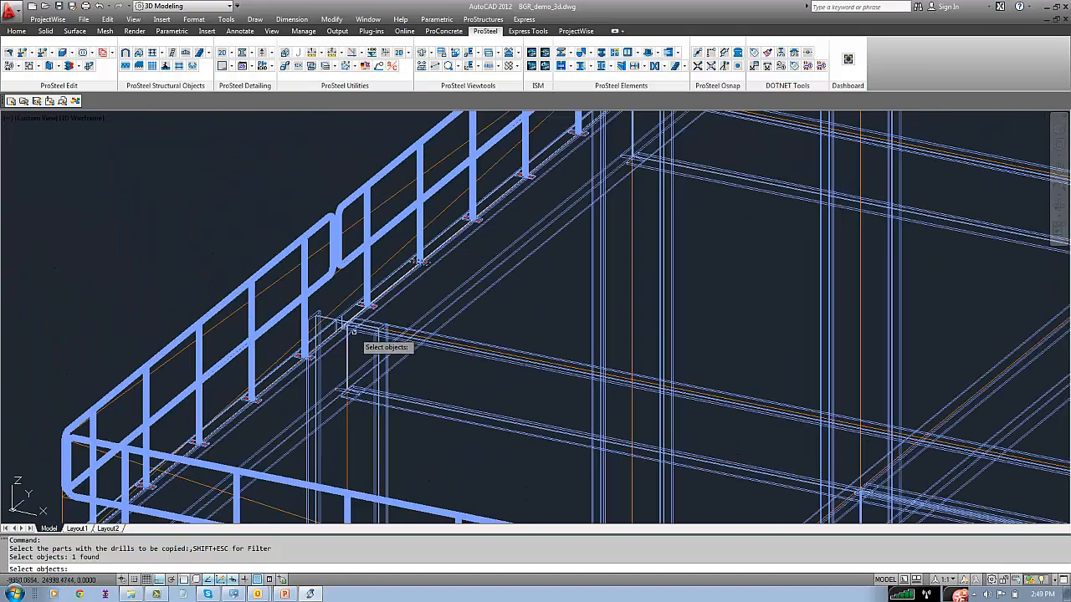
{"action": "scroll", "coordinate": [351, 334], "scroll_direction": "up", "scroll_amount": 3}
{"action": "scroll", "coordinate": [251, 425], "scroll_direction": "up", "scroll_amount": 4}
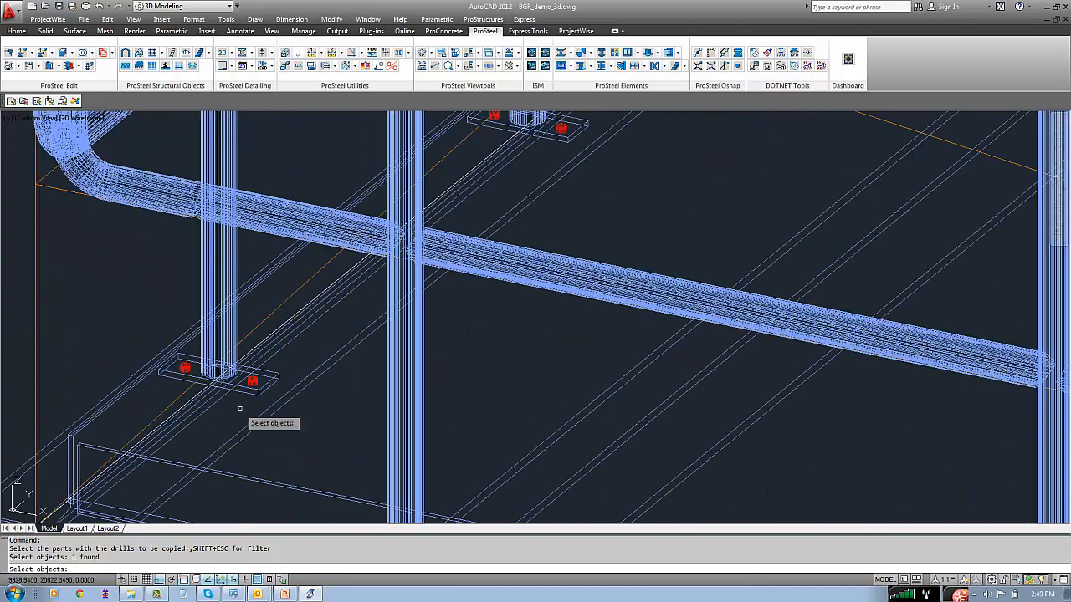
{"action": "left_click", "coordinate": [255, 392]}
{"action": "left_click", "coordinate": [562, 138]}
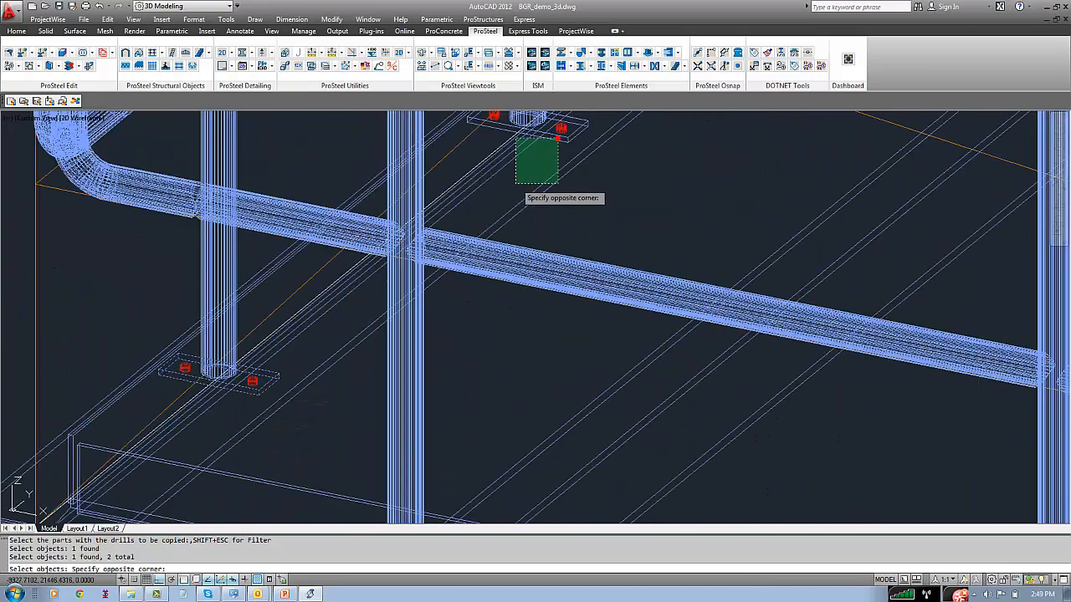
{"action": "left_click", "coordinate": [514, 184]}
{"action": "scroll", "coordinate": [530, 160], "scroll_direction": "down", "scroll_amount": 4}
{"action": "scroll", "coordinate": [443, 251], "scroll_direction": "up", "scroll_amount": 5}
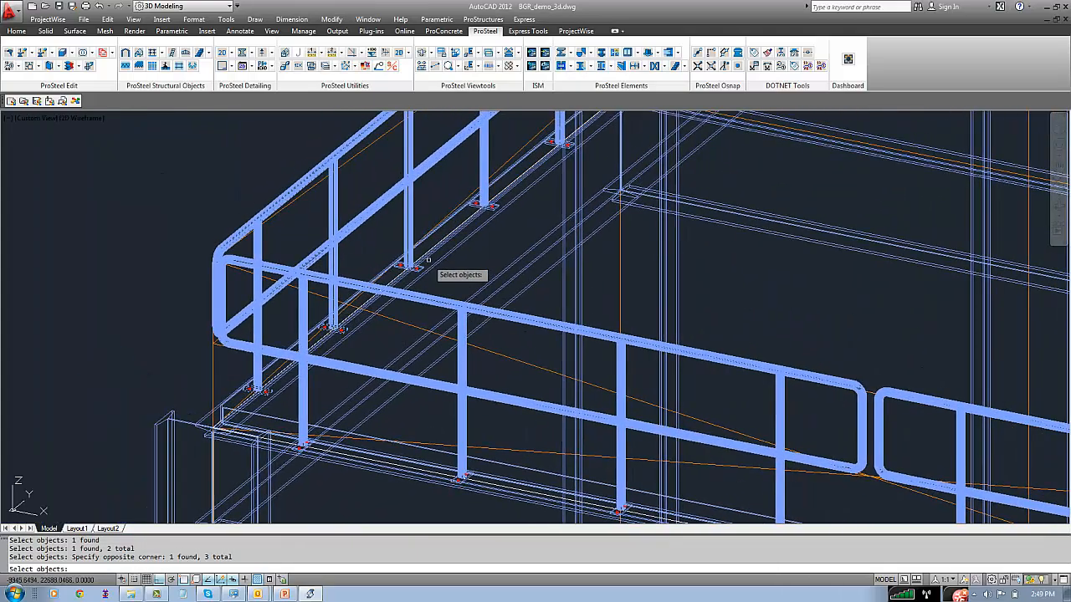
{"action": "left_click", "coordinate": [419, 268]}
{"action": "middle_click_drag", "start_coordinate": [540, 177], "coordinate": [311, 399]}
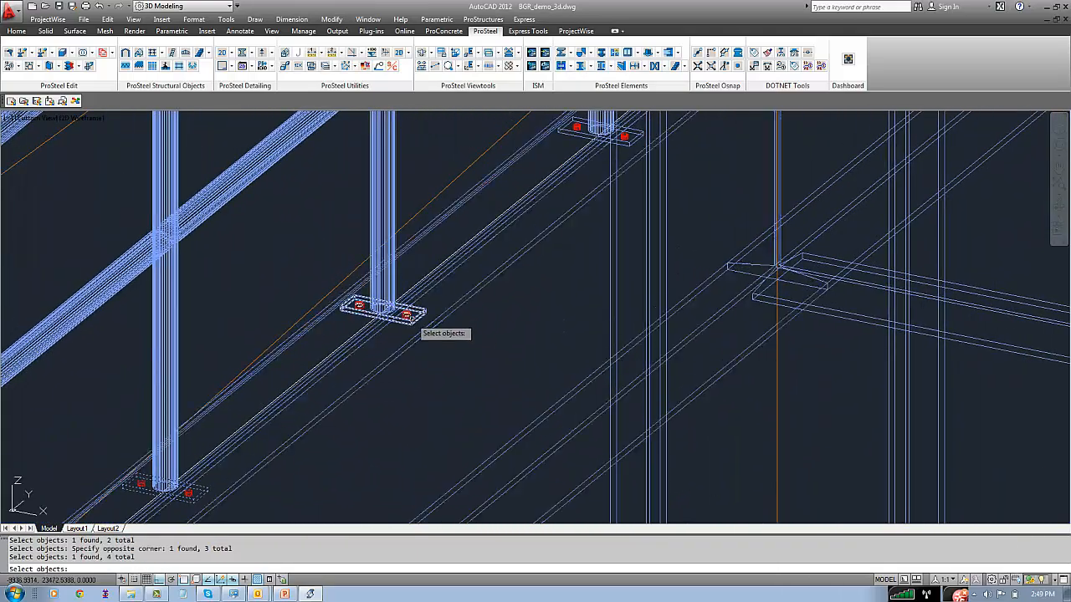
{"action": "left_click", "coordinate": [411, 315]}
{"action": "middle_click_drag", "start_coordinate": [540, 246], "coordinate": [521, 282]}
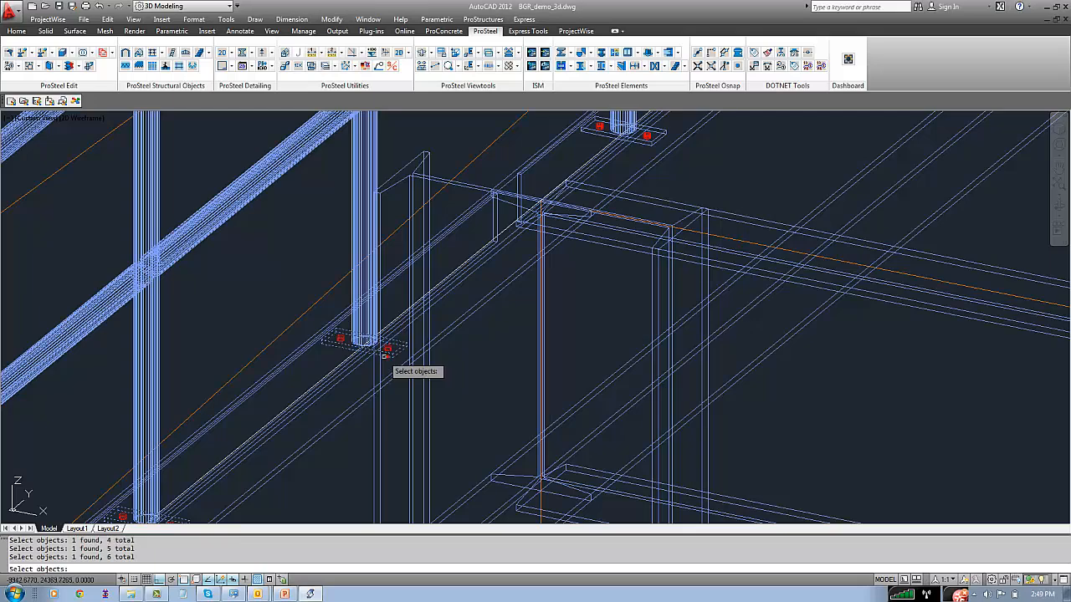
Add the remaining post base plates farther along the same side of the frame to the drill source selection
{"action": "scroll", "coordinate": [385, 354], "scroll_direction": "down", "scroll_amount": 3}
{"action": "scroll", "coordinate": [399, 358], "scroll_direction": "up", "scroll_amount": 3}
{"action": "left_click", "coordinate": [395, 353]}
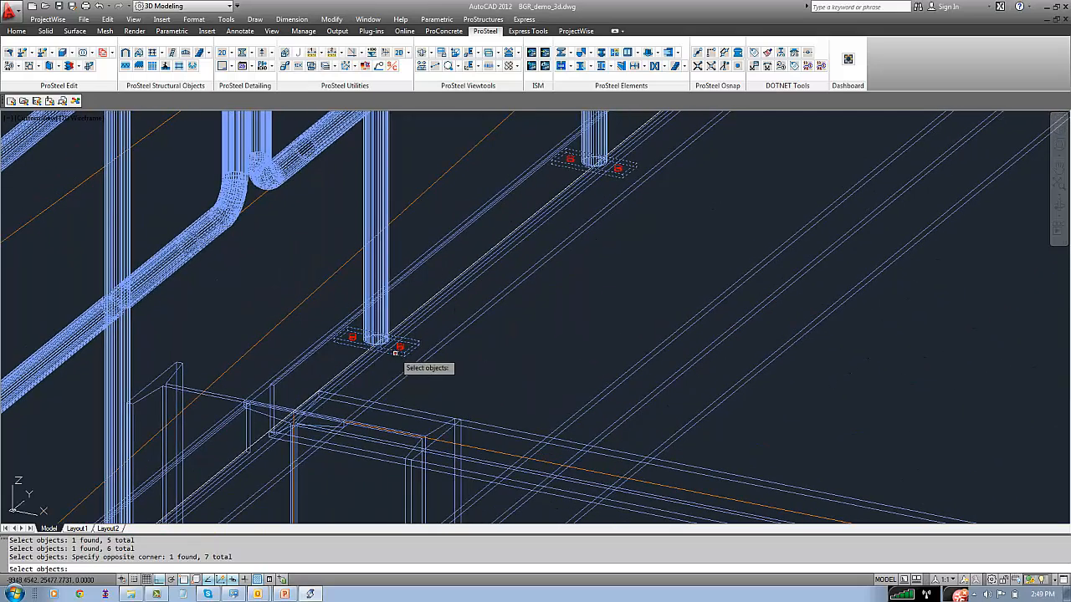
{"action": "middle_click_drag", "start_coordinate": [499, 253], "coordinate": [205, 485]}
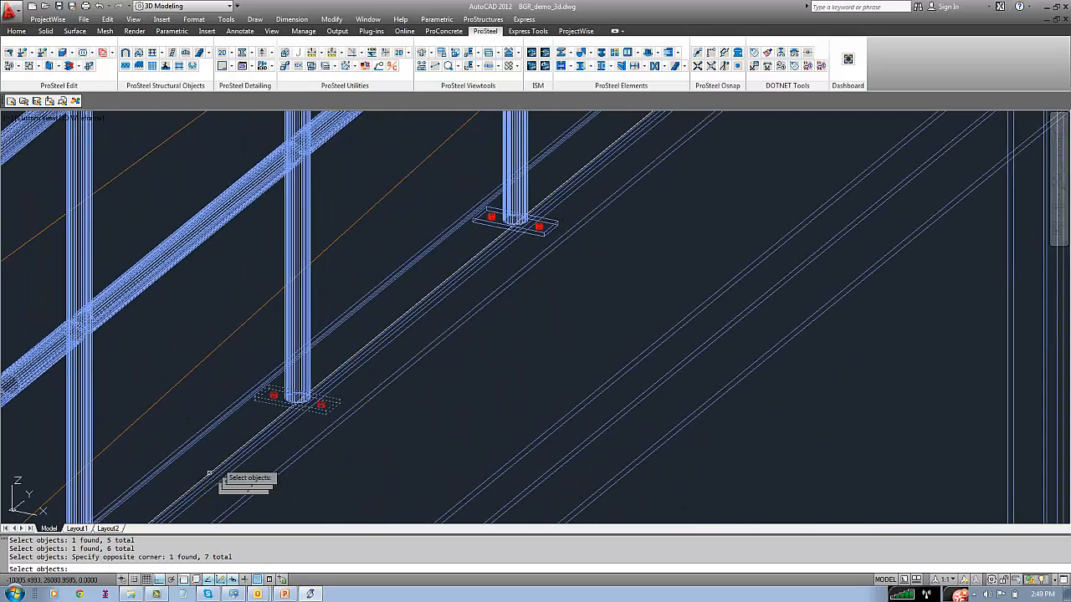
{"action": "left_click", "coordinate": [538, 236]}
{"action": "scroll", "coordinate": [535, 246], "scroll_direction": "down", "scroll_amount": 3}
{"action": "scroll", "coordinate": [482, 294], "scroll_direction": "up", "scroll_amount": 3}
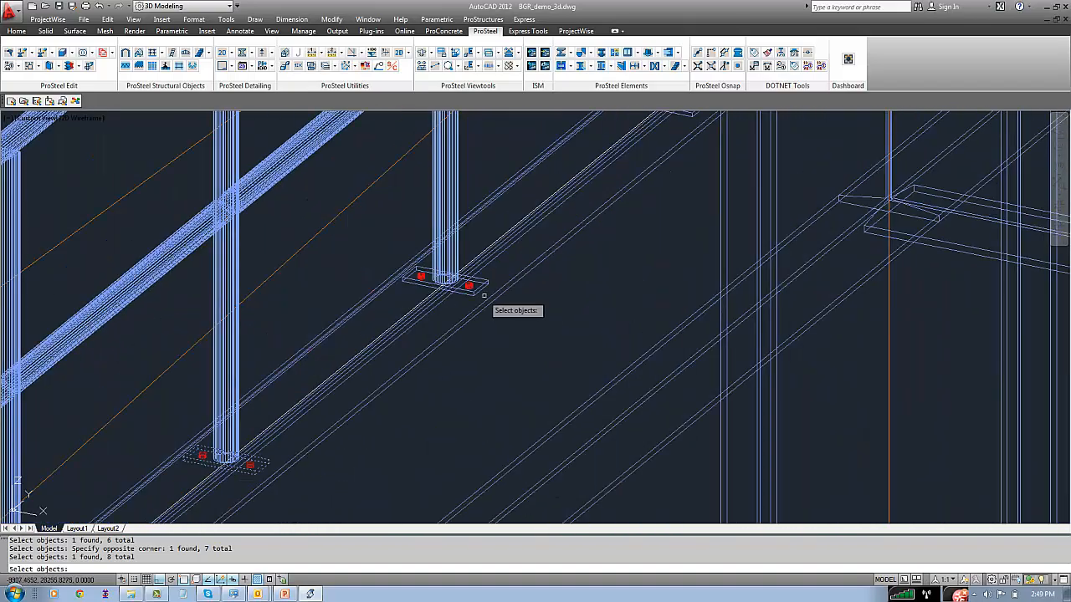
{"action": "left_click", "coordinate": [483, 289]}
{"action": "scroll", "coordinate": [557, 254], "scroll_direction": "down", "scroll_amount": 4}
{"action": "middle_click_drag", "start_coordinate": [609, 232], "coordinate": [354, 447]}
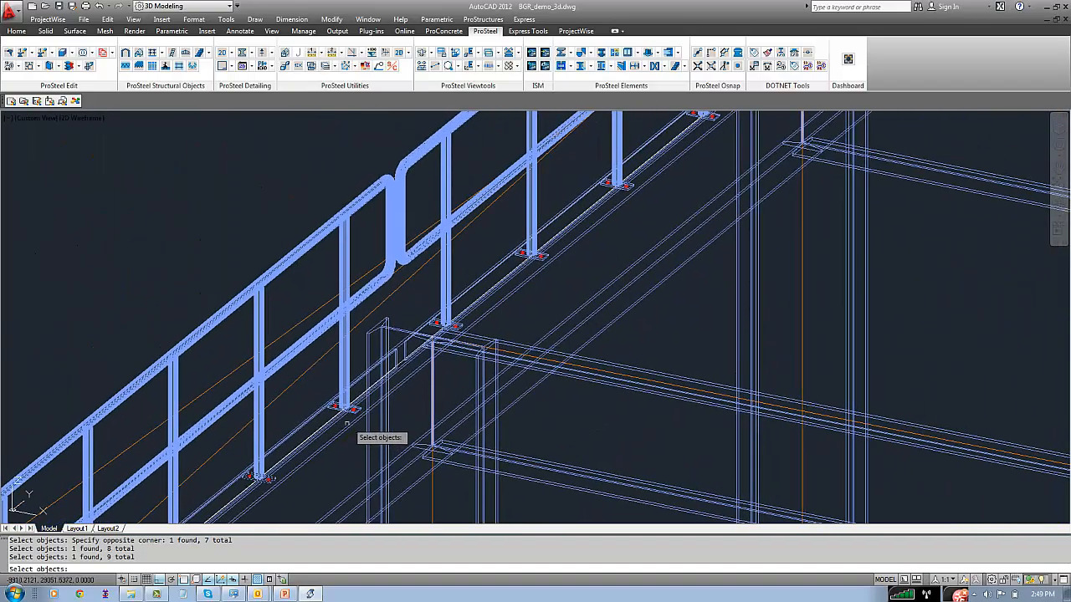
{"action": "left_click", "coordinate": [352, 410]}
{"action": "left_click", "coordinate": [454, 326]}
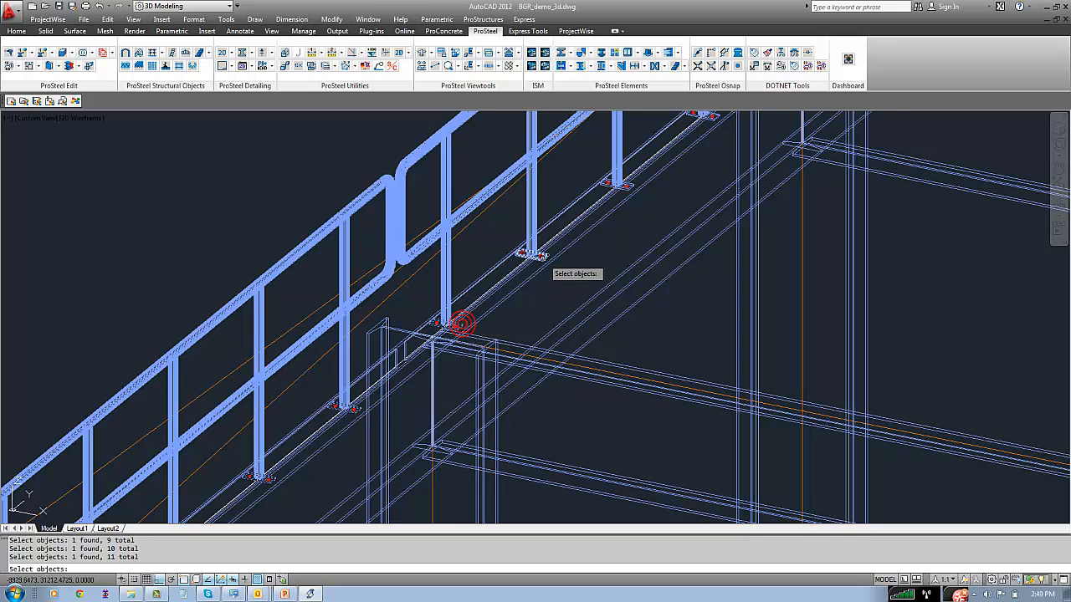
{"action": "left_click", "coordinate": [540, 255]}
{"action": "left_click", "coordinate": [629, 187]}
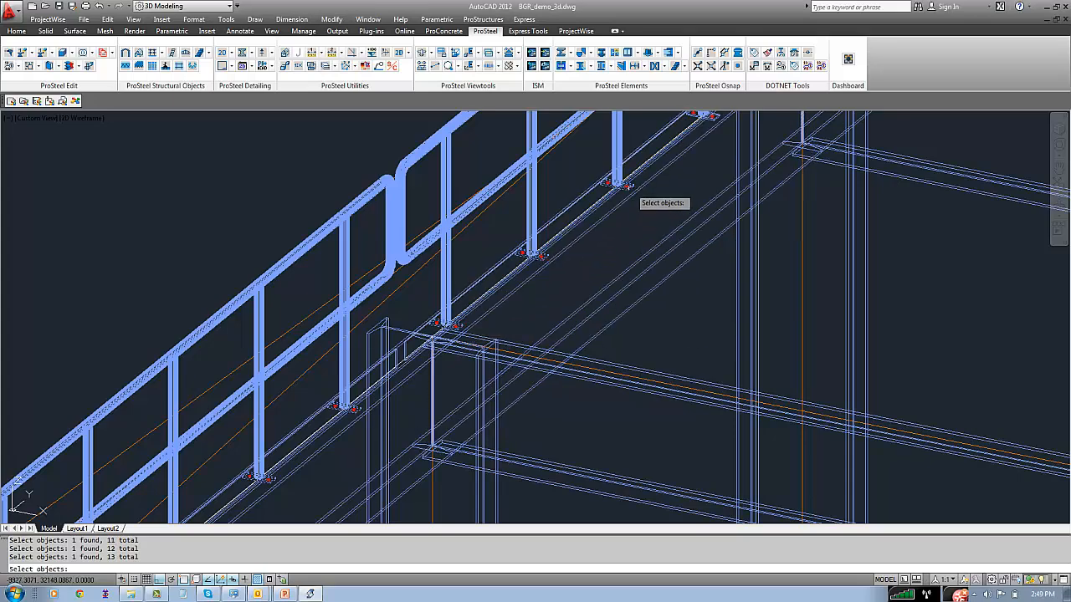
{"action": "middle_click_drag", "start_coordinate": [628, 224], "coordinate": [276, 508]}
{"action": "left_click", "coordinate": [359, 410]}
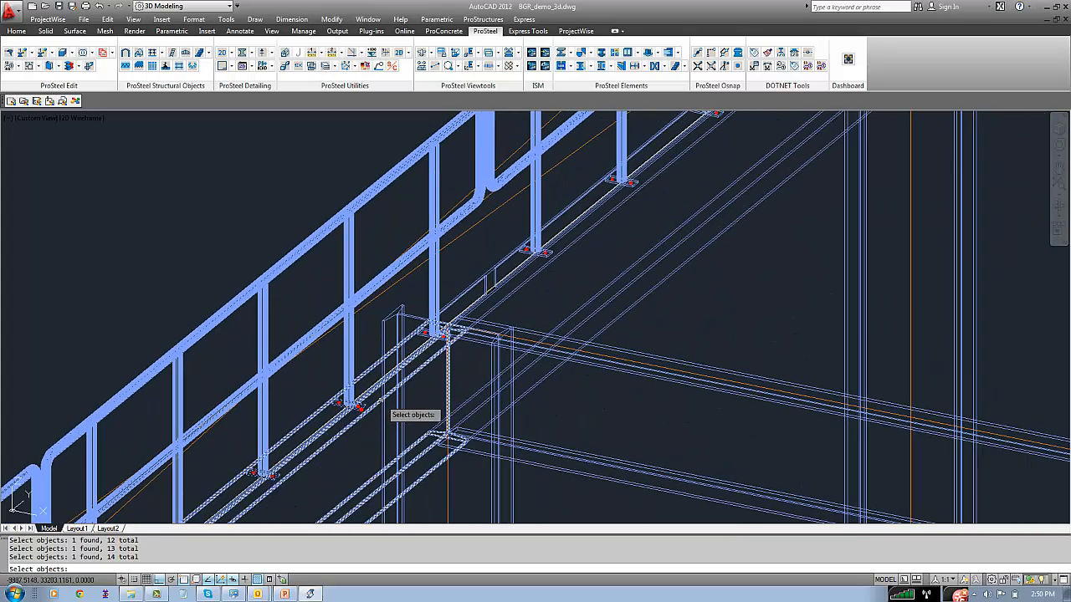
Copy the base plates' drill holes into the supporting beam beneath the handrail, close the drill settings and check the holes
{"action": "scroll", "coordinate": [381, 400], "scroll_direction": "down", "scroll_amount": 4}
{"action": "middle_click_drag", "start_coordinate": [383, 401], "coordinate": [473, 360], "text": "shift"}
{"action": "scroll", "coordinate": [504, 330], "scroll_direction": "up", "scroll_amount": 3}
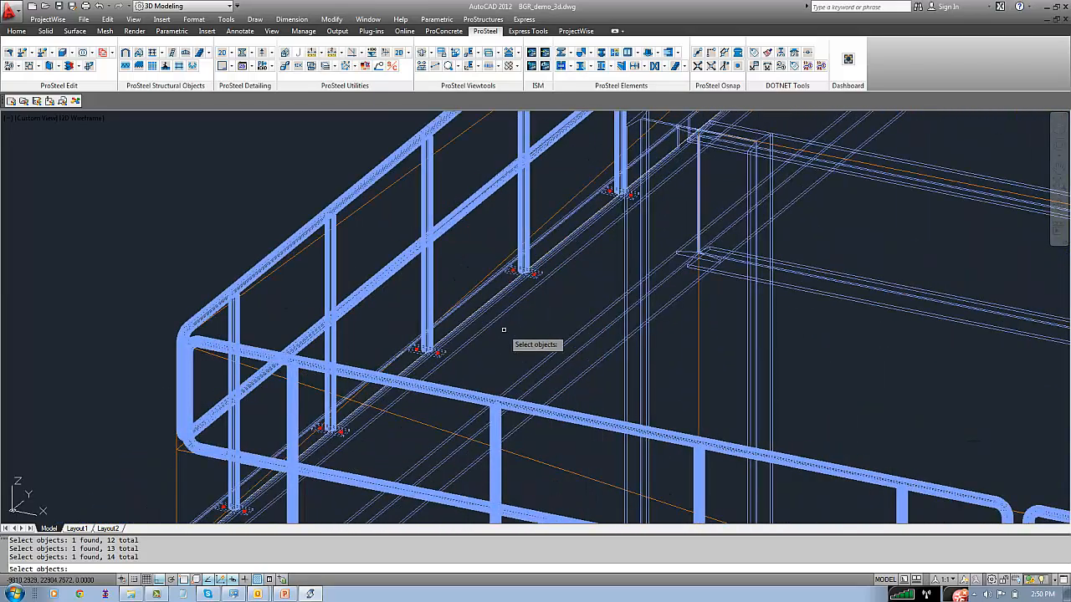
{"action": "key", "text": "Return"}
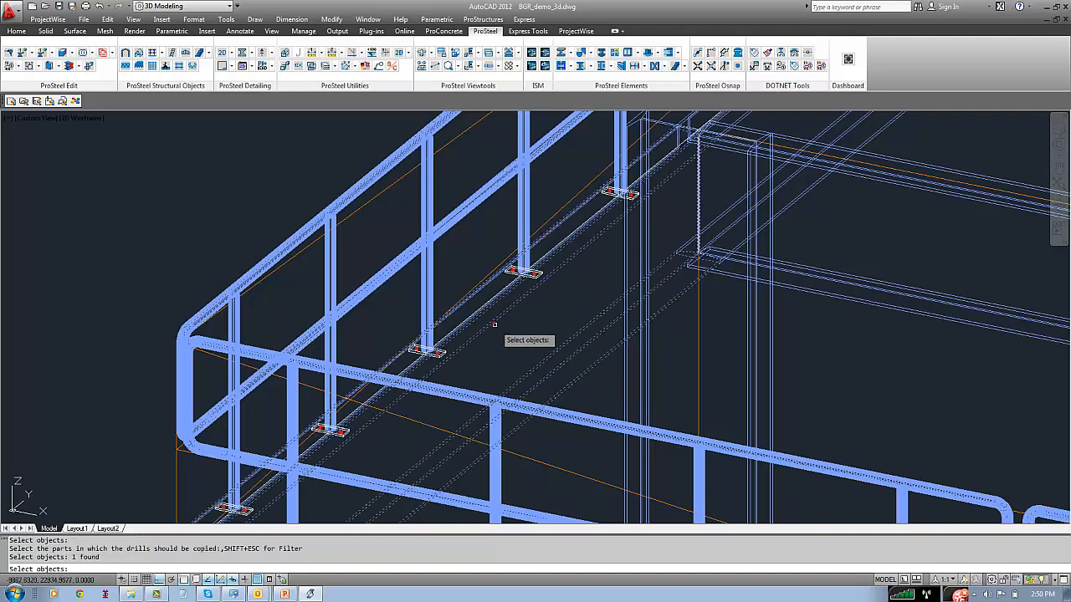
{"action": "left_click", "coordinate": [507, 345]}
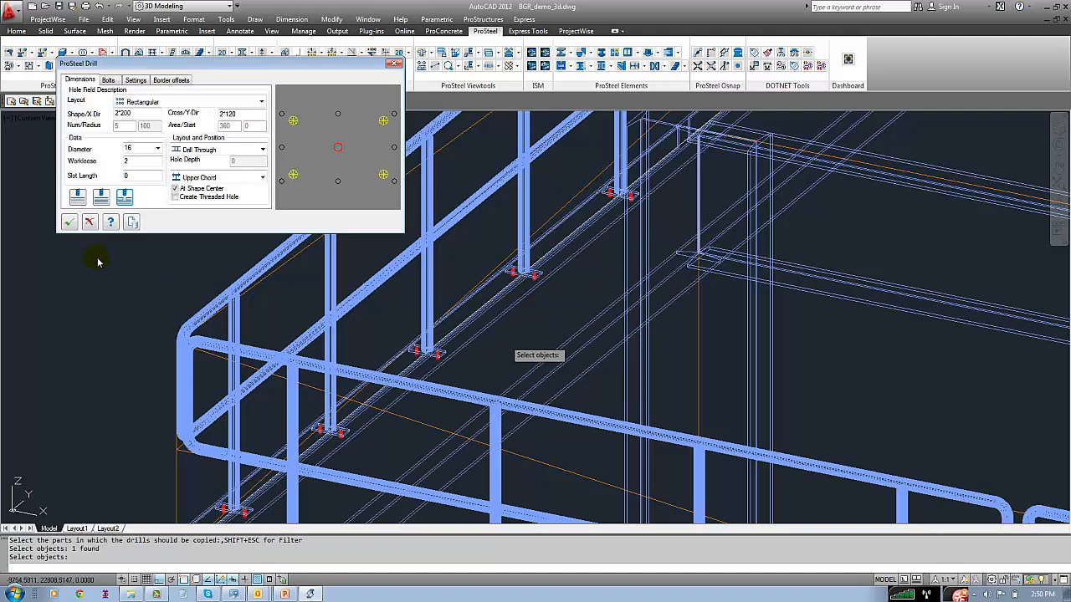
{"action": "left_click", "coordinate": [69, 224]}
{"action": "scroll", "coordinate": [527, 272], "scroll_direction": "up", "scroll_amount": 7}
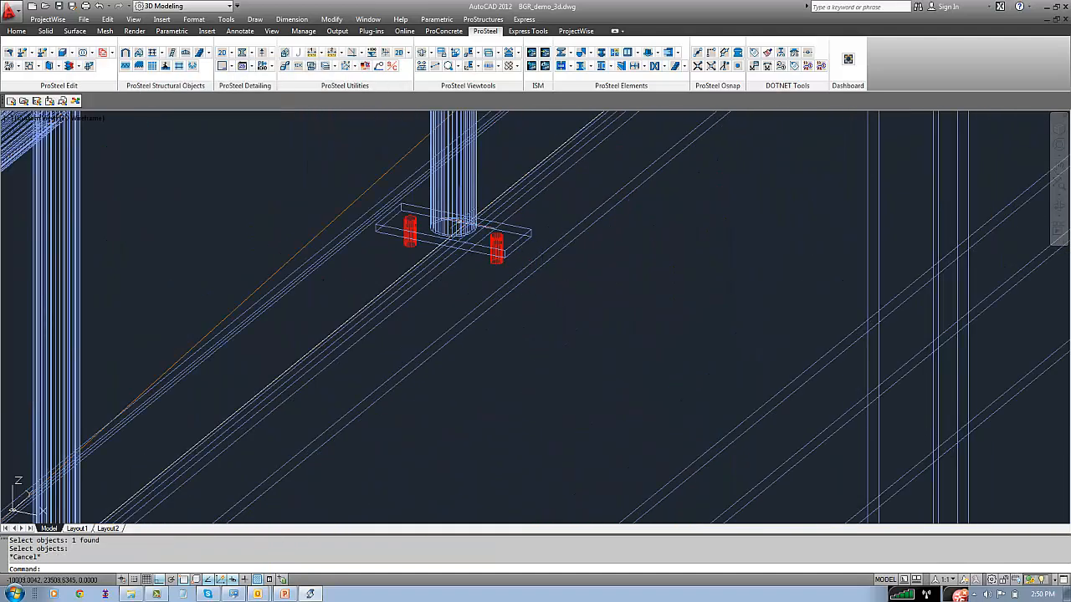
{"action": "scroll", "coordinate": [493, 293], "scroll_direction": "down", "scroll_amount": 4}
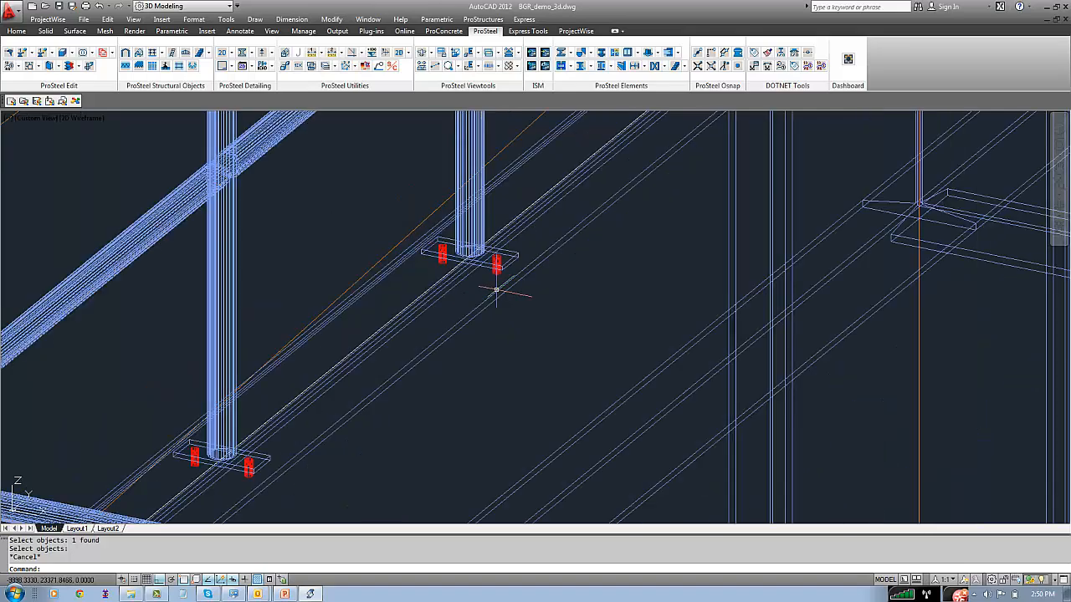
Bolt the handrail base plates to the beam automatically with bolt style 8.8S, selecting the parts around the corner with a window
{"action": "scroll", "coordinate": [496, 291], "scroll_direction": "down", "scroll_amount": 2}
{"action": "left_click", "coordinate": [601, 52]}
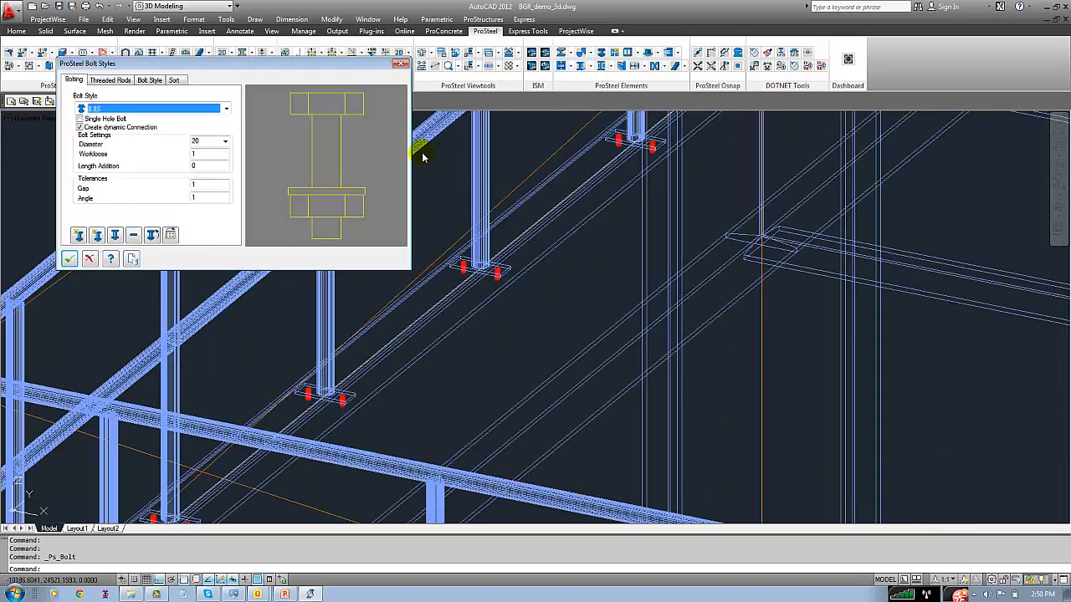
{"action": "left_click", "coordinate": [77, 236]}
{"action": "scroll", "coordinate": [358, 306], "scroll_direction": "up", "scroll_amount": 3}
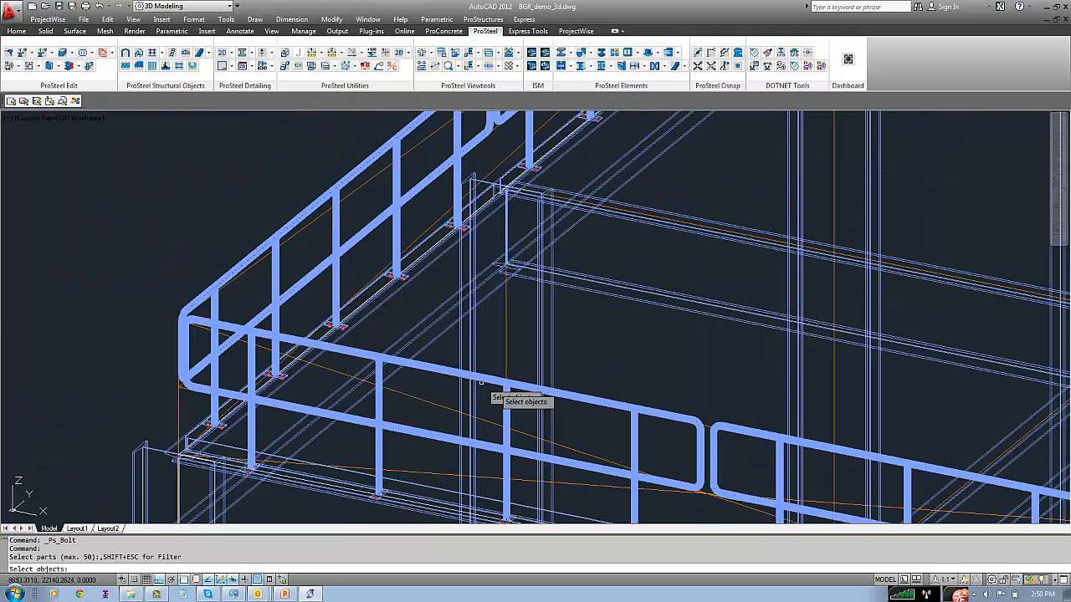
{"action": "left_click", "coordinate": [608, 388]}
{"action": "left_click", "coordinate": [38, 213]}
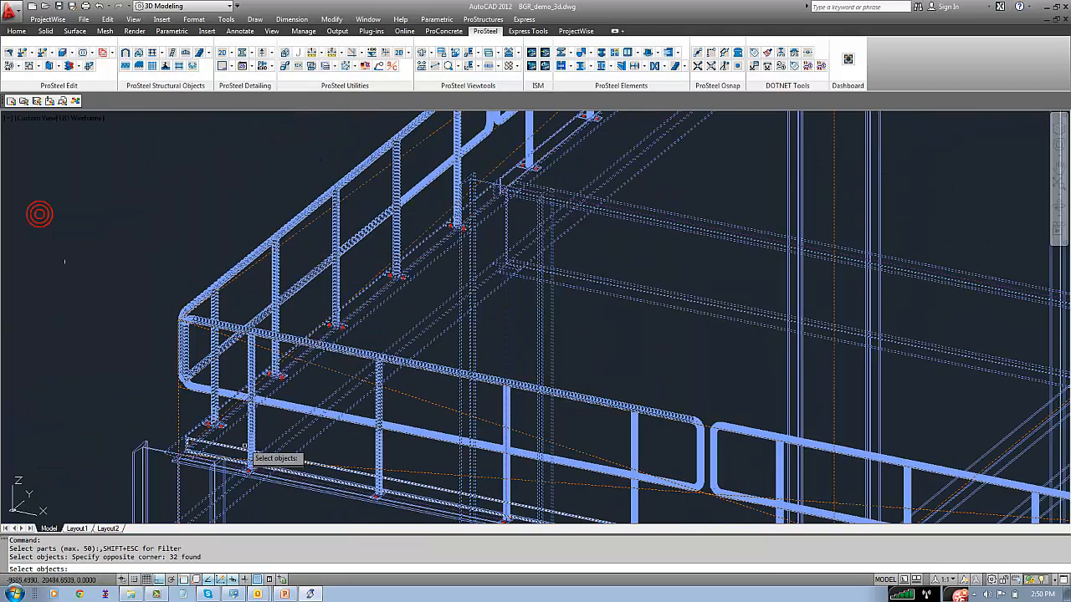
{"action": "key", "text": "Return"}
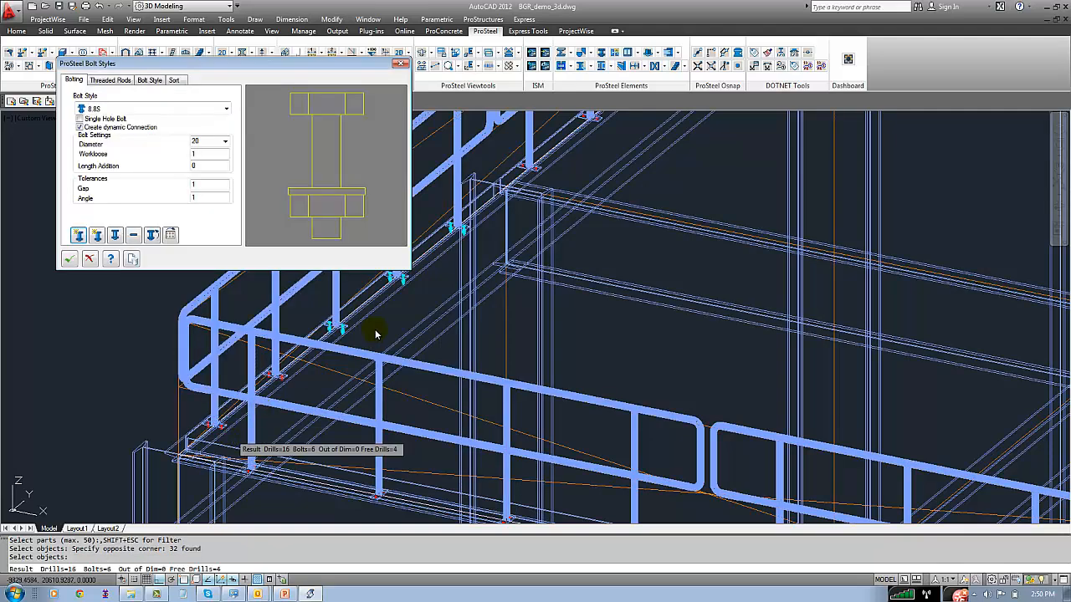
Automatically bolt the unbolted base plates closest to the frame corner, check the bolts and close the bolt settings
{"action": "left_click", "coordinate": [77, 235]}
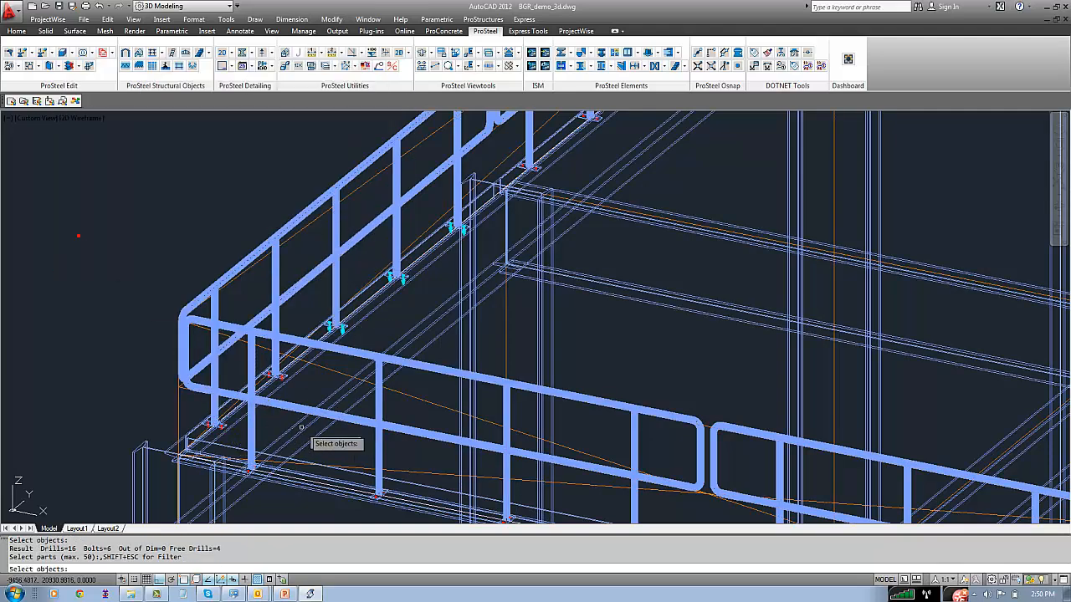
{"action": "left_click", "coordinate": [334, 443]}
{"action": "left_click", "coordinate": [151, 353]}
{"action": "key", "text": "Return"}
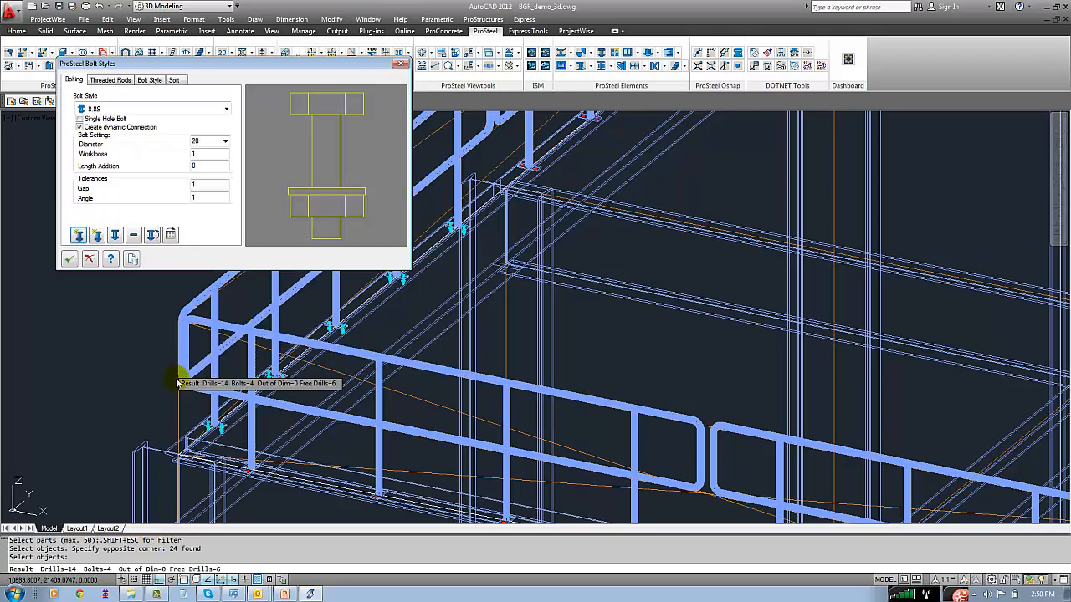
{"action": "scroll", "coordinate": [404, 293], "scroll_direction": "up", "scroll_amount": 8}
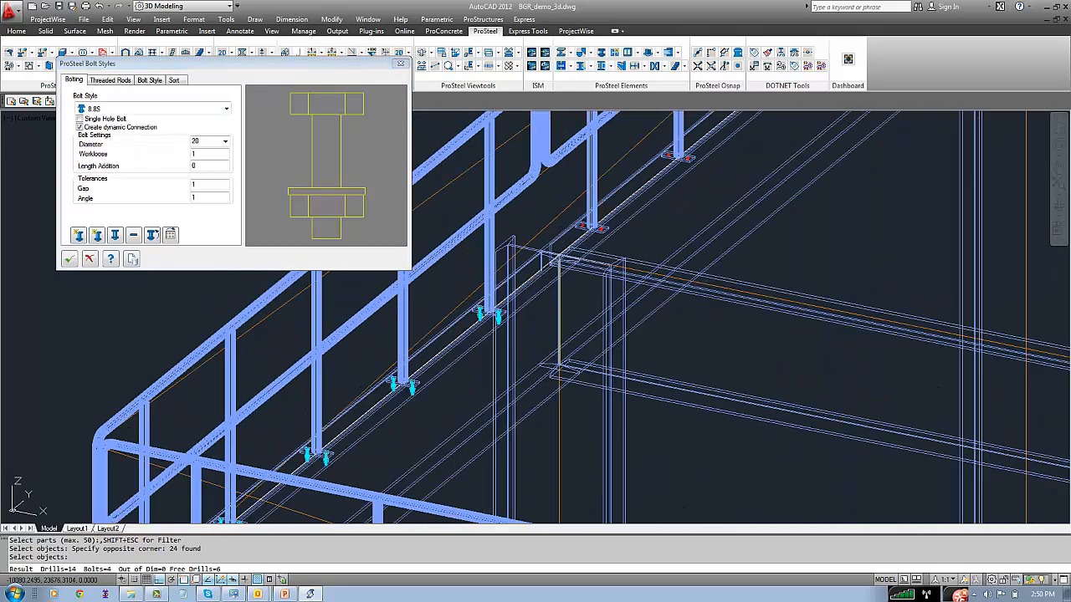
{"action": "left_click", "coordinate": [88, 259]}
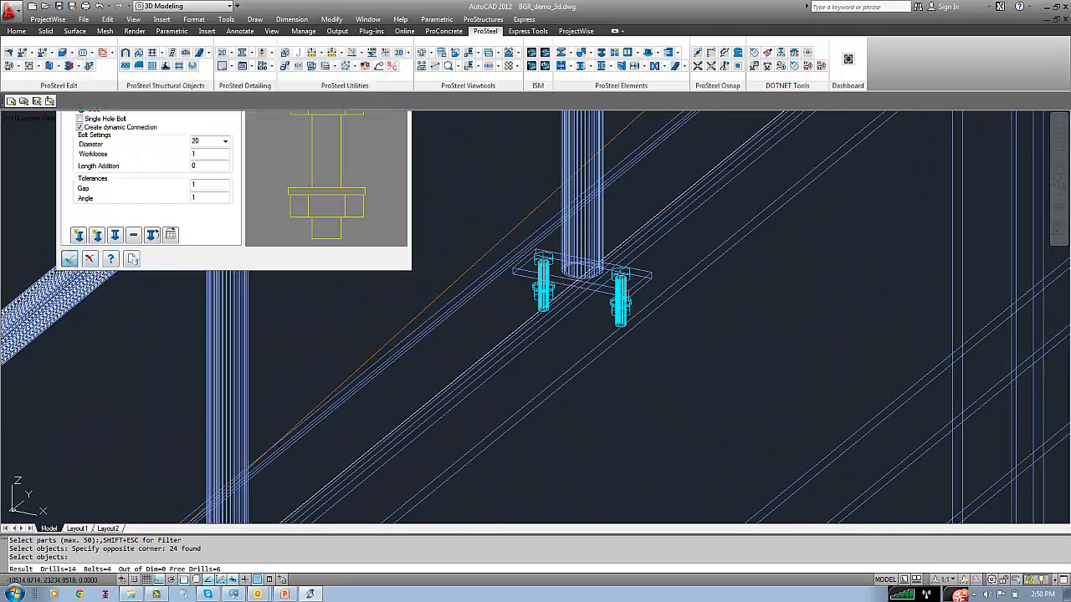
Display the model in the Realistic visual style
{"action": "left_click", "coordinate": [133, 20]}
{"action": "mouse_move", "coordinate": [209, 264]}
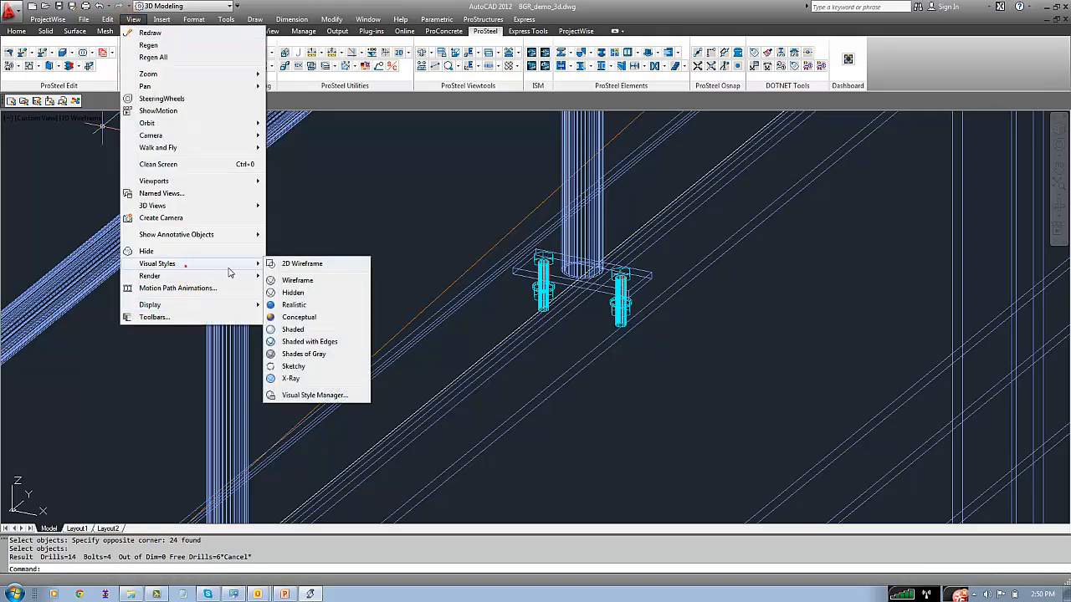
{"action": "left_click", "coordinate": [293, 304]}
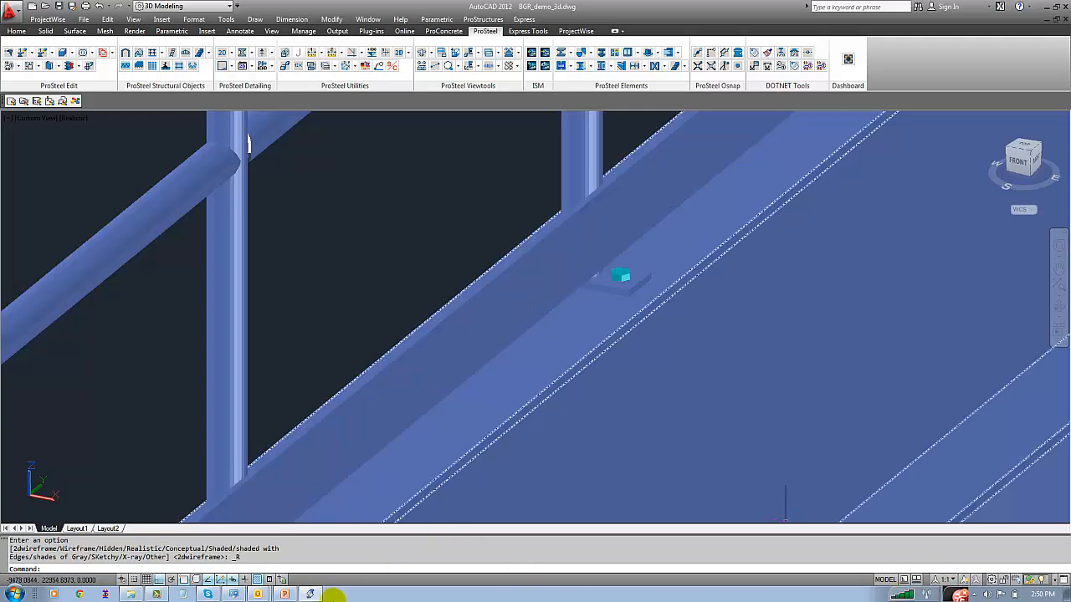
{"action": "left_click", "coordinate": [167, 594]}
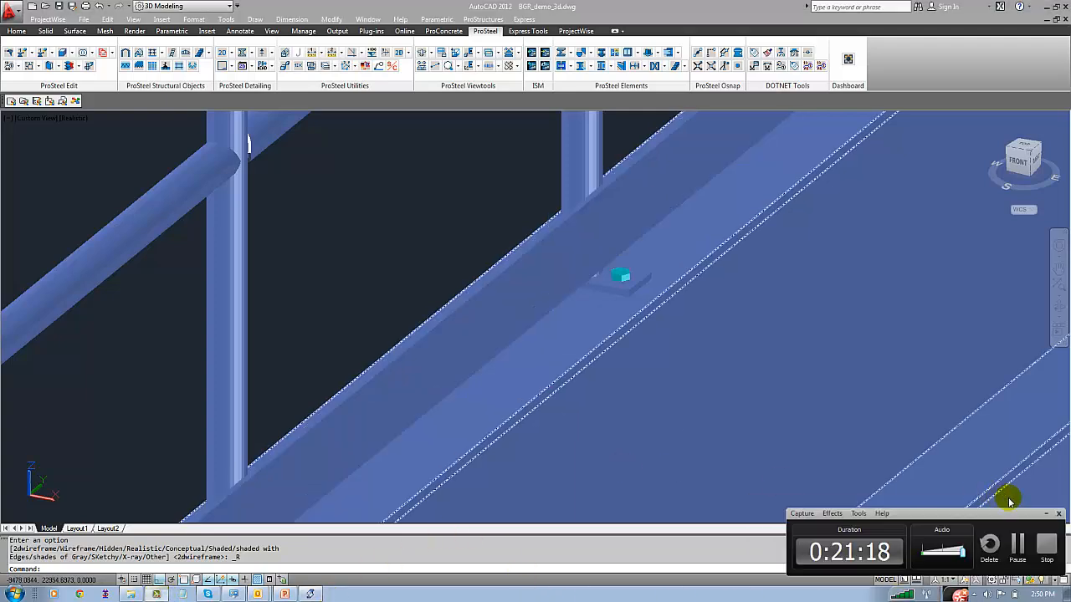
{"action": "left_click", "coordinate": [1019, 548]}
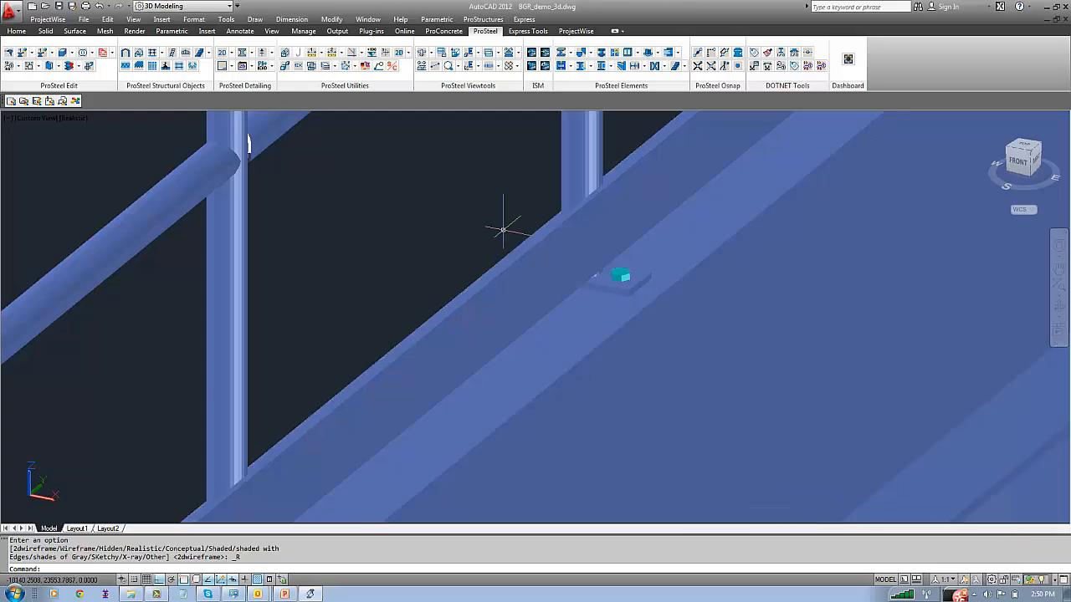
{"action": "left_click", "coordinate": [446, 199]}
{"action": "left_click", "coordinate": [418, 190]}
{"action": "scroll", "coordinate": [455, 233], "scroll_direction": "down", "scroll_amount": 5}
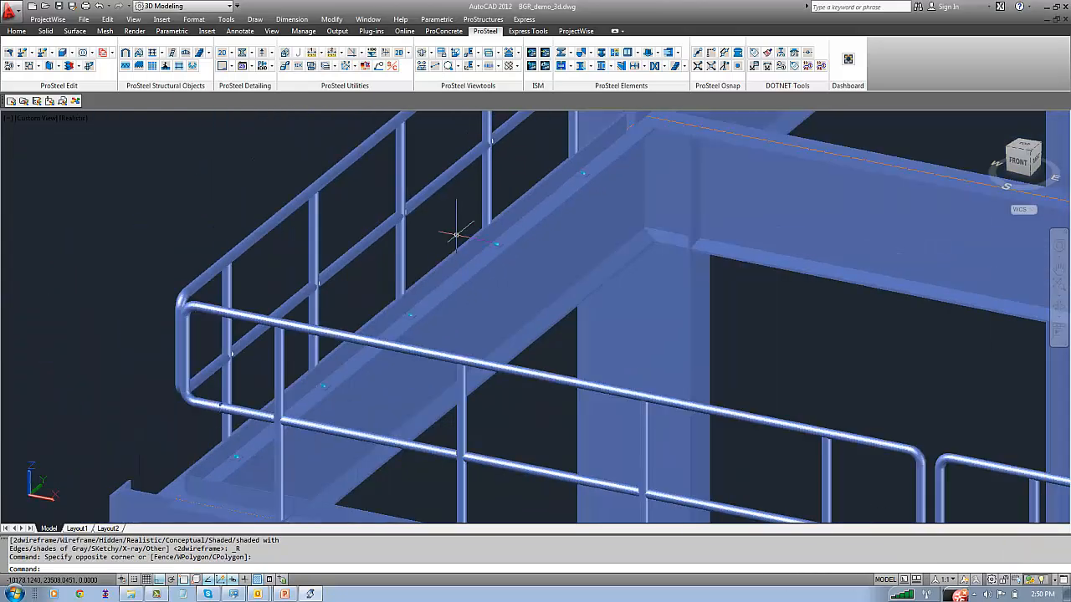
{"action": "middle_click_drag", "start_coordinate": [584, 178], "coordinate": [615, 166]}
{"action": "left_click", "coordinate": [159, 174]}
{"action": "left_click", "coordinate": [146, 167]}
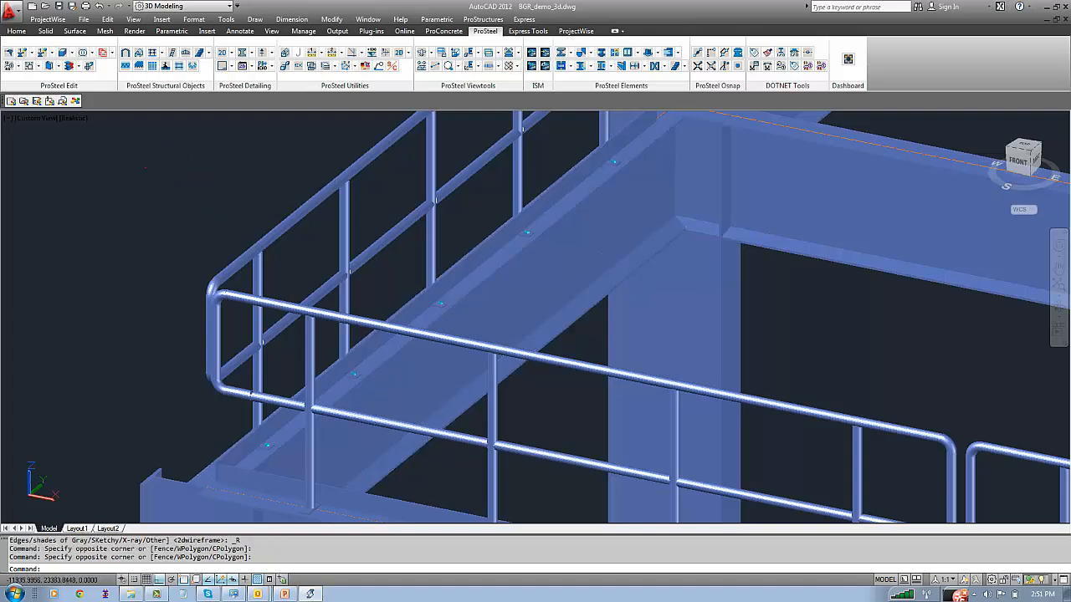
Show the full extents of the model and display it in the 3D Wireframe visual style
{"action": "type", "text": "z"}
{"action": "key", "text": "Return"}
{"action": "type", "text": "e"}
{"action": "key", "text": "Return"}
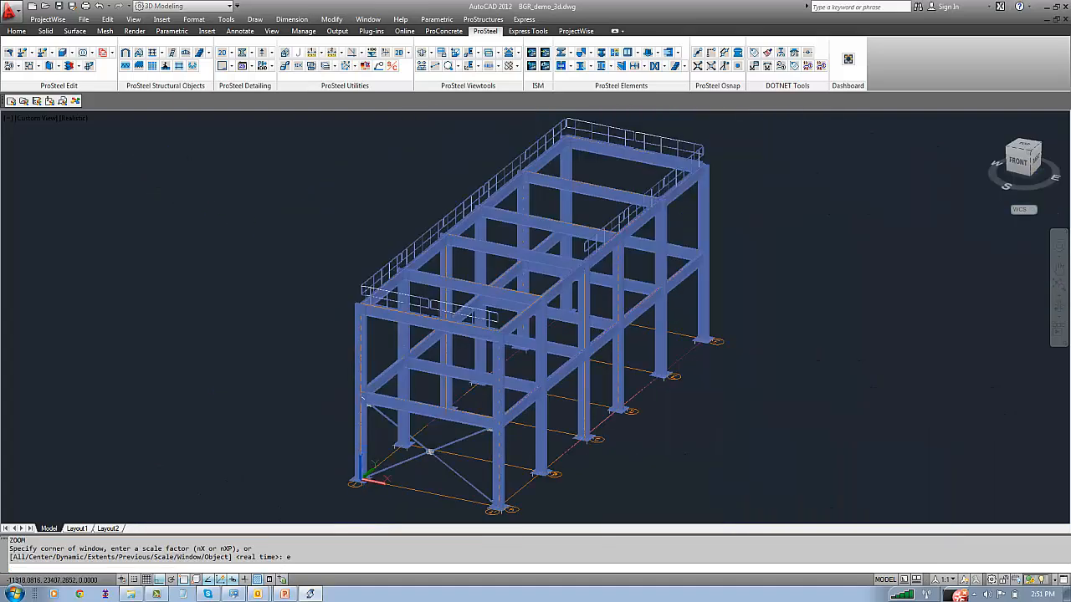
{"action": "left_click", "coordinate": [133, 19]}
{"action": "left_click", "coordinate": [211, 259]}
{"action": "left_click", "coordinate": [322, 259]}
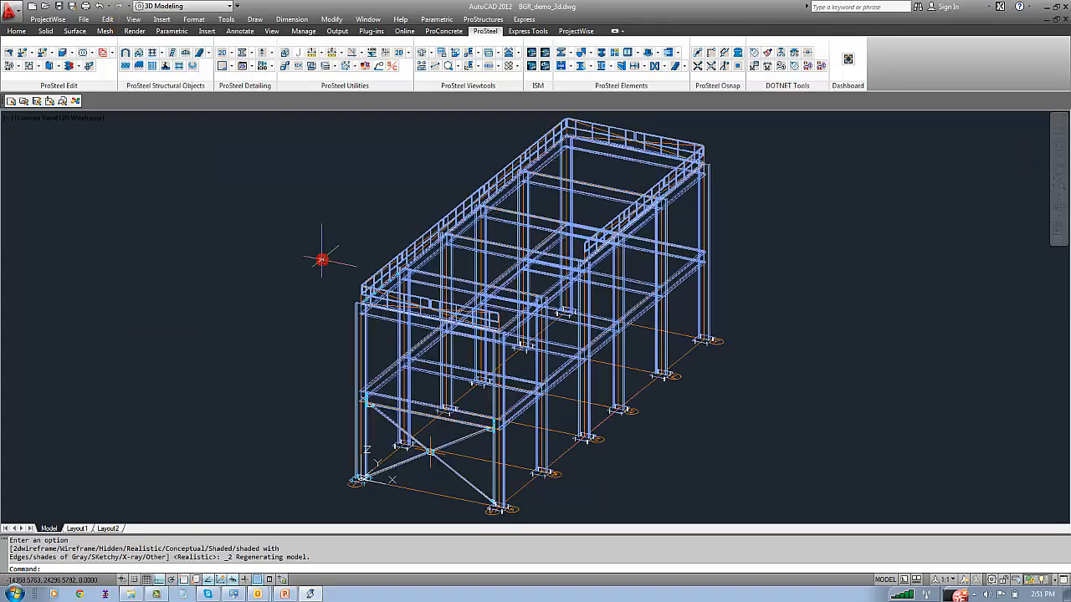
{"action": "key", "text": "ctrl+s"}
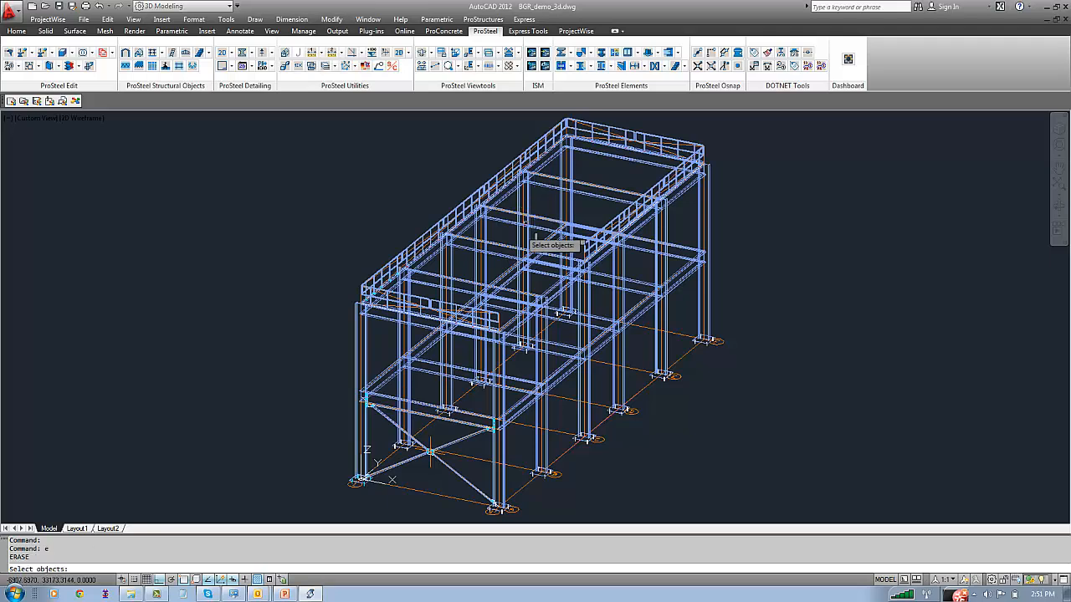
Erase the four intermediate cross beams at the top level of the frame
{"action": "type", "text": "e"}
{"action": "key", "text": "Return"}
{"action": "left_click", "coordinate": [473, 251]}
{"action": "left_click", "coordinate": [472, 246]}
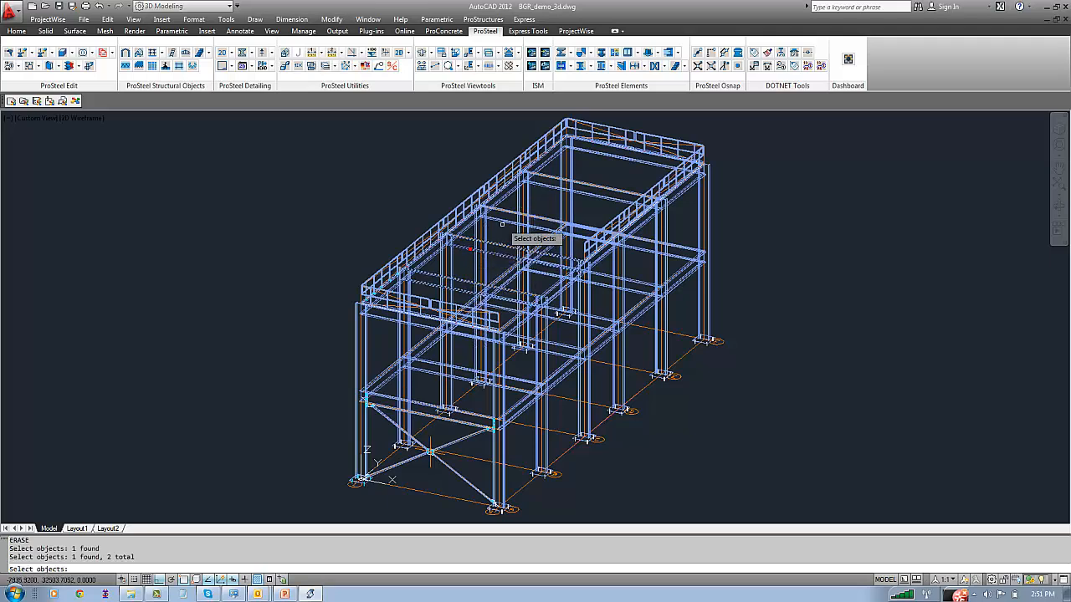
{"action": "left_click", "coordinate": [504, 221]}
{"action": "left_click", "coordinate": [545, 185]}
{"action": "key", "text": "Return"}
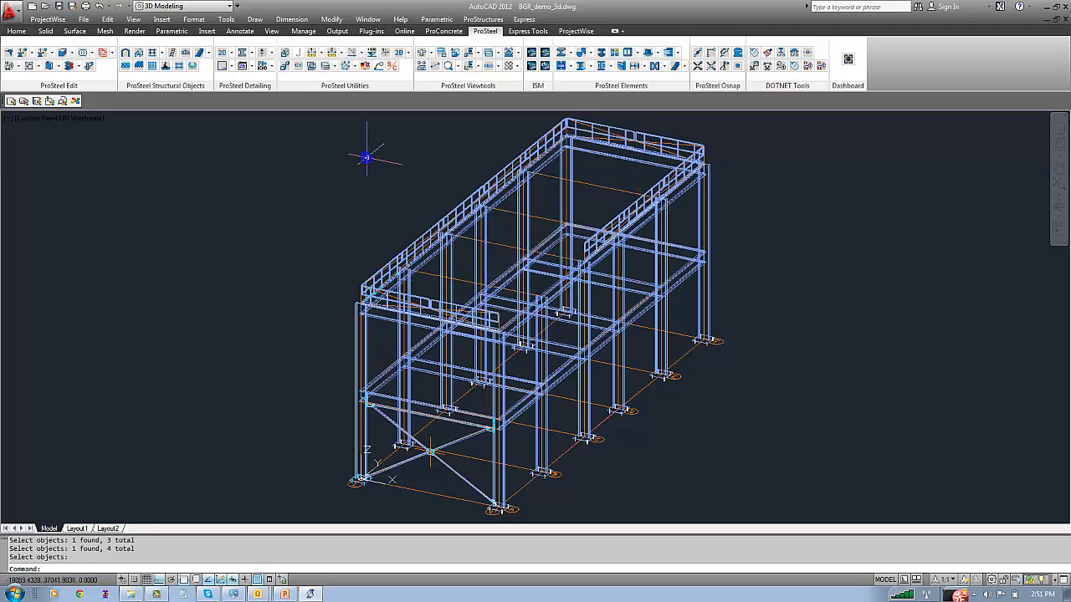
{"action": "scroll", "coordinate": [507, 202], "scroll_direction": "up", "scroll_amount": 3}
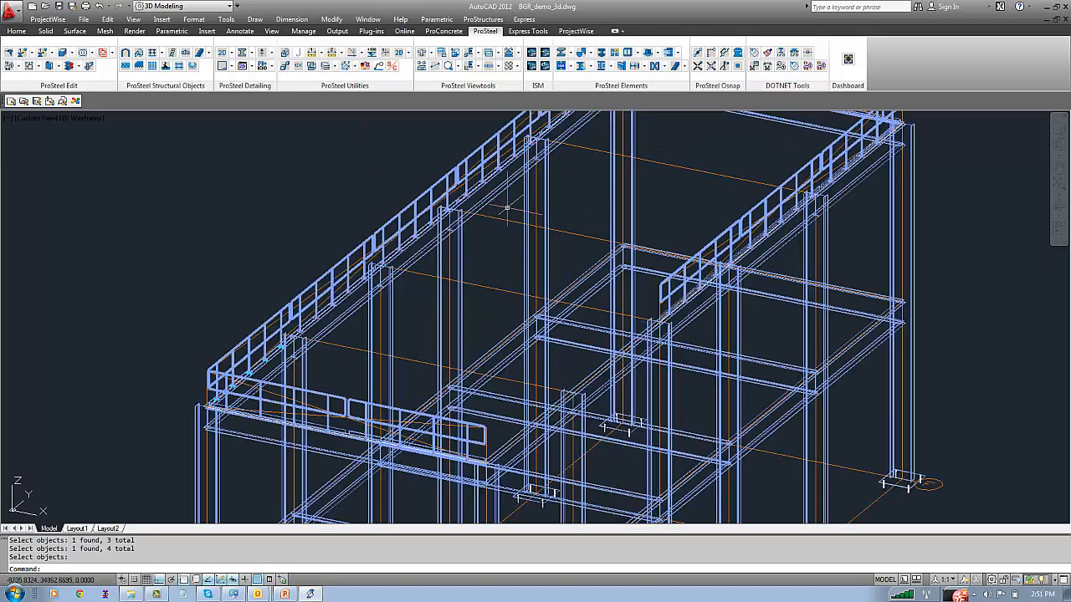
{"action": "scroll", "coordinate": [507, 208], "scroll_direction": "down", "scroll_amount": 5}
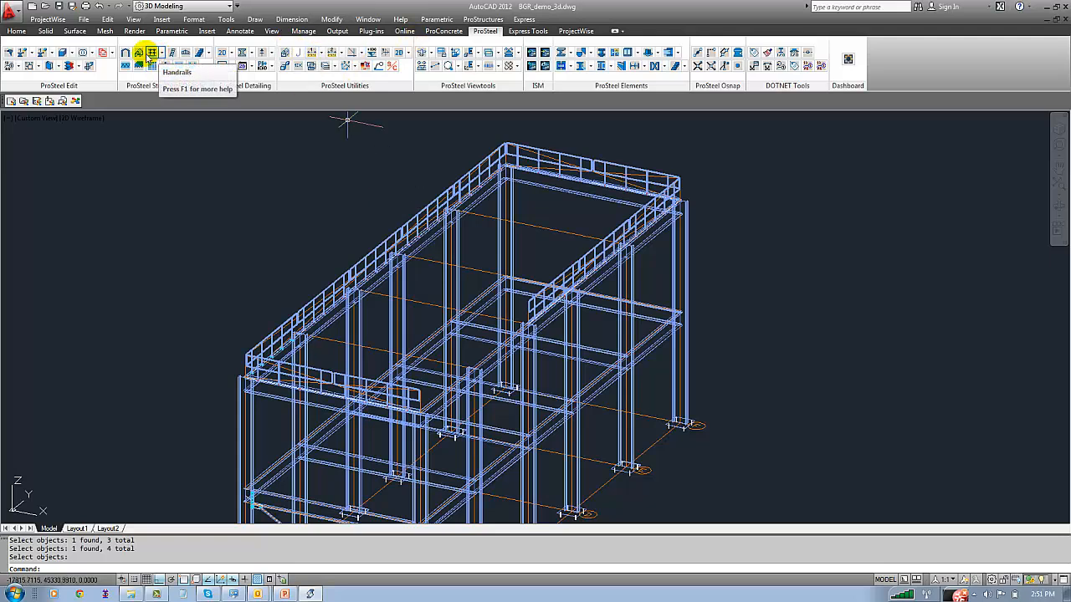
Try to distribute purlins as secondary beams between the two top side beams of an intermediate bay, then discard them
{"action": "left_click", "coordinate": [148, 52]}
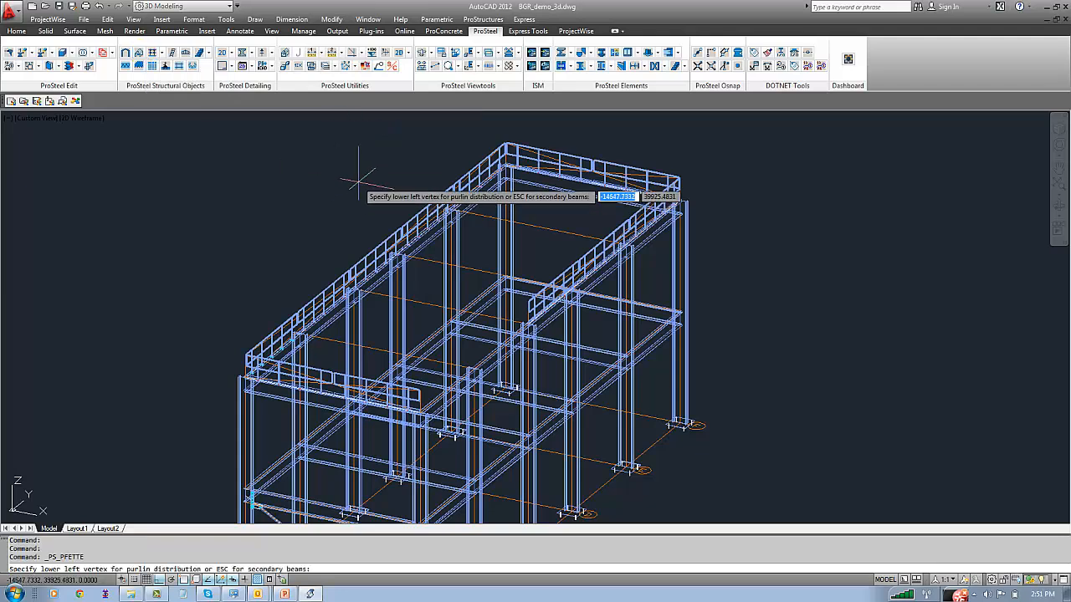
{"action": "key", "text": "Escape"}
{"action": "left_click", "coordinate": [435, 243]}
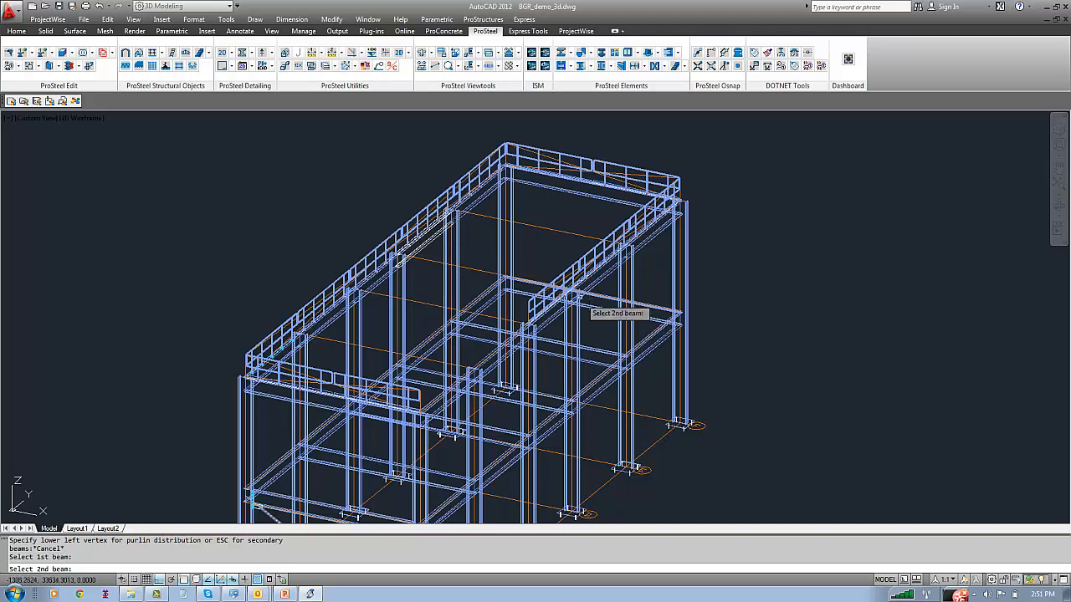
{"action": "left_click", "coordinate": [587, 283]}
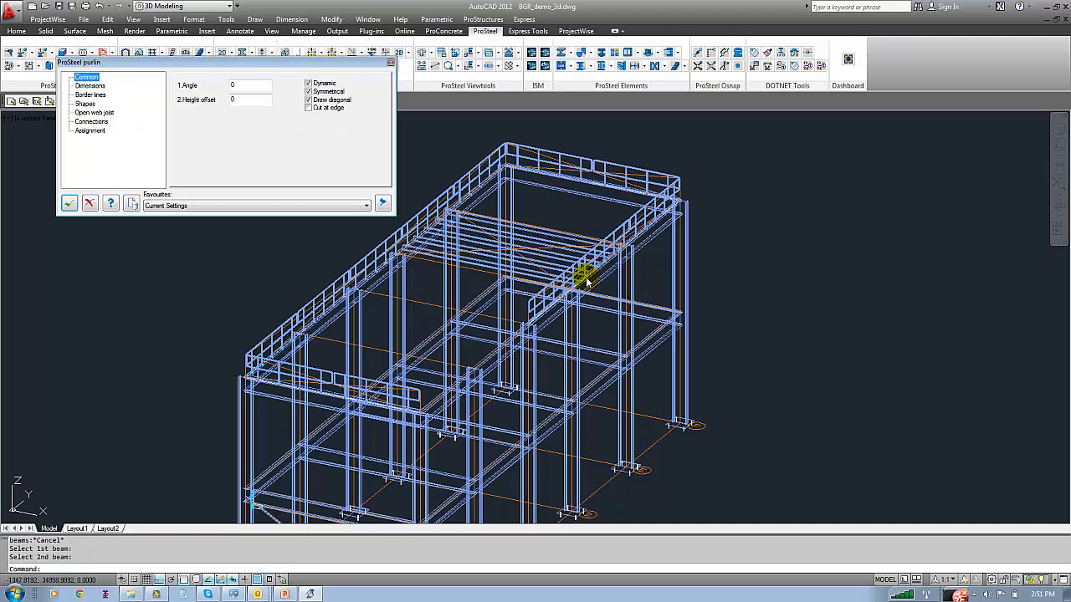
{"action": "scroll", "coordinate": [384, 209], "scroll_direction": "up", "scroll_amount": 3}
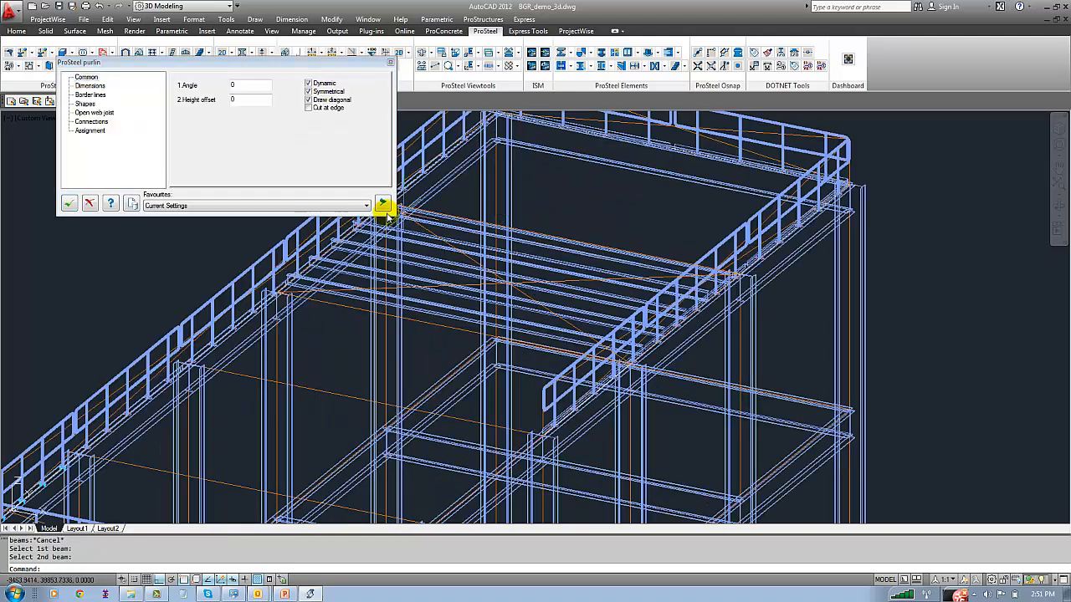
{"action": "left_click", "coordinate": [91, 204]}
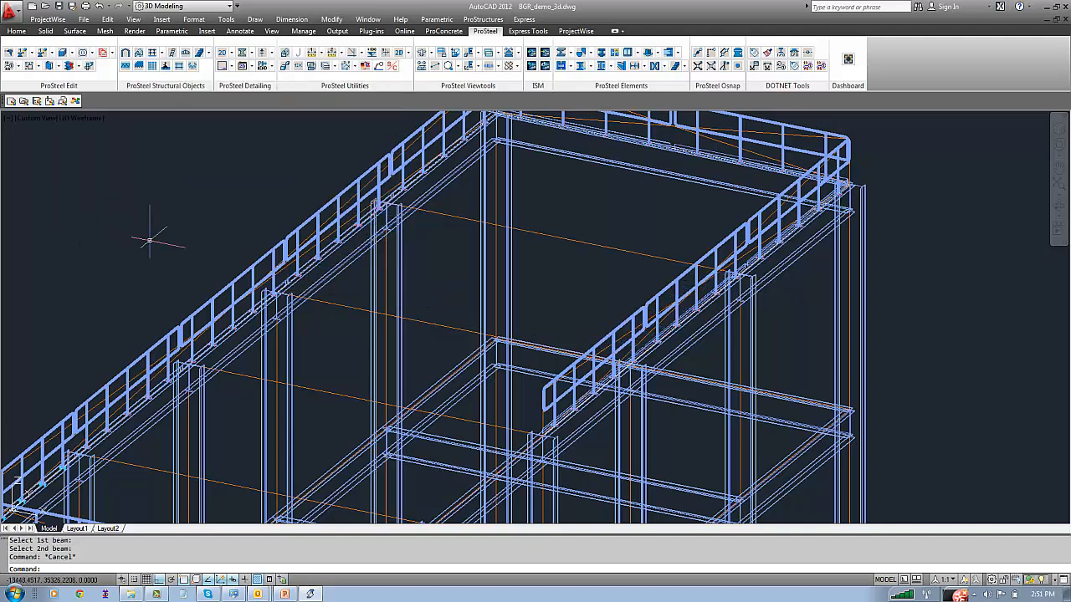
Undo the purlin attempt and the erasing of the four top cross beams
{"action": "key", "text": "ctrl+z"}
{"action": "key", "text": "ctrl+z"}
{"action": "key", "text": "ctrl+z"}
{"action": "type", "text": "u"}
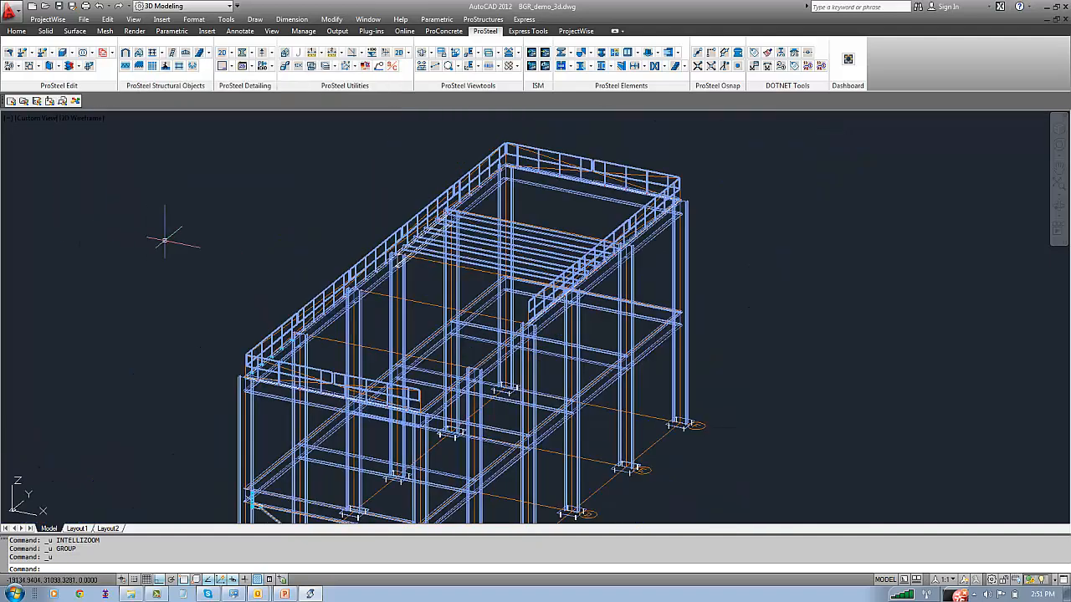
{"action": "left_click", "coordinate": [183, 234]}
{"action": "left_click", "coordinate": [157, 211]}
{"action": "scroll", "coordinate": [179, 253], "scroll_direction": "down", "scroll_amount": 2}
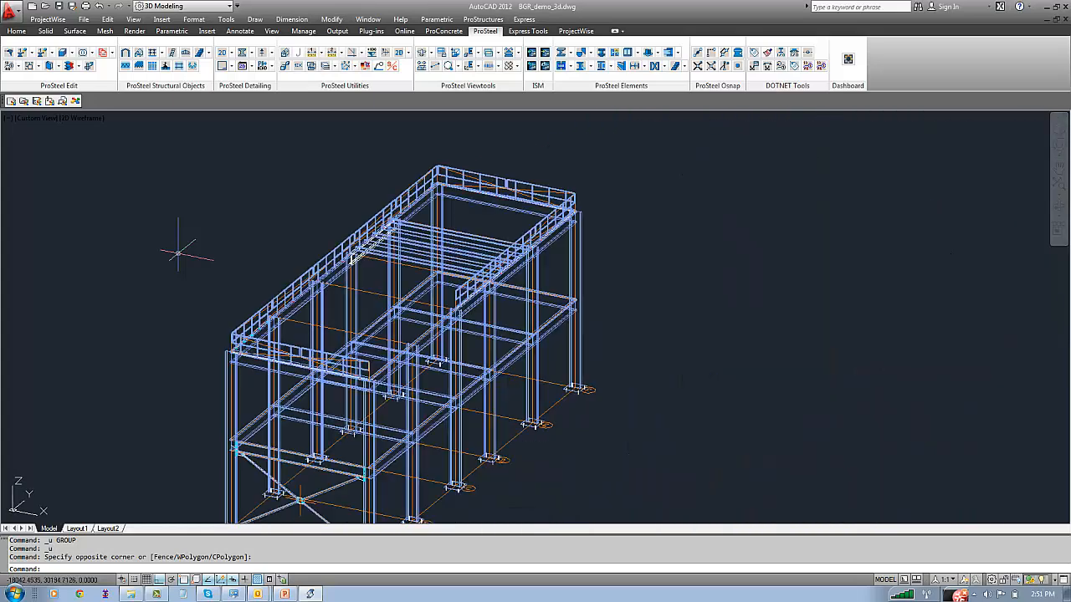
{"action": "key", "text": "ctrl+z"}
{"action": "key", "text": "ctrl+z"}
{"action": "key", "text": "ctrl+z"}
{"action": "key", "text": "ctrl+z"}
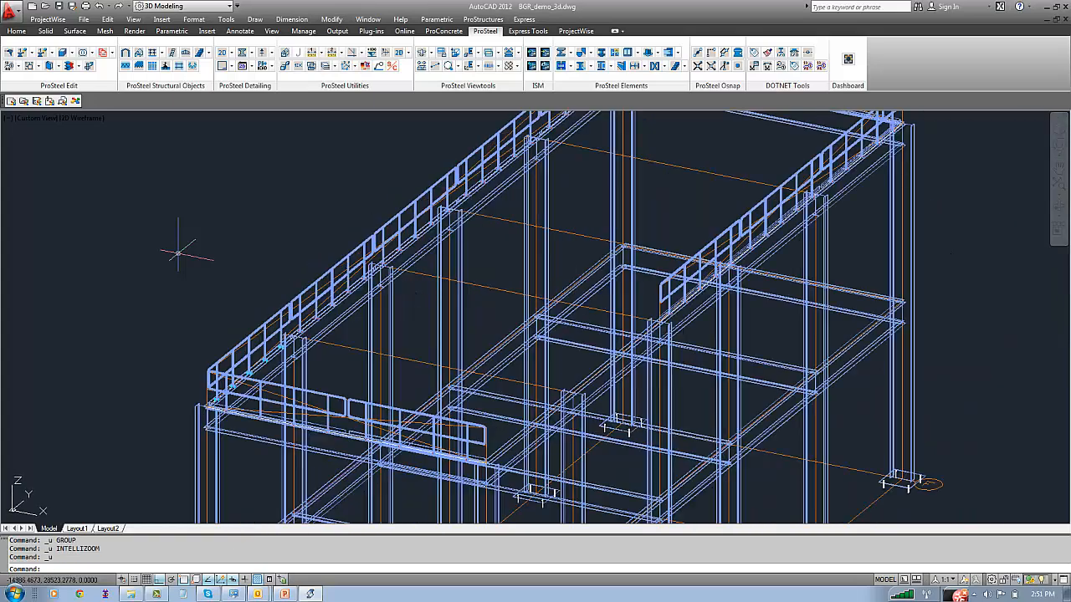
{"action": "key", "text": "ctrl+z"}
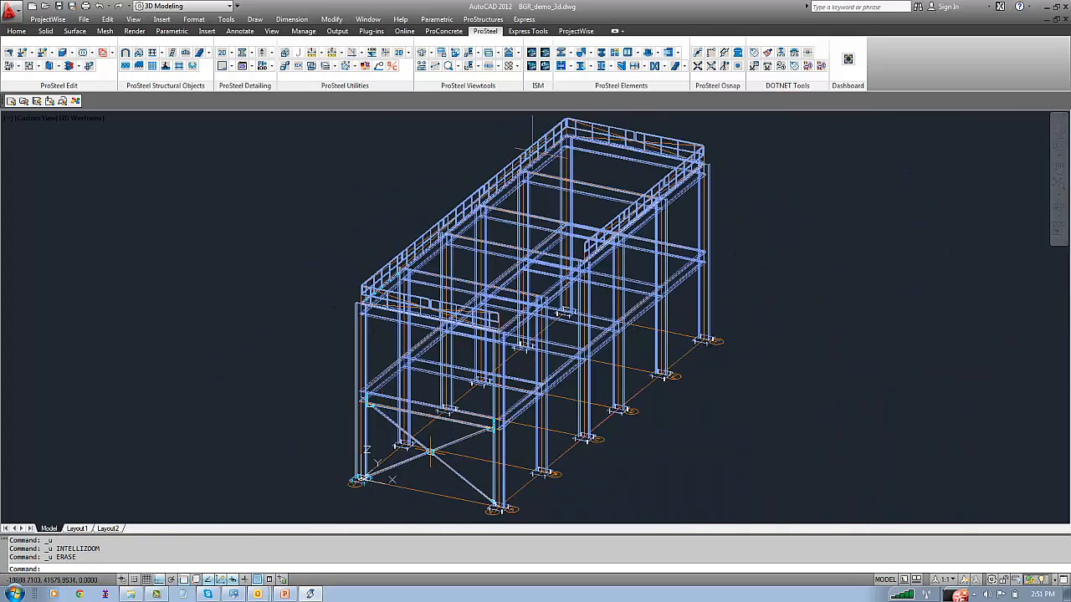
Distribute purlins as secondary beams between the two top side beams of the rear end bay
{"action": "middle_click_drag", "start_coordinate": [599, 120], "coordinate": [451, 151]}
{"action": "left_click", "coordinate": [140, 53]}
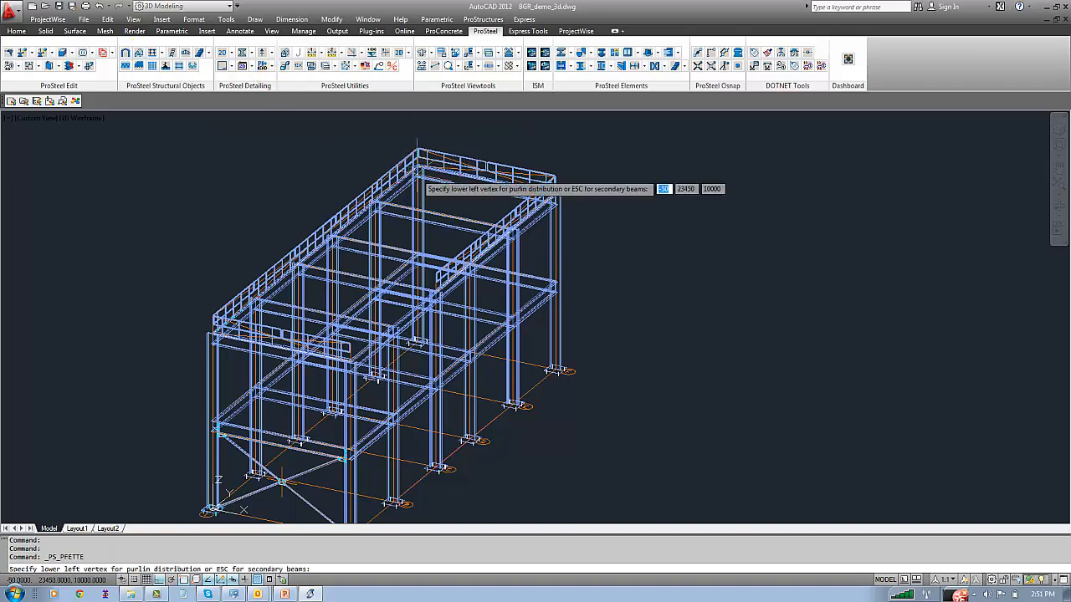
{"action": "key", "text": "Escape"}
{"action": "scroll", "coordinate": [410, 189], "scroll_direction": "up", "scroll_amount": 3}
{"action": "left_click", "coordinate": [410, 187]}
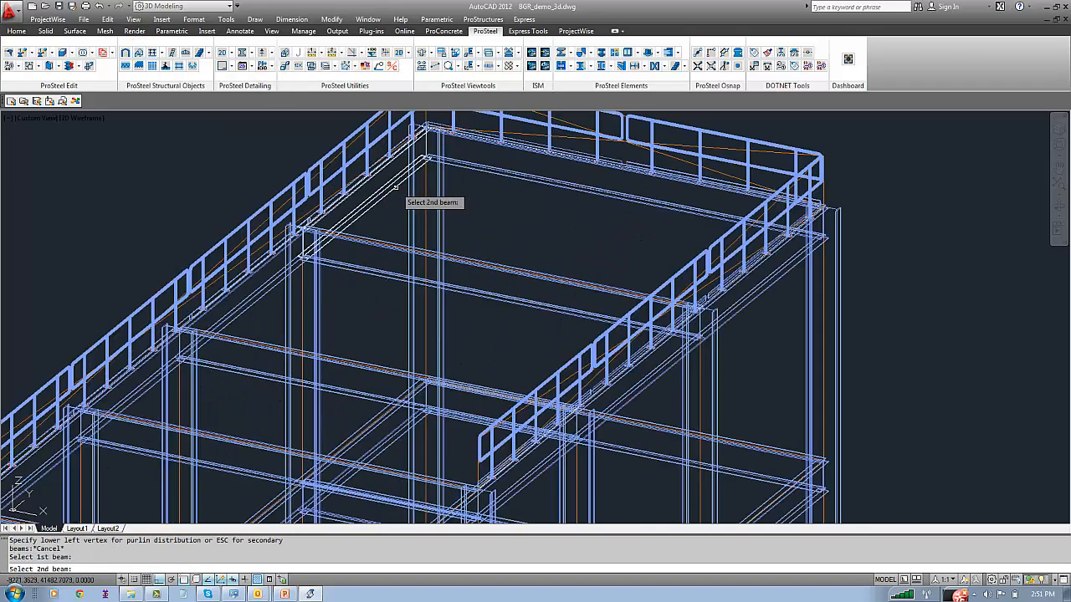
{"action": "left_click", "coordinate": [586, 216]}
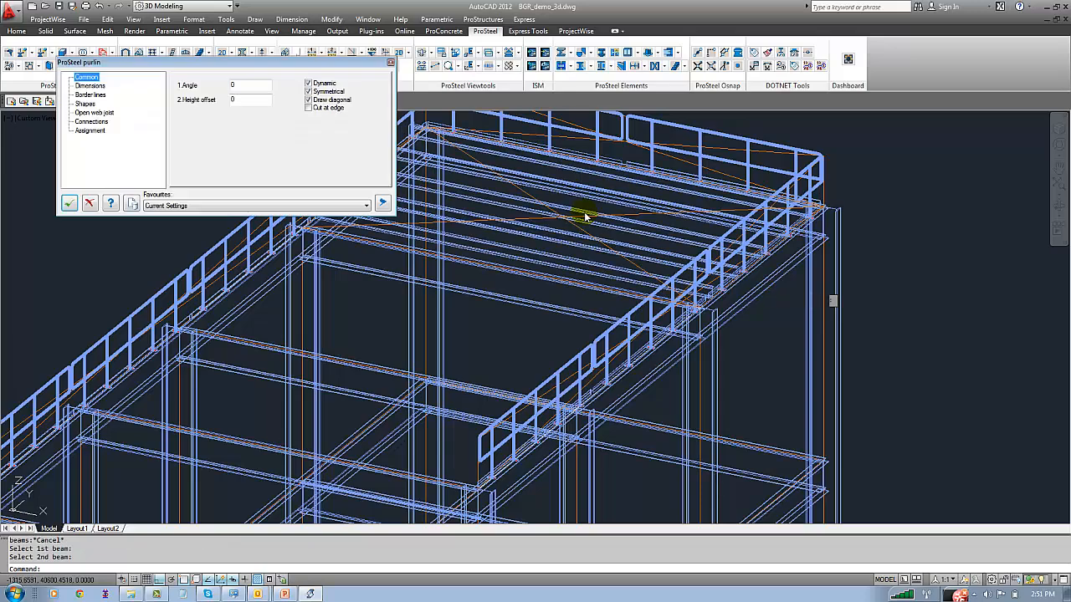
Review the purlin settings and set the purlin shape to class IN_MB, size ISMB200
{"action": "scroll", "coordinate": [569, 243], "scroll_direction": "up", "scroll_amount": 3}
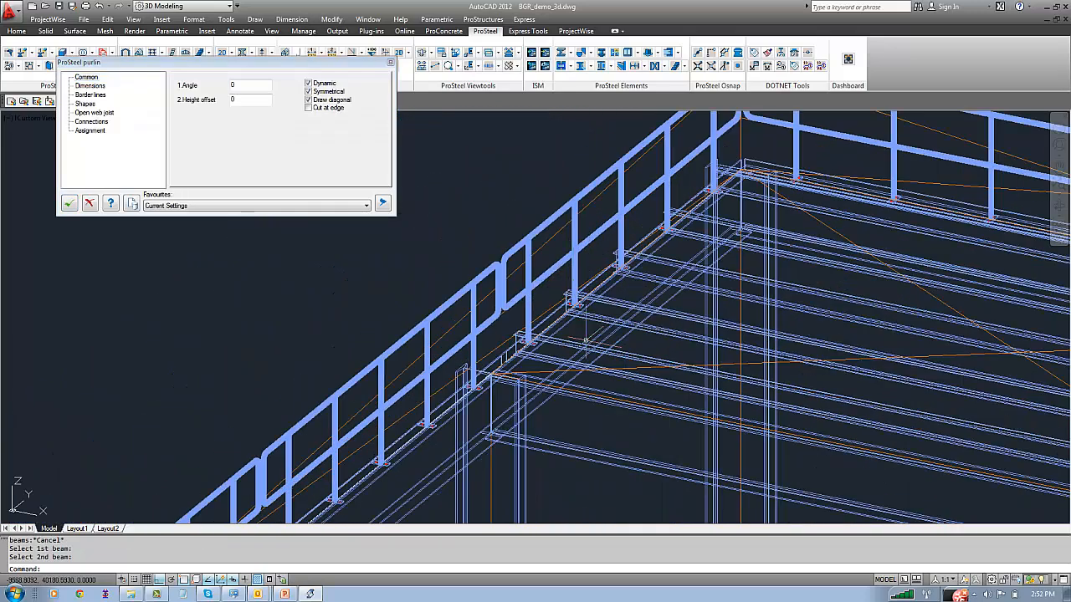
{"action": "left_click", "coordinate": [87, 77]}
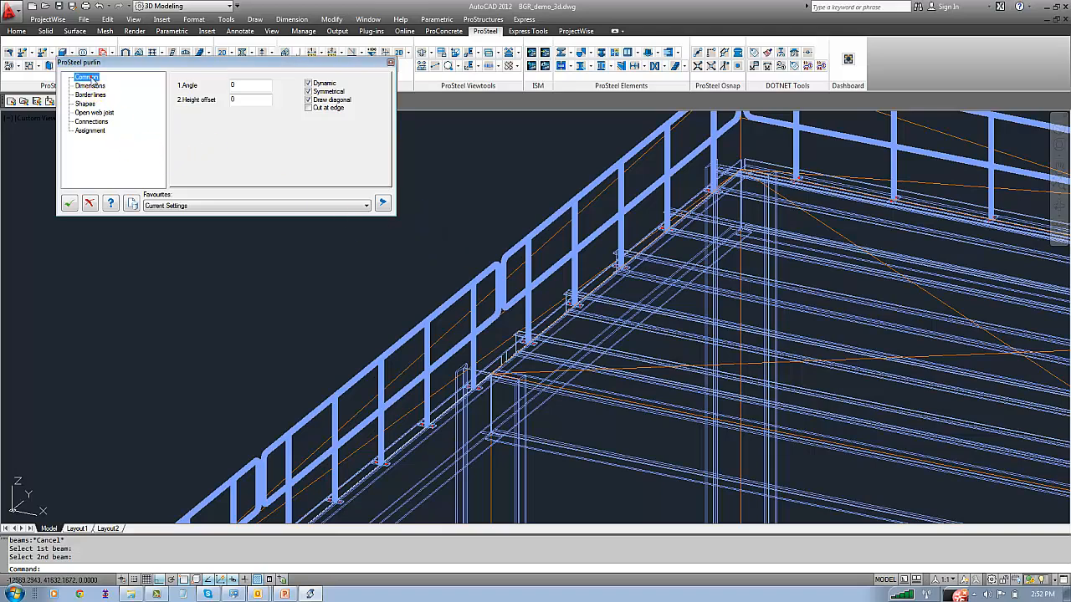
{"action": "left_click", "coordinate": [90, 85]}
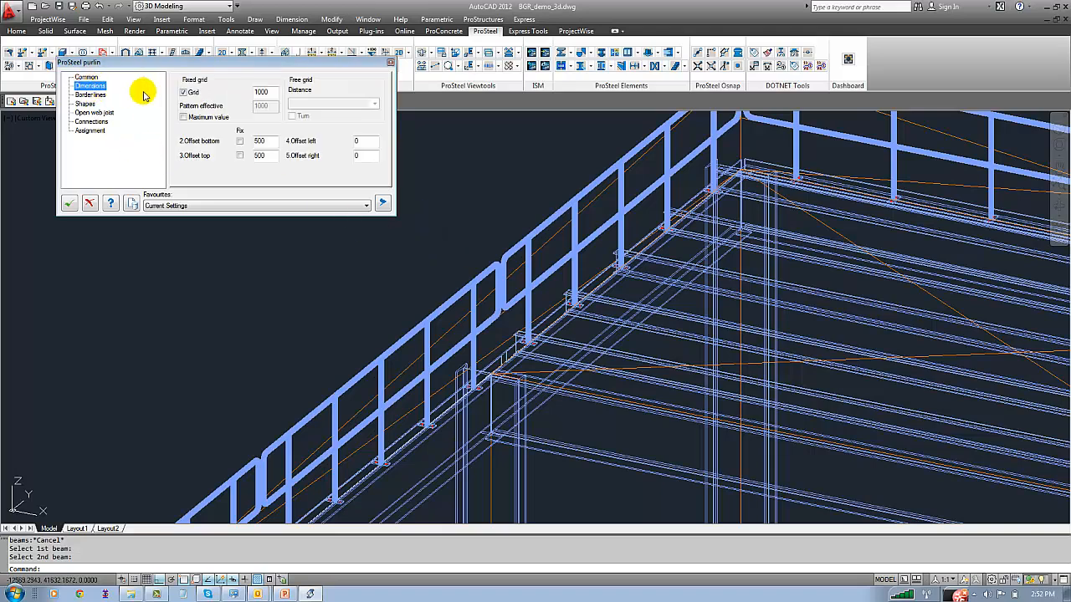
{"action": "left_click", "coordinate": [99, 95]}
{"action": "left_click", "coordinate": [86, 102]}
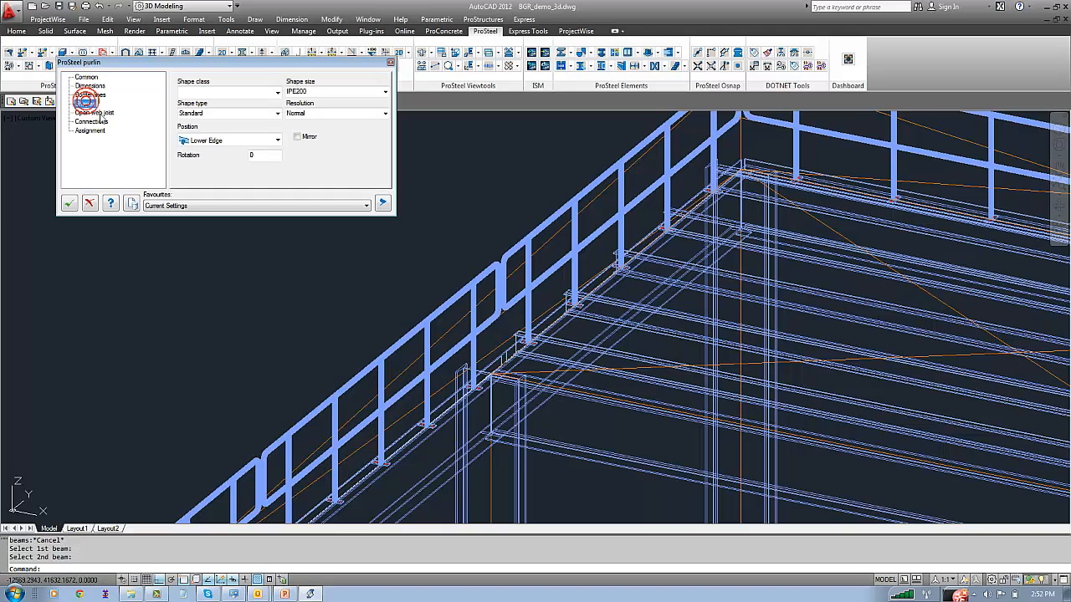
{"action": "left_click", "coordinate": [277, 93]}
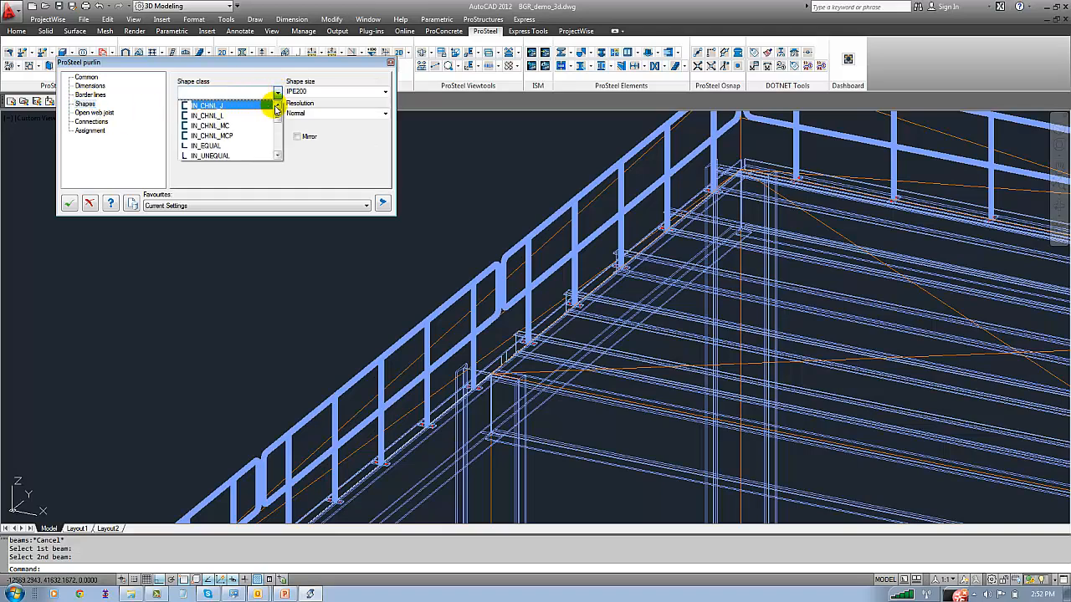
{"action": "left_click", "coordinate": [276, 131]}
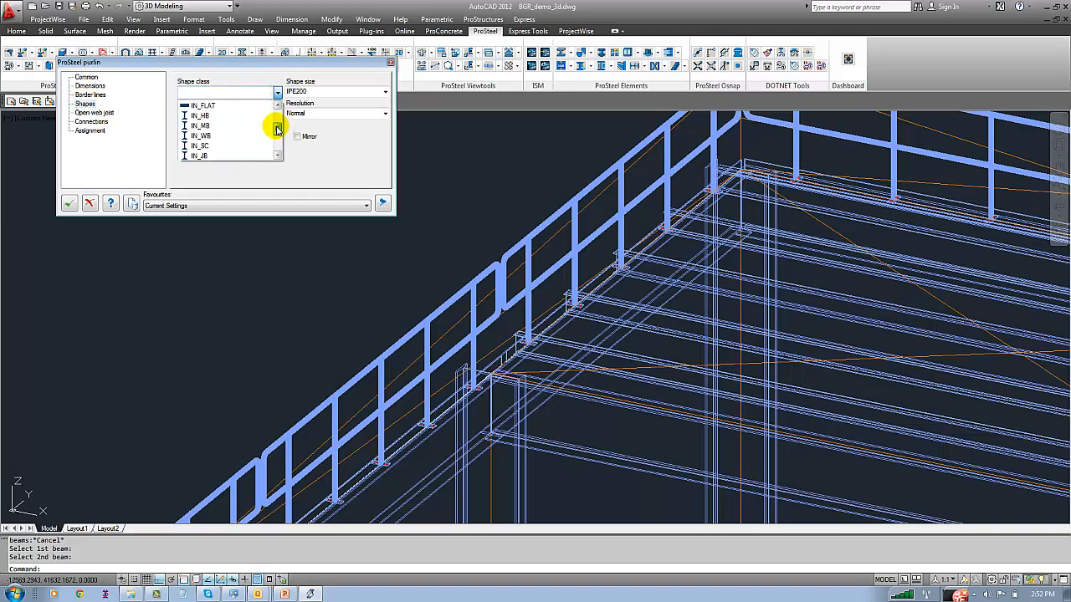
{"action": "left_click", "coordinate": [201, 125]}
{"action": "left_click", "coordinate": [386, 93]}
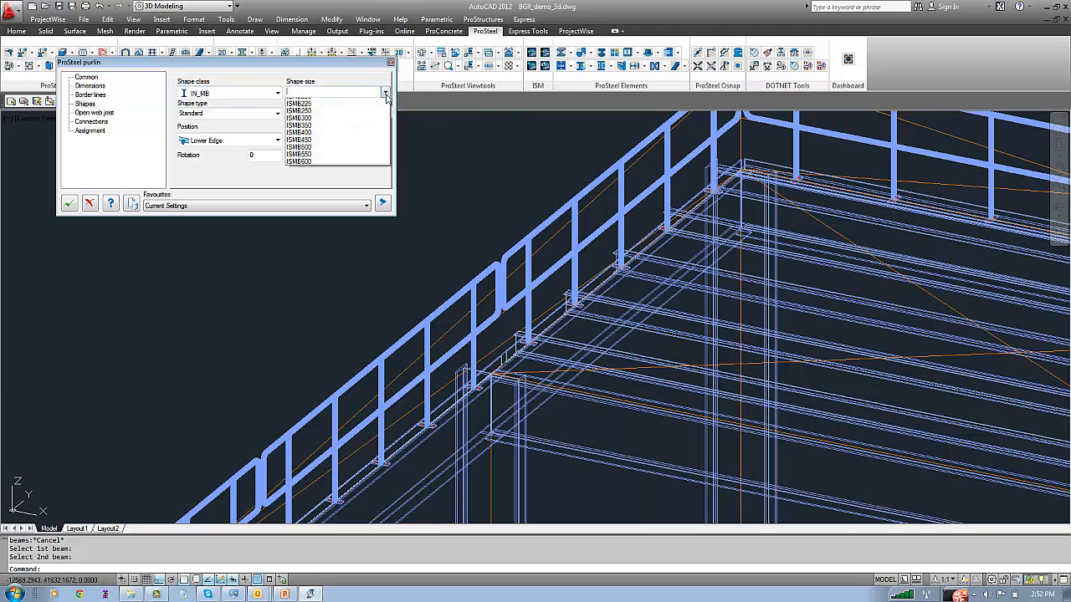
{"action": "left_click", "coordinate": [308, 134]}
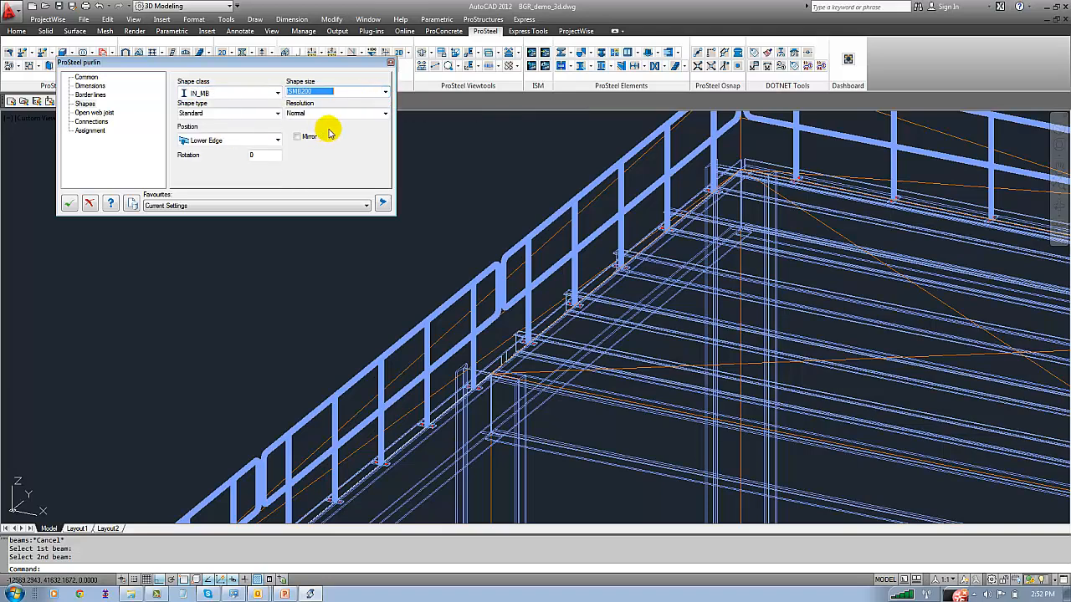
Set the purlin position to Top Edge and check how the purlins align with the side beams
{"action": "left_click", "coordinate": [277, 140]}
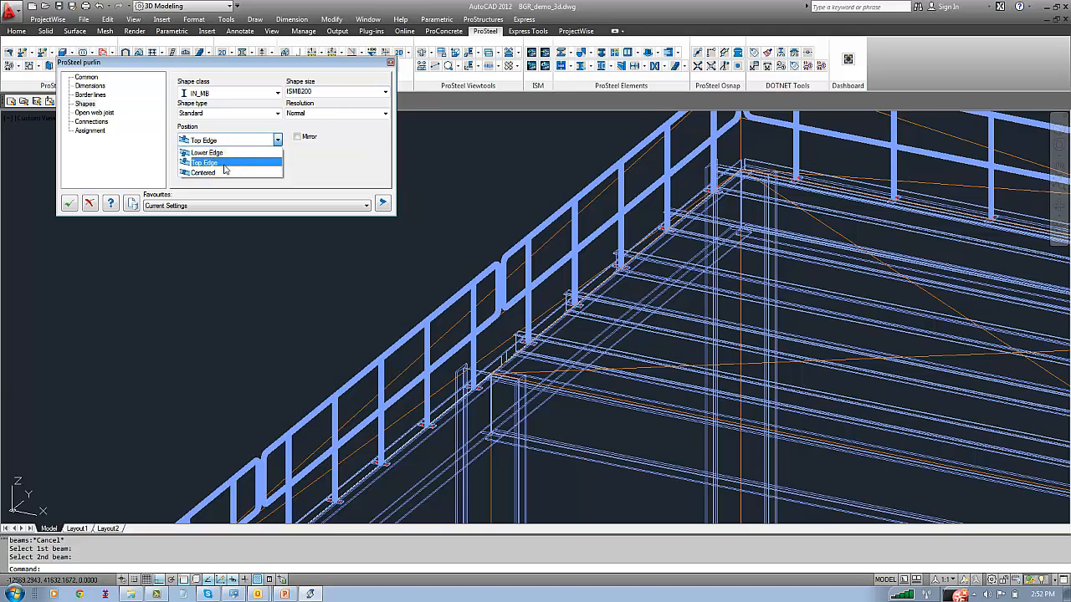
{"action": "left_click", "coordinate": [219, 163]}
{"action": "scroll", "coordinate": [628, 286], "scroll_direction": "up", "scroll_amount": 3}
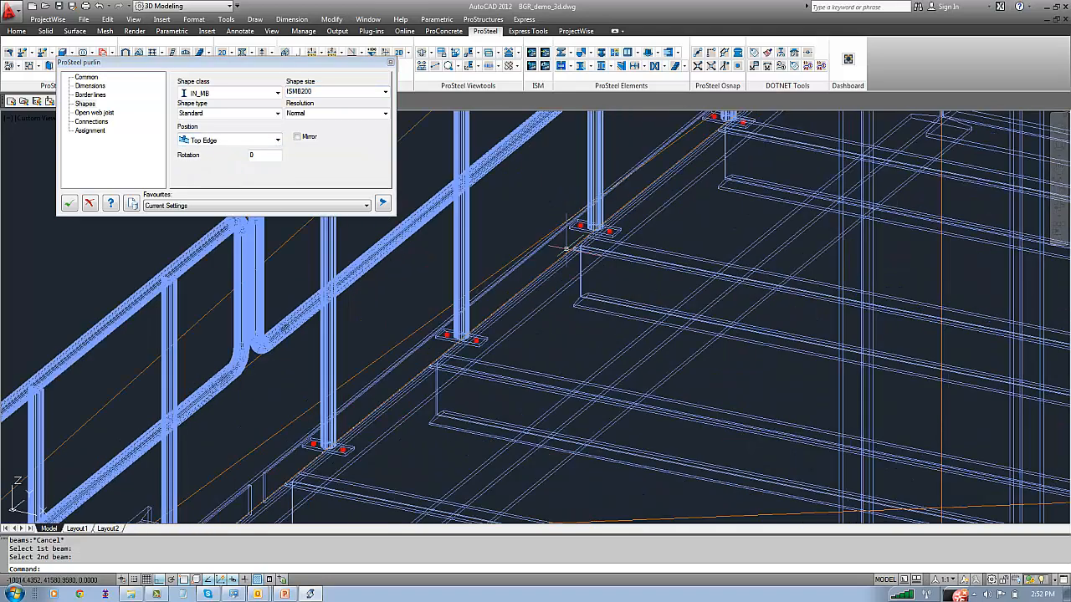
{"action": "scroll", "coordinate": [627, 297], "scroll_direction": "down", "scroll_amount": 2}
{"action": "scroll", "coordinate": [292, 284], "scroll_direction": "down", "scroll_amount": 3}
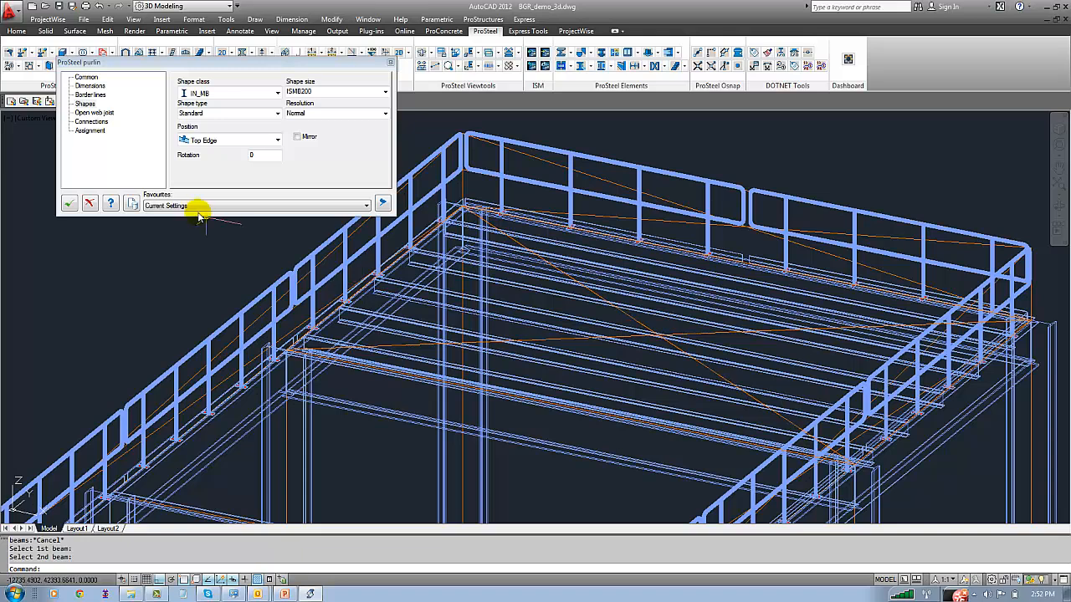
Connect the purlins' left shape ends with shearplates using the template AutoConnect Metric v 18/2 and check the plates
{"action": "left_click", "coordinate": [92, 122]}
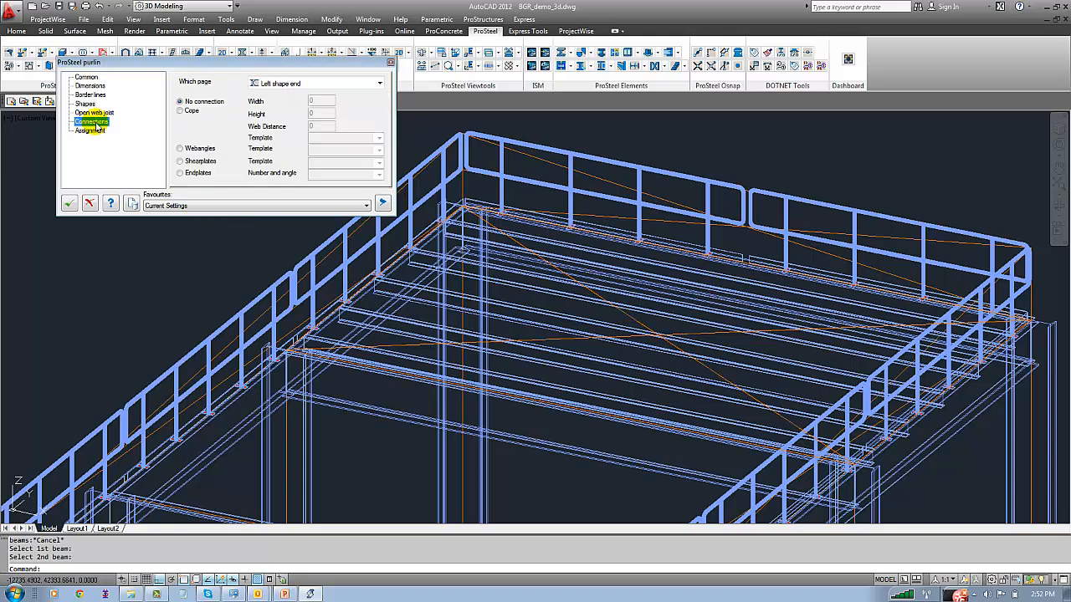
{"action": "left_click", "coordinate": [189, 163]}
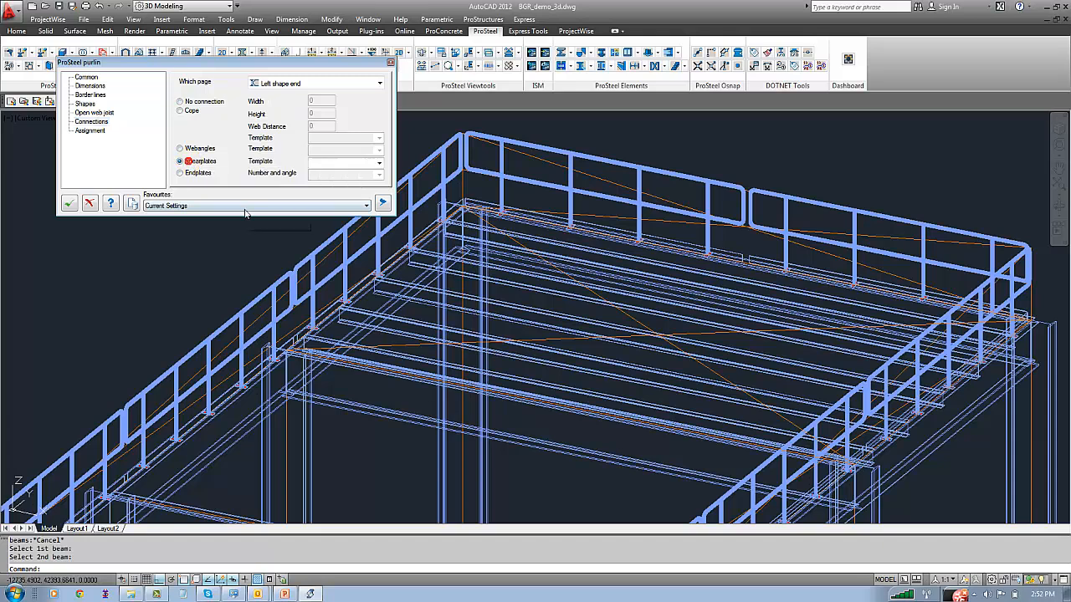
{"action": "left_click", "coordinate": [379, 163]}
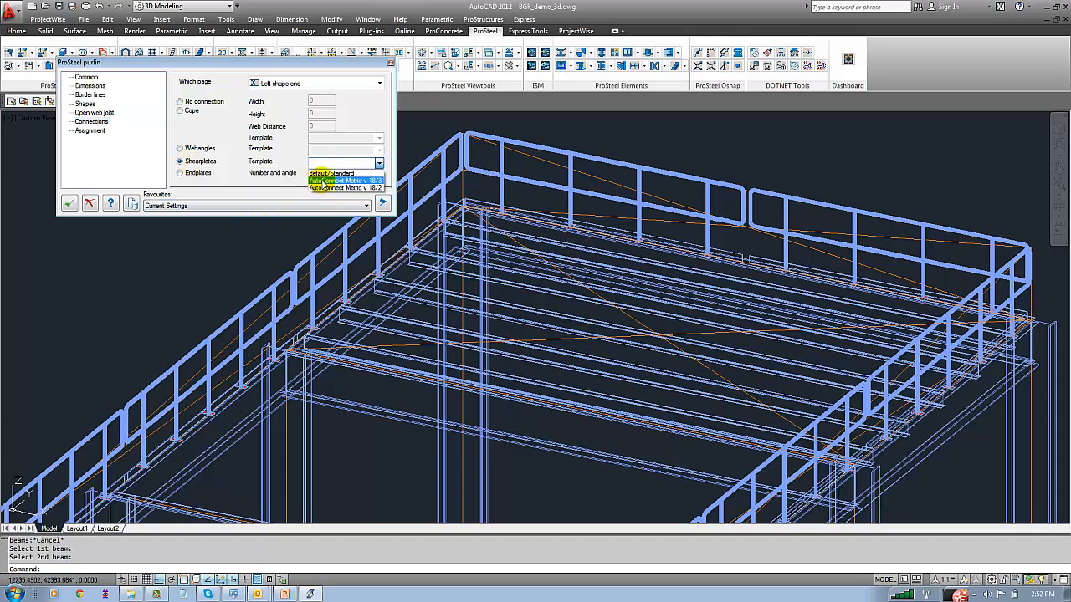
{"action": "left_click", "coordinate": [323, 189]}
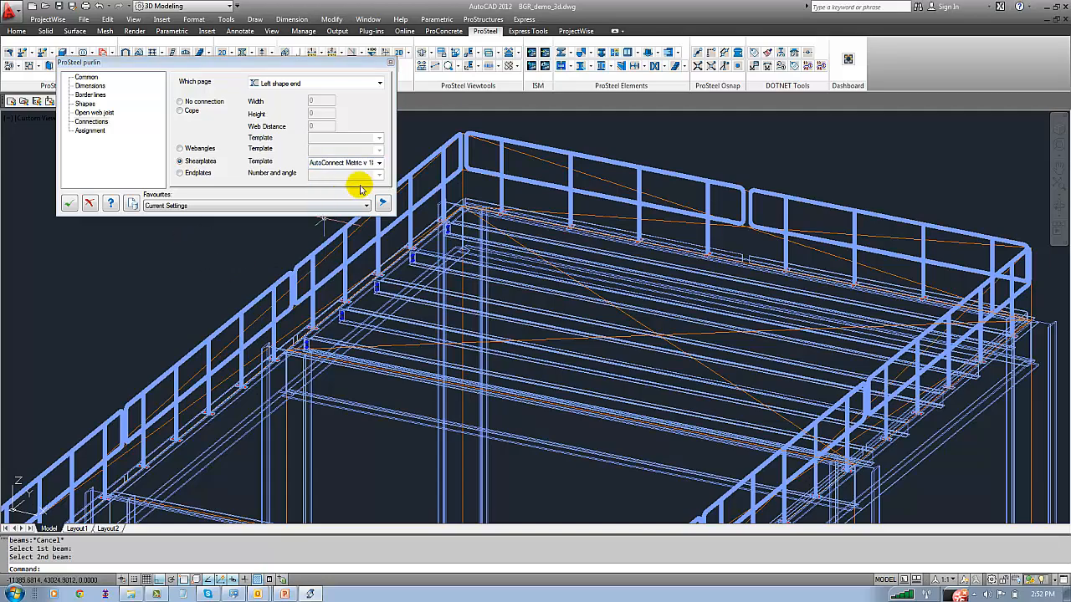
{"action": "scroll", "coordinate": [355, 232], "scroll_direction": "up", "scroll_amount": 6}
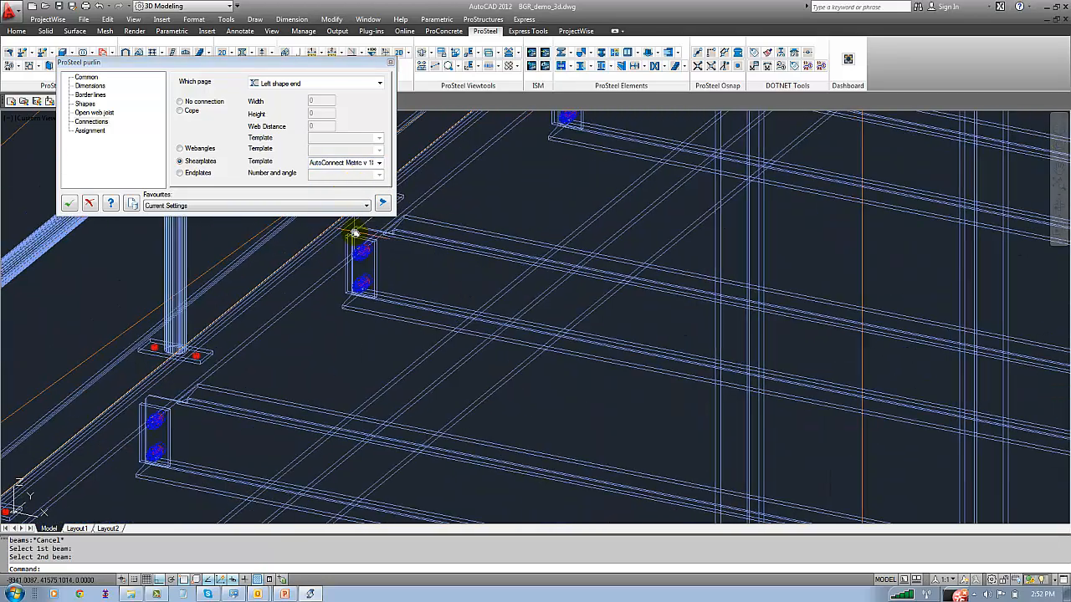
Apply the purlin shearplates to both shape ends, check the plates along both side beams, and accept the purlins
{"action": "middle_click_drag", "start_coordinate": [355, 232], "coordinate": [434, 312]}
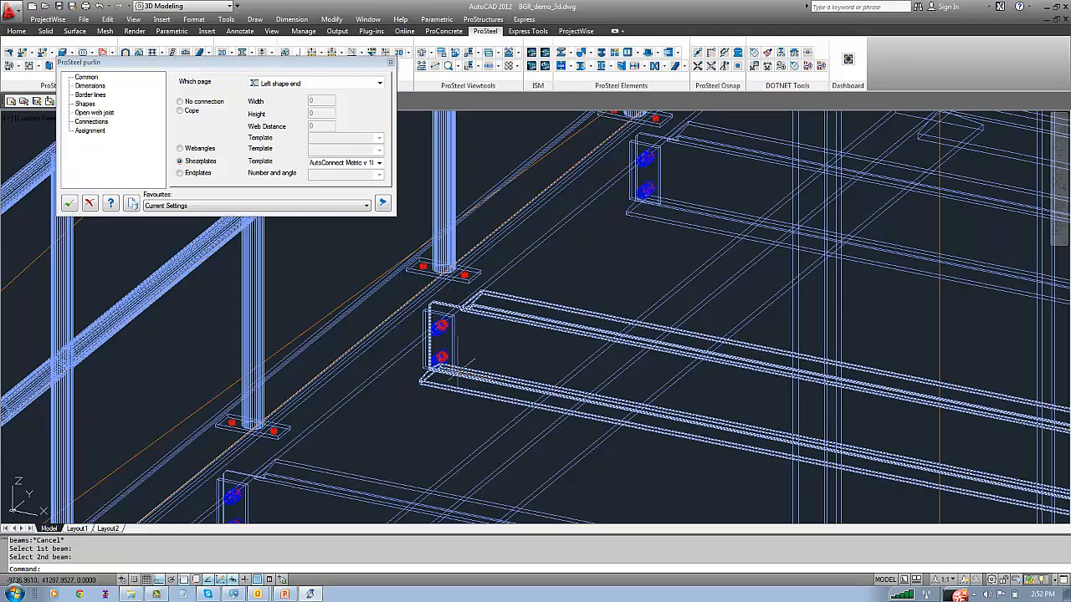
{"action": "scroll", "coordinate": [481, 318], "scroll_direction": "down", "scroll_amount": 6}
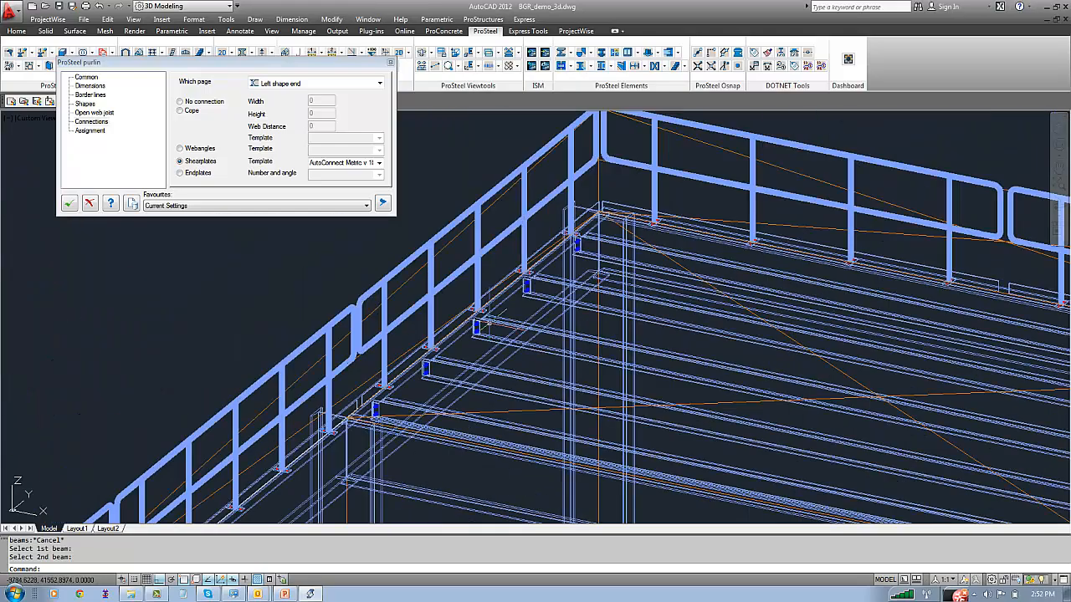
{"action": "middle_click_drag", "start_coordinate": [571, 324], "coordinate": [318, 258]}
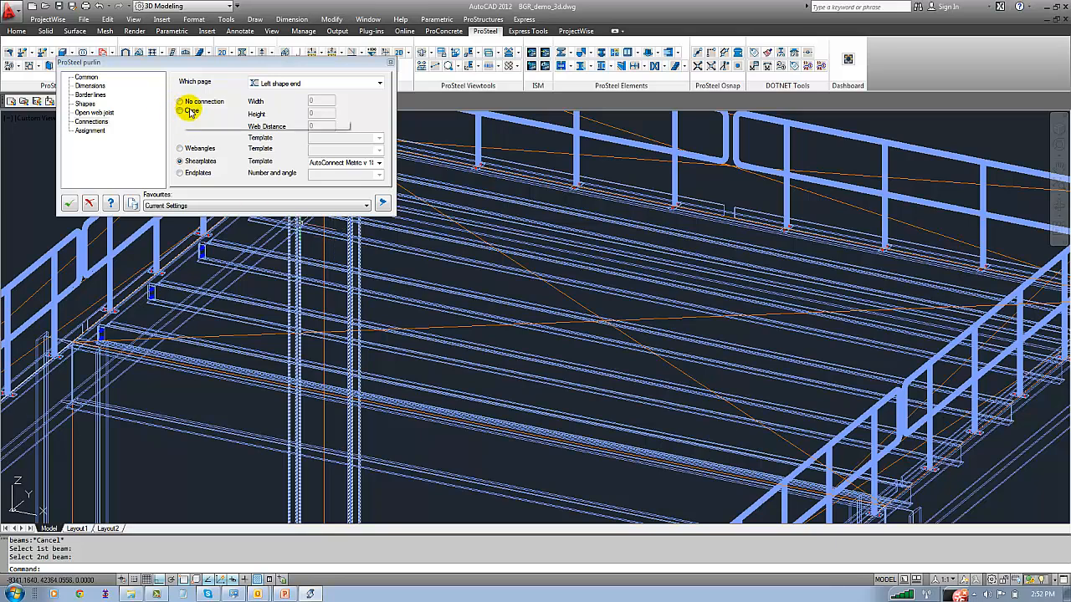
{"action": "left_click", "coordinate": [256, 83]}
{"action": "left_click", "coordinate": [276, 116]}
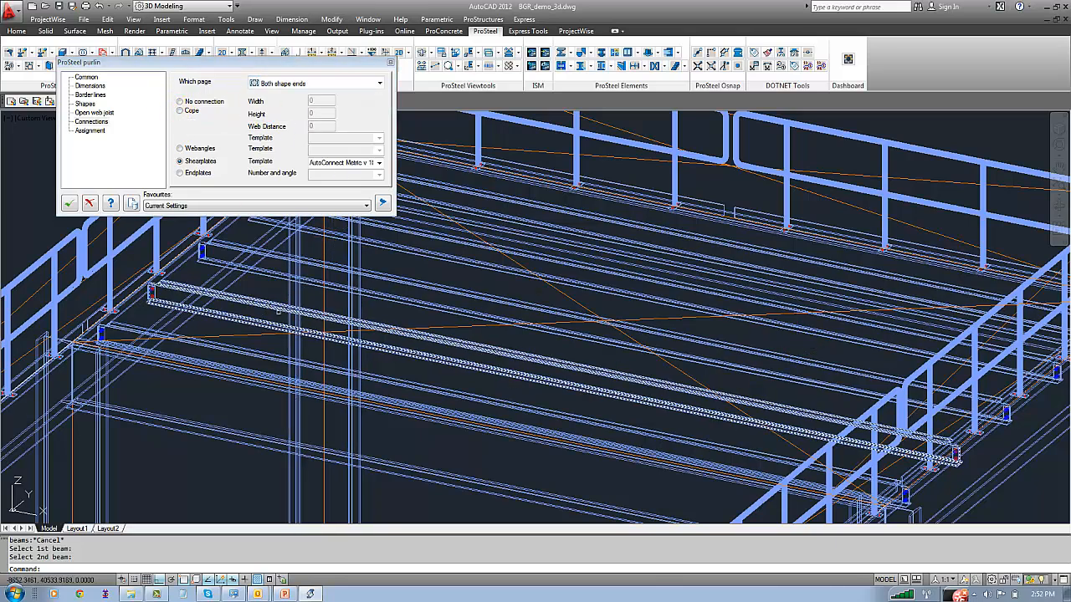
{"action": "scroll", "coordinate": [745, 350], "scroll_direction": "down", "scroll_amount": 2}
{"action": "middle_click_drag", "start_coordinate": [658, 353], "coordinate": [669, 254]}
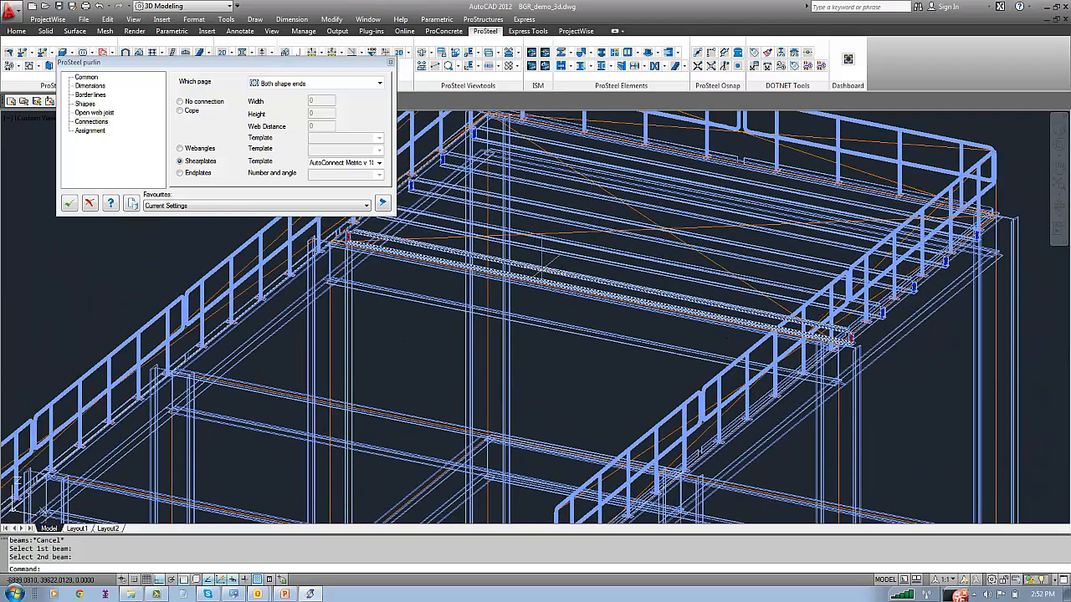
{"action": "middle_click_drag", "start_coordinate": [79, 256], "coordinate": [140, 236]}
{"action": "left_click", "coordinate": [70, 206]}
{"action": "scroll", "coordinate": [257, 279], "scroll_direction": "down", "scroll_amount": 4}
Distribute purlins as secondary beams between the two top side beams of the second bay from the rear
{"action": "middle_click_drag", "start_coordinate": [259, 279], "coordinate": [338, 239]}
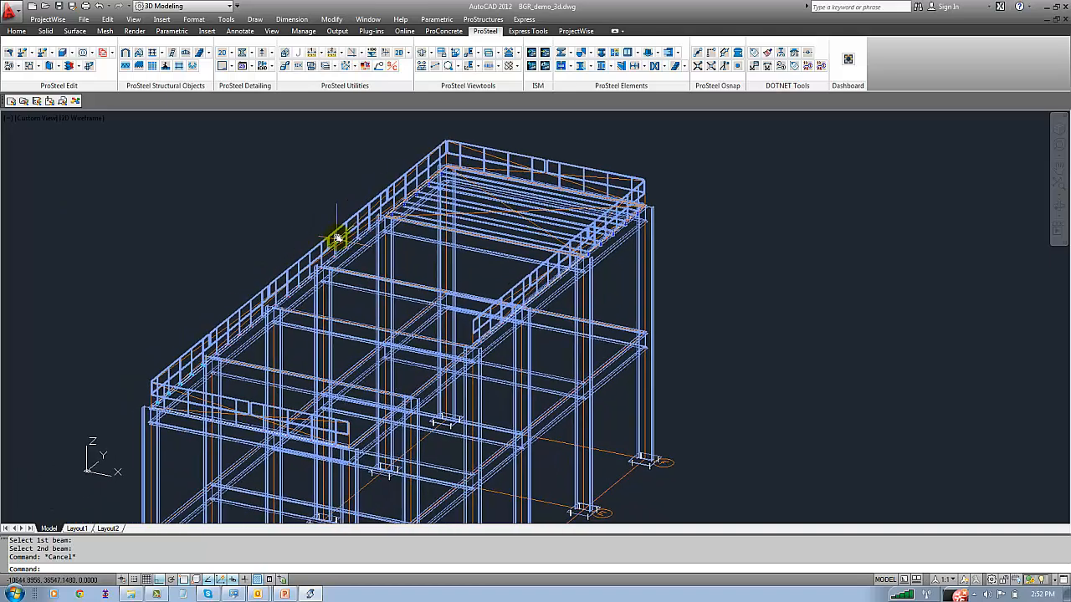
{"action": "left_click", "coordinate": [124, 67]}
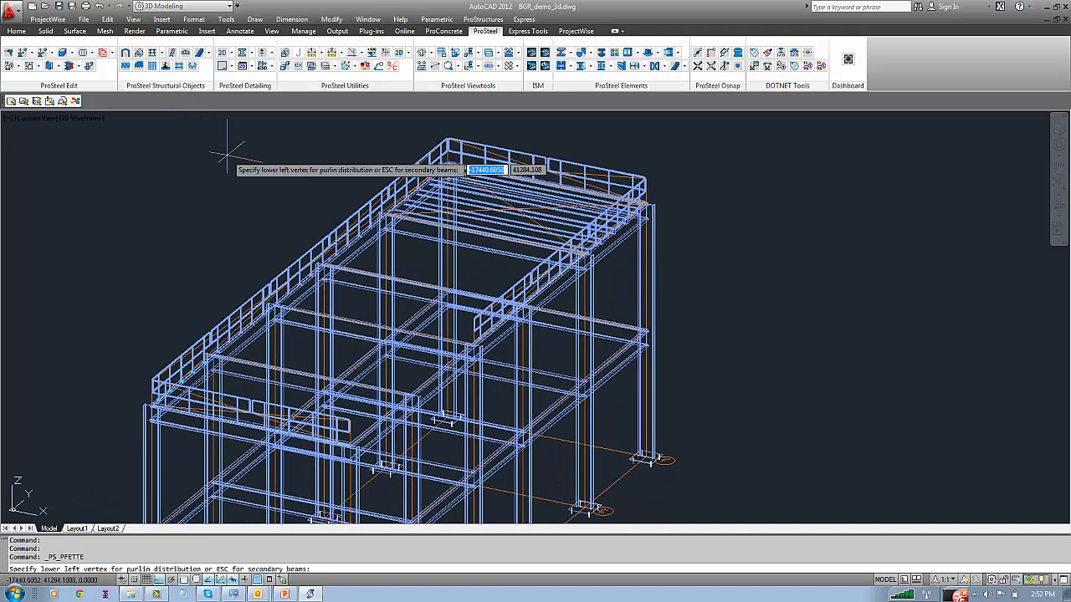
{"action": "key", "text": "Escape"}
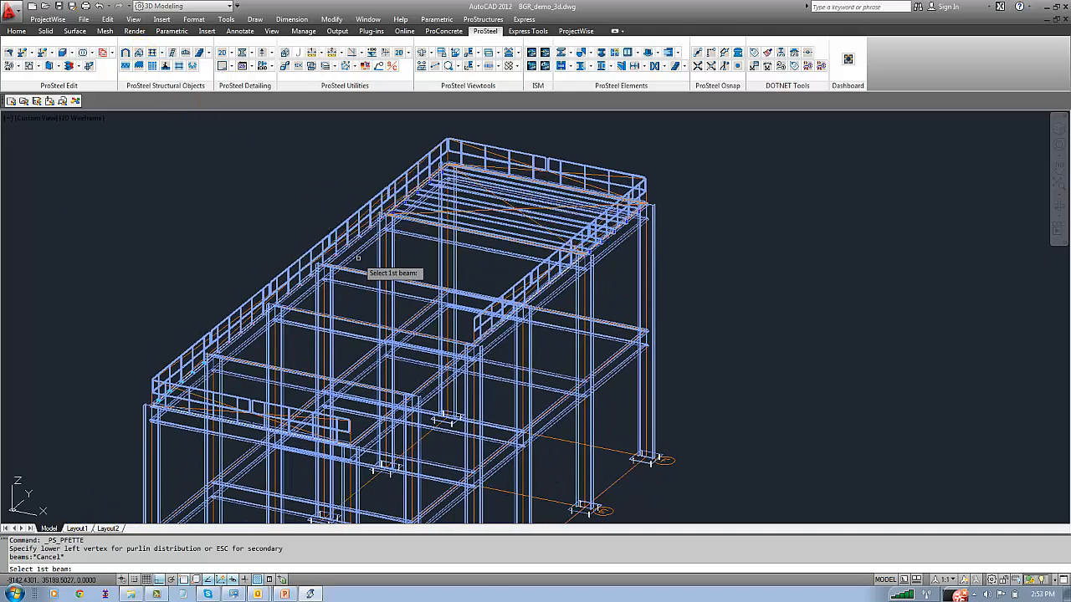
{"action": "left_click", "coordinate": [355, 269]}
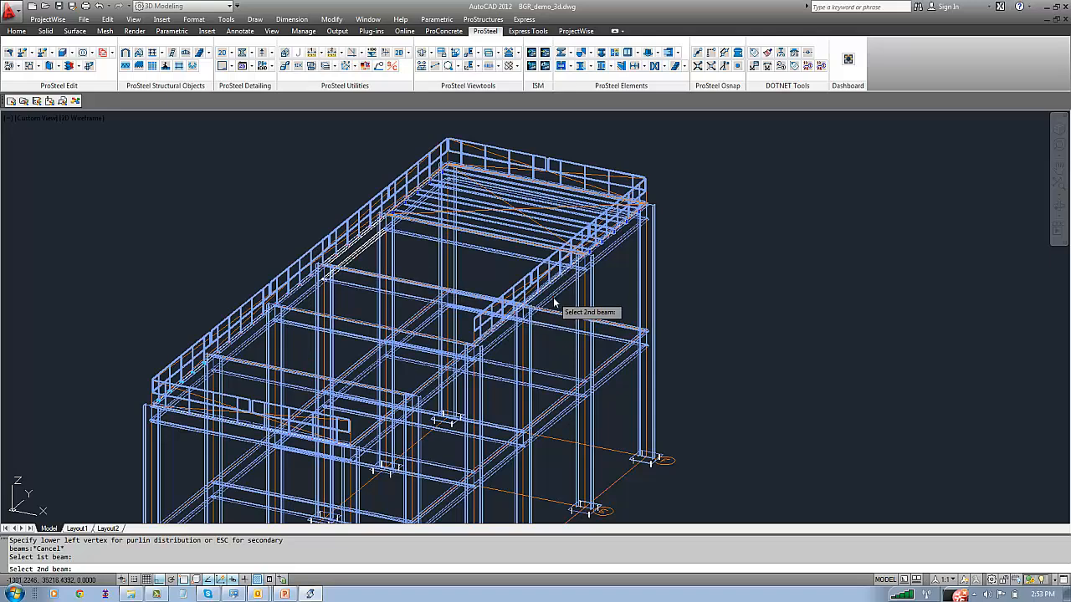
{"action": "left_click", "coordinate": [456, 263]}
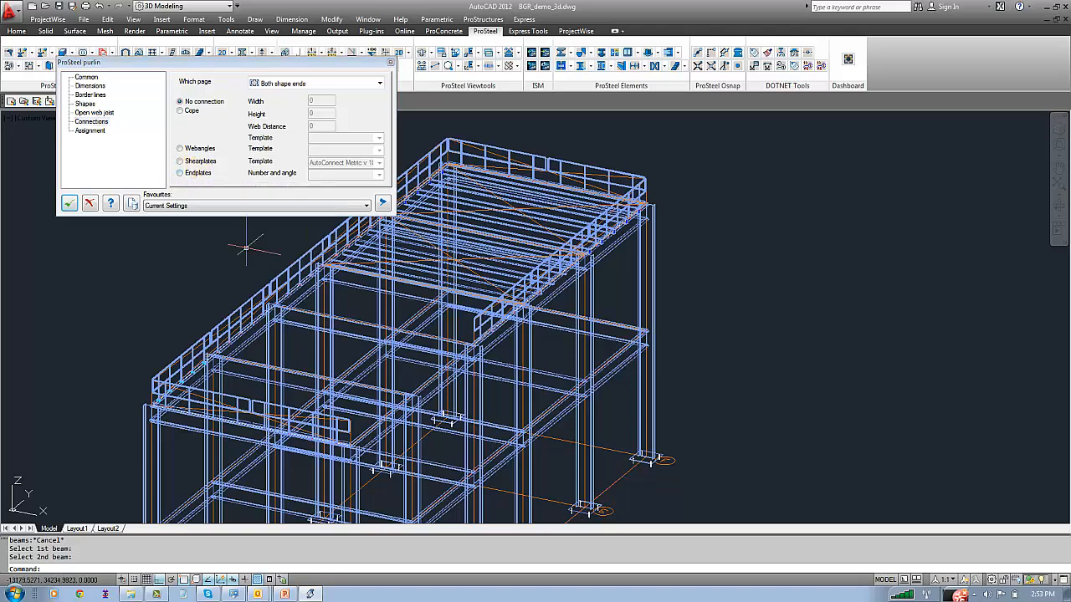
Connect both shape ends of the new purlins with webangles using the template AutoConnect Metric v 18/2 and accept them
{"action": "scroll", "coordinate": [241, 230], "scroll_direction": "up", "scroll_amount": 3}
{"action": "left_click", "coordinate": [184, 150]}
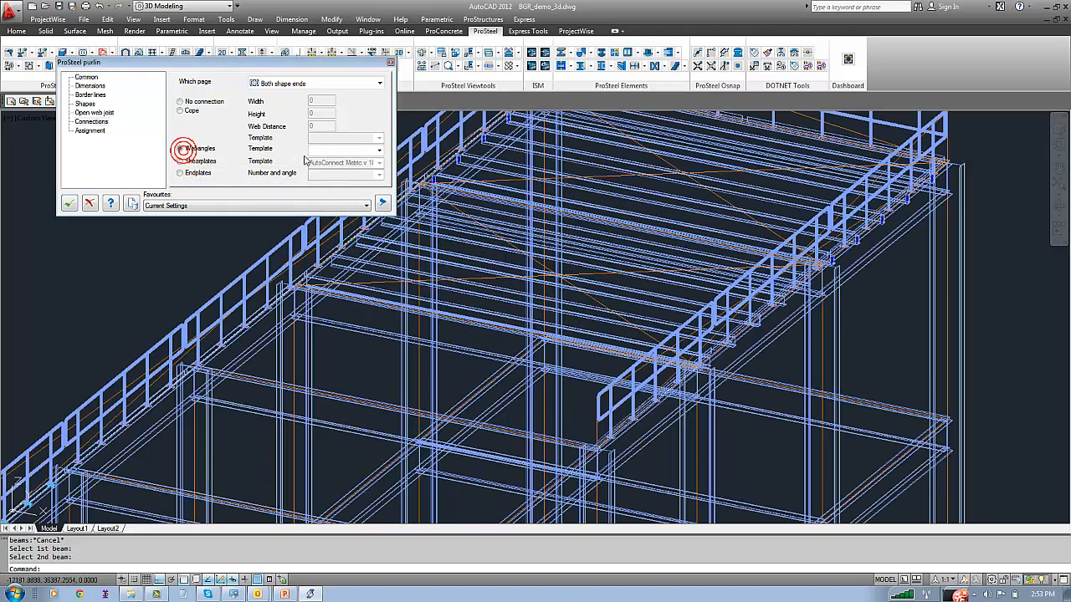
{"action": "left_click", "coordinate": [379, 150]}
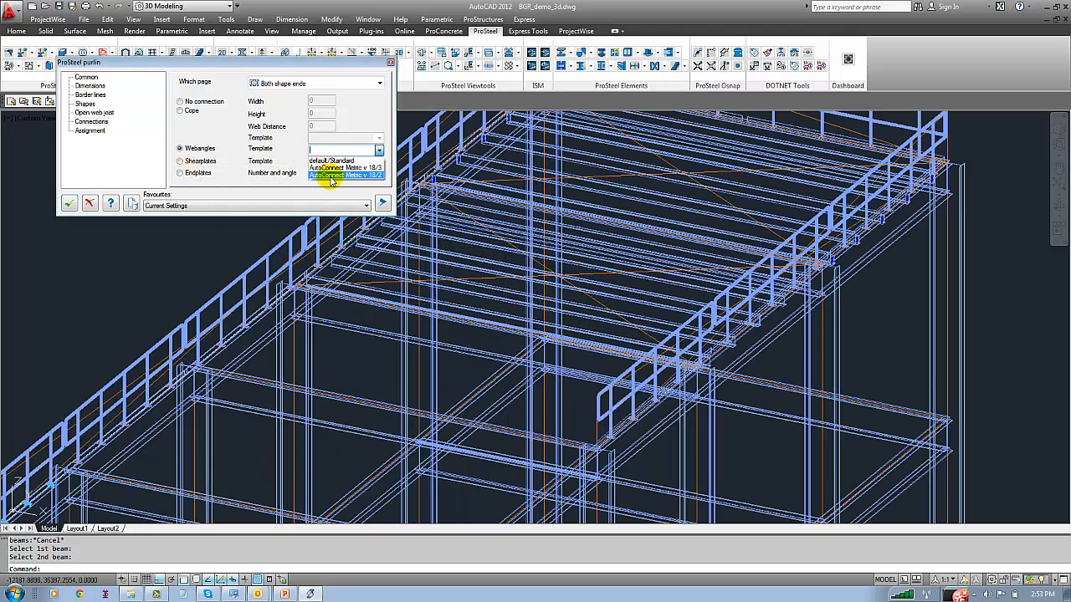
{"action": "left_click", "coordinate": [332, 178]}
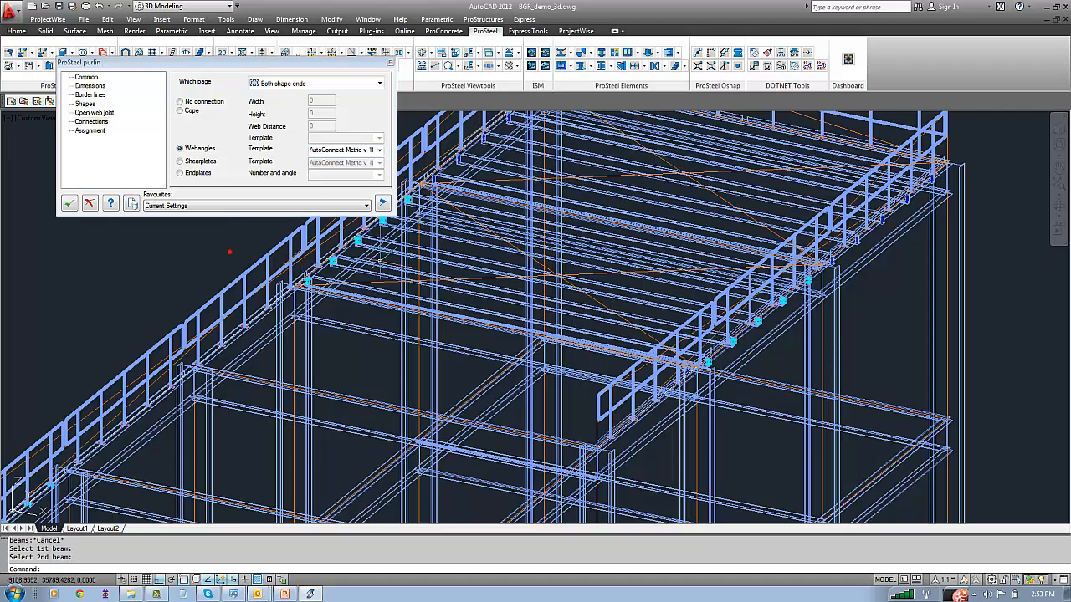
{"action": "scroll", "coordinate": [333, 237], "scroll_direction": "up", "scroll_amount": 3}
{"action": "middle_click_drag", "start_coordinate": [333, 237], "coordinate": [337, 277]}
{"action": "left_click", "coordinate": [283, 81]}
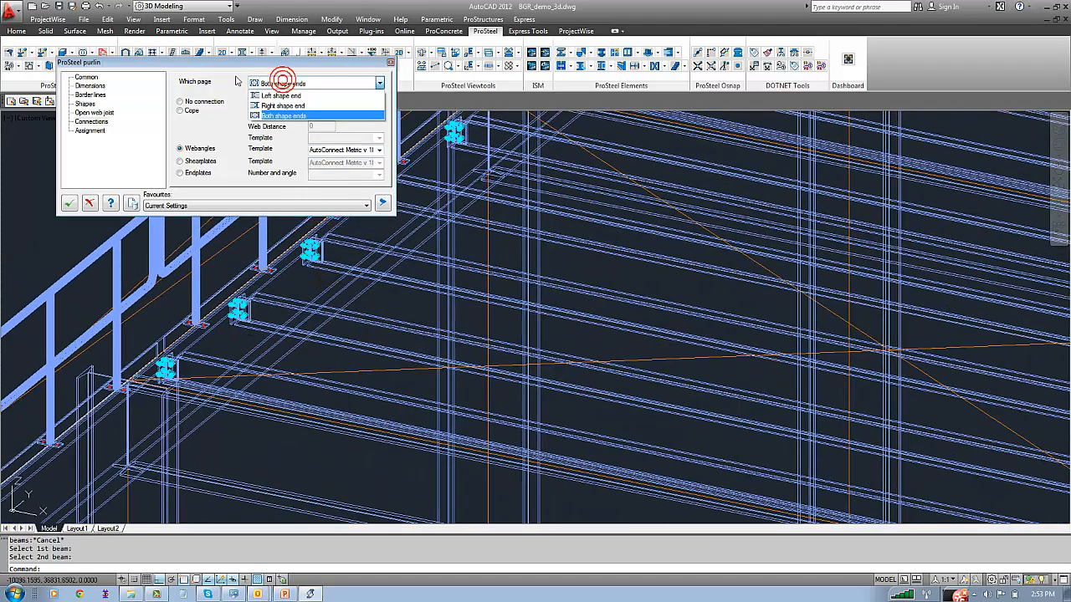
{"action": "left_click", "coordinate": [231, 77]}
{"action": "scroll", "coordinate": [513, 286], "scroll_direction": "down", "scroll_amount": 3}
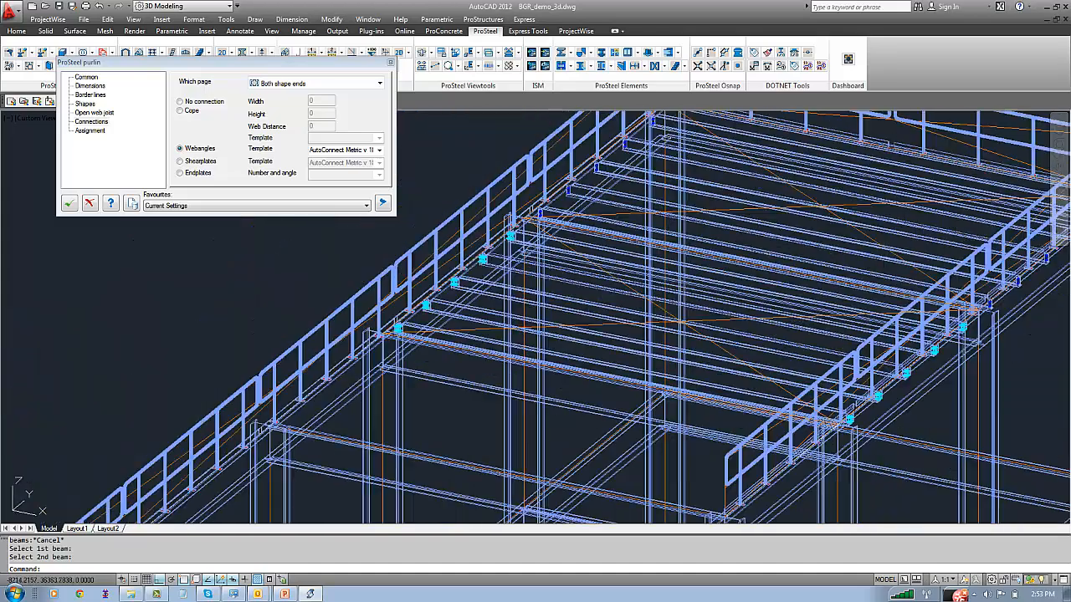
{"action": "left_click", "coordinate": [70, 203]}
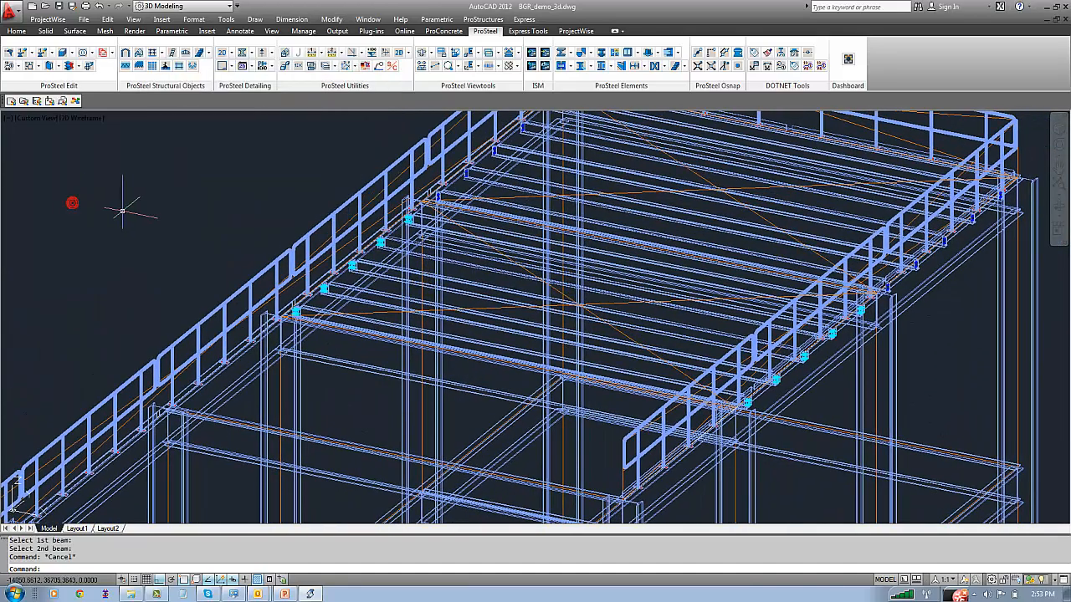
Save the drawing and zoom to the extents of the whole steel model
{"action": "key", "text": "ctrl+s"}
{"action": "left_click", "coordinate": [156, 229]}
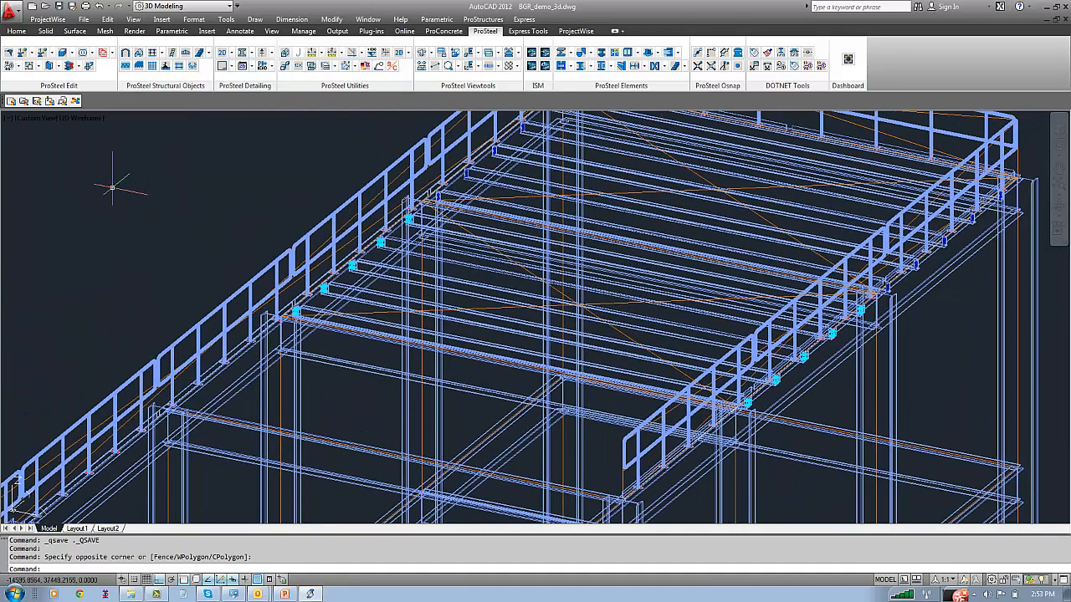
{"action": "type", "text": "z"}
{"action": "key", "text": "Return"}
{"action": "type", "text": "e"}
{"action": "key", "text": "Return"}
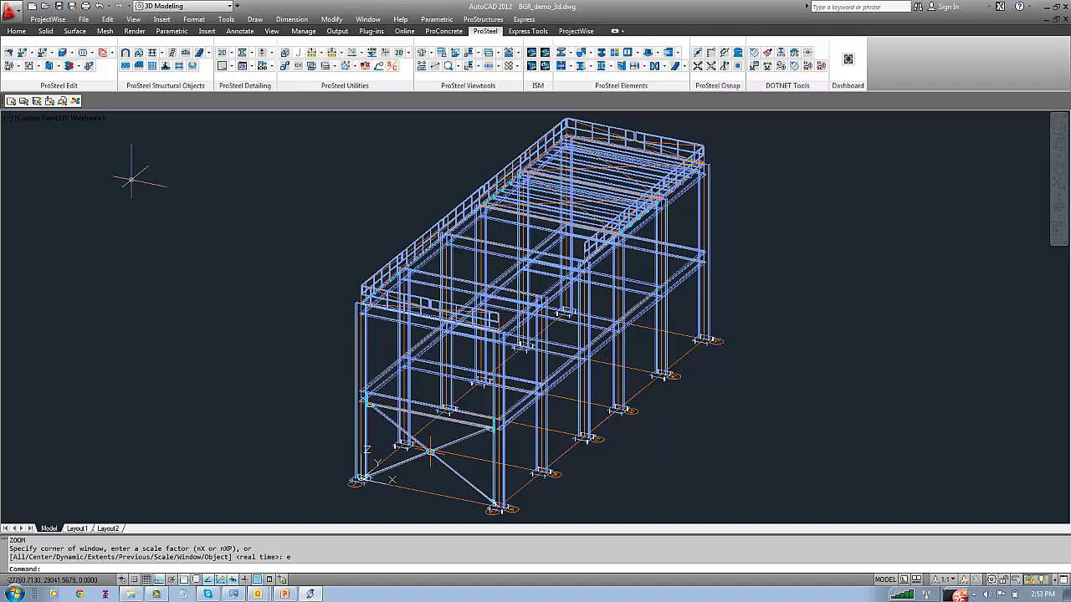
{"action": "key", "text": "ctrl+s"}
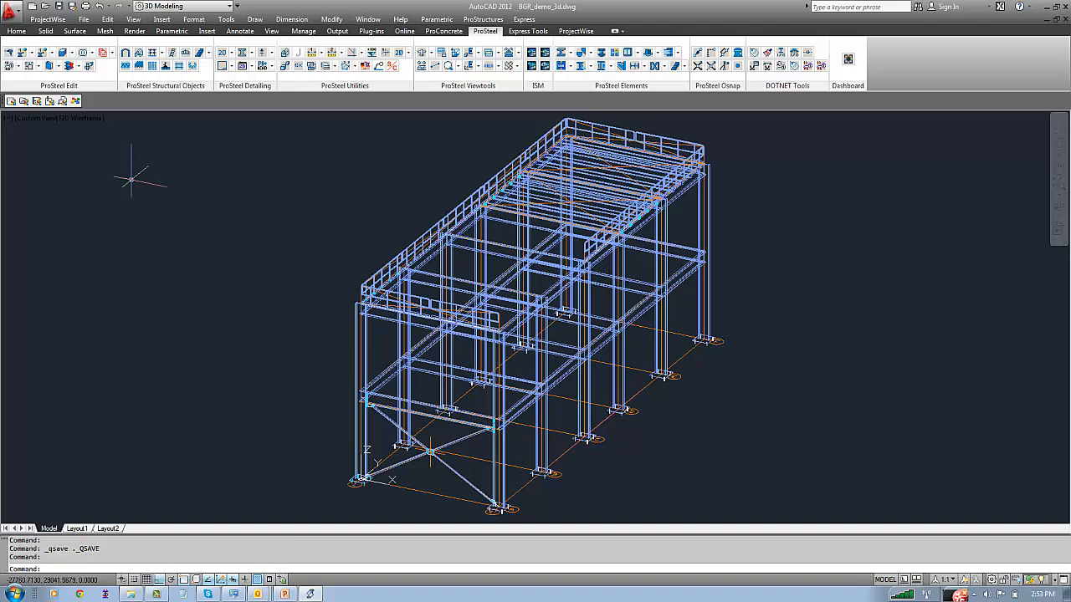
Start a ProSteel straight plate for the top floor of the structure
{"action": "scroll", "coordinate": [532, 252], "scroll_direction": "up", "scroll_amount": 3}
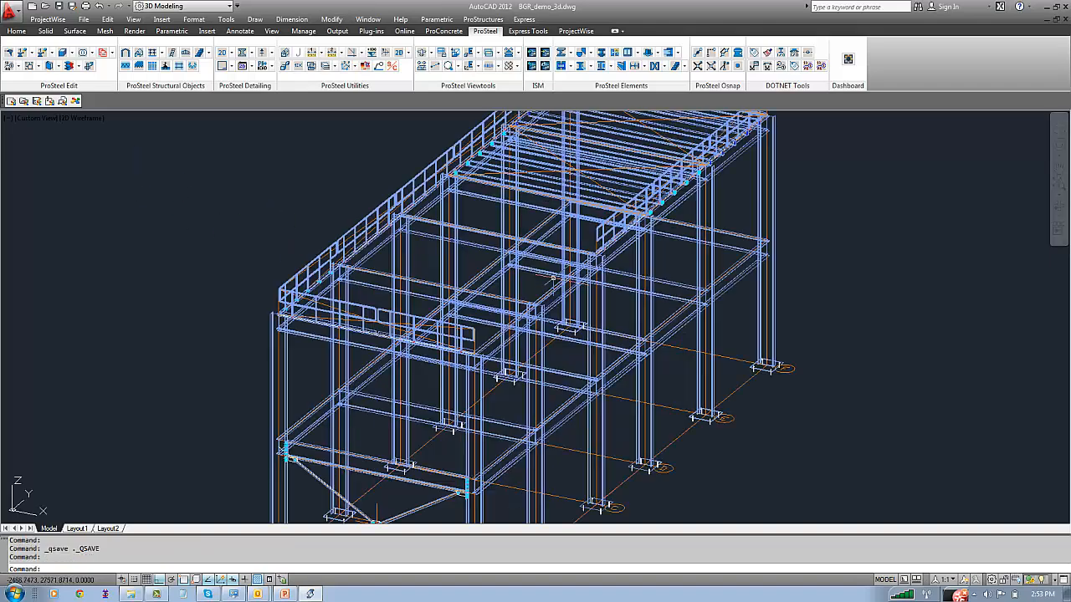
{"action": "middle_click_drag", "start_coordinate": [413, 210], "coordinate": [428, 242]}
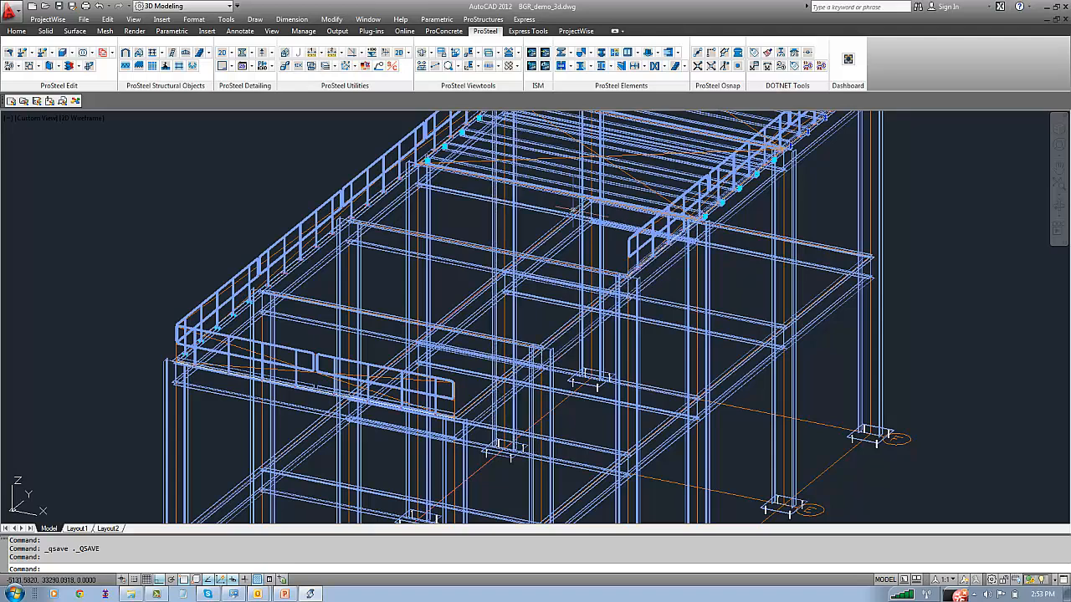
{"action": "left_click", "coordinate": [579, 55]}
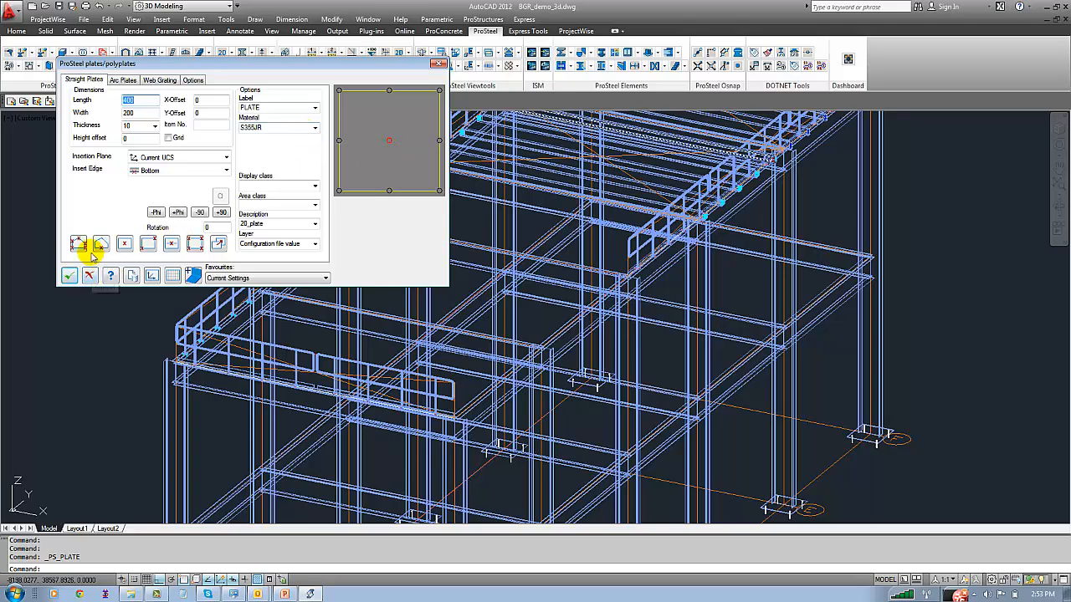
{"action": "left_click", "coordinate": [162, 246]}
{"action": "scroll", "coordinate": [188, 318], "scroll_direction": "up", "scroll_amount": 6}
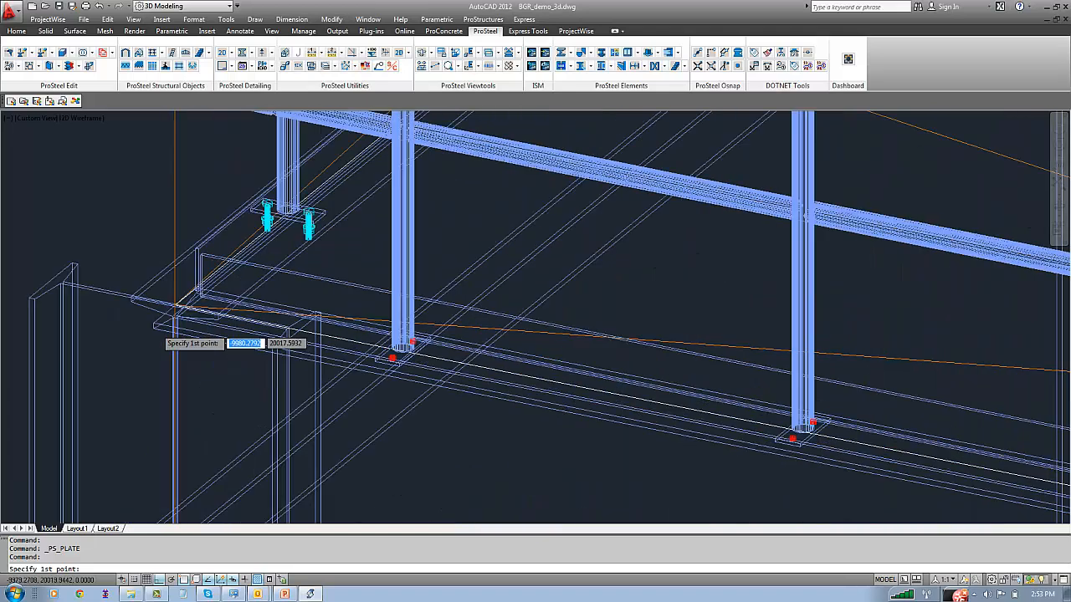
{"action": "scroll", "coordinate": [179, 308], "scroll_direction": "up", "scroll_amount": 3}
{"action": "left_click", "coordinate": [194, 286]}
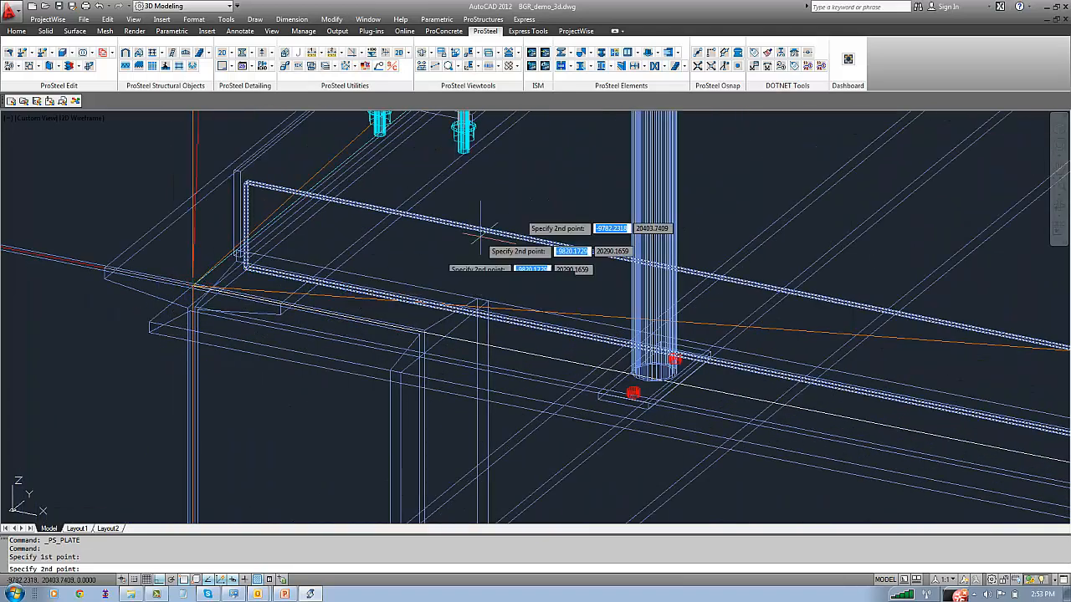
{"action": "key", "text": "Escape"}
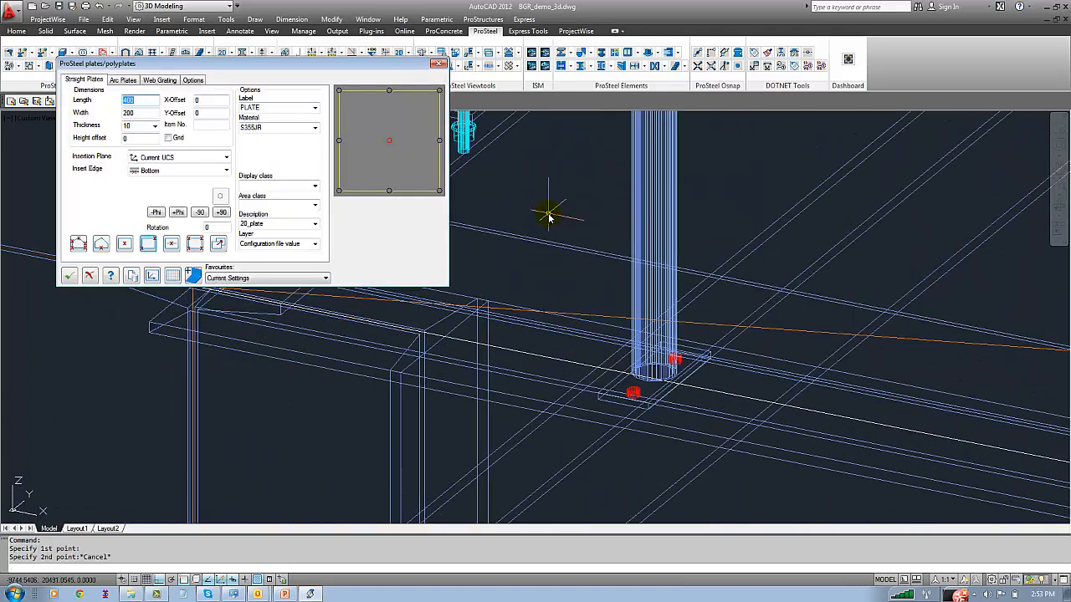
Move the UCS origin to the beam corner at the top of the front corner column, keeping the axis directions
{"action": "middle_click_drag", "start_coordinate": [139, 354], "coordinate": [443, 415]}
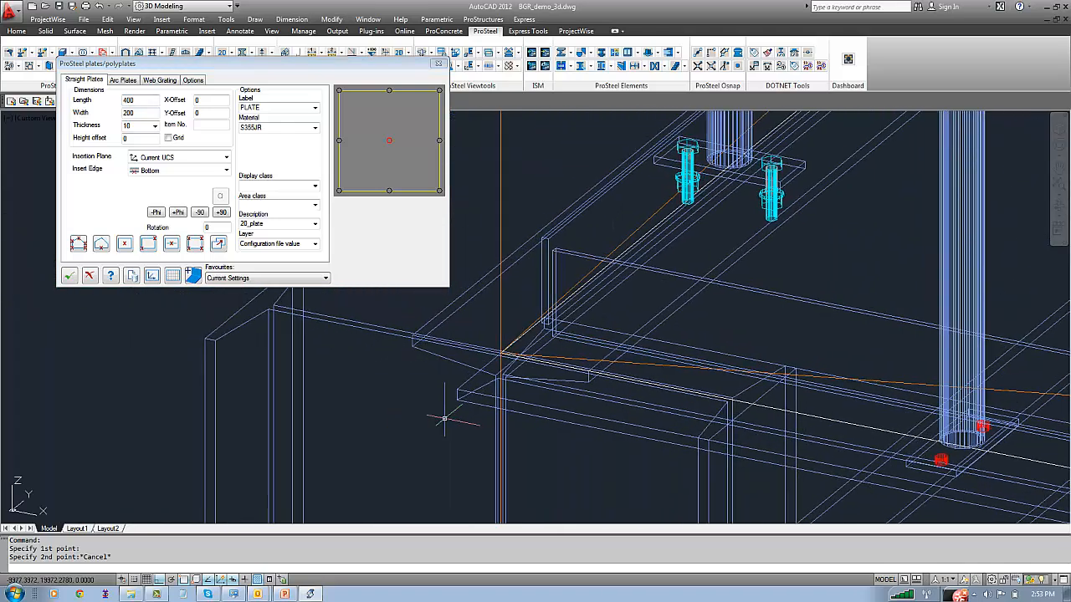
{"action": "key", "text": "Return"}
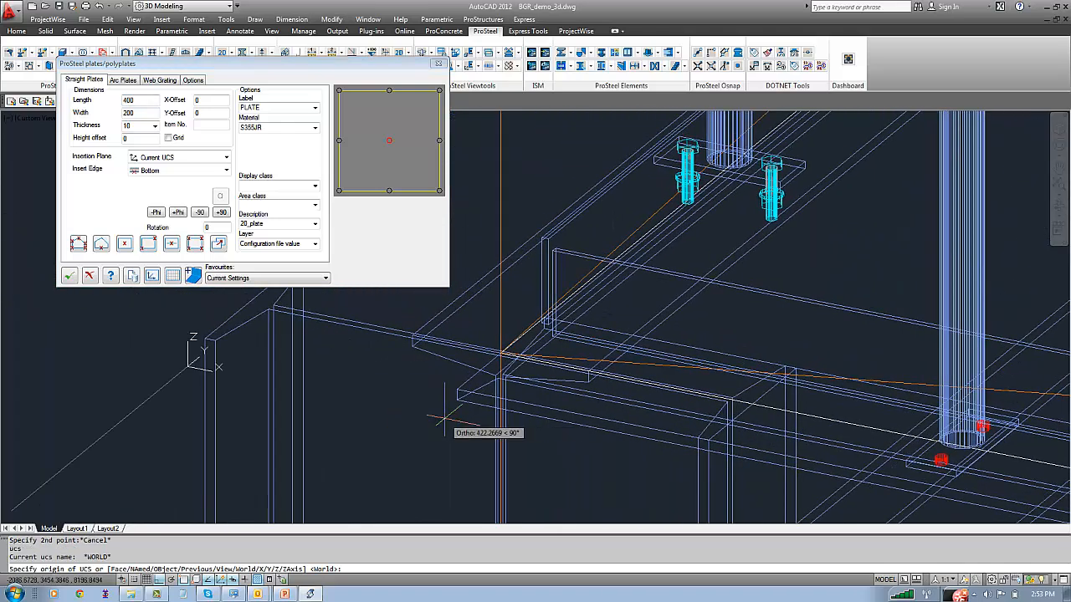
{"action": "scroll", "coordinate": [504, 351], "scroll_direction": "up", "scroll_amount": 2}
{"action": "left_click", "coordinate": [501, 355]}
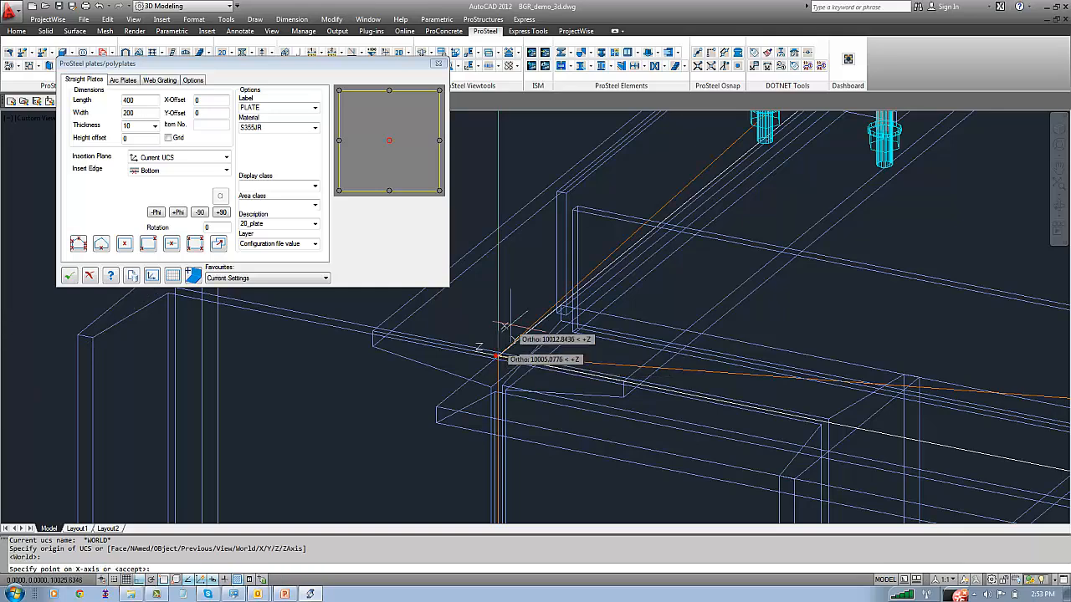
{"action": "key", "text": "Return"}
Span a 10 mm thick straight plate diagonally from the front corner to the opposite side beam where the purlins start, with insert edge Bottom
{"action": "left_click", "coordinate": [171, 243]}
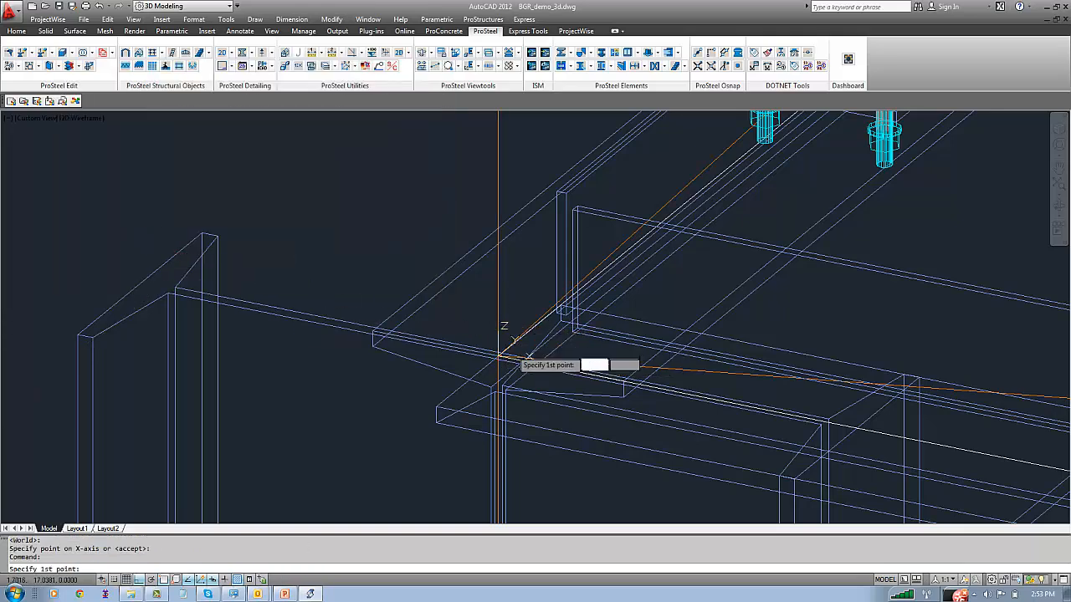
{"action": "scroll", "coordinate": [502, 358], "scroll_direction": "up", "scroll_amount": 2}
{"action": "left_click", "coordinate": [464, 347]}
{"action": "scroll", "coordinate": [586, 327], "scroll_direction": "down", "scroll_amount": 5}
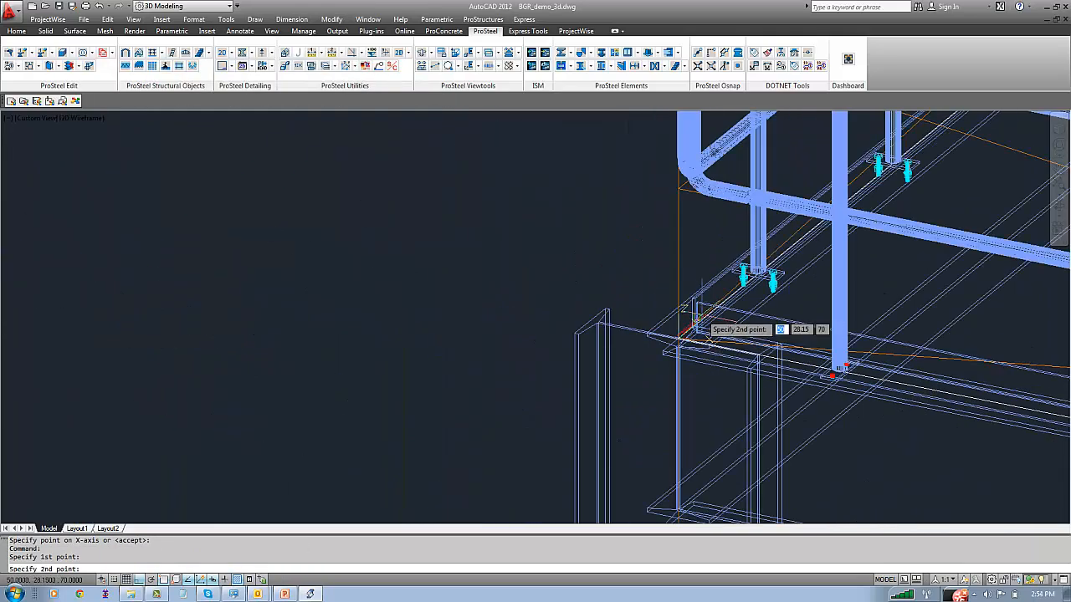
{"action": "scroll", "coordinate": [607, 314], "scroll_direction": "down", "scroll_amount": 3}
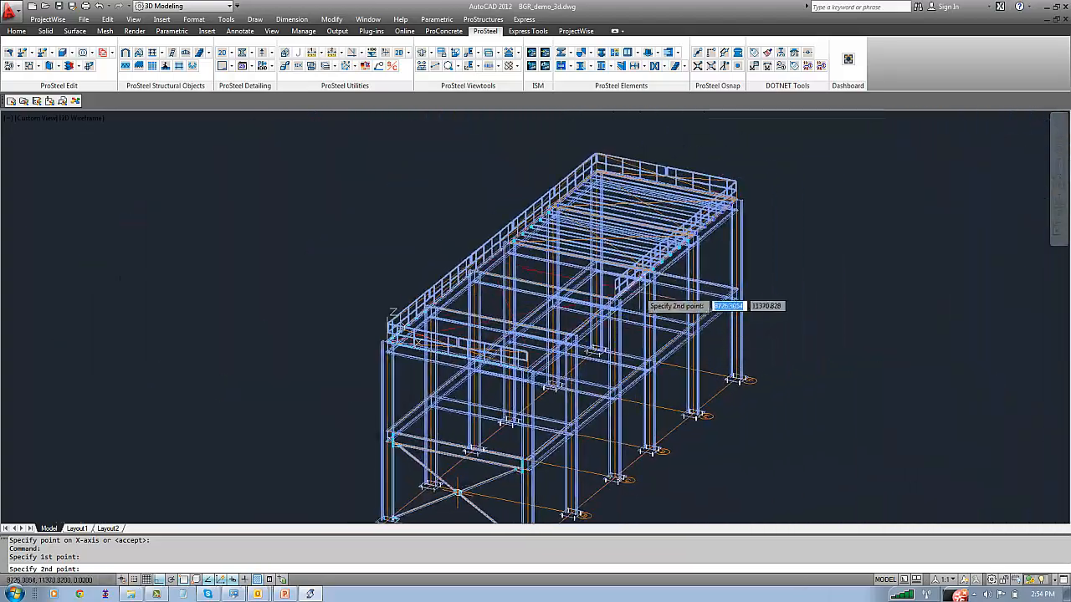
{"action": "scroll", "coordinate": [650, 306], "scroll_direction": "up", "scroll_amount": 6}
{"action": "scroll", "coordinate": [643, 266], "scroll_direction": "up", "scroll_amount": 3}
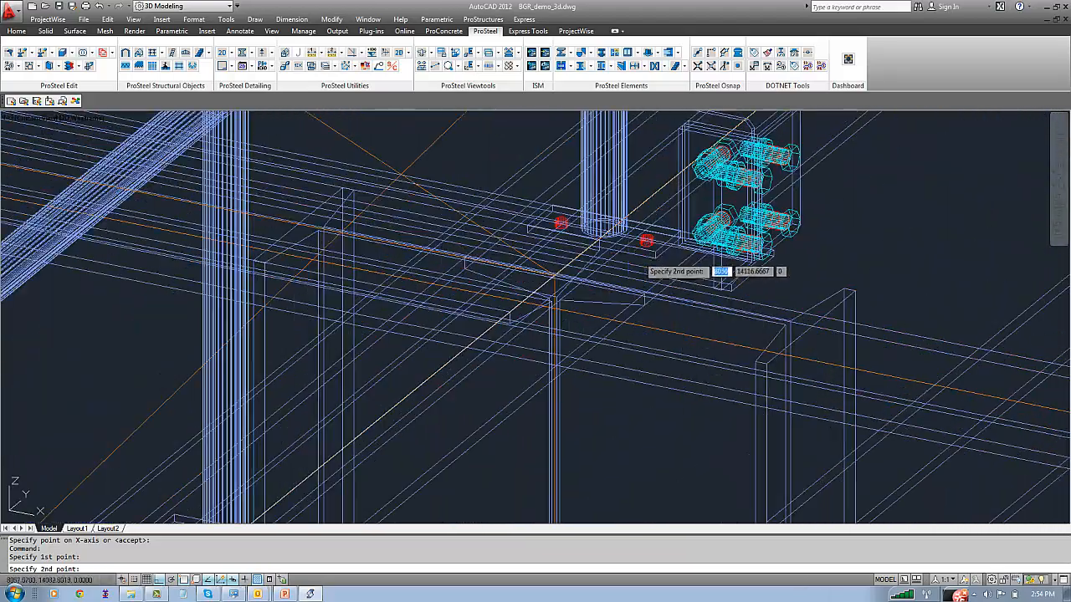
{"action": "left_click", "coordinate": [553, 276]}
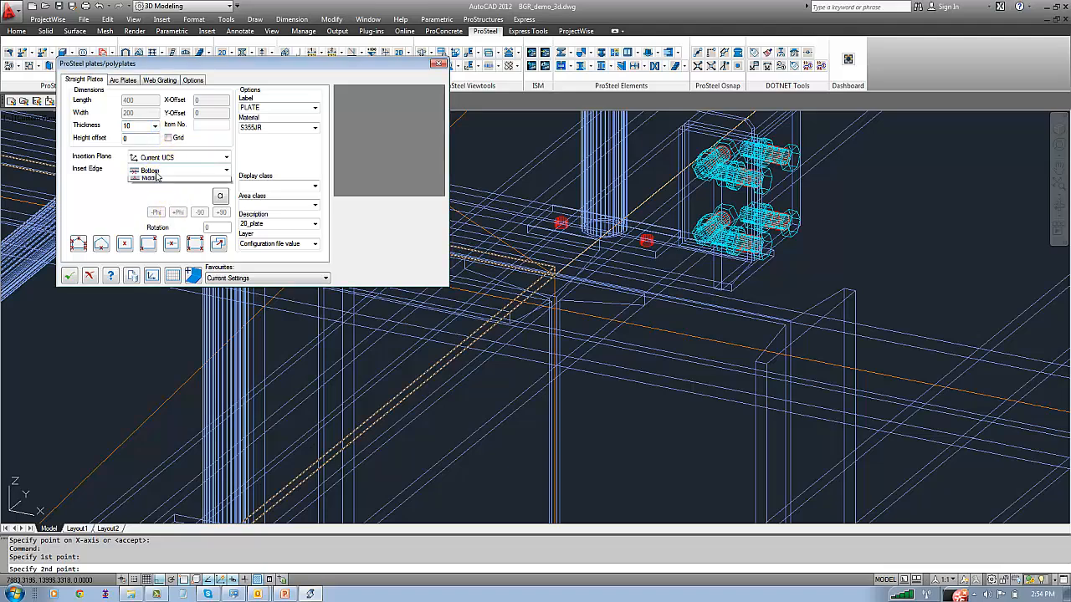
{"action": "left_click", "coordinate": [154, 170]}
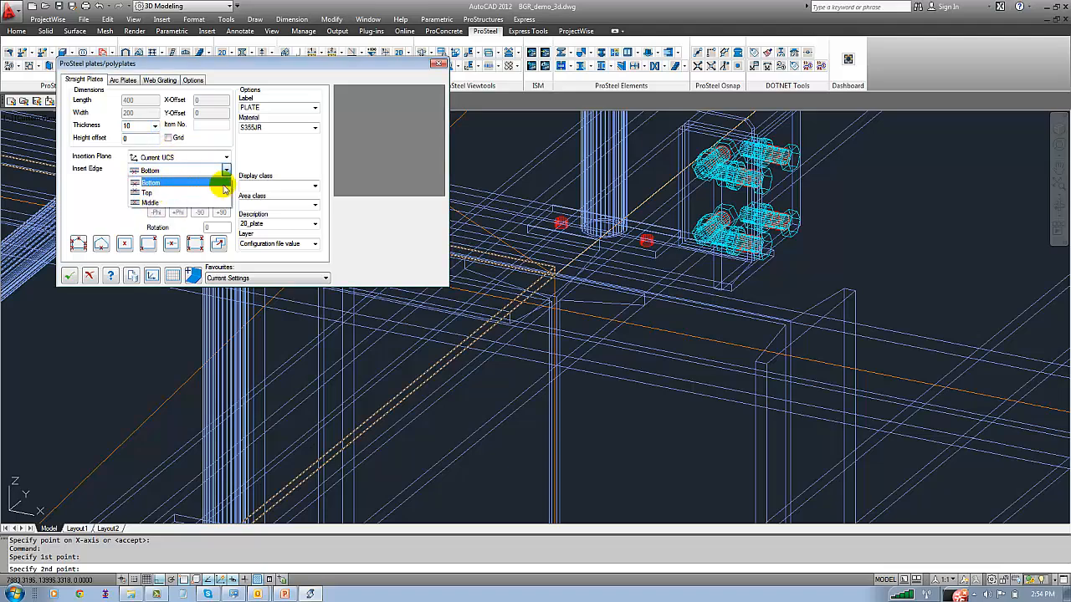
{"action": "left_click", "coordinate": [259, 161]}
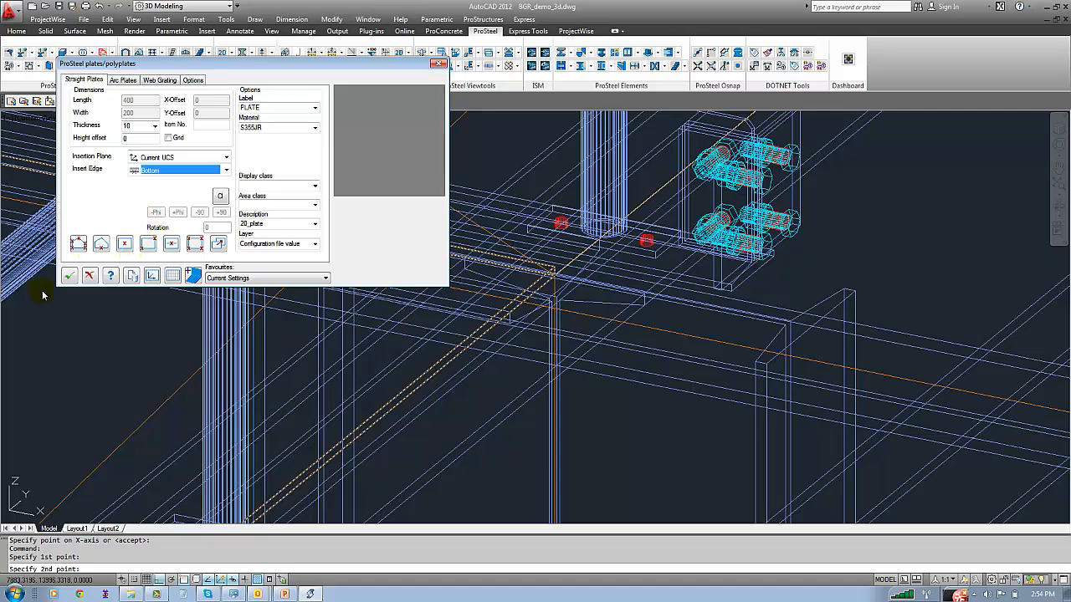
Accept the floor plate, fit the whole steel model in view and save the drawing
{"action": "left_click", "coordinate": [68, 276]}
{"action": "type", "text": "z"}
{"action": "key", "text": "Return"}
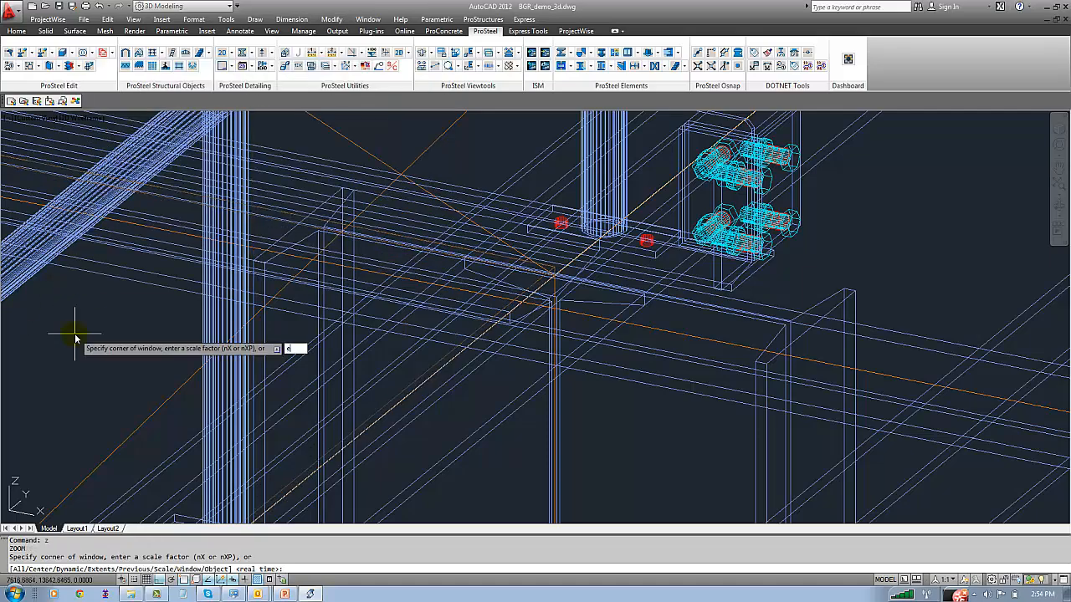
{"action": "type", "text": "e"}
{"action": "key", "text": "Return"}
{"action": "key", "text": "ctrl+s"}
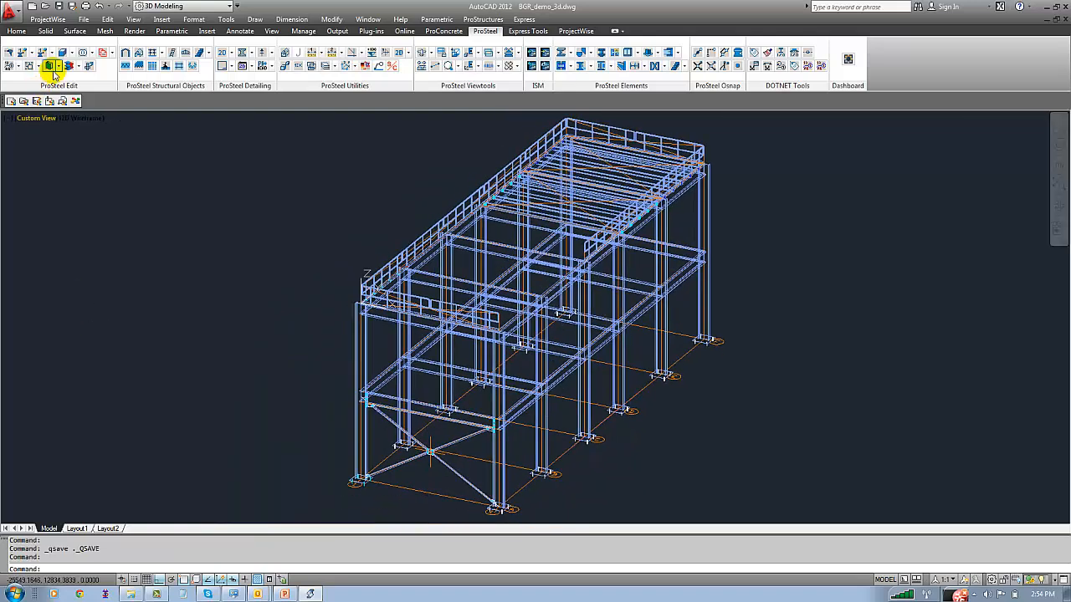
Show the model in the Realistic visual style and examine the floor plate on top of the structure
{"action": "left_click", "coordinate": [84, 20]}
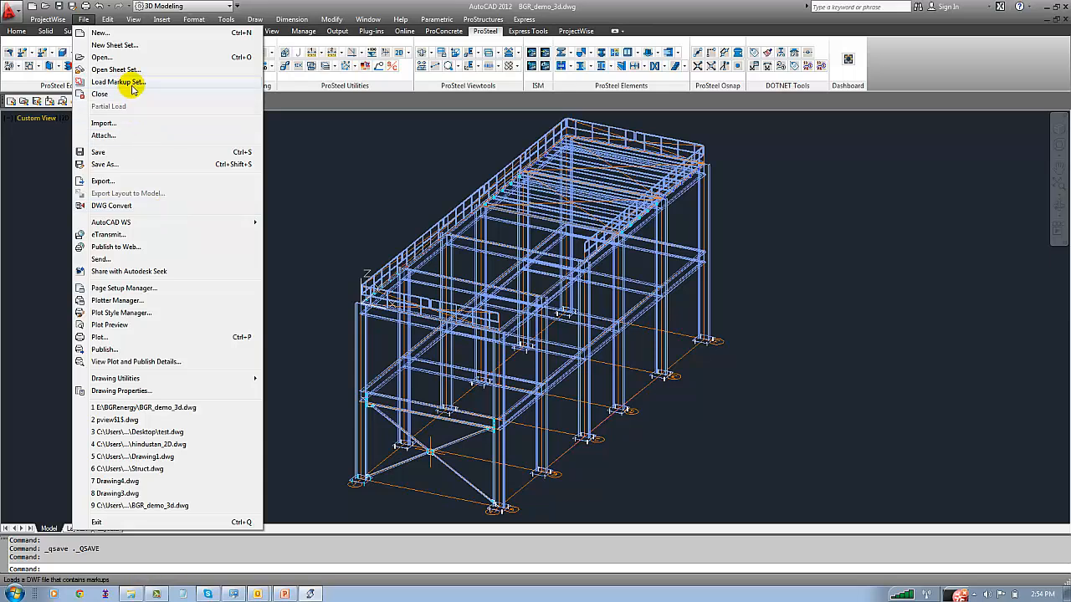
{"action": "mouse_move", "coordinate": [131, 23]}
{"action": "left_click", "coordinate": [168, 275]}
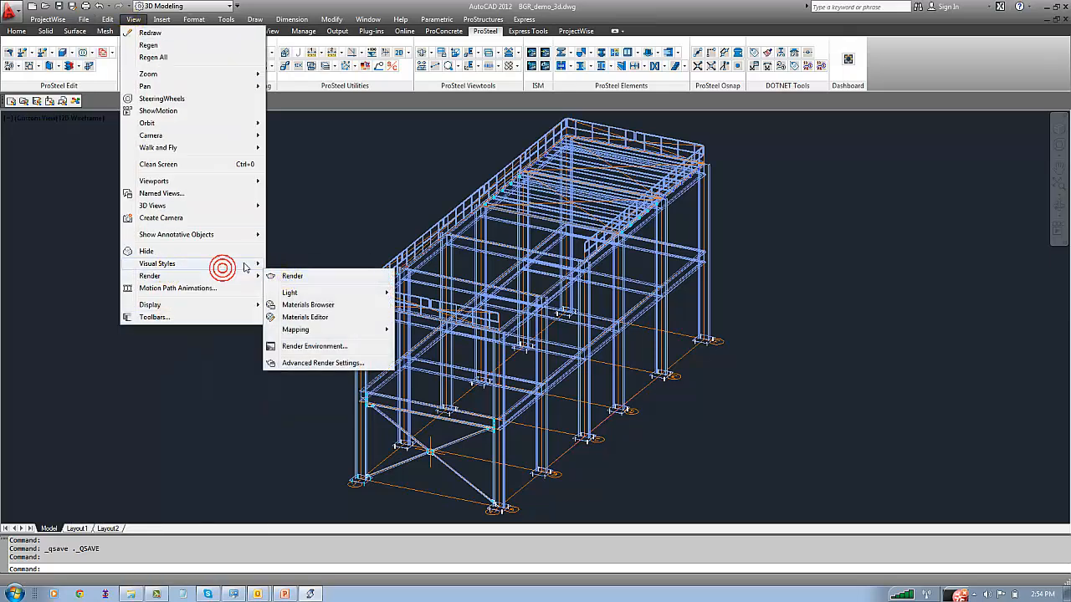
{"action": "left_click", "coordinate": [222, 268]}
{"action": "left_click", "coordinate": [287, 304]}
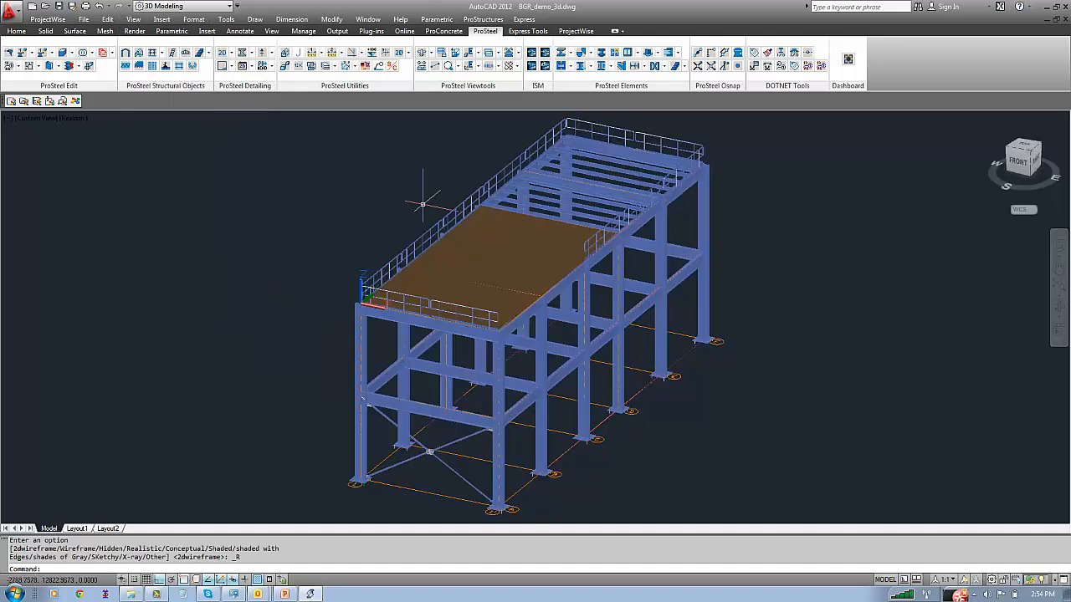
{"action": "scroll", "coordinate": [423, 203], "scroll_direction": "up", "scroll_amount": 5}
{"action": "middle_click_drag", "start_coordinate": [430, 286], "coordinate": [387, 319]}
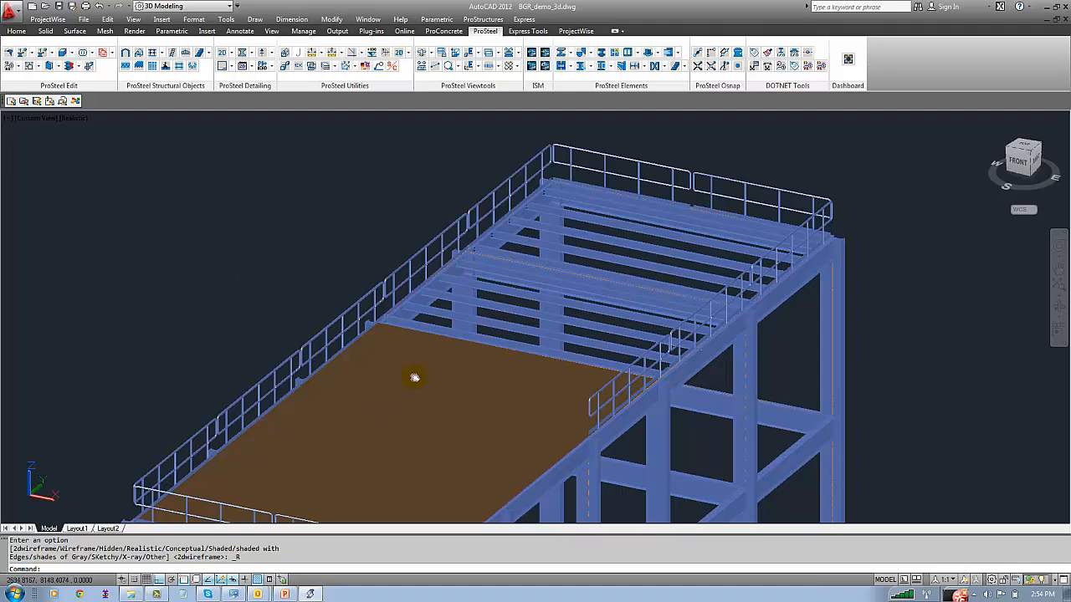
{"action": "middle_click_drag", "start_coordinate": [414, 375], "coordinate": [519, 355]}
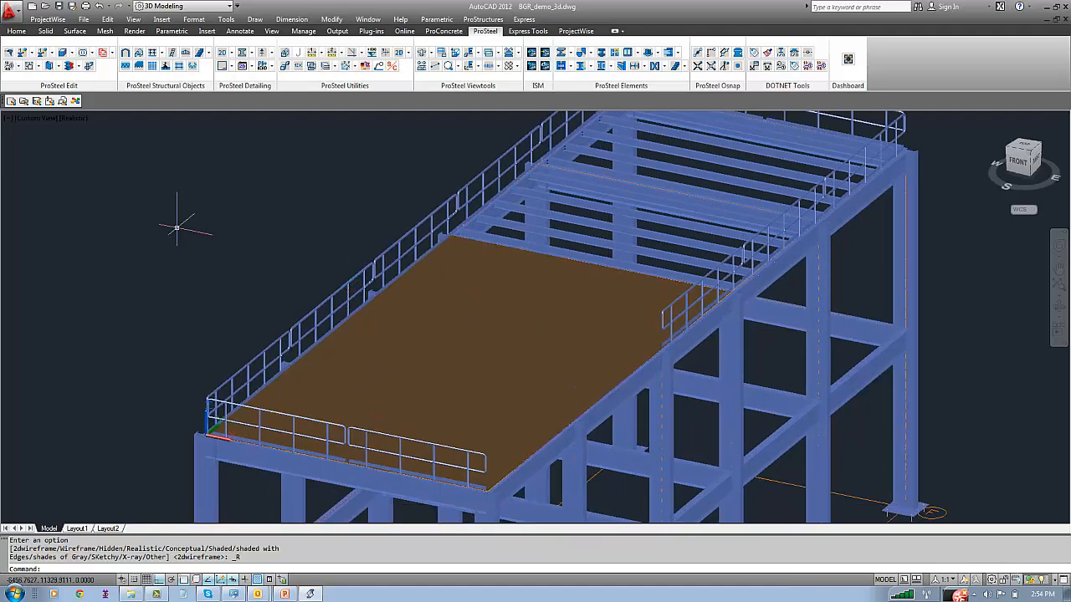
{"action": "left_click", "coordinate": [160, 205]}
Return the model to the 2D Wireframe visual style, save the drawing and zoom to its extents
{"action": "left_click", "coordinate": [133, 19]}
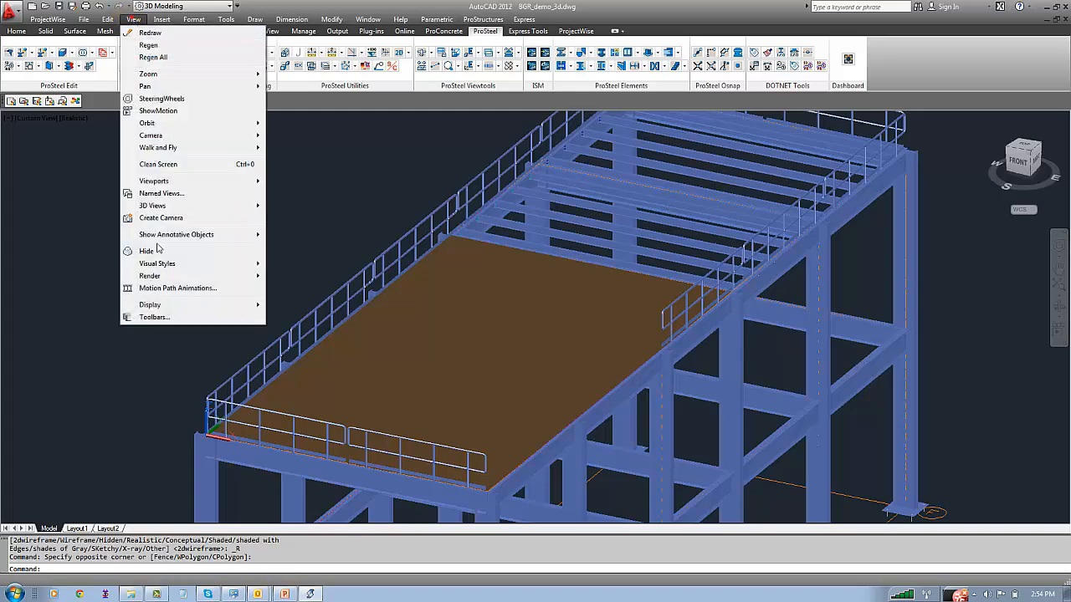
{"action": "mouse_move", "coordinate": [159, 261]}
{"action": "left_click", "coordinate": [301, 263]}
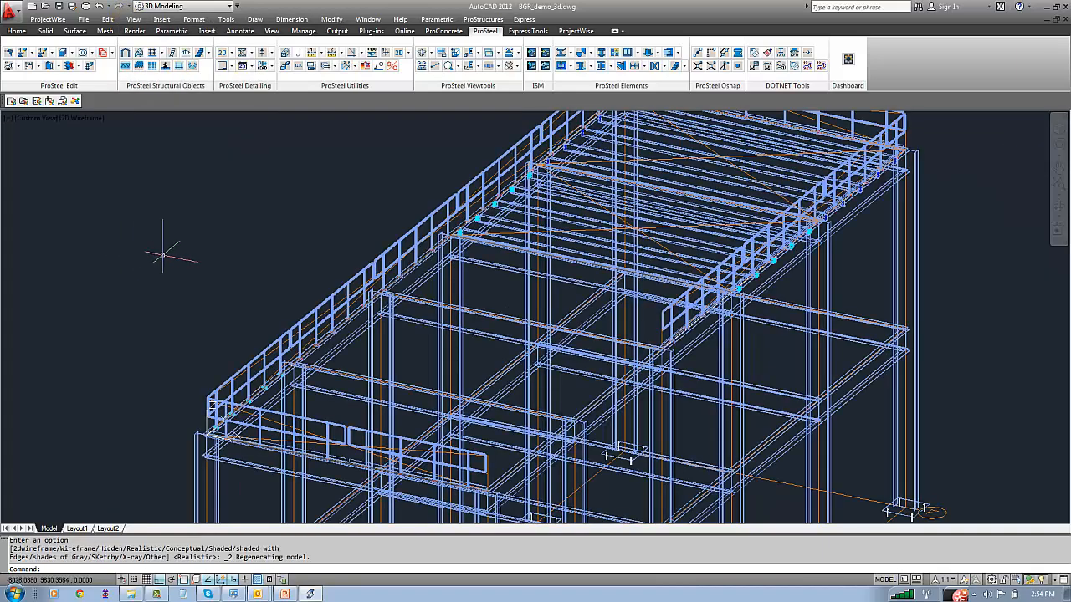
{"action": "key", "text": "ctrl+s"}
{"action": "type", "text": "z"}
{"action": "key", "text": "Return"}
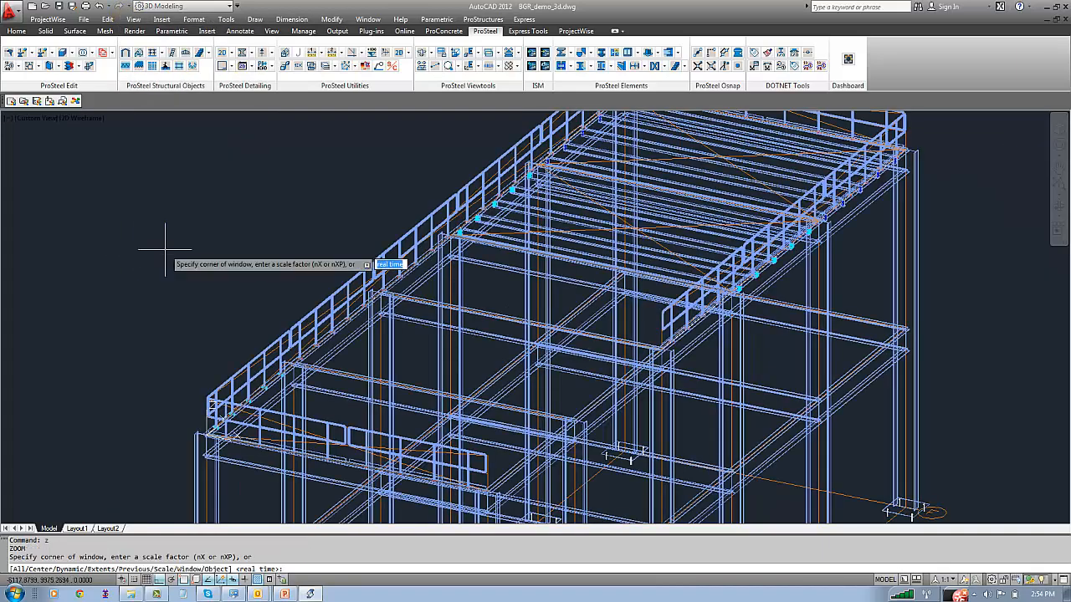
{"action": "type", "text": "e"}
{"action": "key", "text": "Return"}
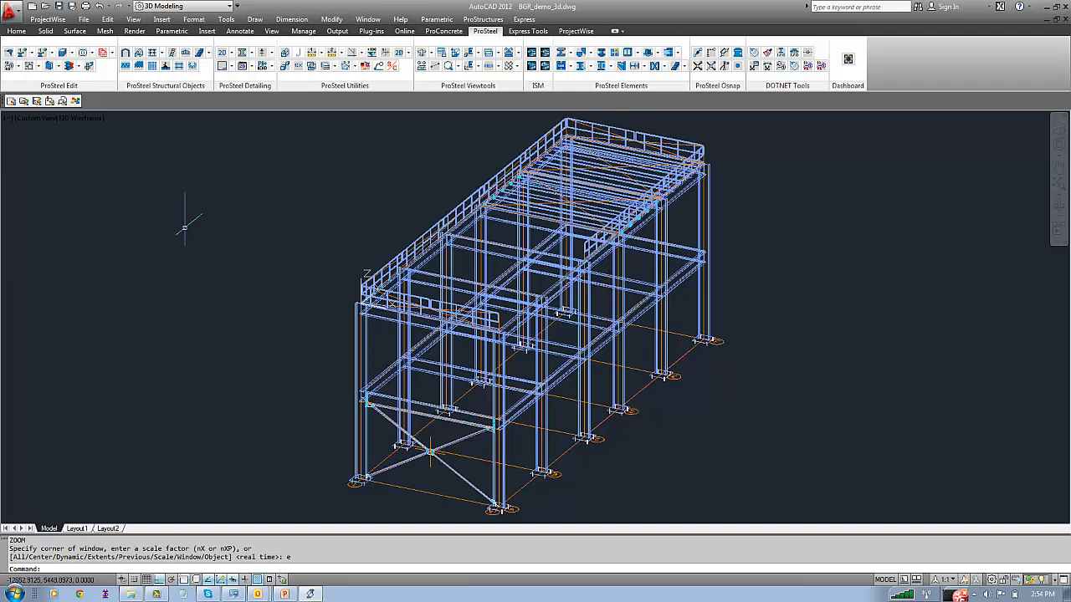
Run ProSteel steel positioning on the whole structure, with Numerical type, the All parts filter and increment 1
{"action": "left_click", "coordinate": [466, 19]}
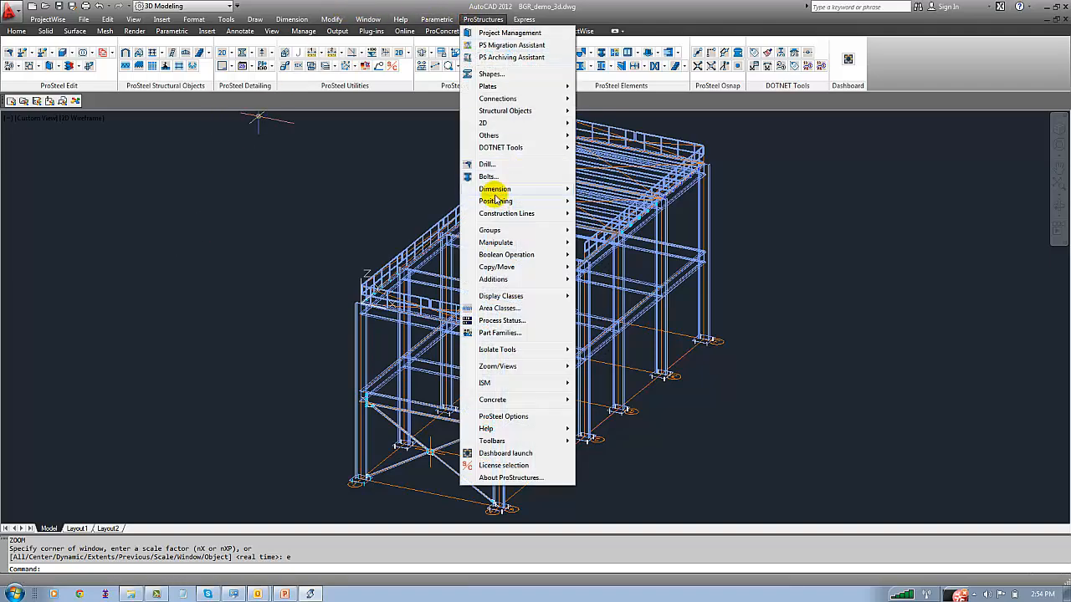
{"action": "mouse_move", "coordinate": [506, 201]}
{"action": "left_click", "coordinate": [593, 206]}
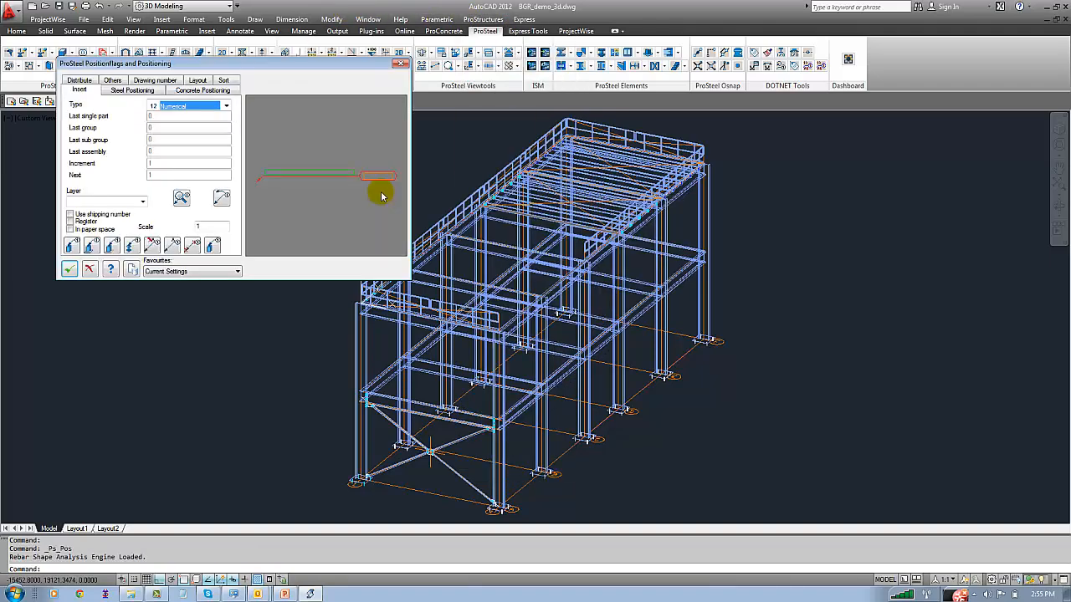
{"action": "left_click", "coordinate": [132, 90]}
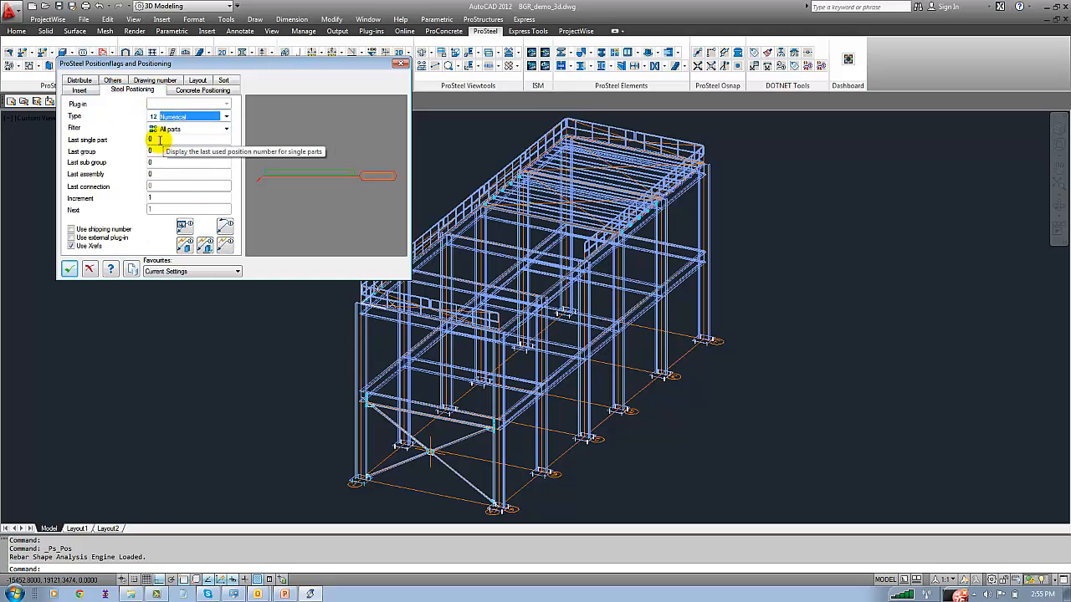
{"action": "left_click", "coordinate": [159, 140]}
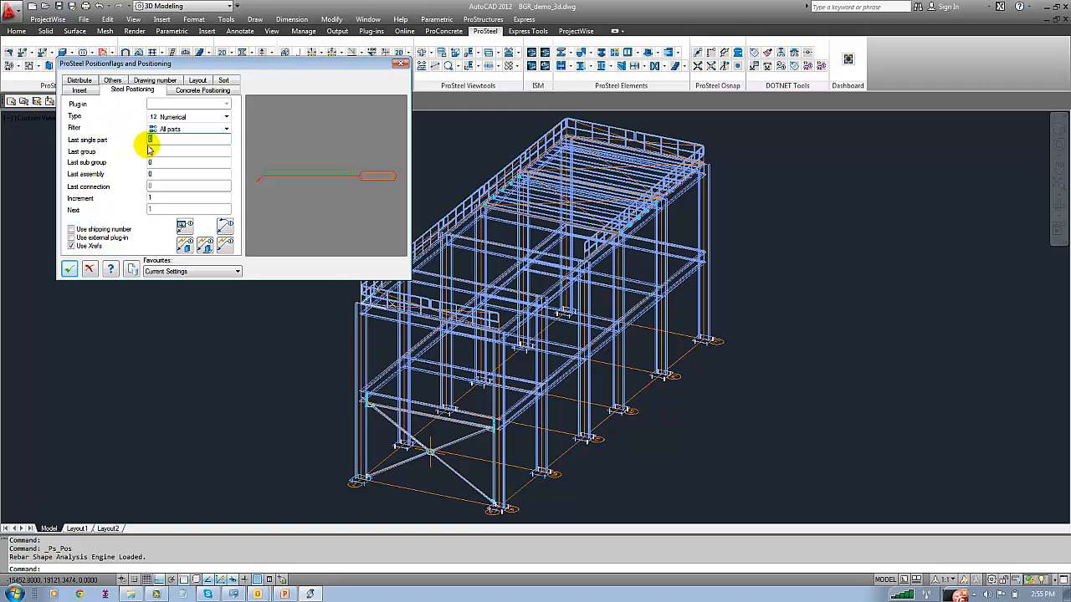
{"action": "left_click", "coordinate": [162, 196]}
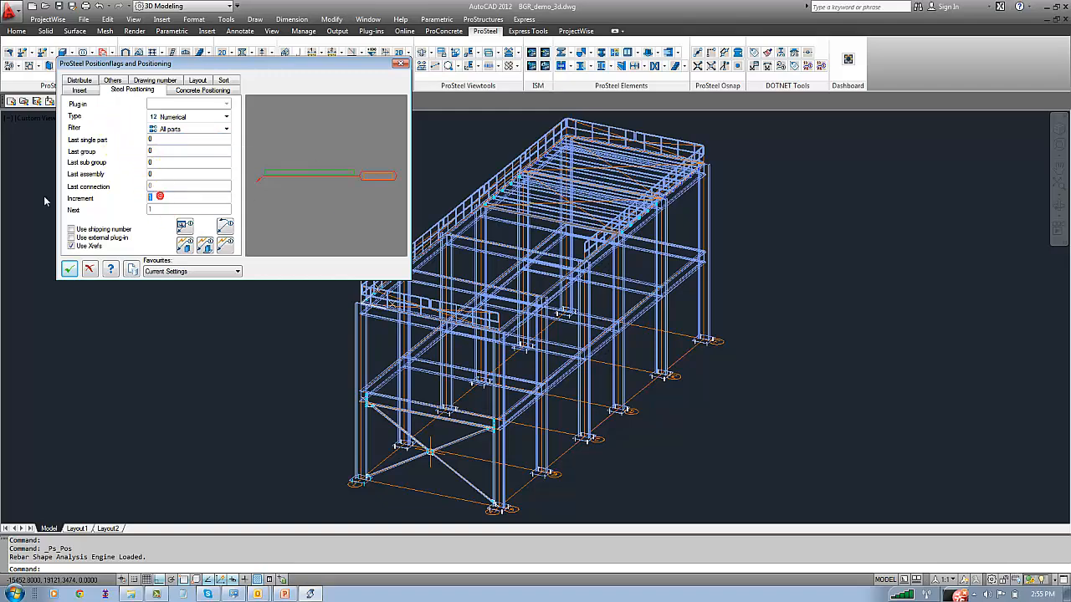
{"action": "left_click", "coordinate": [222, 229]}
{"action": "scroll", "coordinate": [237, 175], "scroll_direction": "down", "scroll_amount": 2}
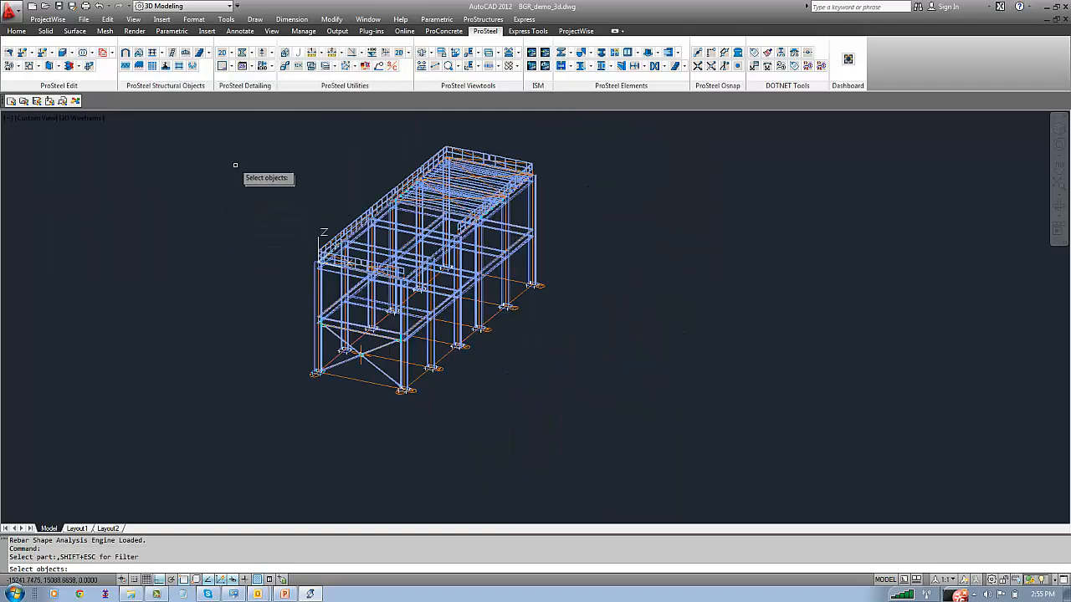
{"action": "left_click", "coordinate": [235, 136]}
{"action": "left_click", "coordinate": [611, 427]}
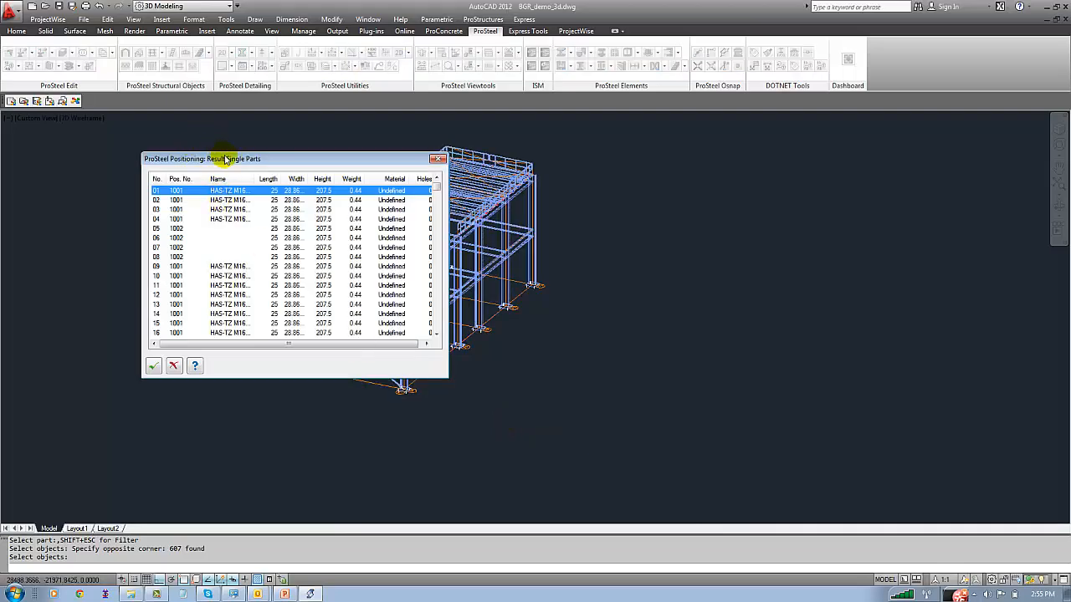
Accept the positioning results for single parts, groups and connections, and close the positioning settings
{"action": "left_click", "coordinate": [152, 368]}
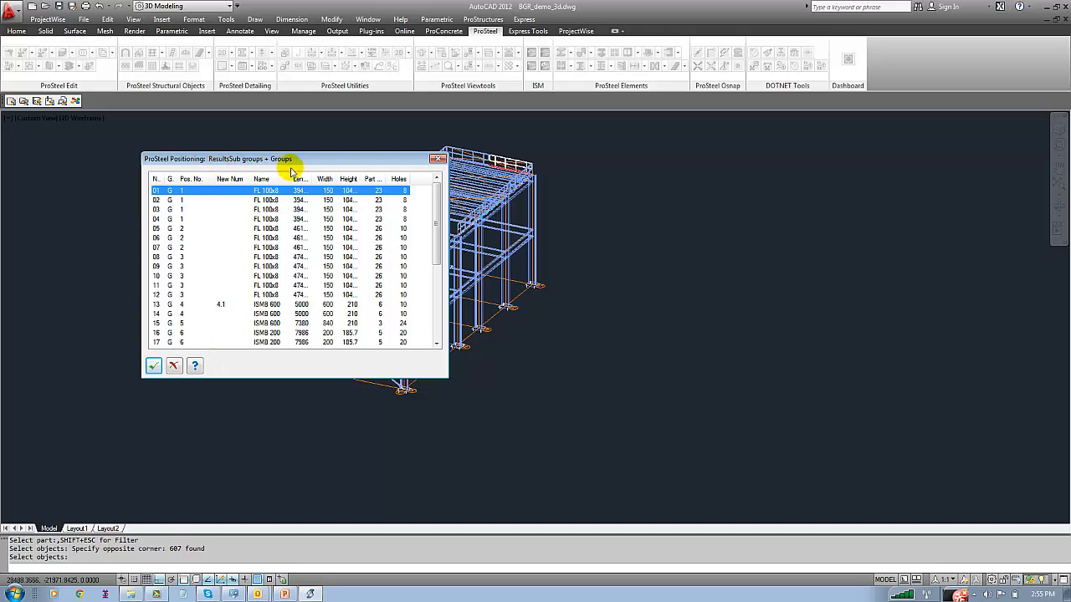
{"action": "left_click", "coordinate": [153, 366]}
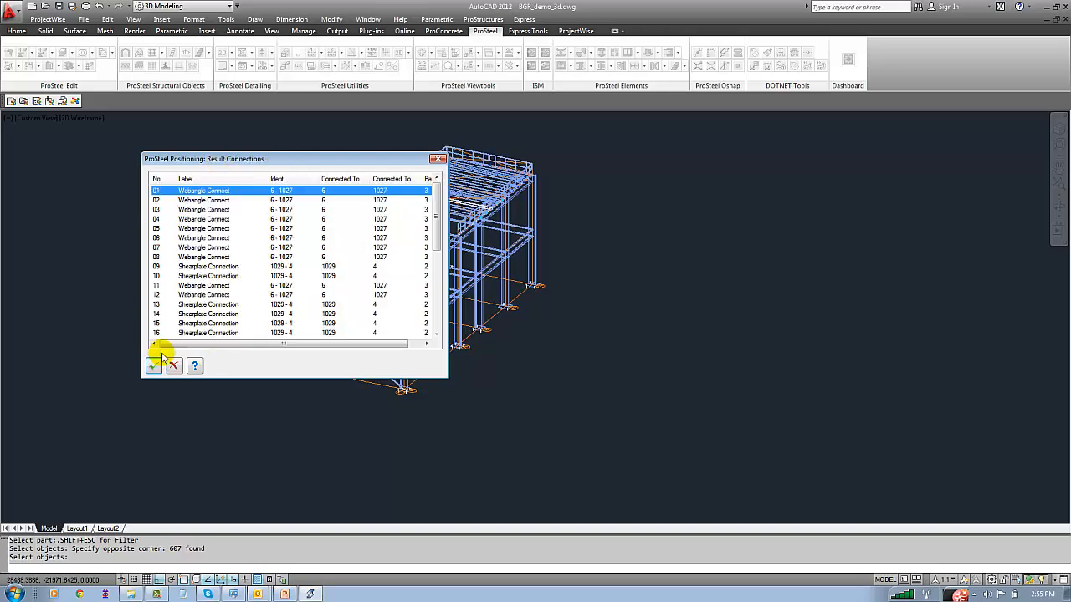
{"action": "left_click", "coordinate": [153, 367]}
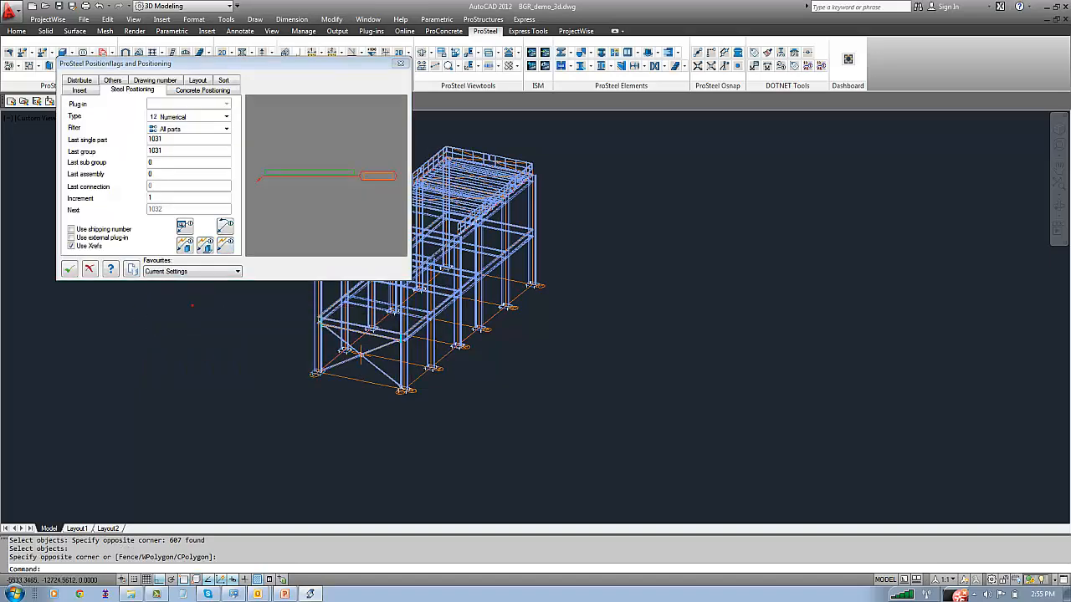
{"action": "left_click", "coordinate": [69, 268]}
Zoom to the extents of the model and reset the UCS to World
{"action": "type", "text": "z"}
{"action": "key", "text": "Return"}
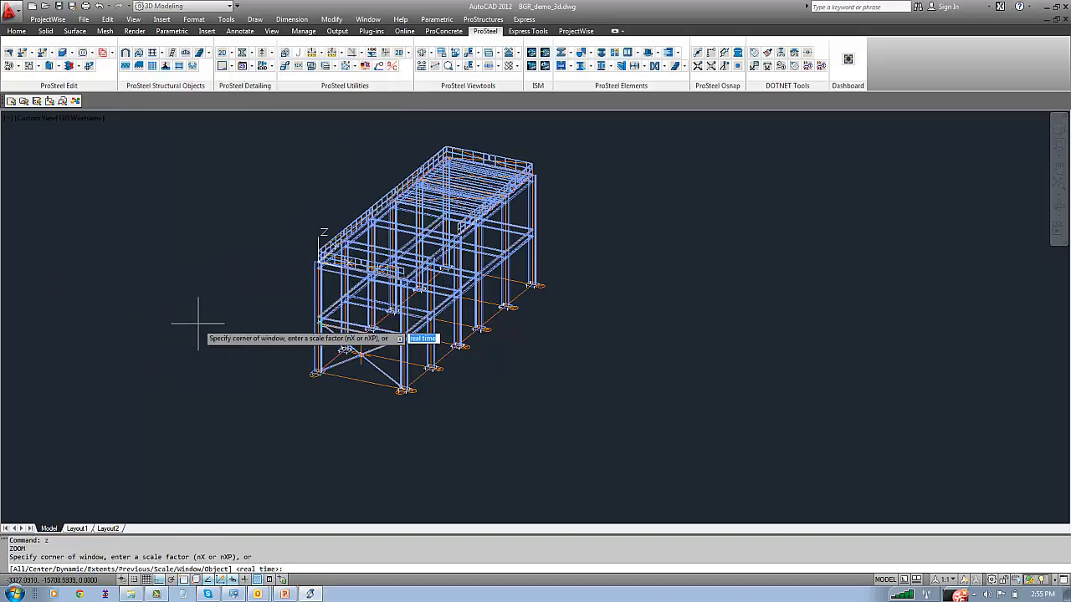
{"action": "type", "text": "e"}
{"action": "key", "text": "Return"}
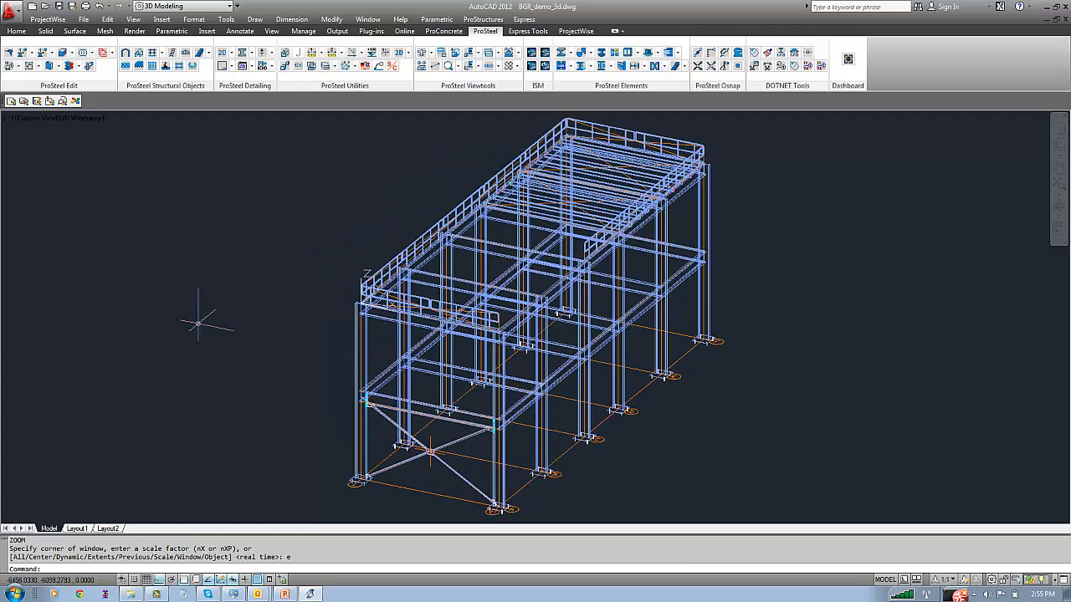
{"action": "type", "text": "ucs"}
{"action": "key", "text": "Return"}
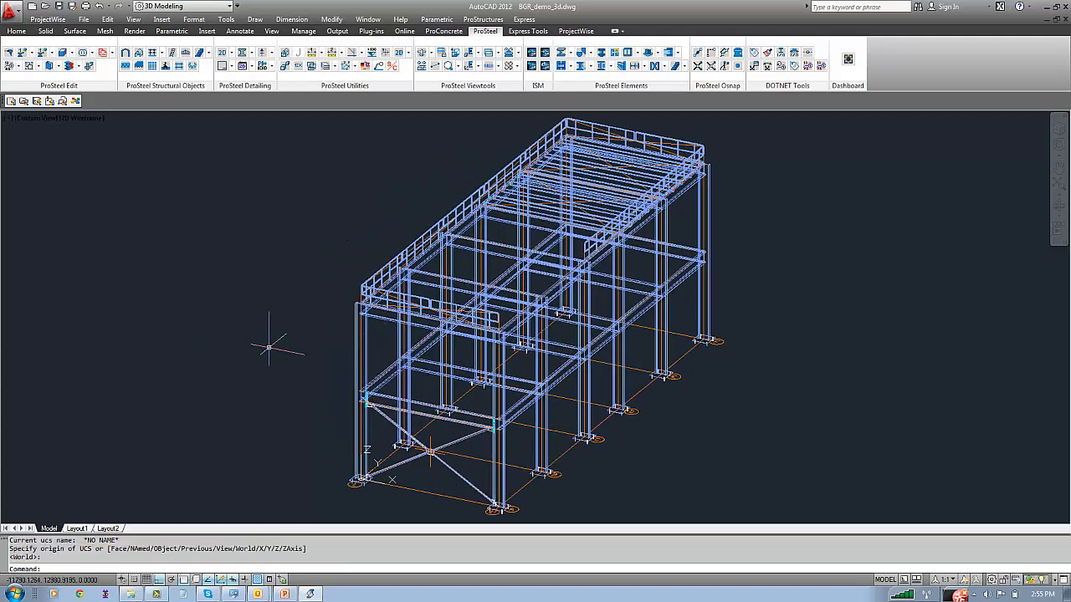
Launch DetailCenter in Standard mode with the drawing information accepted as it is, and enlarge its detail styles list
{"action": "left_click", "coordinate": [483, 19]}
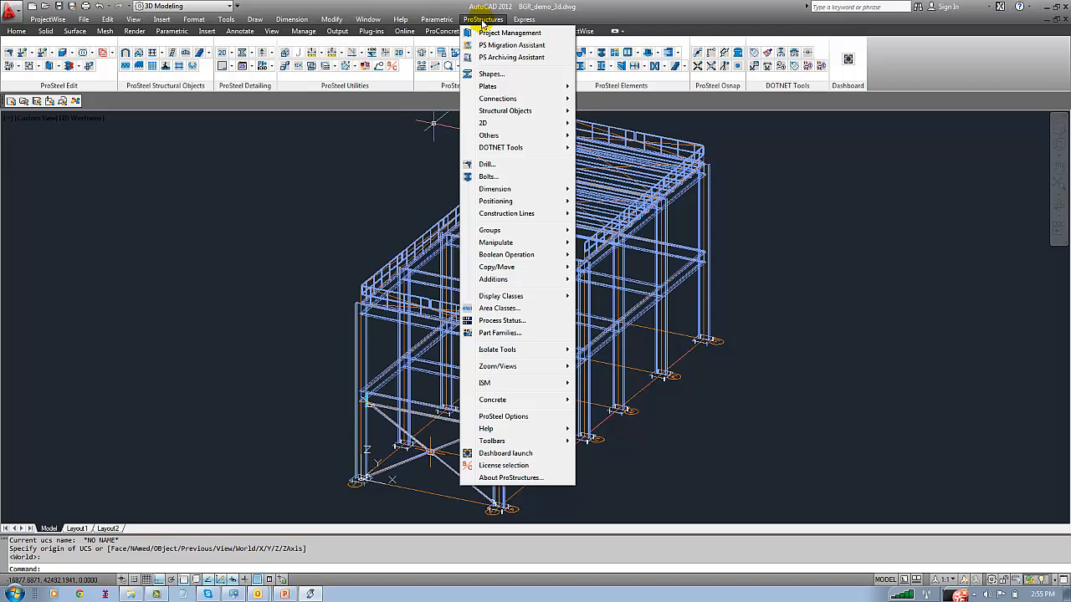
{"action": "mouse_move", "coordinate": [552, 111]}
{"action": "left_click", "coordinate": [602, 123]}
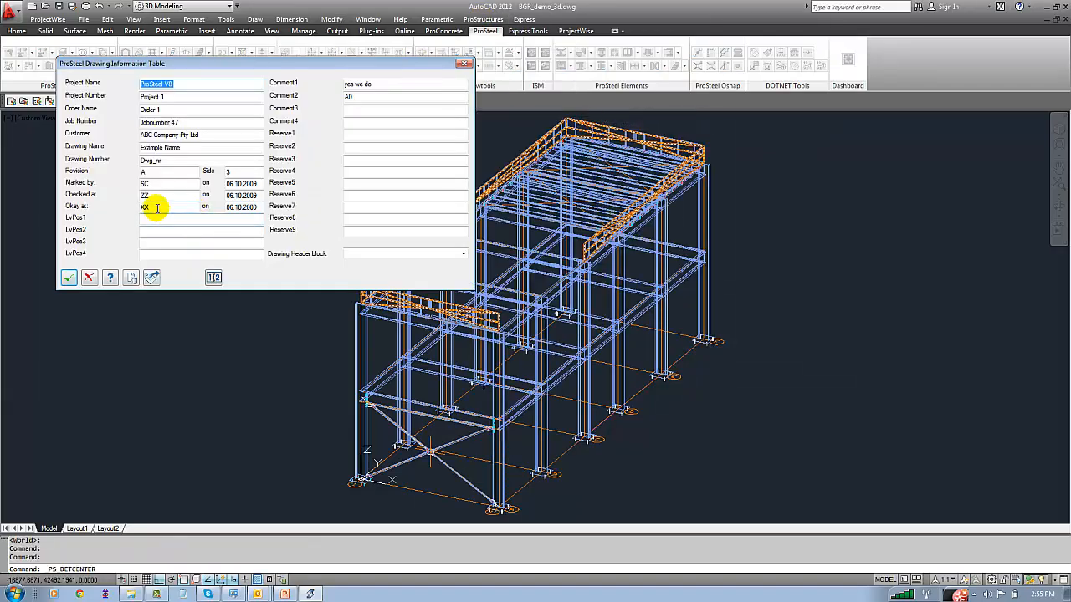
{"action": "left_click", "coordinate": [71, 278]}
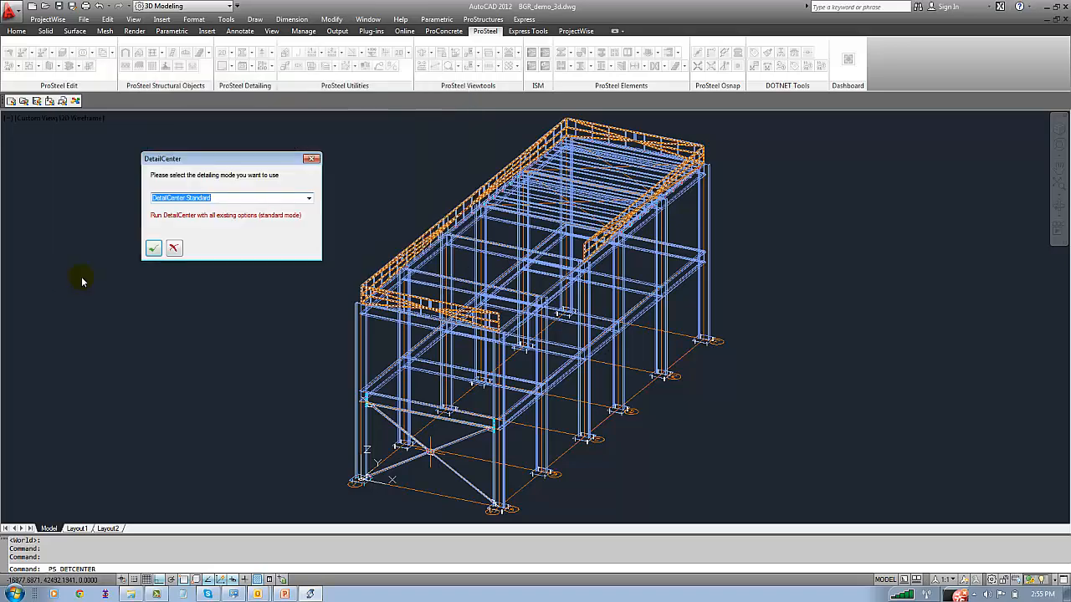
{"action": "left_click", "coordinate": [153, 248]}
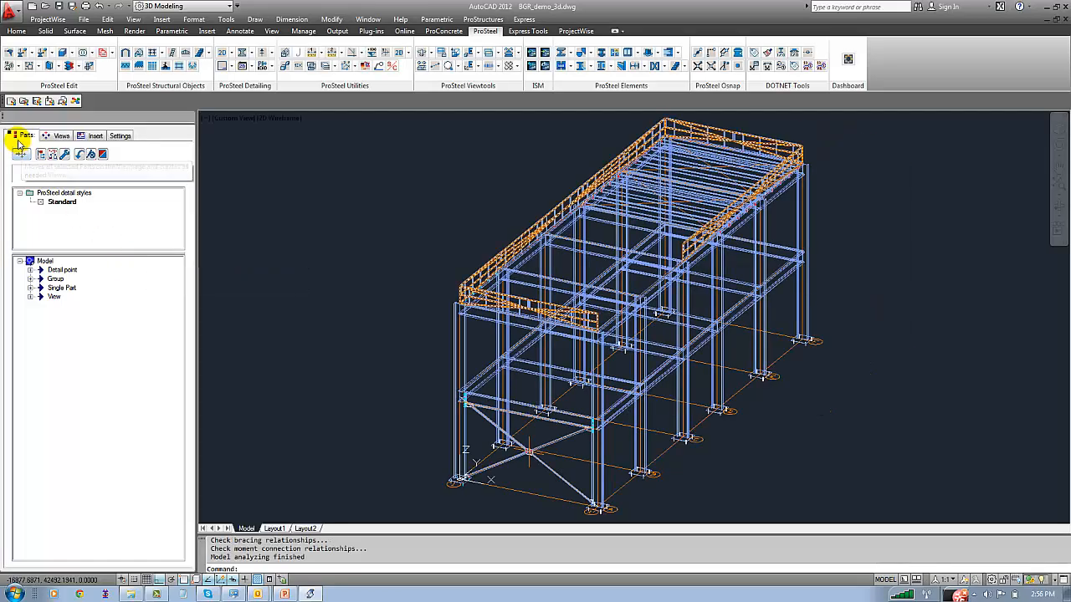
{"action": "double_click", "coordinate": [302, 230]}
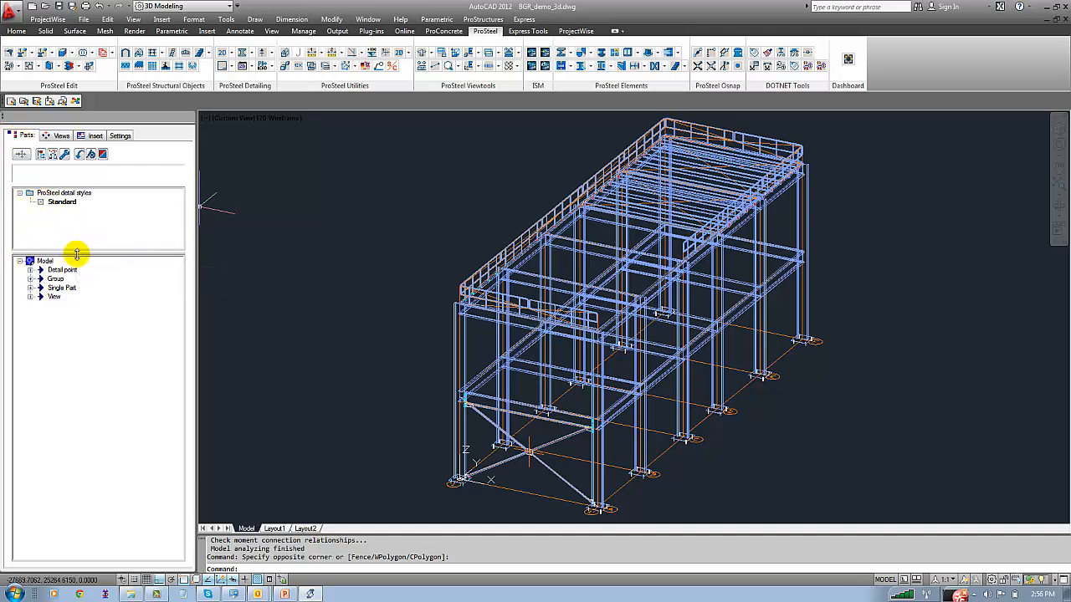
{"action": "left_click_drag", "start_coordinate": [76, 253], "coordinate": [84, 299]}
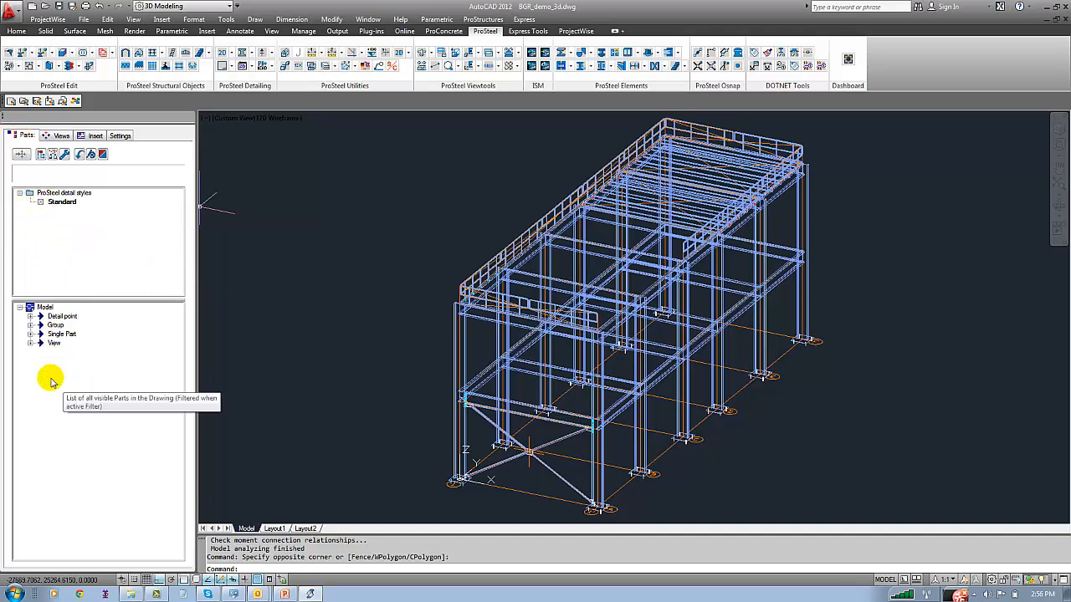
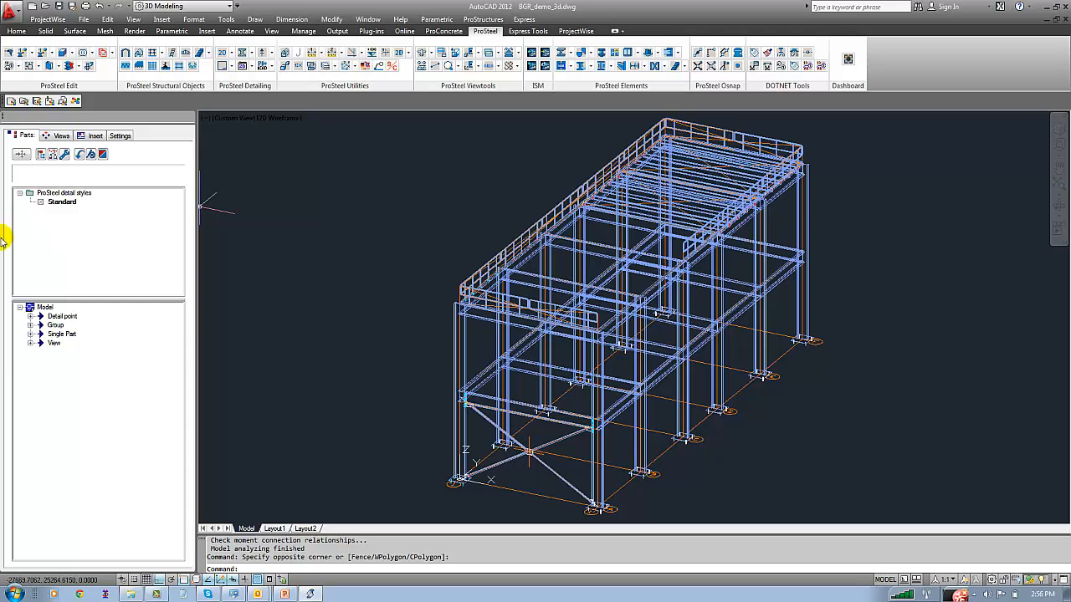
Review the Standard detail style's common, 2D display, dimension and description settings, and close the style
{"action": "left_click", "coordinate": [55, 204]}
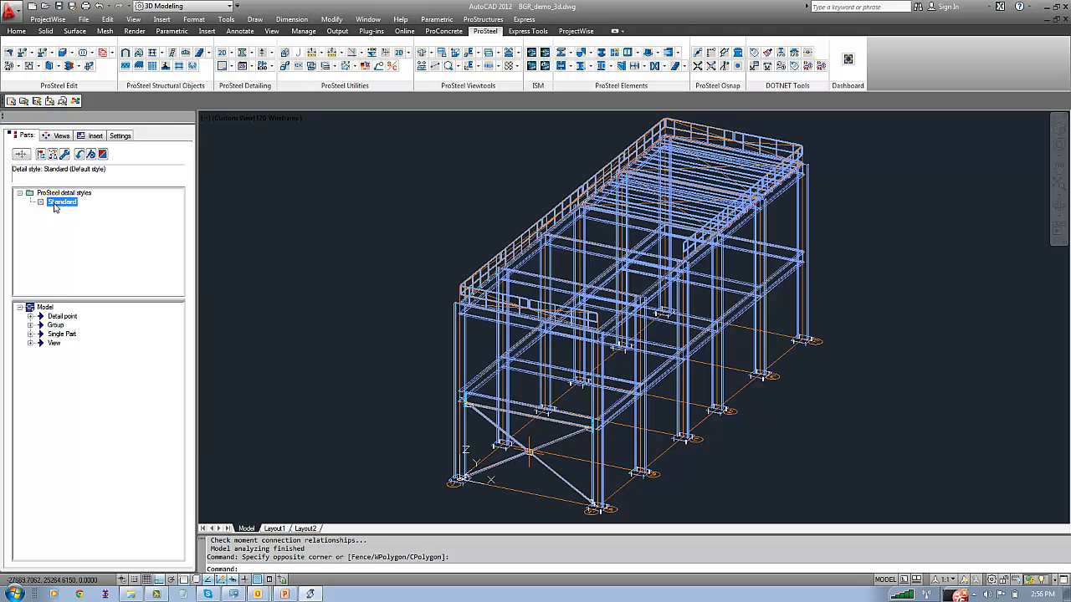
{"action": "double_click", "coordinate": [55, 204]}
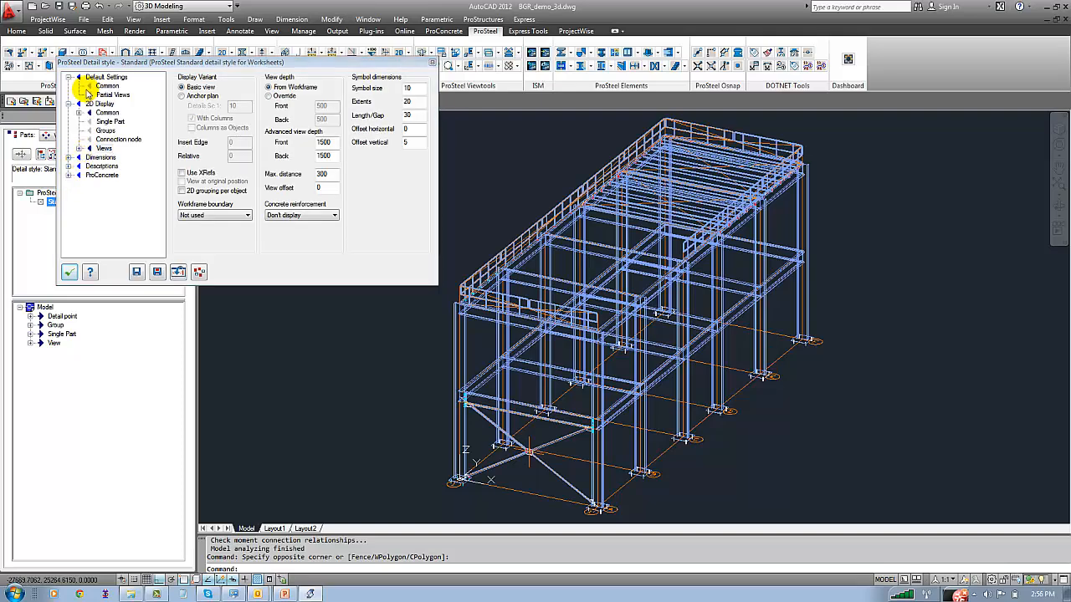
{"action": "left_click", "coordinate": [88, 87]}
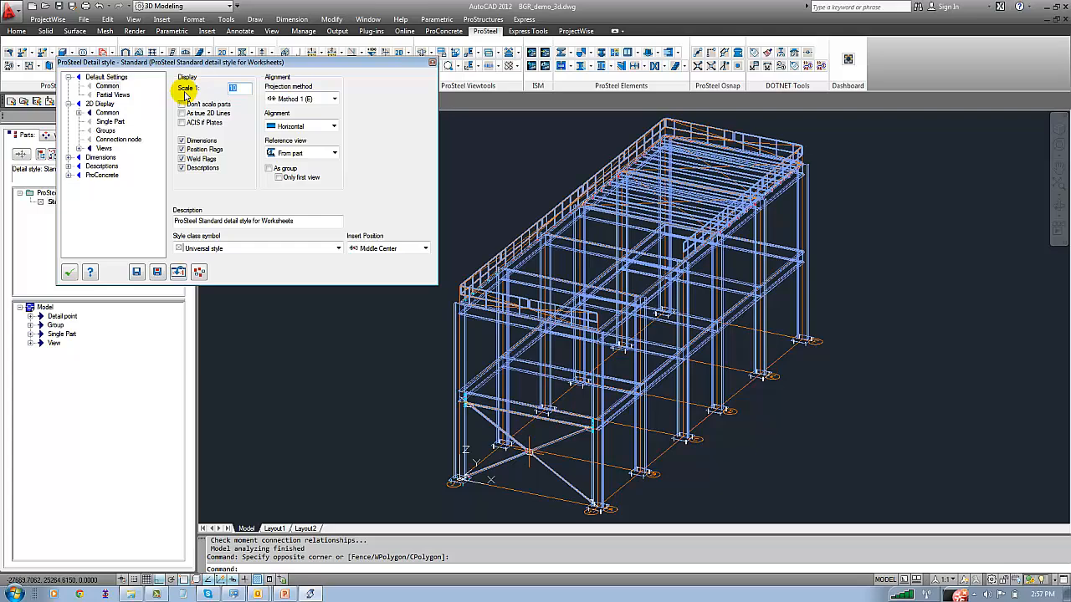
{"action": "left_click", "coordinate": [108, 112]}
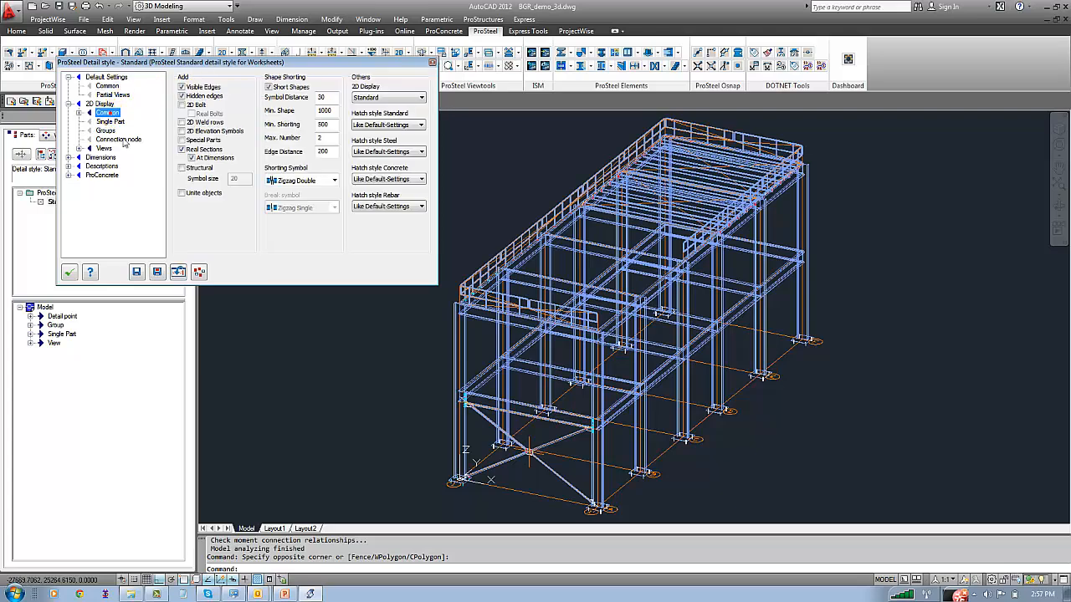
{"action": "left_click", "coordinate": [100, 157]}
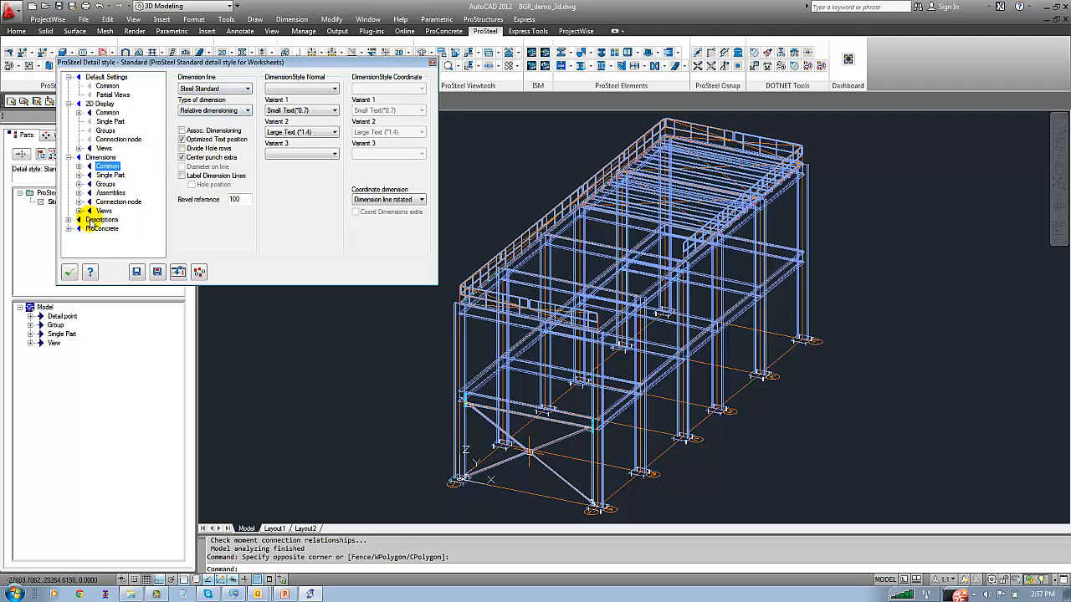
{"action": "left_click", "coordinate": [102, 219]}
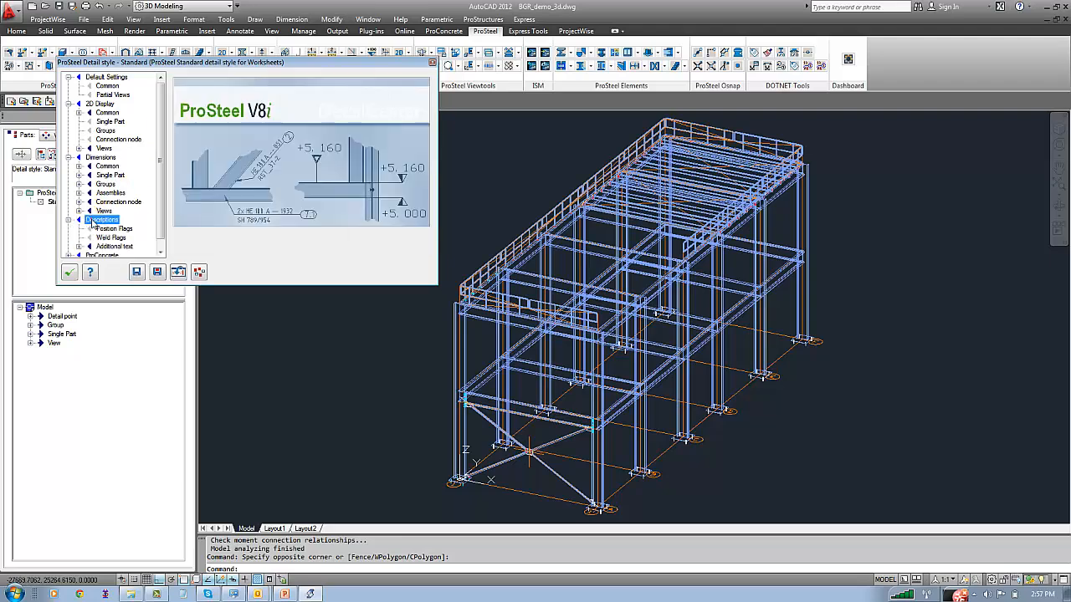
{"action": "left_click", "coordinate": [111, 85]}
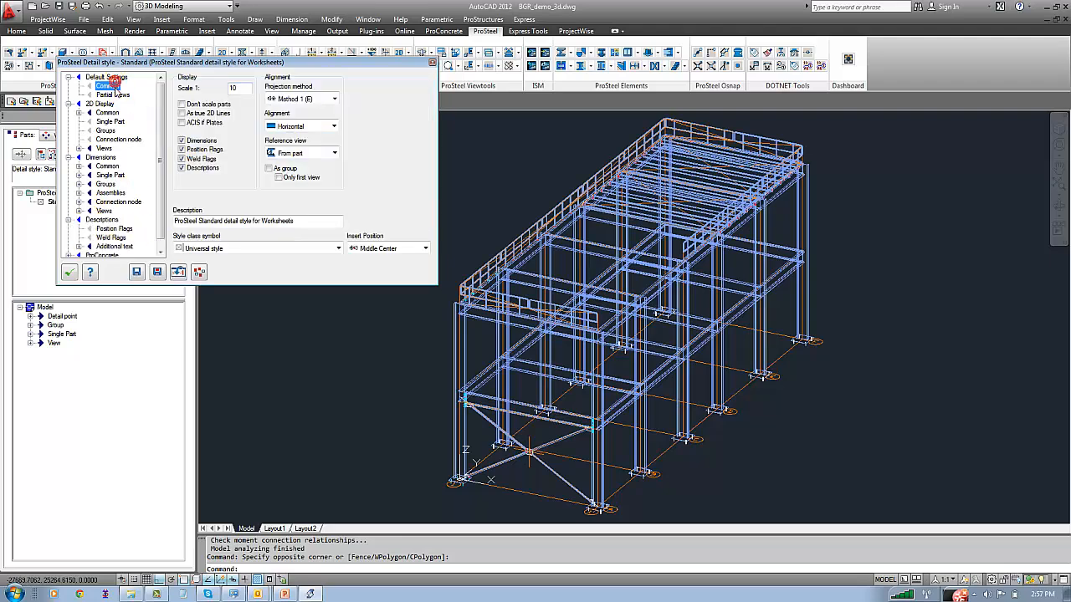
{"action": "left_click", "coordinate": [70, 272]}
{"action": "left_click", "coordinate": [314, 294]}
{"action": "left_click", "coordinate": [287, 273]}
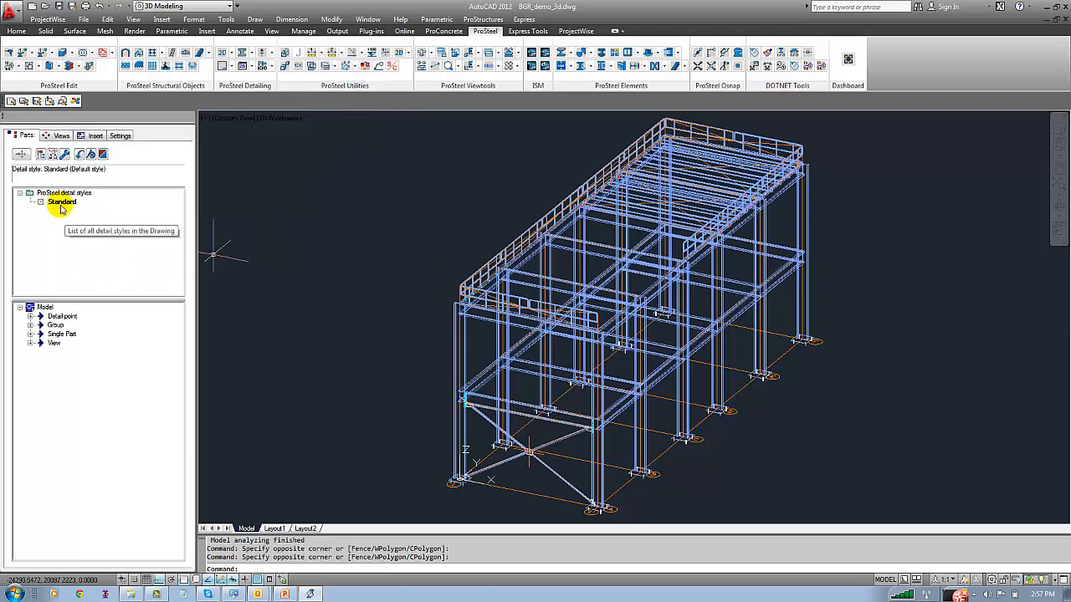
Load the BGR_Anchorplan.stx detail style with Keep initial theme, and save the drawing
{"action": "right_click", "coordinate": [93, 230]}
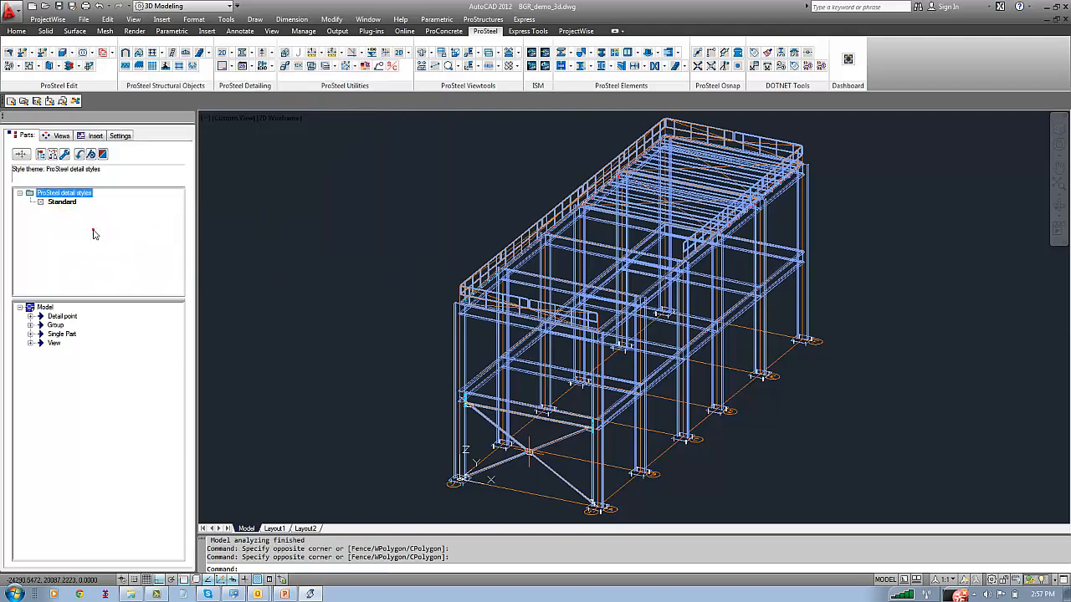
{"action": "mouse_move", "coordinate": [156, 341]}
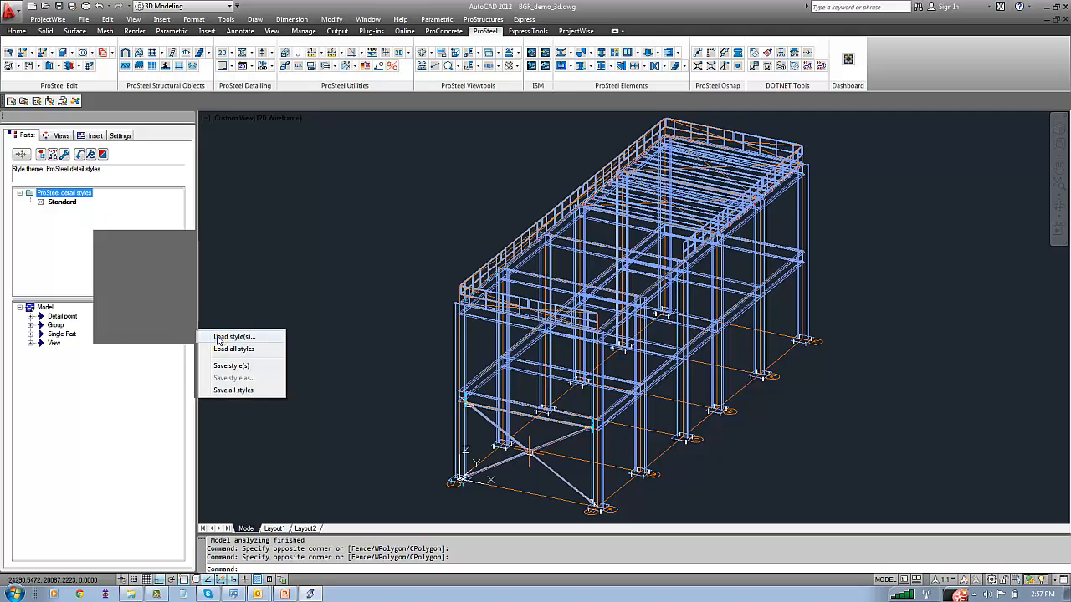
{"action": "left_click", "coordinate": [210, 337]}
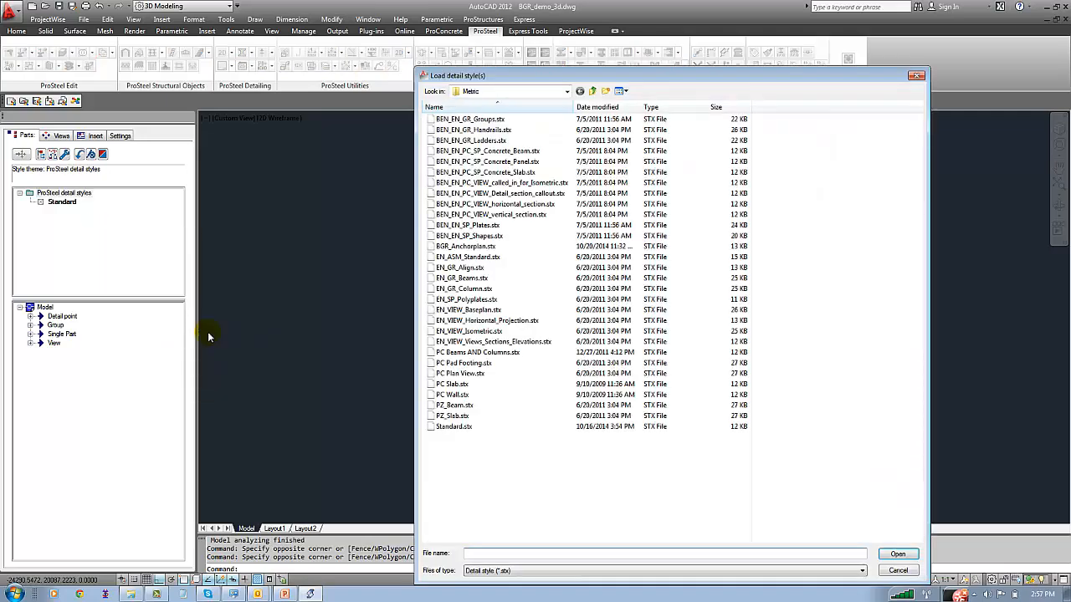
{"action": "left_click", "coordinate": [465, 248]}
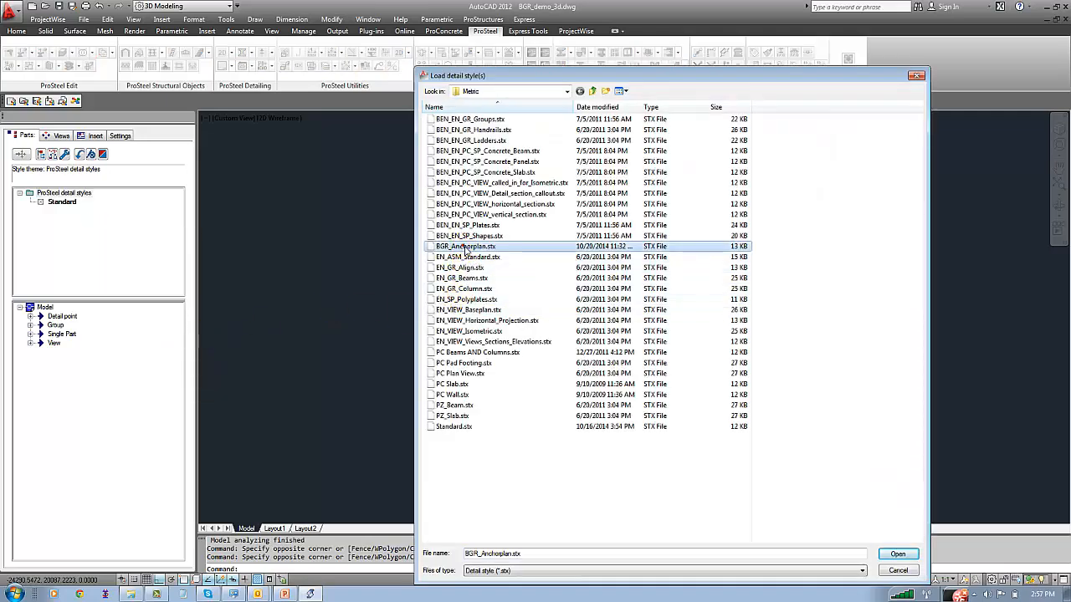
{"action": "left_click", "coordinate": [898, 553]}
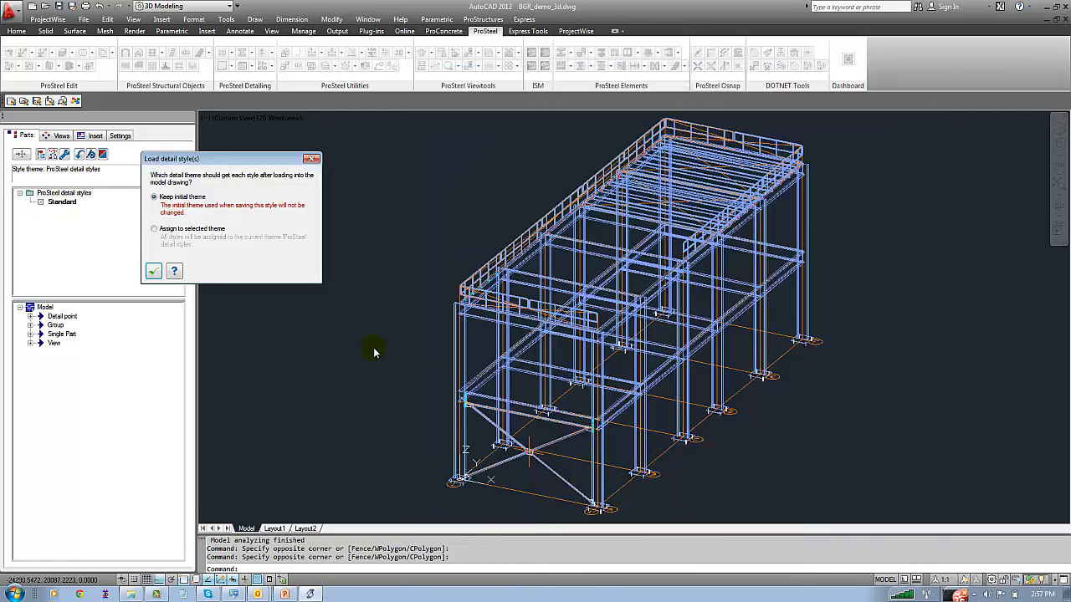
{"action": "left_click", "coordinate": [153, 270]}
{"action": "left_click", "coordinate": [265, 289]}
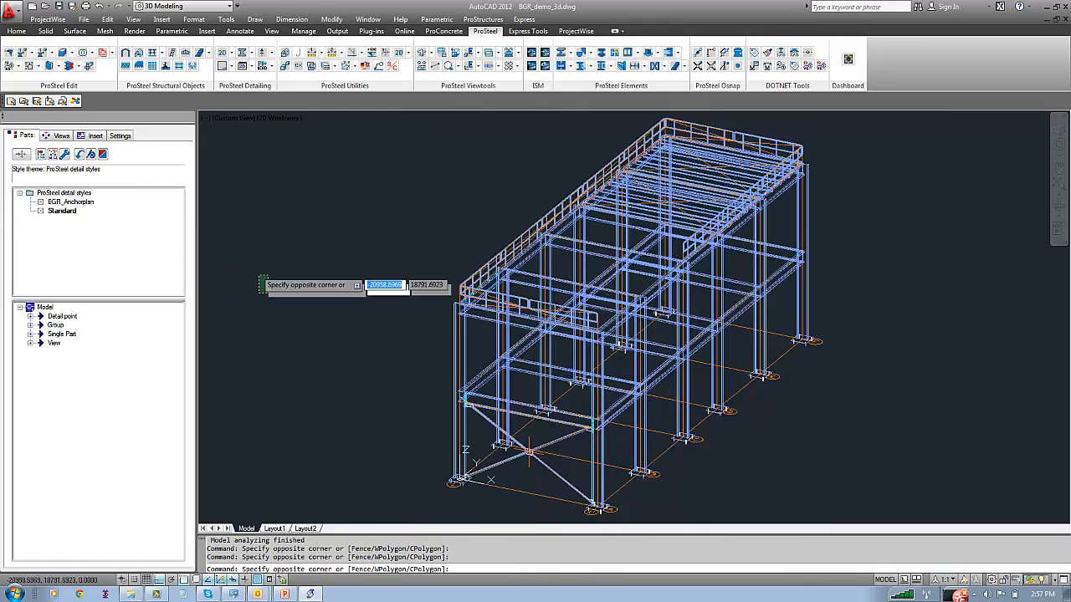
{"action": "left_click", "coordinate": [259, 278]}
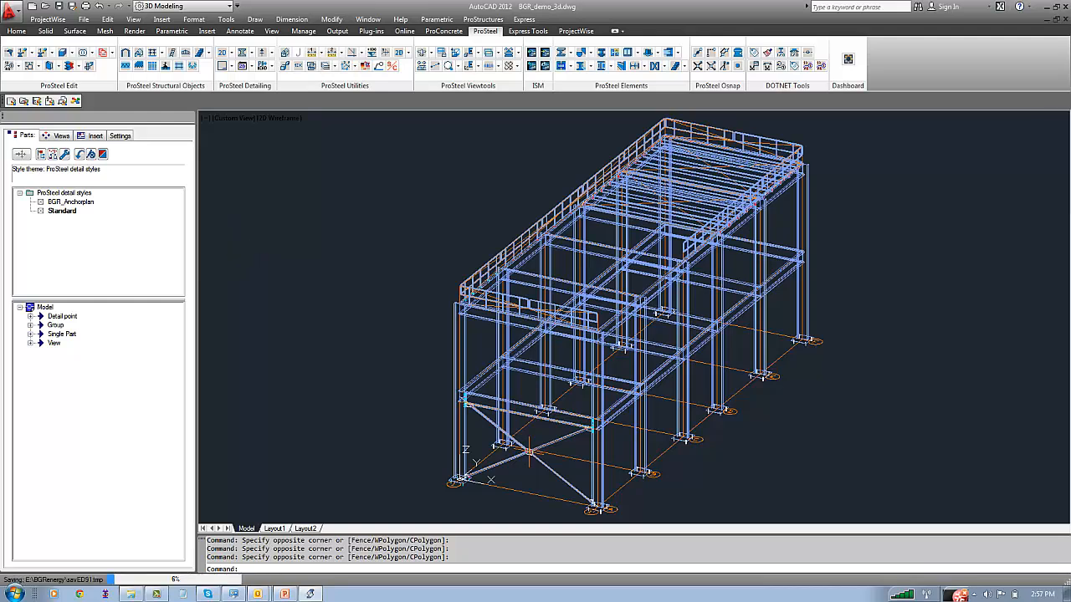
{"action": "key", "text": "ctrl+s"}
Open the drawing Evap_Stuct_1.dwg from the TATA_STEEL folder on the Data (E:) drive
{"action": "left_click", "coordinate": [44, 6]}
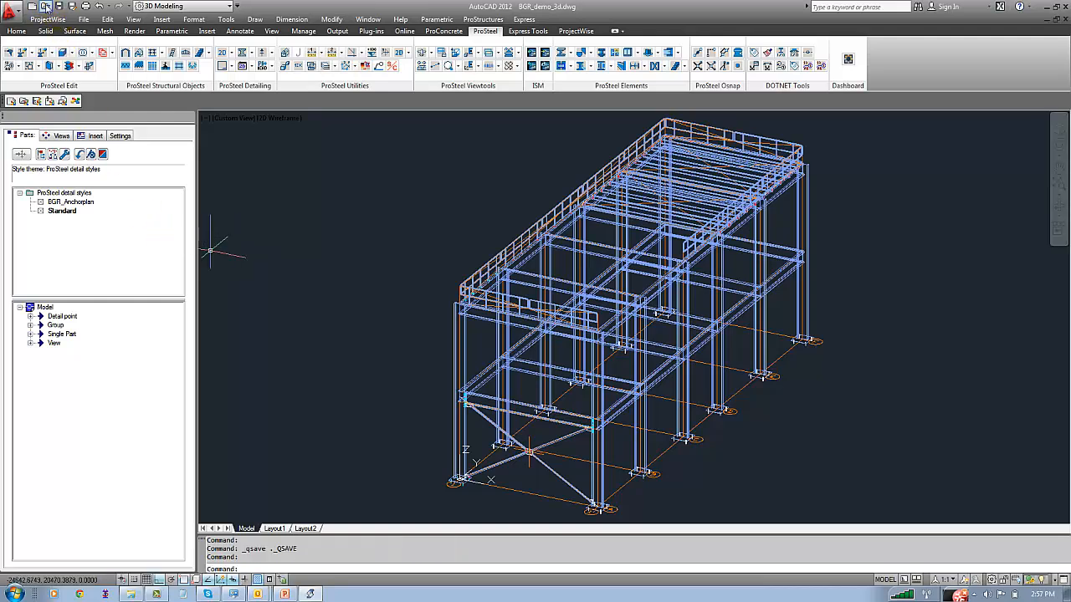
{"action": "left_click", "coordinate": [450, 257]}
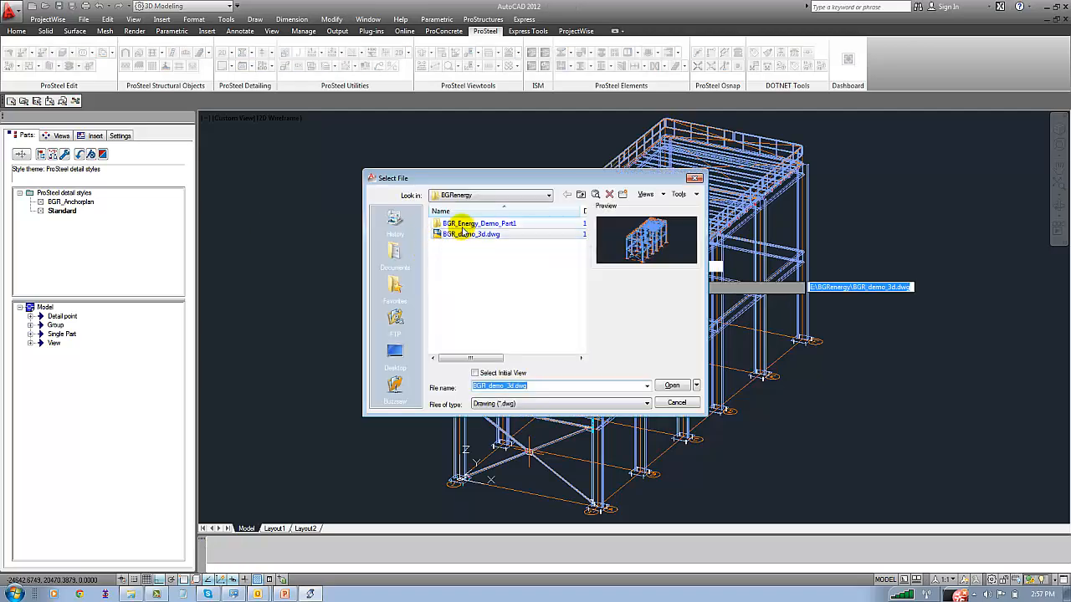
{"action": "left_click", "coordinate": [477, 195]}
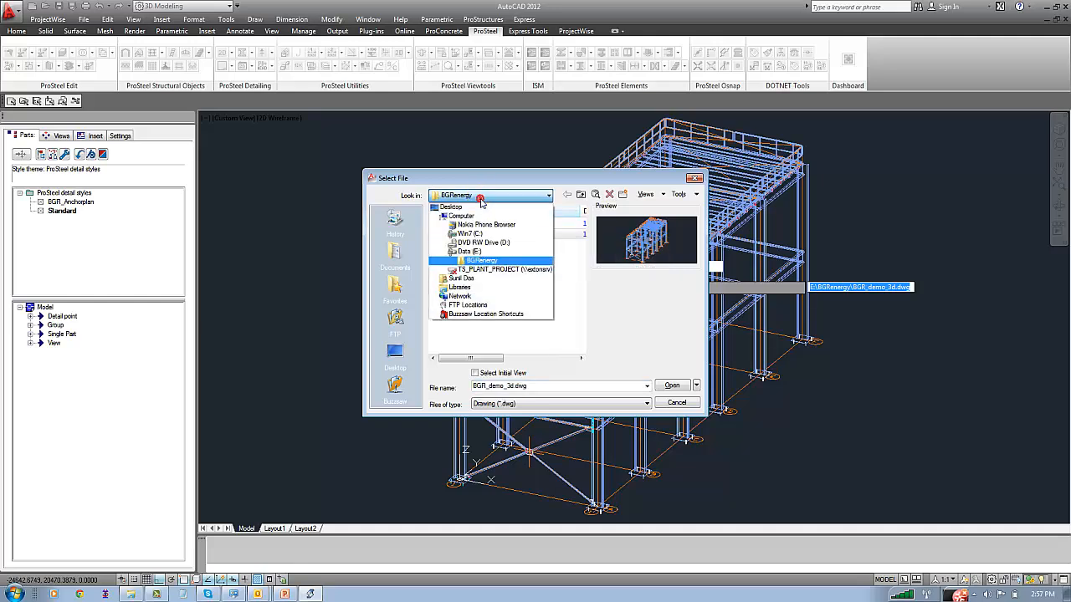
{"action": "left_click", "coordinate": [481, 205]}
{"action": "left_click", "coordinate": [450, 243]}
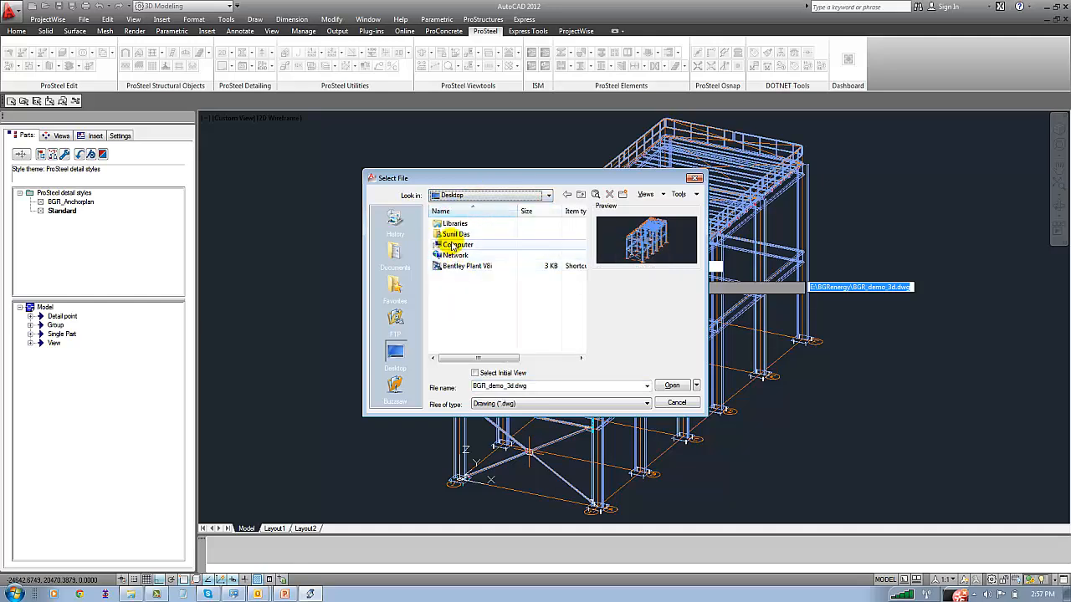
{"action": "double_click", "coordinate": [452, 244]}
{"action": "double_click", "coordinate": [451, 245]}
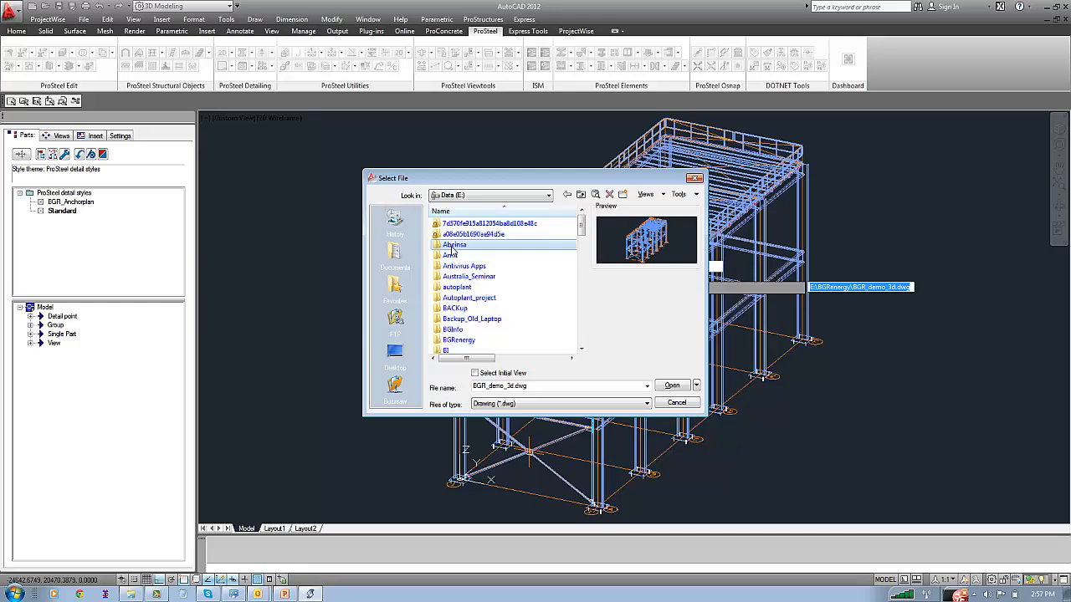
{"action": "key", "text": "t"}
{"action": "double_click", "coordinate": [451, 227]}
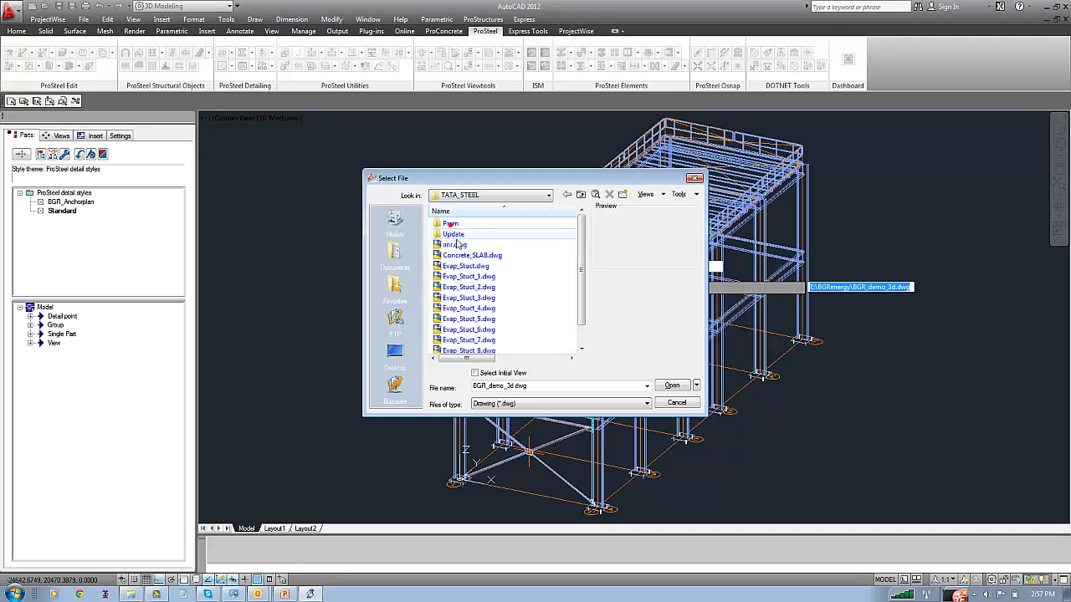
{"action": "left_click", "coordinate": [456, 245]}
{"action": "left_click", "coordinate": [456, 255]}
{"action": "left_click", "coordinate": [450, 276]}
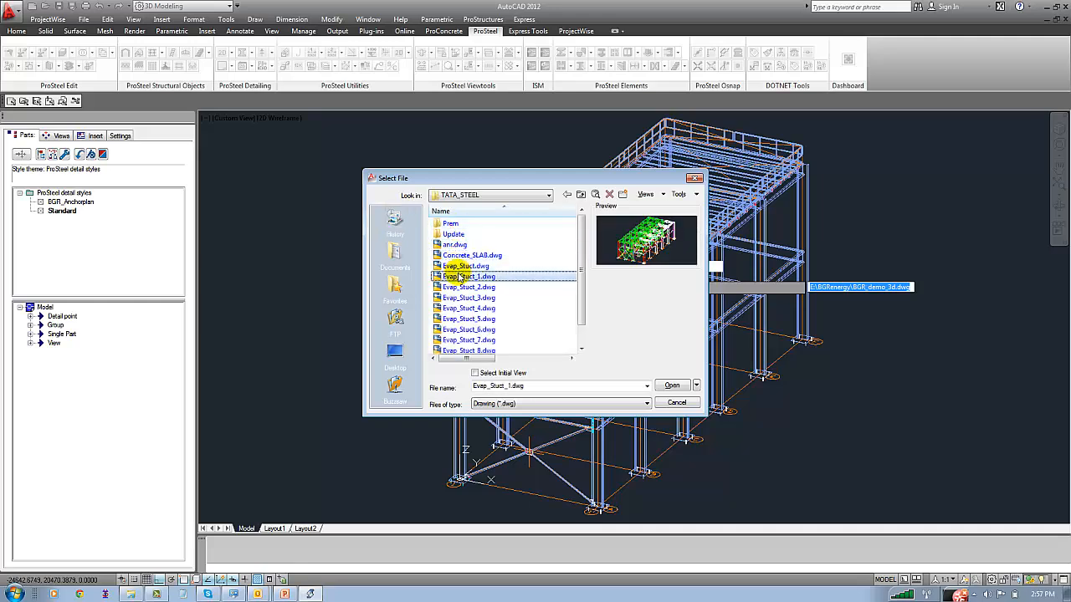
{"action": "left_click", "coordinate": [671, 384]}
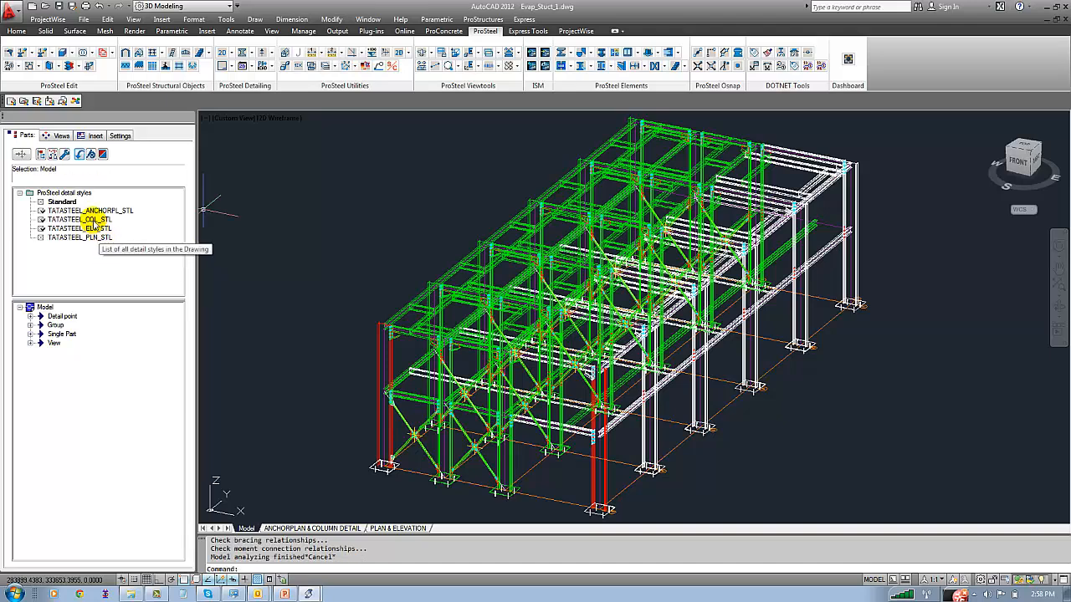
{"action": "left_click", "coordinate": [79, 220]}
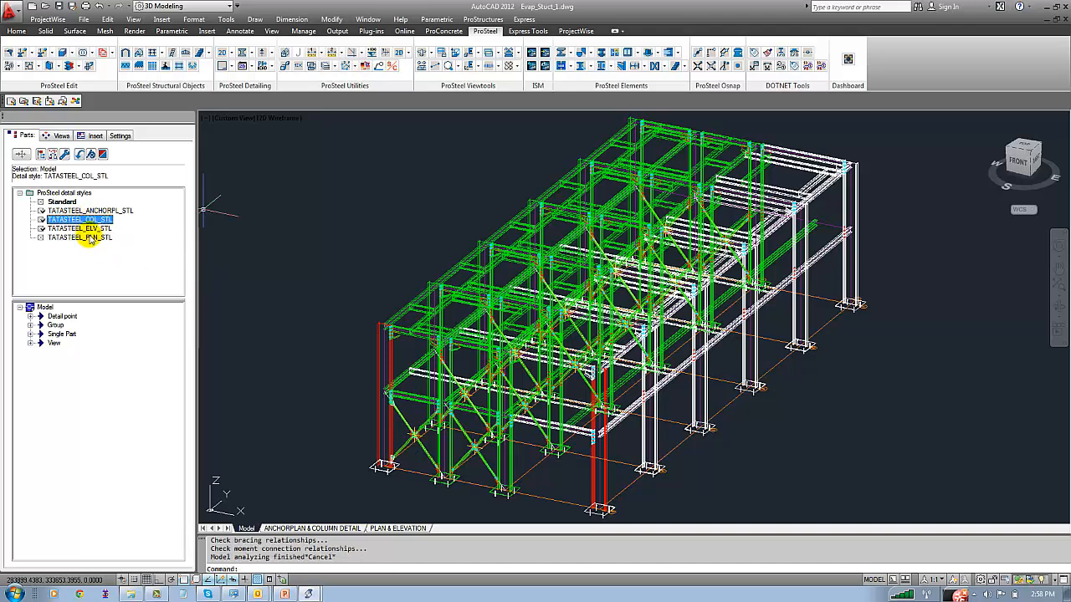
{"action": "left_click", "coordinate": [88, 237], "text": "shift"}
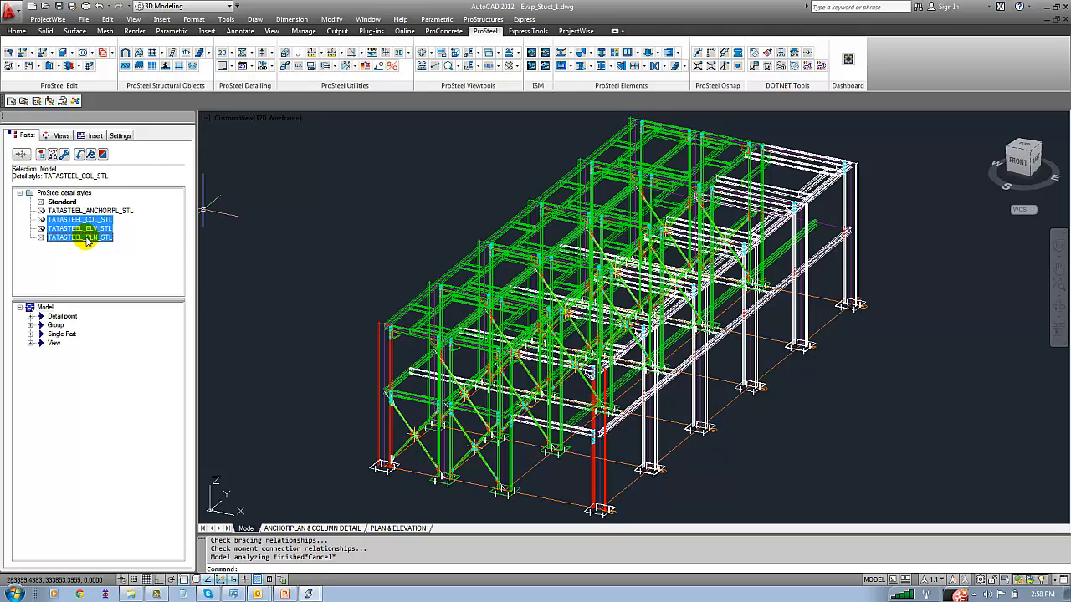
{"action": "right_click", "coordinate": [87, 240]}
{"action": "left_click", "coordinate": [61, 245]}
Save the detail styles TATASTEEL_COL_STL, TATASTEEL_ELV_STL and TATASTEEL_PLN_STL to style files from their style settings
{"action": "left_click", "coordinate": [80, 221]}
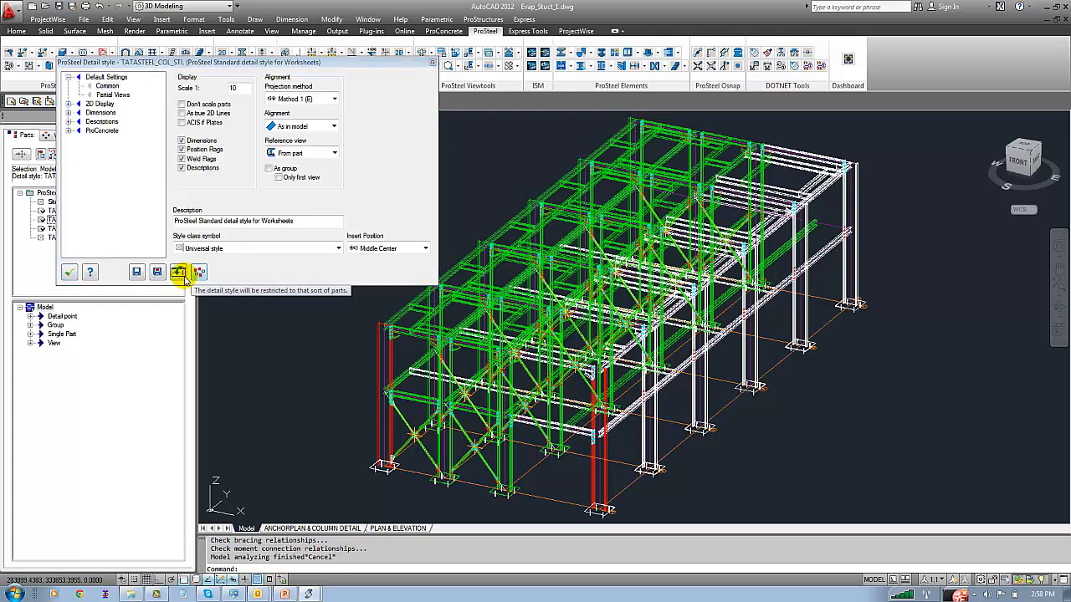
{"action": "left_click", "coordinate": [138, 273]}
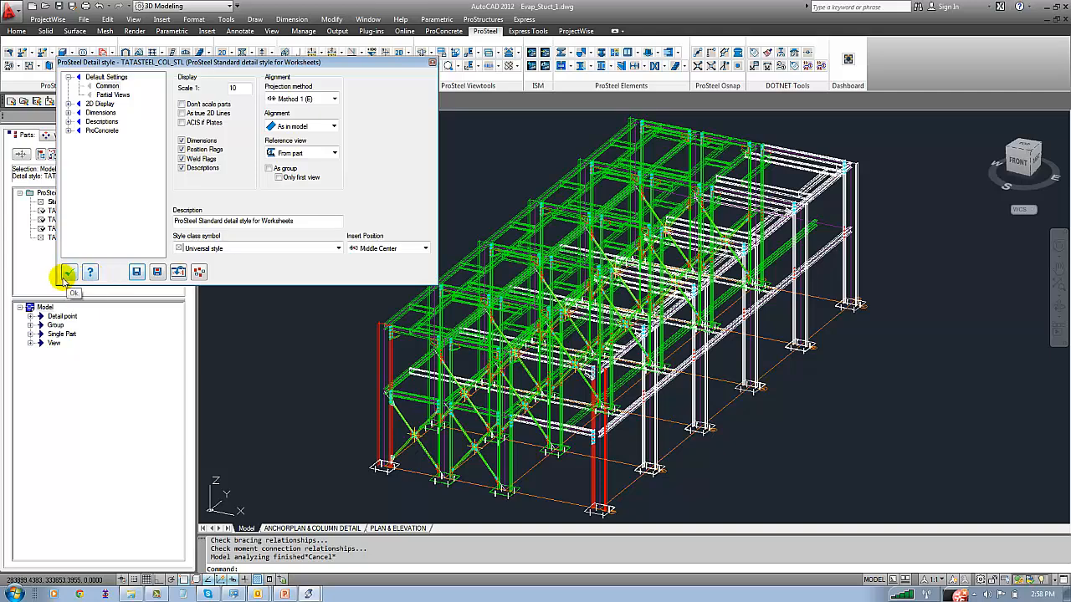
{"action": "left_click", "coordinate": [79, 228]}
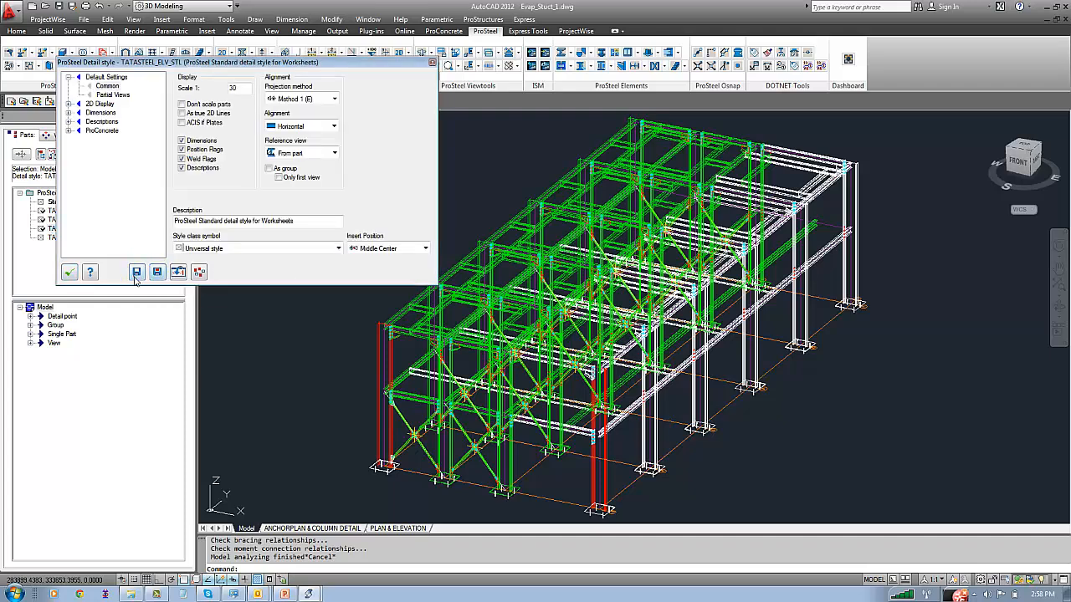
{"action": "left_click", "coordinate": [70, 272]}
{"action": "left_click", "coordinate": [75, 238]}
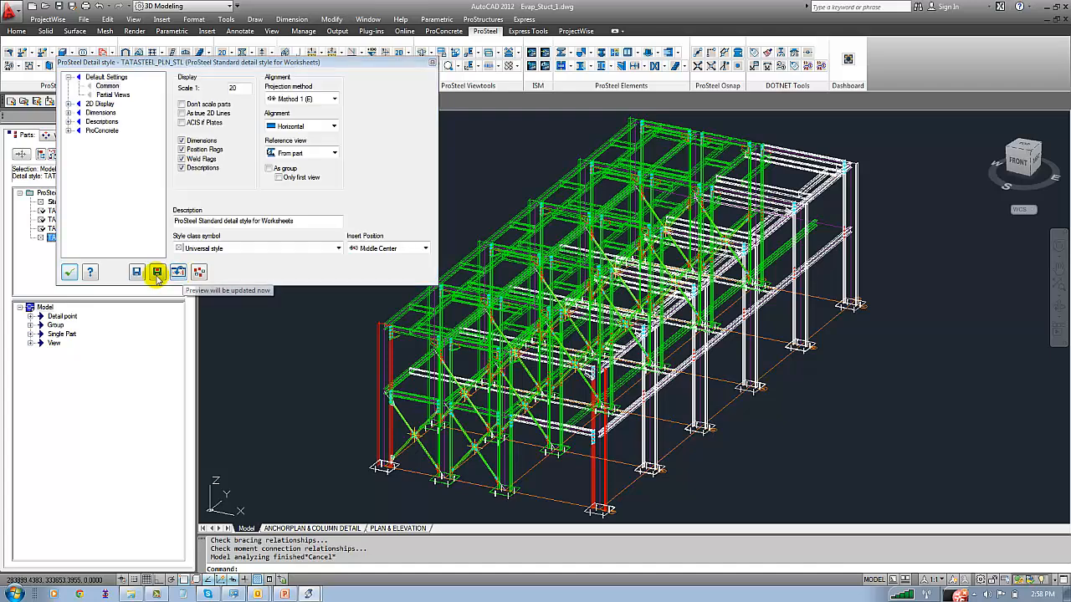
{"action": "left_click", "coordinate": [74, 273]}
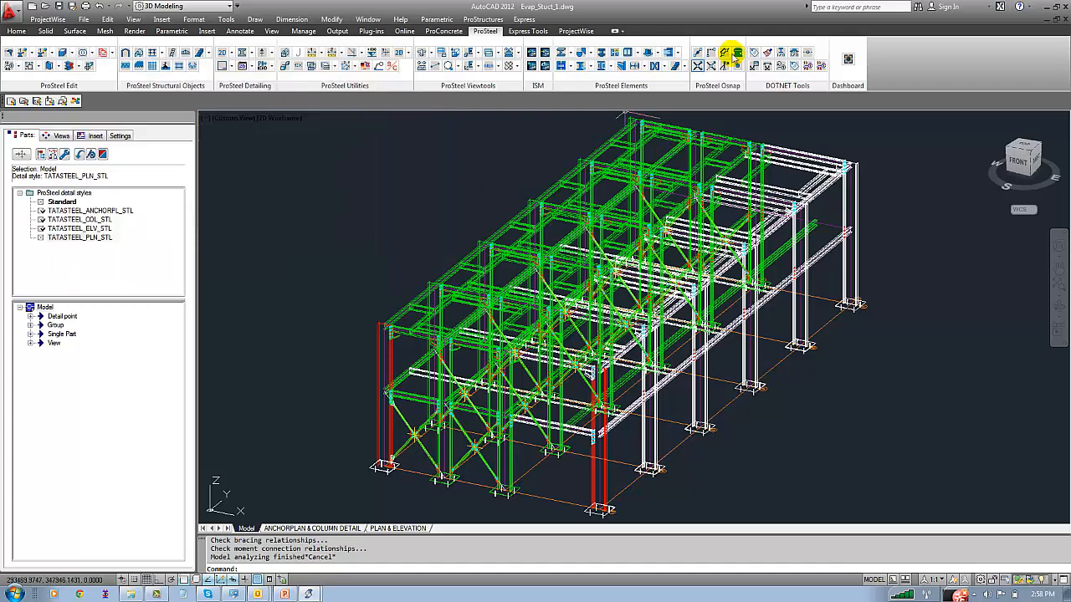
Close Evap_Stuct_1.dwg without saving changes and re-analyse the BGR_demo_3d.dwg model in DetailCenter
{"action": "left_click", "coordinate": [1065, 20]}
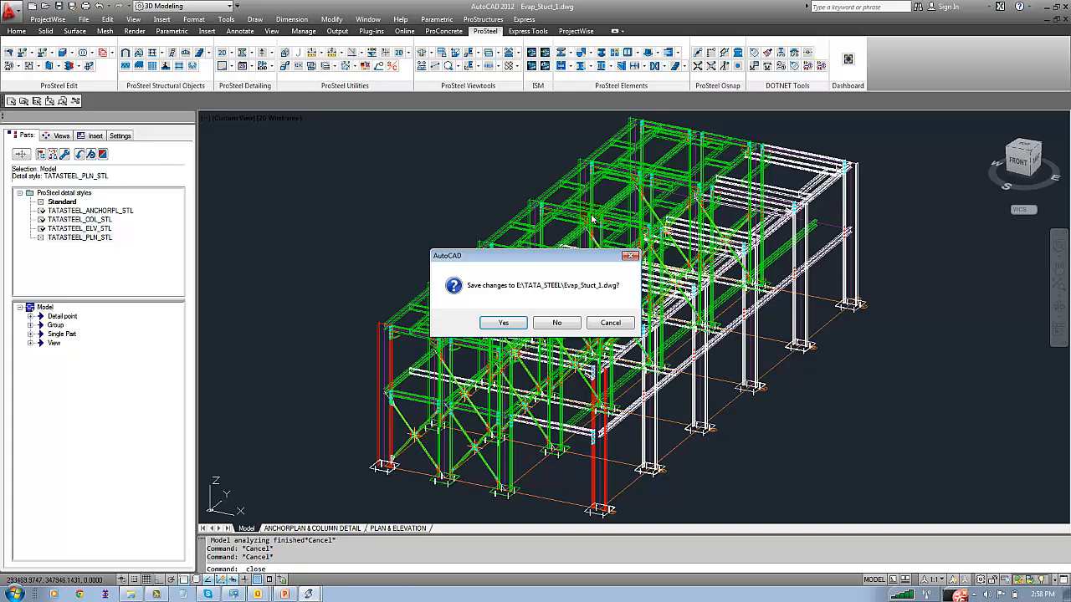
{"action": "left_click", "coordinate": [555, 322]}
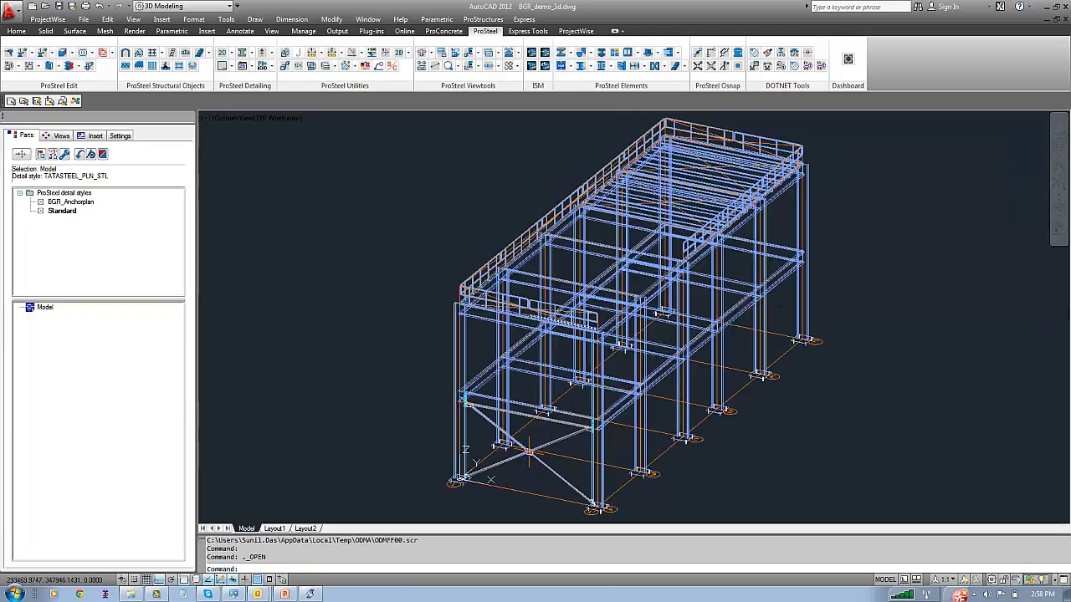
{"action": "left_click", "coordinate": [79, 154]}
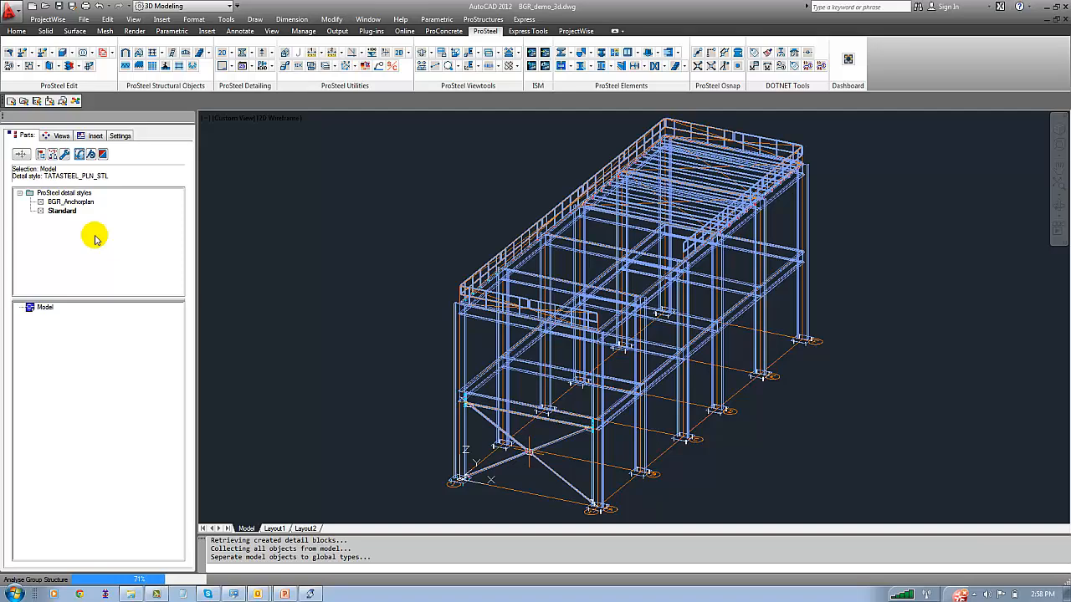
Load the detail style files TATASTEEL_COL_STL.stx, TATASTEEL_ELV_STL.stx and TATASTEEL_PLN_STL.stx from the Metric folder into the ProSteel detail styles
{"action": "right_click", "coordinate": [95, 238]}
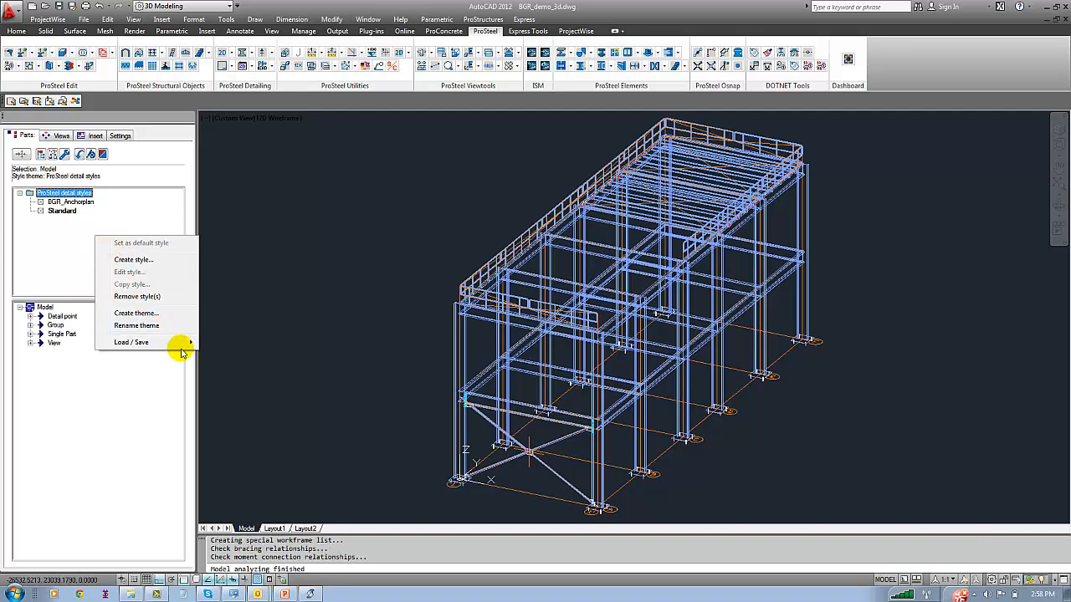
{"action": "mouse_move", "coordinate": [181, 349]}
{"action": "left_click", "coordinate": [241, 343]}
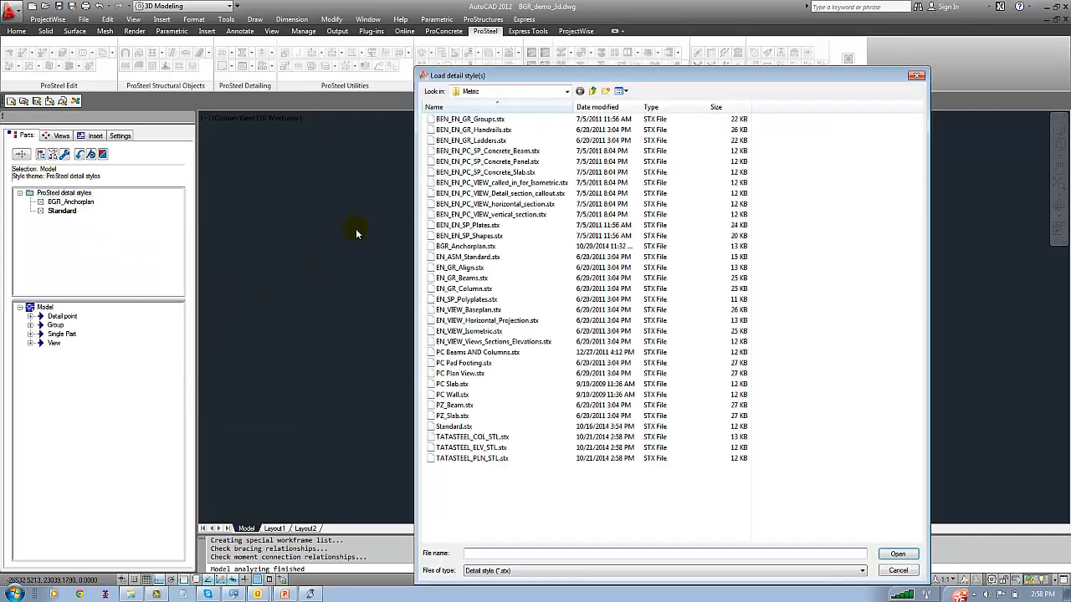
{"action": "left_click", "coordinate": [480, 449]}
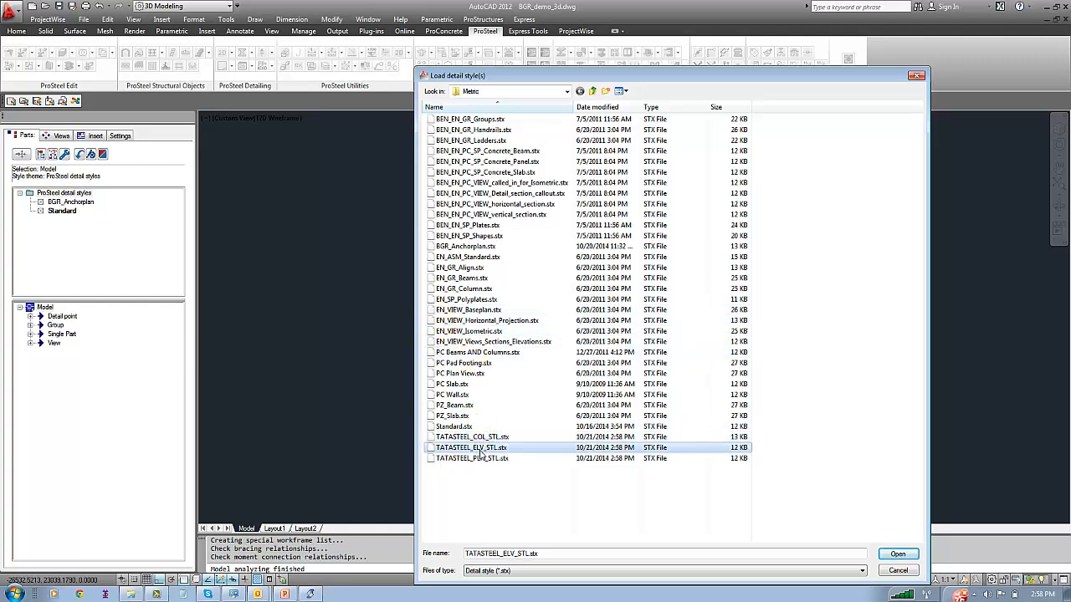
{"action": "left_click", "coordinate": [481, 459]}
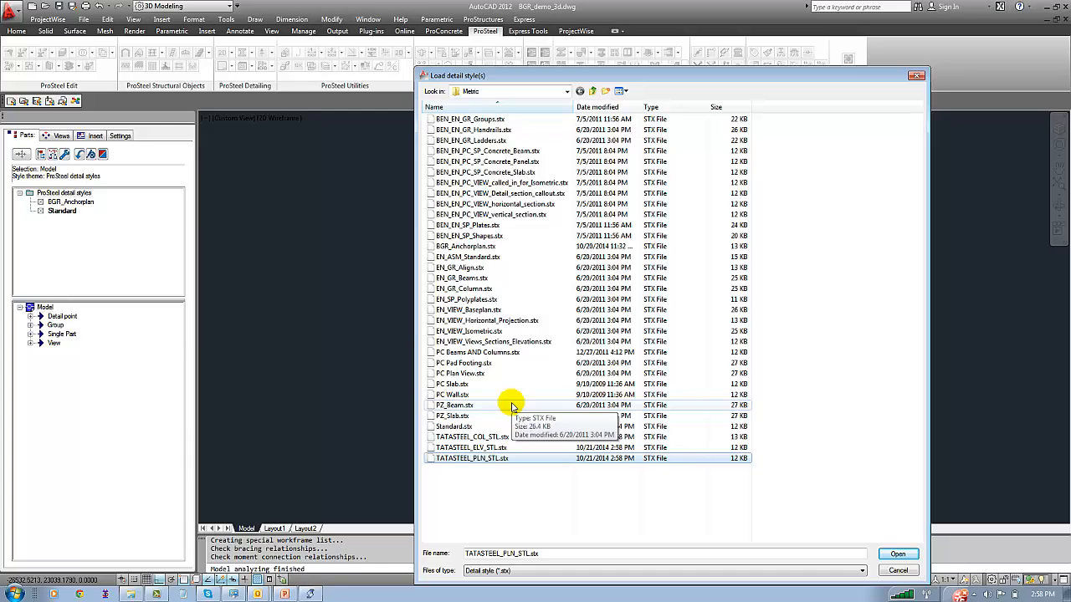
{"action": "left_click_drag", "start_coordinate": [502, 75], "coordinate": [440, 30]}
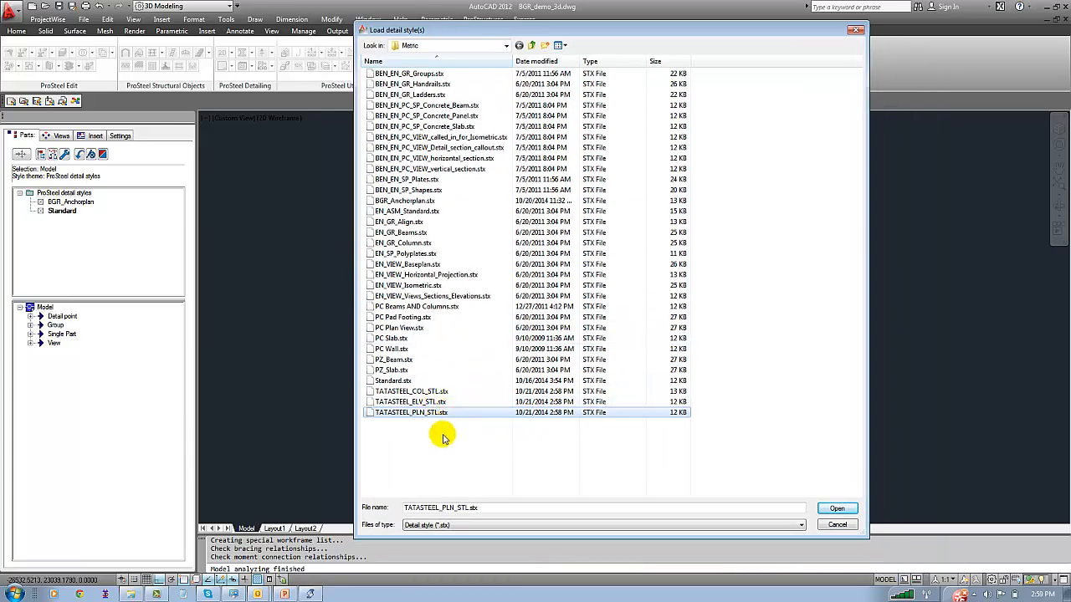
{"action": "left_click_drag", "start_coordinate": [443, 436], "coordinate": [403, 389]}
{"action": "left_click", "coordinate": [836, 508]}
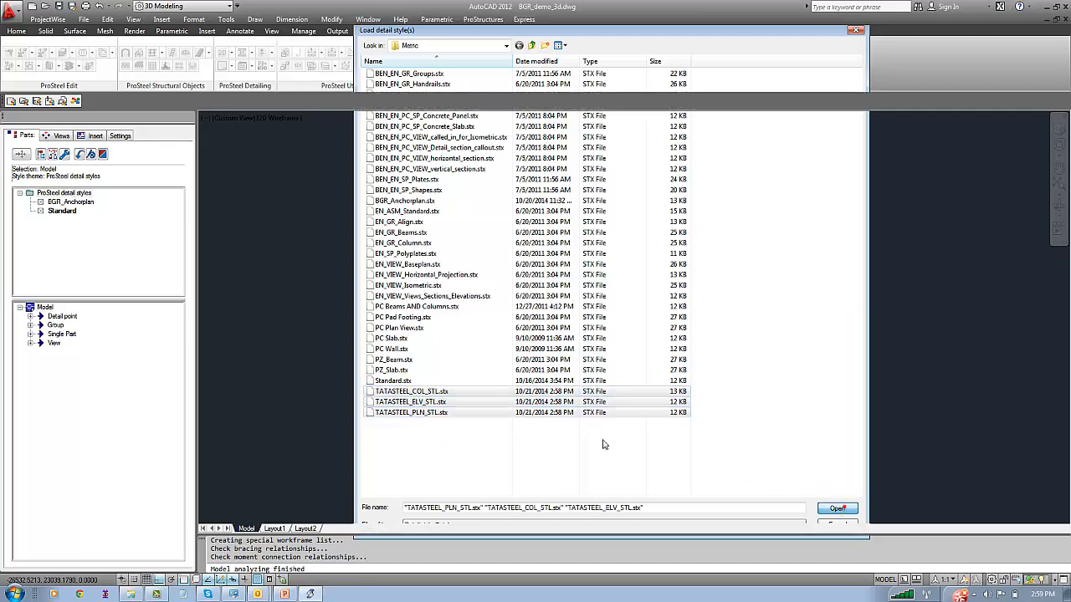
{"action": "left_click", "coordinate": [153, 272]}
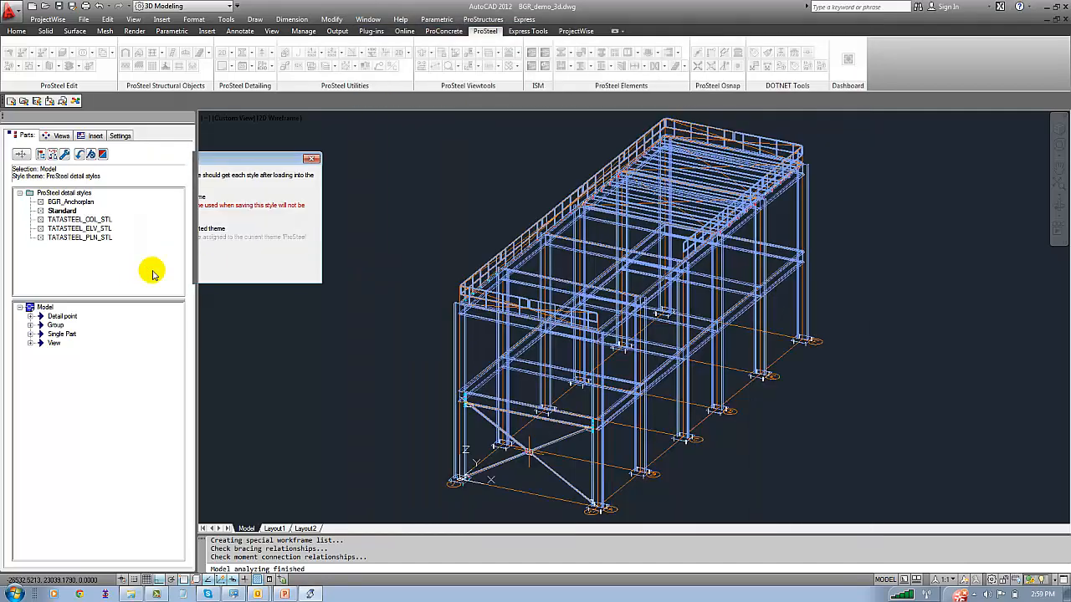
{"action": "double_click", "coordinate": [232, 270]}
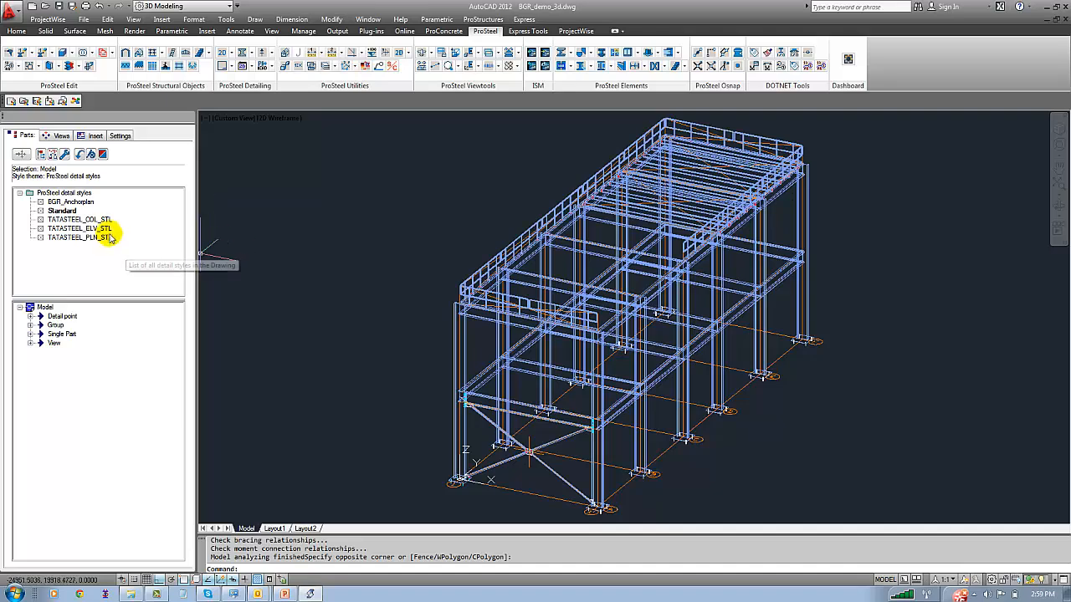
Link the BGR_Anchorplan detail style to the model's Anchor plan view
{"action": "left_click", "coordinate": [30, 343]}
{"action": "left_click", "coordinate": [74, 351]}
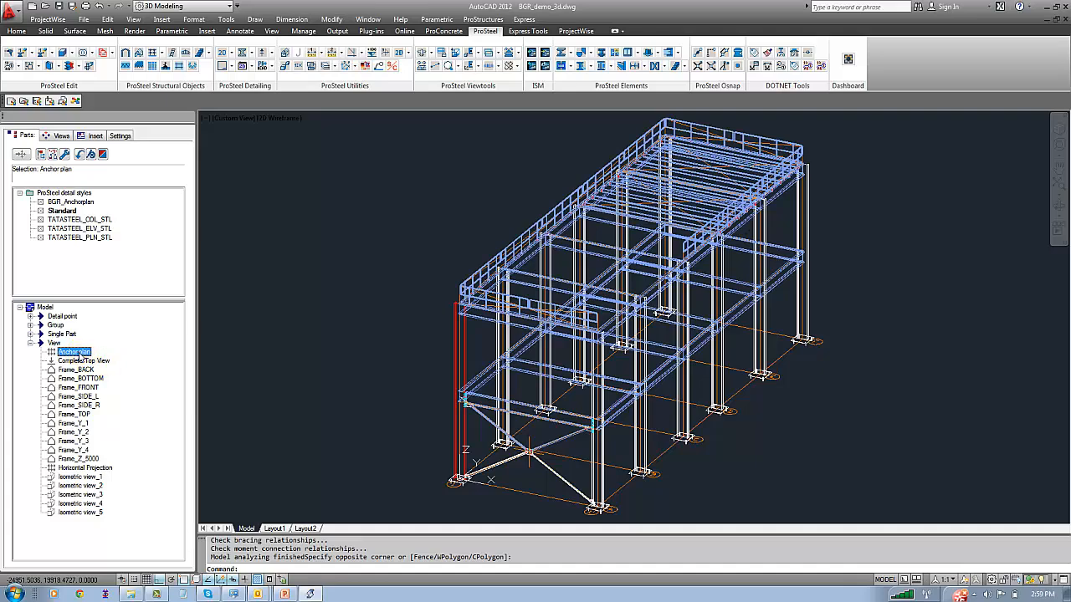
{"action": "left_click", "coordinate": [89, 204]}
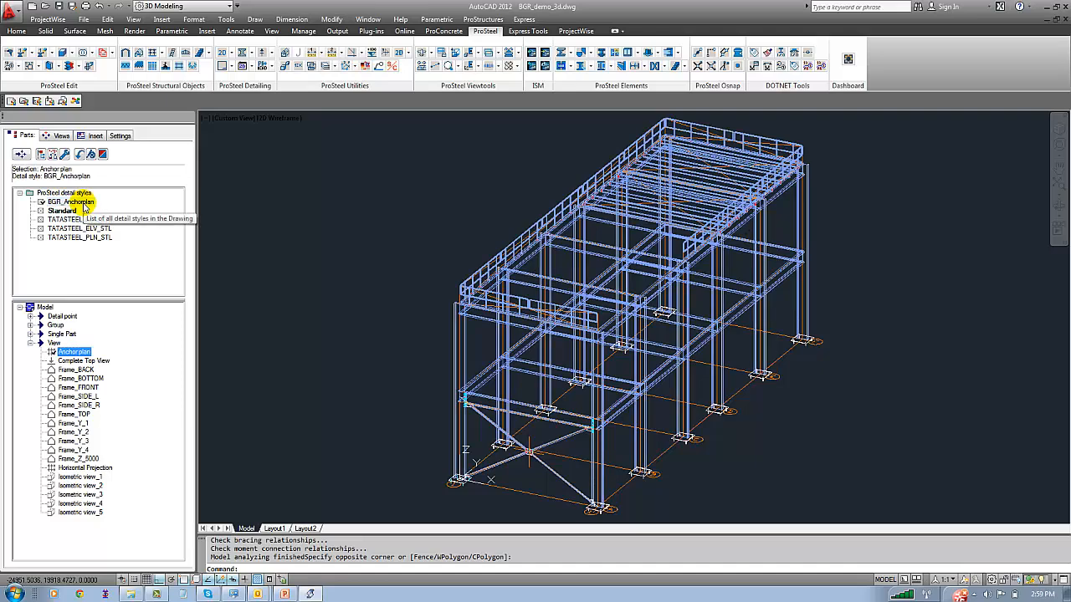
Preview the prepared Anchor plan detail view
{"action": "left_click", "coordinate": [59, 136]}
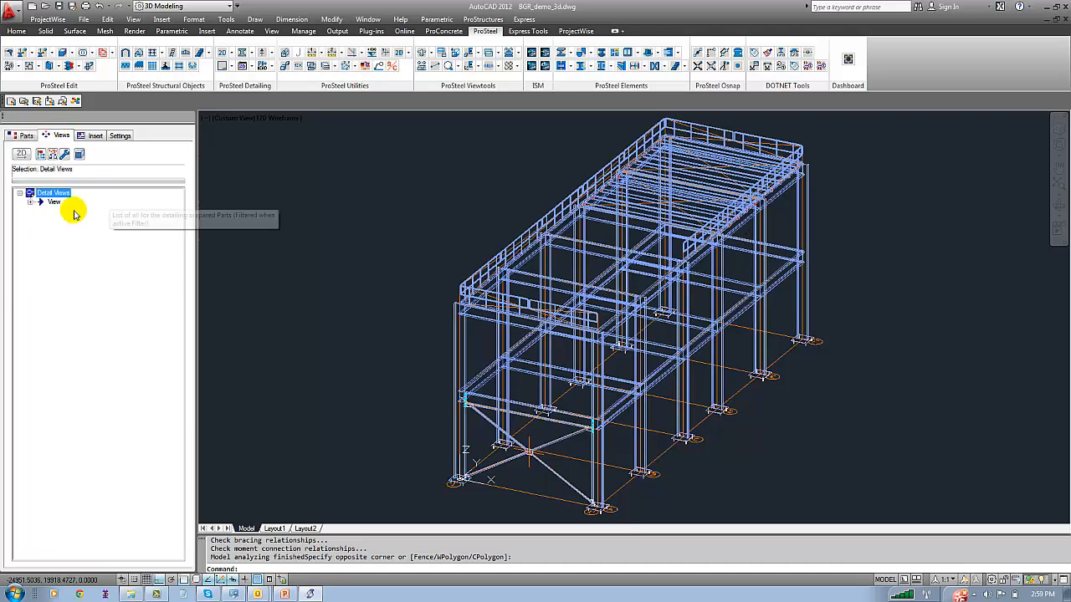
{"action": "left_click", "coordinate": [30, 202]}
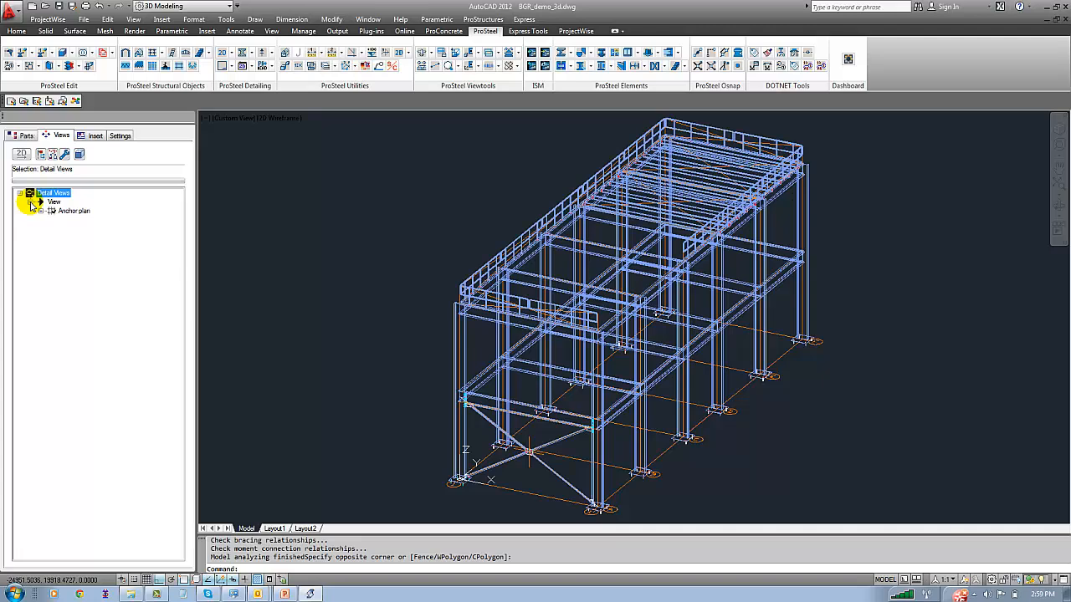
{"action": "left_click", "coordinate": [72, 211]}
{"action": "right_click", "coordinate": [74, 211]}
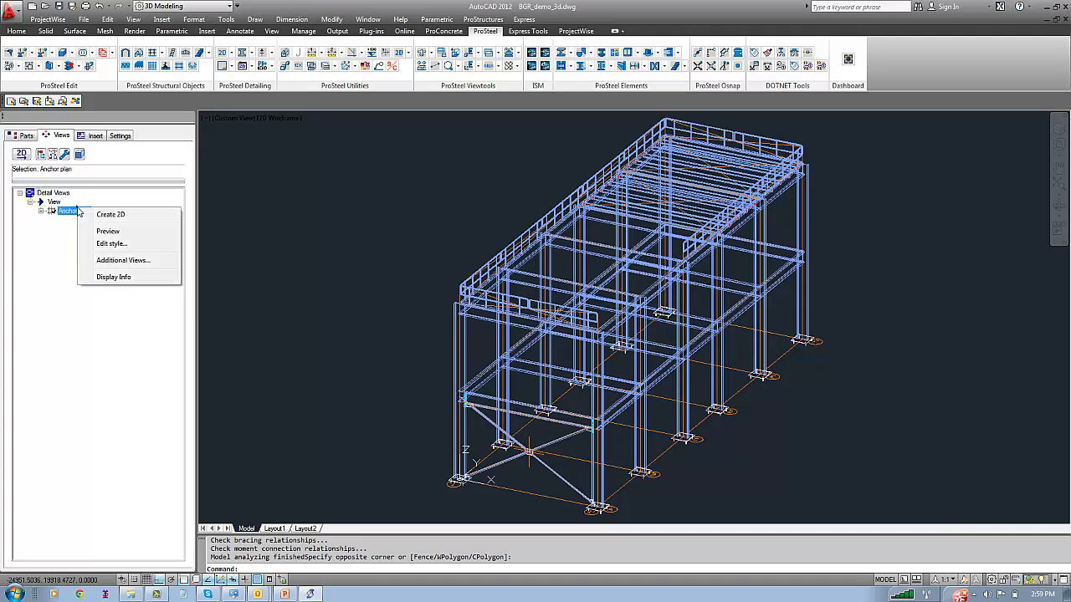
{"action": "left_click", "coordinate": [109, 232]}
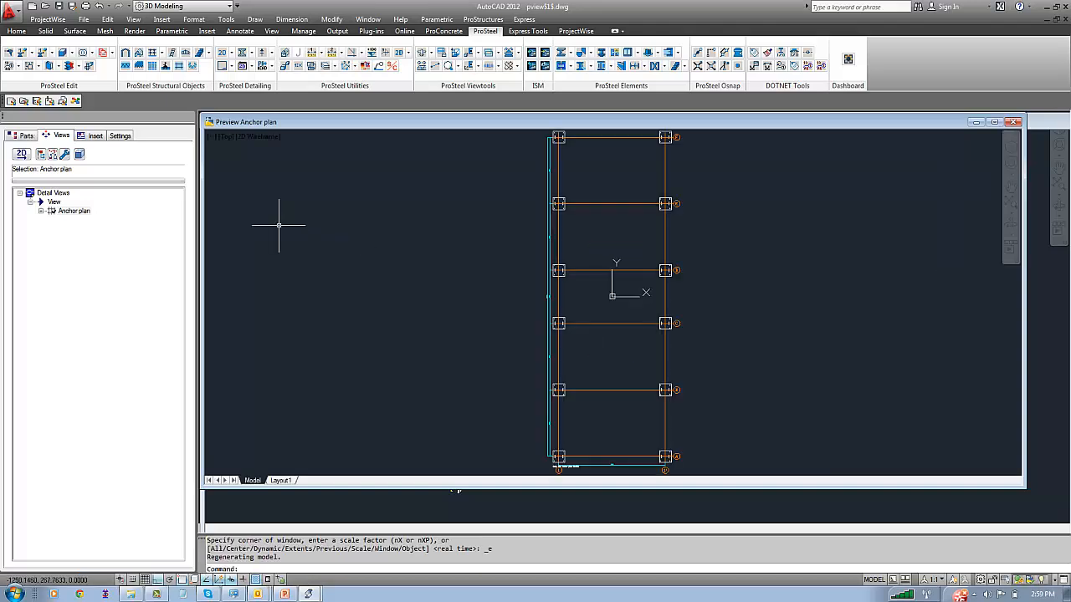
Examine the base plates, grid labels and dimensions in the enlarged anchor plan preview, and close it without saving changes
{"action": "double_click", "coordinate": [331, 123]}
{"action": "scroll", "coordinate": [612, 506], "scroll_direction": "up", "scroll_amount": 4}
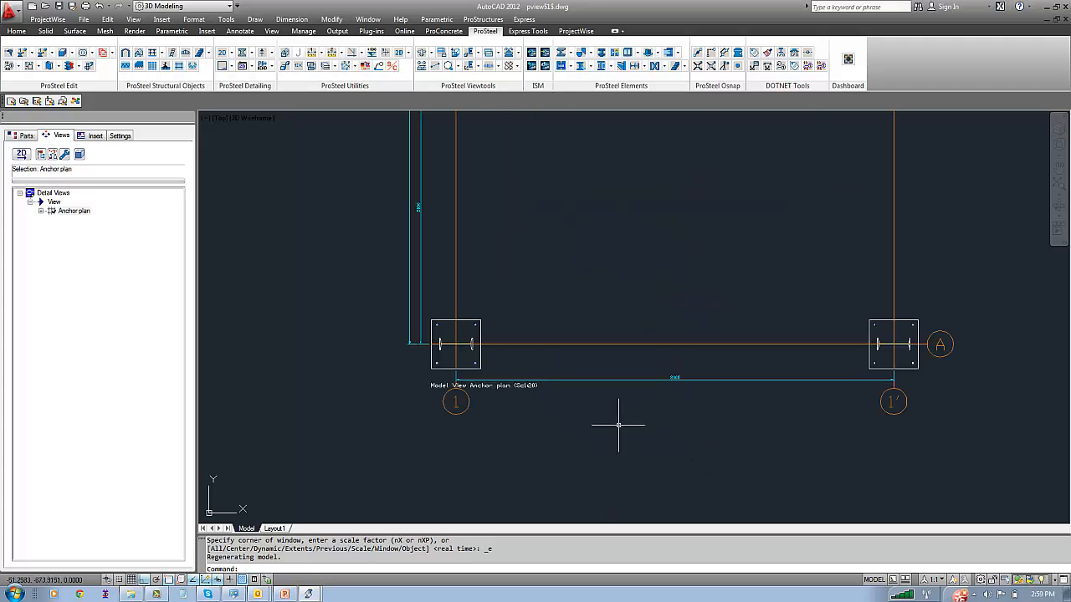
{"action": "middle_click_drag", "start_coordinate": [618, 425], "coordinate": [526, 432]}
{"action": "scroll", "coordinate": [561, 411], "scroll_direction": "up", "scroll_amount": 4}
{"action": "scroll", "coordinate": [497, 391], "scroll_direction": "down", "scroll_amount": 4}
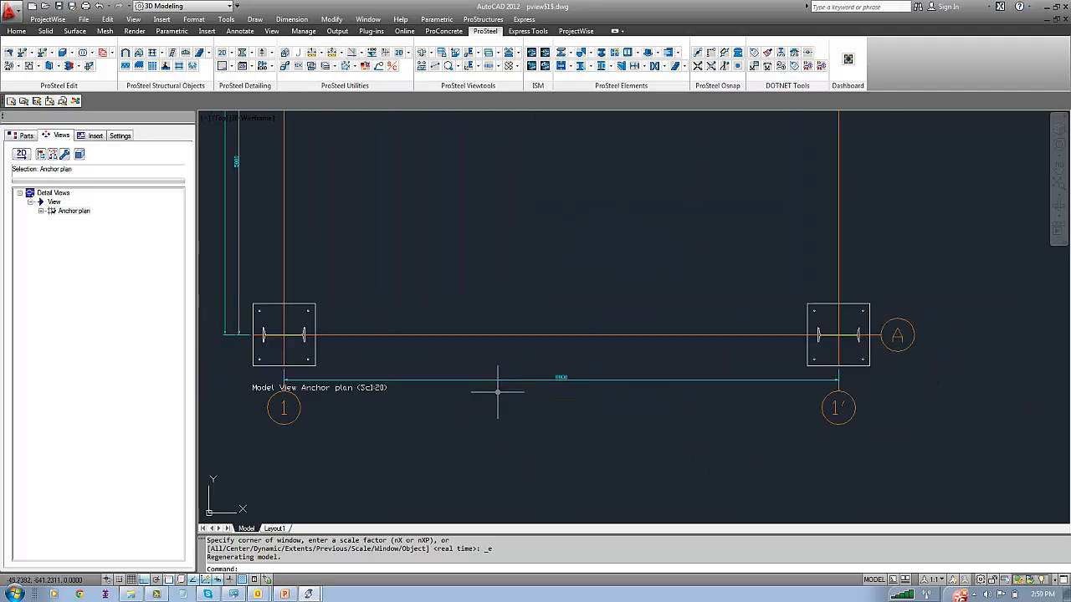
{"action": "middle_click_drag", "start_coordinate": [296, 355], "coordinate": [354, 373]}
{"action": "middle_click_drag", "start_coordinate": [385, 226], "coordinate": [446, 413]}
{"action": "scroll", "coordinate": [418, 275], "scroll_direction": "down", "scroll_amount": 6}
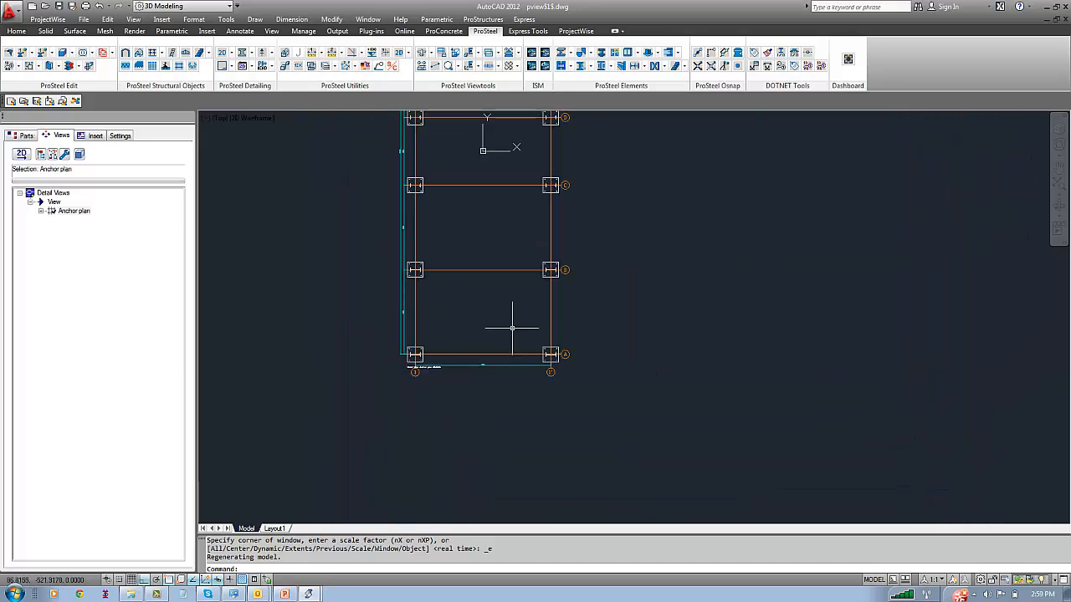
{"action": "middle_click_drag", "start_coordinate": [511, 327], "coordinate": [519, 410]}
{"action": "middle_click_drag", "start_coordinate": [490, 246], "coordinate": [485, 356]}
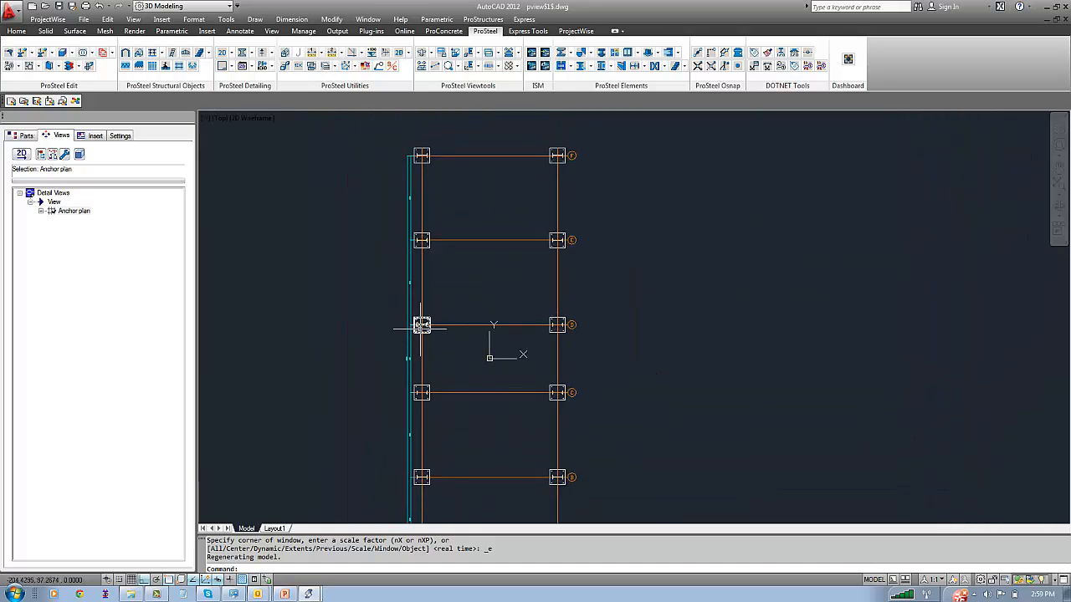
{"action": "scroll", "coordinate": [422, 324], "scroll_direction": "up", "scroll_amount": 3}
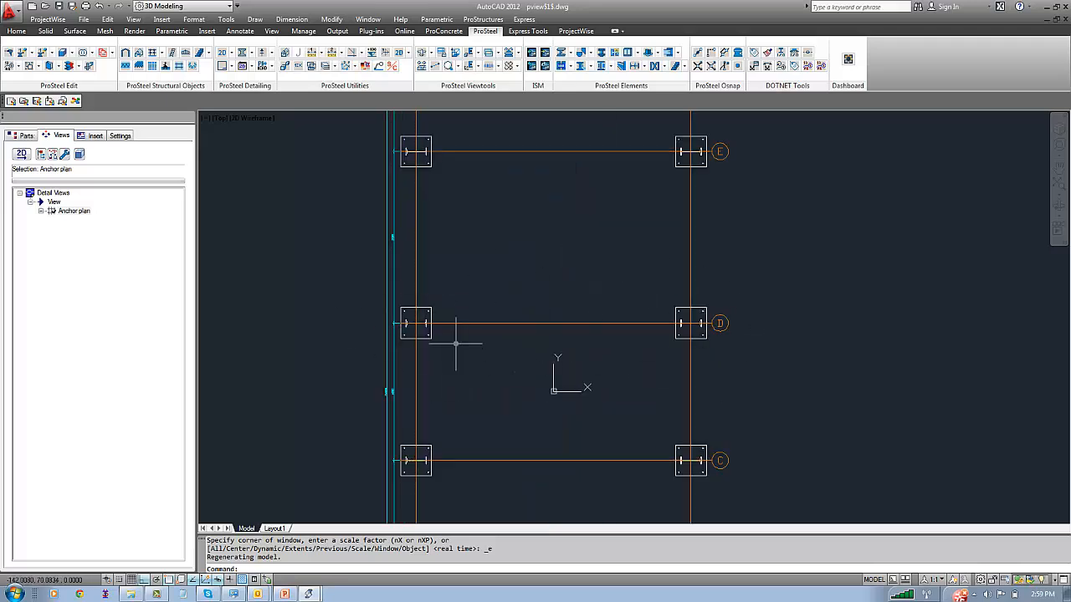
{"action": "scroll", "coordinate": [346, 398], "scroll_direction": "up", "scroll_amount": 5}
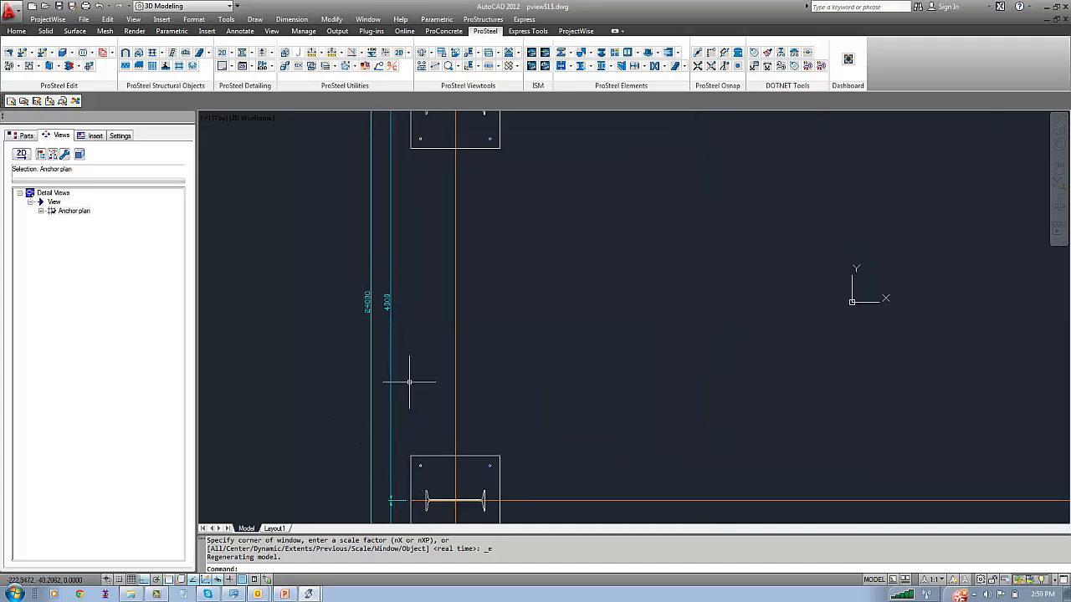
{"action": "middle_click", "coordinate": [298, 299]}
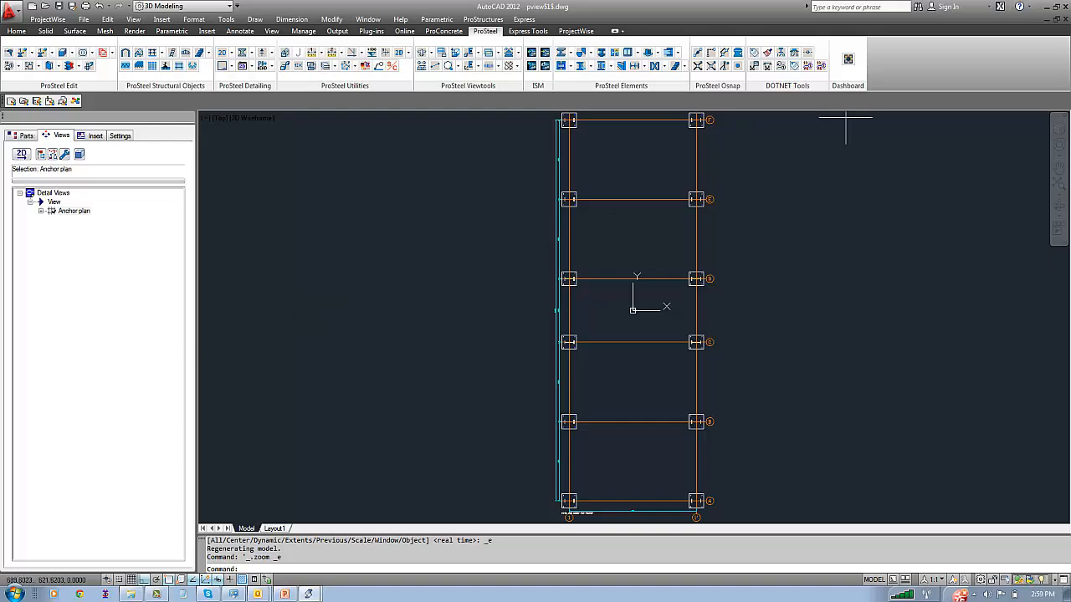
{"action": "left_click", "coordinate": [1065, 18]}
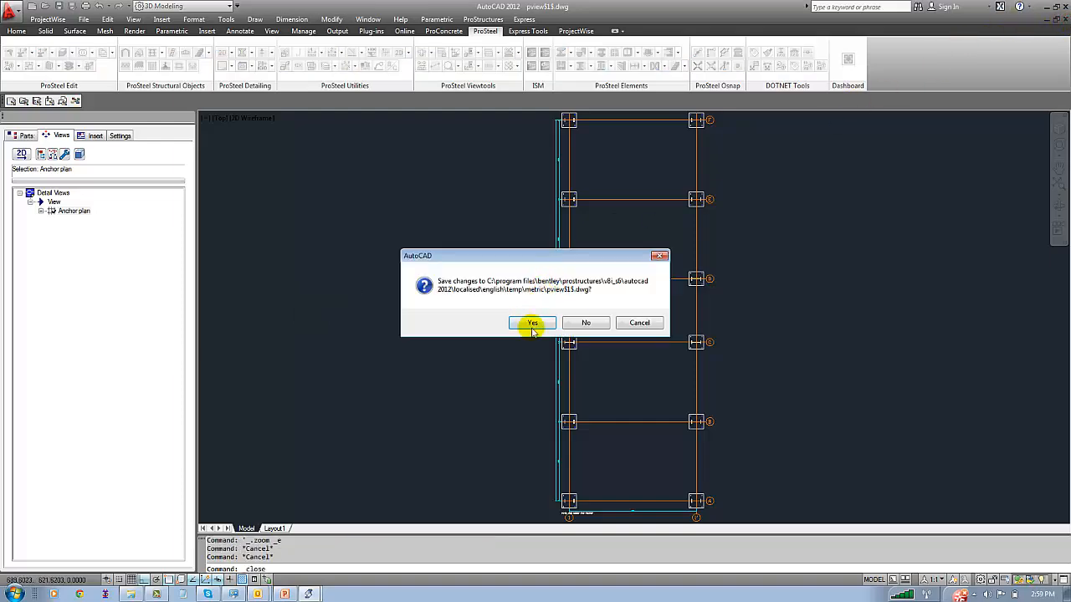
{"action": "left_click", "coordinate": [586, 324]}
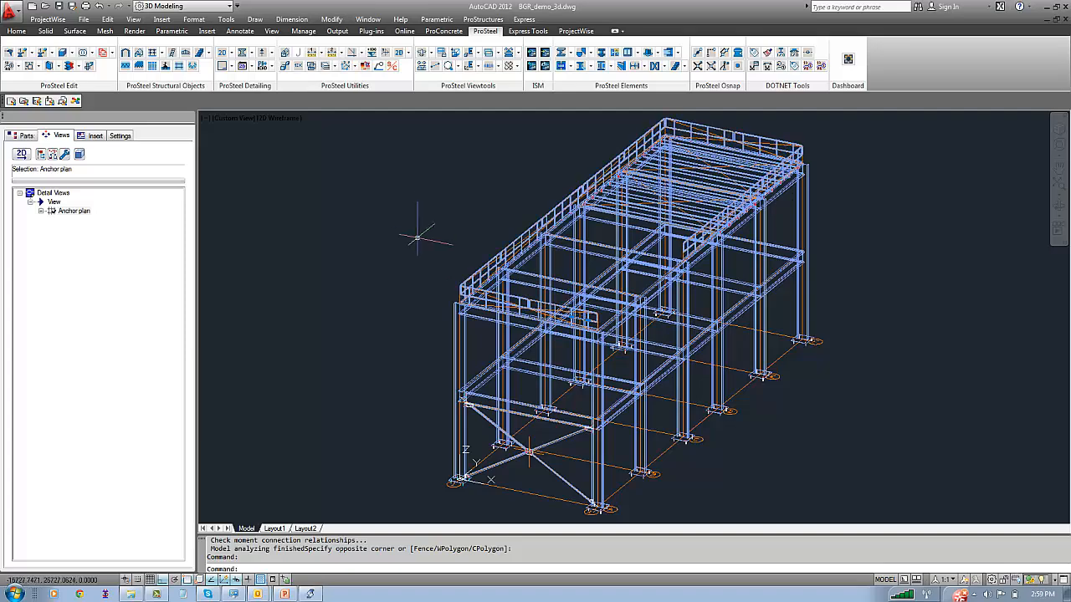
Set the scale of the TATASTEEL_COL_STL detail style to 1:20
{"action": "scroll", "coordinate": [445, 443], "scroll_direction": "up", "scroll_amount": 2}
{"action": "middle_click_drag", "start_coordinate": [445, 444], "coordinate": [376, 386]}
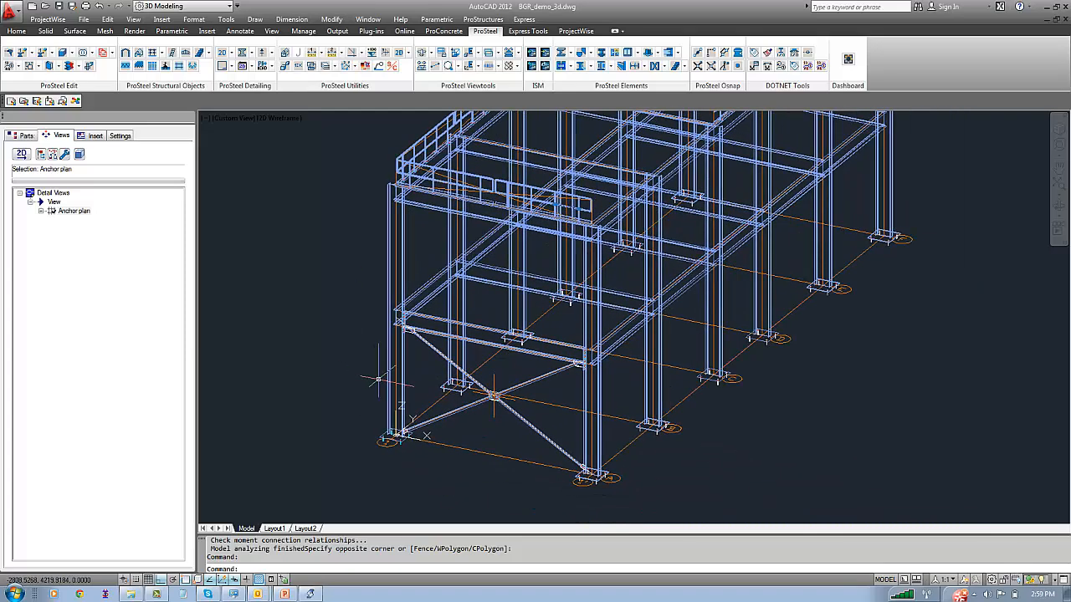
{"action": "left_click", "coordinate": [23, 136]}
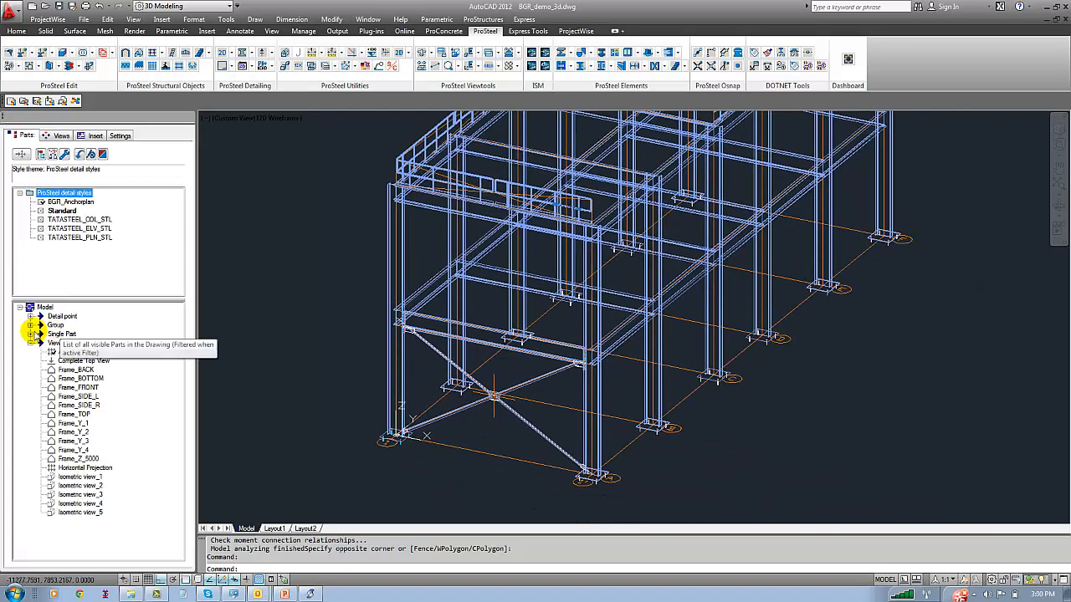
{"action": "left_click", "coordinate": [75, 220]}
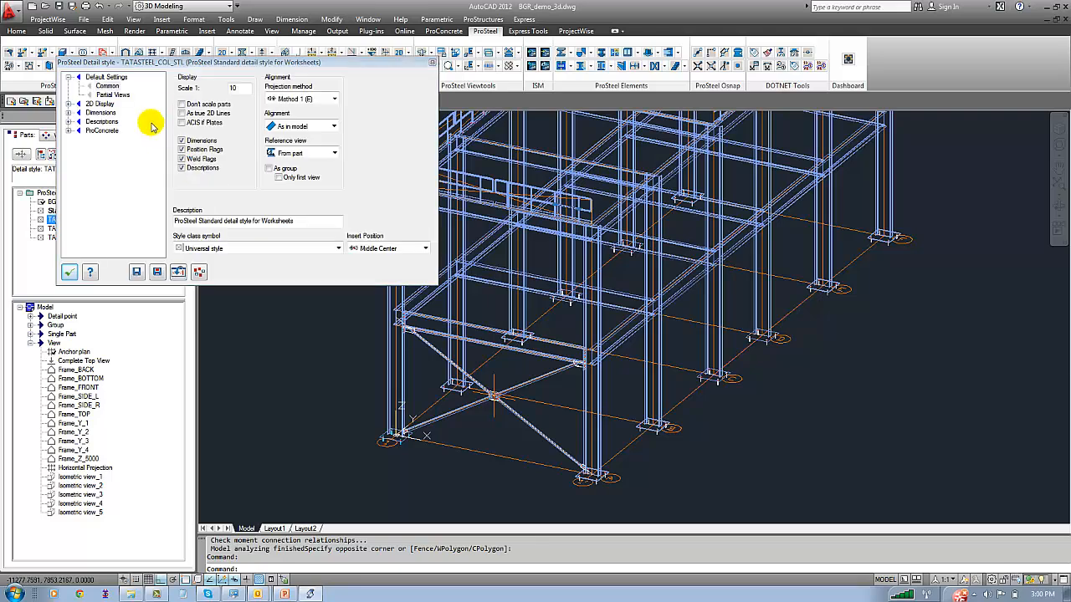
{"action": "type", "text": "2"}
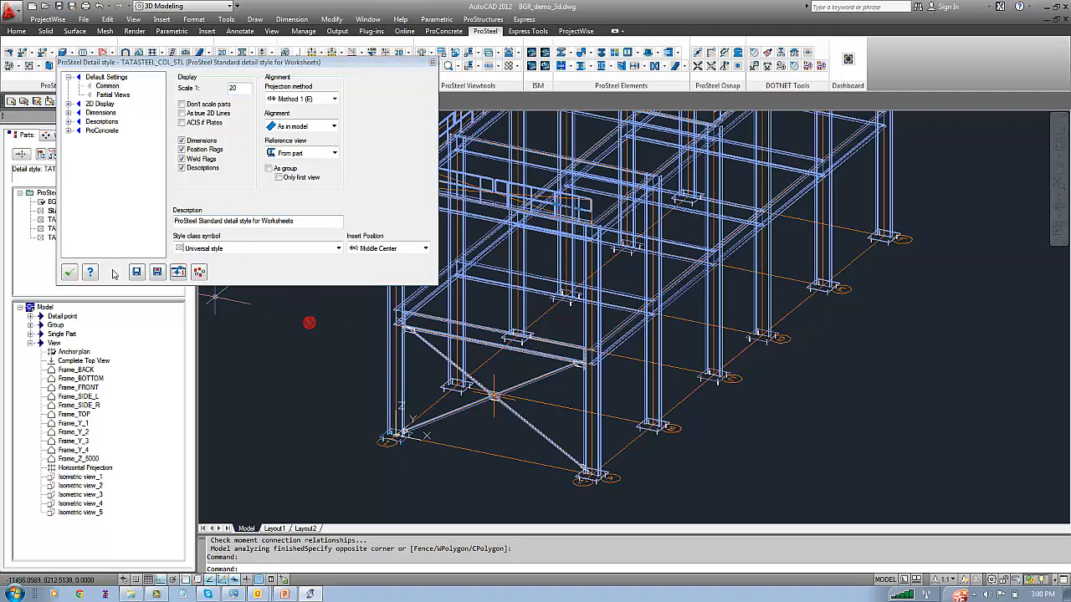
{"action": "left_click", "coordinate": [68, 272]}
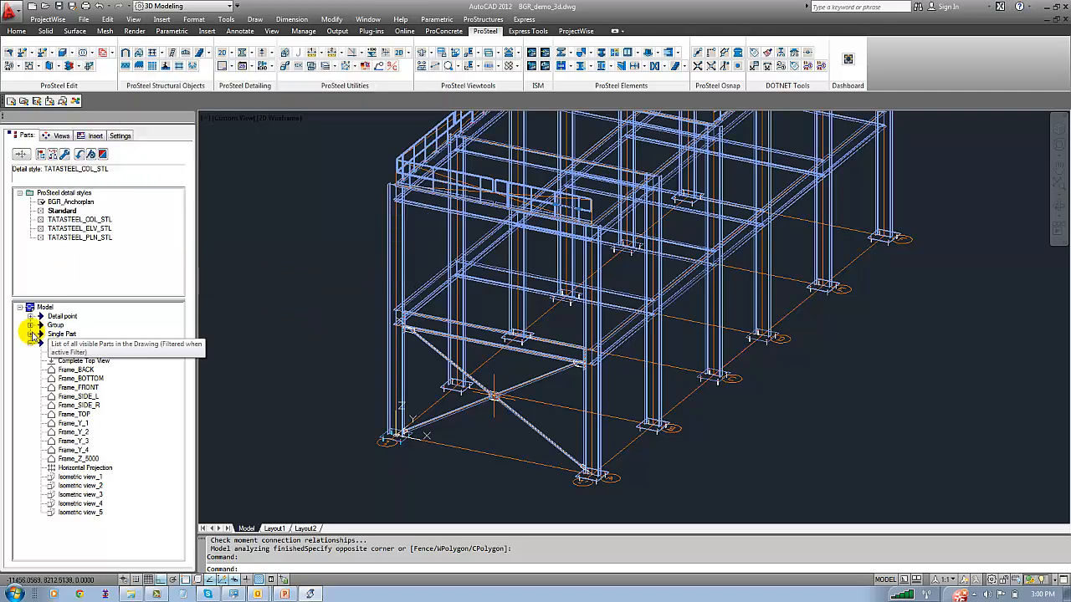
Find the corner column group GR Pos. 8 (ISMB 600) and link the TATASTEEL_COL_STL detail style to it
{"action": "left_click", "coordinate": [30, 326]}
{"action": "left_click", "coordinate": [75, 333]}
{"action": "left_click", "coordinate": [63, 334]}
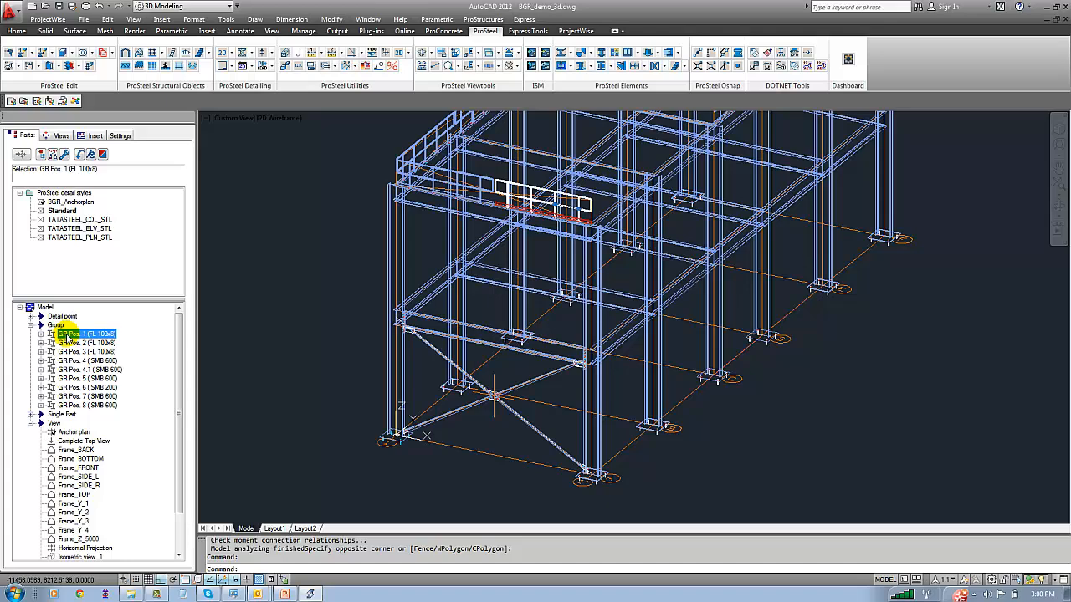
{"action": "key", "text": "Down"}
{"action": "key", "text": "Down"}
{"action": "key", "text": "Down"}
{"action": "key", "text": "Down"}
{"action": "key", "text": "Down"}
{"action": "key", "text": "Down"}
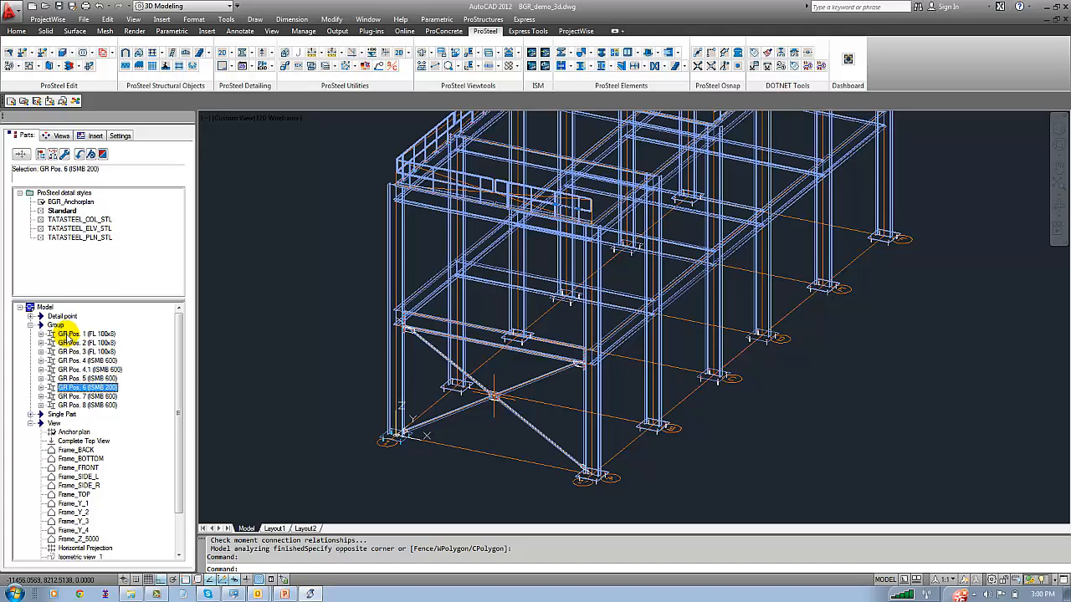
{"action": "key", "text": "Down"}
{"action": "key", "text": "Down"}
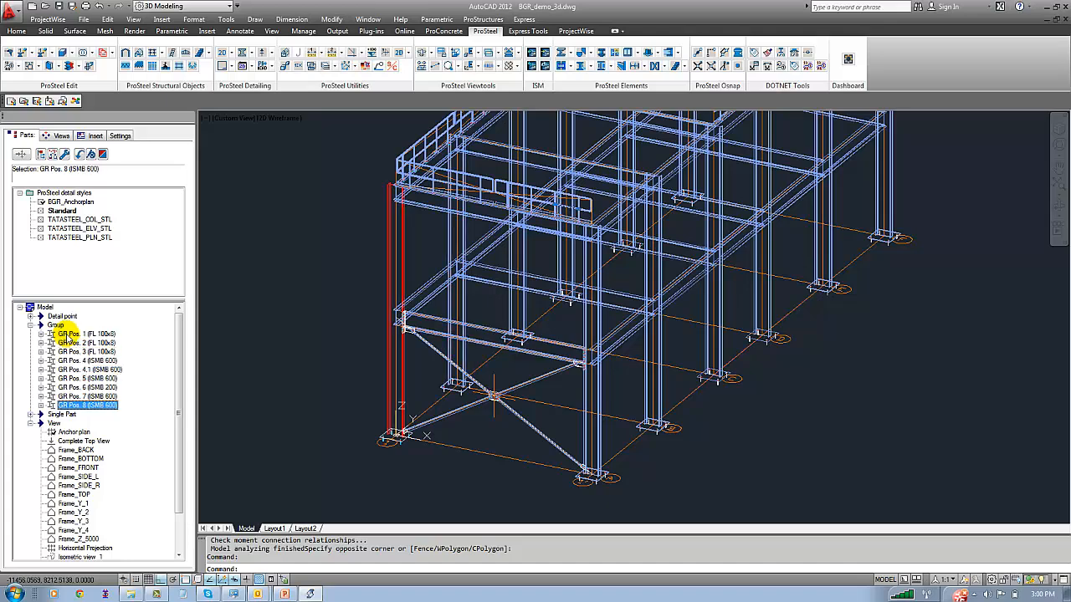
{"action": "left_click", "coordinate": [63, 220]}
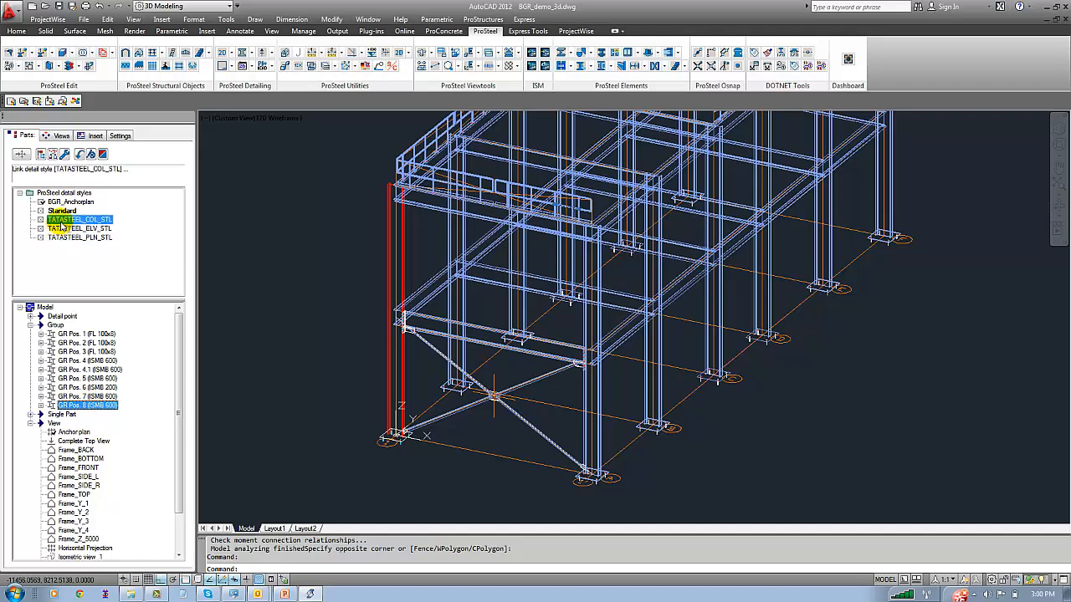
Preview the prepared detail view of the column group GR Pos. 8 (ISMB 600)
{"action": "left_click", "coordinate": [63, 138]}
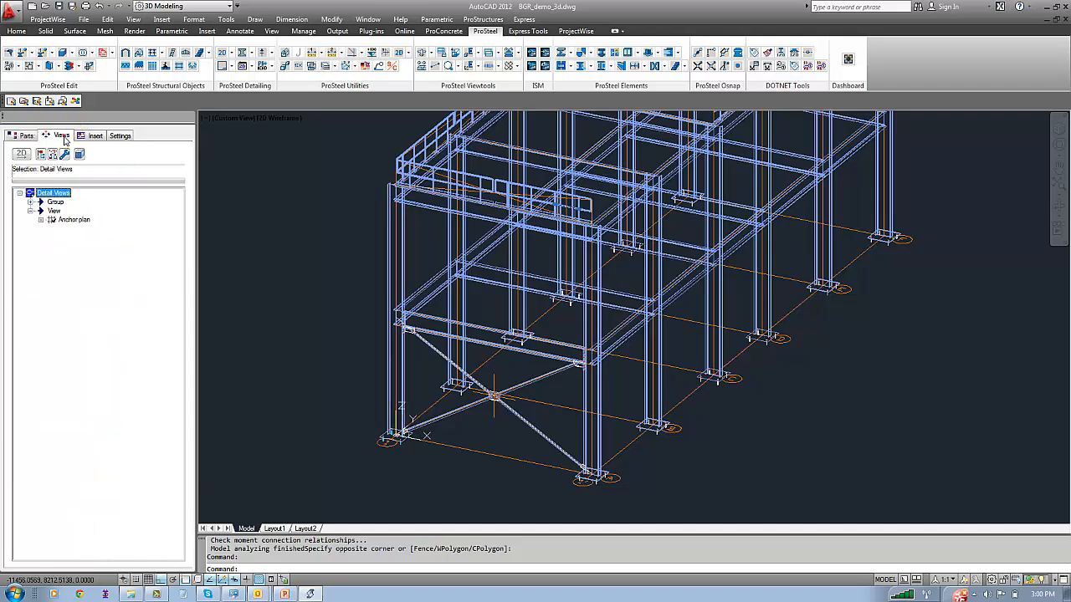
{"action": "left_click", "coordinate": [60, 211]}
{"action": "right_click", "coordinate": [61, 213]}
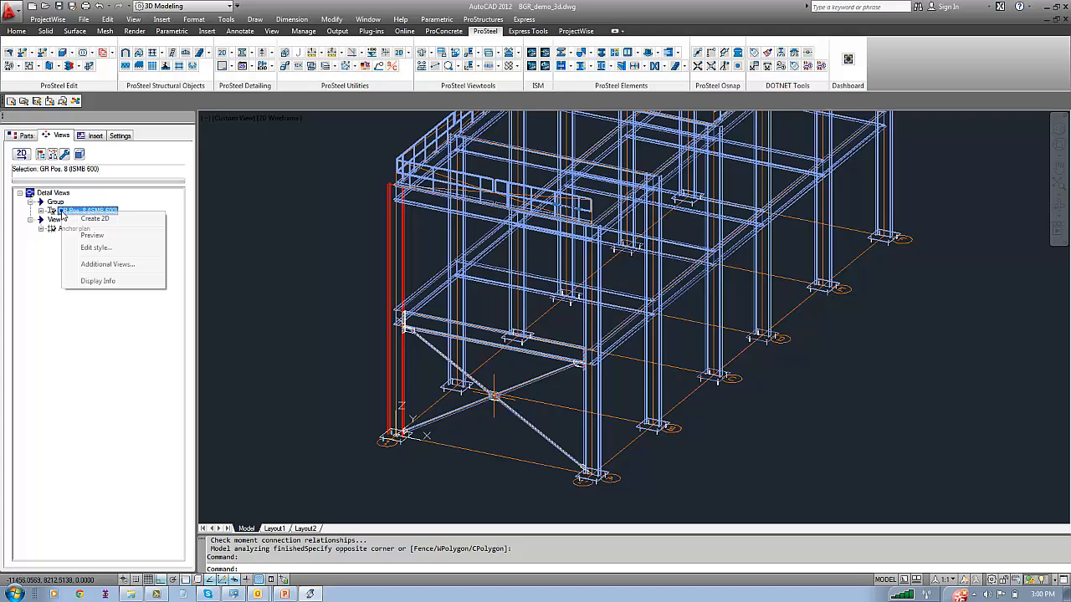
{"action": "left_click", "coordinate": [92, 237]}
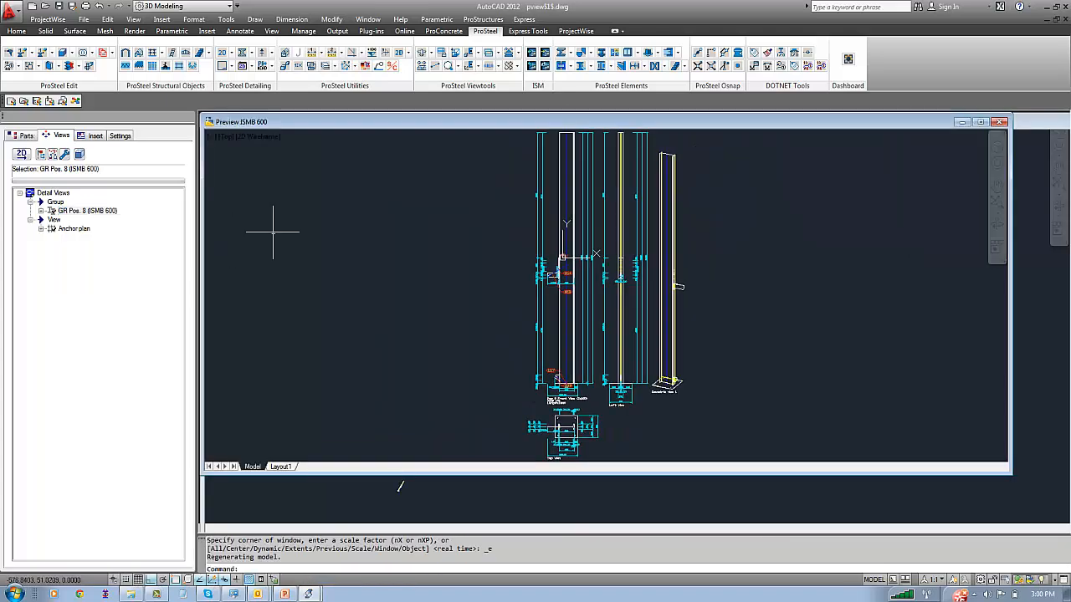
Examine the front, left, top and isometric views of column GR Pos. 8 in the enlarged preview, including its base plate and bracket
{"action": "double_click", "coordinate": [390, 123]}
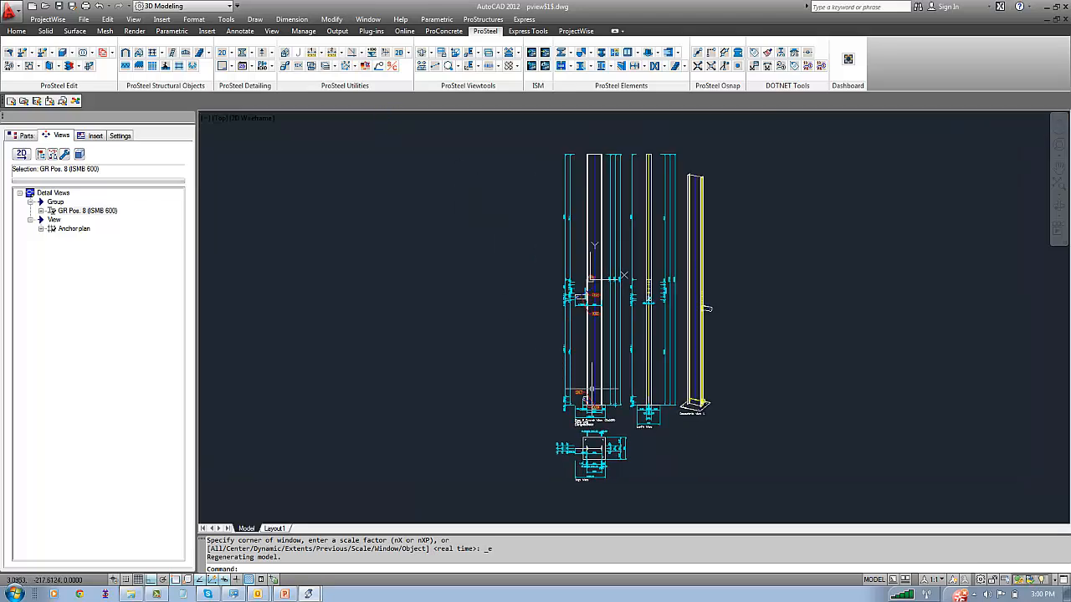
{"action": "scroll", "coordinate": [590, 385], "scroll_direction": "up", "scroll_amount": 4}
{"action": "mouse_move", "coordinate": [736, 465]}
{"action": "middle_mouse_down"}
{"action": "mouse_move", "coordinate": [598, 246]}
{"action": "mouse_move", "coordinate": [575, 251]}
{"action": "middle_mouse_up"}
{"action": "scroll", "coordinate": [644, 324], "scroll_direction": "down", "scroll_amount": 7}
{"action": "middle_click_drag", "start_coordinate": [693, 293], "coordinate": [607, 390]}
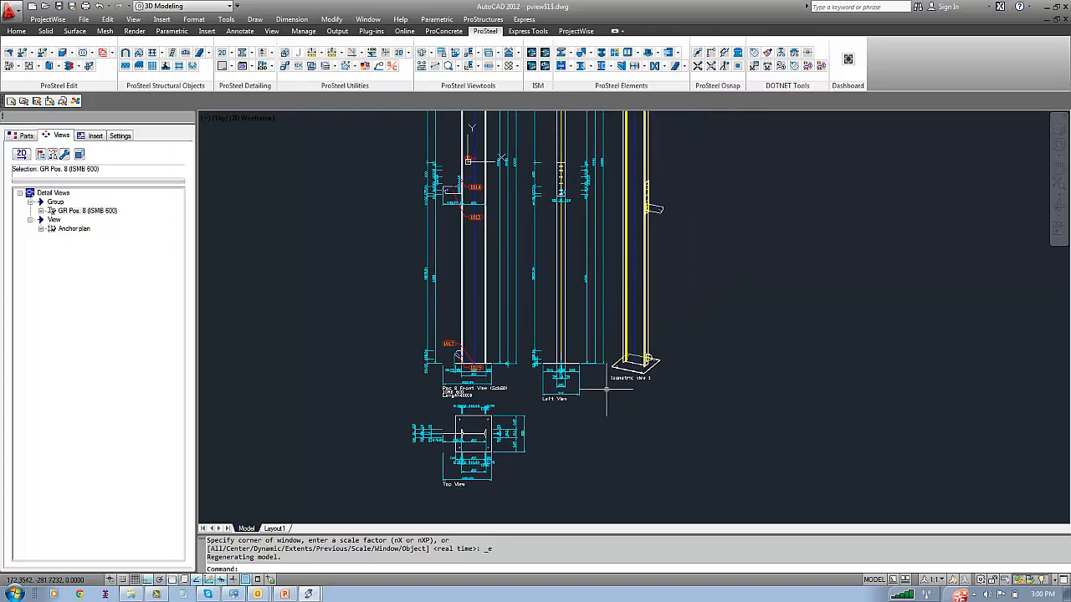
{"action": "scroll", "coordinate": [633, 387], "scroll_direction": "up", "scroll_amount": 8}
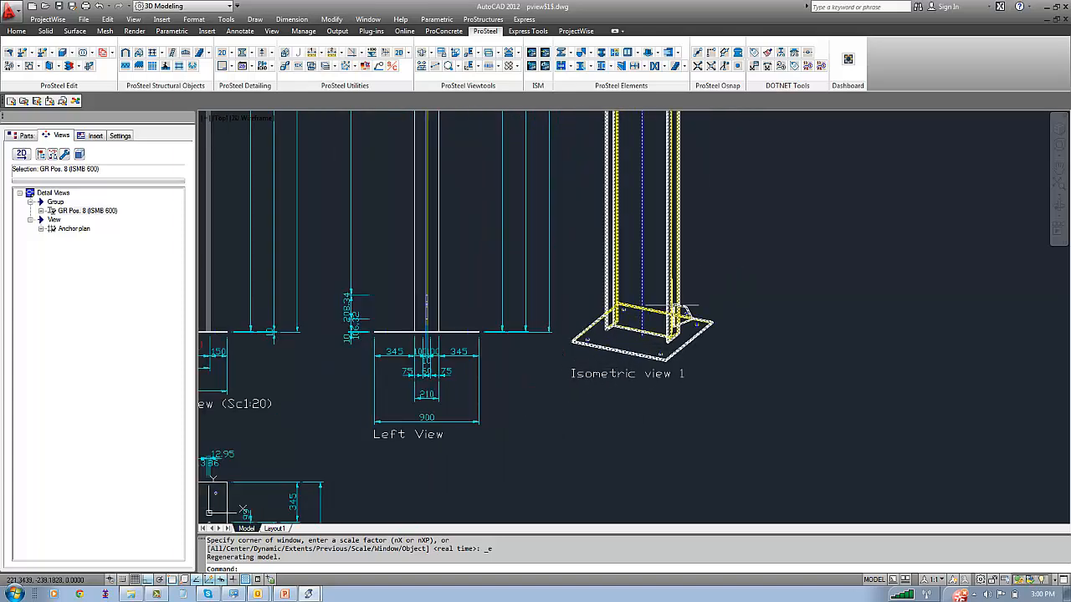
{"action": "scroll", "coordinate": [674, 307], "scroll_direction": "down", "scroll_amount": 4}
{"action": "middle_click_drag", "start_coordinate": [699, 269], "coordinate": [639, 400]}
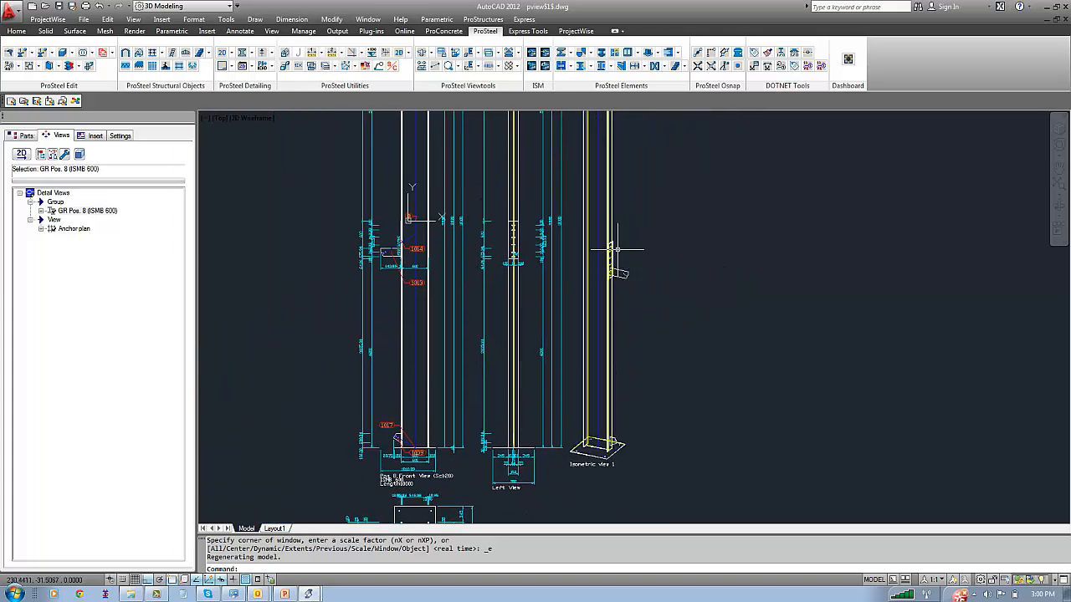
{"action": "middle_click_drag", "start_coordinate": [616, 247], "coordinate": [616, 371]}
{"action": "scroll", "coordinate": [615, 361], "scroll_direction": "up", "scroll_amount": 3}
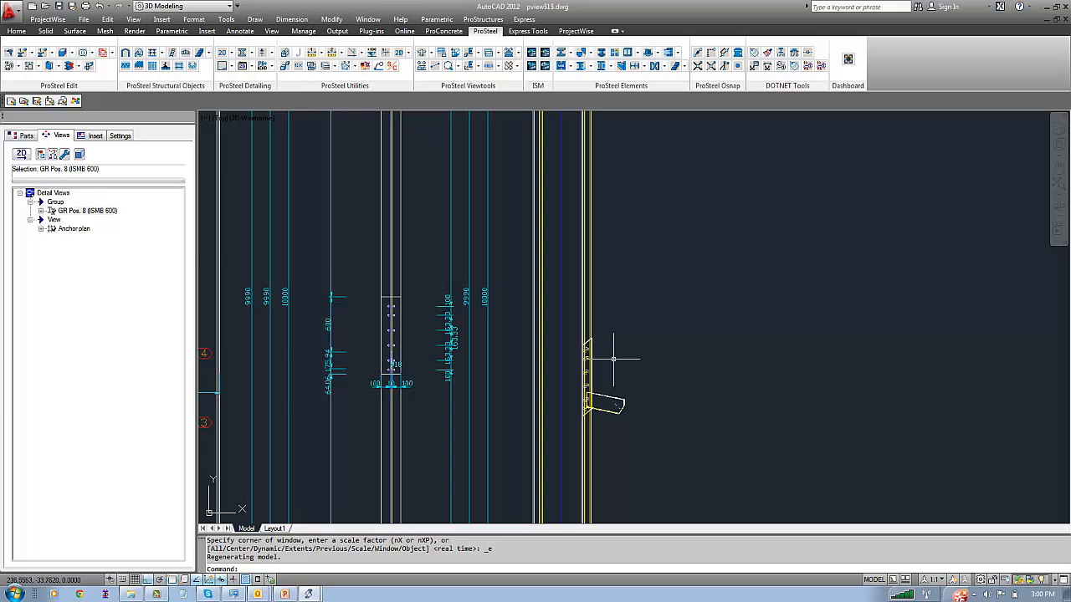
{"action": "scroll", "coordinate": [615, 362], "scroll_direction": "down", "scroll_amount": 3}
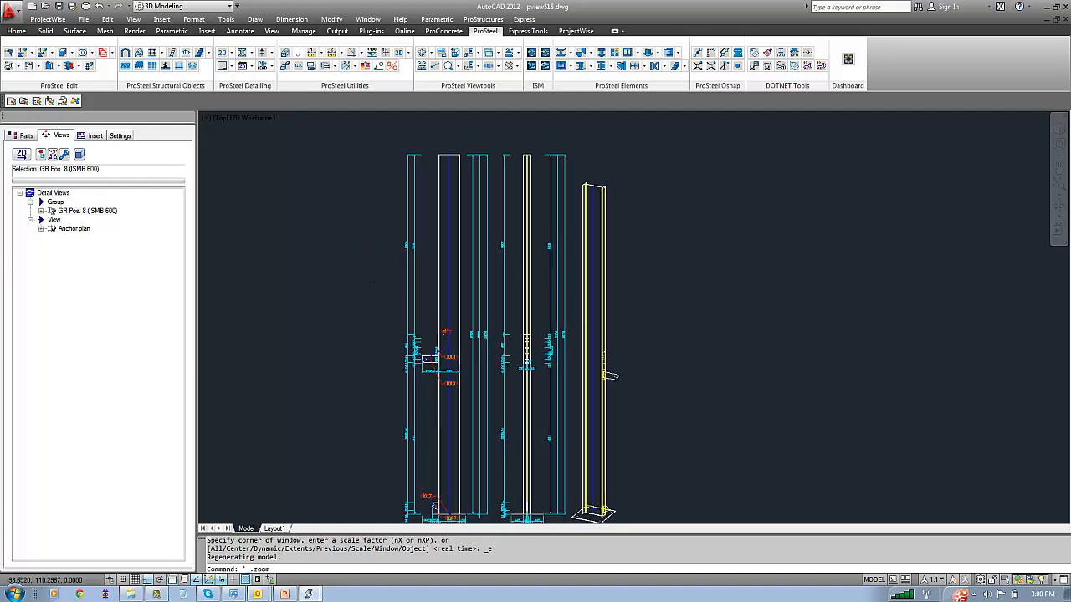
{"action": "left_click", "coordinate": [1065, 18]}
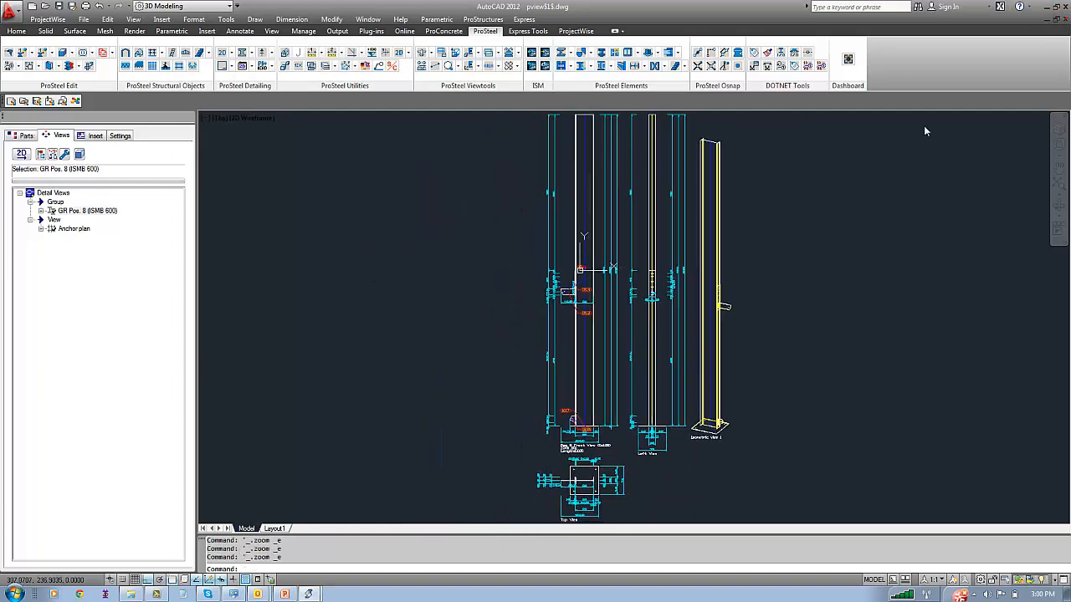
{"action": "left_click", "coordinate": [637, 324]}
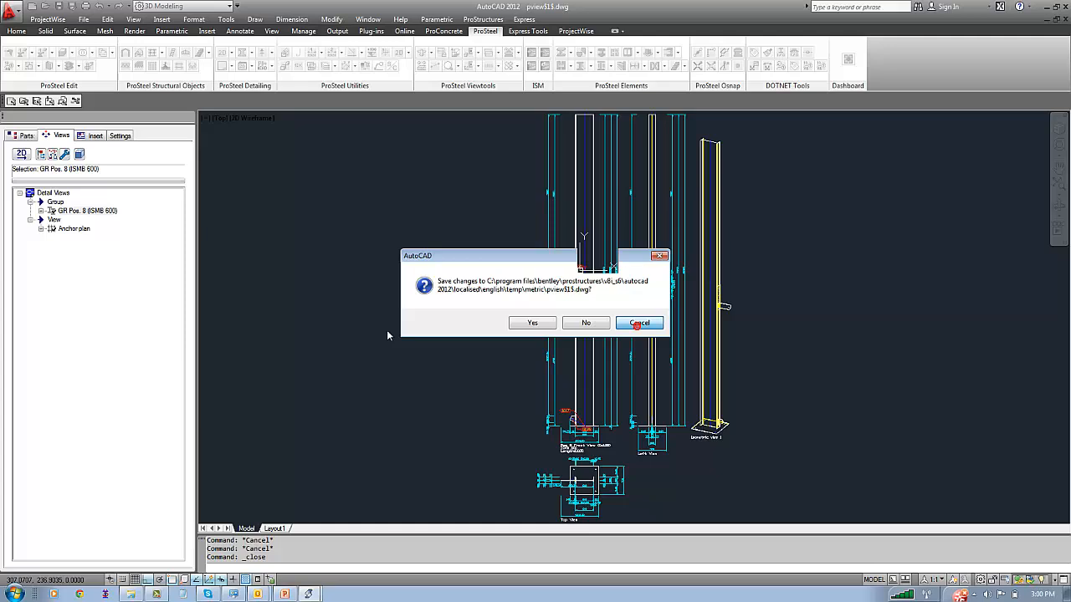
Exclude the top view from the partial views of the TATASTEEL_COL_STL detail style on GR Pos. 8, and close the updated preview
{"action": "left_click", "coordinate": [93, 211]}
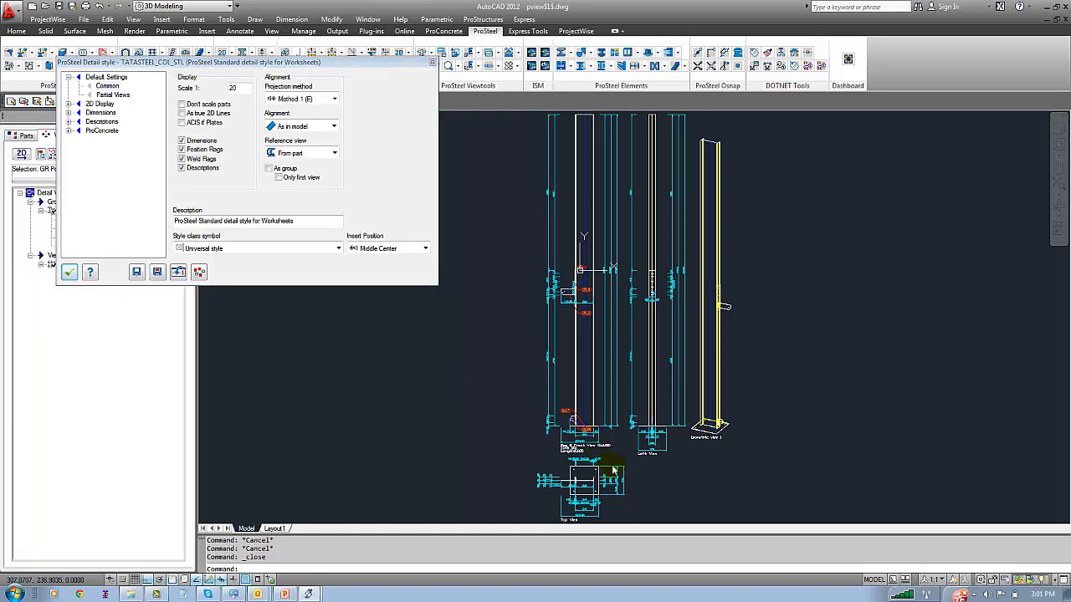
{"action": "left_click", "coordinate": [665, 477]}
{"action": "scroll", "coordinate": [642, 462], "scroll_direction": "up", "scroll_amount": 5}
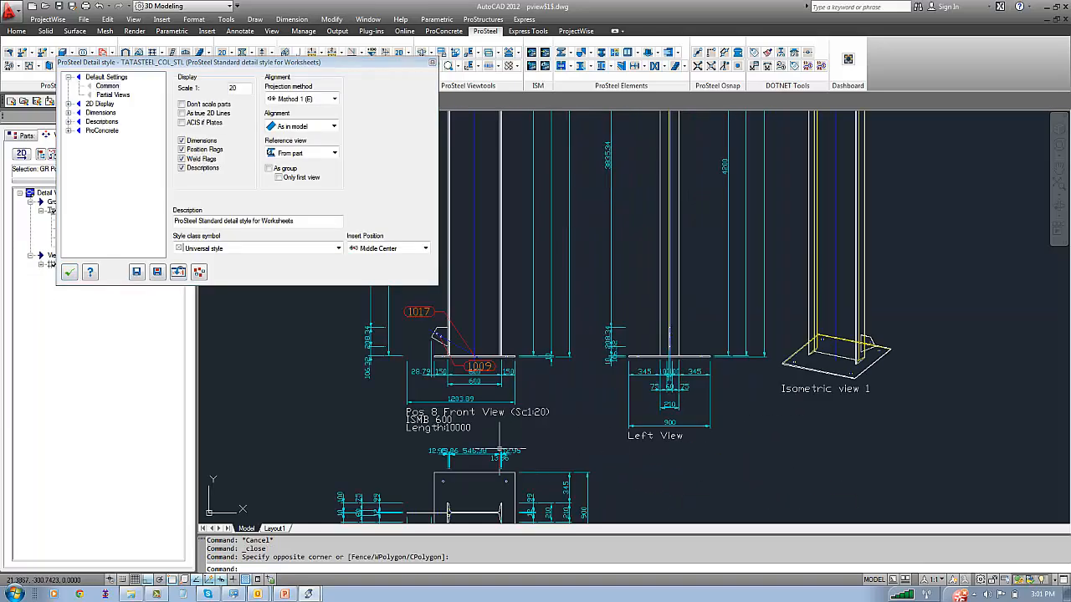
{"action": "mouse_move", "coordinate": [672, 464]}
{"action": "middle_mouse_down"}
{"action": "mouse_move", "coordinate": [650, 223]}
{"action": "mouse_move", "coordinate": [692, 354]}
{"action": "middle_mouse_up"}
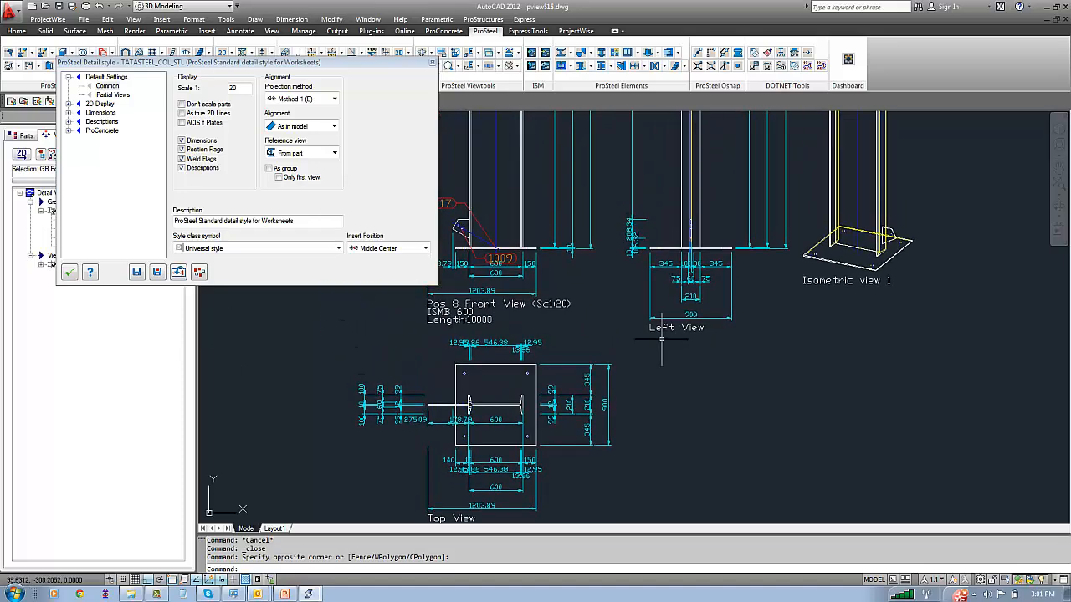
{"action": "left_click", "coordinate": [109, 96]}
{"action": "left_click", "coordinate": [182, 135]}
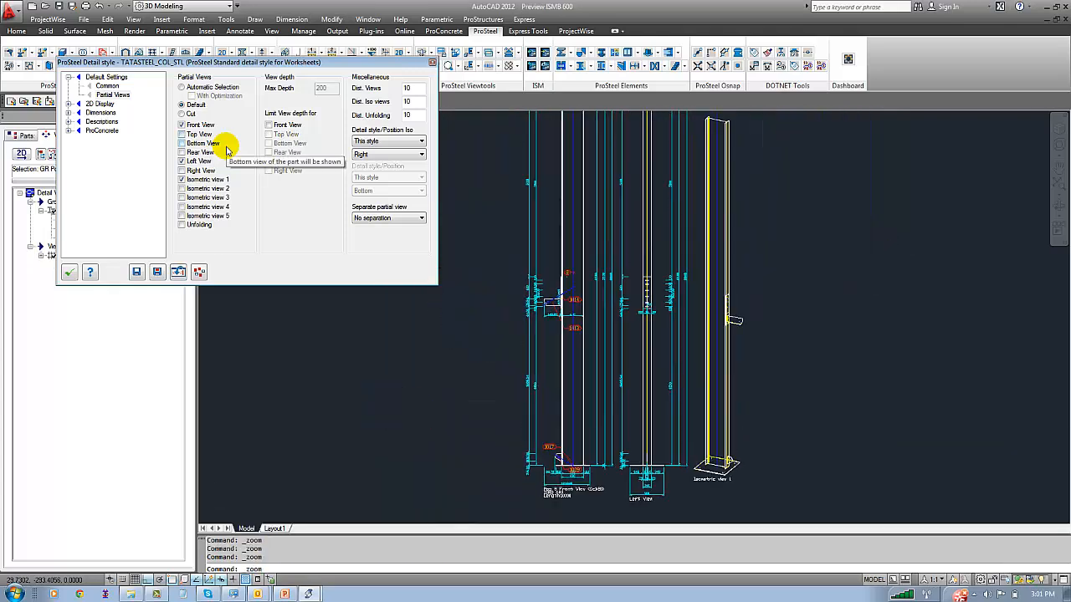
{"action": "left_click", "coordinate": [72, 273]}
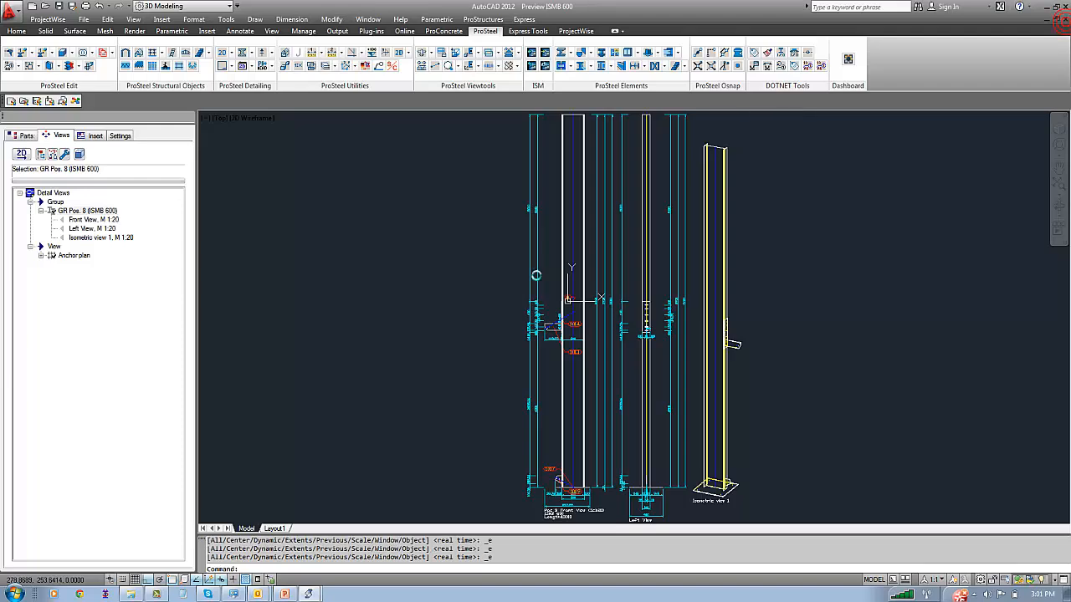
{"action": "left_click", "coordinate": [586, 324]}
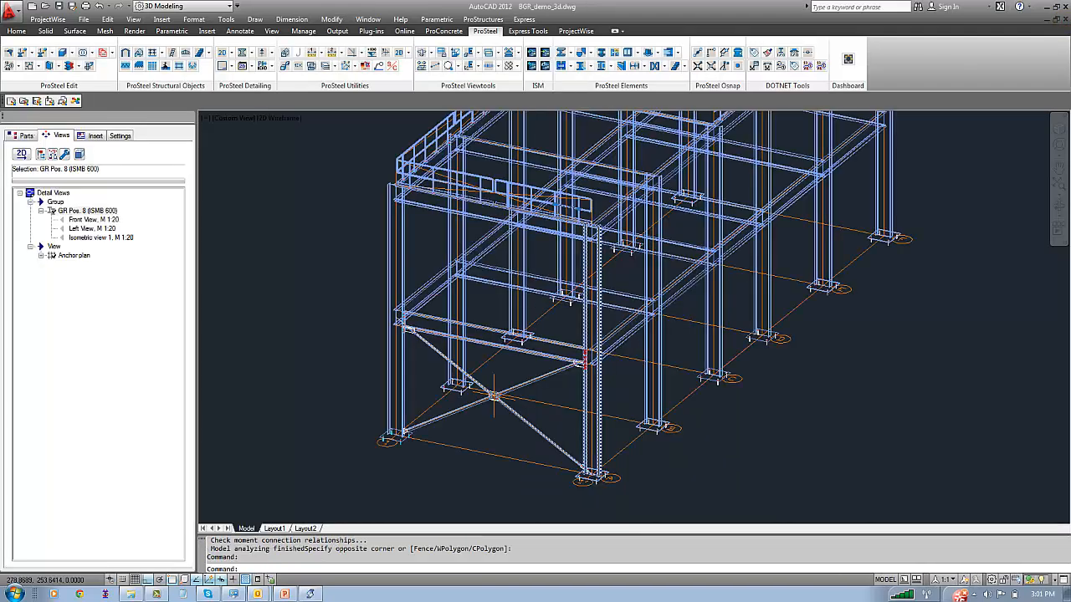
Set the scale of the TATASTEEL_ELV_STL detail style to 1:20 and check the scale of the TATASTEEL_PLN_STL style
{"action": "left_click", "coordinate": [282, 243]}
{"action": "left_click", "coordinate": [260, 215]}
{"action": "left_click", "coordinate": [27, 136]}
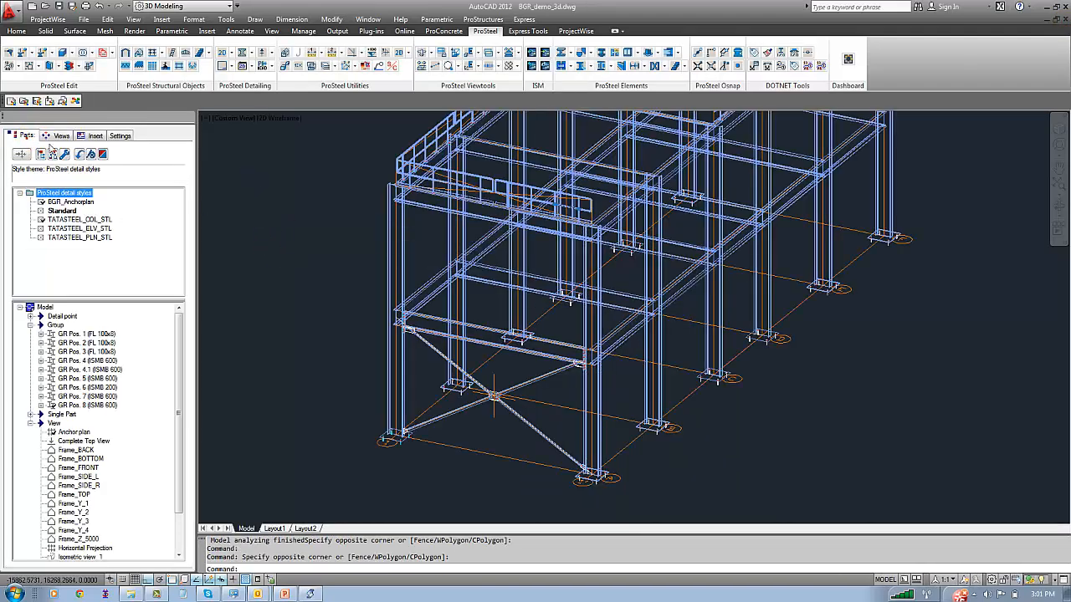
{"action": "left_click", "coordinate": [99, 229]}
{"action": "double_click", "coordinate": [99, 229]}
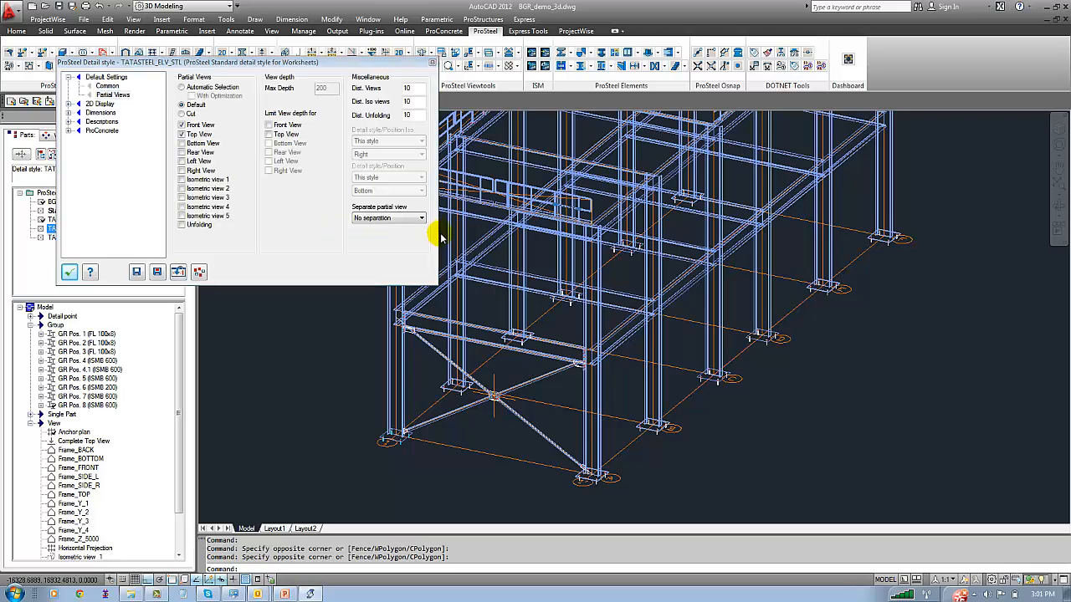
{"action": "left_click", "coordinate": [107, 85]}
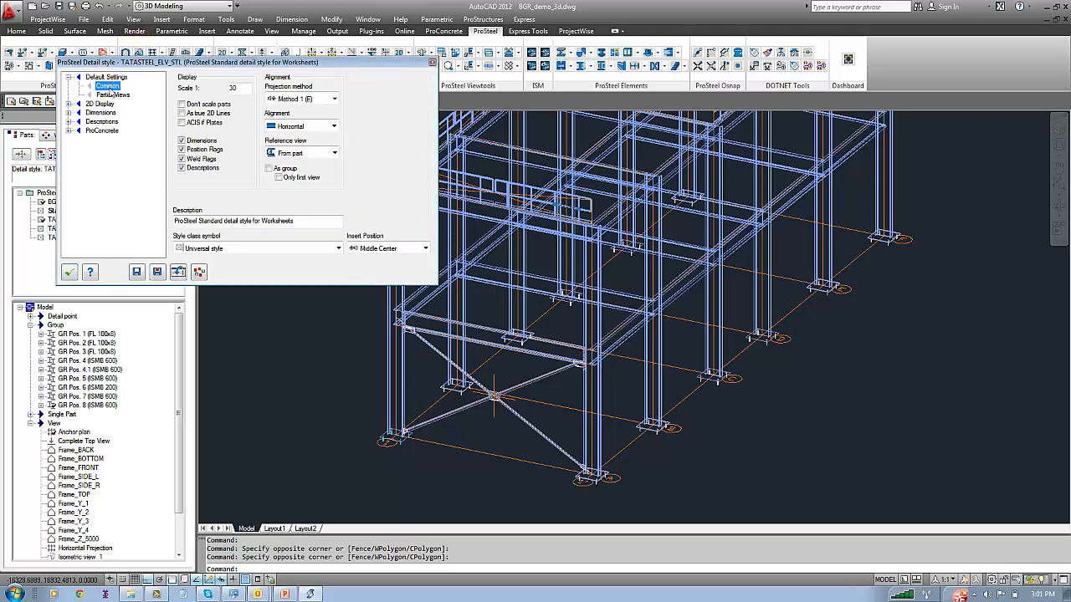
{"action": "double_click", "coordinate": [232, 88]}
{"action": "type", "text": "2"}
{"action": "left_click", "coordinate": [68, 272]}
{"action": "left_click", "coordinate": [82, 238]}
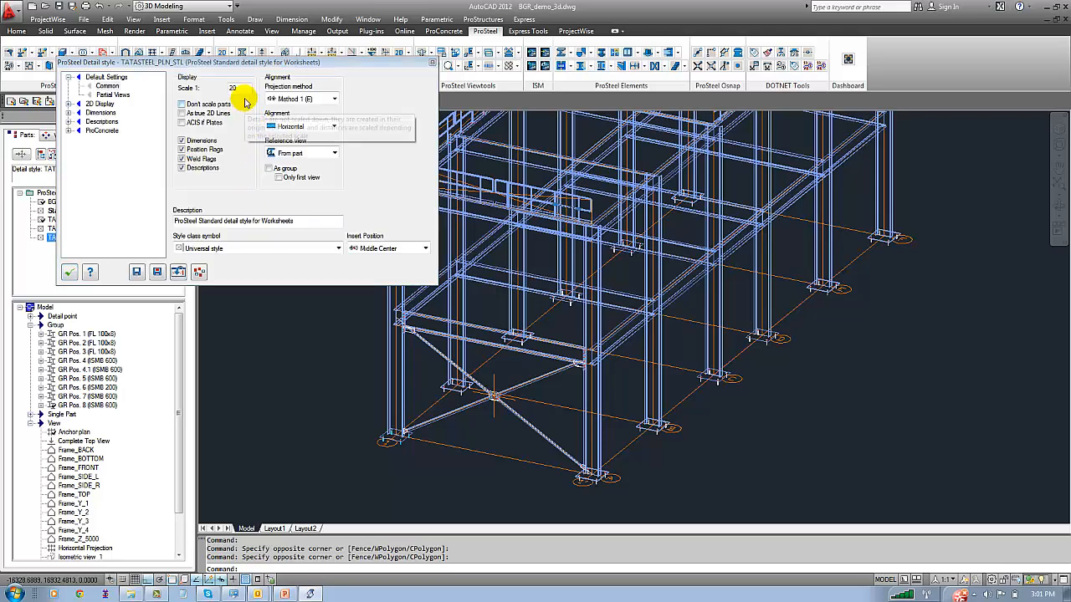
{"action": "left_click", "coordinate": [70, 273]}
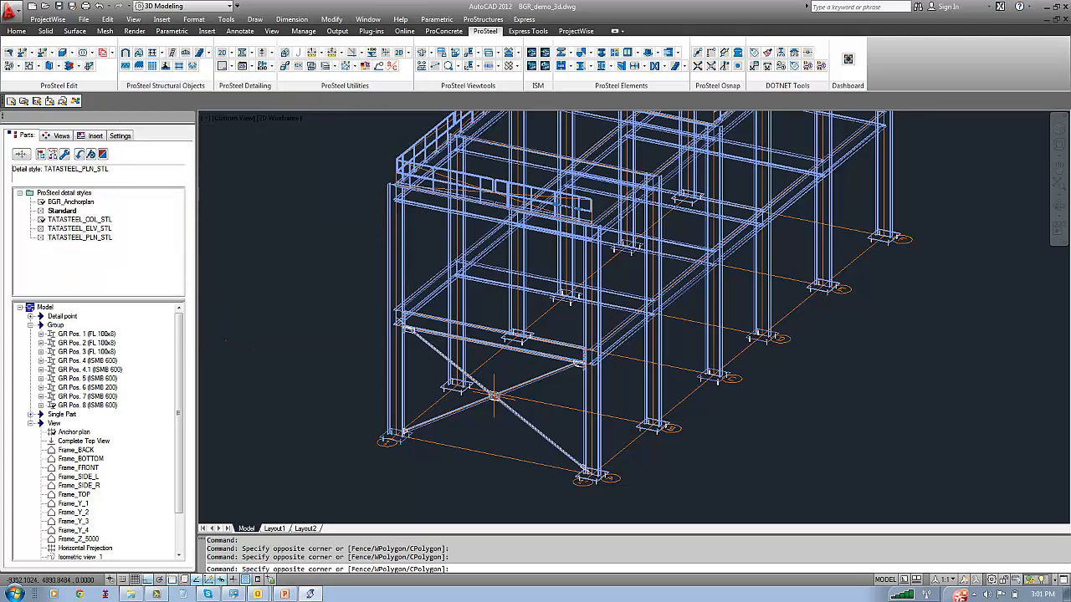
Link the TATASTEEL_ELV_STL detail style to the views Frame_FRONT, Frame_SIDE_L, Frame_SIDE_R and Frame_TOP
{"action": "scroll", "coordinate": [94, 438], "scroll_direction": "down", "scroll_amount": 1}
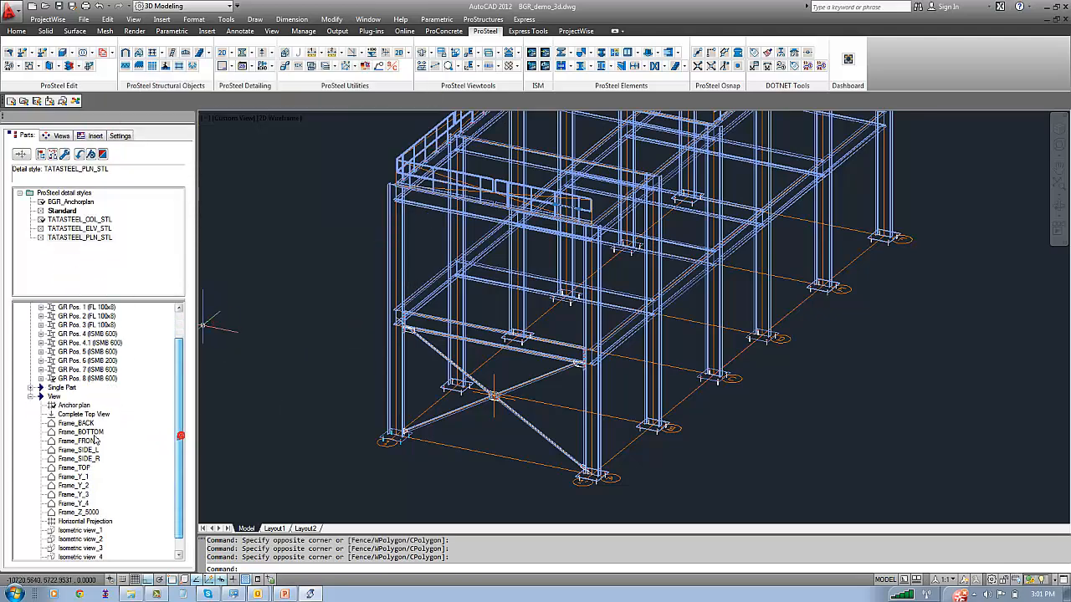
{"action": "left_click", "coordinate": [76, 425]}
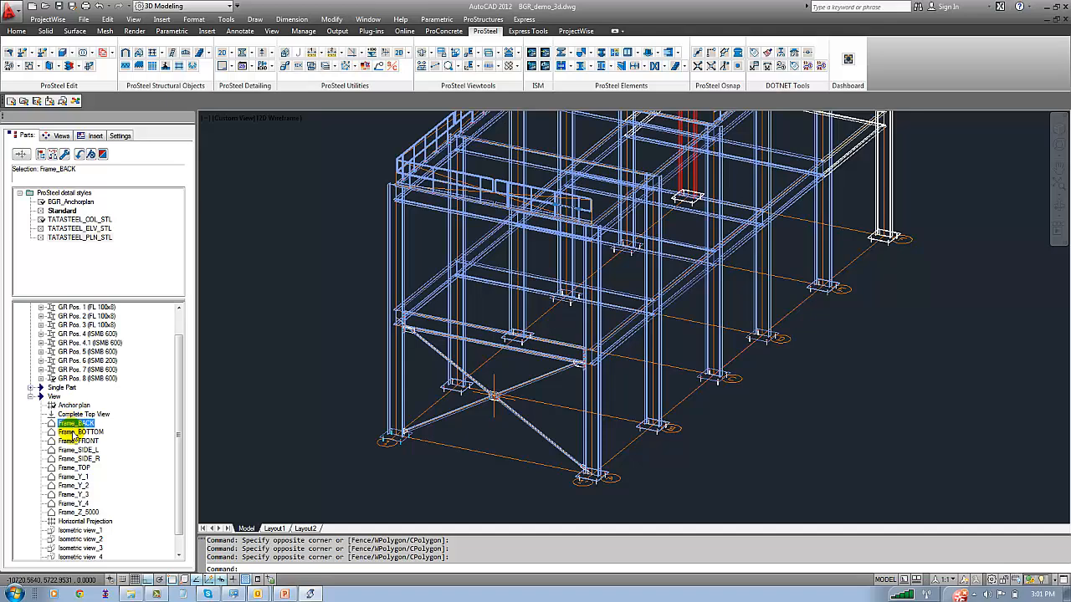
{"action": "left_click", "coordinate": [77, 441]}
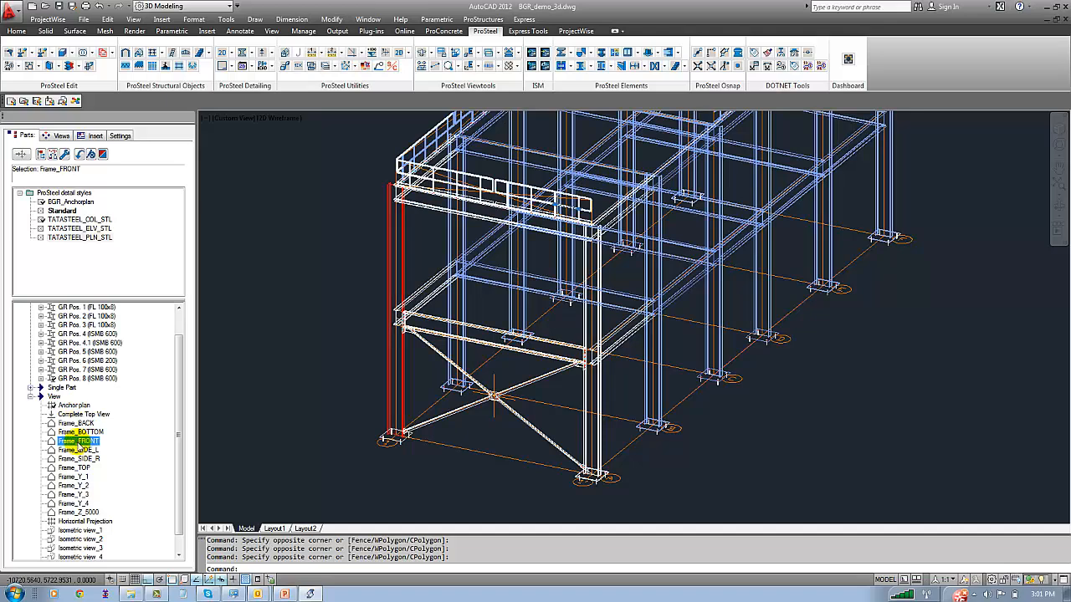
{"action": "left_click", "coordinate": [78, 450], "text": "ctrl"}
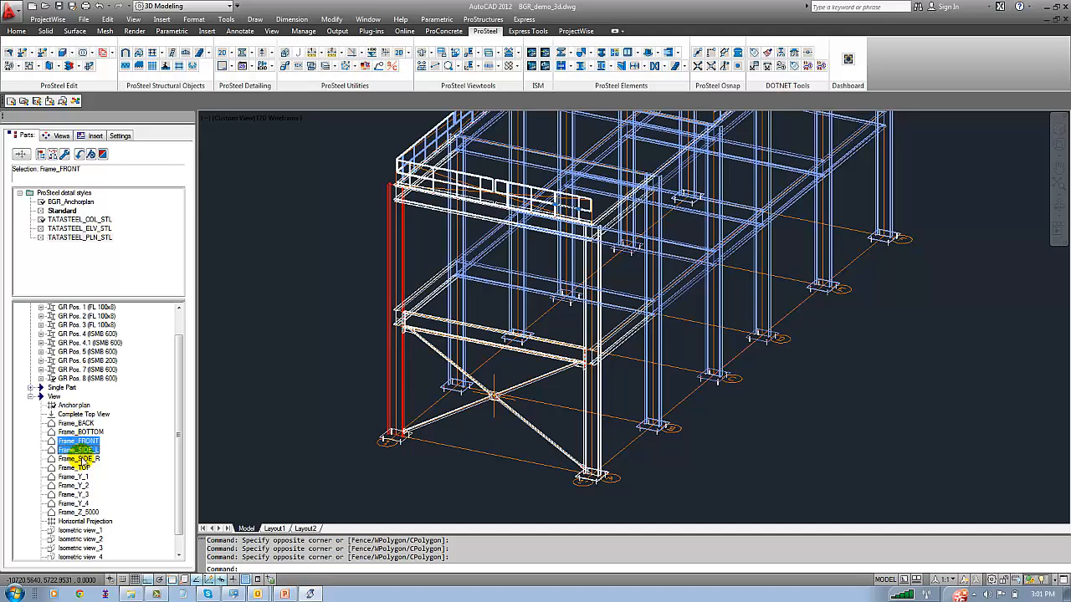
{"action": "left_click", "coordinate": [76, 469], "text": "shift"}
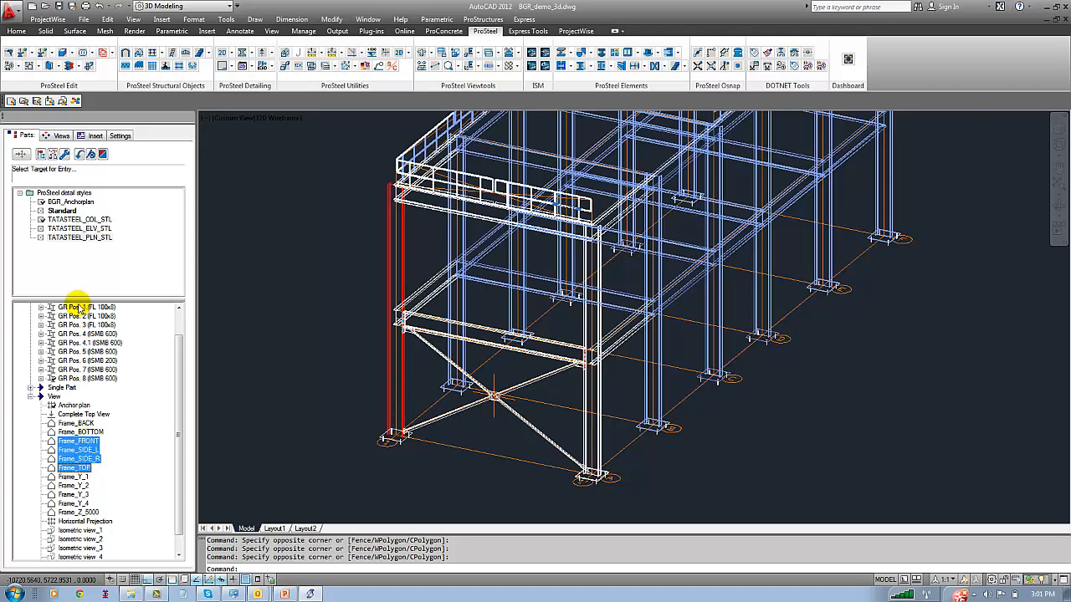
{"action": "left_click", "coordinate": [74, 231]}
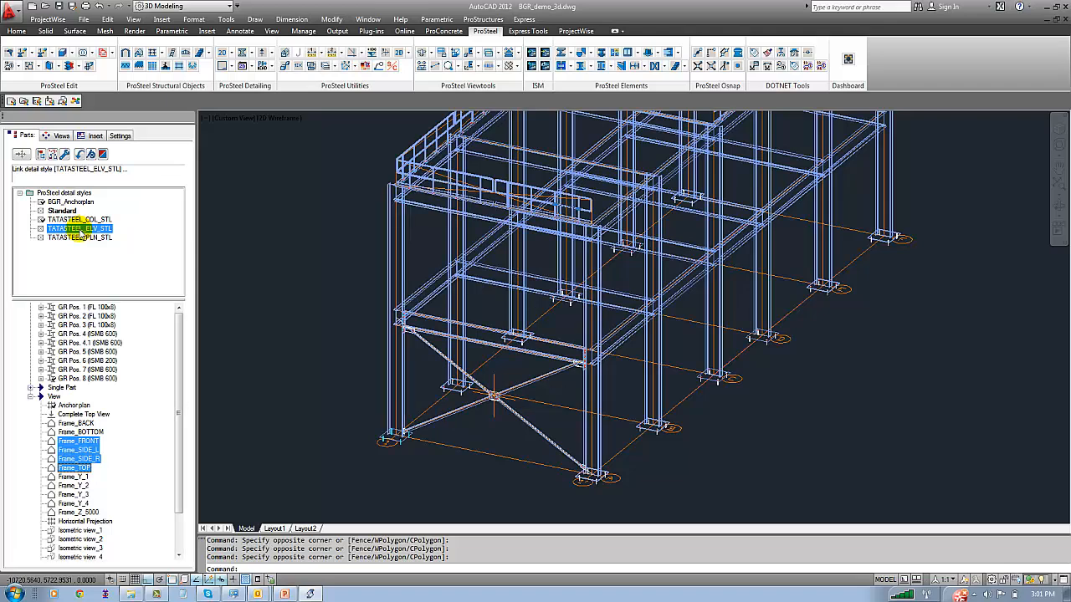
Link the TATASTEEL_PLN_STL detail style to the Frame_Z_5000 view
{"action": "left_click_drag", "start_coordinate": [178, 460], "coordinate": [178, 522]}
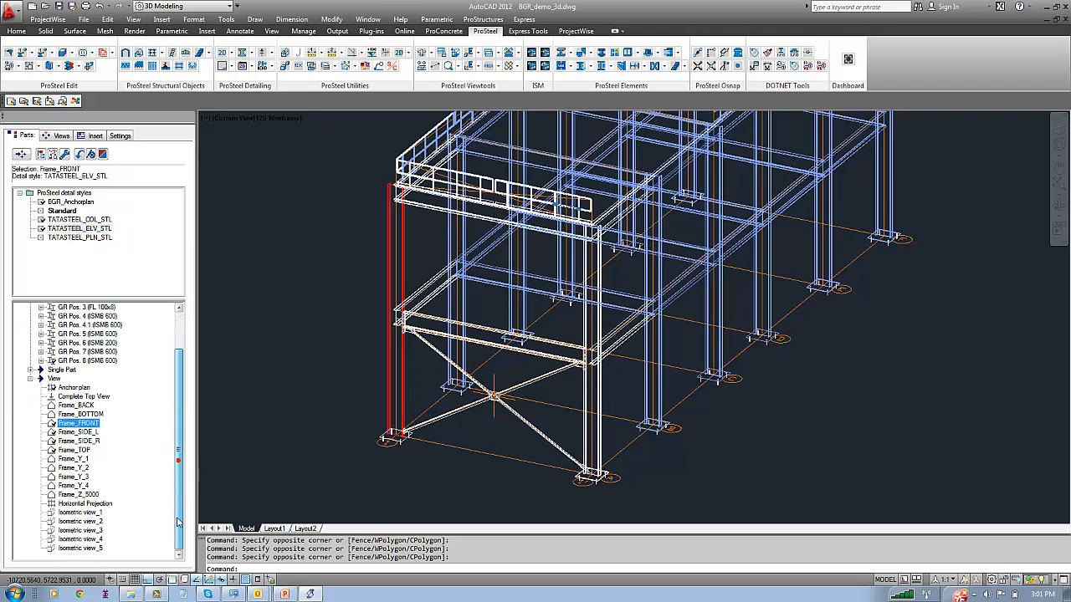
{"action": "left_click", "coordinate": [77, 494]}
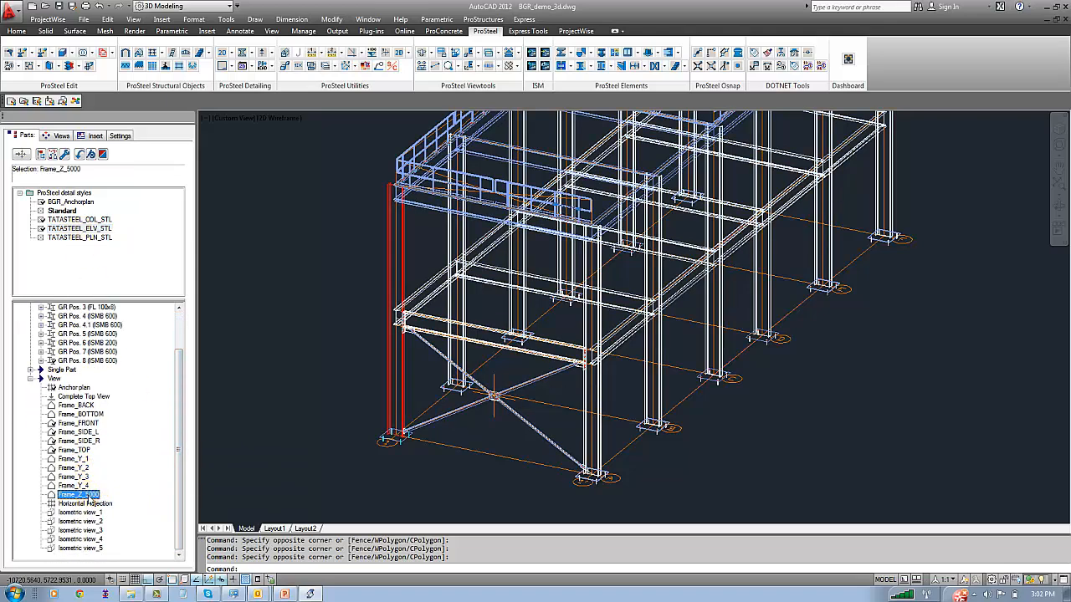
{"action": "left_click_drag", "start_coordinate": [83, 495], "coordinate": [87, 237]}
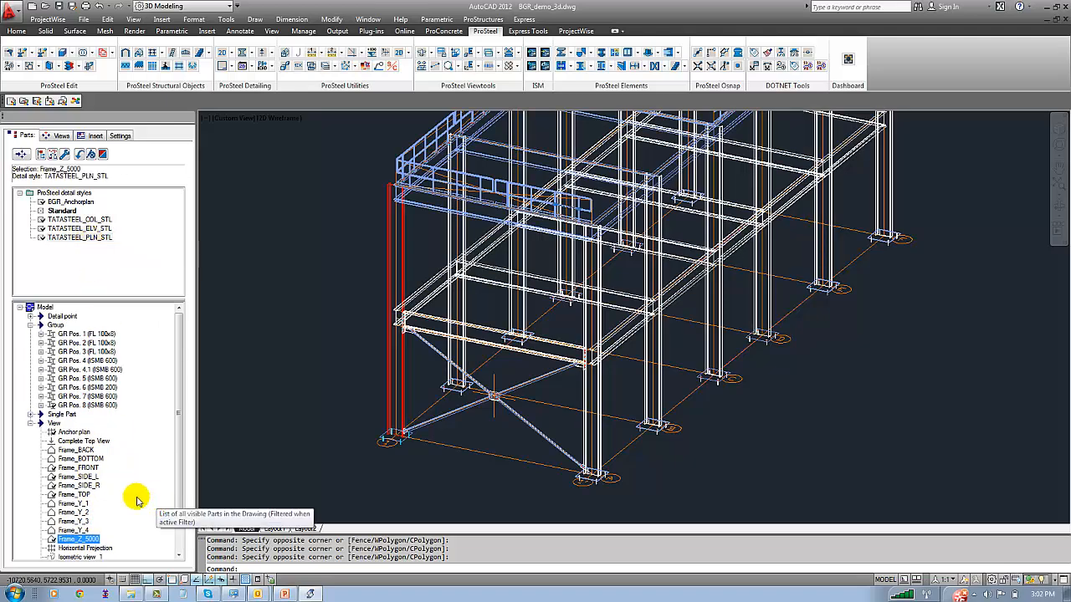
Identify the top plan view of the structure and link the TATASTEEL_PLN_STL detail style to Frame_TOP
{"action": "left_click", "coordinate": [90, 442]}
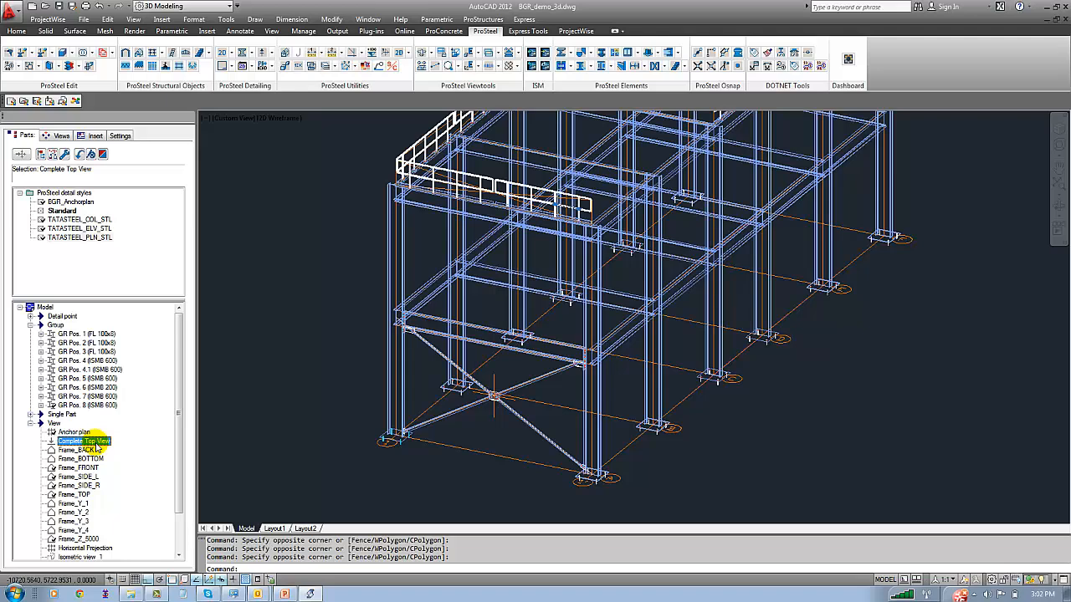
{"action": "left_click", "coordinate": [84, 494]}
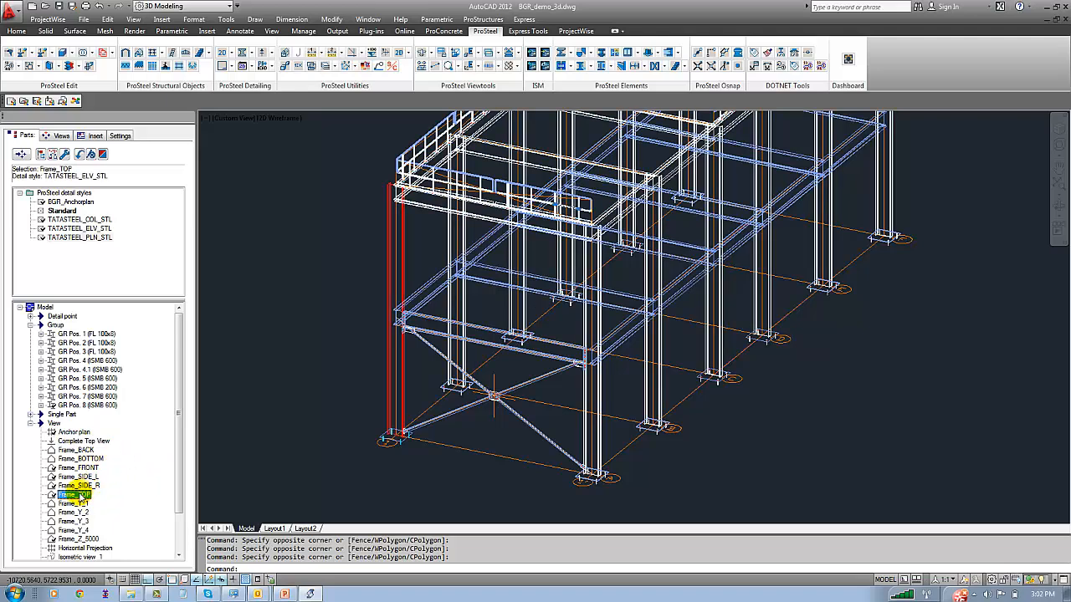
{"action": "left_click", "coordinate": [80, 238]}
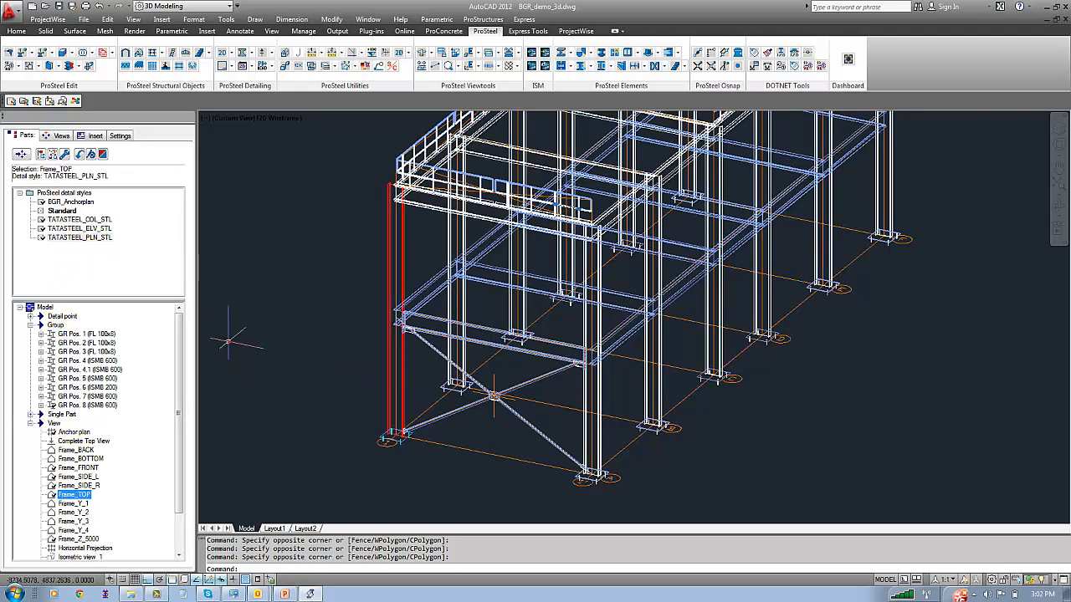
Start detailing all prepared detail views together, covering the column group, the anchor plan and the frame views
{"action": "left_click", "coordinate": [60, 135]}
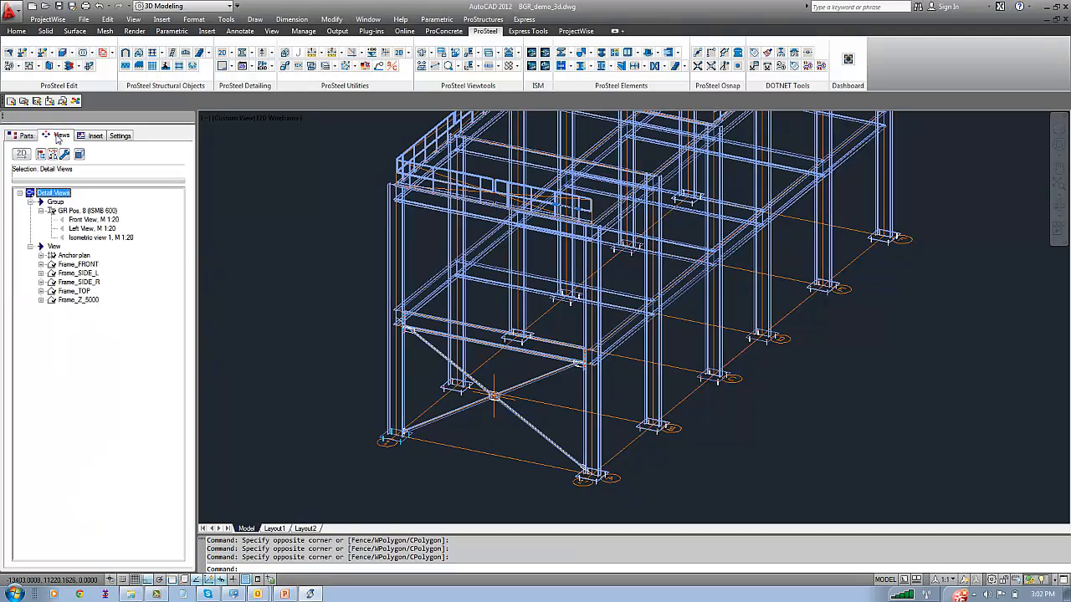
{"action": "right_click", "coordinate": [51, 193]}
{"action": "left_click", "coordinate": [74, 199]}
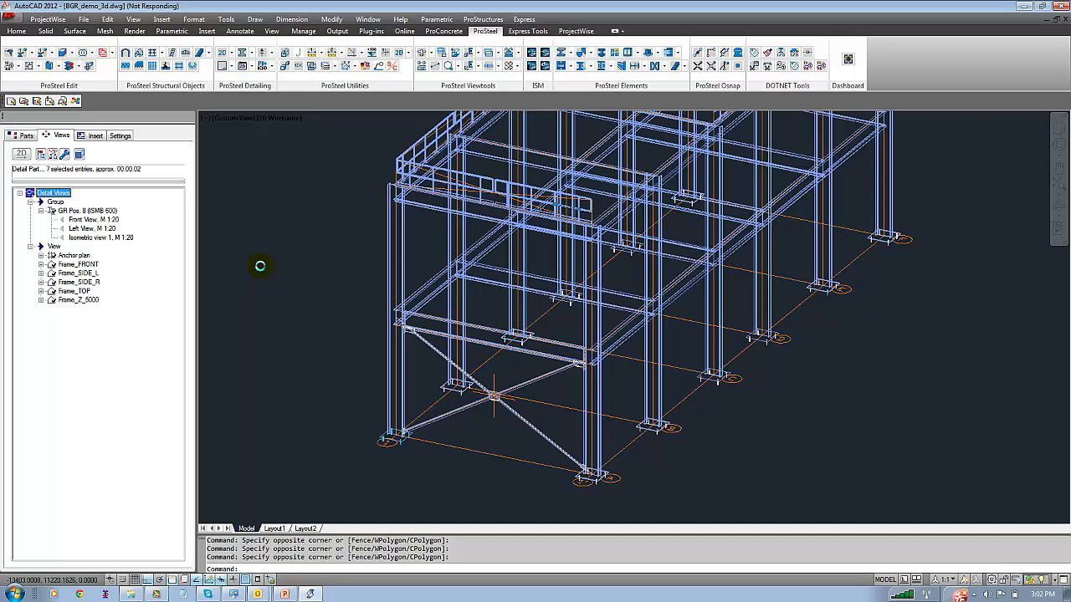
{"action": "left_click", "coordinate": [157, 593]}
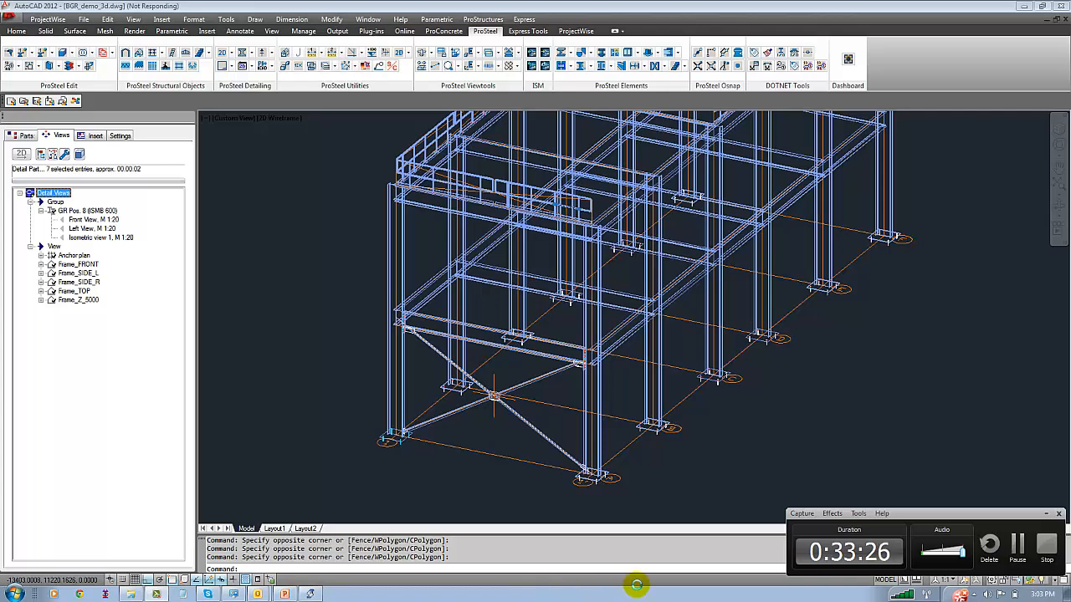
{"action": "left_click", "coordinate": [1016, 553]}
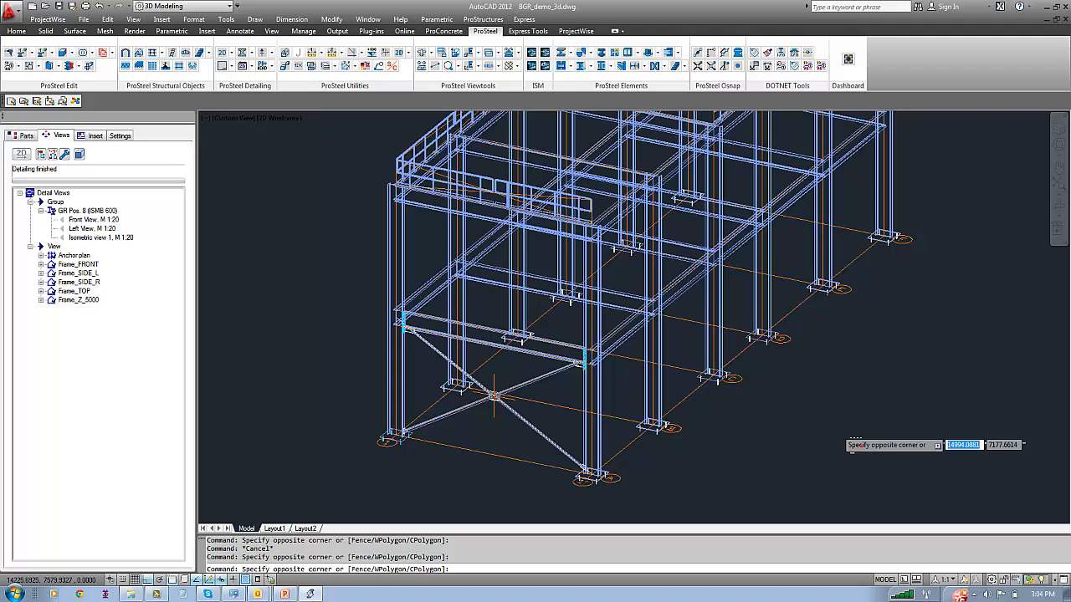
{"action": "left_click", "coordinate": [853, 441]}
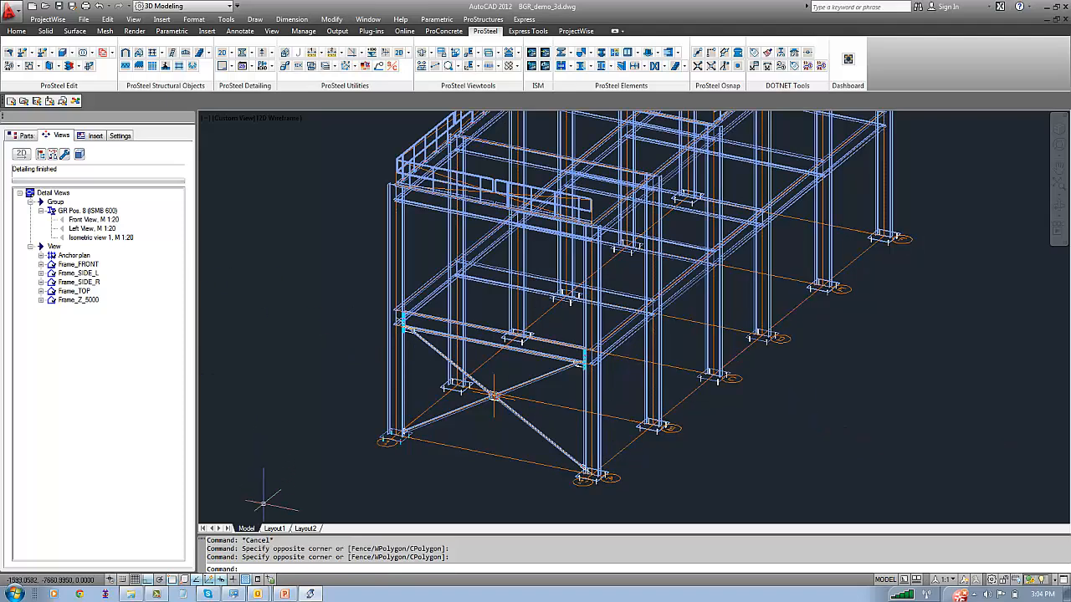
Load the A0 Quer drawing template at scale 1 into the paper space of Layout1
{"action": "left_click", "coordinate": [274, 529]}
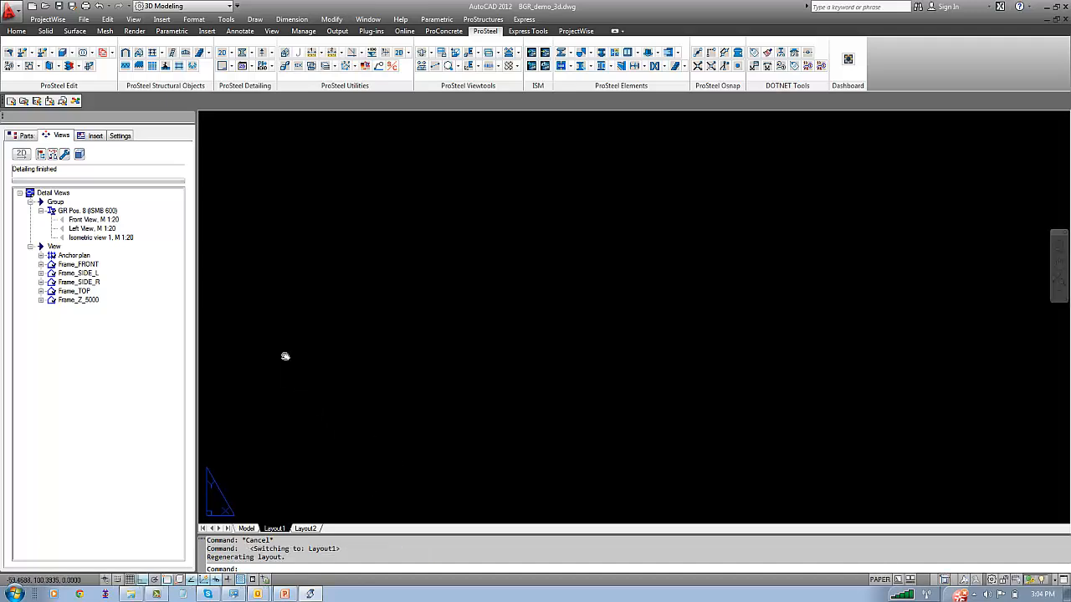
{"action": "type", "text": "z"}
{"action": "key", "text": "Return"}
{"action": "type", "text": "e"}
{"action": "key", "text": "Return"}
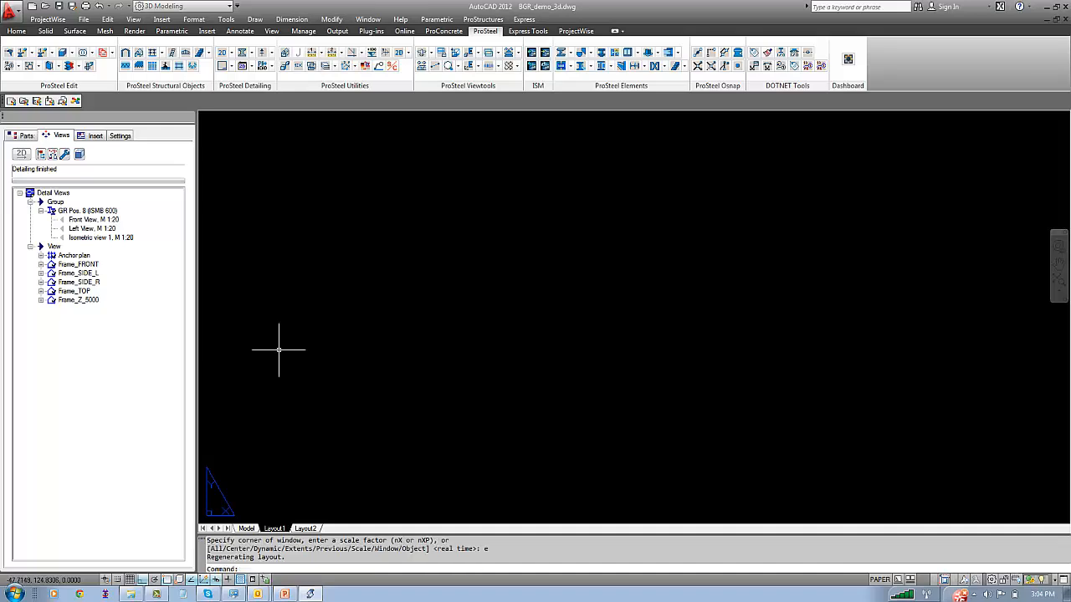
{"action": "left_click", "coordinate": [483, 18]}
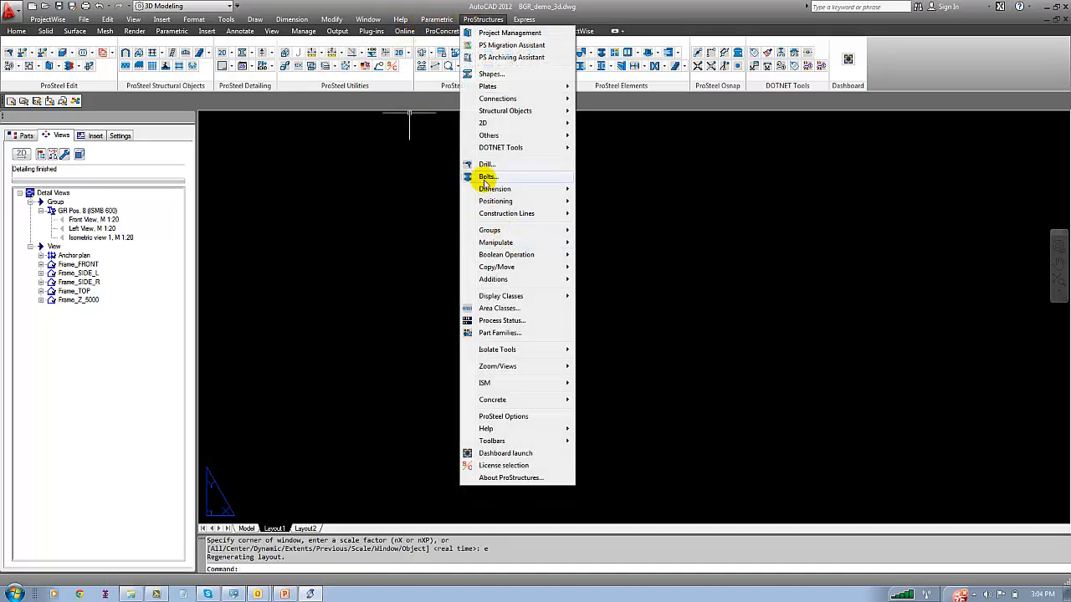
{"action": "mouse_move", "coordinate": [492, 123]}
{"action": "left_click", "coordinate": [607, 187]}
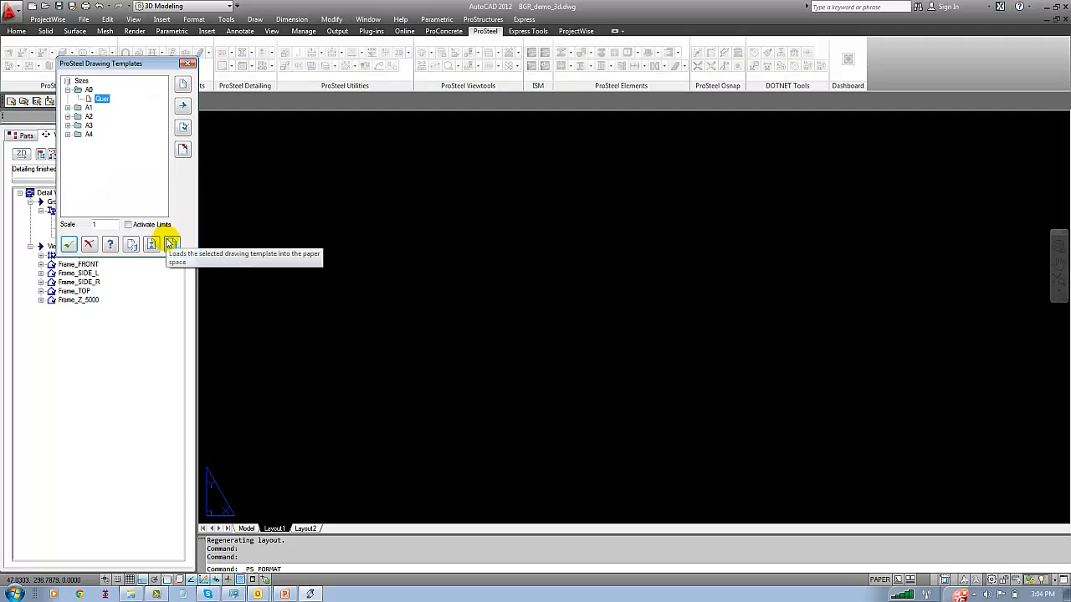
{"action": "left_click", "coordinate": [152, 243]}
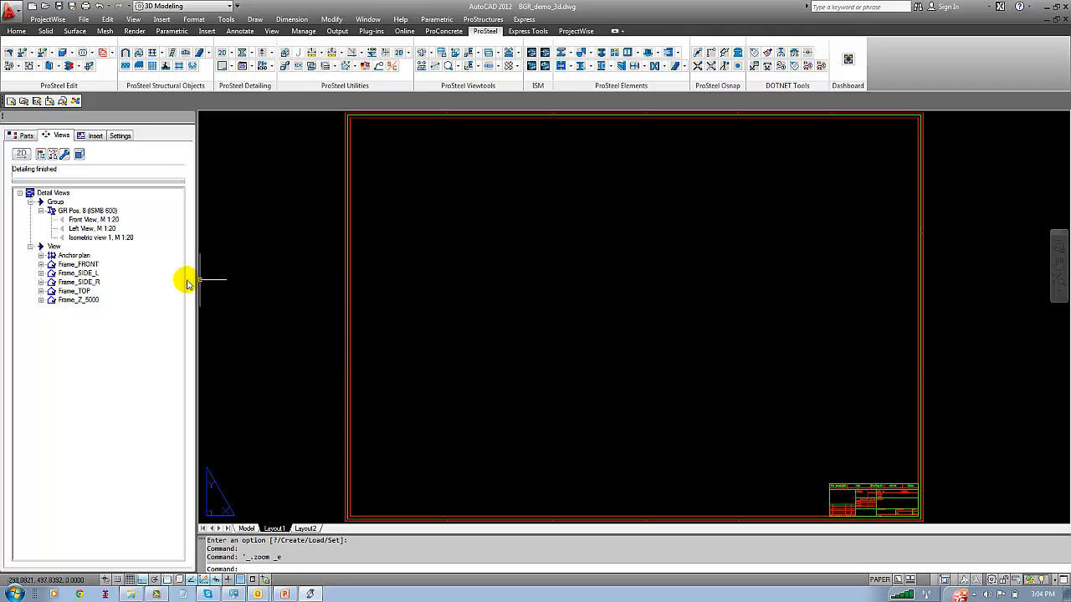
Insert the Anchor plan detail block from BGR_demo_3d onto the A0 sheet and check how it fits the frame
{"action": "left_click", "coordinate": [96, 137]}
{"action": "left_click", "coordinate": [58, 202]}
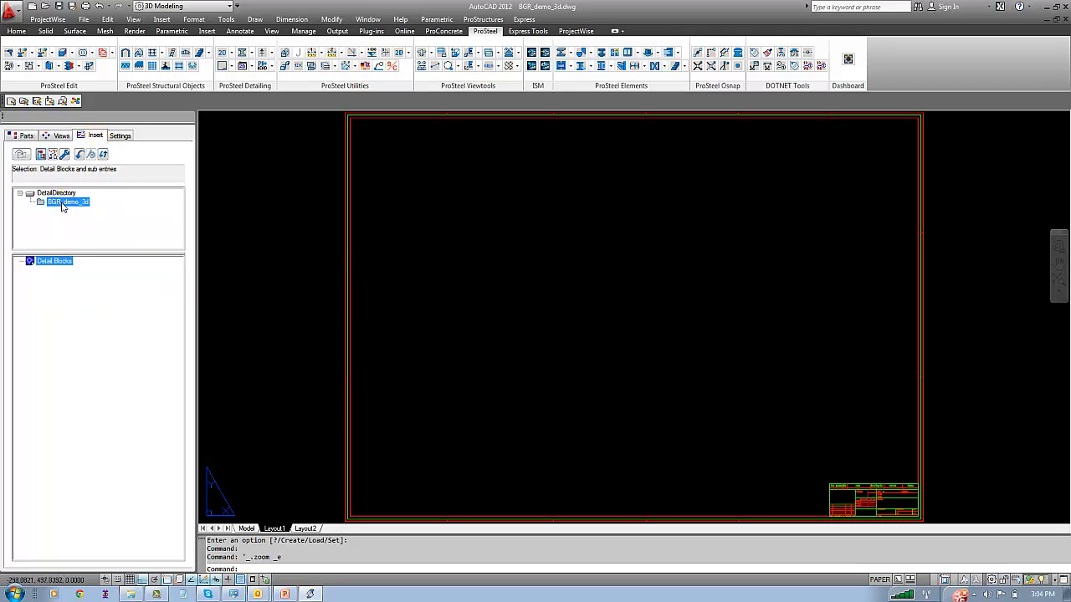
{"action": "left_click", "coordinate": [30, 279]}
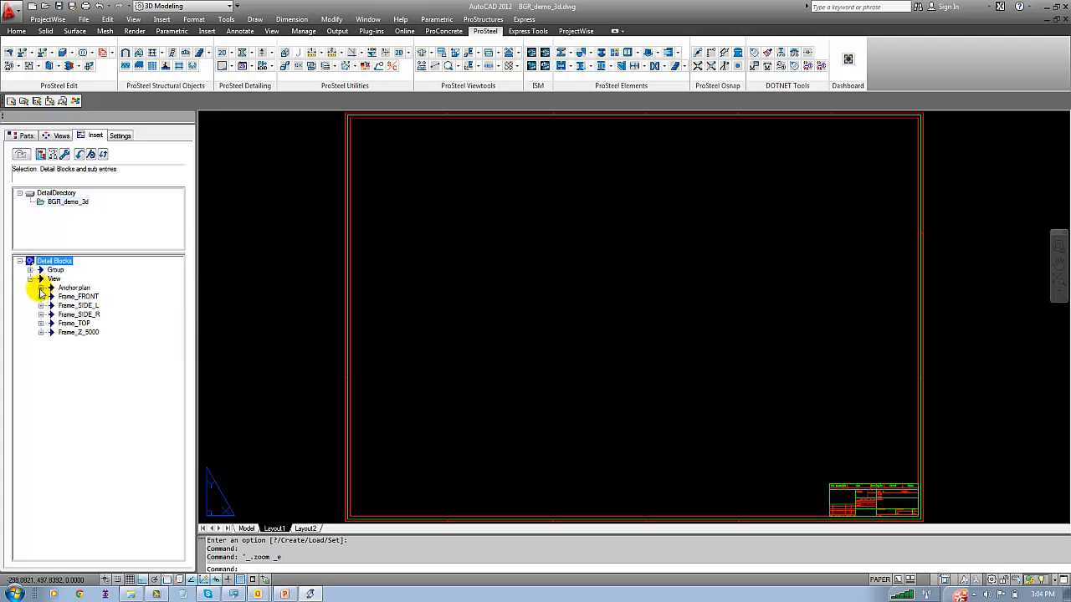
{"action": "left_click", "coordinate": [41, 288]}
{"action": "right_click", "coordinate": [92, 297]}
{"action": "left_click", "coordinate": [92, 299]}
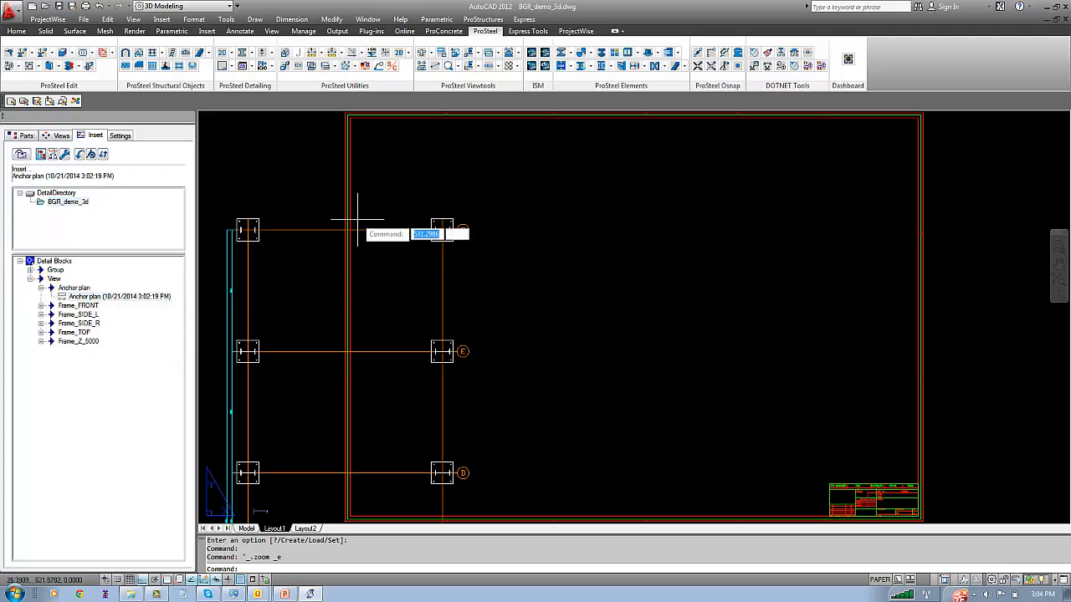
{"action": "left_click", "coordinate": [456, 206]}
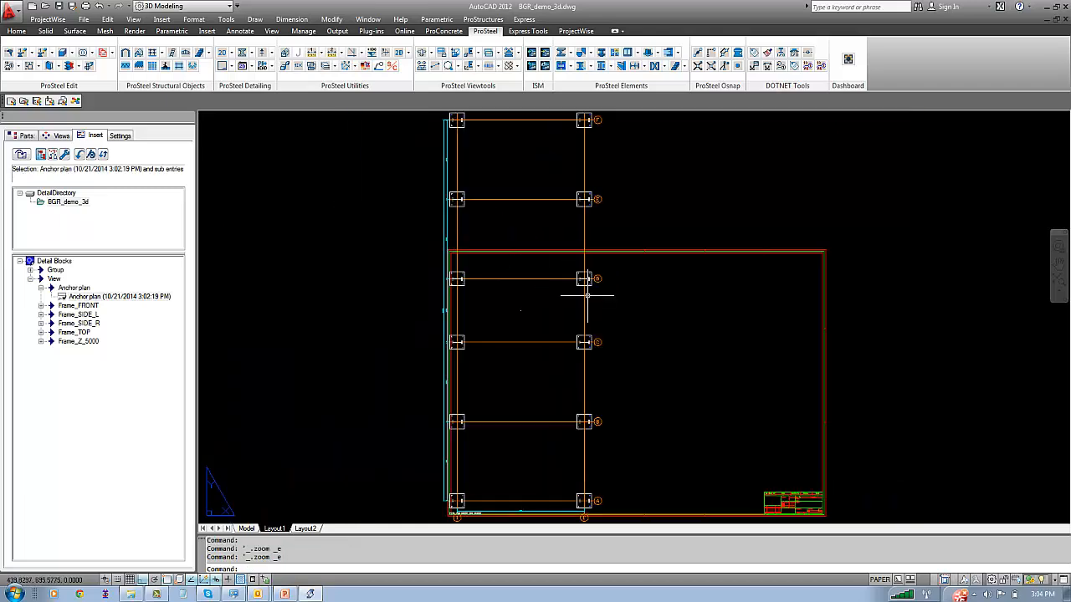
{"action": "scroll", "coordinate": [587, 295], "scroll_direction": "down", "scroll_amount": 2}
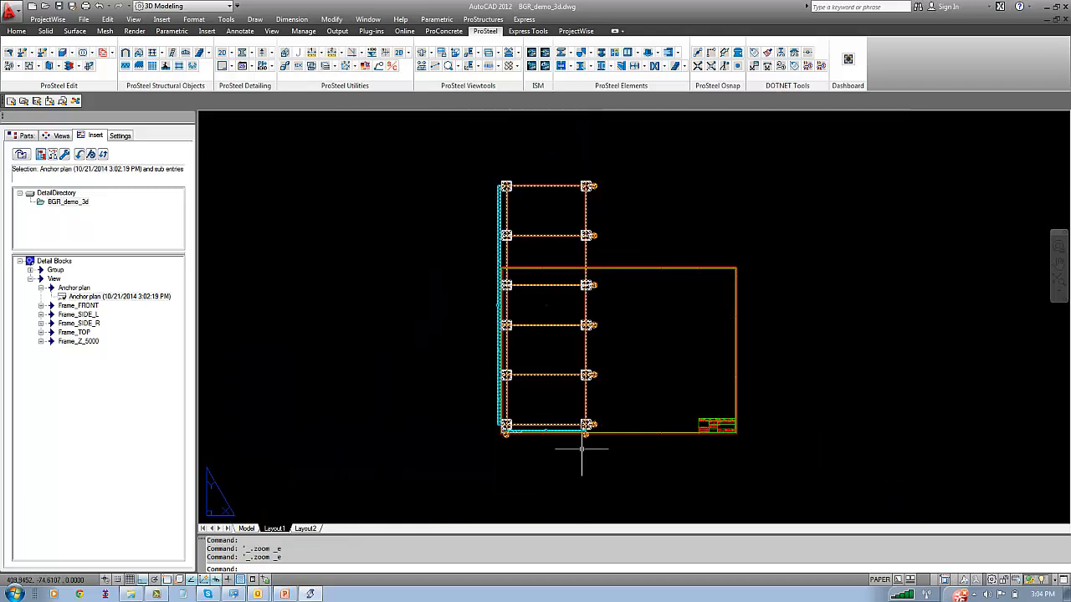
{"action": "scroll", "coordinate": [507, 425], "scroll_direction": "up", "scroll_amount": 9}
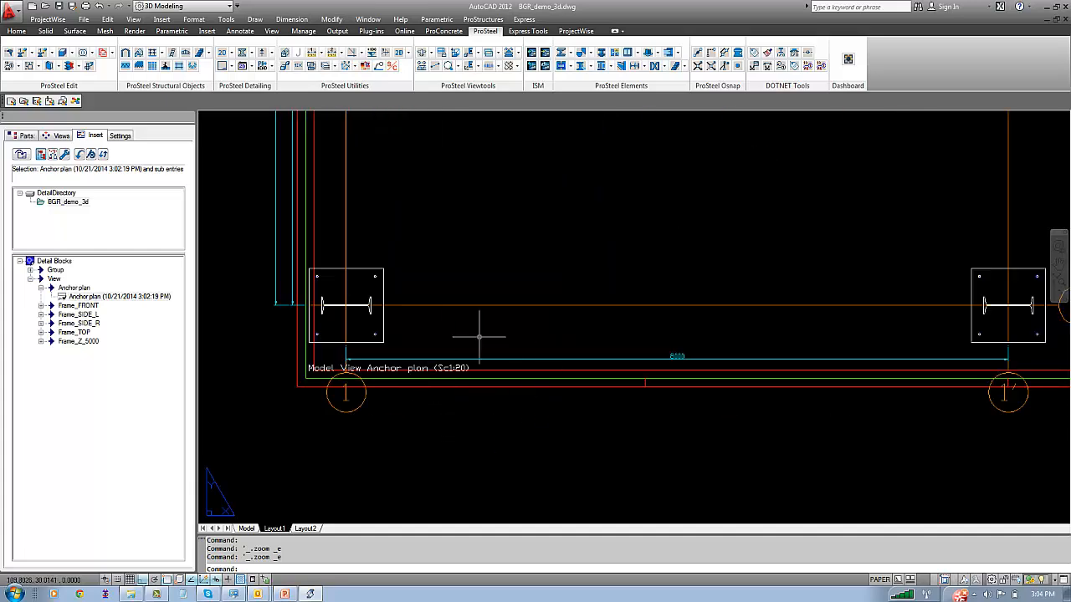
{"action": "middle_click", "coordinate": [495, 289]}
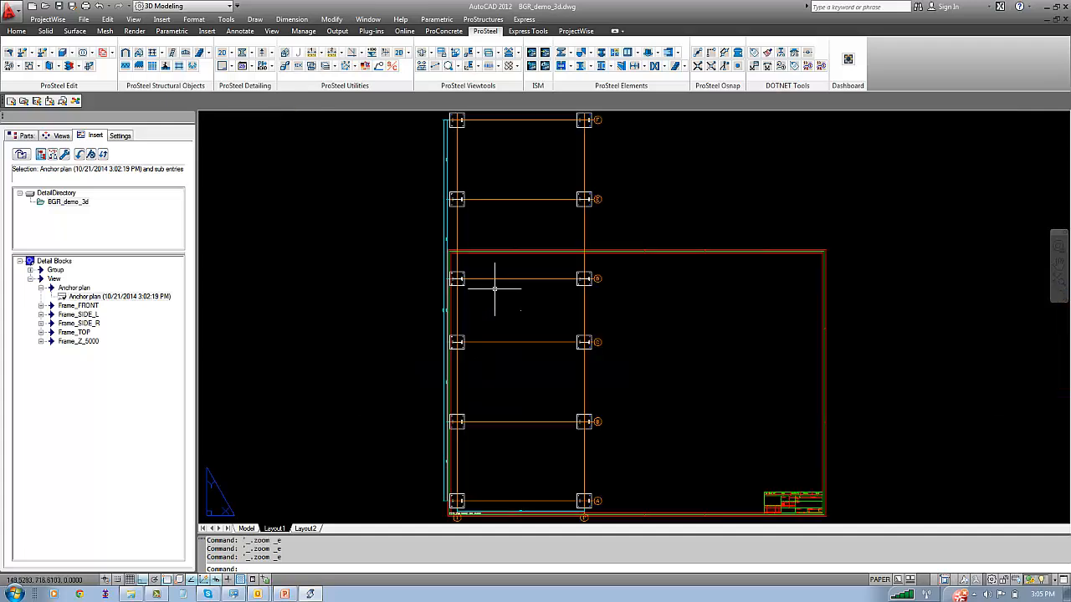
Erase the inserted 1:20 anchor plan from the sheet
{"action": "left_click", "coordinate": [631, 345]}
{"action": "left_click", "coordinate": [583, 314]}
{"action": "key", "text": "Delete"}
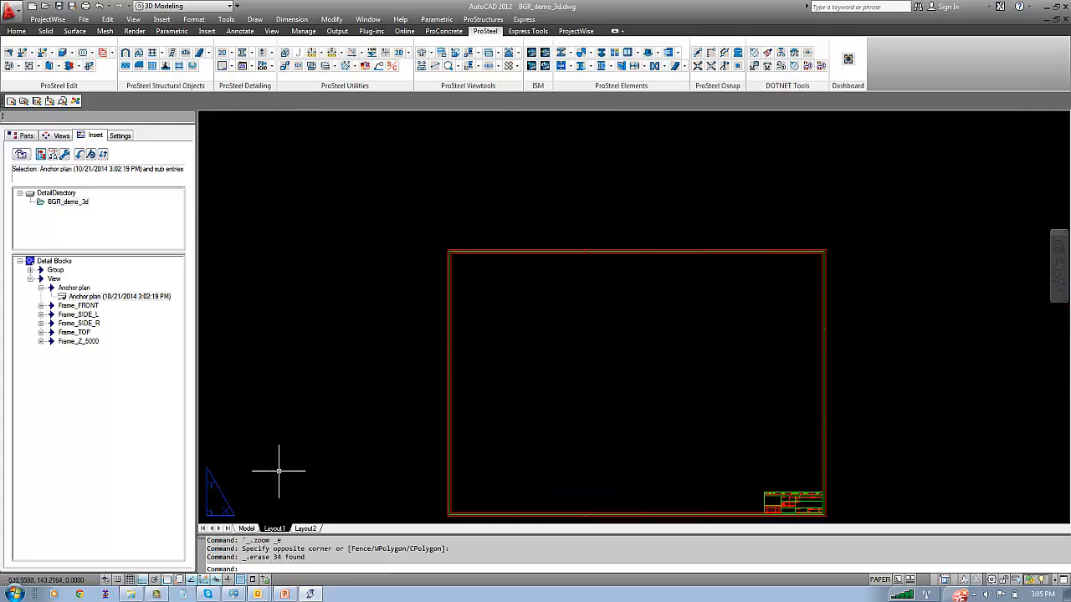
Set the scale of the anchor plan's BGR_Anchorplan detail style to 1:30 in the model and save the style
{"action": "left_click", "coordinate": [247, 528]}
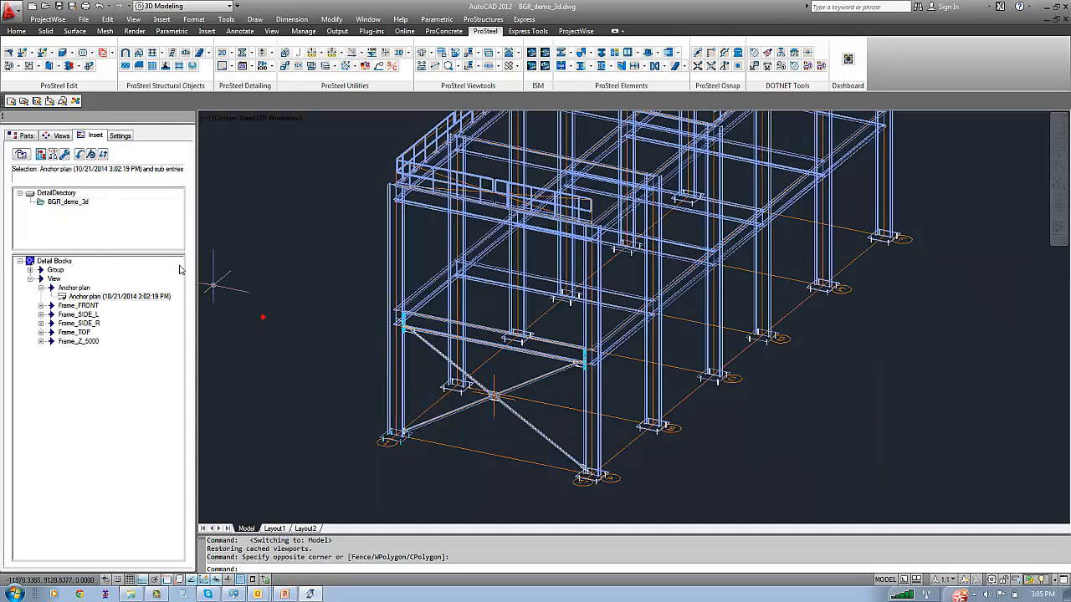
{"action": "left_click", "coordinate": [61, 135]}
{"action": "left_click", "coordinate": [84, 210]}
{"action": "left_click", "coordinate": [72, 255]}
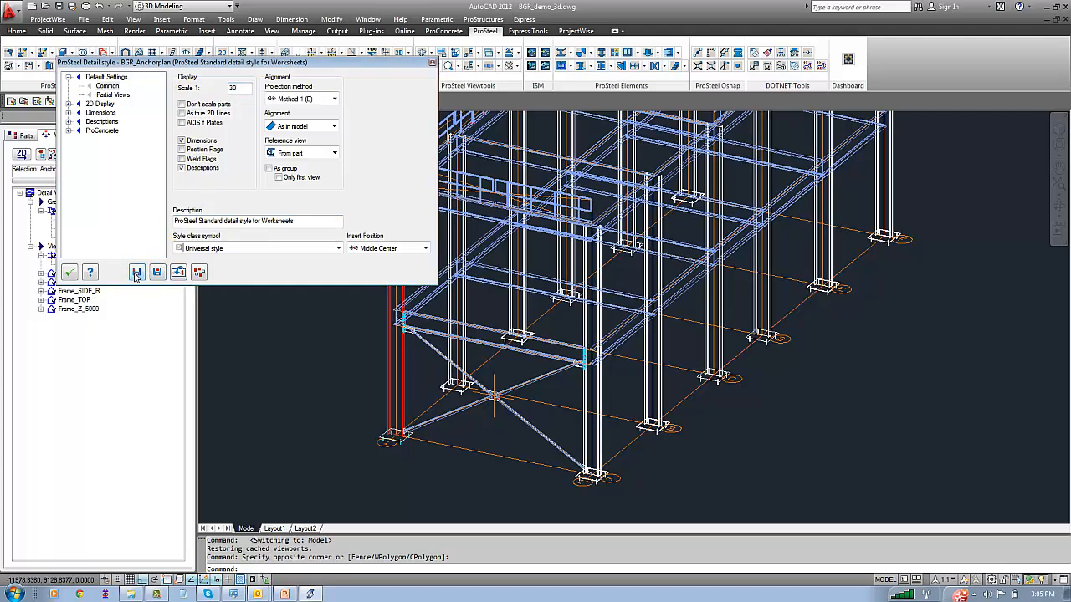
{"action": "left_click", "coordinate": [70, 273]}
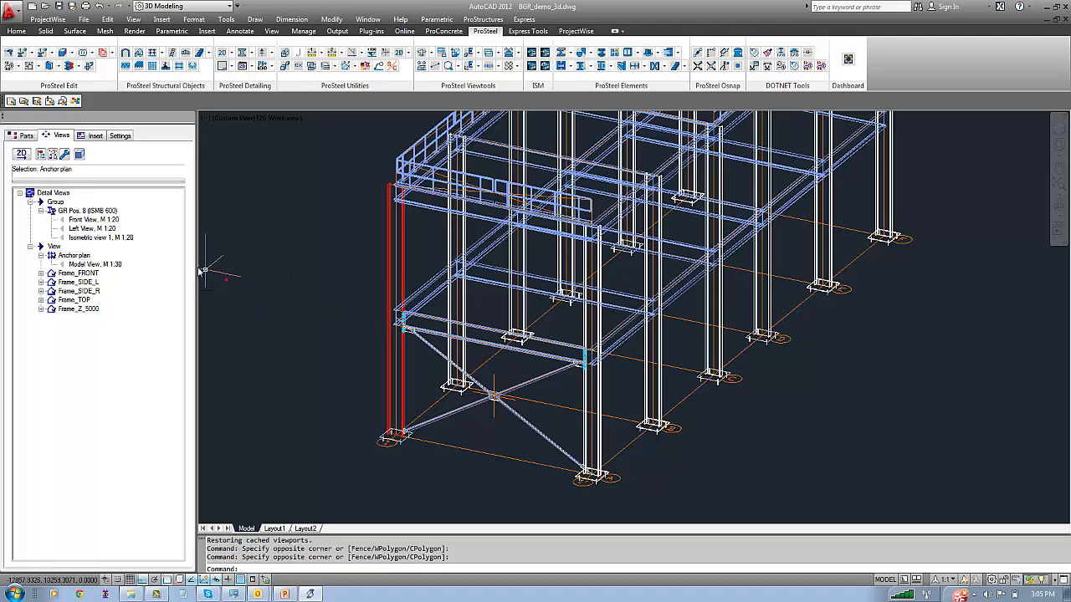
Create the 2D detail of the Anchor plan view again with the 1:30 style
{"action": "right_click", "coordinate": [61, 256]}
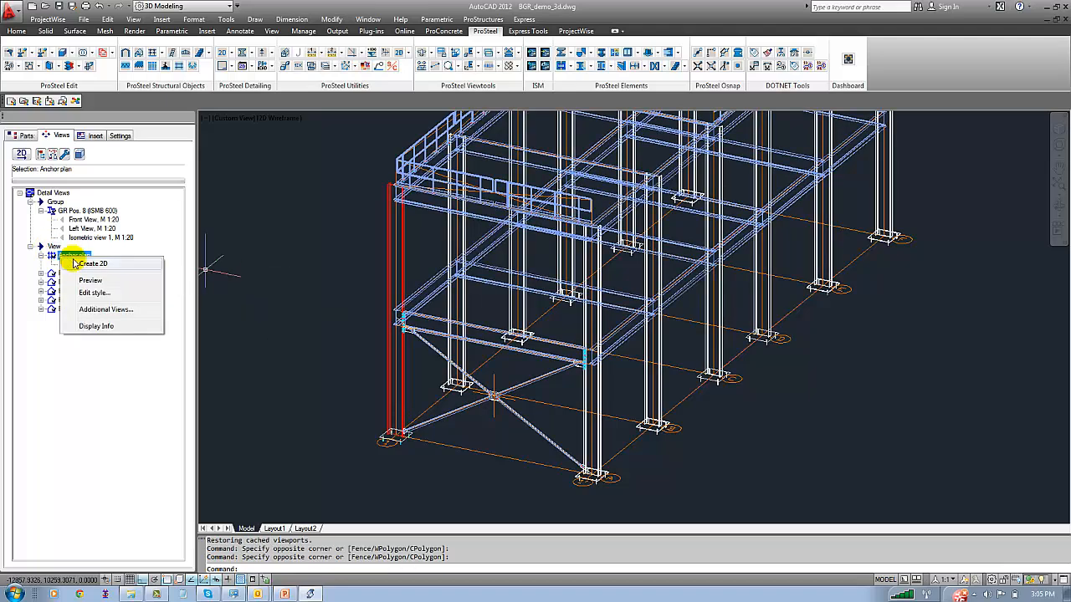
{"action": "left_click", "coordinate": [92, 264]}
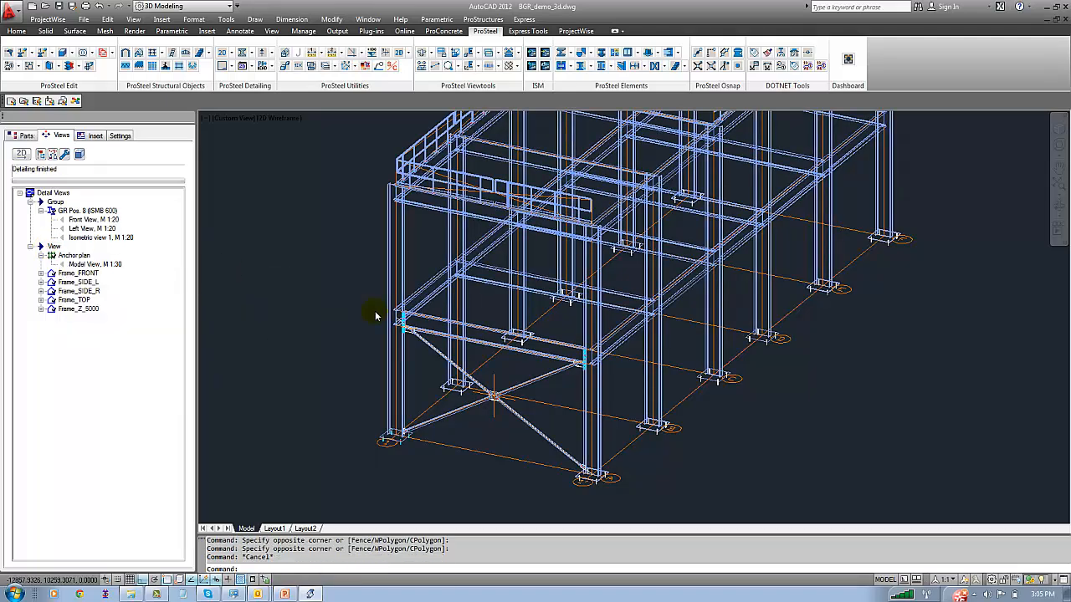
{"action": "double_click", "coordinate": [287, 371]}
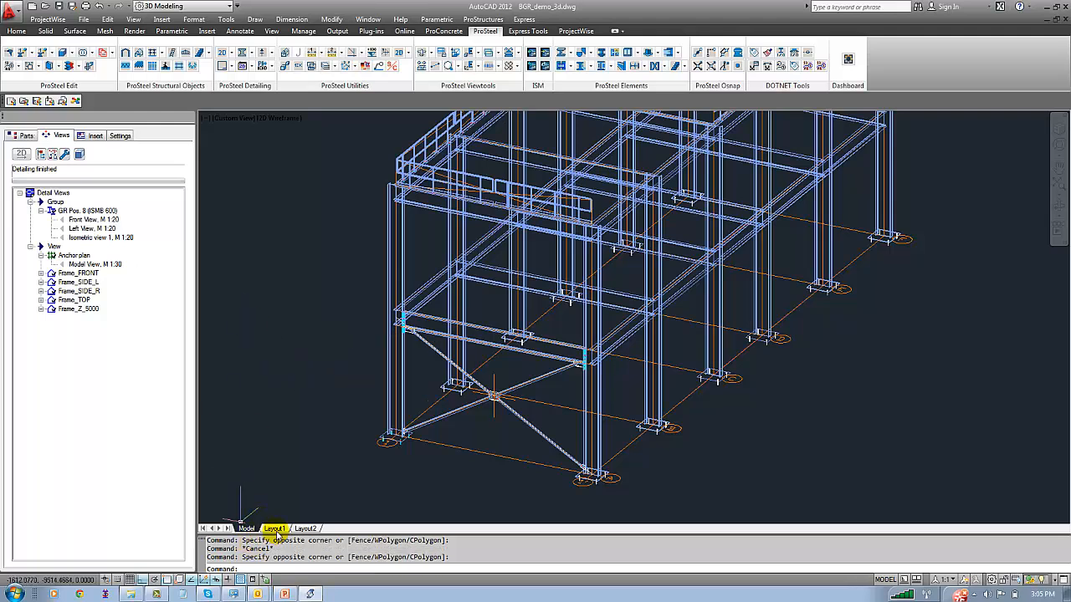
Insert the newer Anchor plan detail block, dated 10/21/2014 3:05:23 PM, onto the A0 sheet in Layout1
{"action": "left_click", "coordinate": [275, 530]}
{"action": "left_click", "coordinate": [92, 135]}
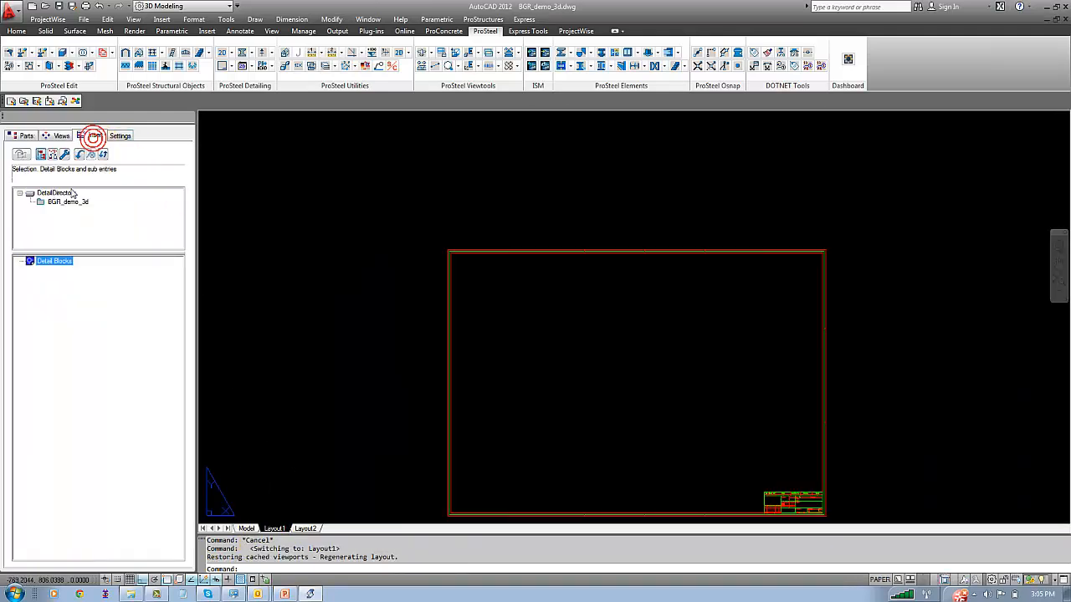
{"action": "left_click", "coordinate": [67, 201]}
{"action": "left_click", "coordinate": [30, 279]}
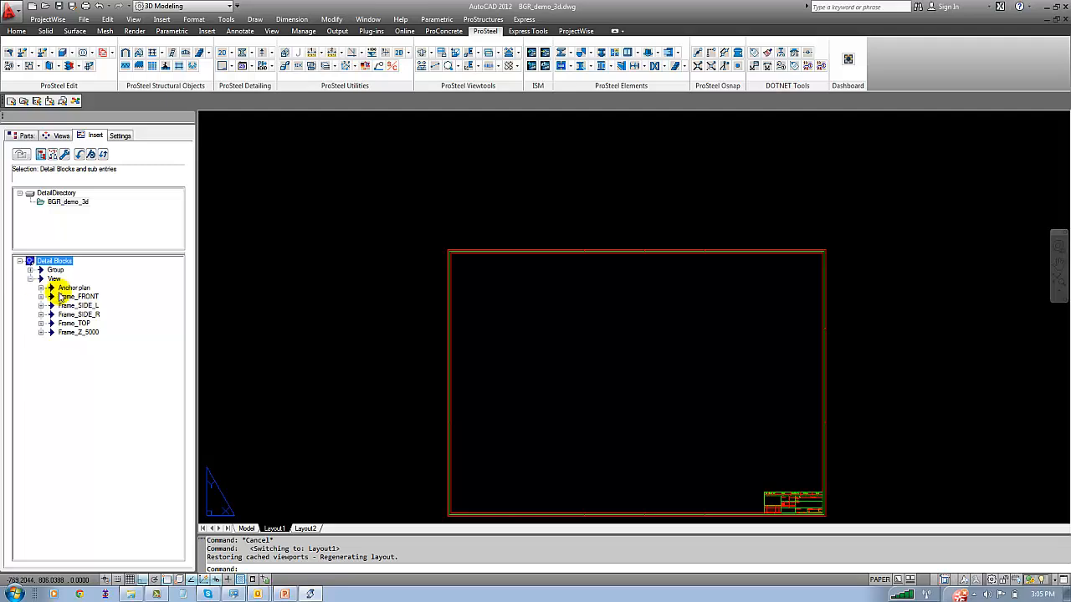
{"action": "left_click", "coordinate": [41, 287]}
{"action": "double_click", "coordinate": [77, 306]}
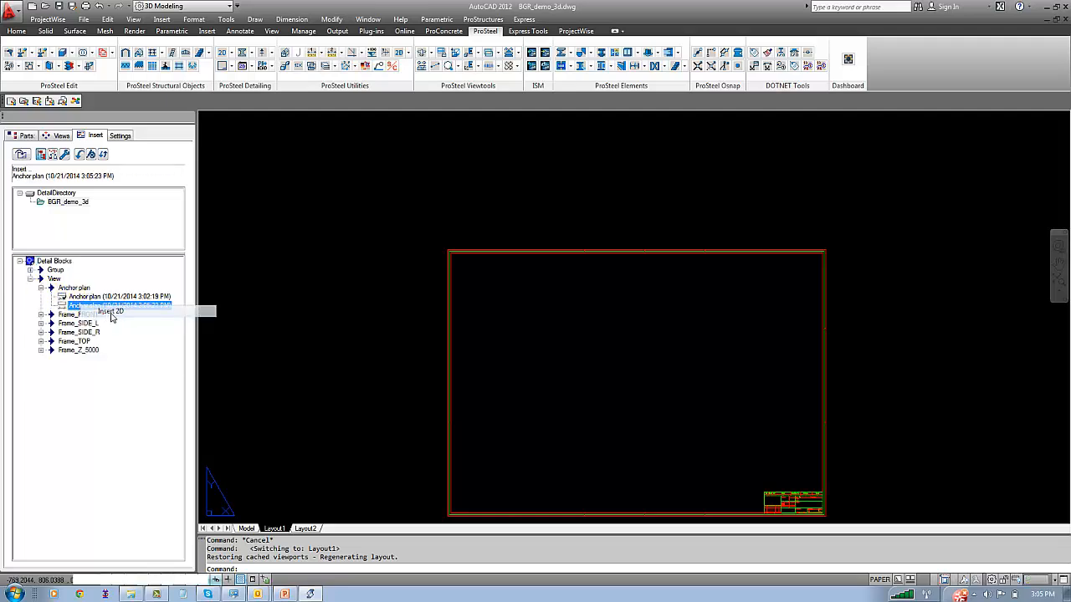
{"action": "left_click", "coordinate": [534, 427]}
{"action": "middle_click", "coordinate": [569, 408]}
{"action": "middle_click", "coordinate": [569, 408]}
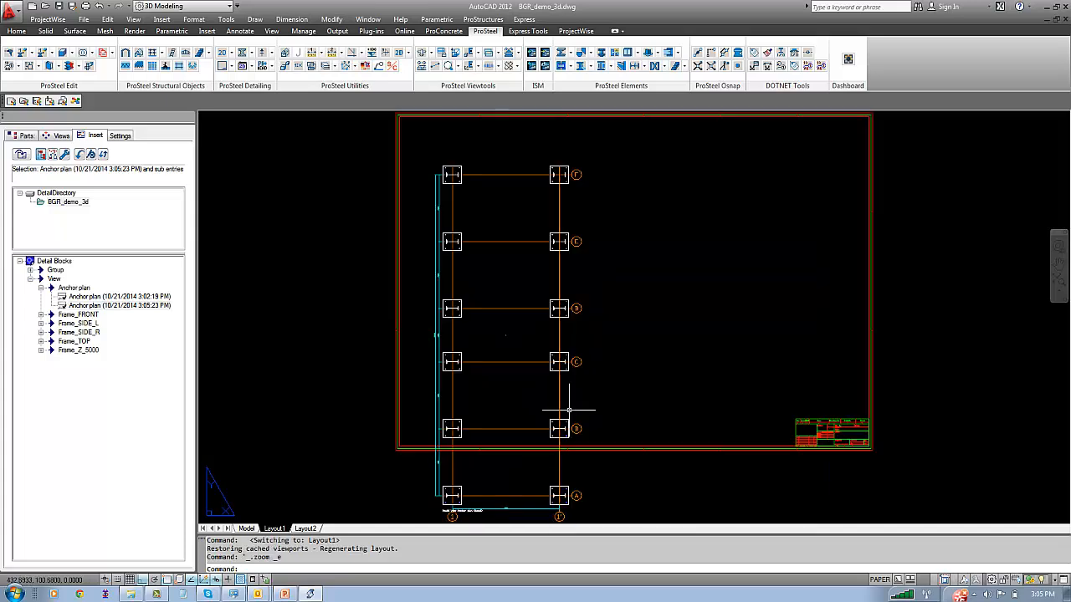
Move the inserted anchor plan upward to try to fit it inside the sheet frame
{"action": "key", "text": "Return"}
{"action": "left_click", "coordinate": [599, 348]}
{"action": "left_click", "coordinate": [530, 327]}
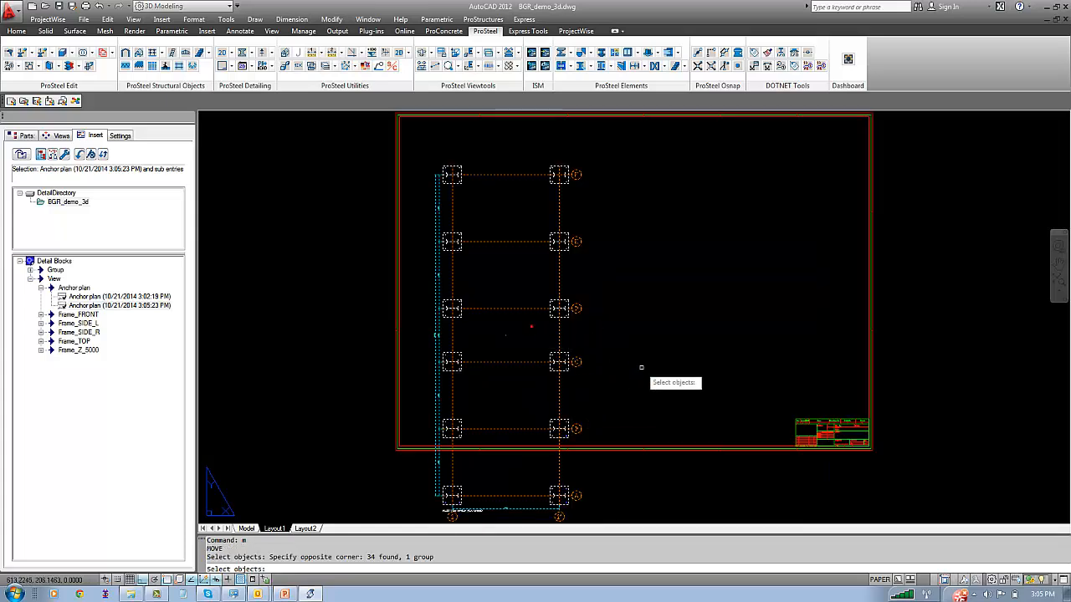
{"action": "key", "text": "Return"}
{"action": "left_click", "coordinate": [641, 367]}
{"action": "left_click", "coordinate": [638, 332]}
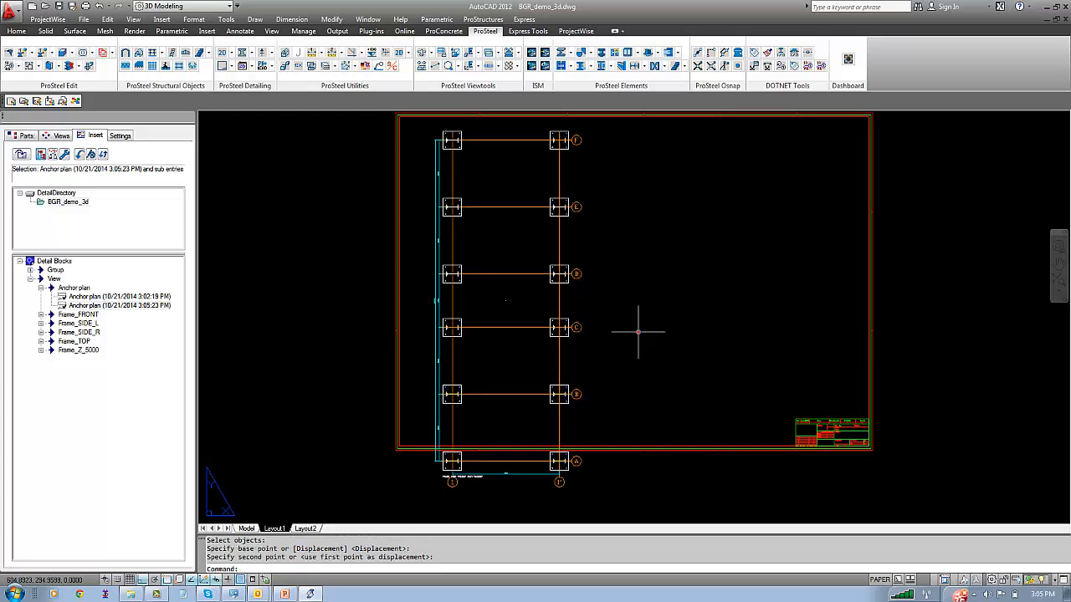
{"action": "middle_click", "coordinate": [578, 366]}
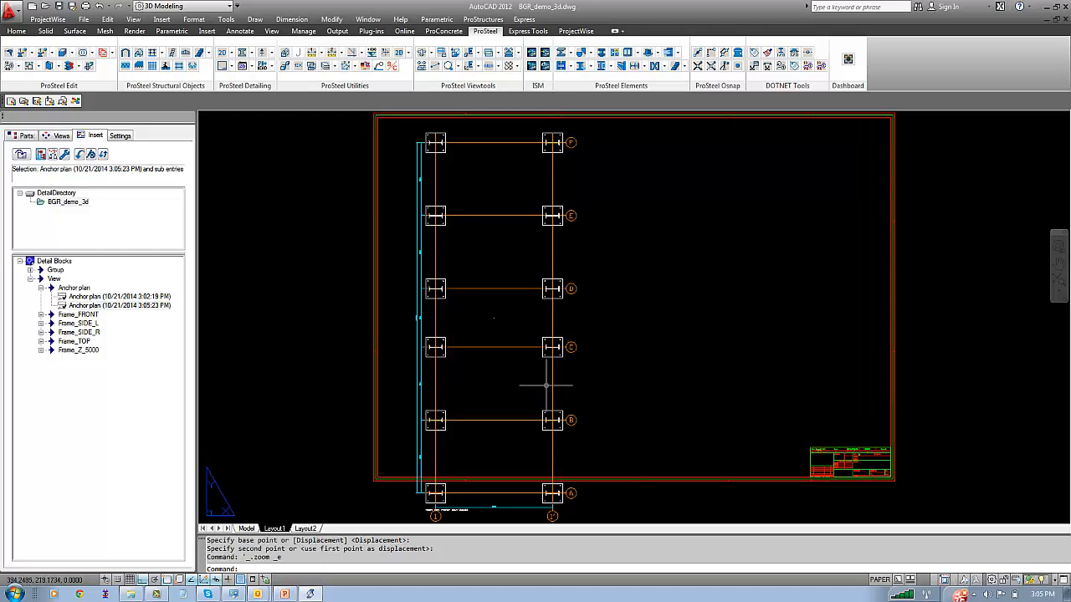
Erase the 1:30 anchor plan from the sheet in Layout1
{"action": "left_click", "coordinate": [579, 450]}
{"action": "left_click", "coordinate": [546, 450]}
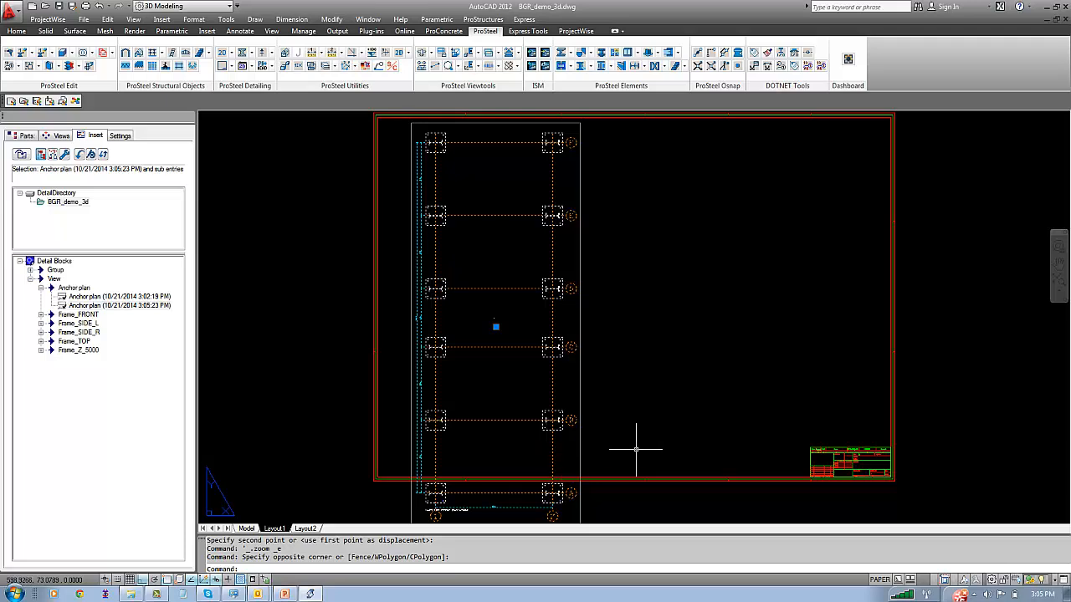
{"action": "key", "text": "Delete"}
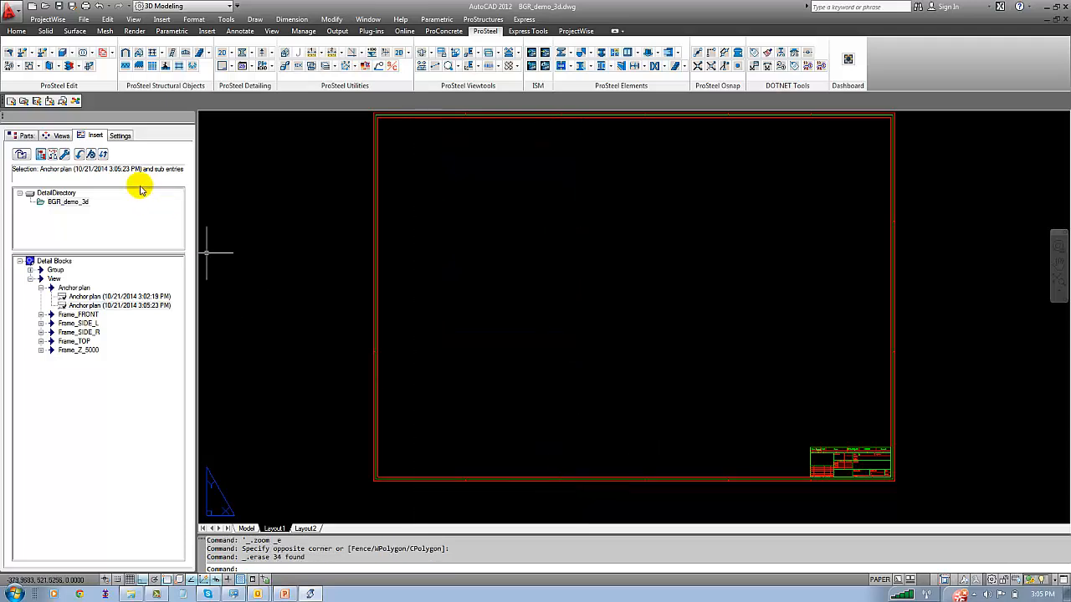
Set the alignment of the anchor plan's BGR_Anchorplan detail style to Vertical in the model and save the style
{"action": "left_click", "coordinate": [247, 529]}
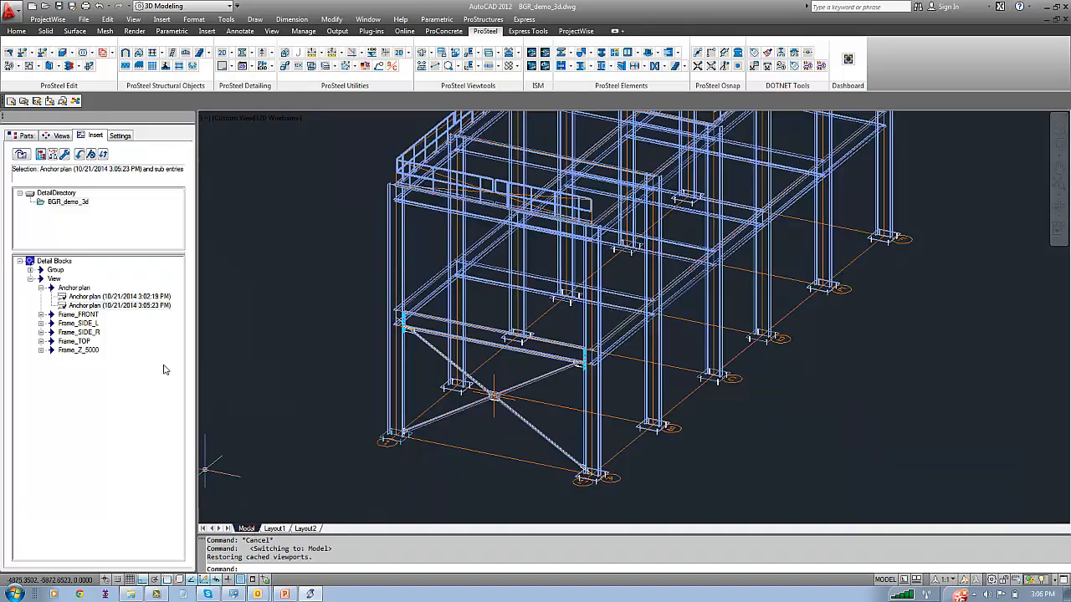
{"action": "left_click", "coordinate": [60, 135]}
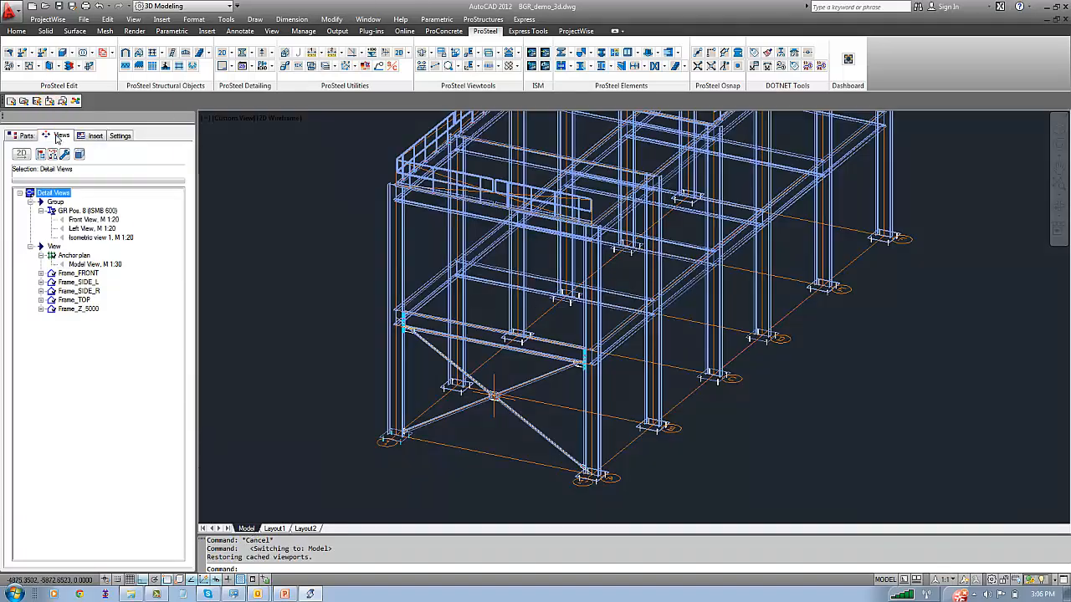
{"action": "left_click", "coordinate": [75, 255]}
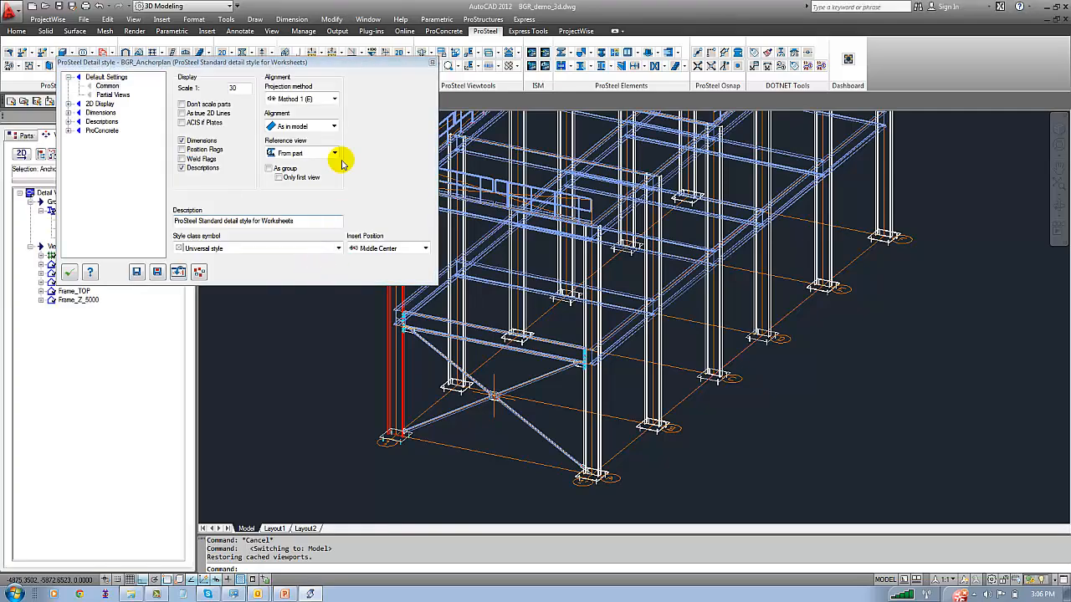
{"action": "left_click", "coordinate": [333, 127]}
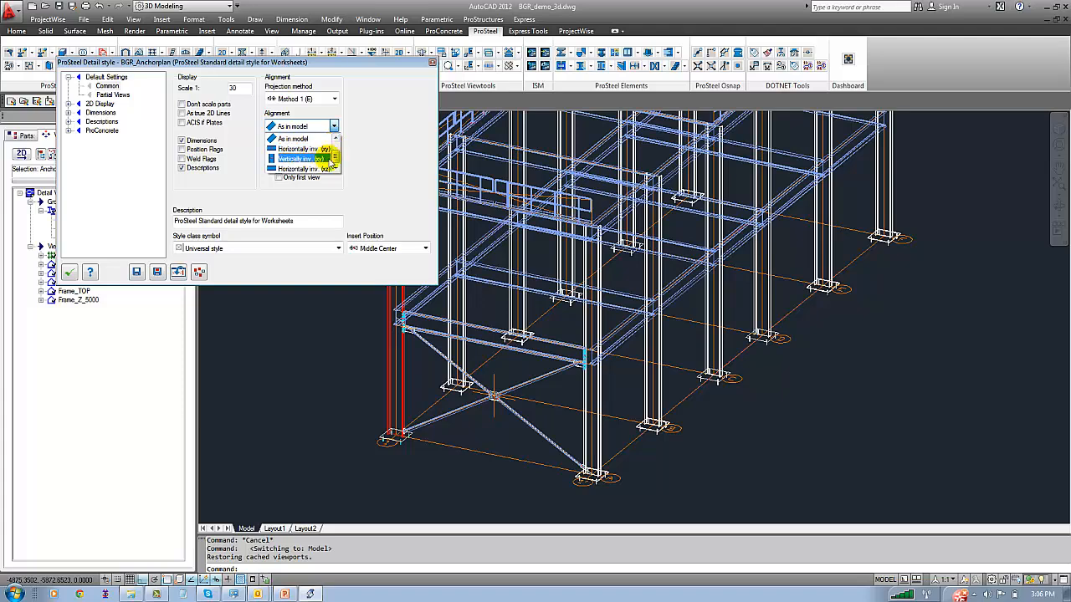
{"action": "left_click_drag", "start_coordinate": [336, 159], "coordinate": [336, 149]}
{"action": "left_click", "coordinate": [305, 150]}
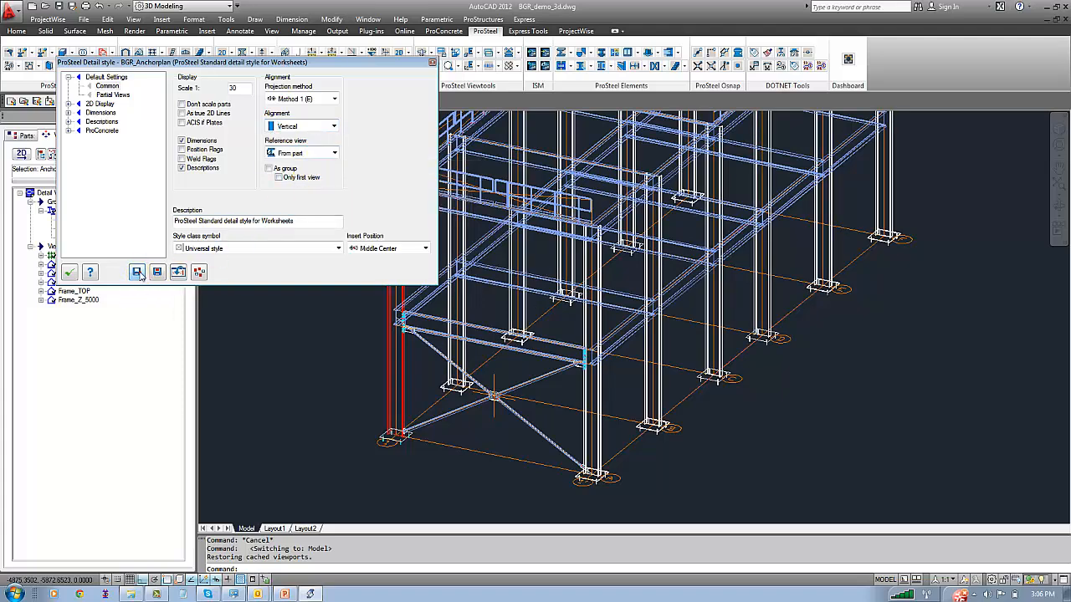
{"action": "left_click", "coordinate": [68, 272]}
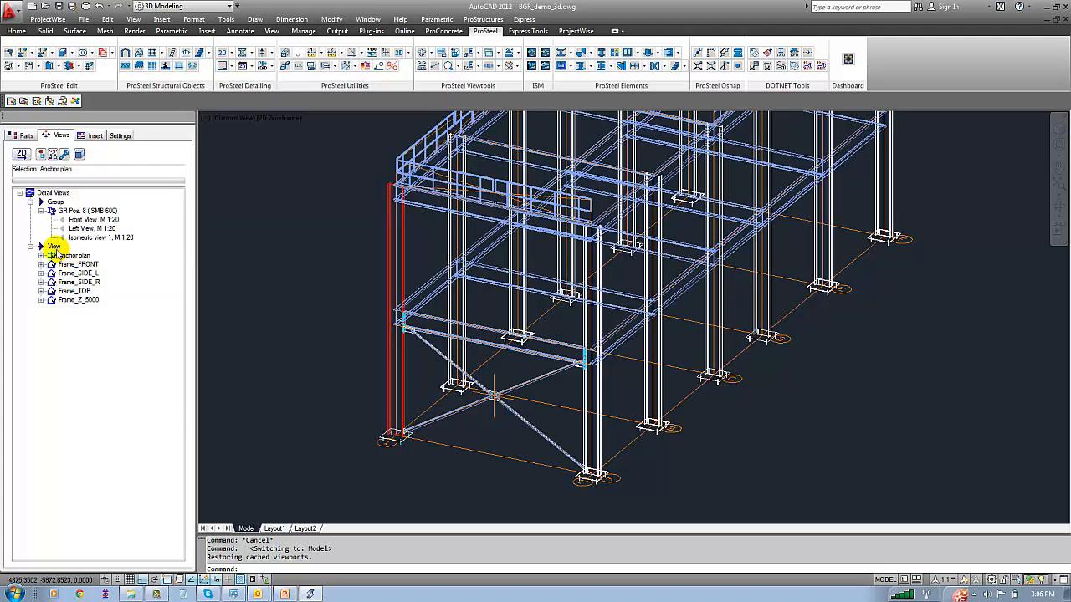
Create the 2D detail of the Anchor plan view again and switch to Layout1
{"action": "right_click", "coordinate": [71, 256]}
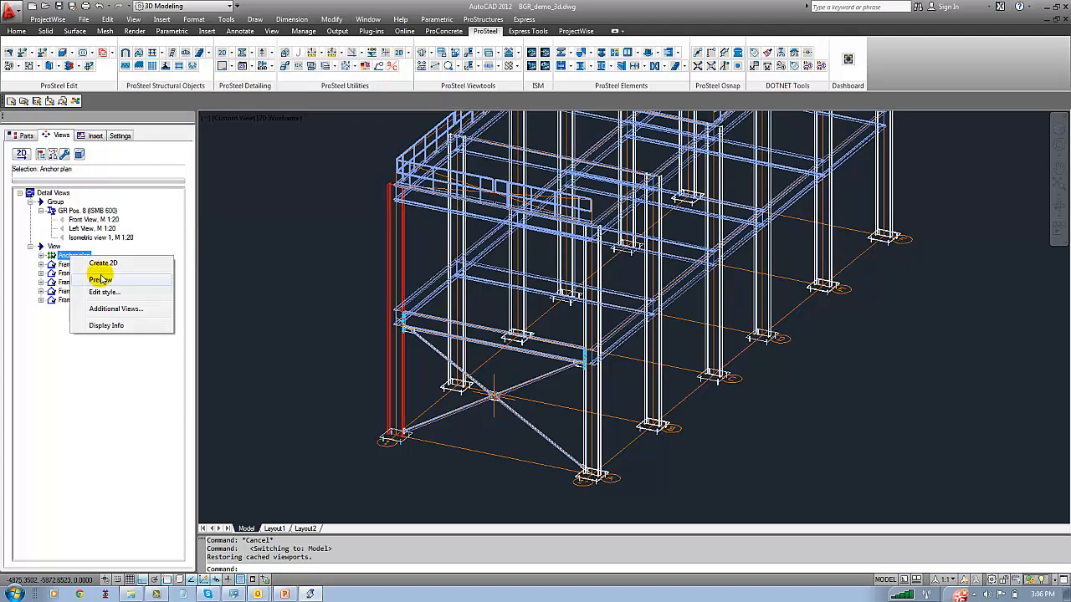
{"action": "left_click", "coordinate": [102, 279]}
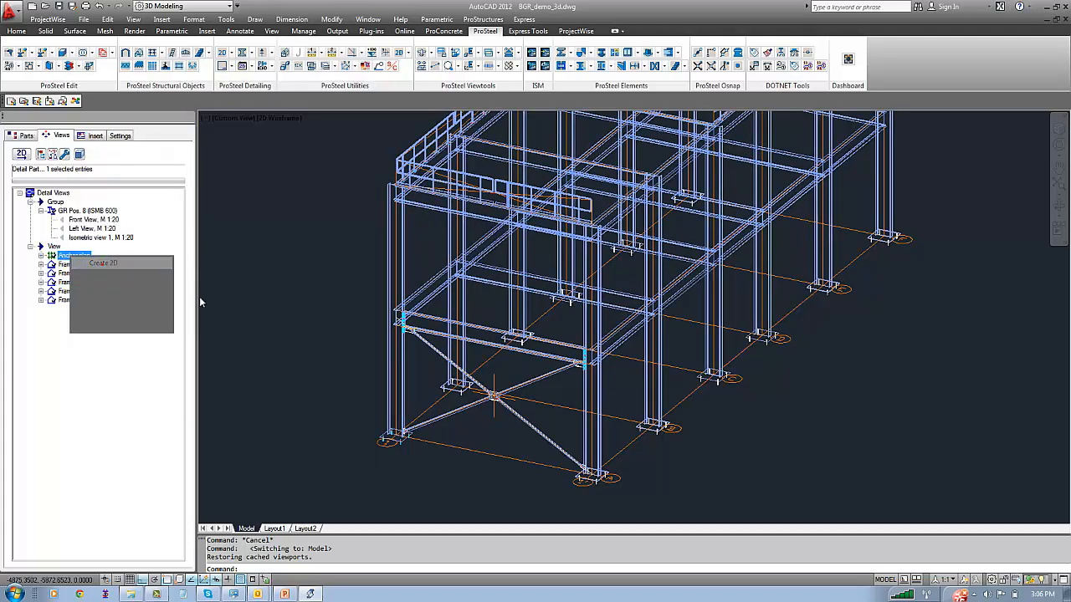
{"action": "left_click", "coordinate": [276, 528]}
Insert the Anchor plan detail block dated 10/21/2014 3:06:19 PM from the BGR_demo_3d directory onto the A0 sheet
{"action": "left_click", "coordinate": [80, 133]}
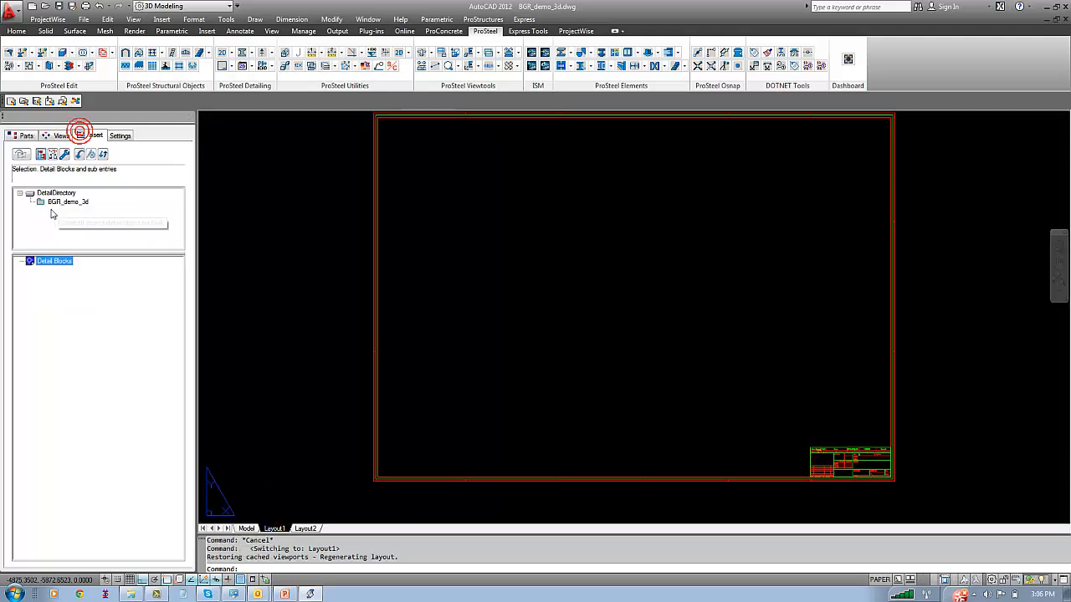
{"action": "left_click", "coordinate": [67, 201]}
{"action": "left_click", "coordinate": [31, 279]}
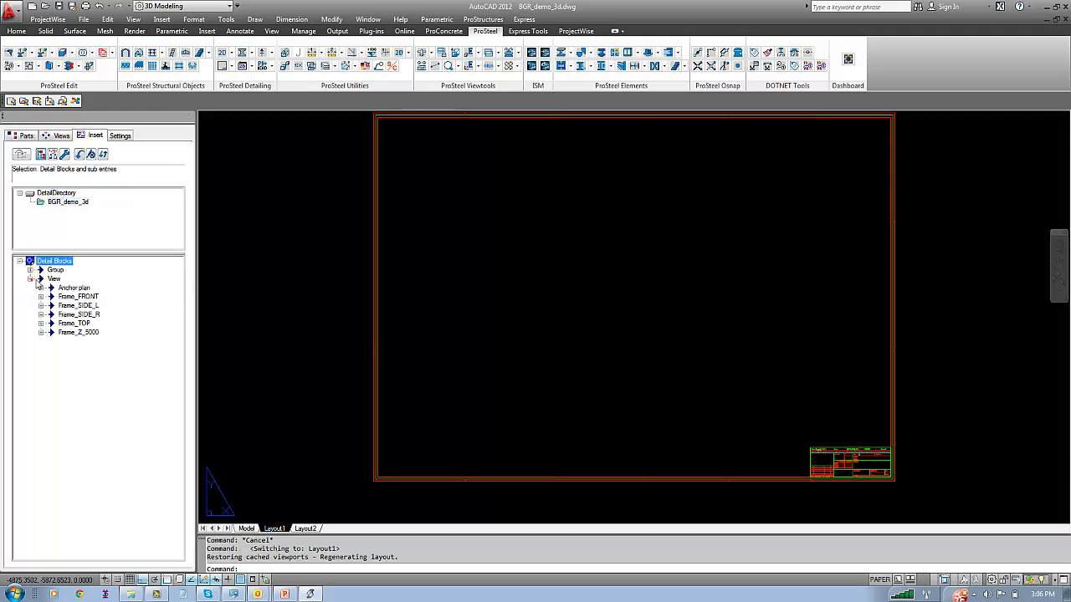
{"action": "left_click", "coordinate": [41, 287]}
{"action": "left_click", "coordinate": [83, 315]}
{"action": "right_click", "coordinate": [84, 314]}
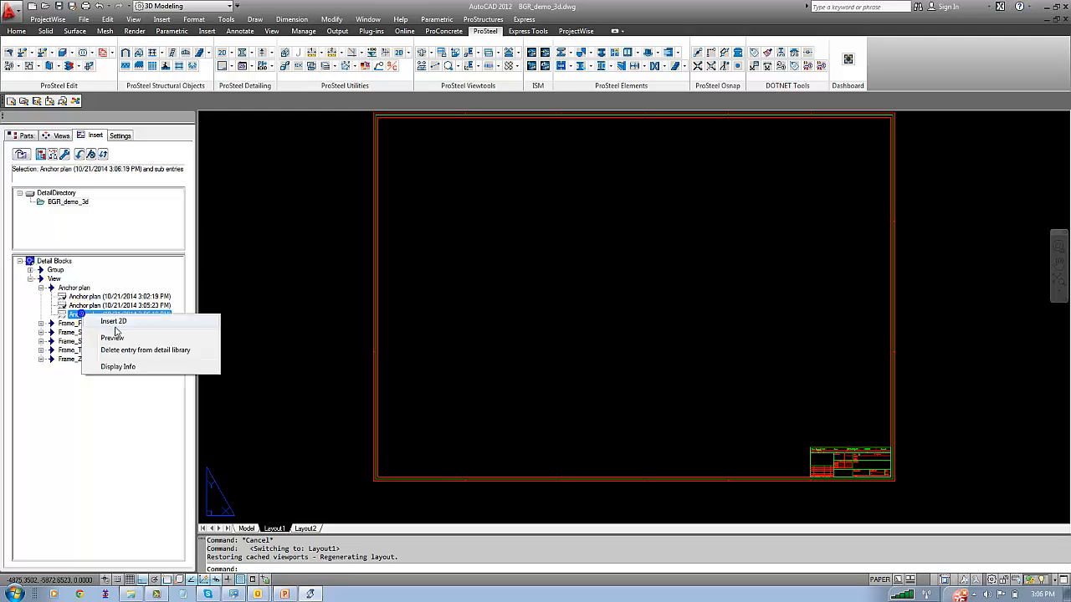
{"action": "left_click", "coordinate": [93, 318]}
{"action": "left_click", "coordinate": [640, 236]}
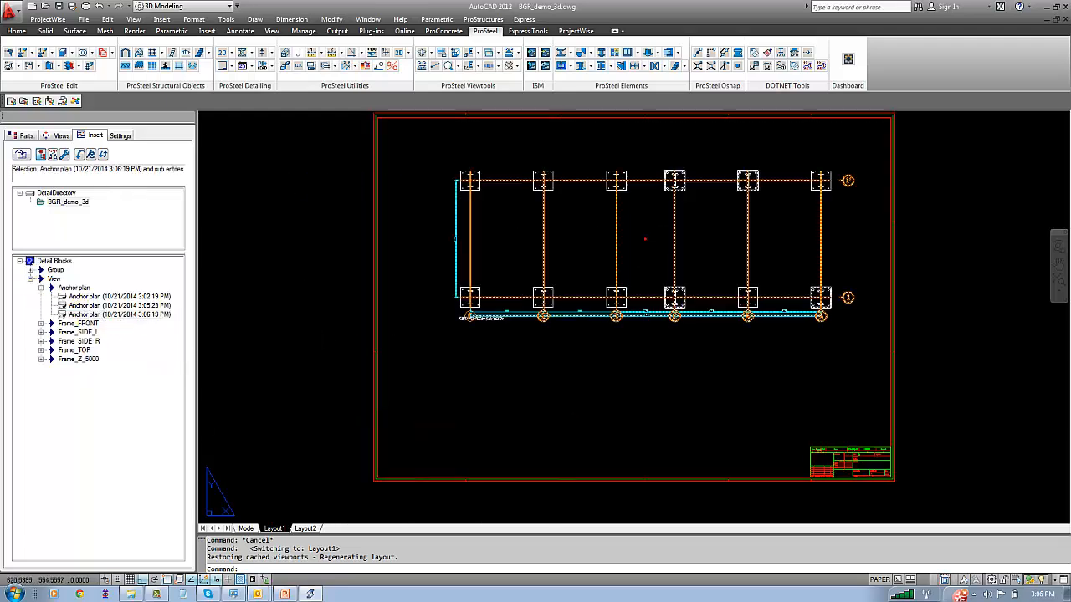
Move the inserted anchor plan straight up on the sheet by about 70 units
{"action": "type", "text": "m"}
{"action": "key", "text": "Return"}
{"action": "left_click", "coordinate": [668, 378]}
{"action": "left_click", "coordinate": [626, 280]}
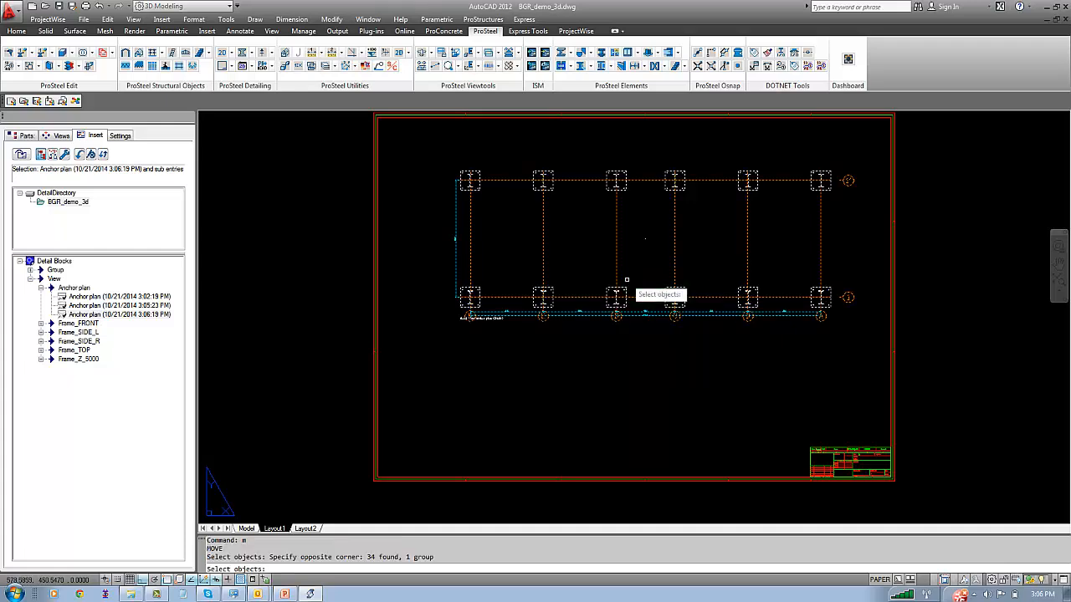
{"action": "key", "text": "Return"}
{"action": "left_click", "coordinate": [568, 369]}
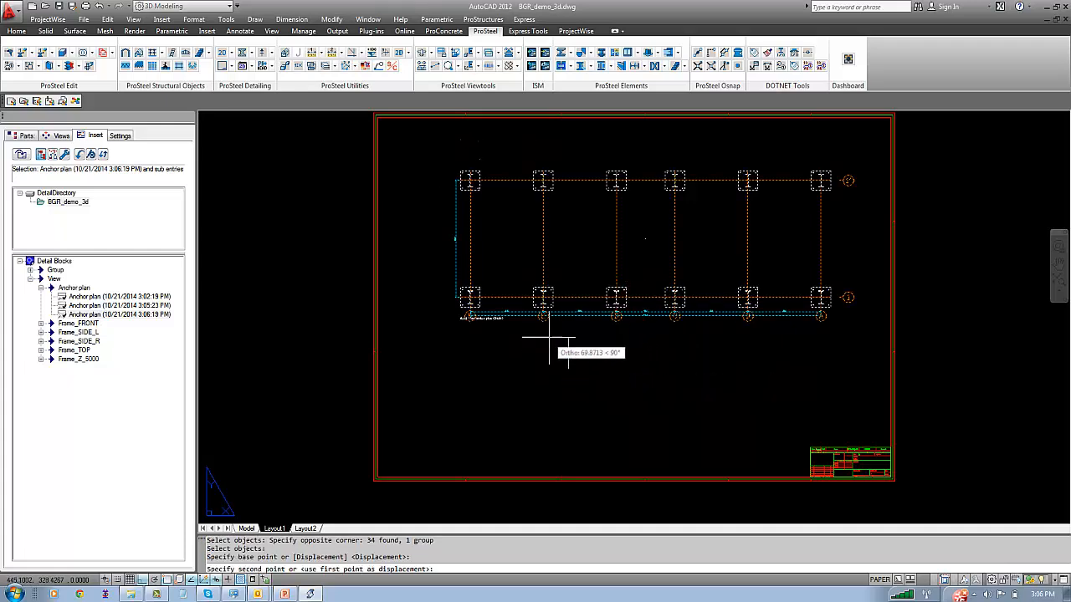
{"action": "left_click", "coordinate": [550, 338]}
Move the anchor plan straight left, closer to the left edge of the sheet frame
{"action": "type", "text": "m"}
{"action": "key", "text": "Return"}
{"action": "left_click", "coordinate": [664, 333]}
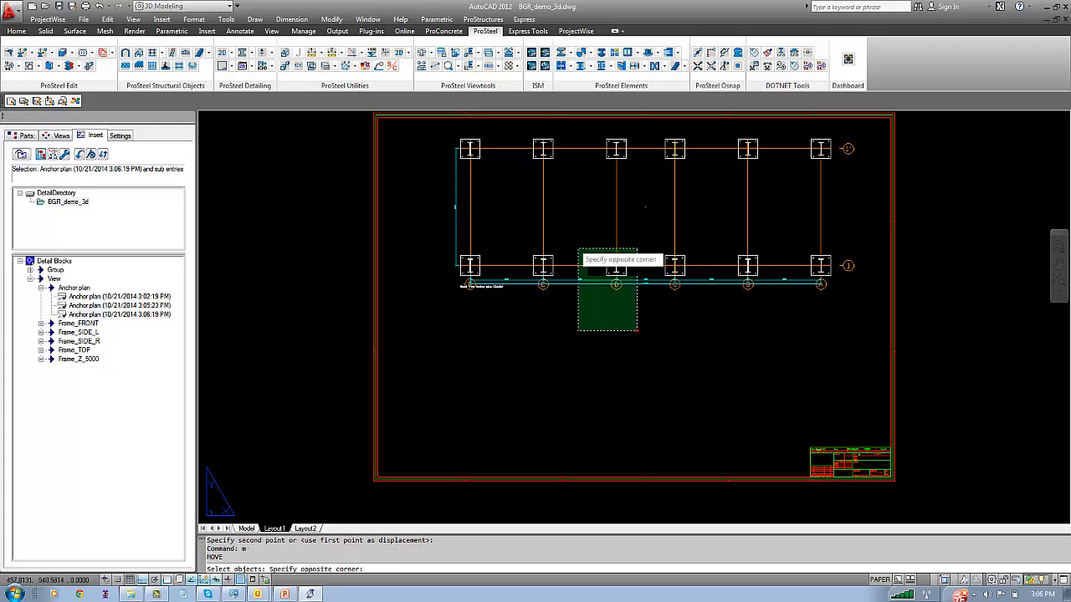
{"action": "left_click", "coordinate": [576, 248]}
{"action": "key", "text": "Return"}
{"action": "left_click", "coordinate": [625, 338]}
{"action": "left_click", "coordinate": [592, 337]}
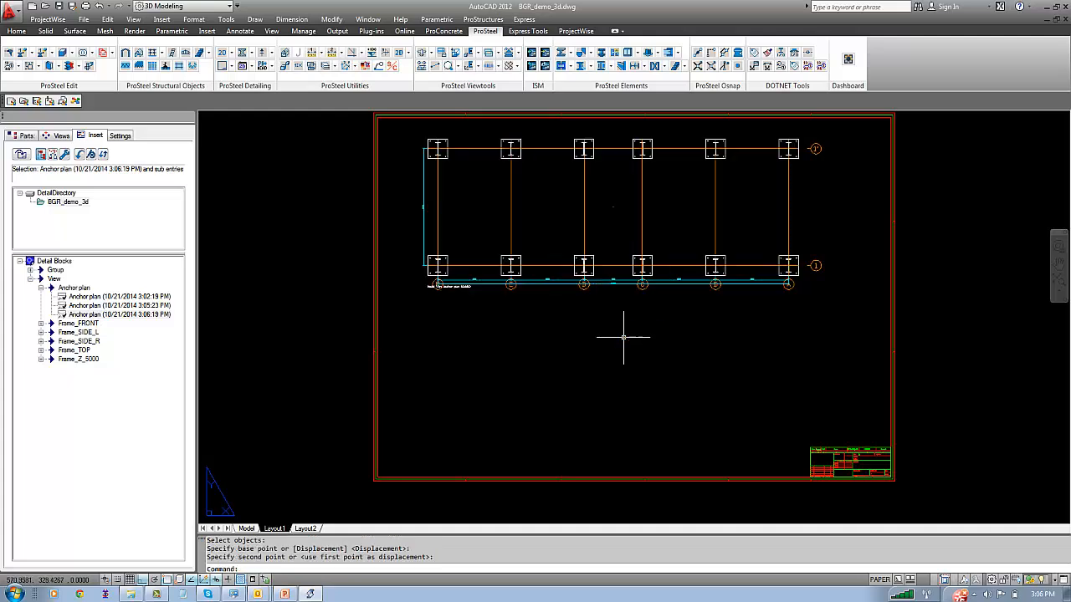
Move the anchor plan diagonally, with ortho off, into the upper-left corner of the sheet frame
{"action": "type", "text": "m"}
{"action": "key", "text": "Return"}
{"action": "left_click", "coordinate": [661, 326]}
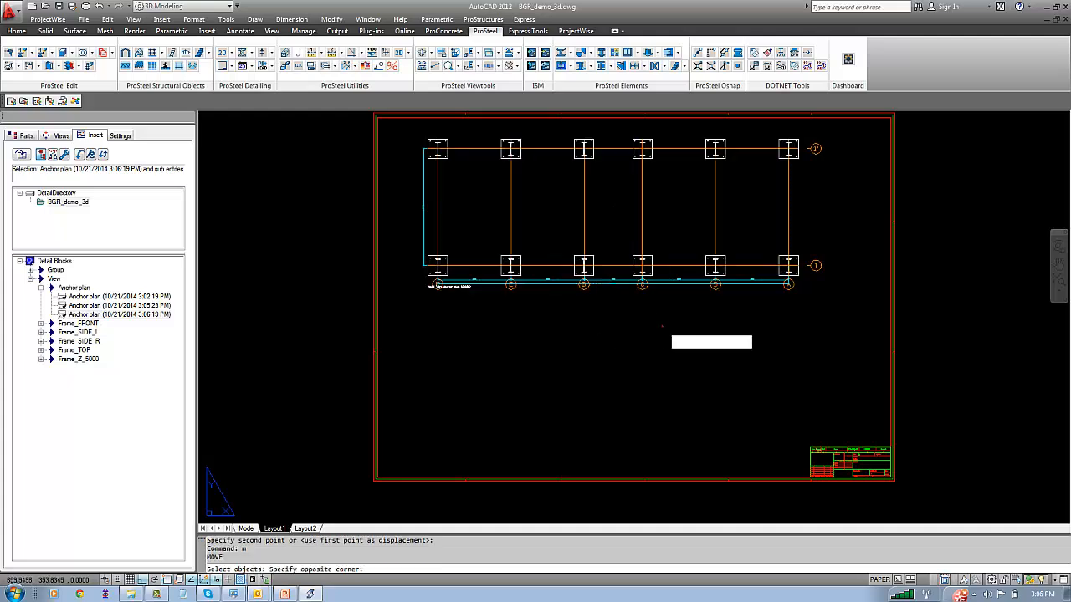
{"action": "left_click", "coordinate": [598, 248]}
{"action": "key", "text": "Return"}
{"action": "left_click", "coordinate": [647, 314]}
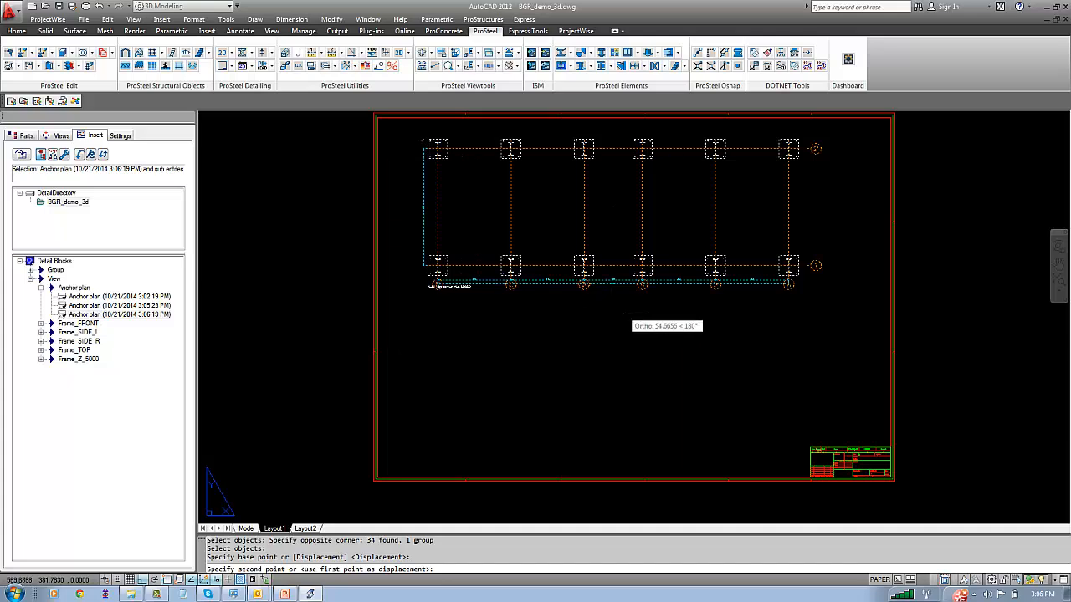
{"action": "key", "text": "F8"}
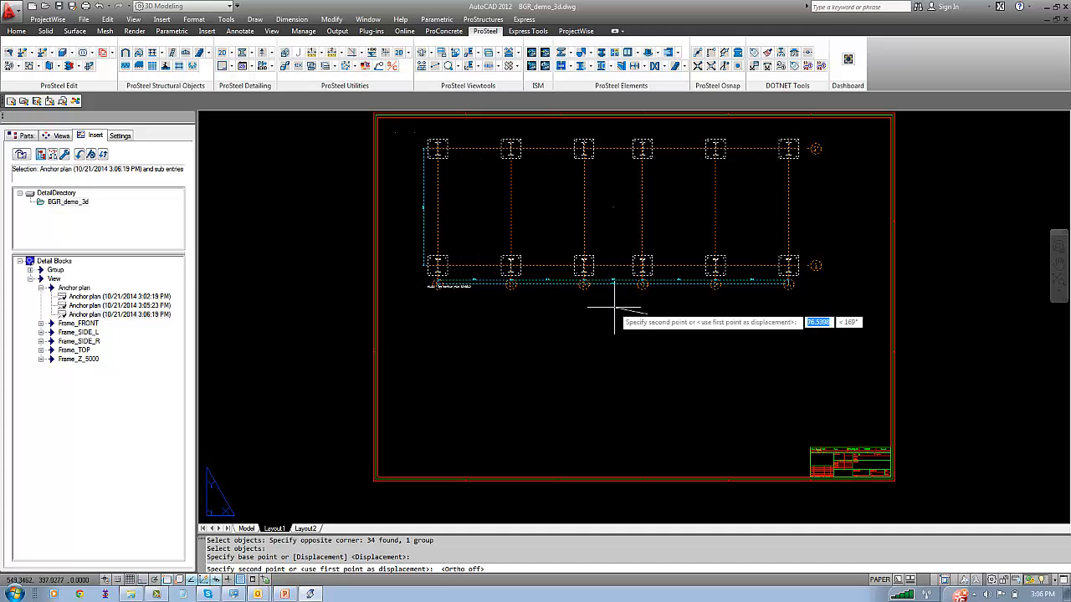
{"action": "left_click", "coordinate": [617, 309]}
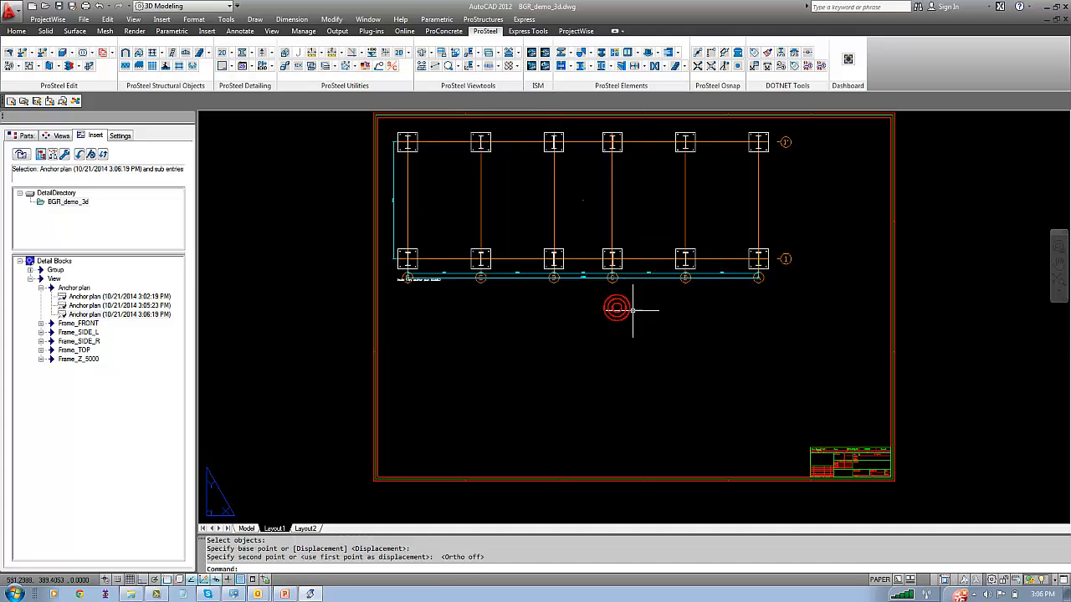
{"action": "middle_click", "coordinate": [581, 312]}
{"action": "middle_click", "coordinate": [580, 313]}
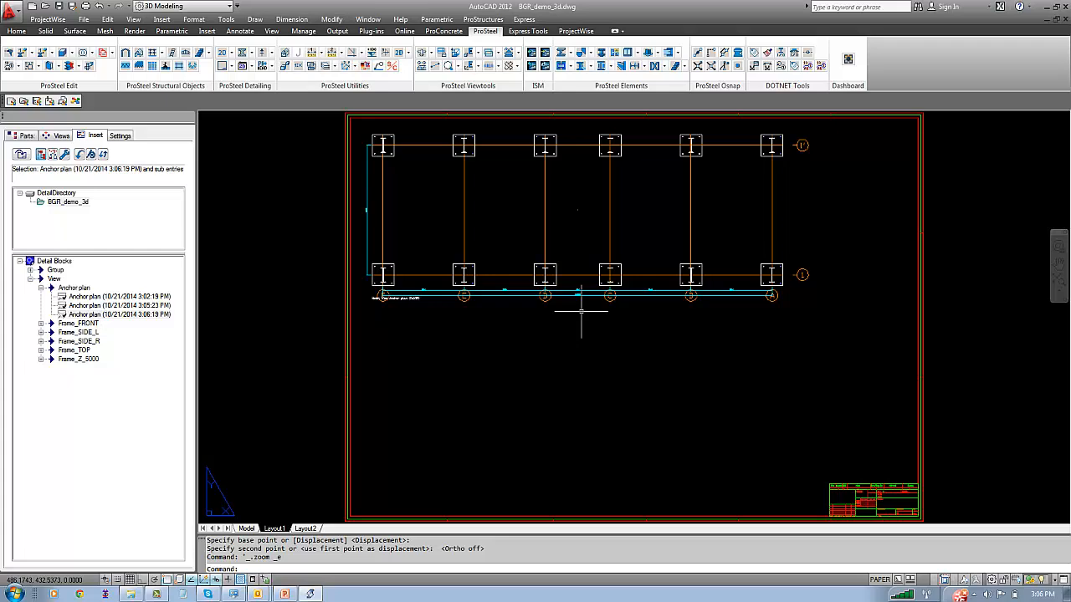
Insert the GR Pos. 8 (ISMB 600) detail block dated 10/21/2014 3:02:19 PM onto the sheet near the anchor plan
{"action": "left_click", "coordinate": [31, 262]}
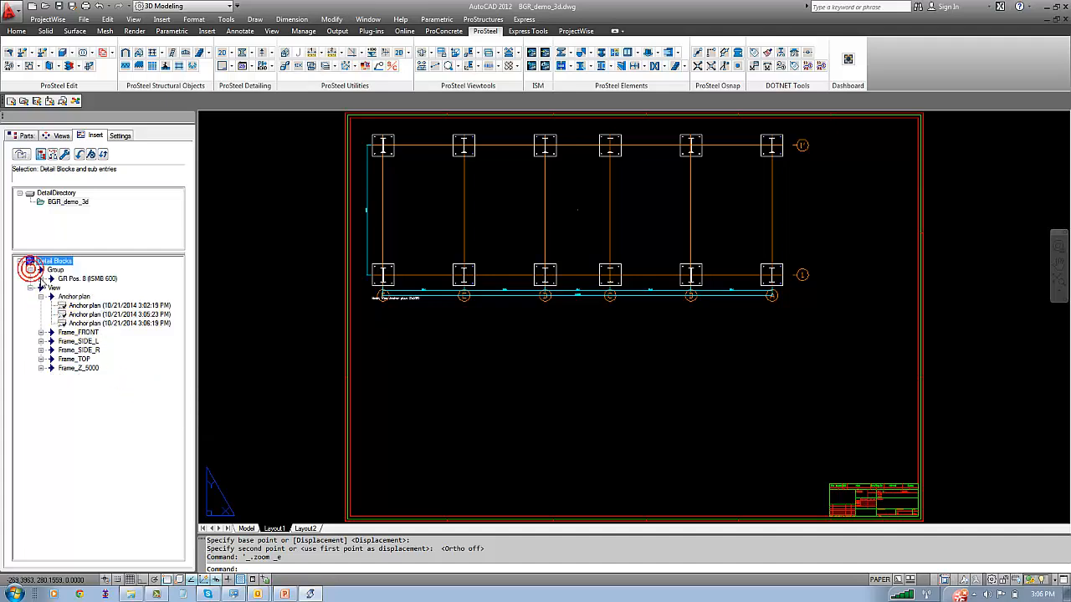
{"action": "left_click", "coordinate": [41, 279]}
{"action": "right_click", "coordinate": [64, 289]}
{"action": "left_click", "coordinate": [90, 296]}
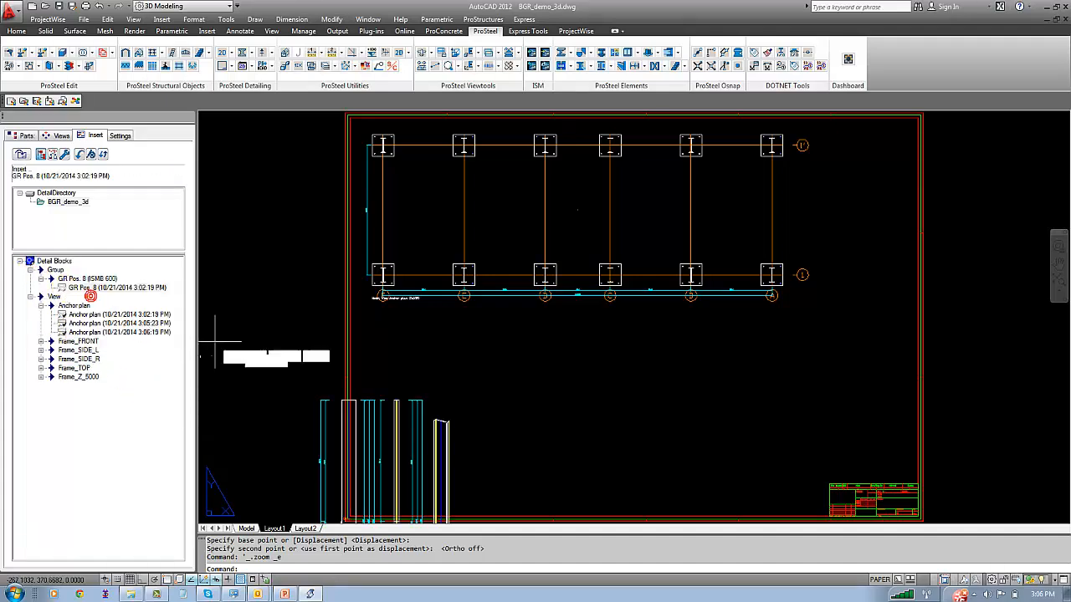
{"action": "left_click", "coordinate": [432, 375]}
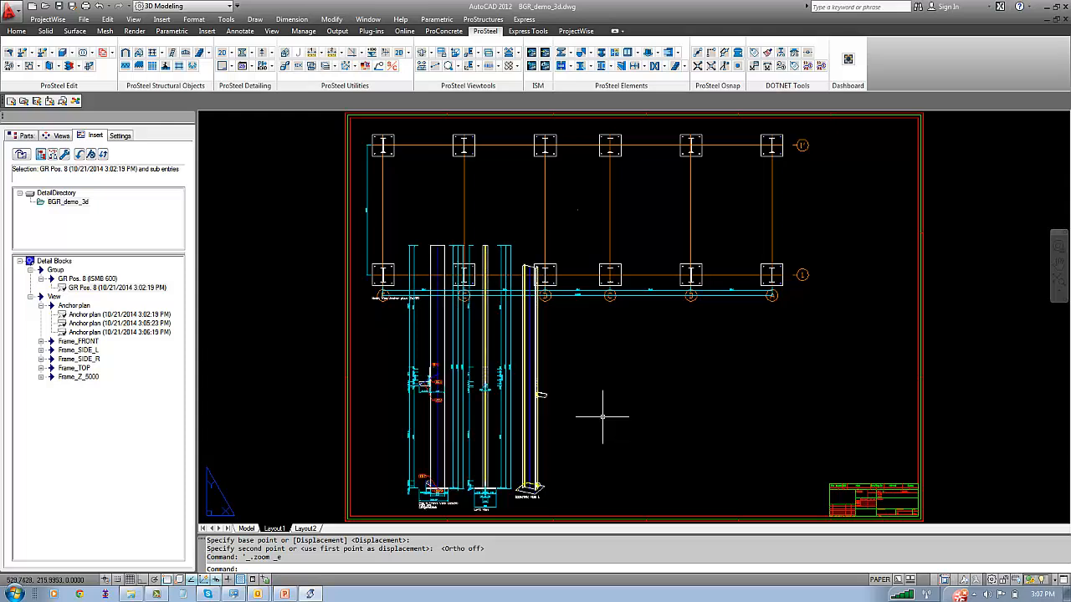
Try to fit the column detail below the anchor plan by moving it slightly down and left
{"action": "type", "text": "m"}
{"action": "key", "text": "Return"}
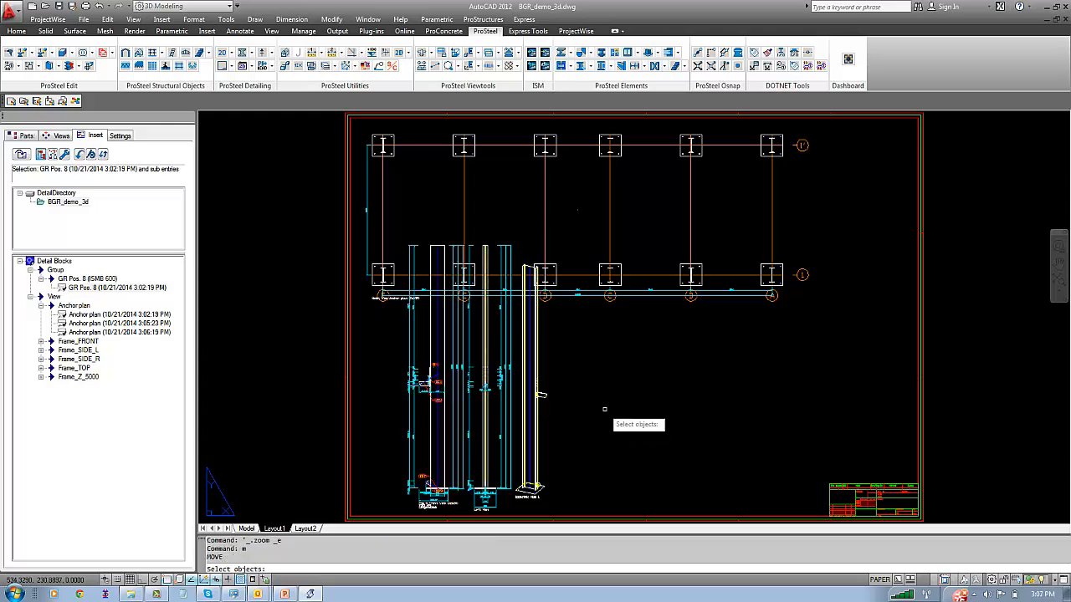
{"action": "left_click", "coordinate": [605, 408]}
{"action": "left_click", "coordinate": [509, 406]}
{"action": "key", "text": "Return"}
{"action": "left_click", "coordinate": [596, 393]}
{"action": "left_click", "coordinate": [535, 395]}
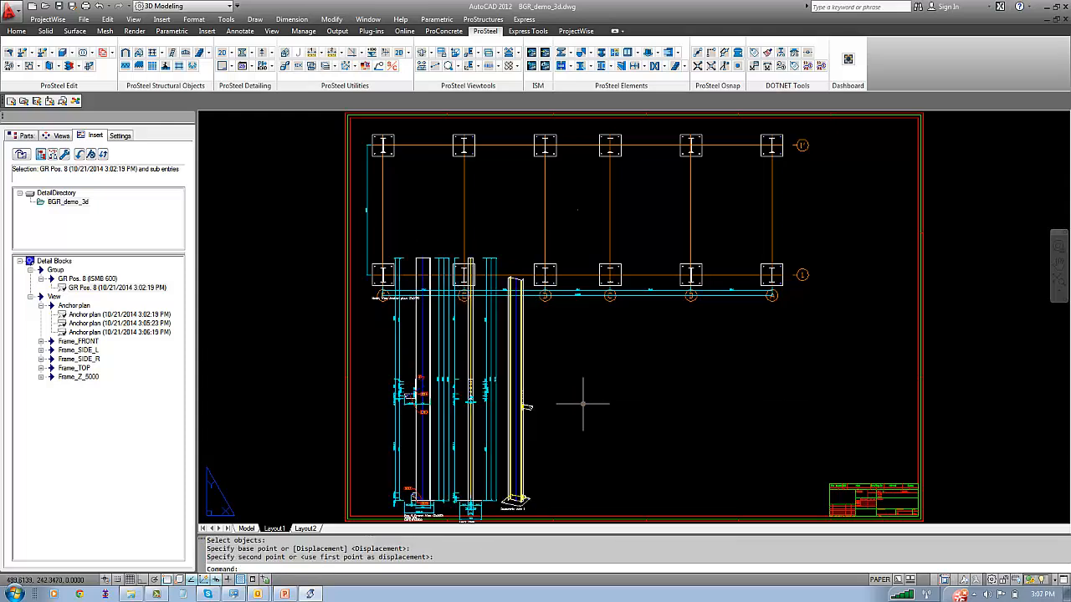
Erase the inserted GR Pos. 8 column detail from the sheet
{"action": "left_click", "coordinate": [559, 385]}
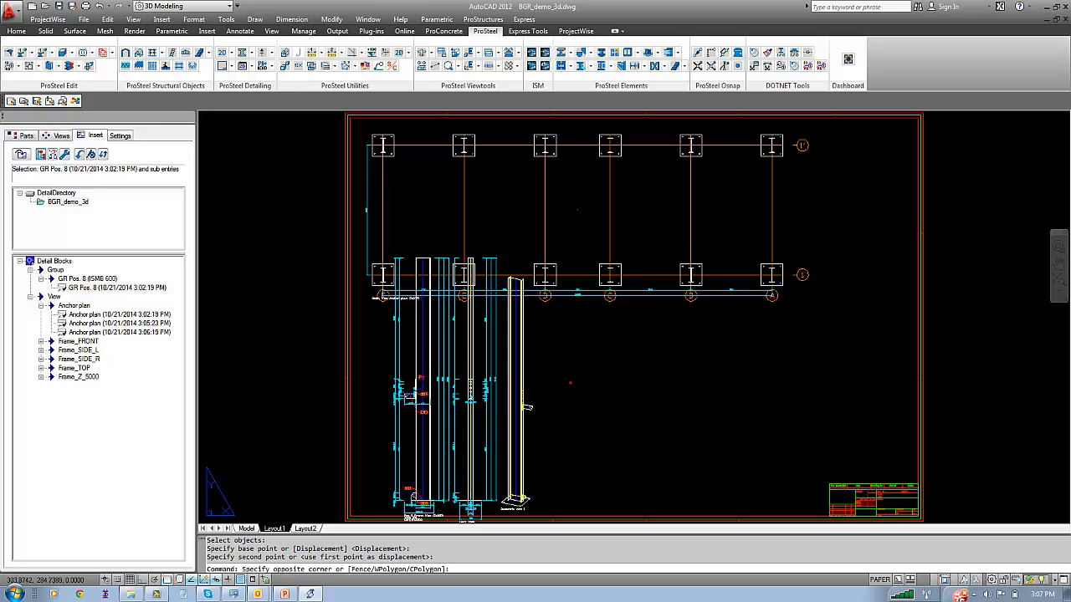
{"action": "left_click", "coordinate": [492, 384]}
{"action": "key", "text": "Delete"}
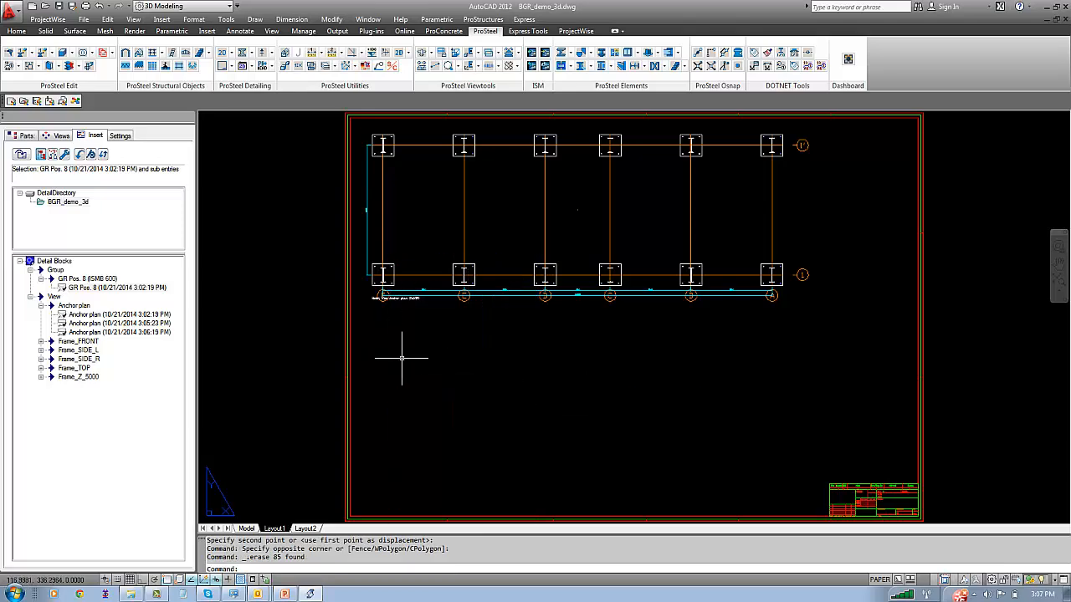
Set the scale of GR Pos. 8's TATASTEEL_COL_STL detail style to 1:30 in the model and save the style
{"action": "left_click", "coordinate": [247, 528]}
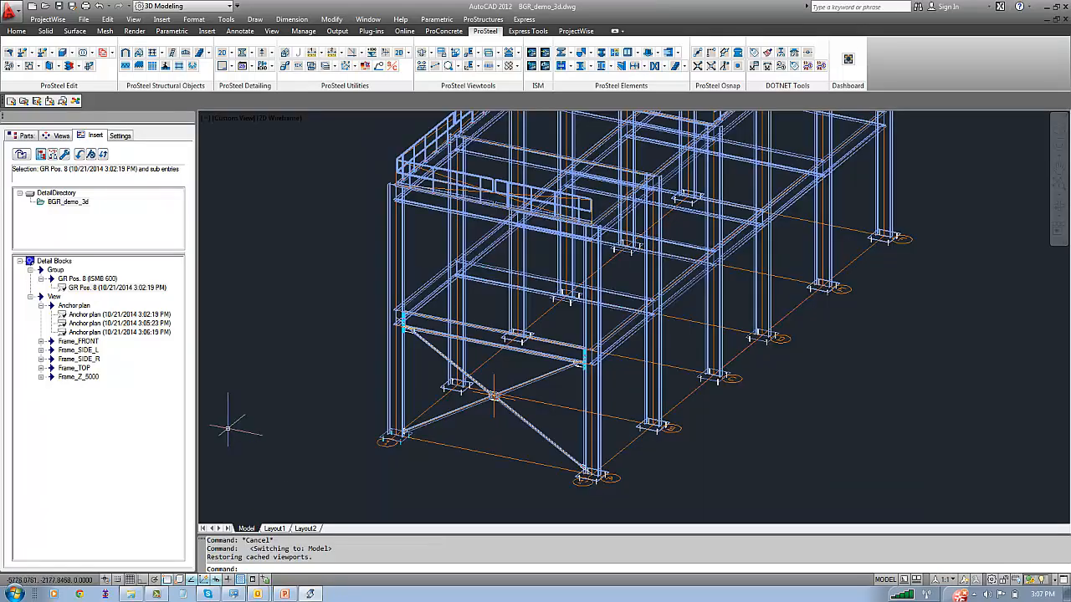
{"action": "left_click", "coordinate": [223, 365]}
{"action": "left_click", "coordinate": [210, 331]}
{"action": "left_click", "coordinate": [60, 135]}
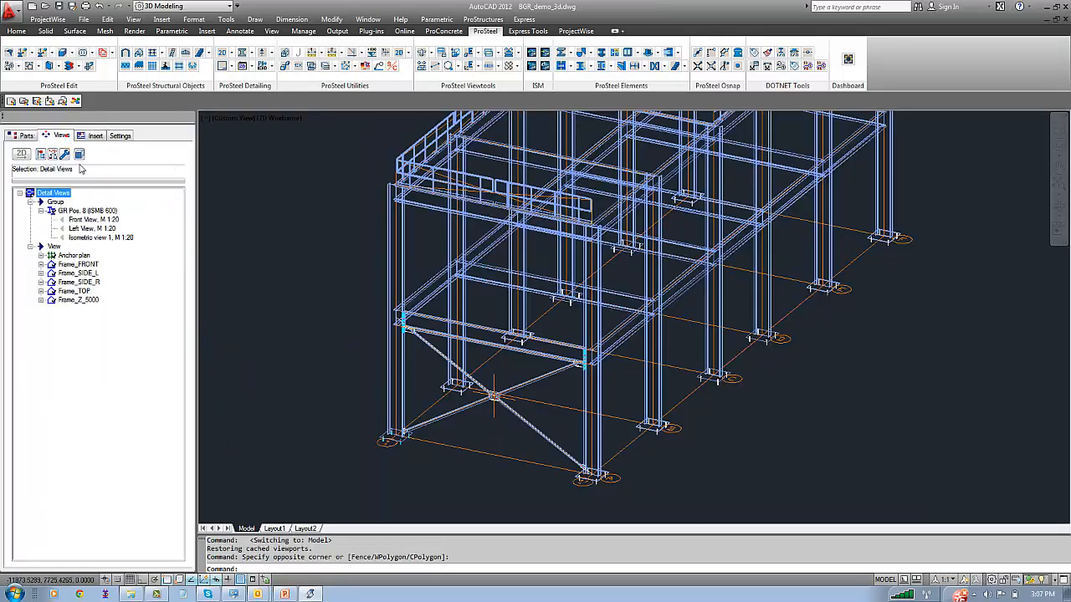
{"action": "left_click", "coordinate": [90, 212]}
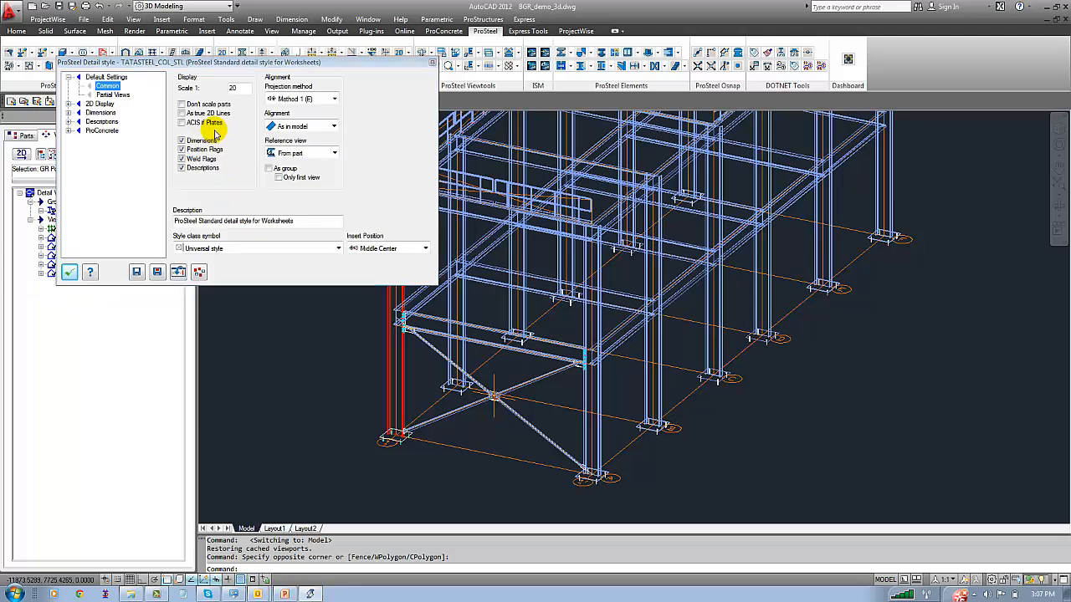
{"action": "left_click", "coordinate": [234, 88]}
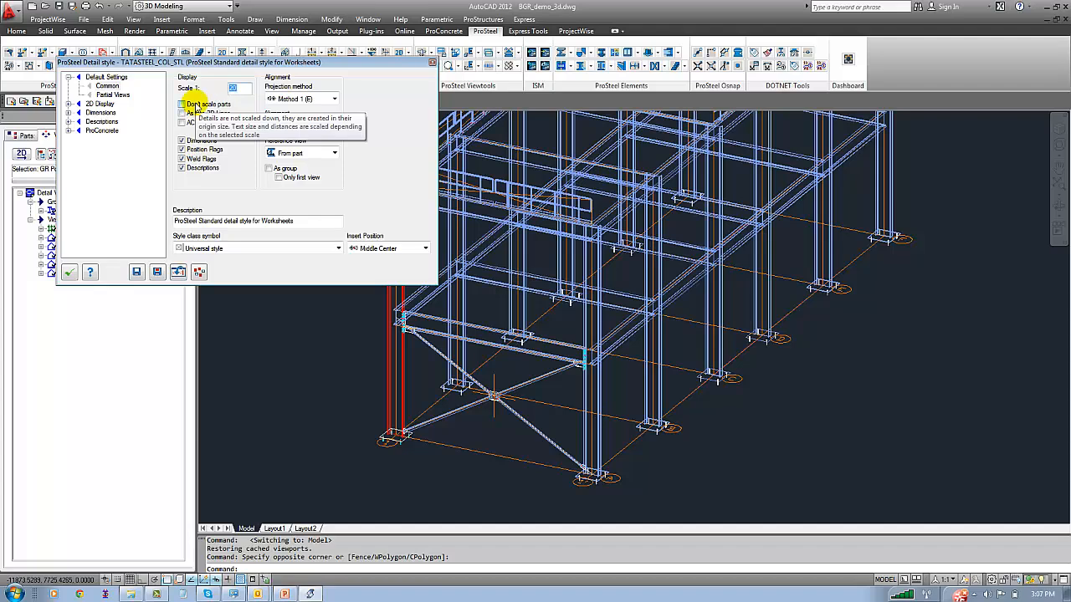
{"action": "type", "text": "30"}
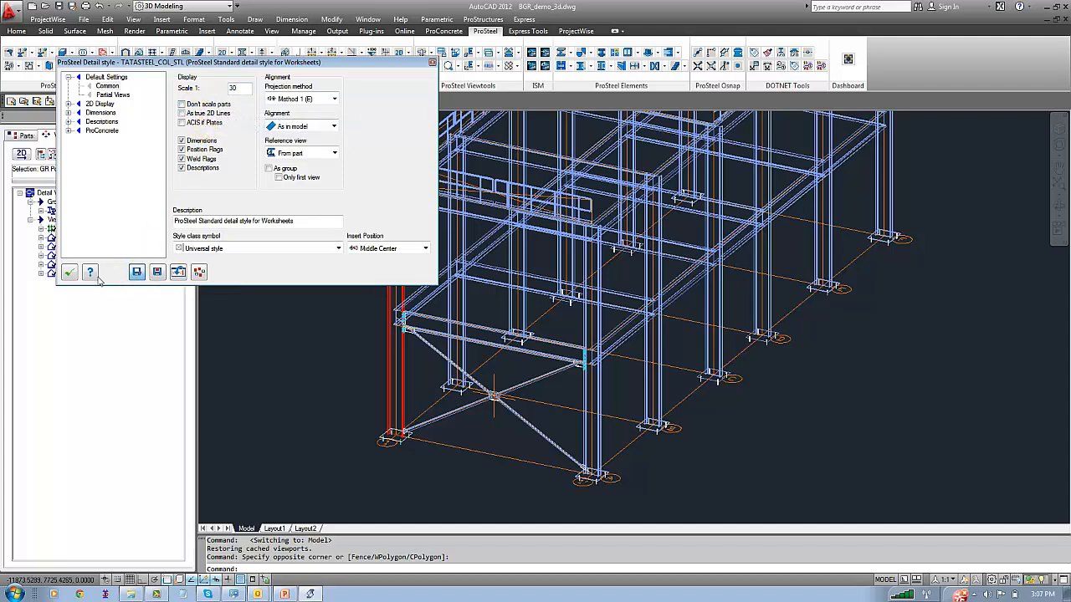
{"action": "left_click", "coordinate": [69, 272]}
Create the 2D detail of the GR Pos. 8 (ISMB 600) group again
{"action": "right_click", "coordinate": [63, 209]}
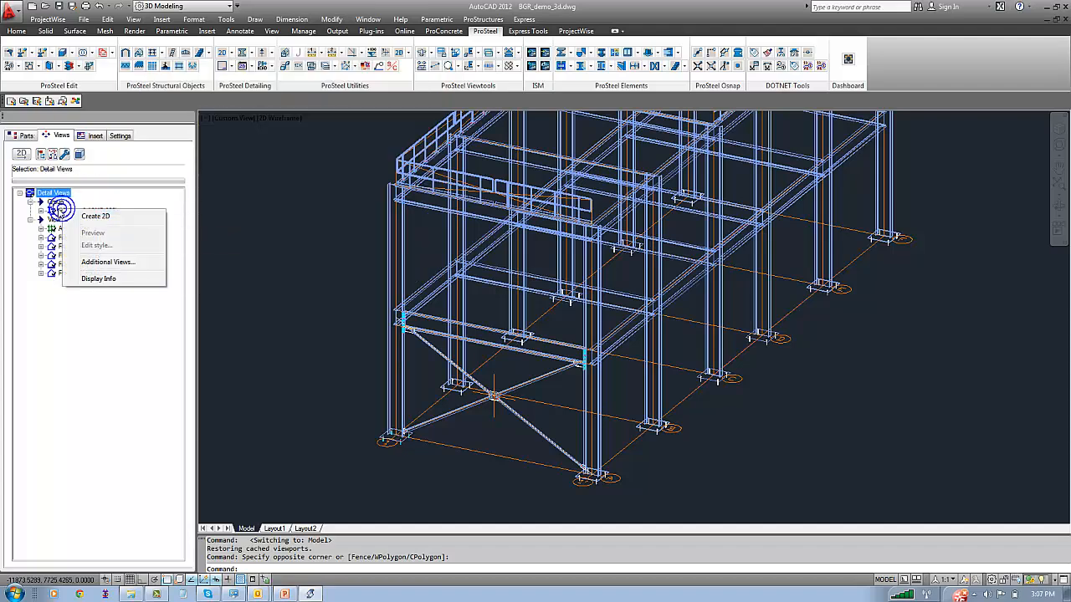
{"action": "left_click", "coordinate": [62, 209]}
{"action": "right_click", "coordinate": [64, 213]}
{"action": "left_click", "coordinate": [88, 219]}
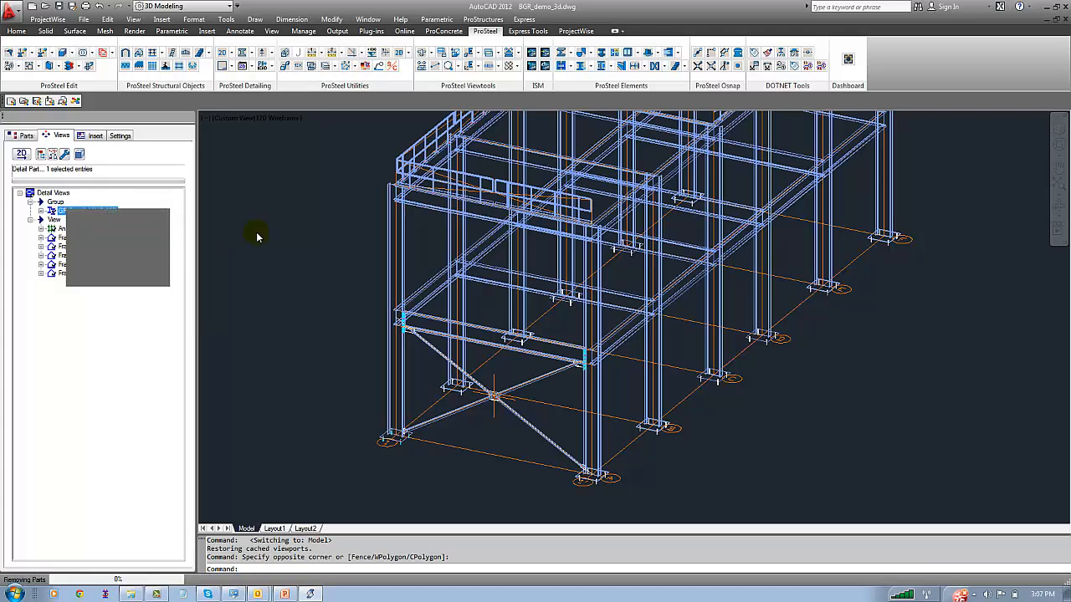
Insert the GR Pos. 8 detail block dated 10/21/2014 3:07:26 PM below the anchor plan on the Layout1 sheet
{"action": "left_click", "coordinate": [274, 528]}
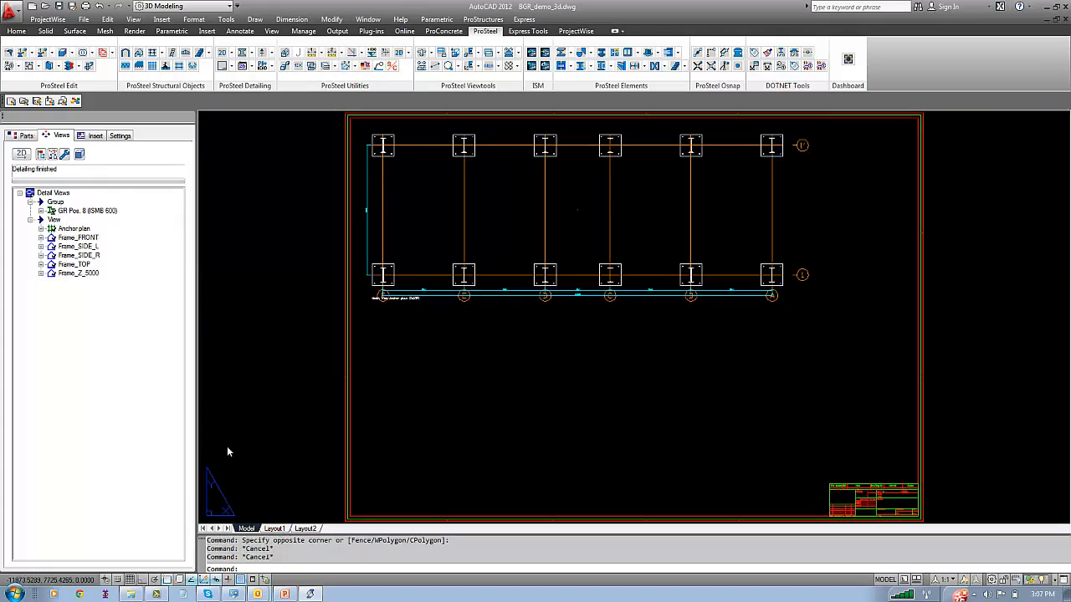
{"action": "left_click", "coordinate": [96, 135]}
{"action": "left_click", "coordinate": [50, 202]}
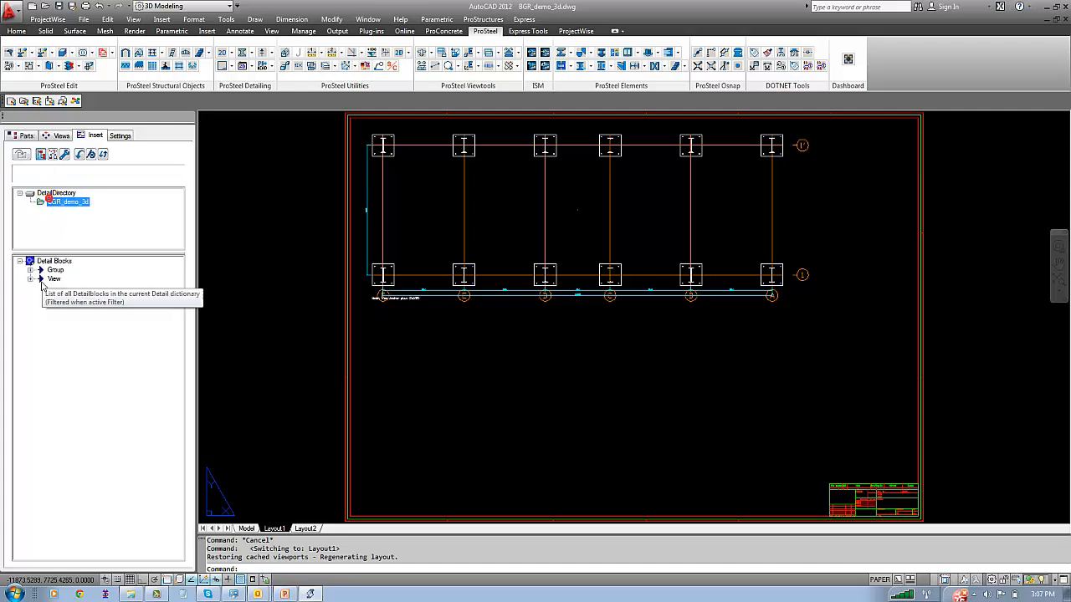
{"action": "left_click", "coordinate": [30, 270]}
{"action": "left_click", "coordinate": [41, 279]}
{"action": "left_click", "coordinate": [77, 287]}
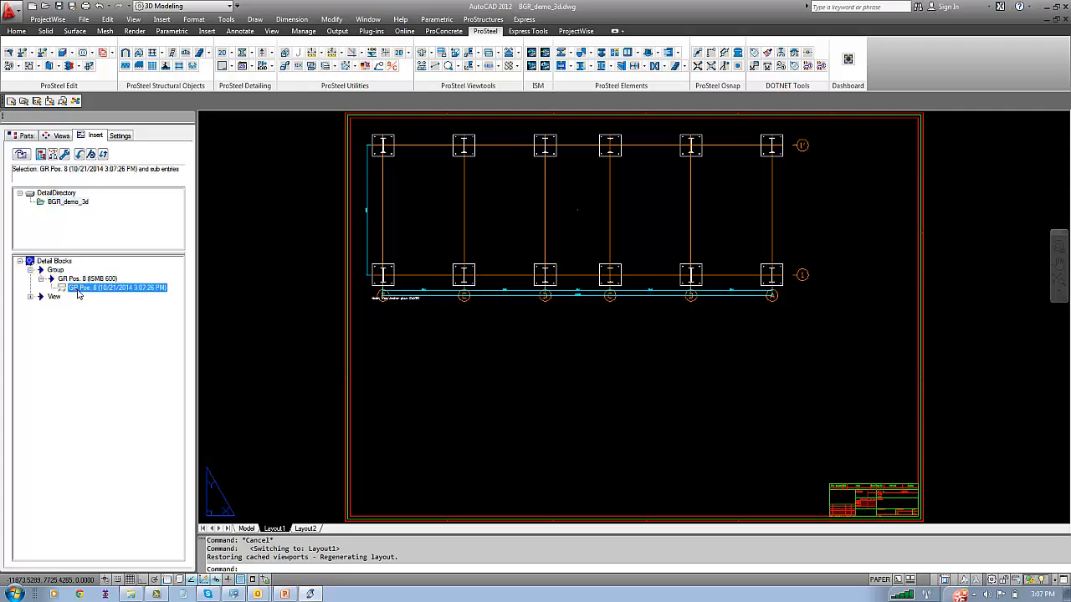
{"action": "right_click", "coordinate": [75, 285]}
{"action": "left_click", "coordinate": [98, 292]}
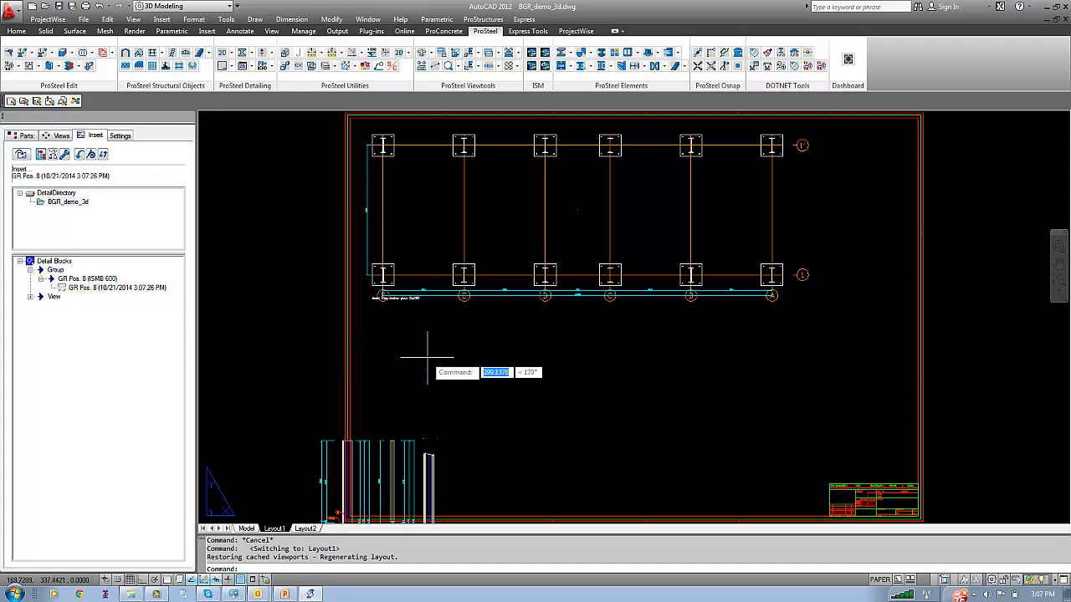
{"action": "left_click", "coordinate": [426, 397]}
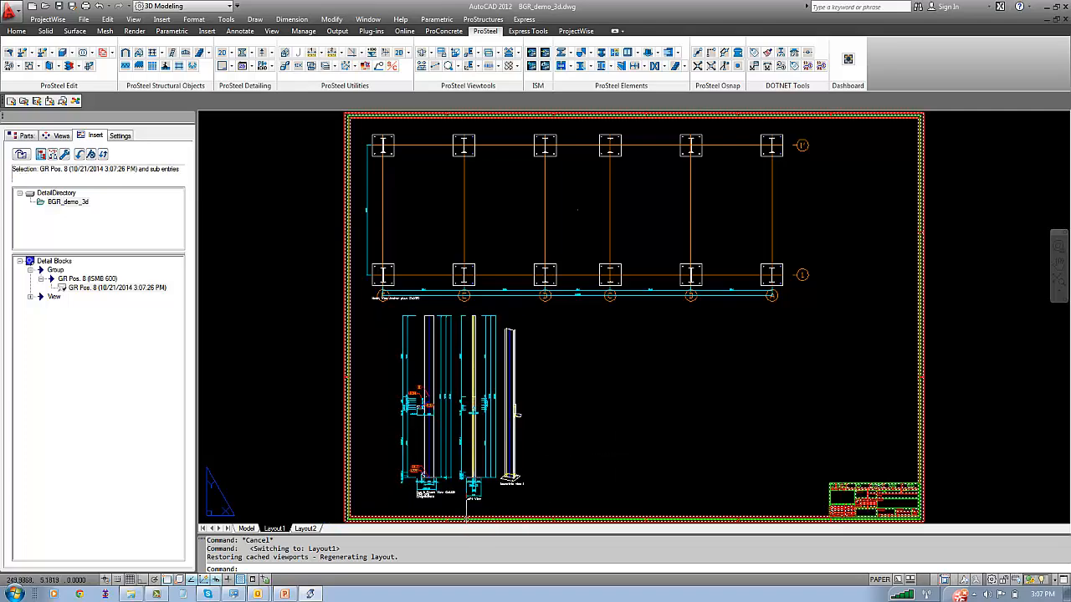
{"action": "scroll", "coordinate": [434, 504], "scroll_direction": "up", "scroll_amount": 6}
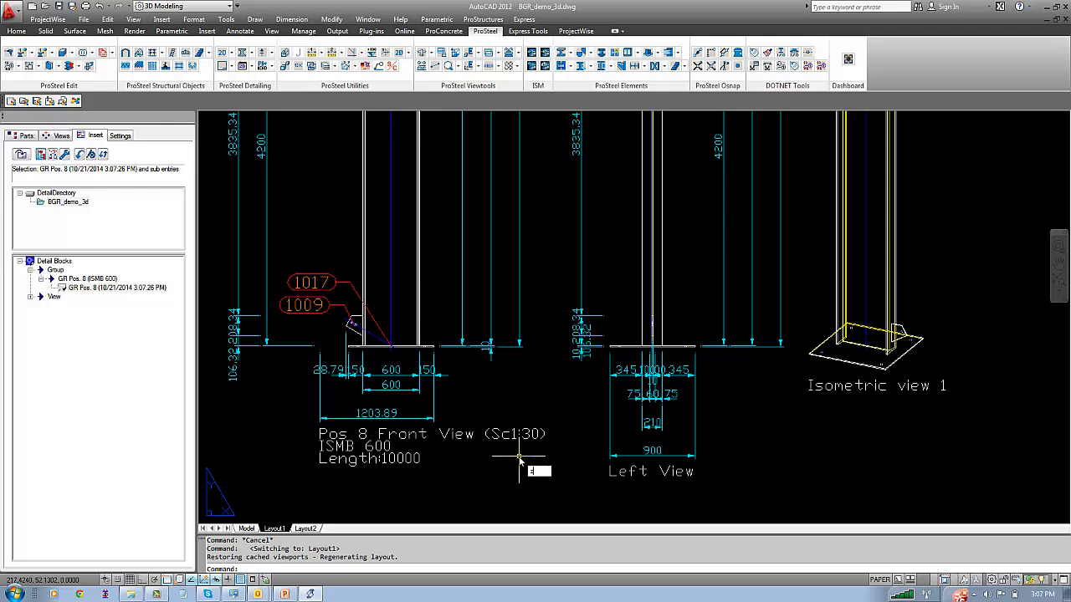
Examine the inserted GR Pos. 8 column detail and how it fits on the whole sheet
{"action": "key", "text": "Return"}
{"action": "type", "text": "e"}
{"action": "key", "text": "Return"}
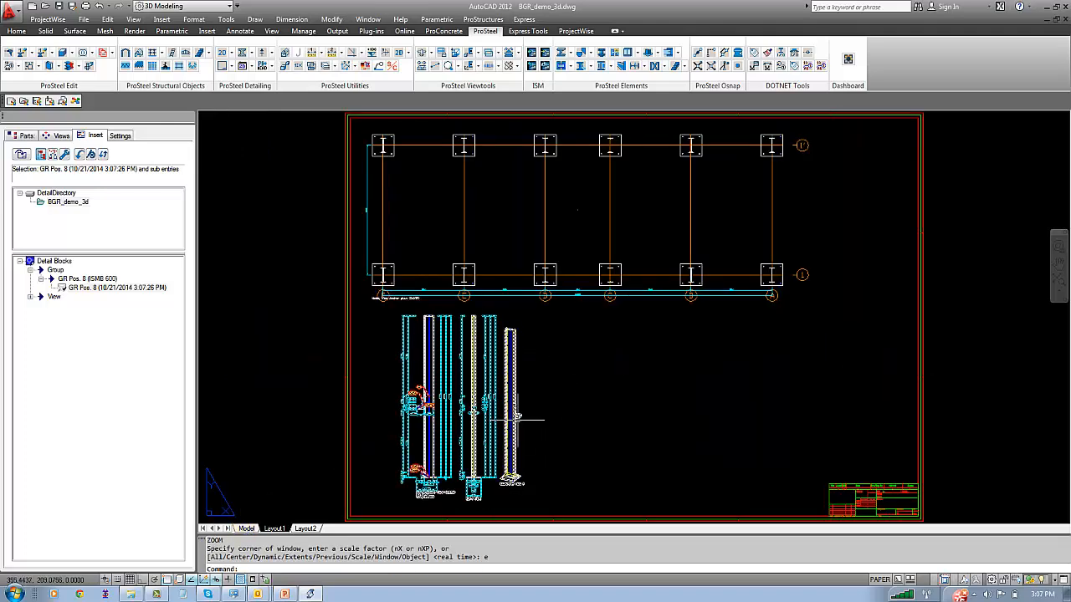
{"action": "scroll", "coordinate": [533, 419], "scroll_direction": "up", "scroll_amount": 3}
{"action": "scroll", "coordinate": [524, 421], "scroll_direction": "up", "scroll_amount": 2}
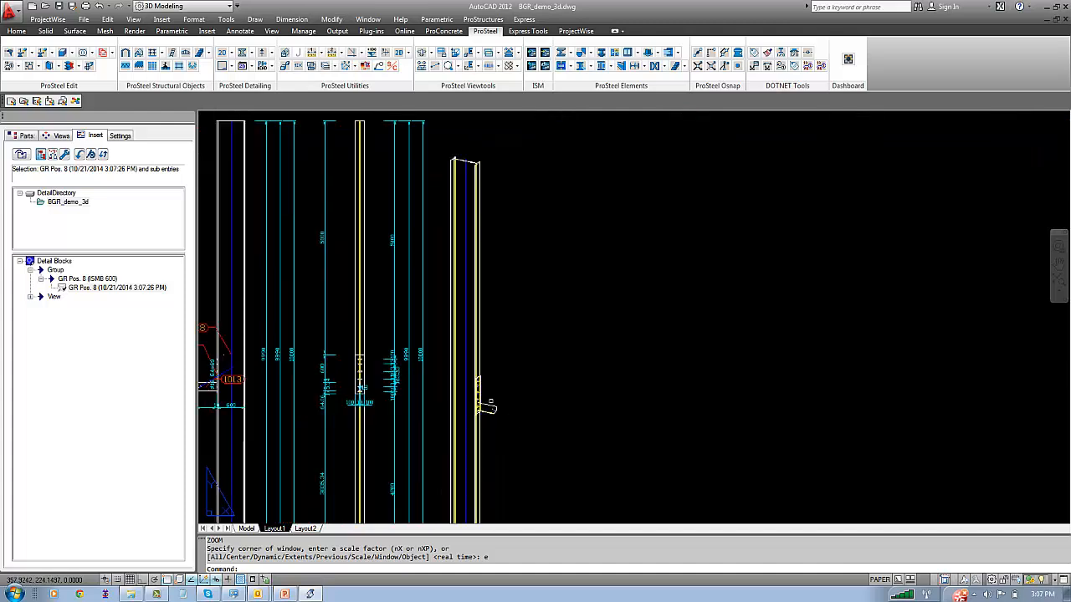
{"action": "scroll", "coordinate": [479, 389], "scroll_direction": "up", "scroll_amount": 2}
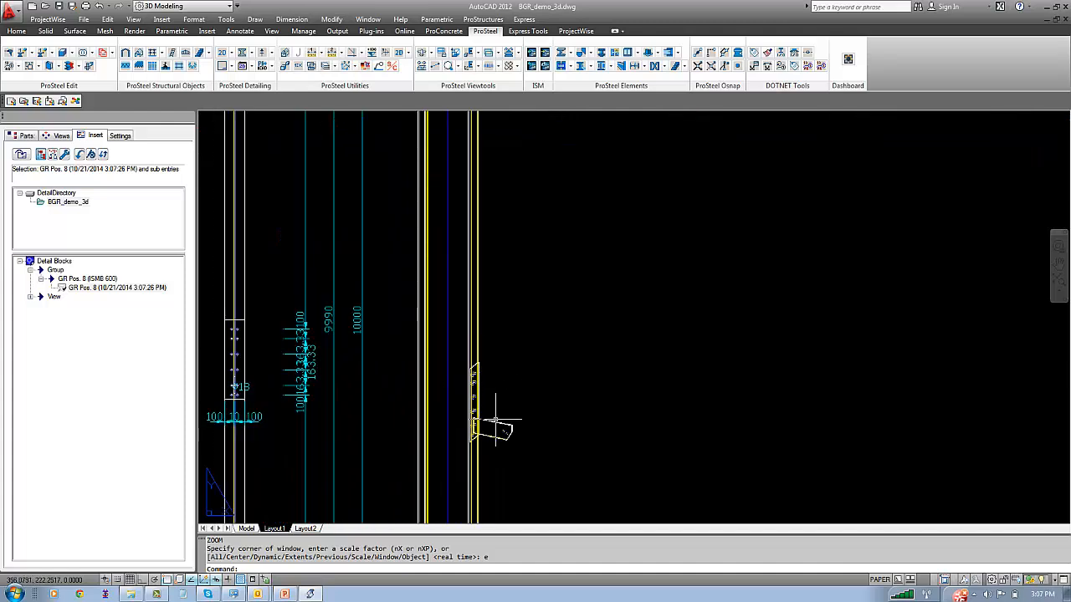
{"action": "middle_click", "coordinate": [489, 401]}
{"action": "middle_click", "coordinate": [488, 402]}
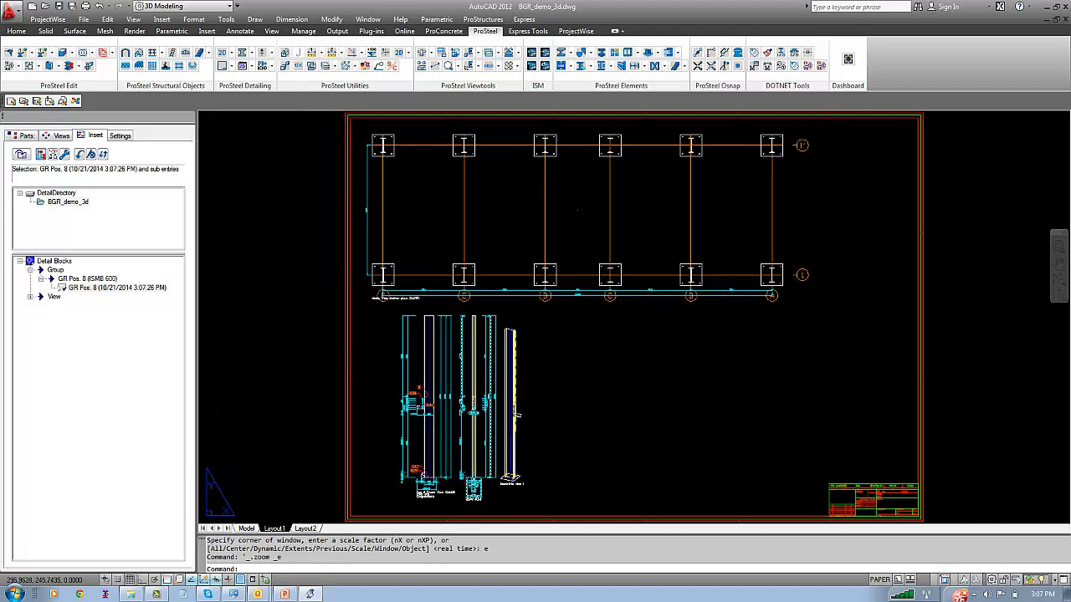
In the model, link plates Pos. 1009, 1013, 1014 and 1017 of group GR Pos. 8 to the Standard detail style
{"action": "left_click", "coordinate": [246, 529]}
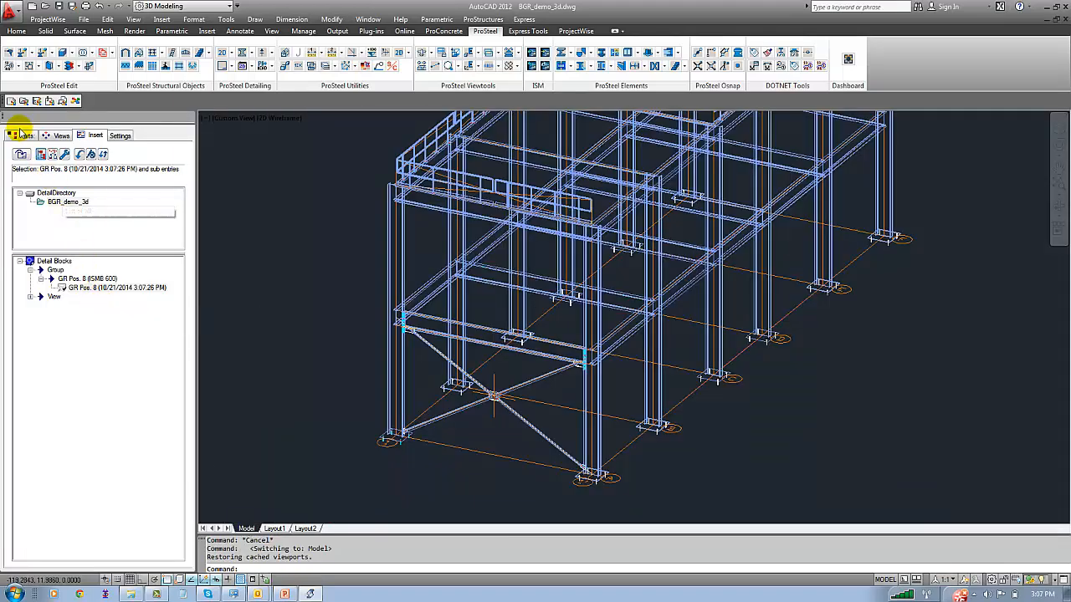
{"action": "left_click", "coordinate": [24, 135]}
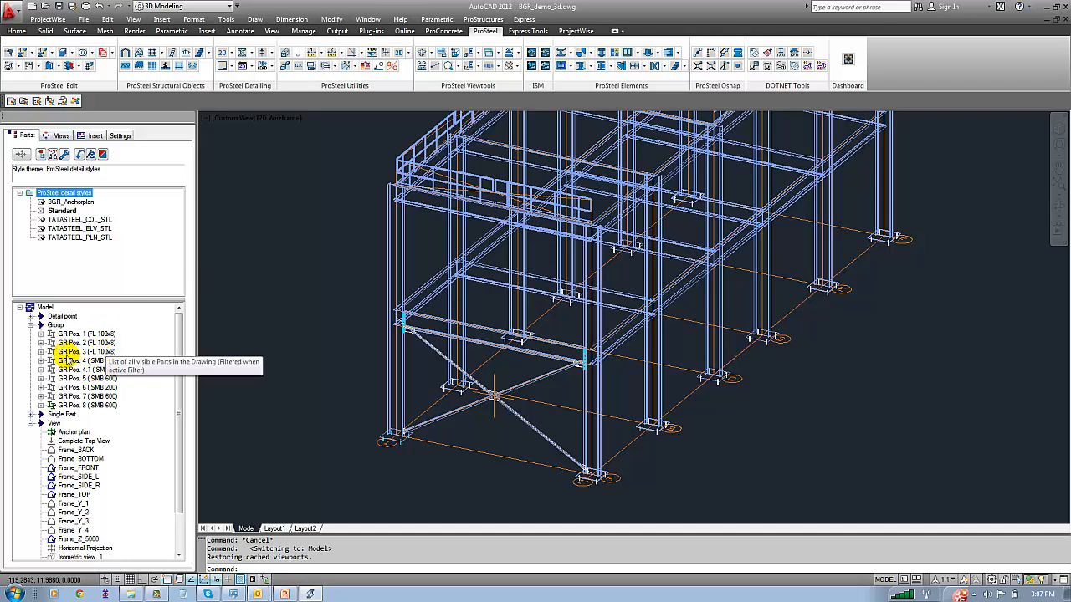
{"action": "left_click", "coordinate": [40, 405]}
{"action": "left_click", "coordinate": [80, 414]}
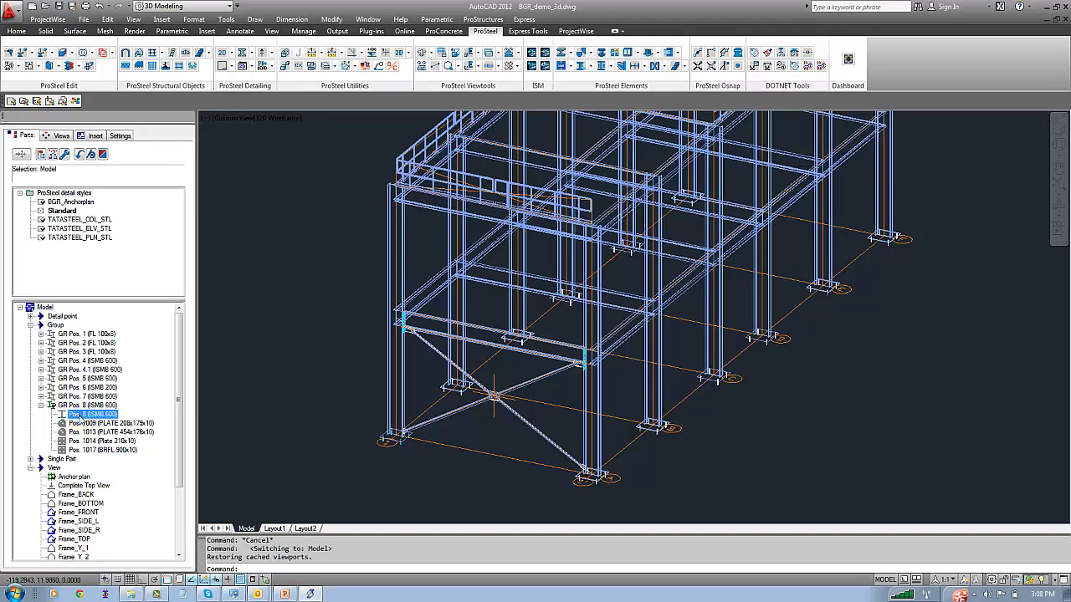
{"action": "left_click", "coordinate": [83, 424]}
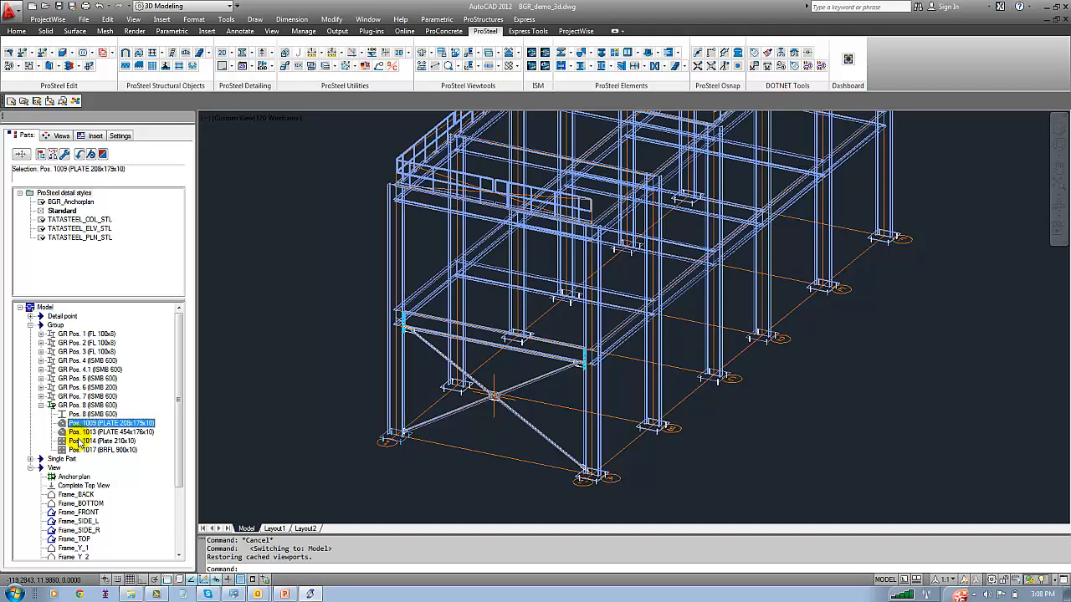
{"action": "left_click", "coordinate": [82, 451], "text": "shift"}
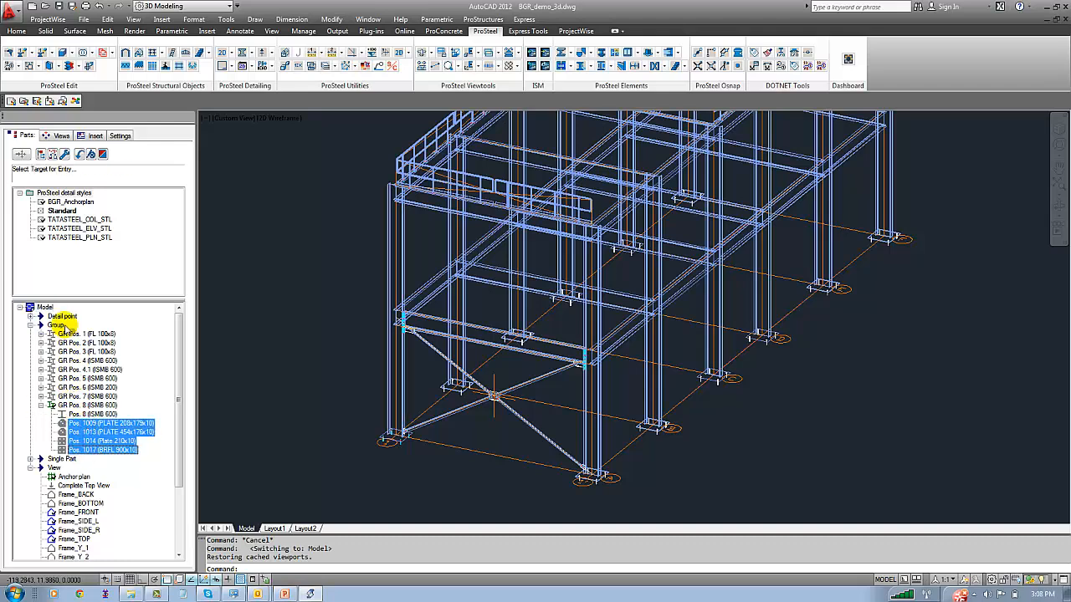
{"action": "left_click", "coordinate": [70, 228]}
{"action": "left_click", "coordinate": [71, 222]}
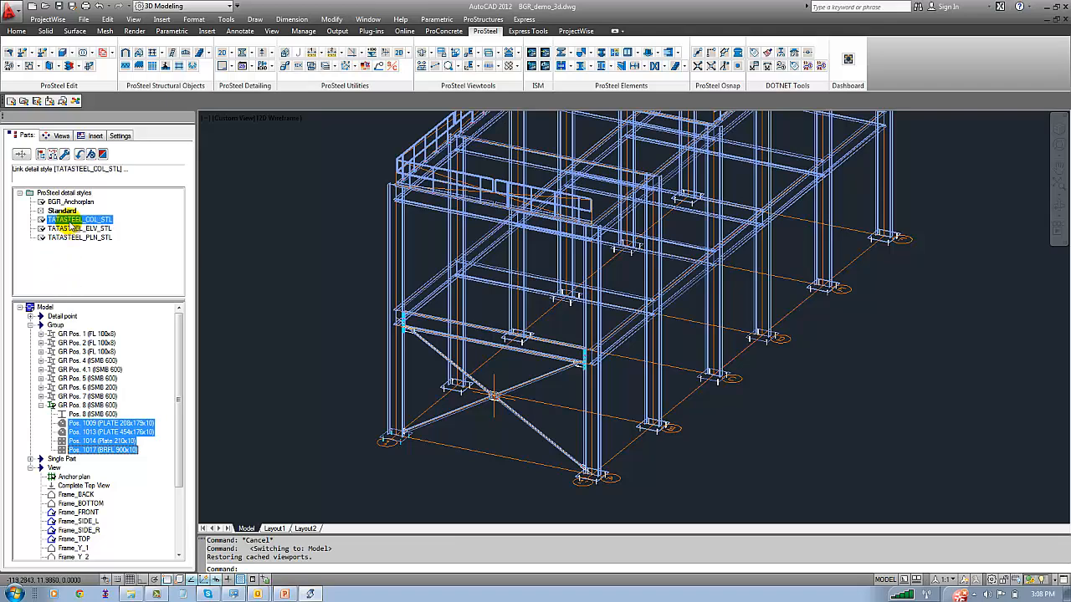
{"action": "left_click_drag", "start_coordinate": [71, 224], "coordinate": [66, 211]}
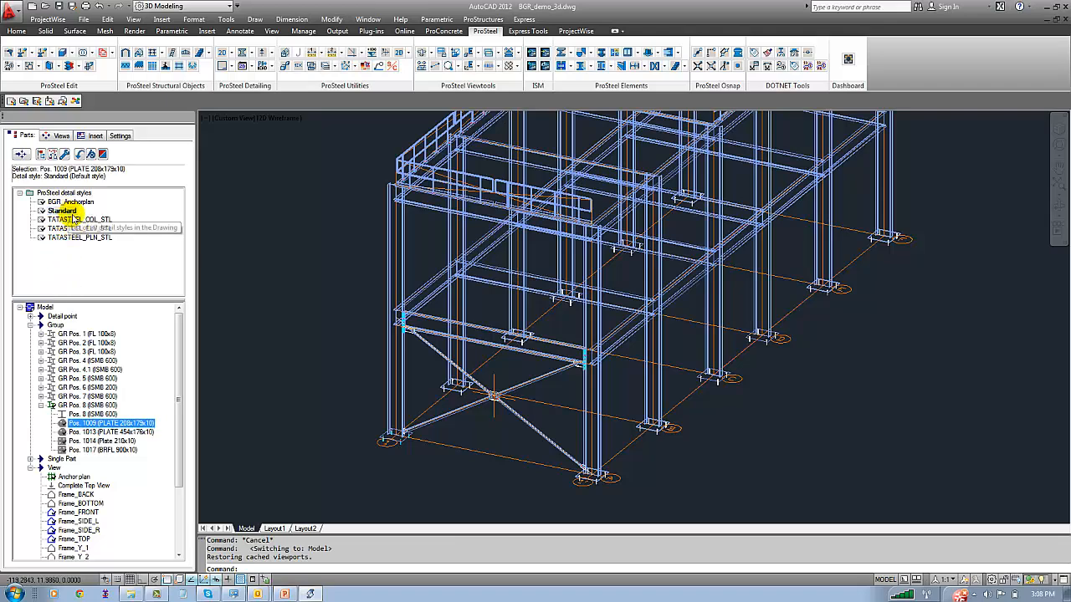
Create the 2D details of plates Pos. 1009, 1013, 1014 and 1017 from the GR Pos. 8 detail views
{"action": "left_click", "coordinate": [62, 136]}
{"action": "left_click", "coordinate": [40, 211]}
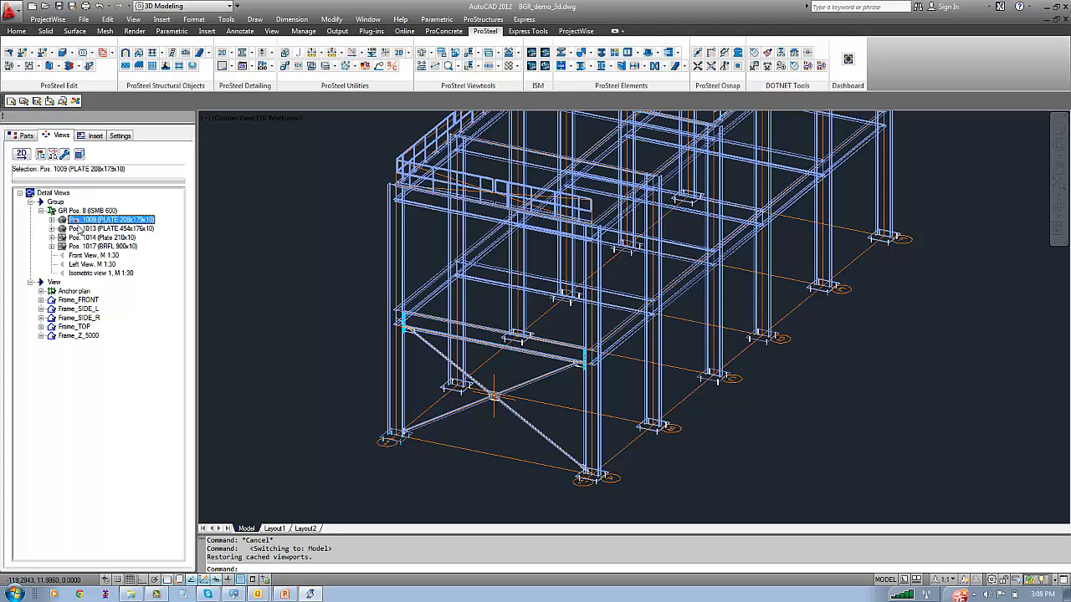
{"action": "left_click", "coordinate": [84, 247], "text": "shift"}
{"action": "right_click", "coordinate": [84, 247]}
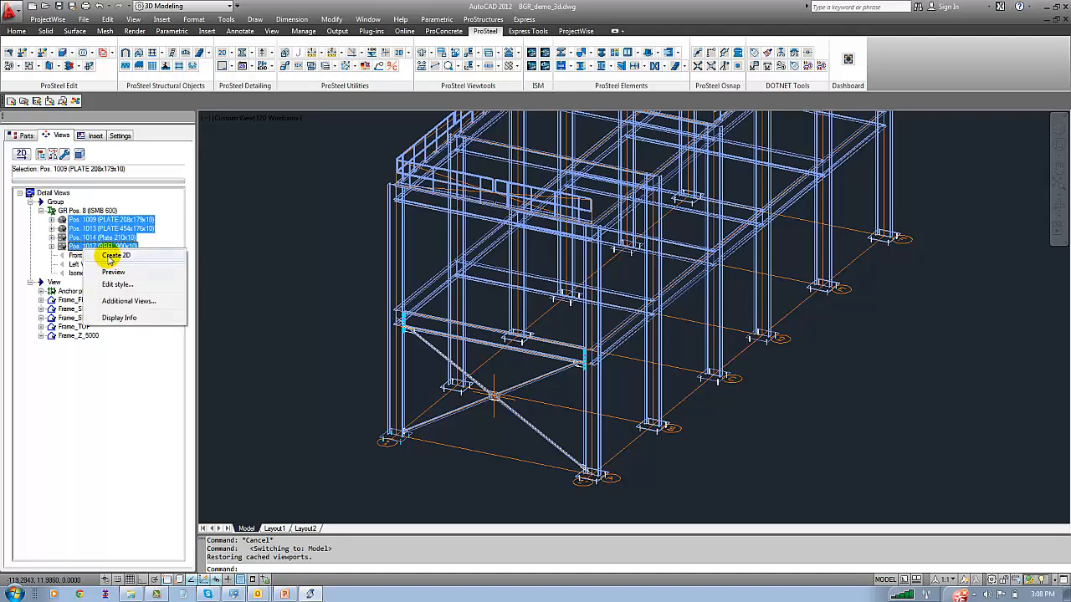
{"action": "left_click", "coordinate": [185, 248]}
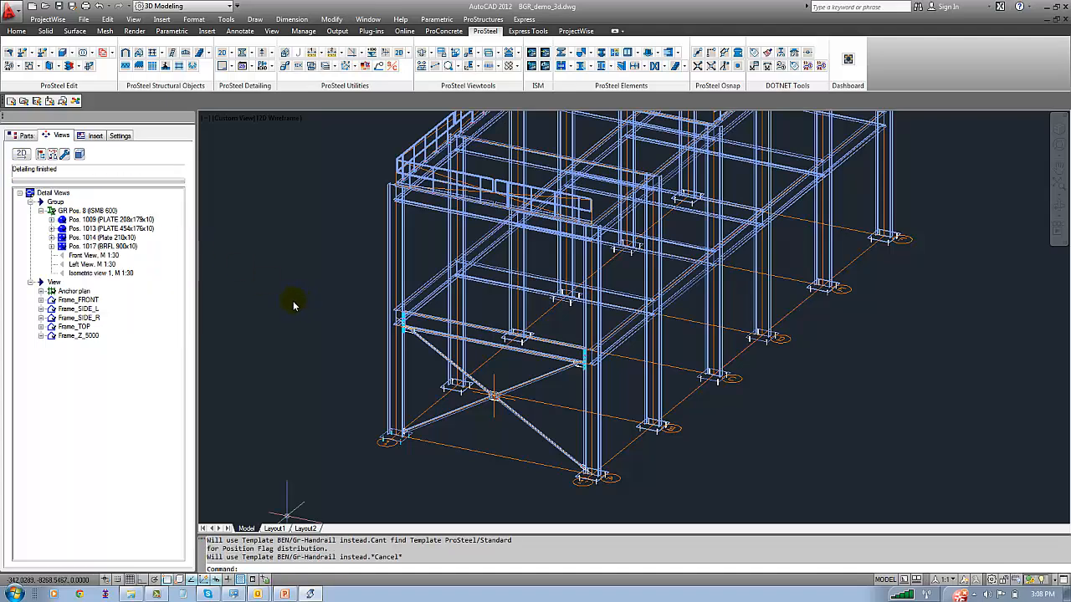
{"action": "left_click", "coordinate": [289, 338]}
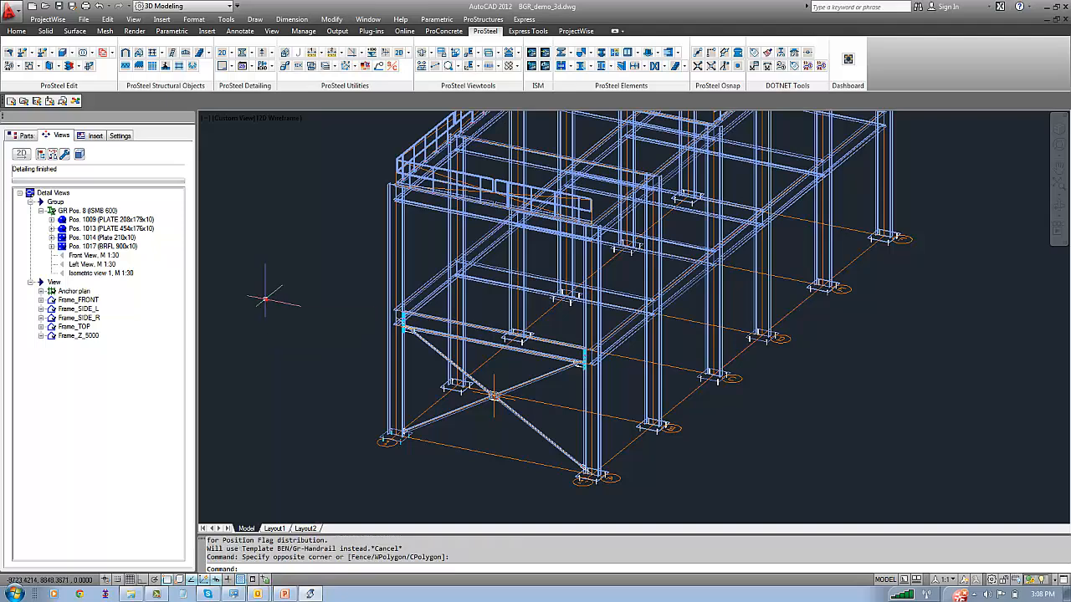
On Layout1, load the BGR_demo_3d detail blocks and expand the four plate entries under GR Pos. 8
{"action": "left_click", "coordinate": [275, 529]}
{"action": "left_click", "coordinate": [92, 136]}
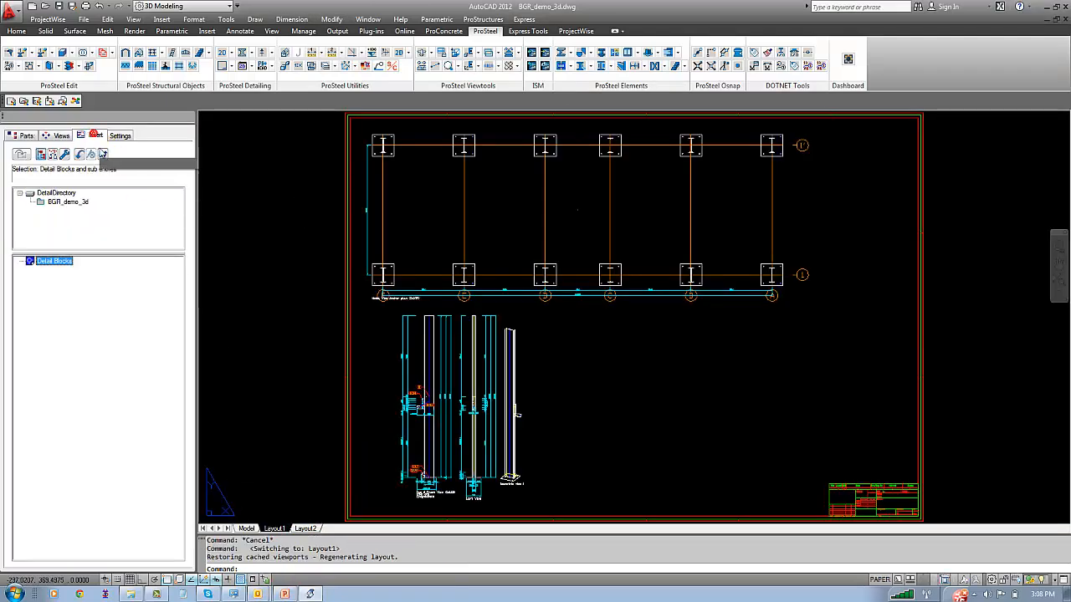
{"action": "left_click", "coordinate": [66, 203]}
{"action": "left_click", "coordinate": [30, 269]}
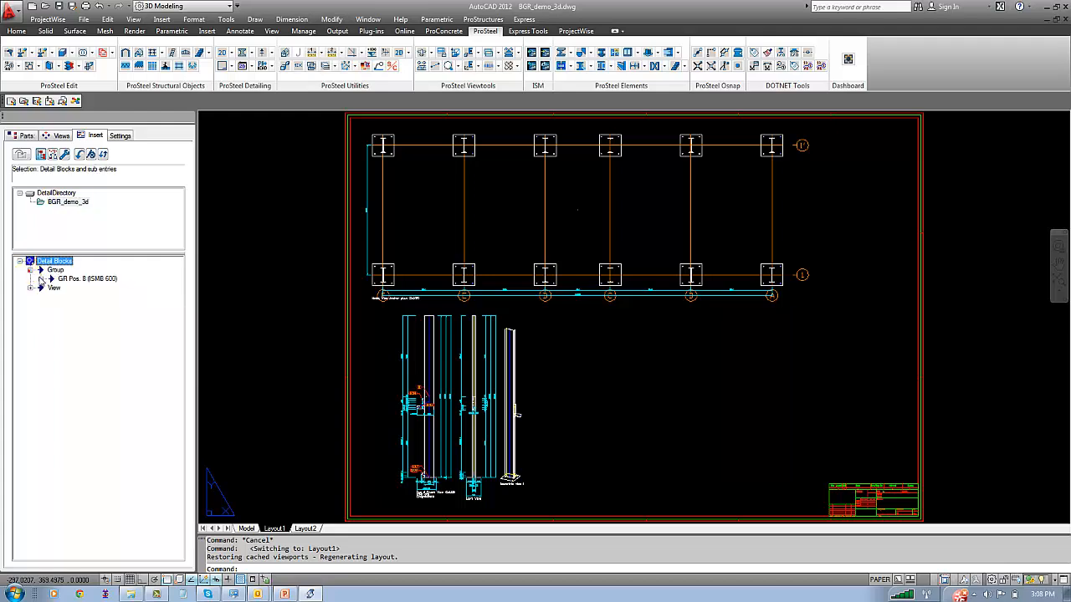
{"action": "left_click", "coordinate": [40, 279]}
{"action": "left_click", "coordinate": [52, 288]}
{"action": "left_click", "coordinate": [51, 306]}
{"action": "left_click", "coordinate": [51, 323]}
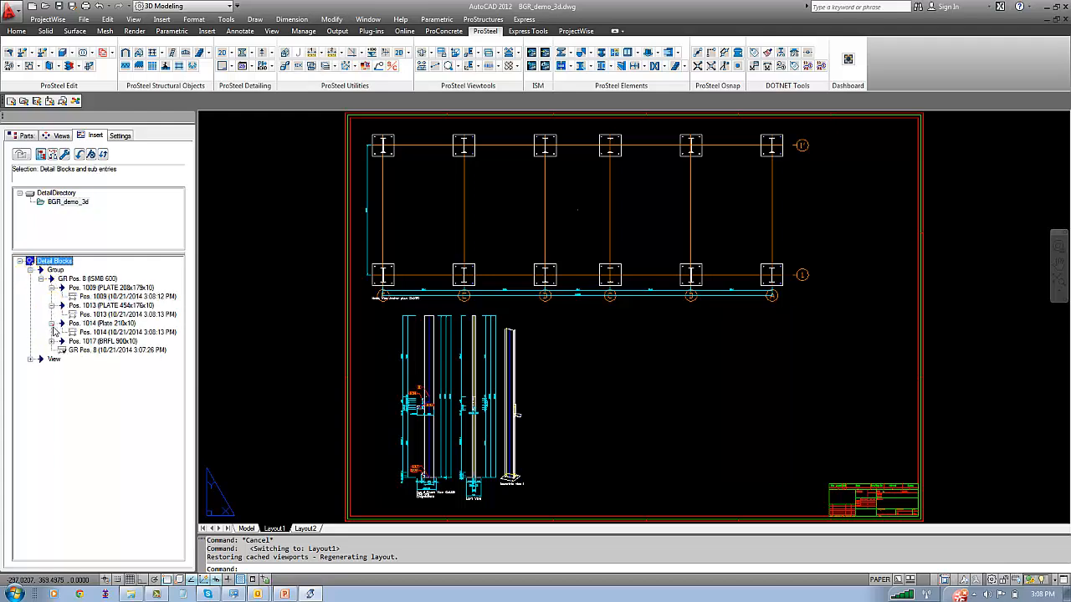
{"action": "left_click", "coordinate": [51, 342]}
Insert the Pos. 1009, 1013 and 1014 plate details in a row beside the column detail, with Pos. 1017 below them
{"action": "left_click", "coordinate": [87, 297]}
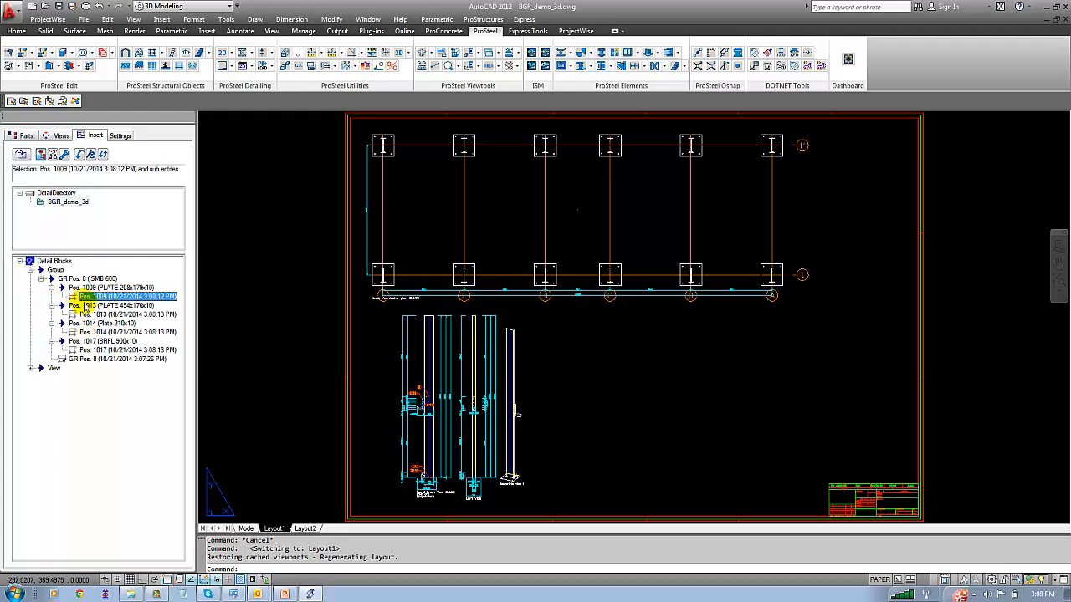
{"action": "left_click", "coordinate": [97, 314], "text": "ctrl"}
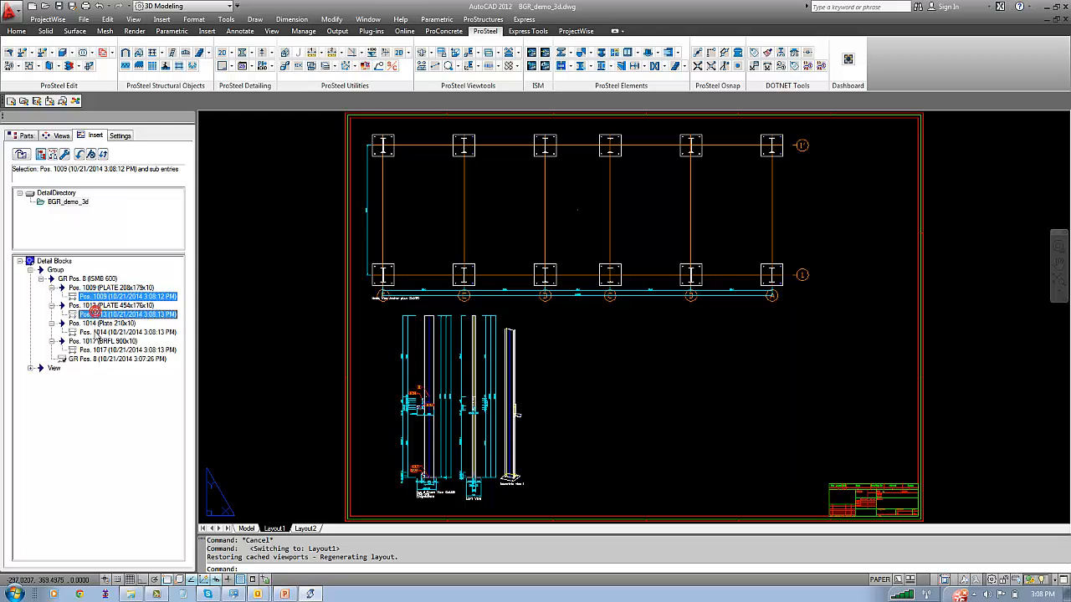
{"action": "left_click", "coordinate": [99, 332], "text": "ctrl"}
{"action": "left_click", "coordinate": [100, 350], "text": "ctrl"}
{"action": "right_click", "coordinate": [106, 298]}
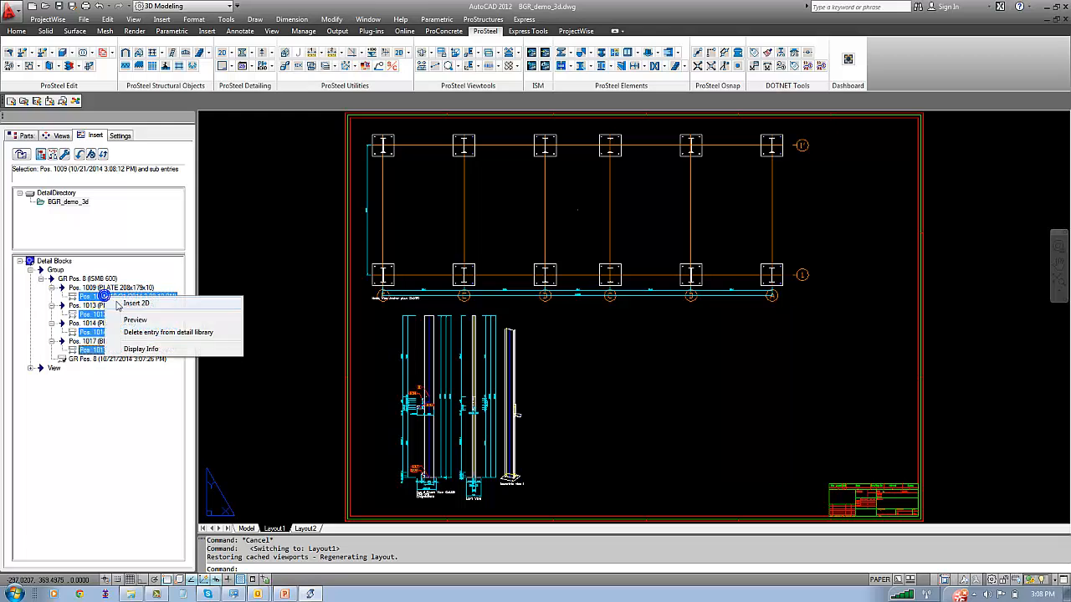
{"action": "left_click", "coordinate": [116, 305]}
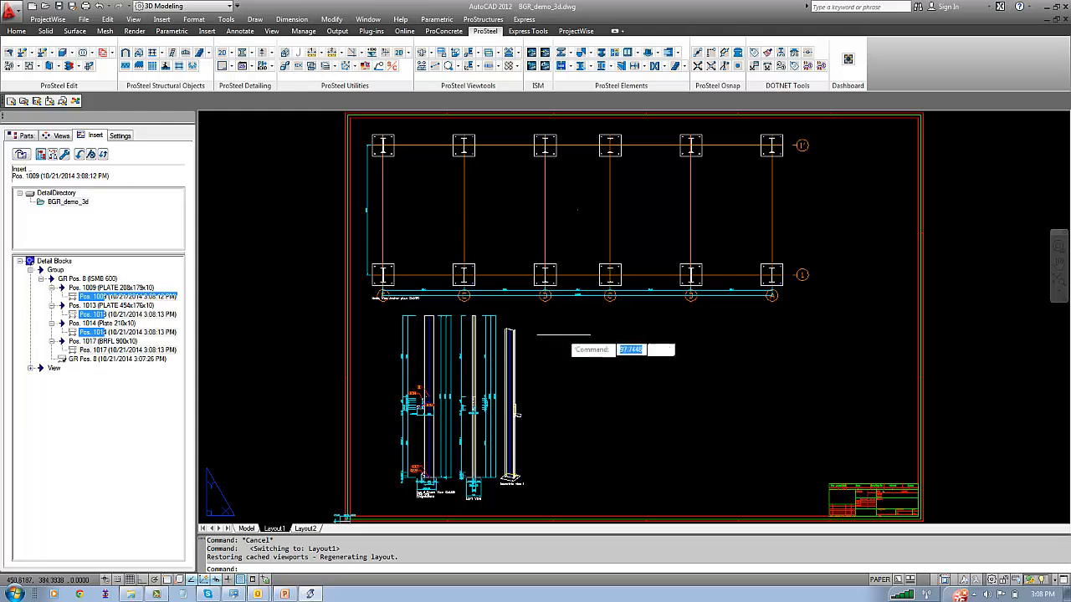
{"action": "left_click", "coordinate": [555, 323]}
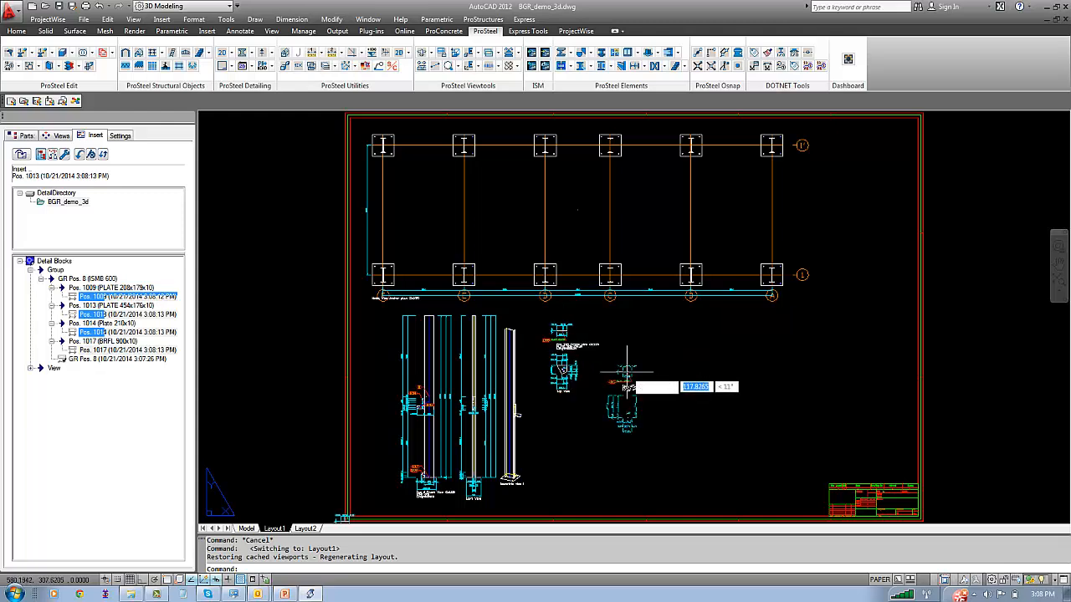
{"action": "left_click", "coordinate": [625, 327]}
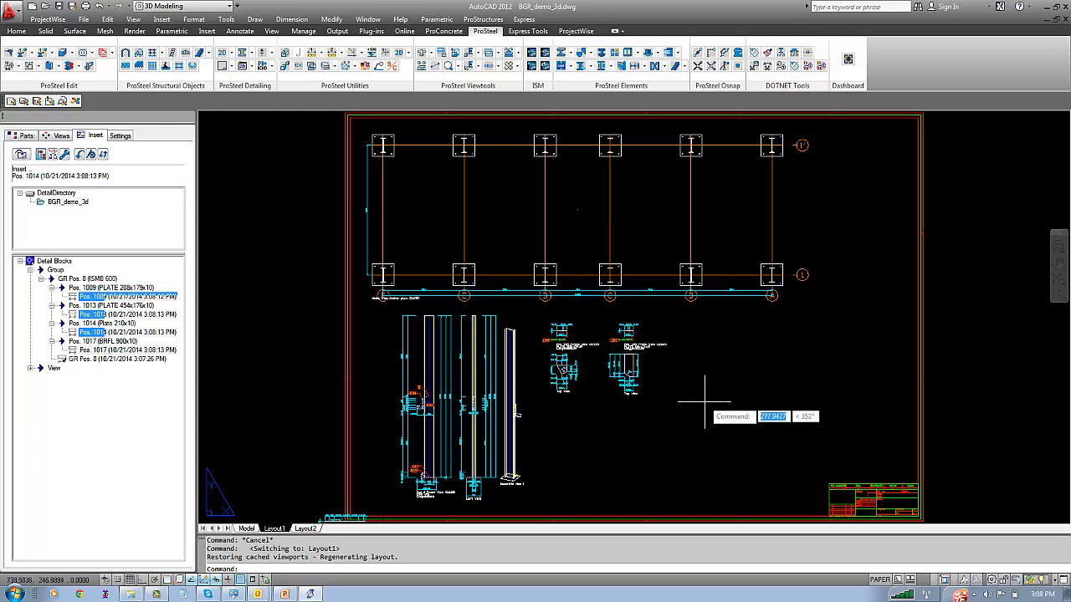
{"action": "left_click", "coordinate": [700, 331]}
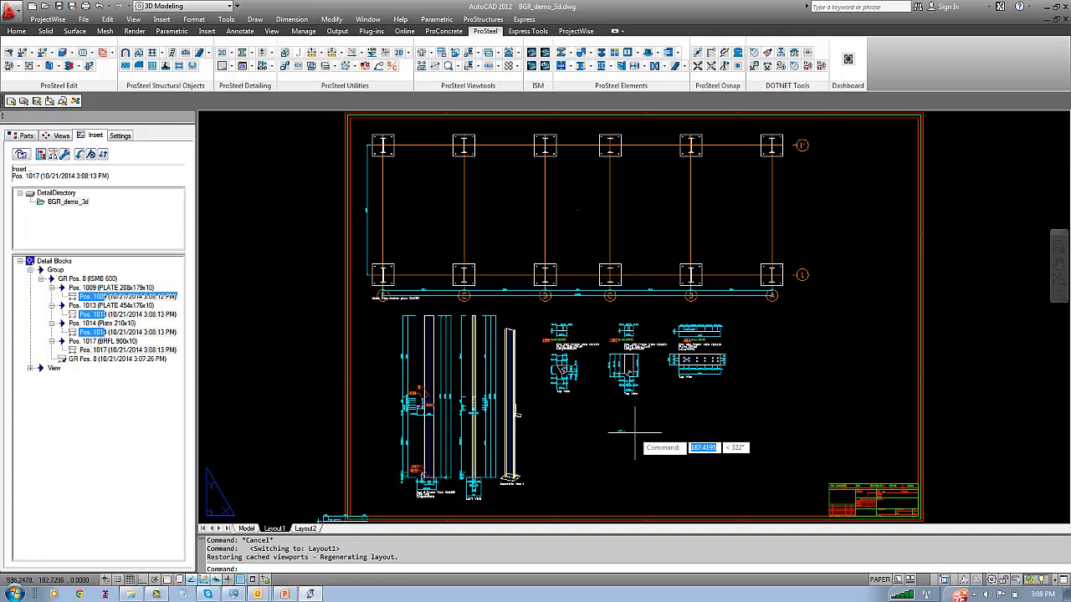
{"action": "left_click", "coordinate": [585, 425]}
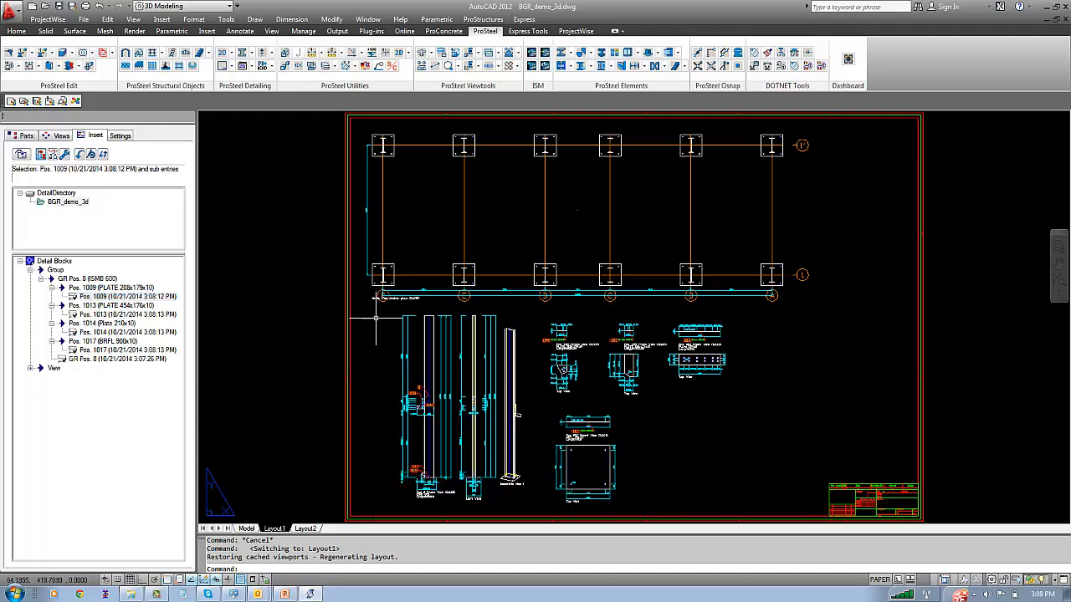
Examine the view titles, scales and dimensions of the anchor plan, column and plate details on the sheet
{"action": "scroll", "coordinate": [386, 278], "scroll_direction": "up", "scroll_amount": 5}
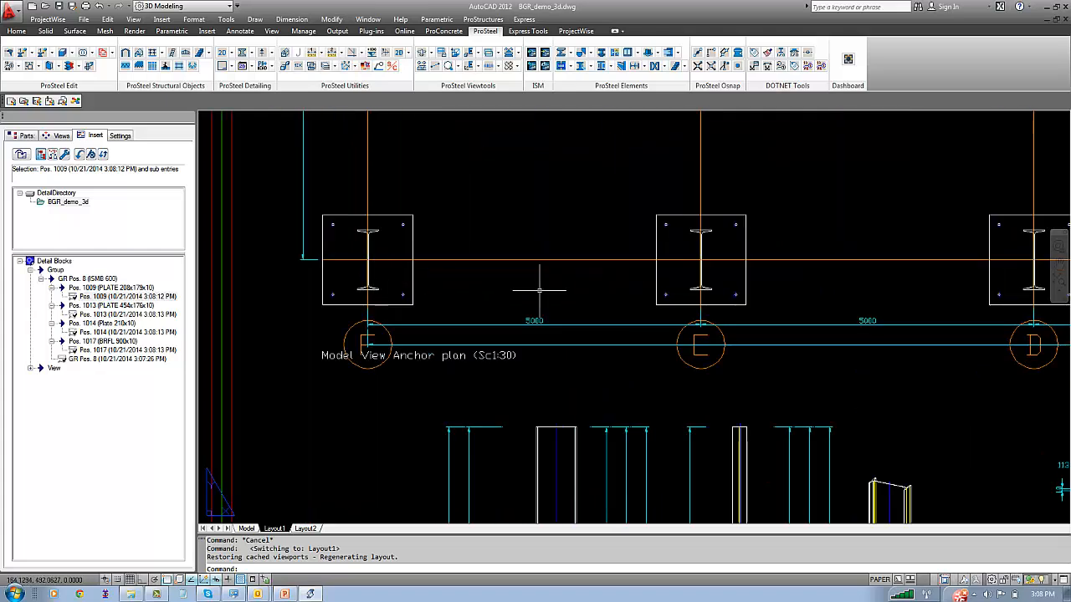
{"action": "scroll", "coordinate": [542, 311], "scroll_direction": "down", "scroll_amount": 5}
{"action": "middle_click_drag", "start_coordinate": [542, 311], "coordinate": [474, 179]}
{"action": "scroll", "coordinate": [472, 406], "scroll_direction": "up", "scroll_amount": 4}
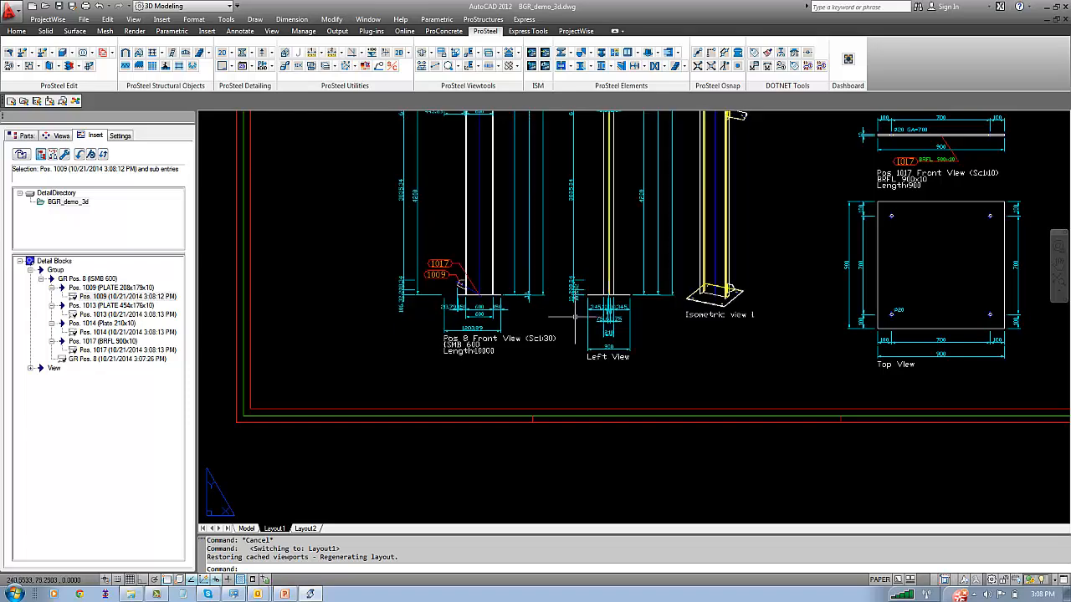
{"action": "middle_click_drag", "start_coordinate": [471, 368], "coordinate": [304, 470]}
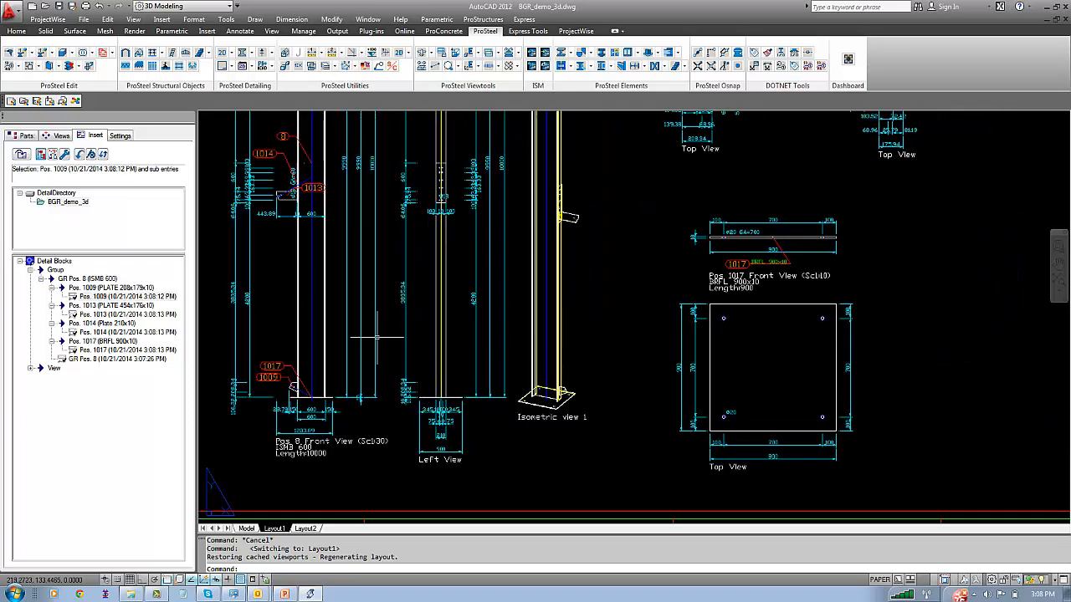
{"action": "scroll", "coordinate": [580, 322], "scroll_direction": "down", "scroll_amount": 2}
{"action": "middle_click_drag", "start_coordinate": [597, 308], "coordinate": [476, 428]}
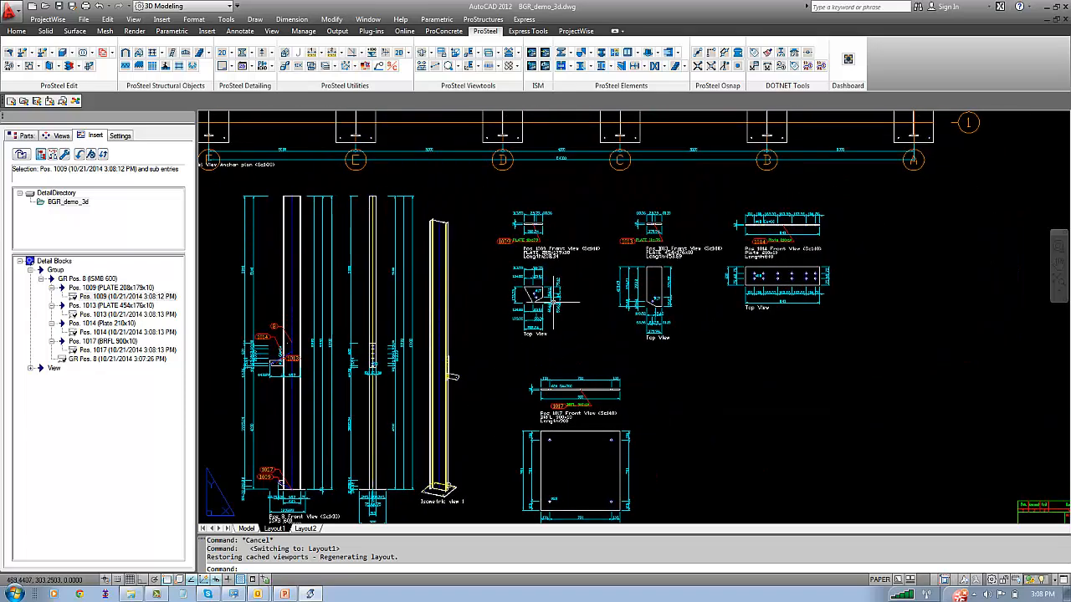
{"action": "scroll", "coordinate": [720, 290], "scroll_direction": "up", "scroll_amount": 3}
{"action": "scroll", "coordinate": [615, 302], "scroll_direction": "up", "scroll_amount": 2}
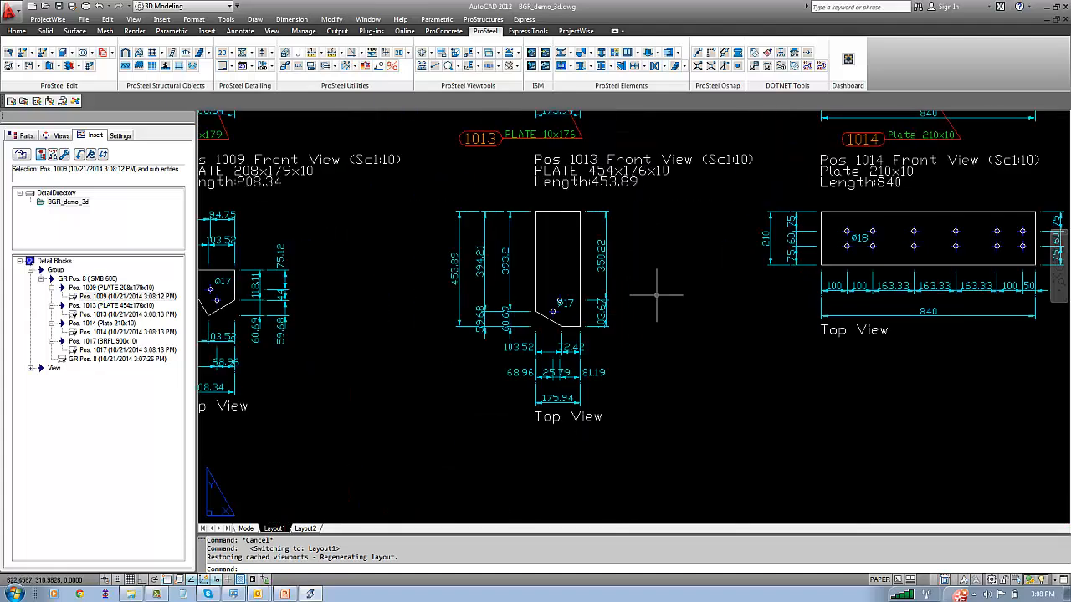
{"action": "middle_click", "coordinate": [786, 368]}
{"action": "middle_click", "coordinate": [787, 368]}
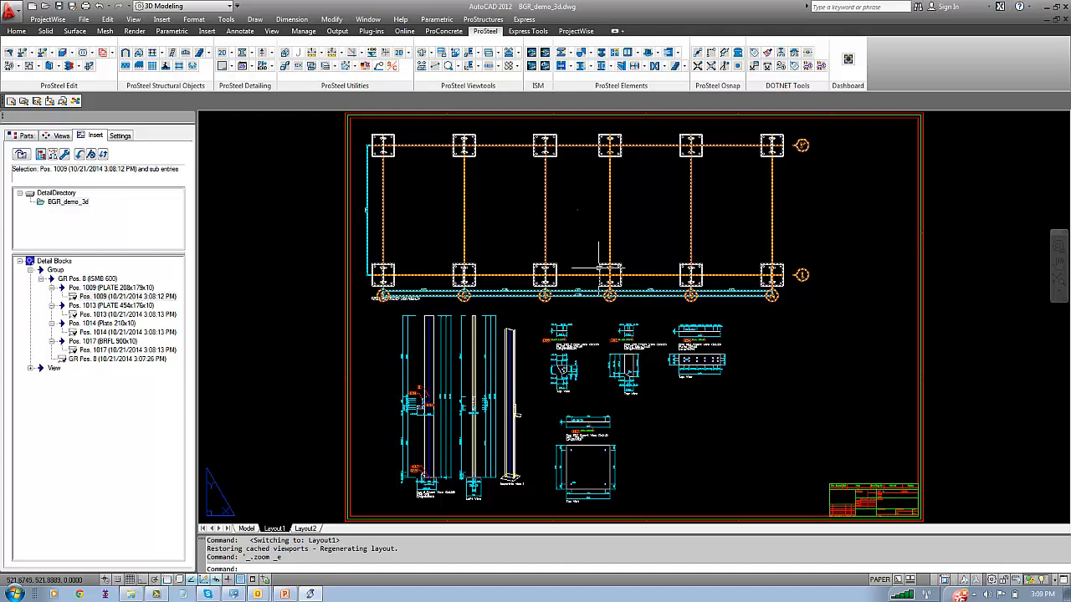
Insert a drawing partlist for all details on the Layout1 sheet, placing it in the free area above the title block
{"action": "left_click", "coordinate": [482, 19]}
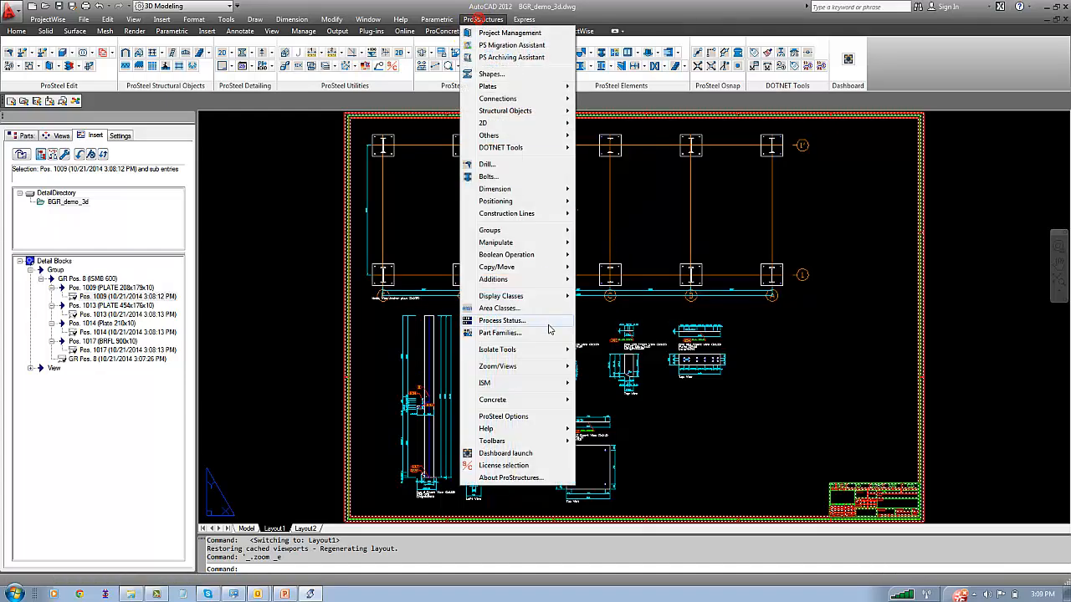
{"action": "mouse_move", "coordinate": [518, 279]}
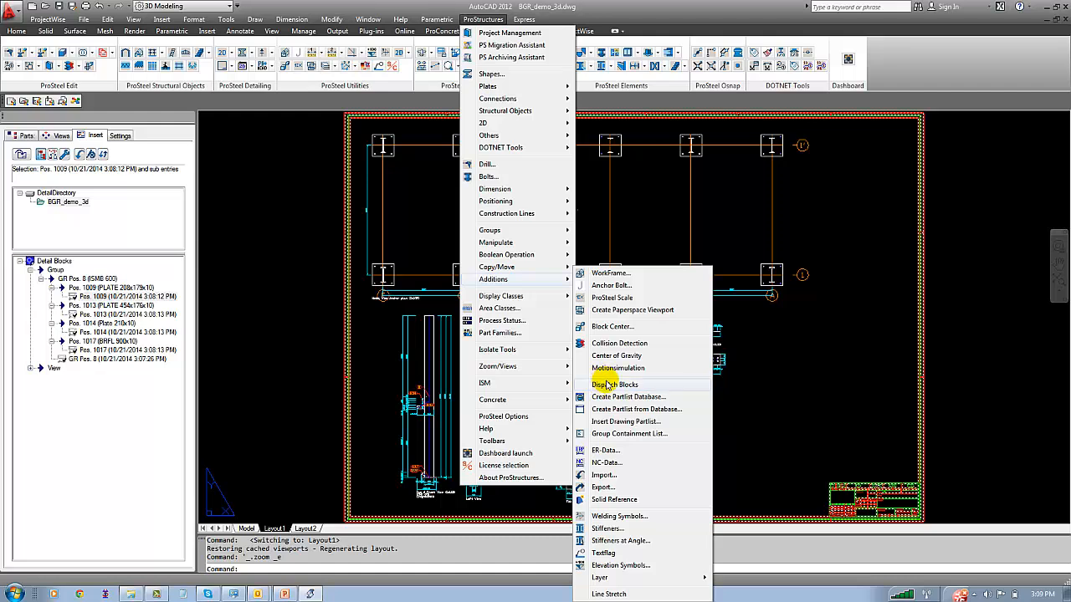
{"action": "left_click", "coordinate": [619, 422]}
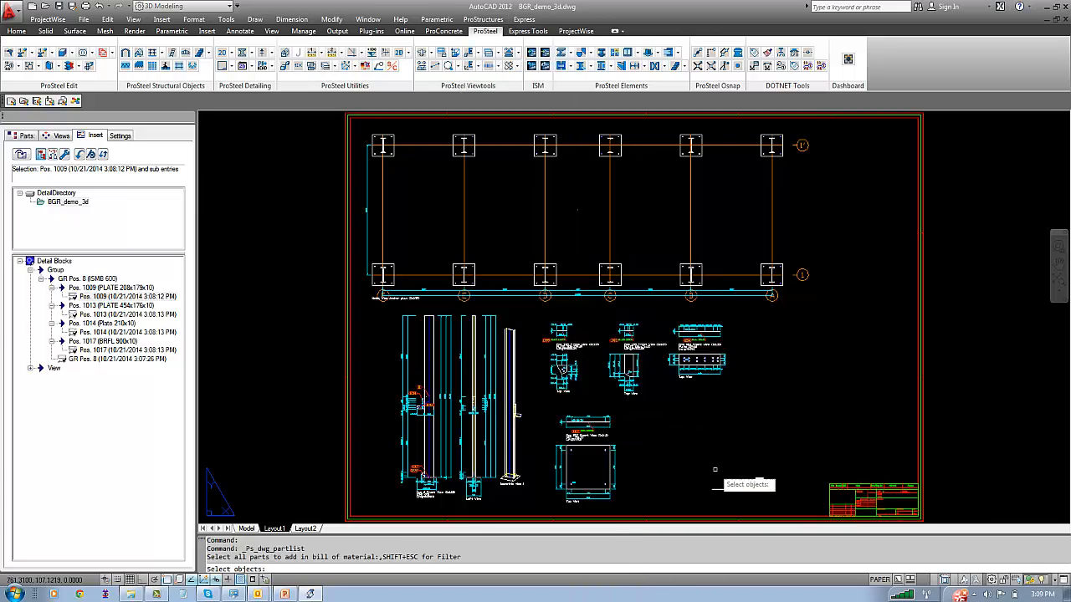
{"action": "left_click", "coordinate": [888, 506]}
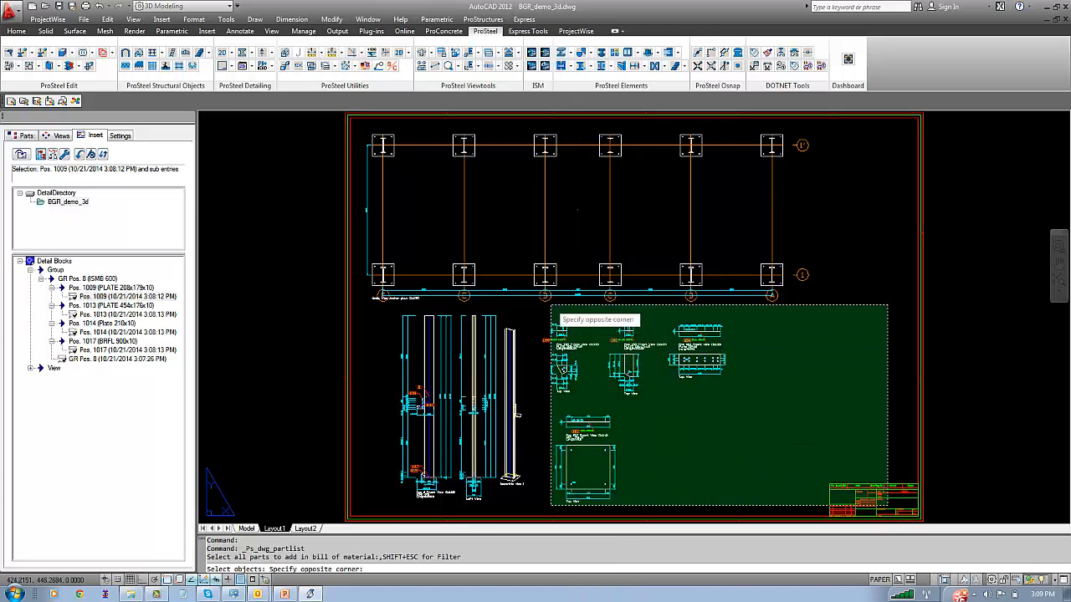
{"action": "left_click", "coordinate": [352, 136]}
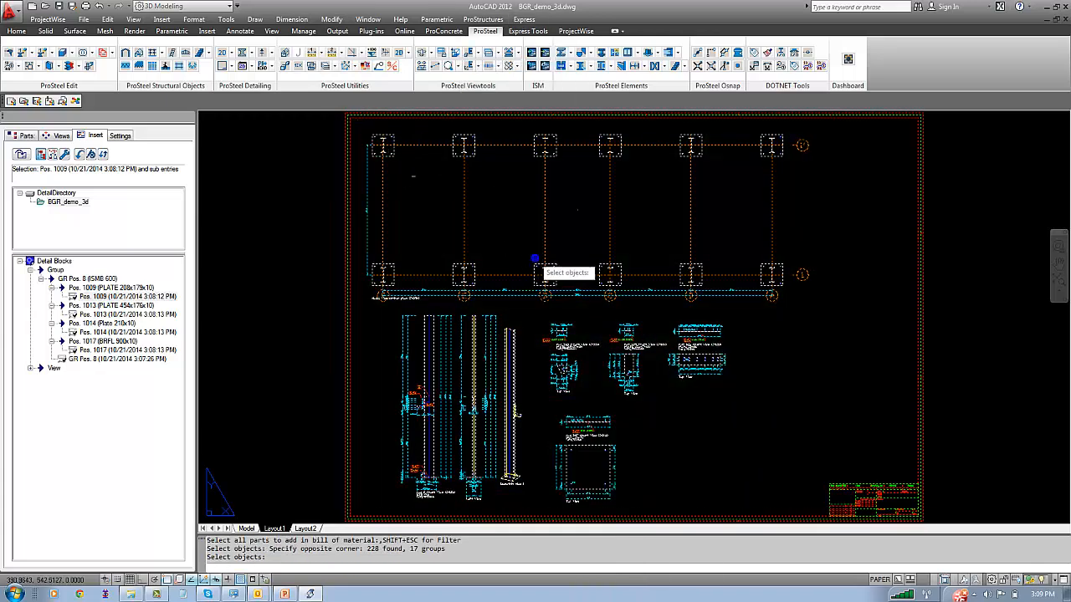
{"action": "key", "text": "Return"}
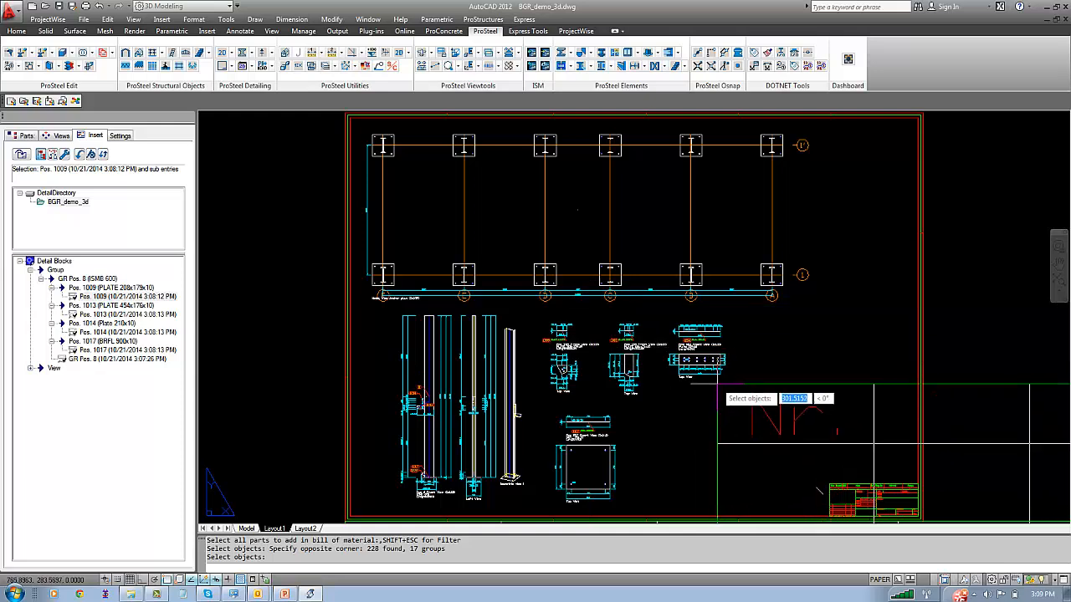
{"action": "key", "text": "Return"}
Try the drawing partlist at scale 1, and set its scale to 2
{"action": "left_click", "coordinate": [240, 158]}
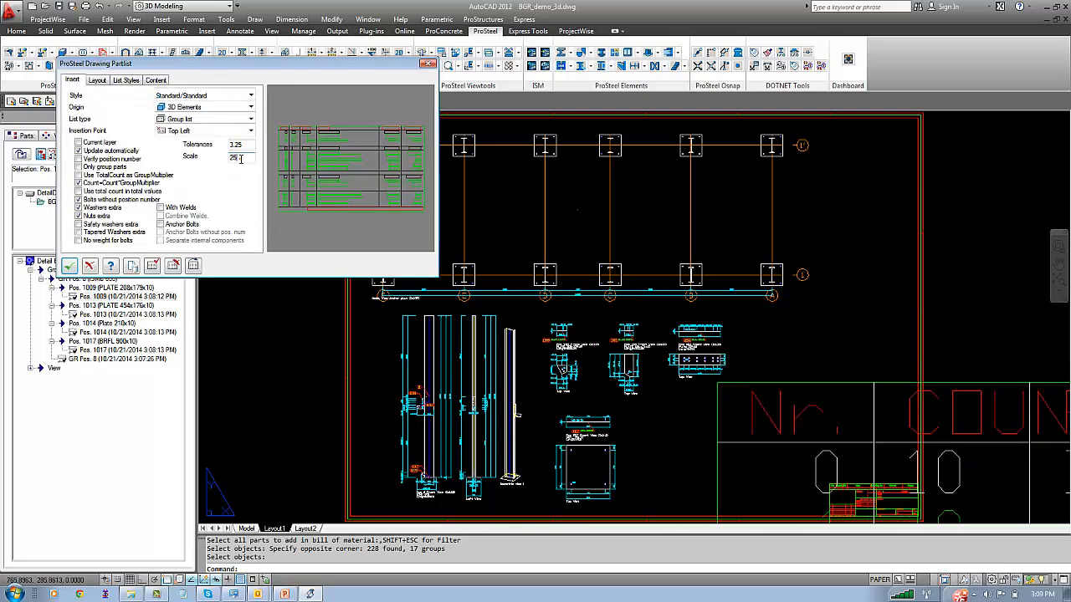
{"action": "type", "text": "1"}
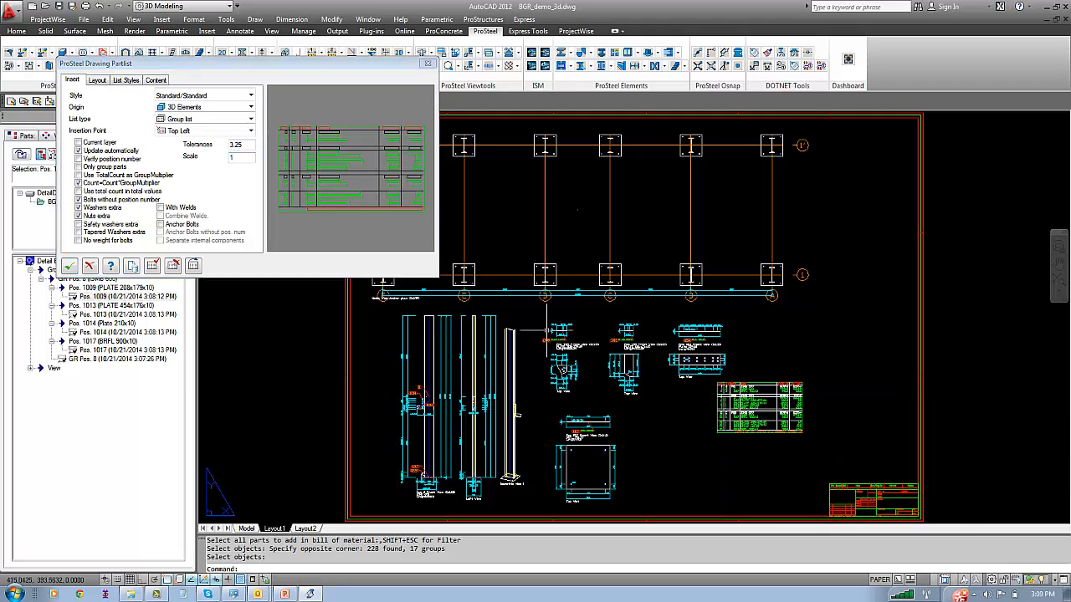
{"action": "left_click_drag", "start_coordinate": [239, 158], "coordinate": [198, 164]}
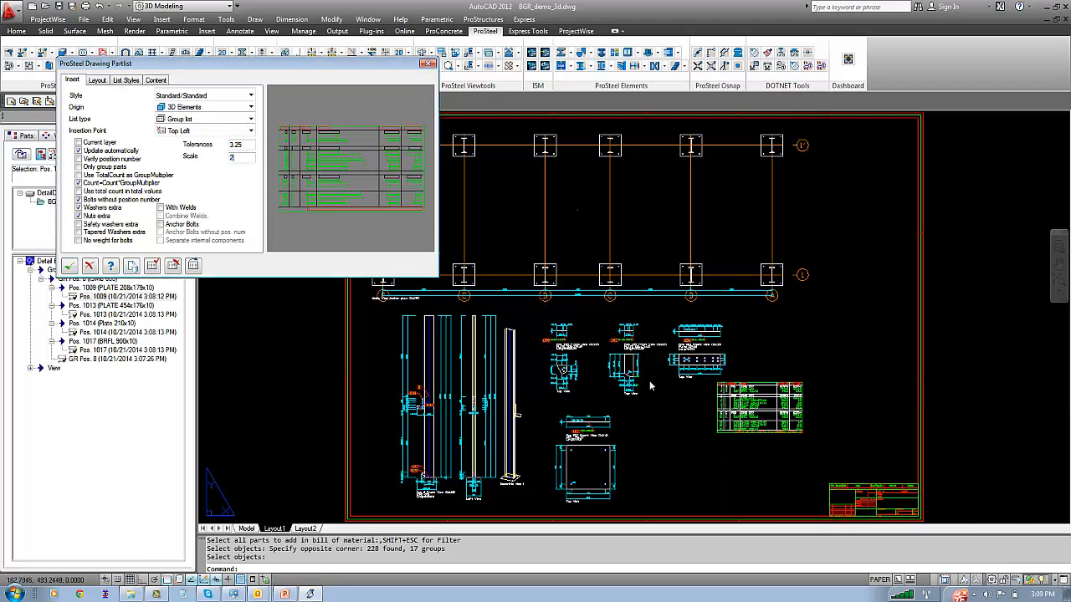
{"action": "scroll", "coordinate": [973, 483], "scroll_direction": "up", "scroll_amount": 3}
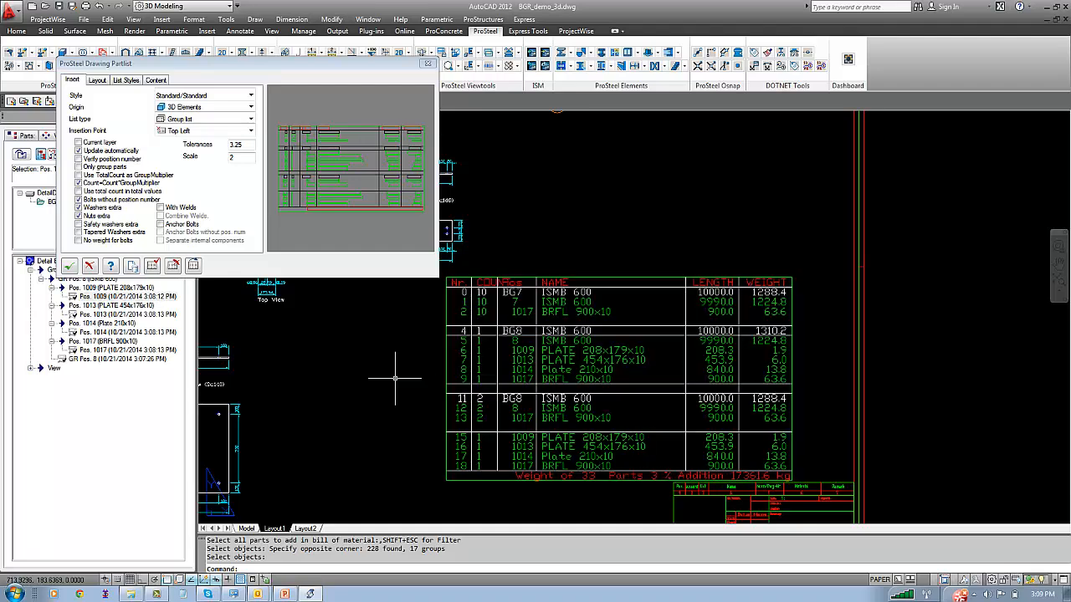
Open the partlist's layout format and set the block size to 1
{"action": "left_click", "coordinate": [100, 82]}
{"action": "left_click", "coordinate": [76, 234]}
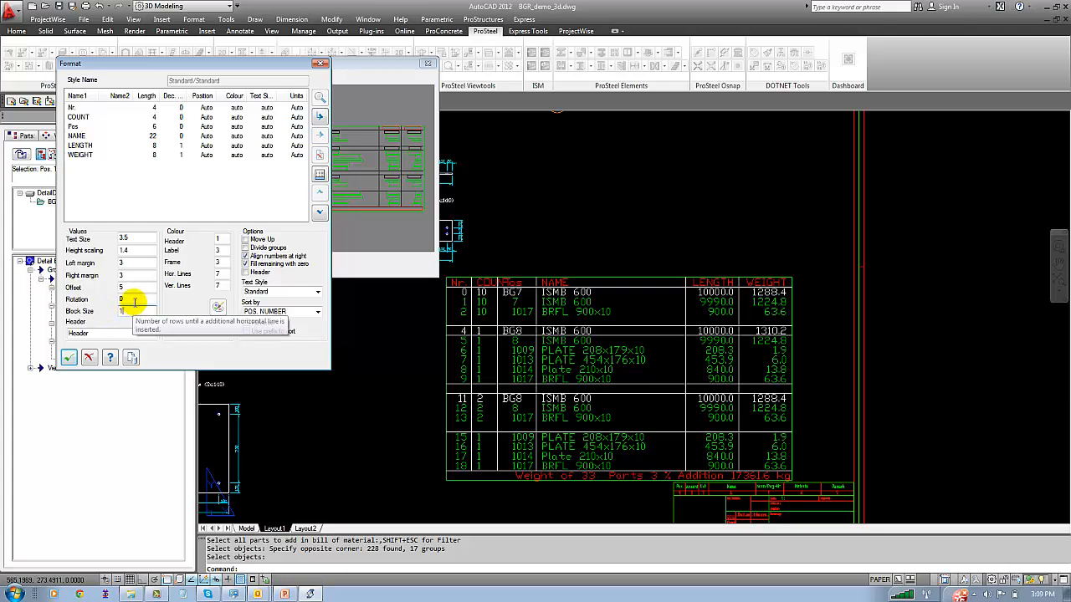
{"action": "left_click", "coordinate": [135, 301]}
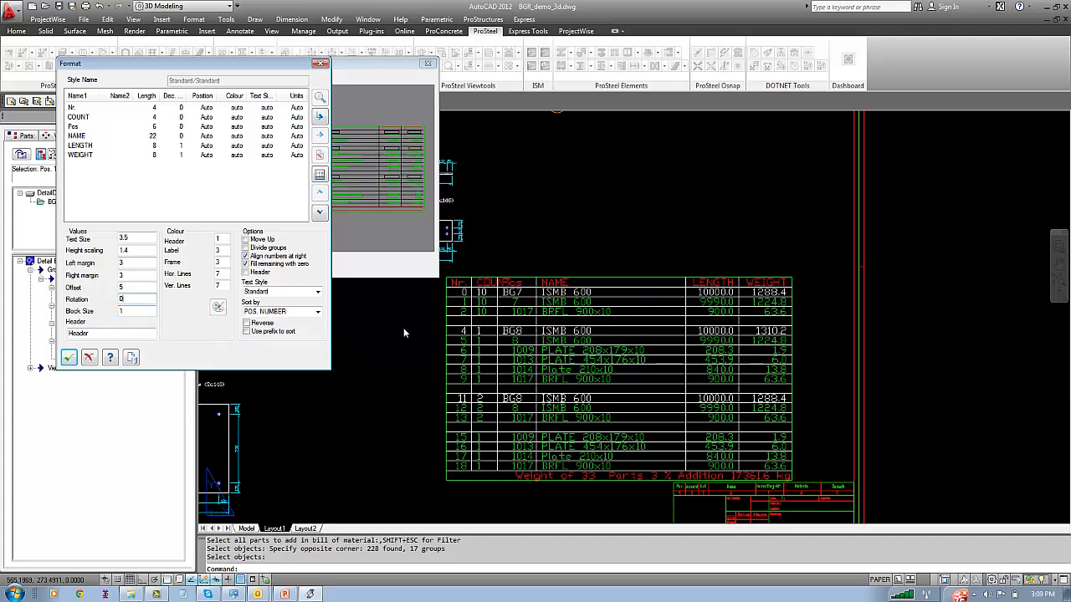
{"action": "left_click", "coordinate": [248, 323]}
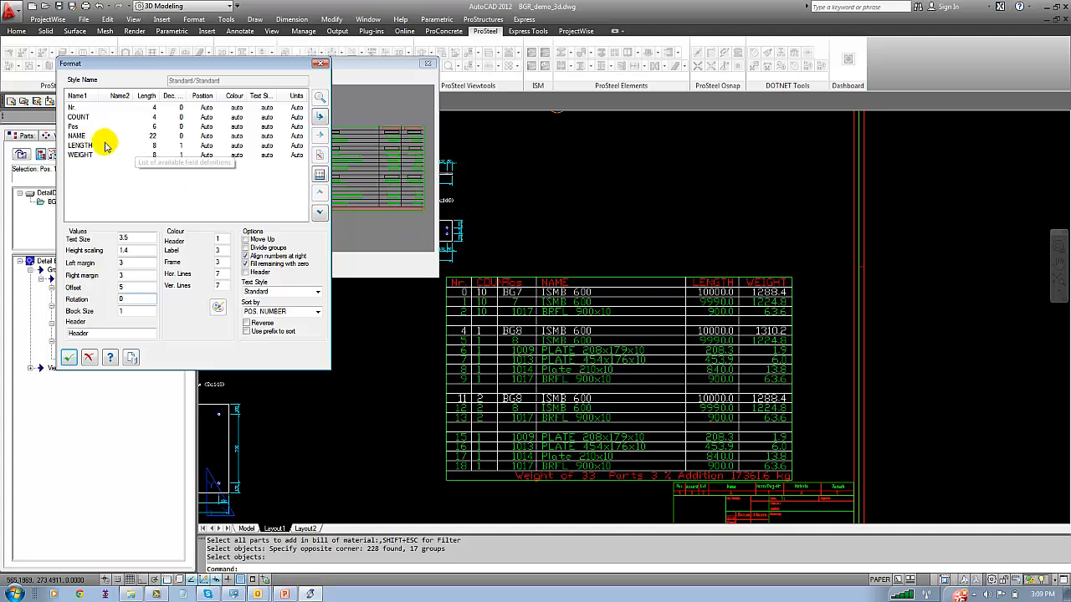
Rename the partlist's COUNT column to QTY and its Nr. column to SL, with No. as the second name
{"action": "double_click", "coordinate": [87, 117]}
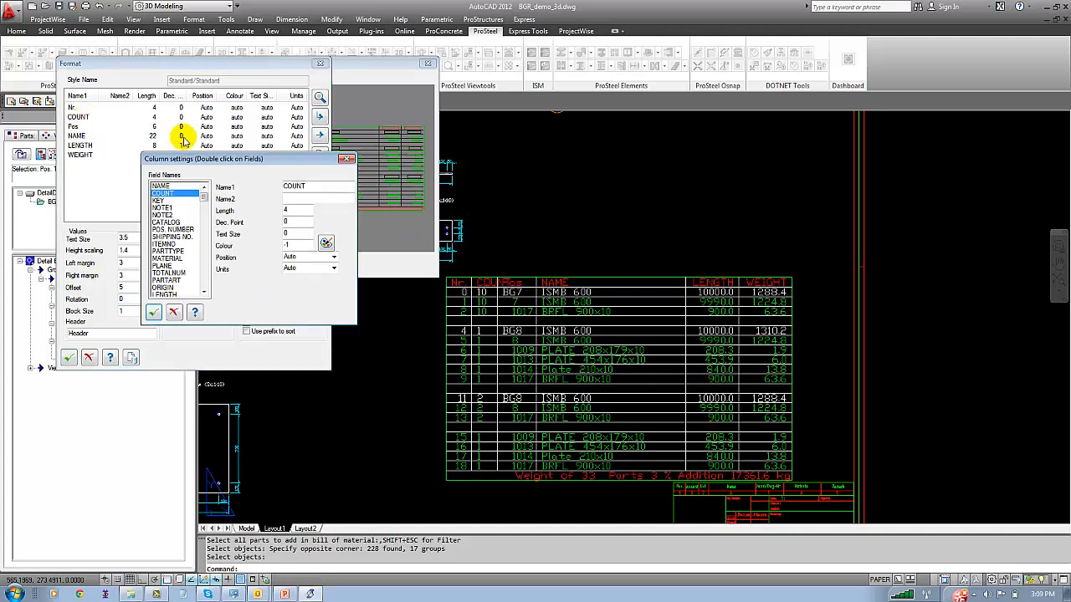
{"action": "double_click", "coordinate": [307, 187]}
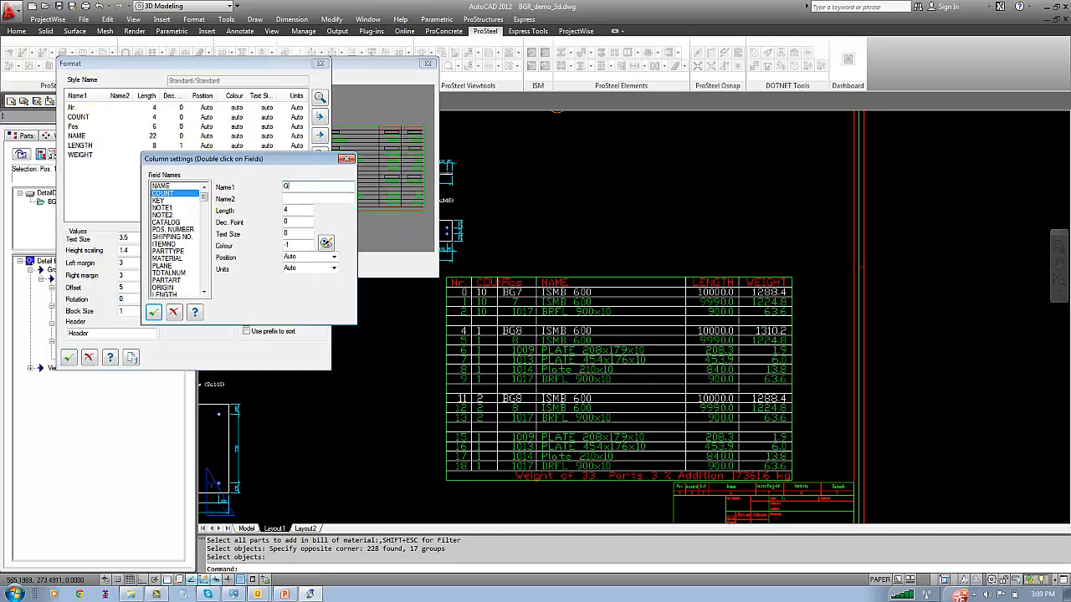
{"action": "left_click", "coordinate": [154, 311]}
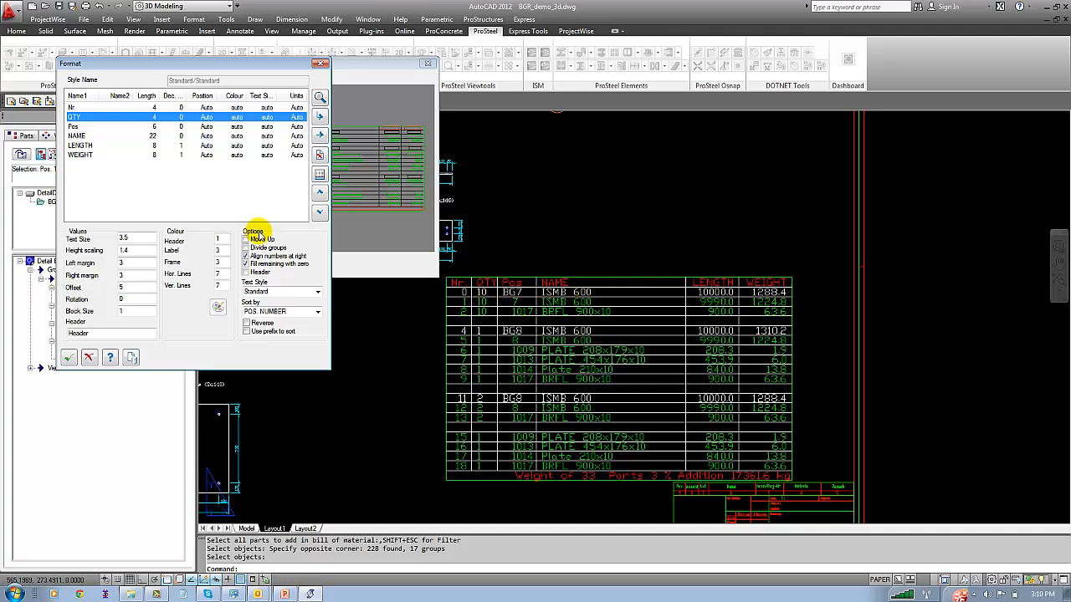
{"action": "left_click", "coordinate": [89, 109]}
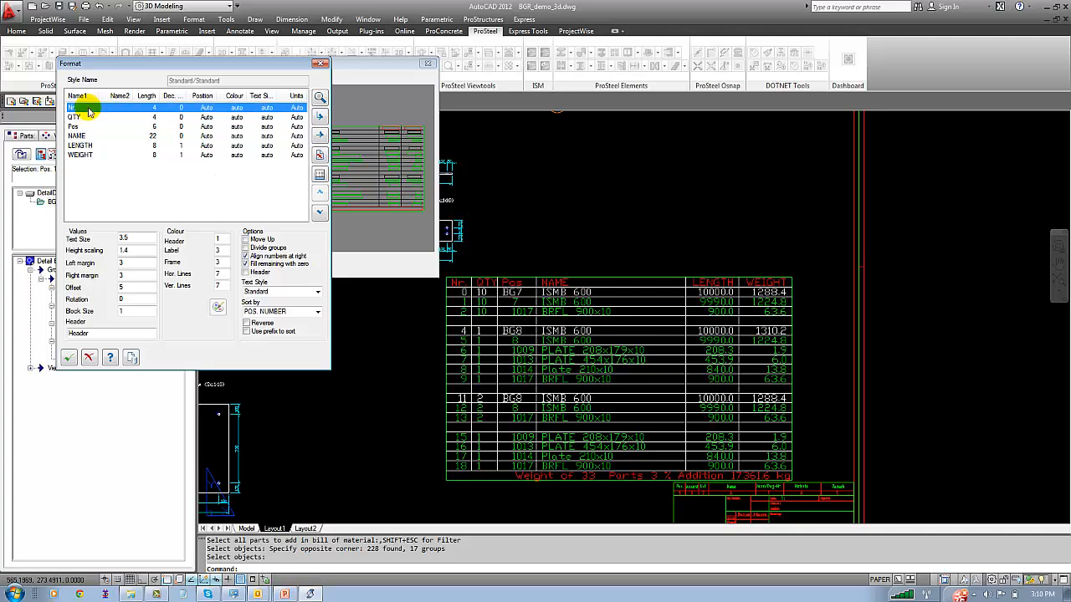
{"action": "double_click", "coordinate": [89, 108]}
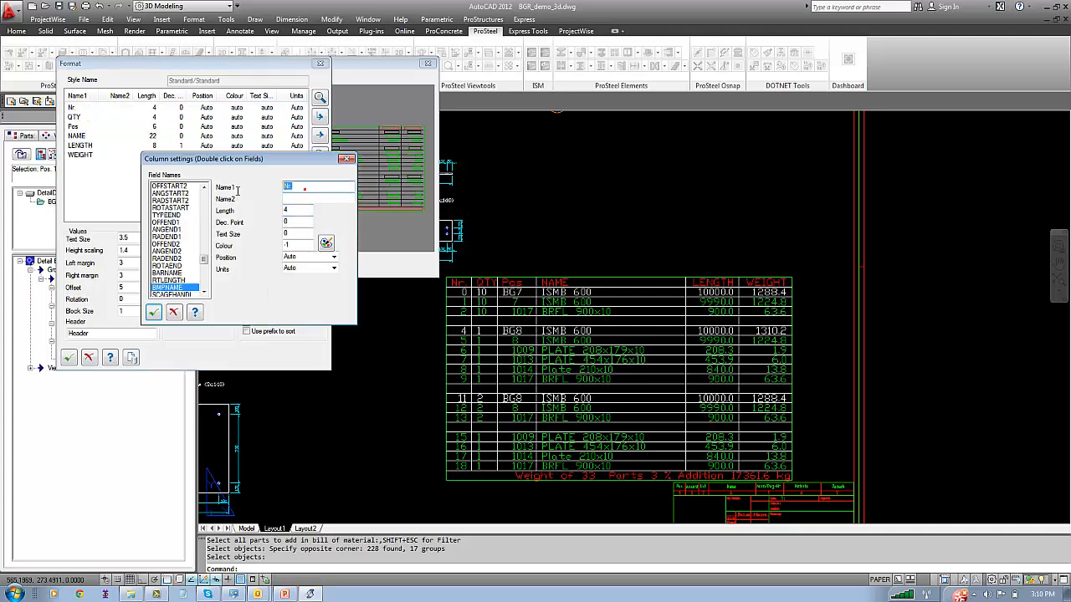
{"action": "left_click", "coordinate": [316, 198]}
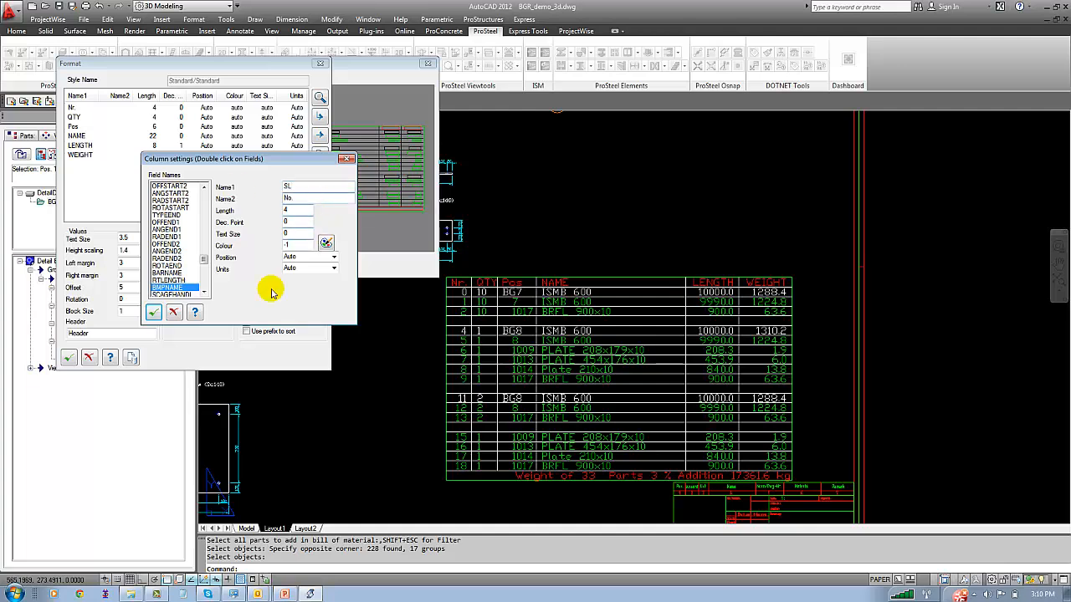
{"action": "left_click", "coordinate": [153, 313]}
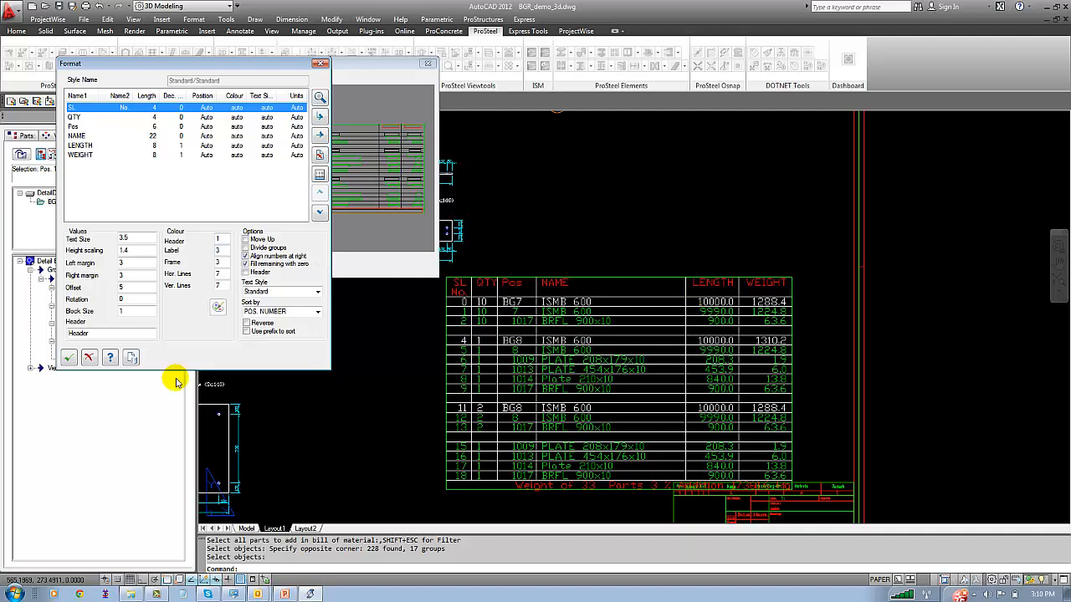
Accept the column format, finish the drawing partlist and zoom the layout to its extents
{"action": "left_click", "coordinate": [69, 357]}
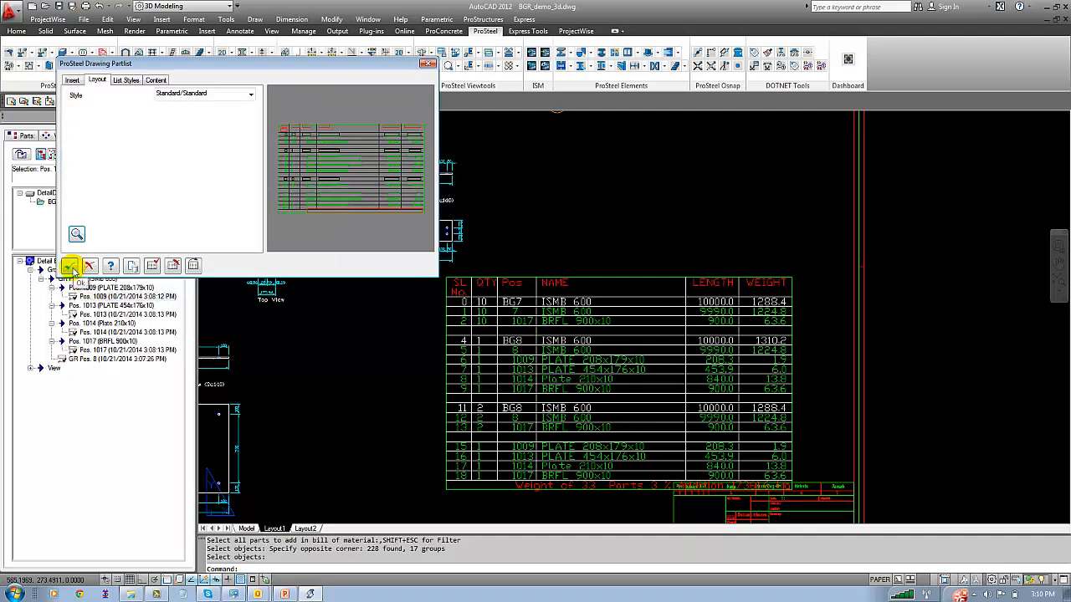
{"action": "left_click", "coordinate": [71, 267]}
{"action": "type", "text": "z"}
{"action": "key", "text": "Return"}
{"action": "type", "text": "e"}
{"action": "key", "text": "Return"}
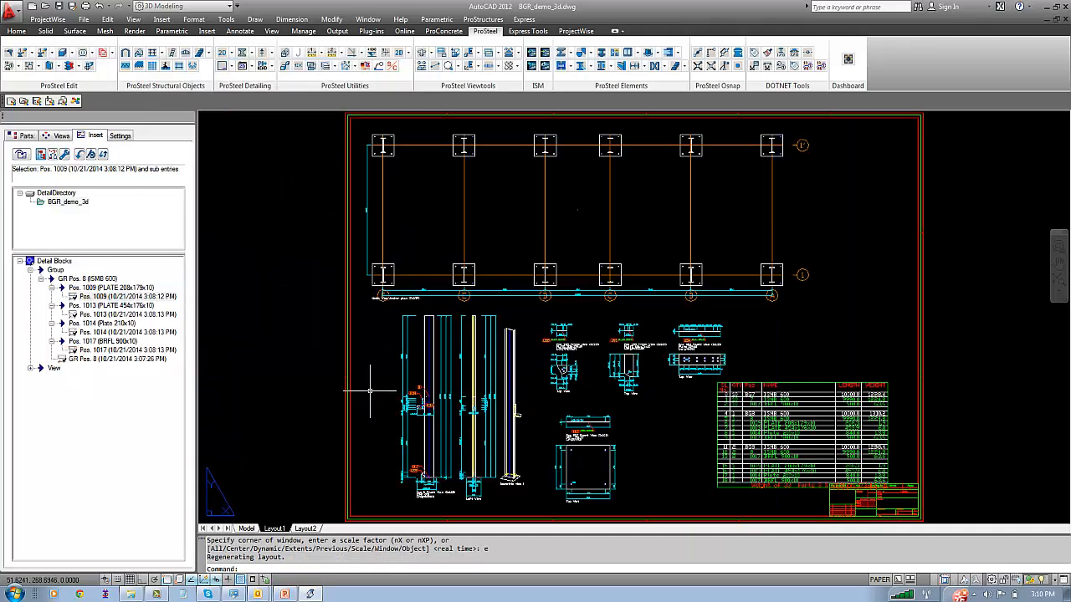
Insert a drawing frame with title block on Layout2
{"action": "left_click", "coordinate": [304, 530]}
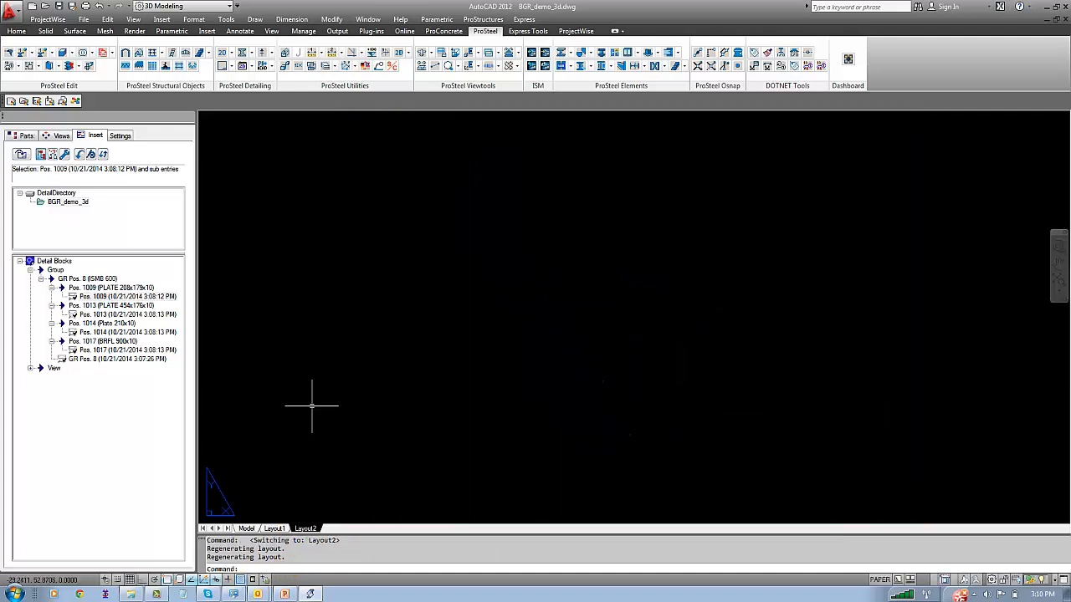
{"action": "left_click", "coordinate": [483, 19]}
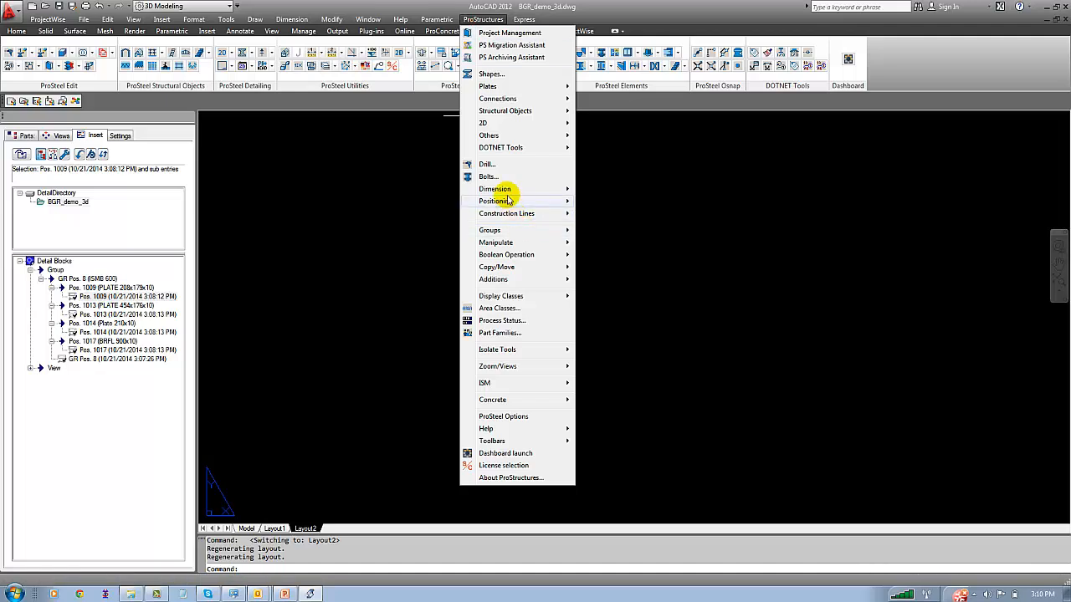
{"action": "left_click", "coordinate": [499, 124]}
{"action": "left_click", "coordinate": [604, 188]}
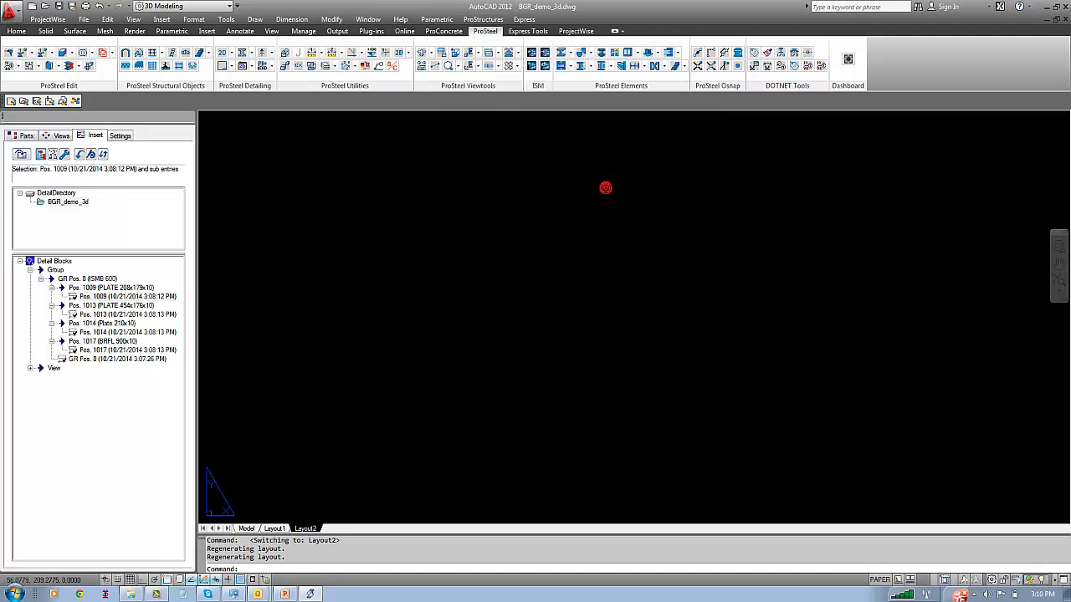
{"action": "left_click", "coordinate": [153, 245]}
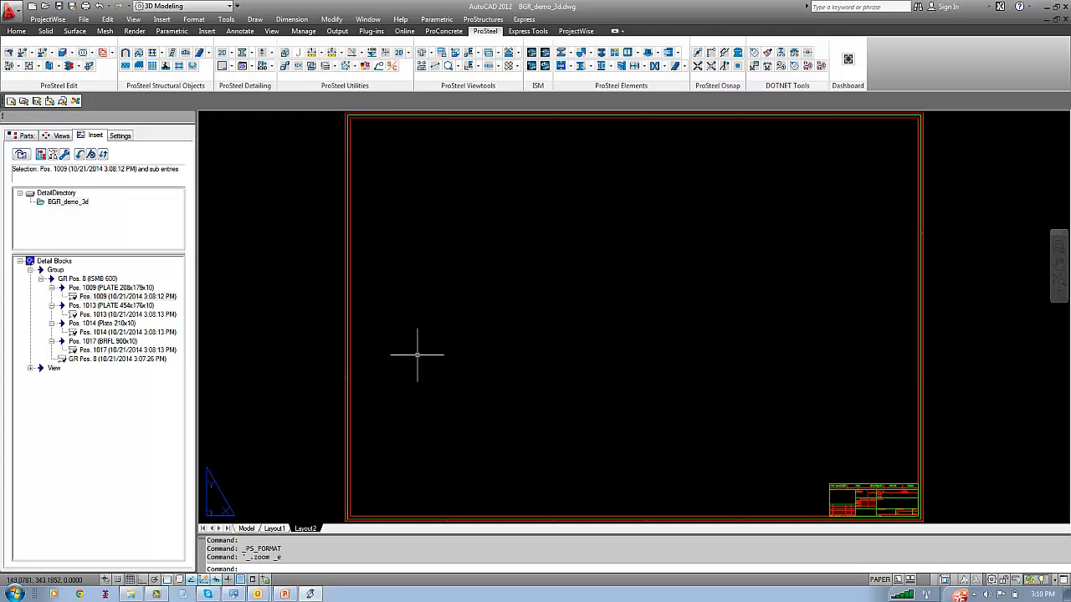
Insert the Frame_FRONT view detail into the left half of the Layout2 sheet
{"action": "left_click", "coordinate": [30, 369]}
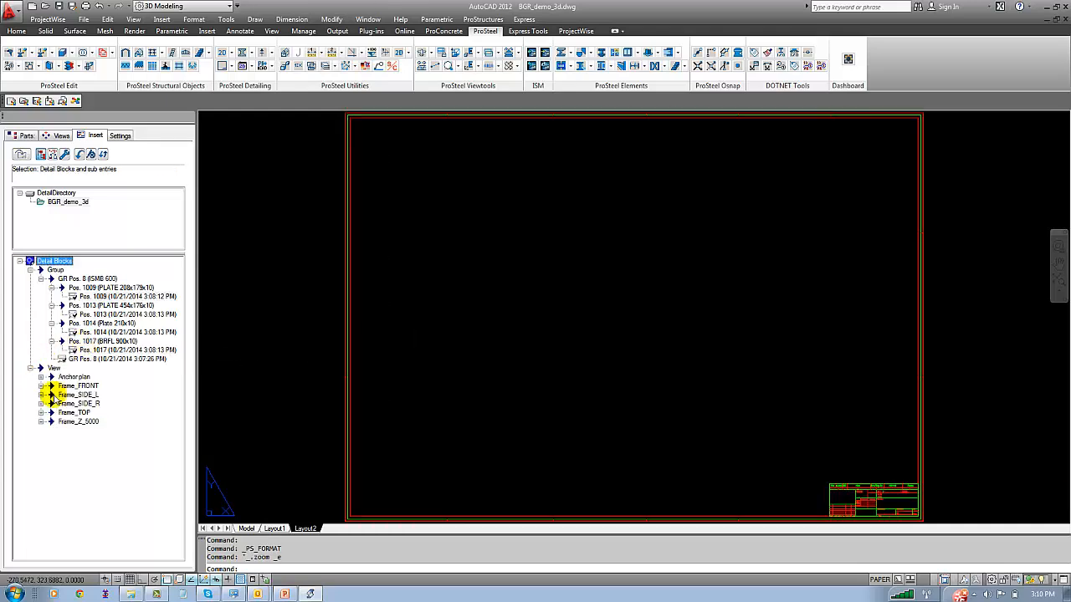
{"action": "left_click", "coordinate": [41, 386]}
{"action": "right_click", "coordinate": [74, 395]}
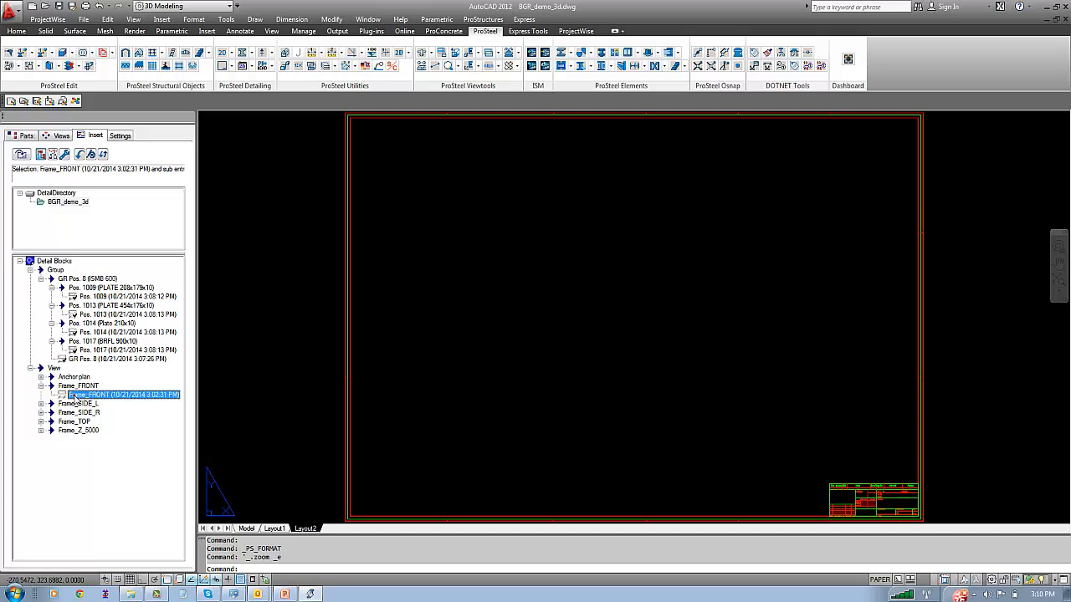
{"action": "left_click", "coordinate": [99, 404]}
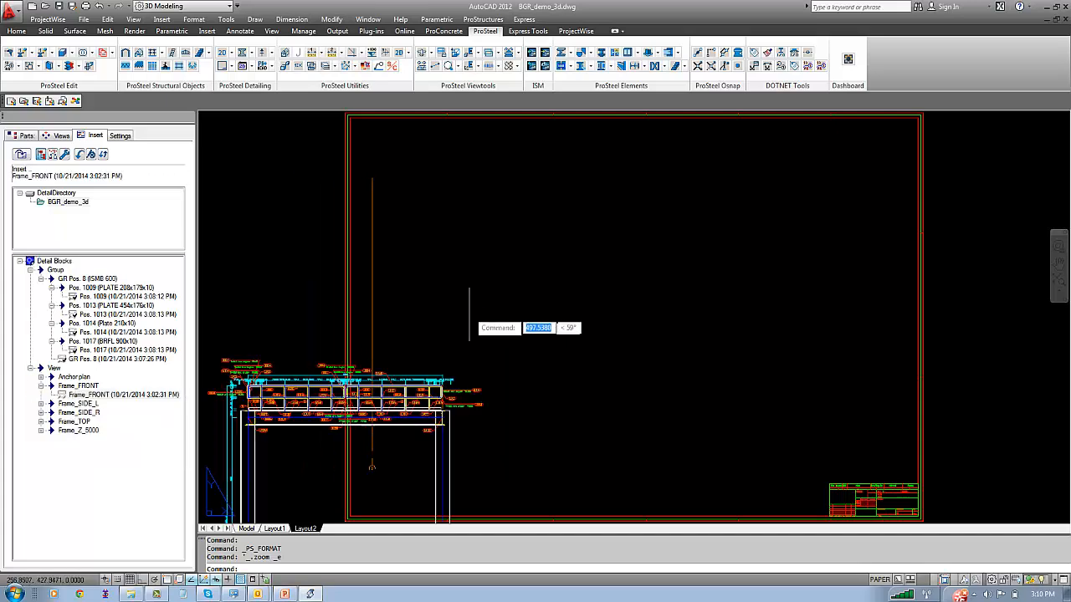
{"action": "left_click", "coordinate": [486, 306]}
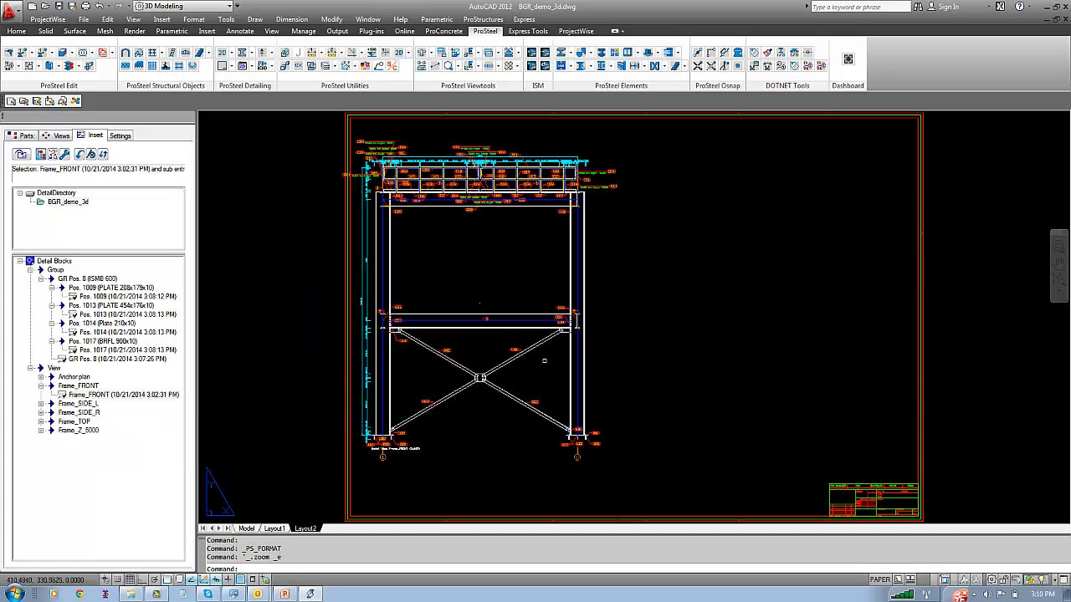
{"action": "left_click", "coordinate": [40, 404]}
{"action": "left_click", "coordinate": [84, 412]}
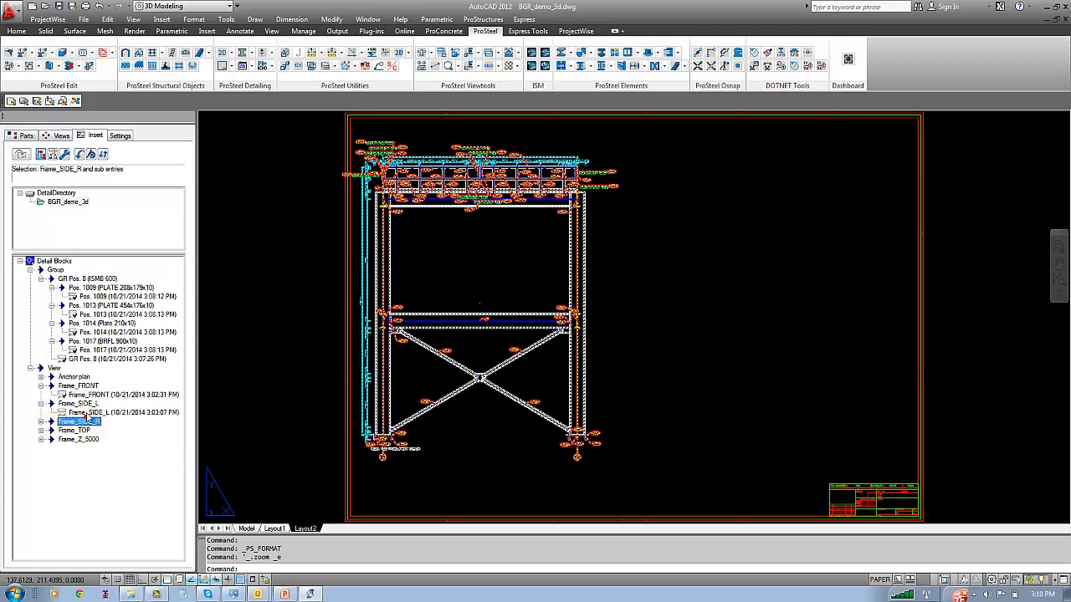
{"action": "right_click", "coordinate": [87, 413]}
{"action": "left_click", "coordinate": [119, 421]}
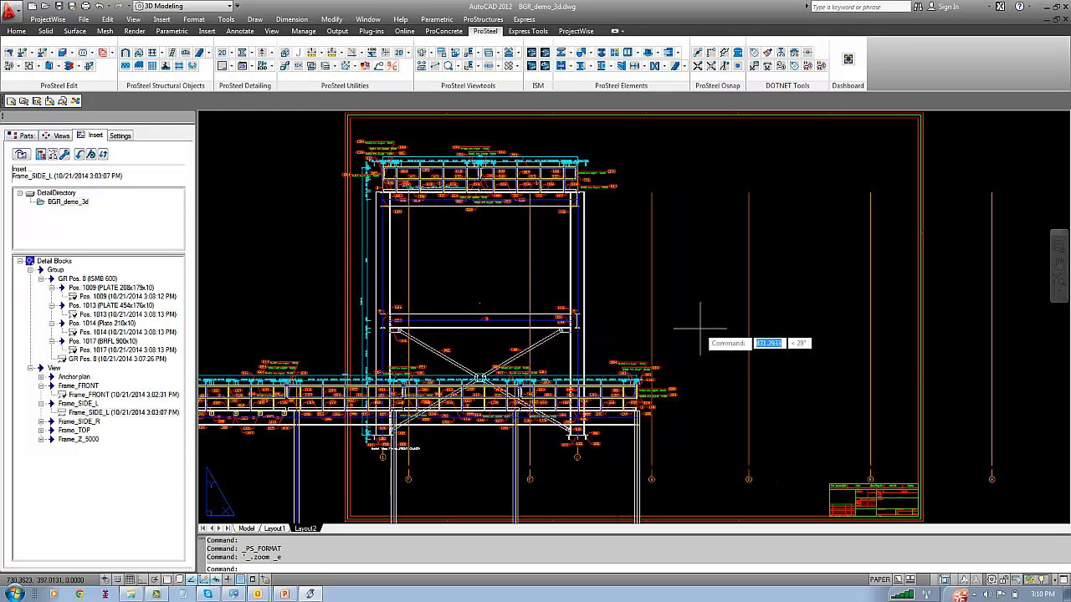
{"action": "key", "text": "Escape"}
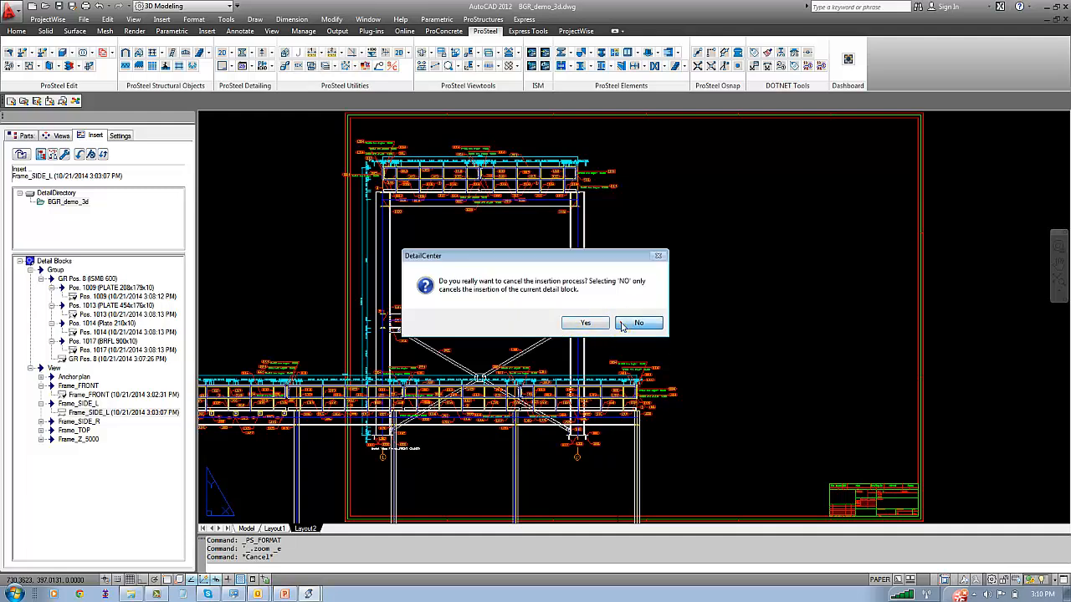
{"action": "left_click", "coordinate": [623, 325]}
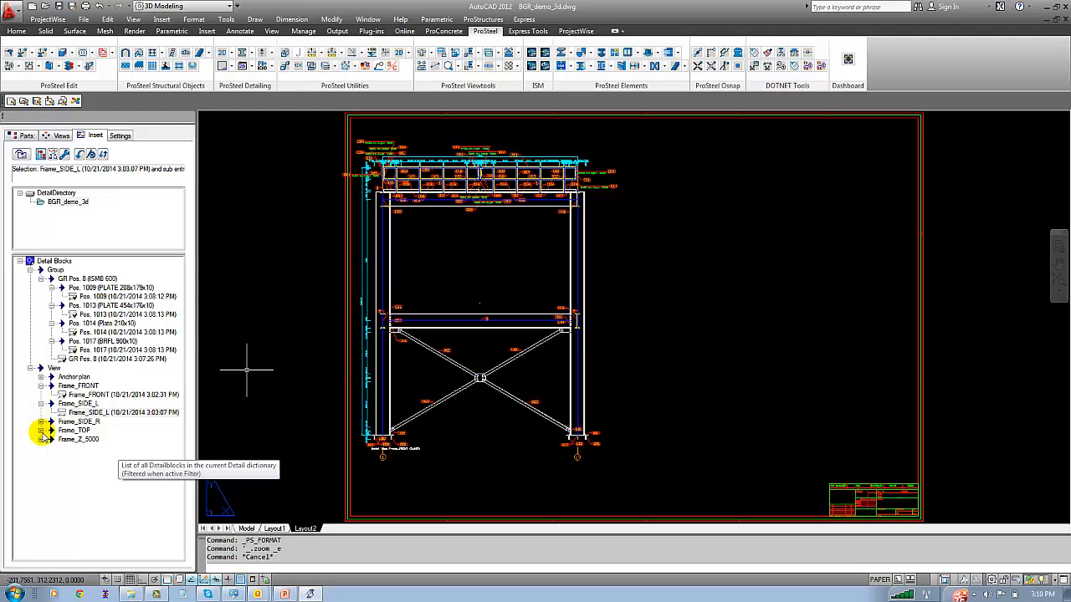
{"action": "left_click", "coordinate": [41, 431]}
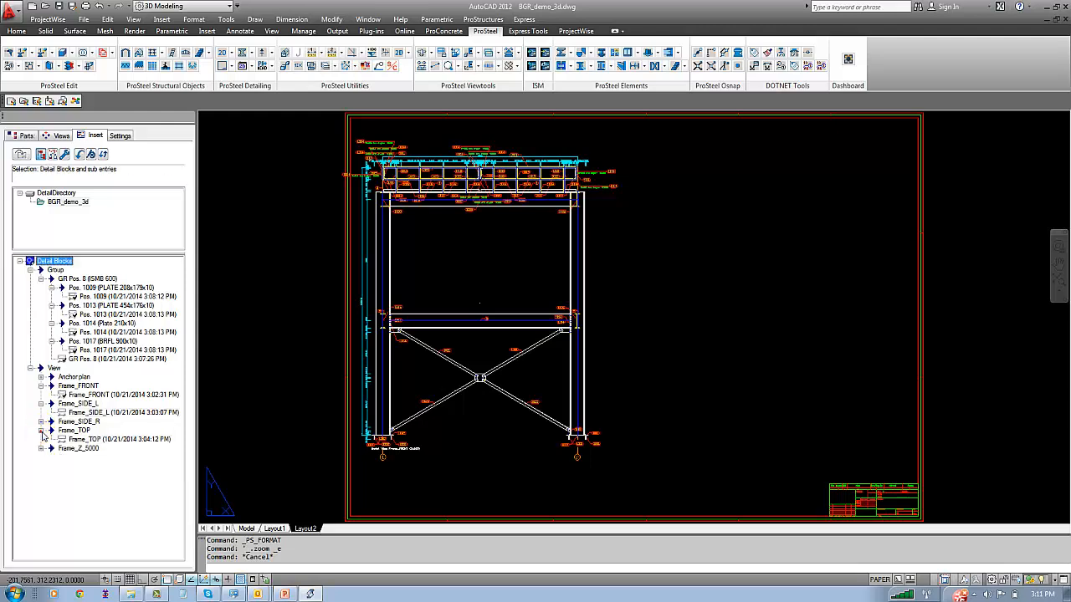
{"action": "left_click", "coordinate": [73, 440]}
{"action": "right_click", "coordinate": [72, 441]}
{"action": "left_click", "coordinate": [92, 449]}
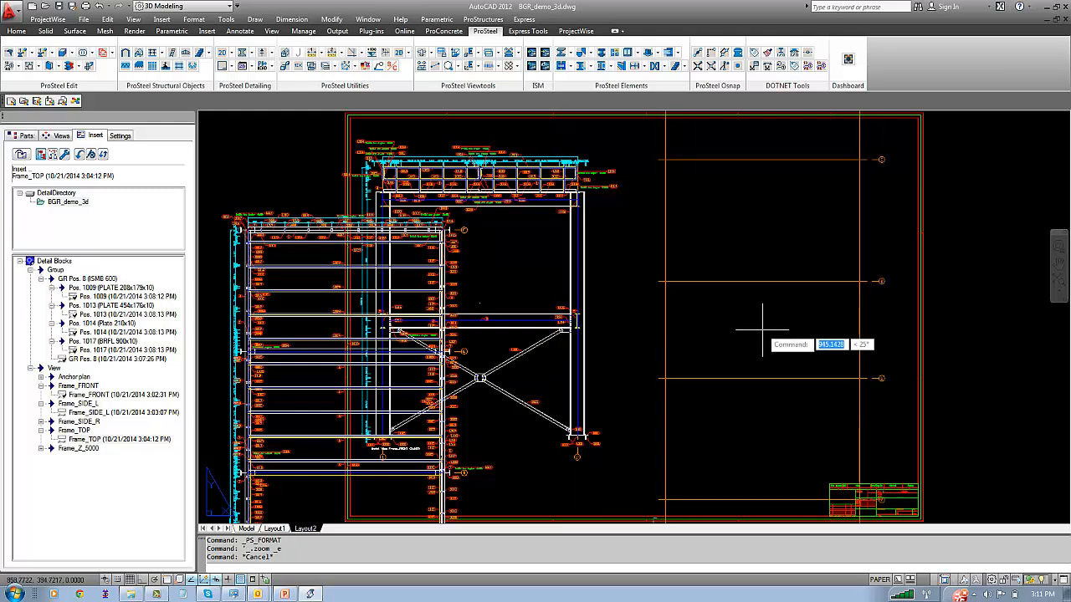
{"action": "key", "text": "Escape"}
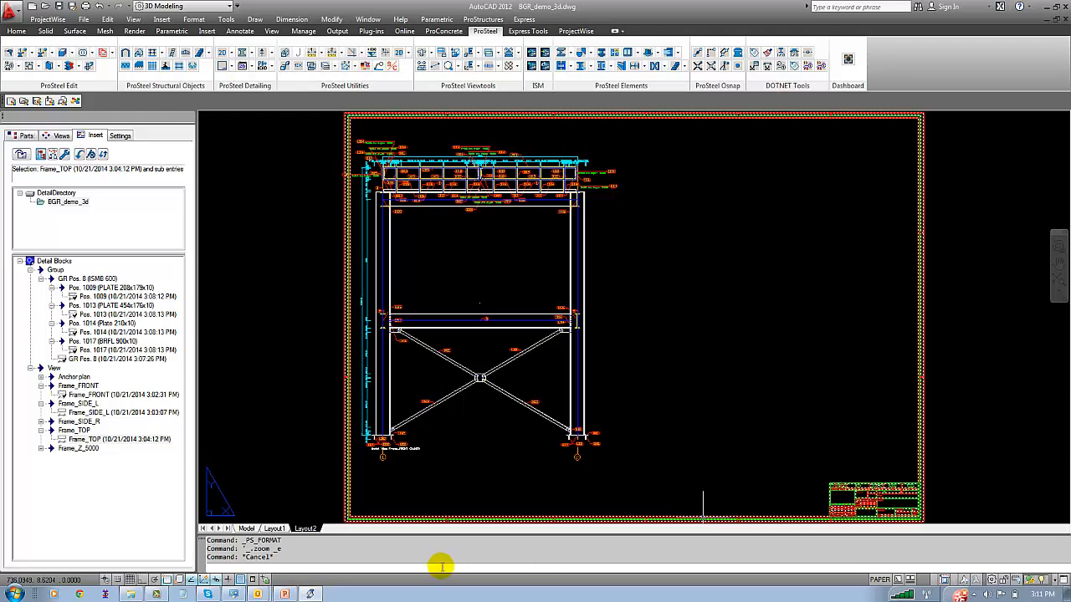
{"action": "left_click", "coordinate": [41, 450]}
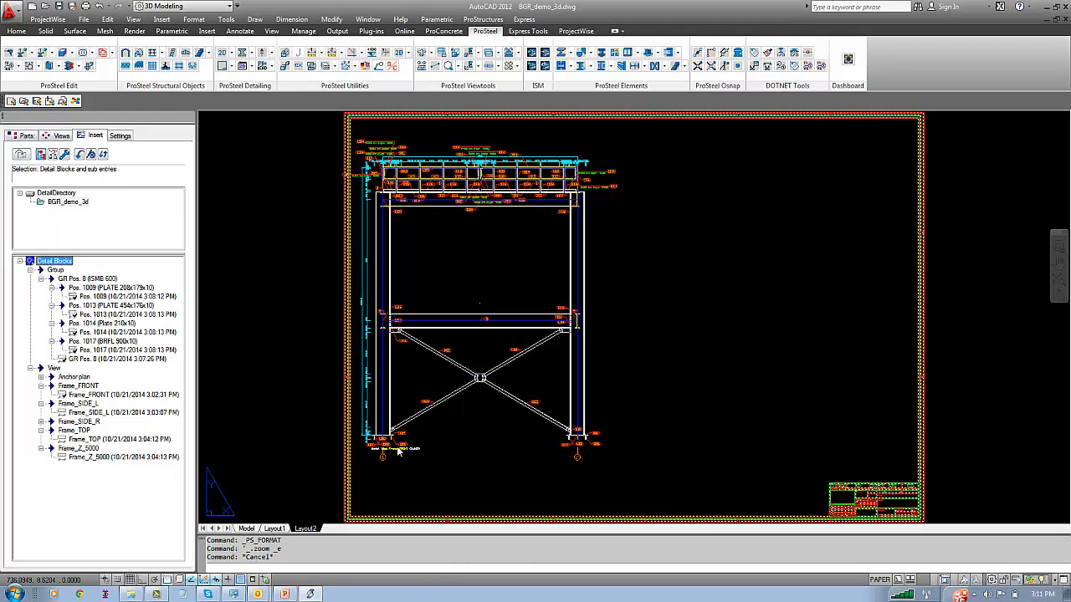
Move the whole front frame view on Layout2 a short distance toward the middle of the sheet
{"action": "left_click", "coordinate": [493, 442]}
{"action": "left_click", "coordinate": [486, 440]}
{"action": "type", "text": "m"}
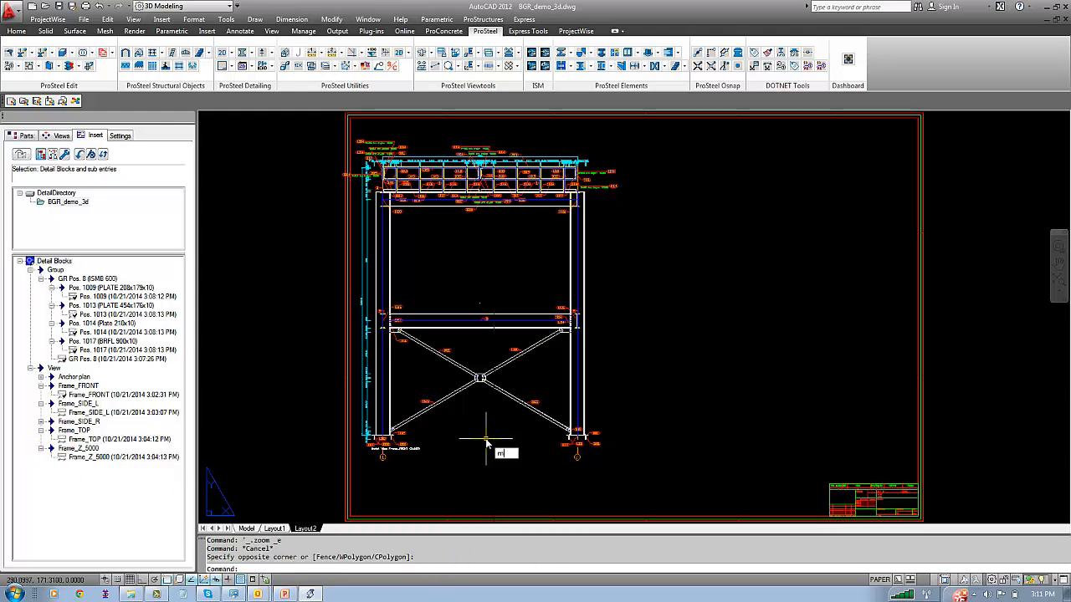
{"action": "key", "text": "Return"}
{"action": "left_click", "coordinate": [648, 447]}
{"action": "left_click", "coordinate": [507, 377]}
{"action": "key", "text": "Return"}
{"action": "left_click", "coordinate": [498, 464]}
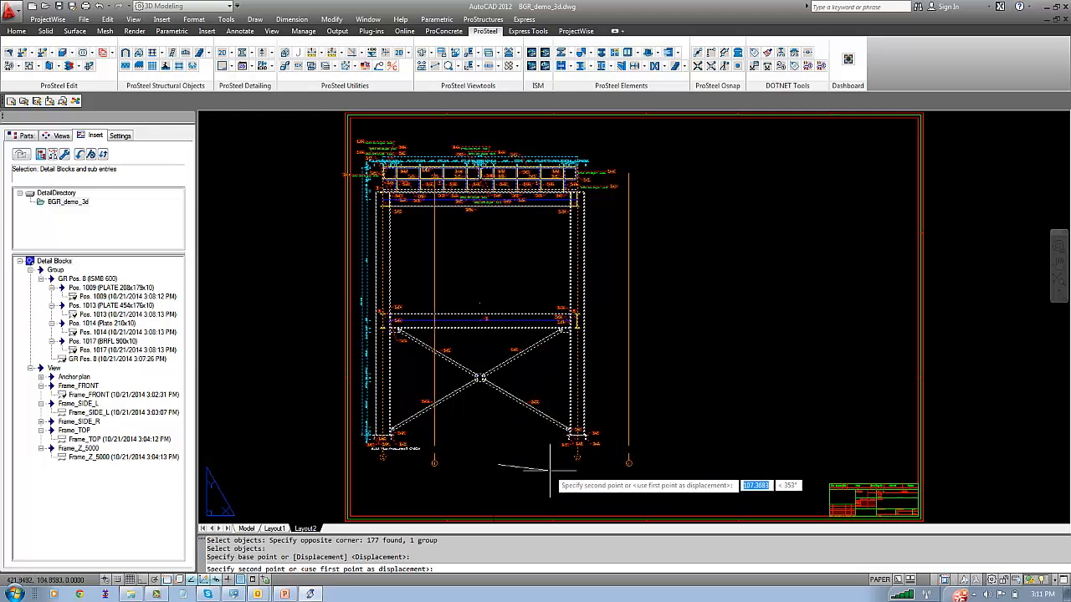
{"action": "left_click", "coordinate": [550, 470]}
{"action": "middle_click", "coordinate": [328, 339]}
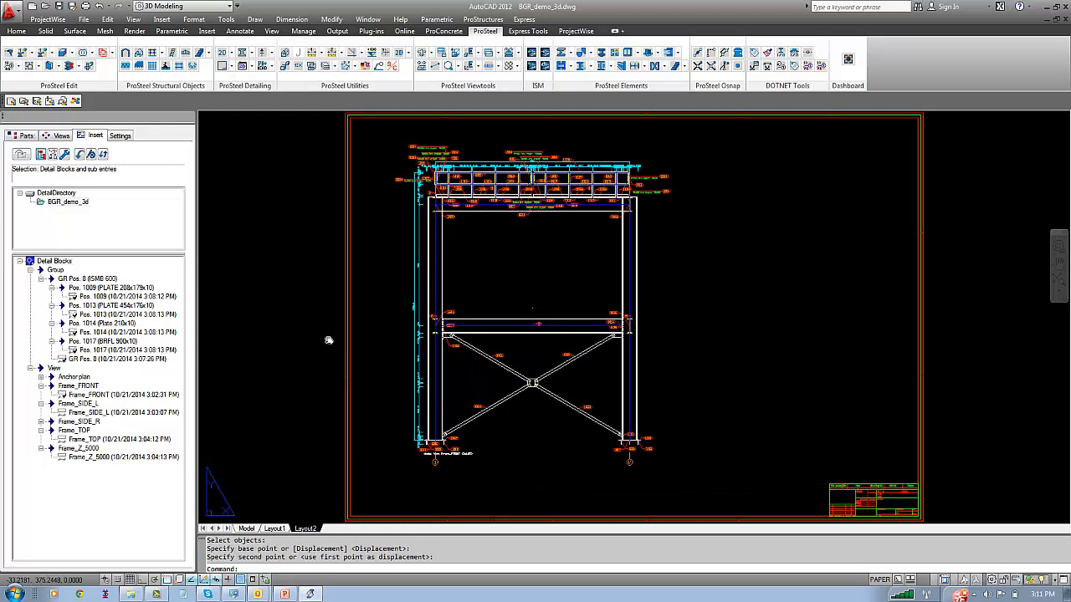
{"action": "middle_click", "coordinate": [328, 339]}
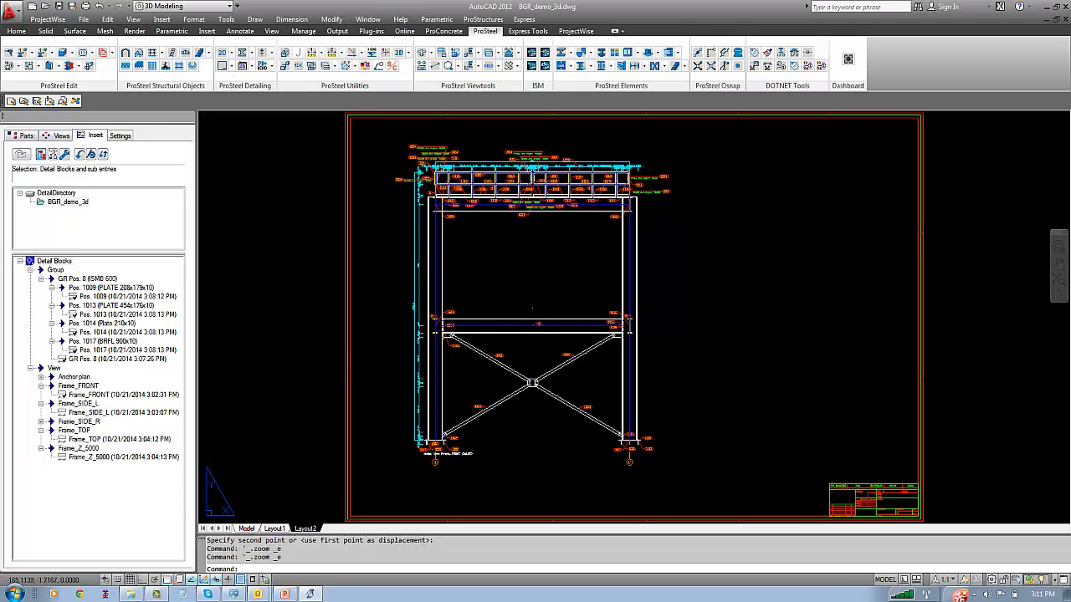
Return to model space and create a partlist database of the 3D elements for the entire model, output to Standard.mdb
{"action": "left_click", "coordinate": [246, 528]}
{"action": "type", "text": "z"}
{"action": "key", "text": "Return"}
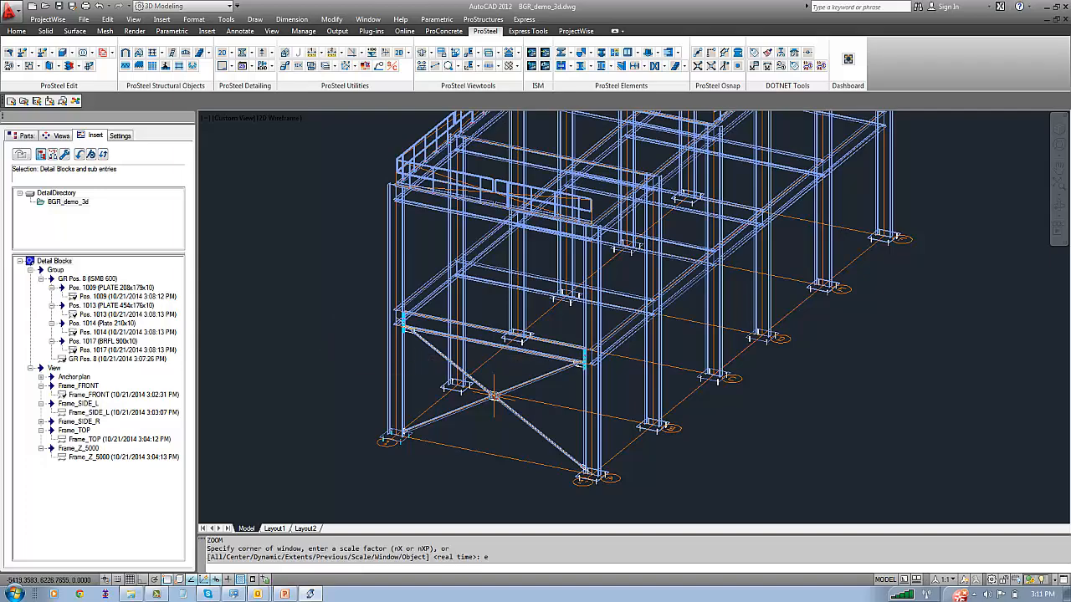
{"action": "type", "text": "e"}
{"action": "key", "text": "Return"}
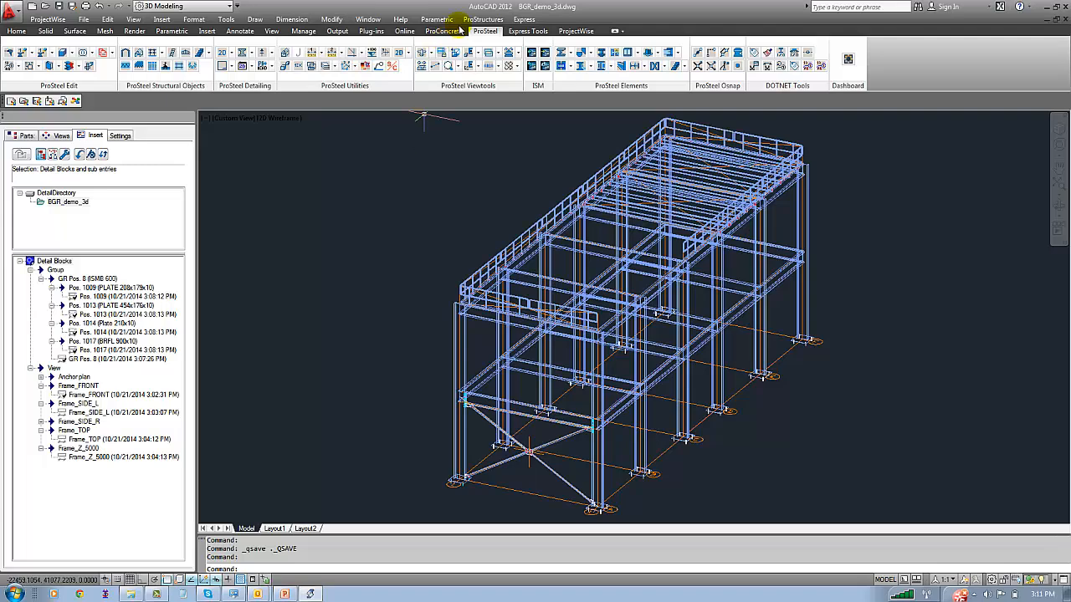
{"action": "left_click", "coordinate": [484, 19]}
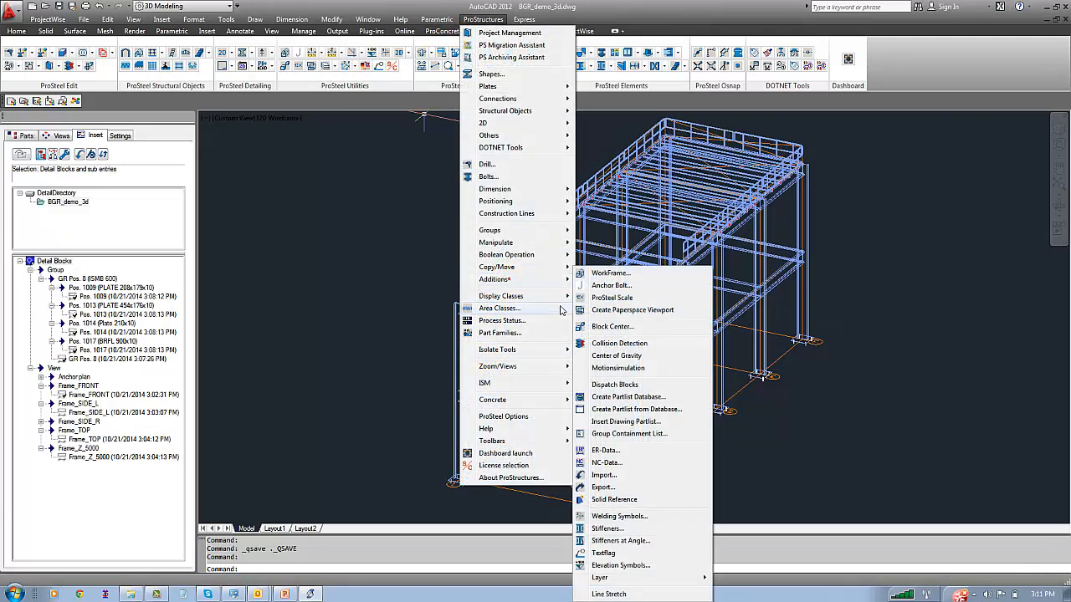
{"action": "left_click", "coordinate": [625, 398]}
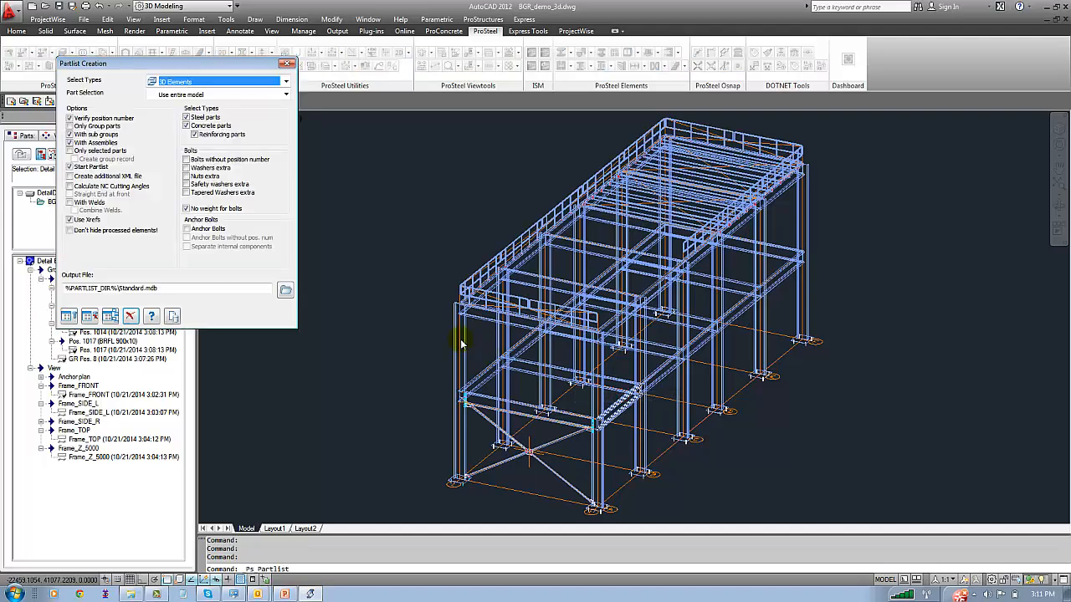
{"action": "left_click", "coordinate": [90, 316]}
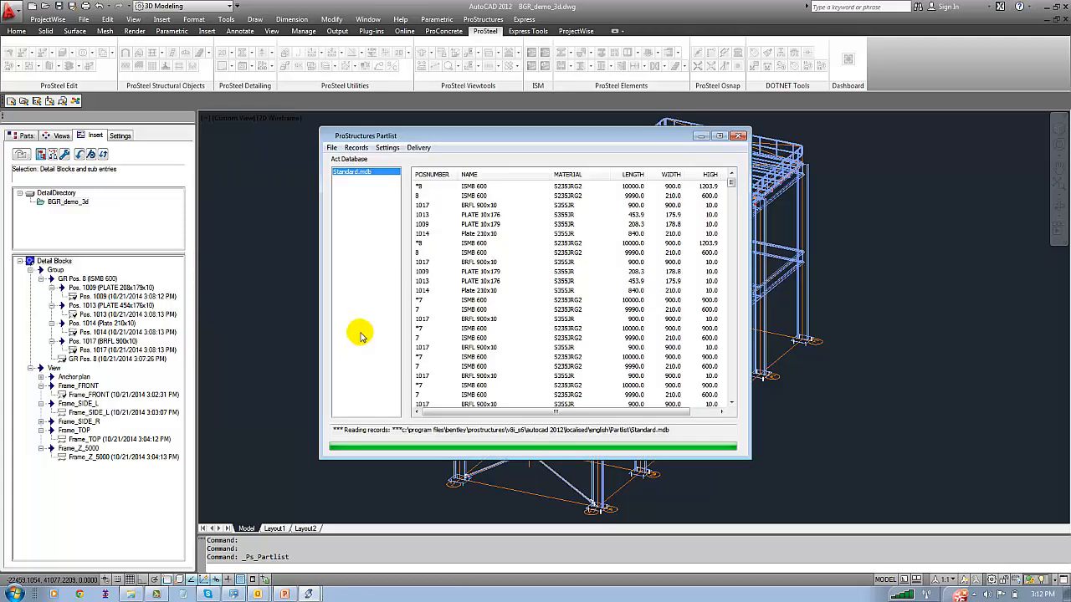
Start a bolt list delivery from the Standard.mdb partlist using the BEN_Singleparts__H.lst list template
{"action": "left_click", "coordinate": [386, 148]}
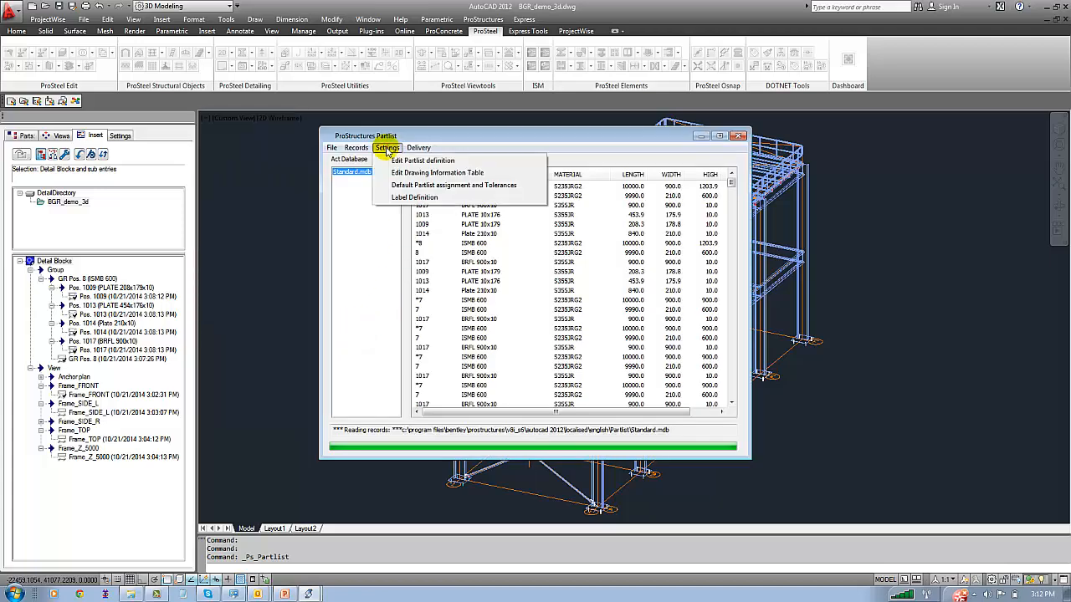
{"action": "mouse_move", "coordinate": [419, 148]}
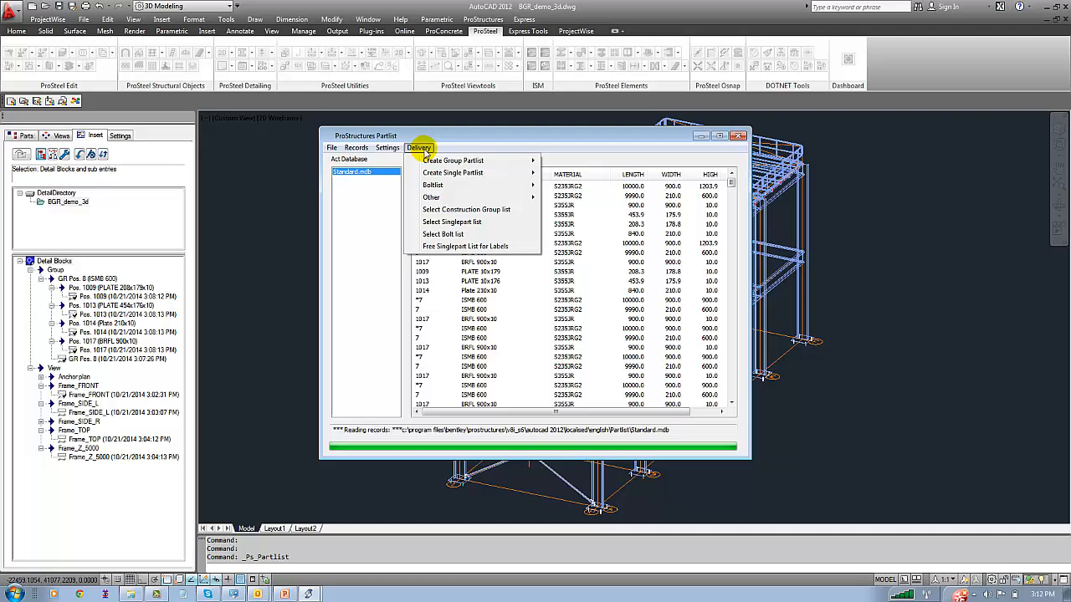
{"action": "left_click", "coordinate": [449, 235]}
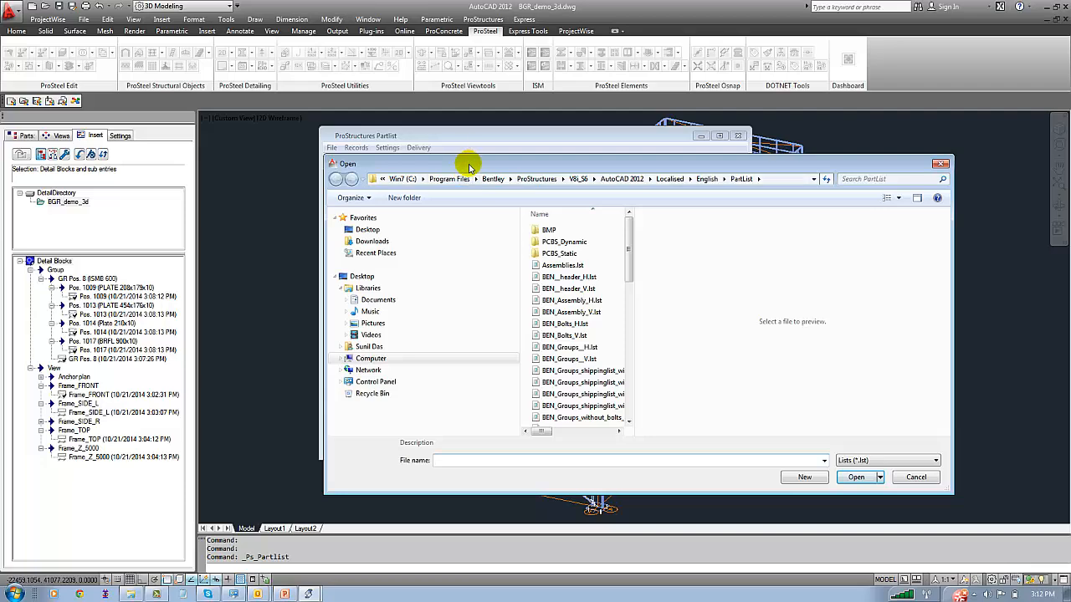
{"action": "left_click_drag", "start_coordinate": [469, 168], "coordinate": [369, 146]}
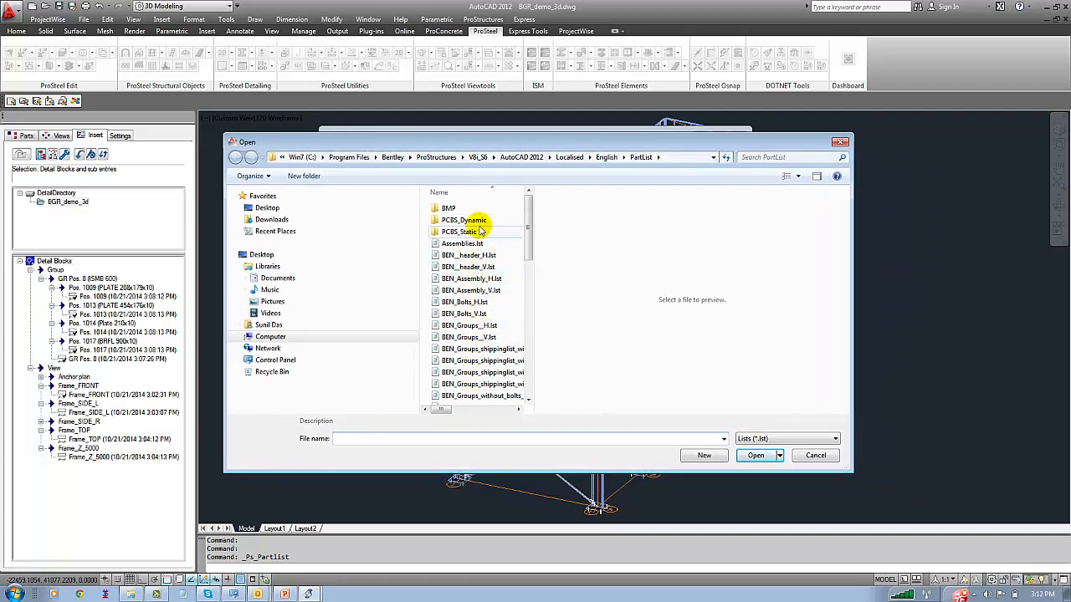
{"action": "left_click_drag", "start_coordinate": [533, 232], "coordinate": [798, 288]}
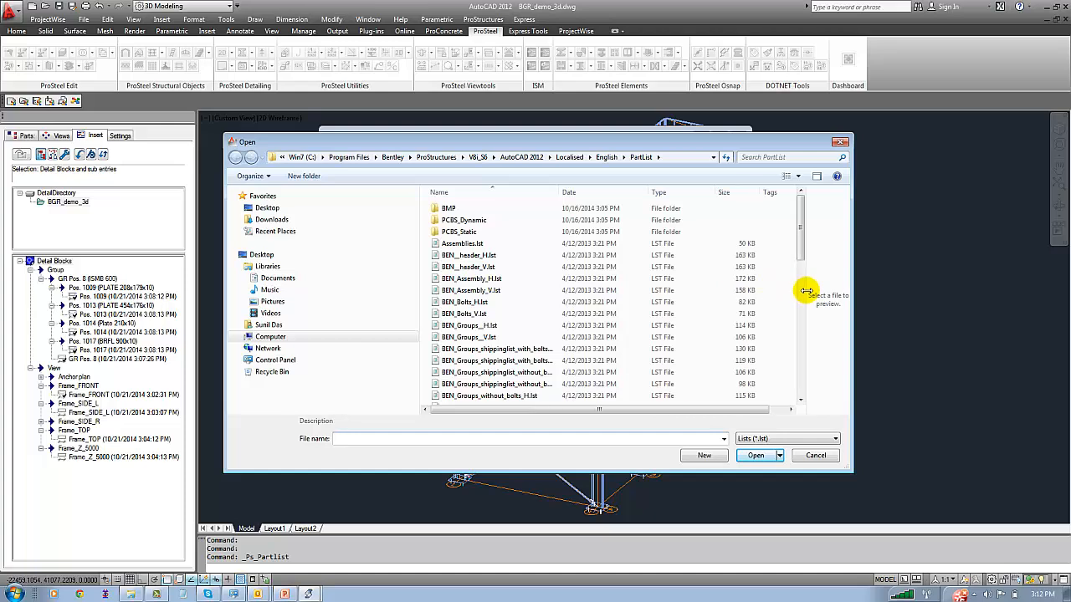
{"action": "left_click", "coordinate": [495, 337]}
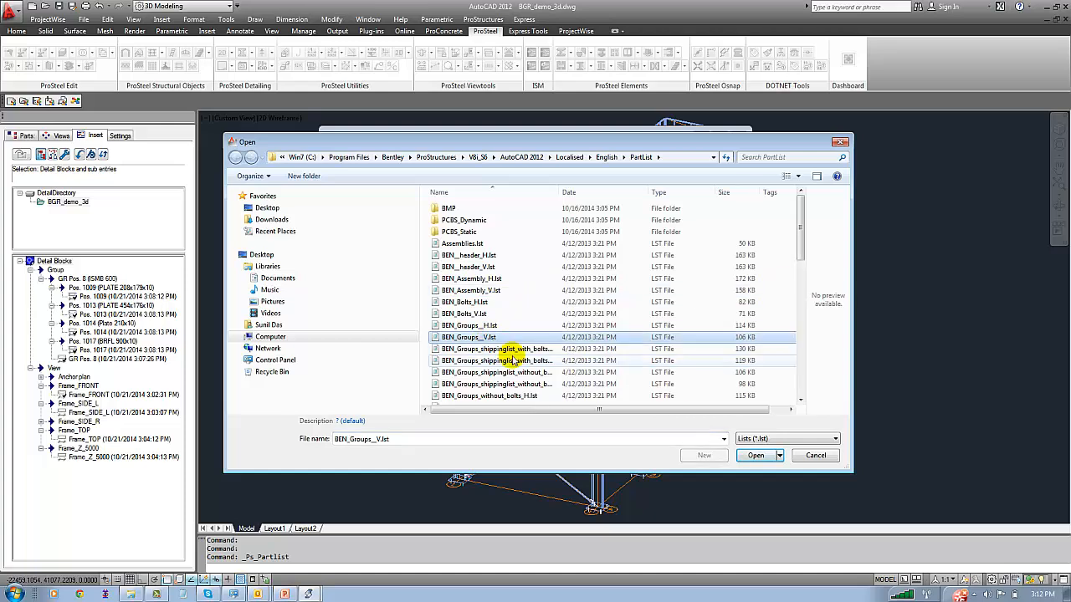
{"action": "scroll", "coordinate": [513, 356], "scroll_direction": "down", "scroll_amount": 3}
{"action": "left_click", "coordinate": [482, 318]}
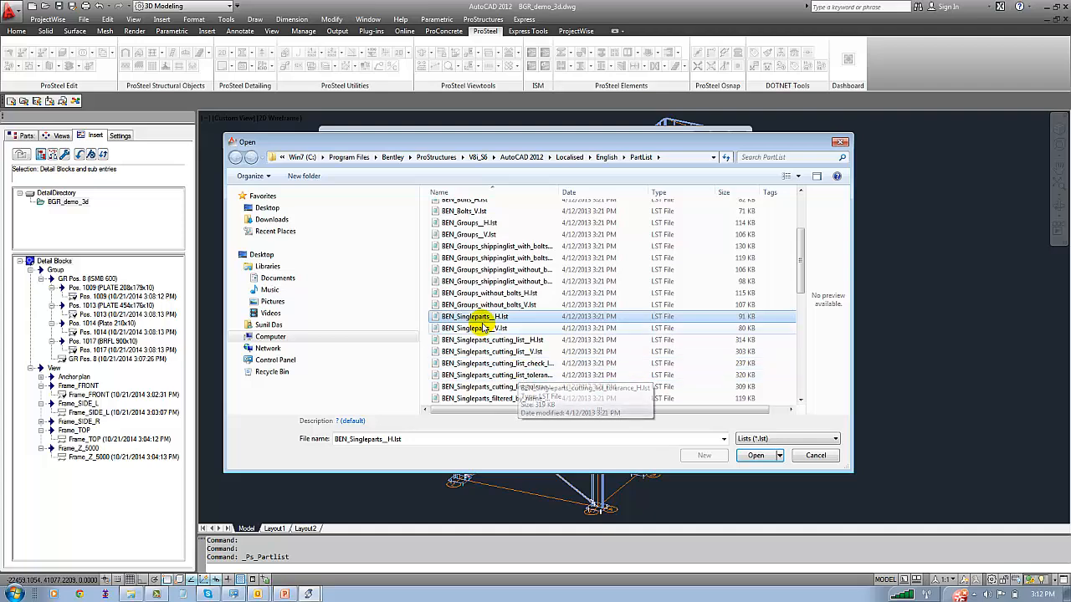
{"action": "left_click", "coordinate": [744, 461]}
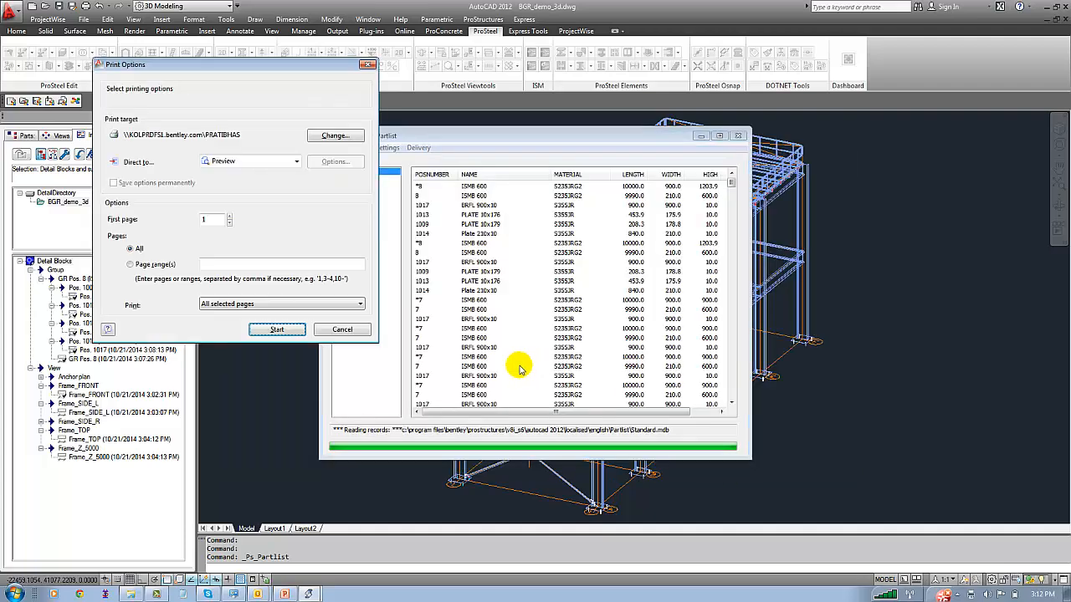
Direct the partlist output to Adobe PDF Format and start printing all pages
{"action": "left_click", "coordinate": [291, 161]}
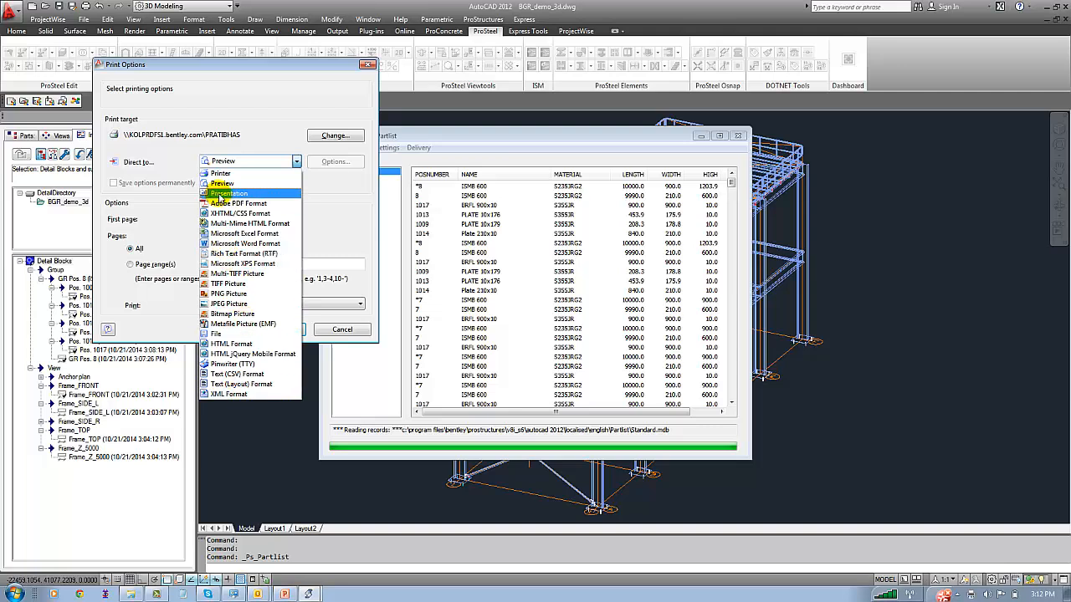
{"action": "left_click", "coordinate": [223, 206]}
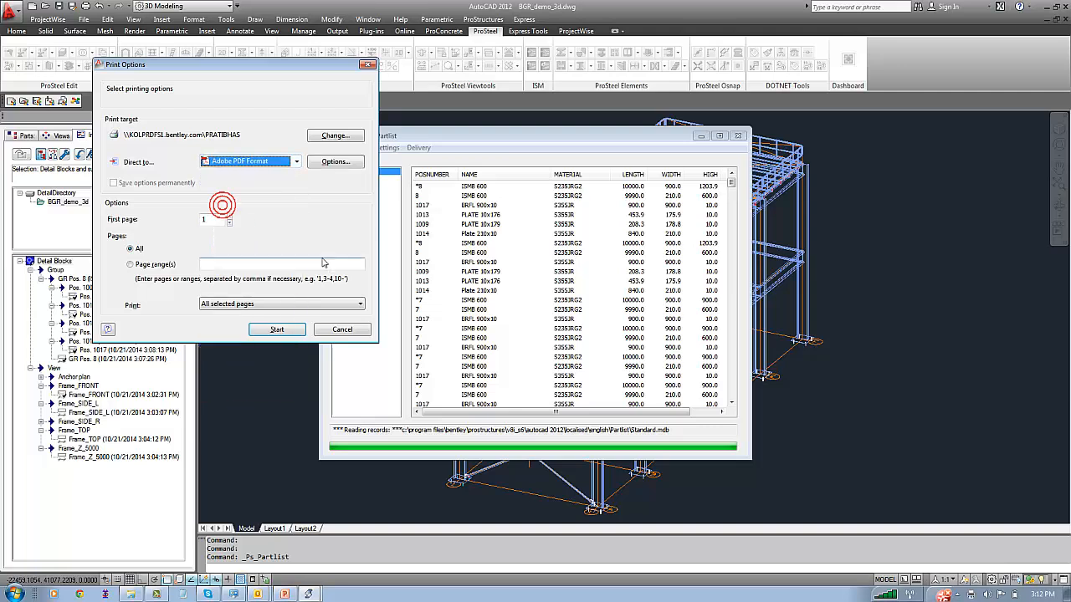
{"action": "left_click", "coordinate": [278, 330]}
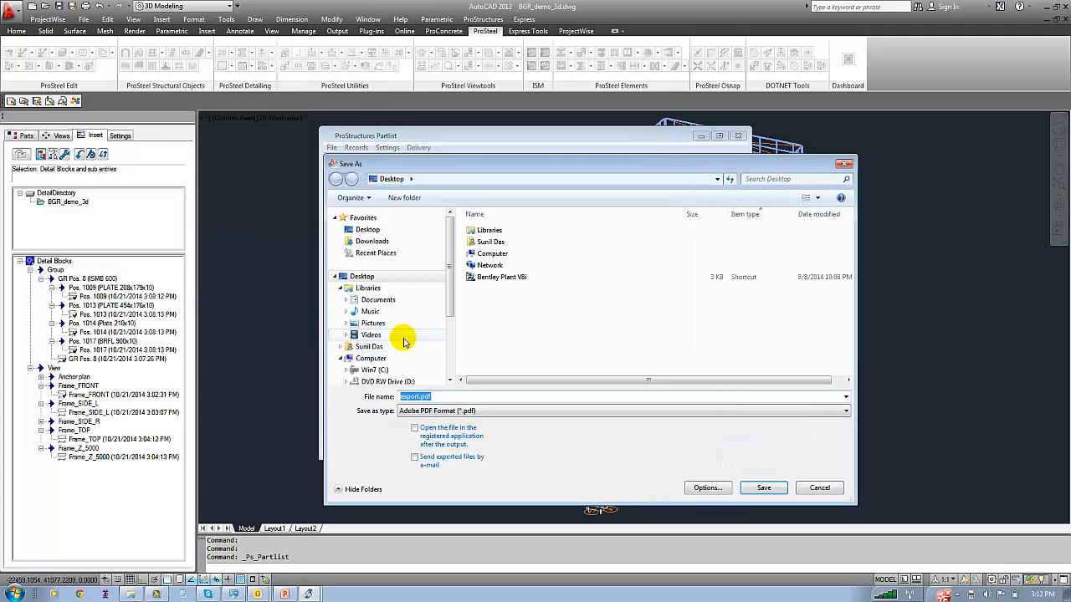
Save the partlist PDF as BOQ in the BGRenergy folder on Data (E:) and close the partlist window
{"action": "double_click", "coordinate": [489, 254]}
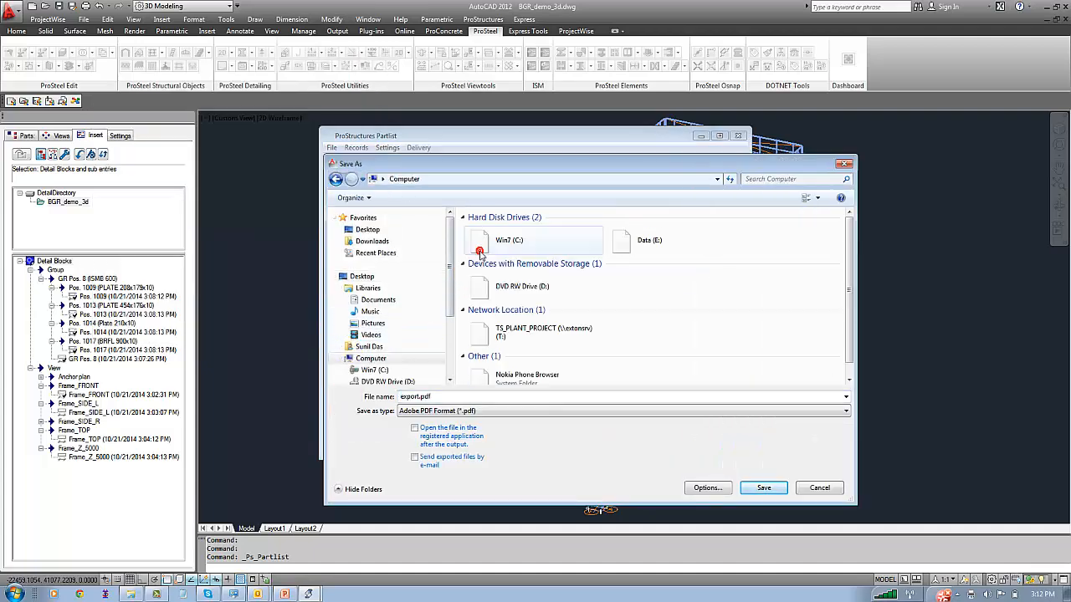
{"action": "double_click", "coordinate": [646, 245]}
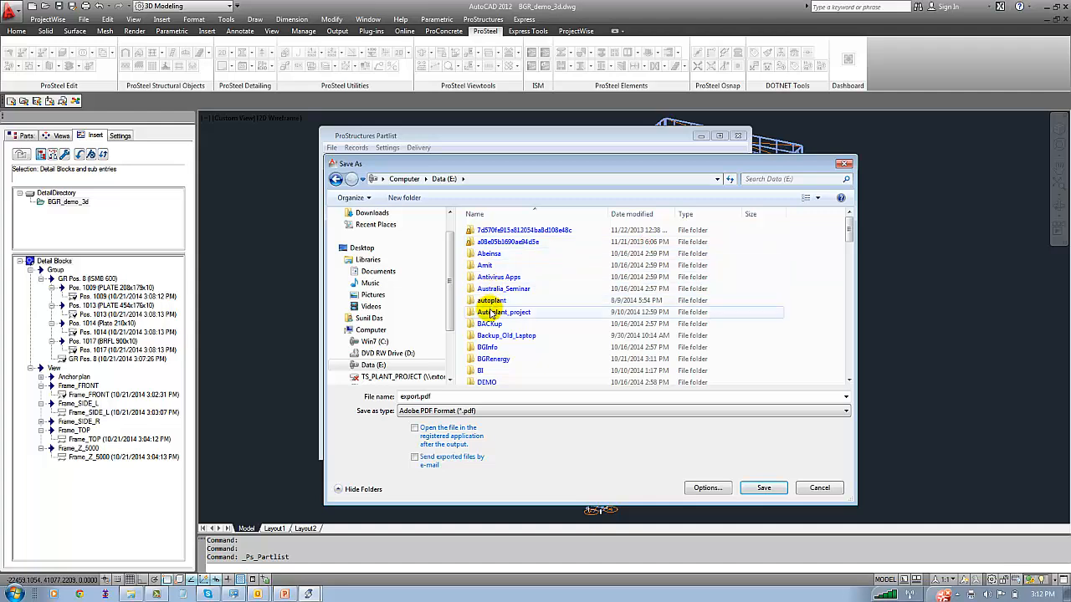
{"action": "left_click", "coordinate": [493, 359]}
{"action": "double_click", "coordinate": [493, 359]}
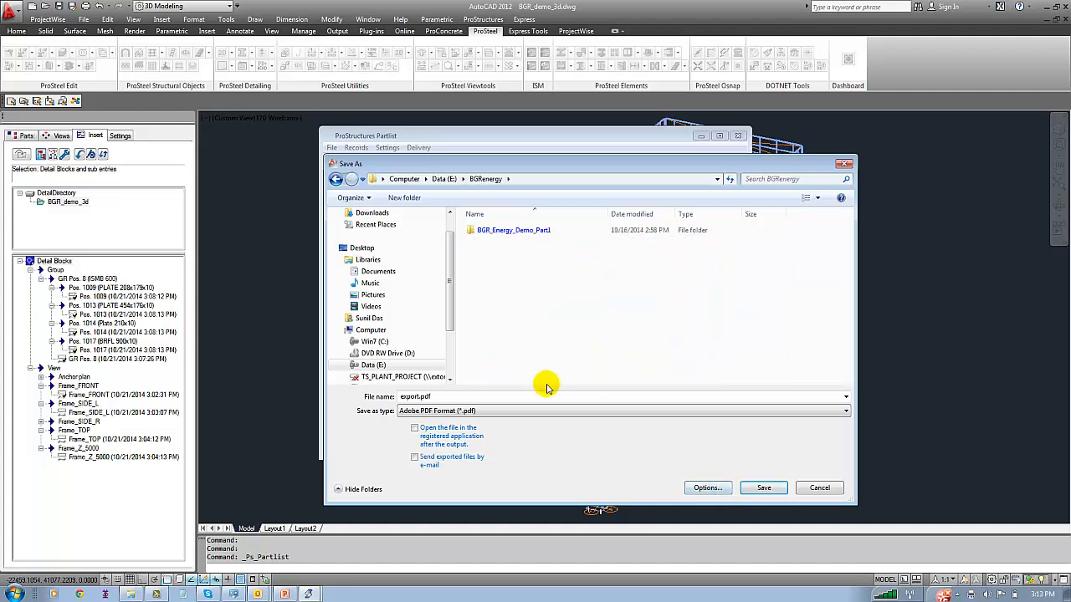
{"action": "left_click", "coordinate": [516, 397]}
{"action": "type", "text": "BG"}
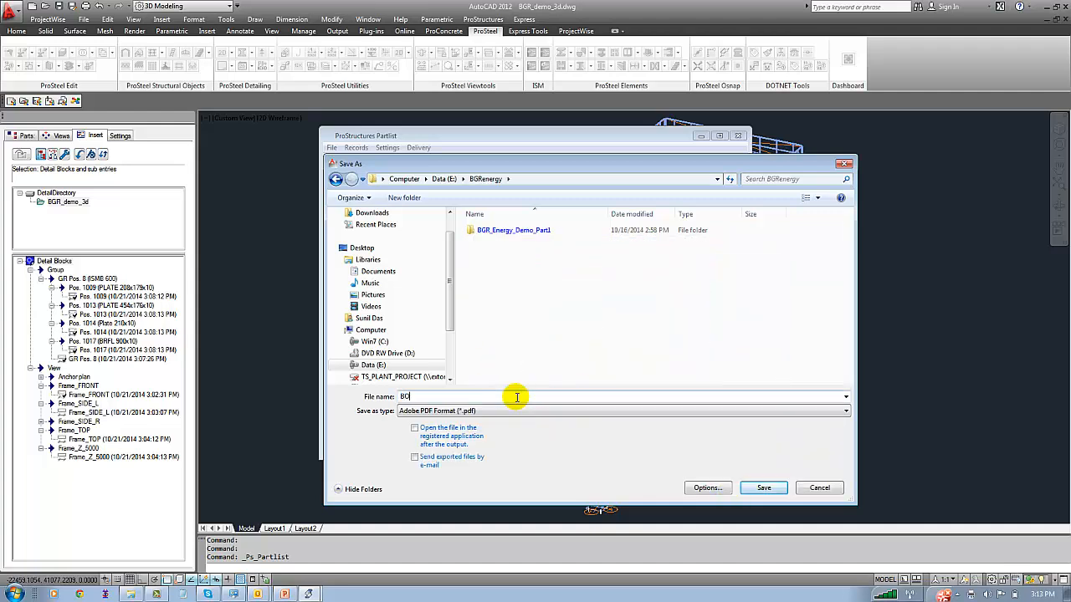
{"action": "type", "text": "R"}
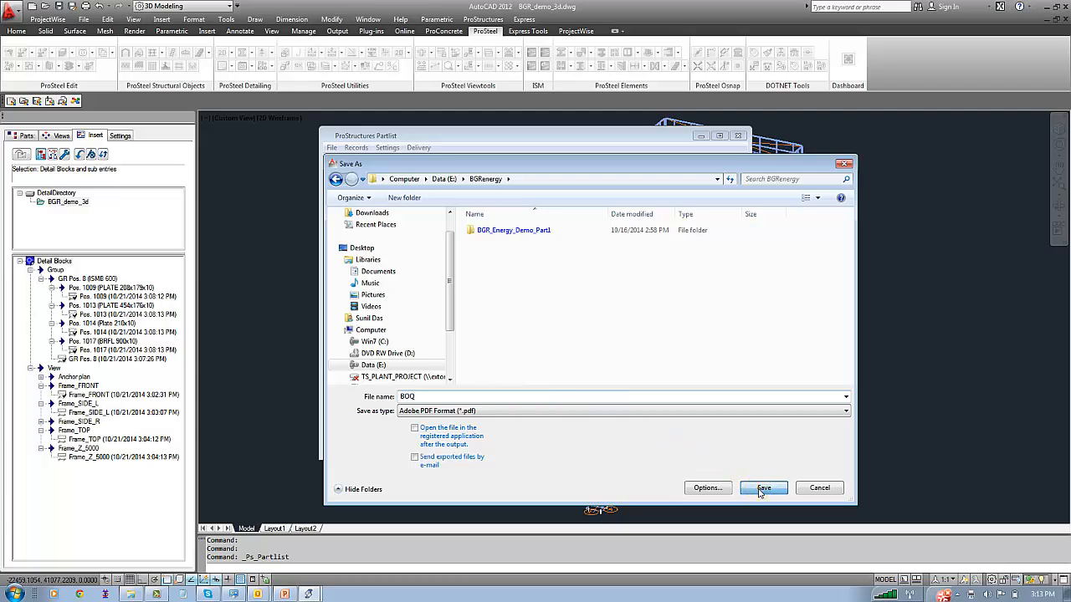
{"action": "left_click", "coordinate": [764, 488]}
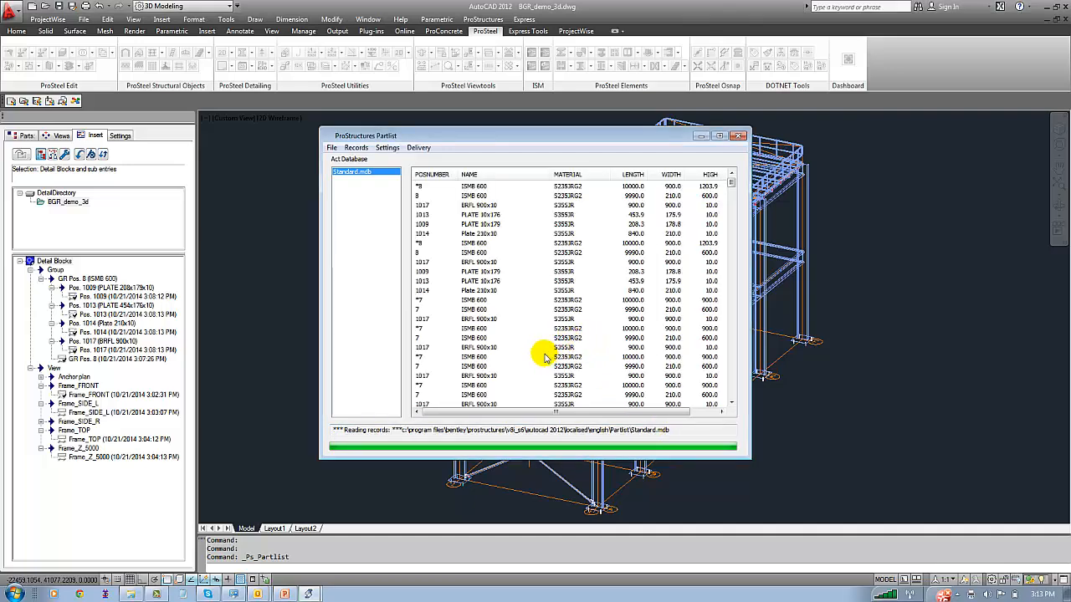
{"action": "left_click", "coordinate": [738, 137]}
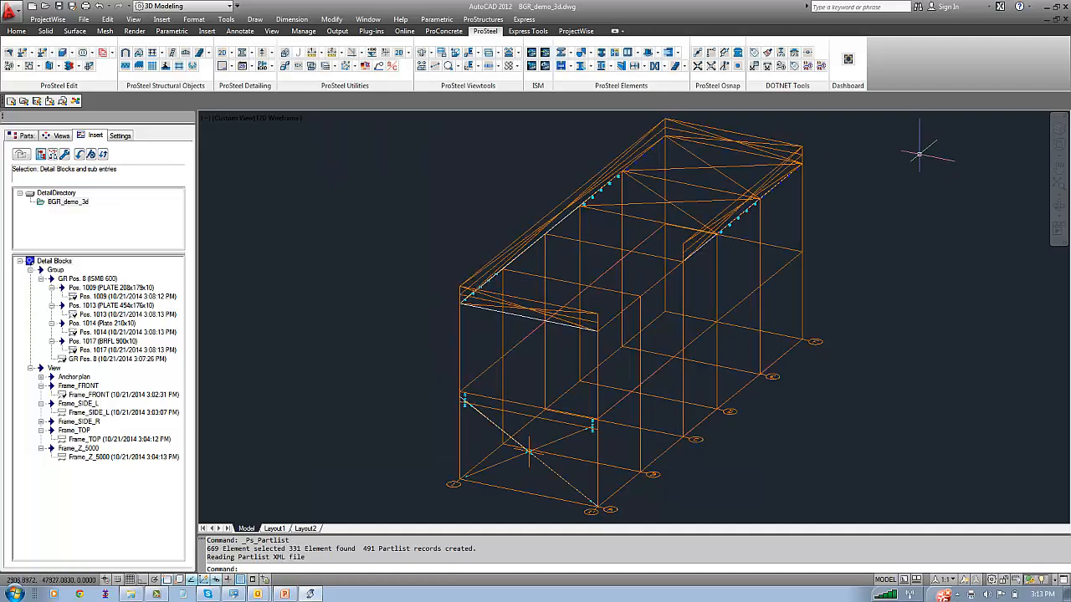
Regenerate the ProStructures model with PS_REGEN to redisplay the hidden steel parts
{"action": "type", "text": "PS_"}
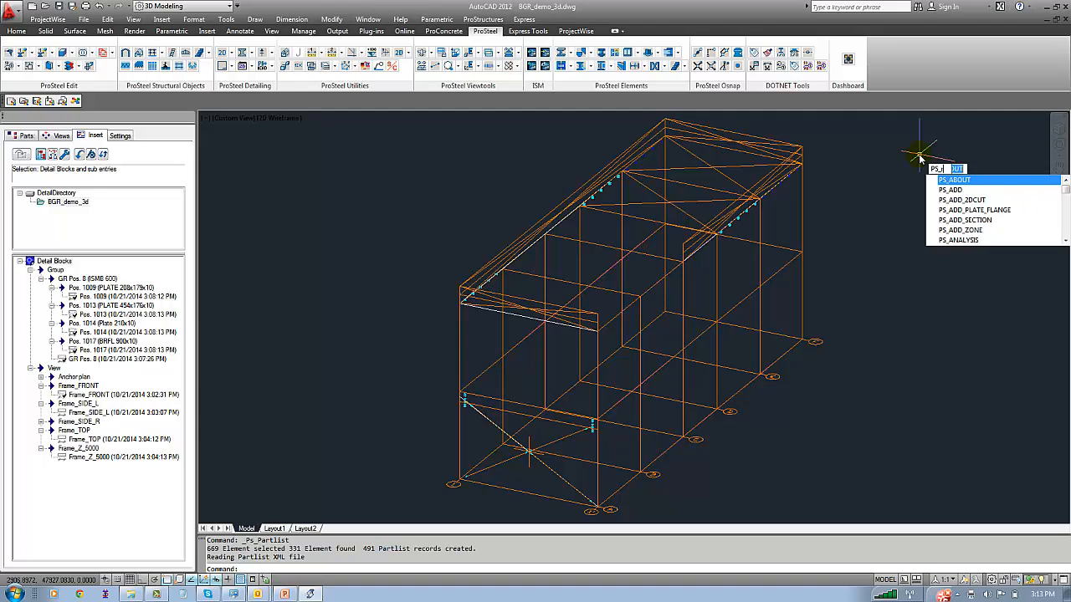
{"action": "type", "text": "REgen"}
{"action": "key", "text": "Return"}
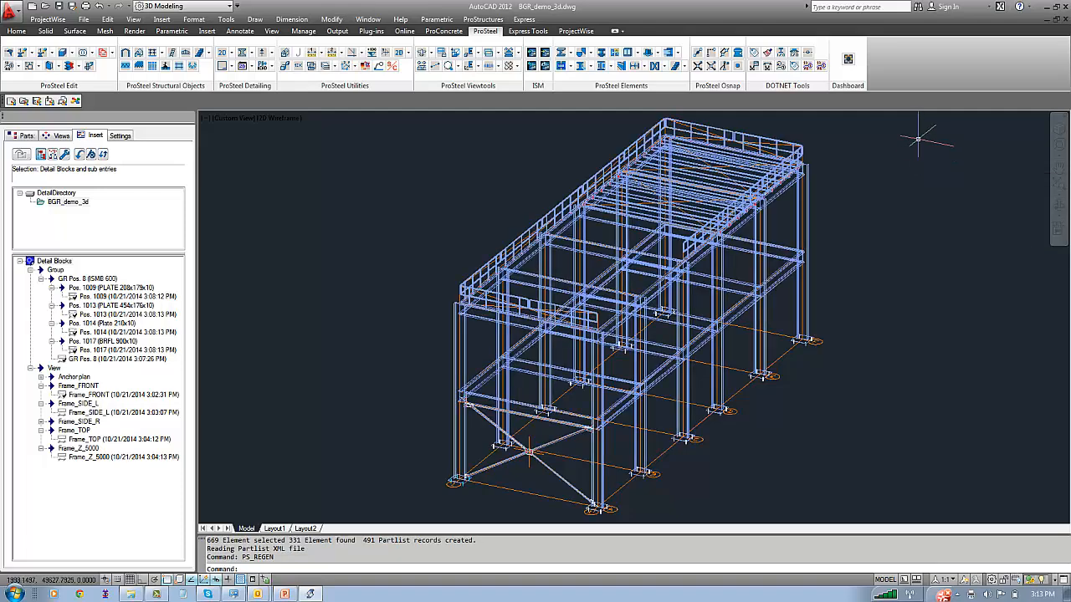
Switch to Windows Explorer and open BOQ.pdf from the BGRenergy folder on Data (E:)
{"action": "left_click", "coordinate": [1042, 7]}
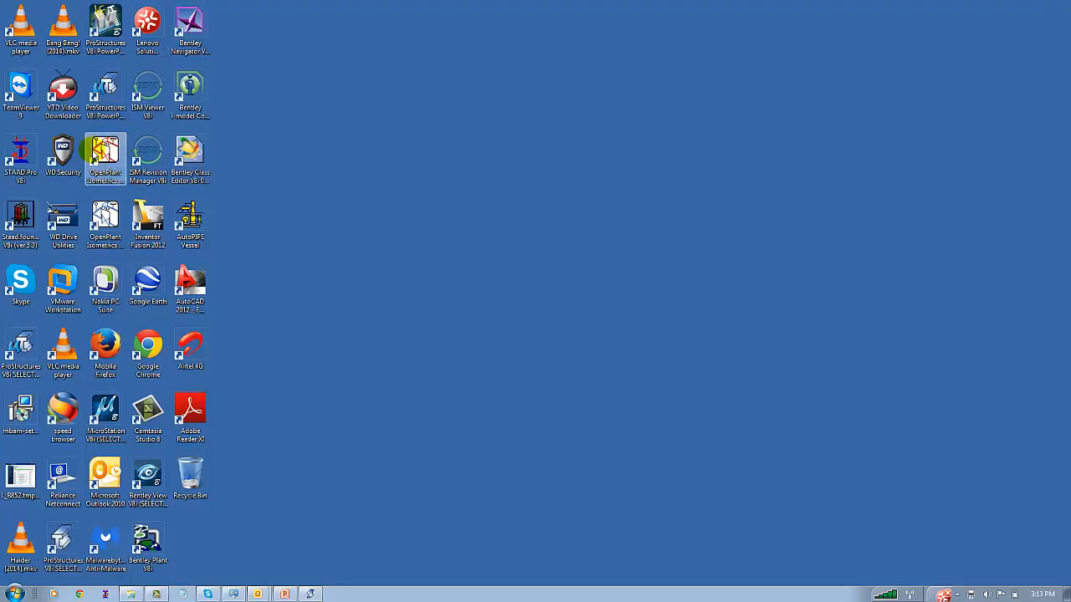
{"action": "left_click", "coordinate": [131, 594]}
{"action": "left_click", "coordinate": [46, 248]}
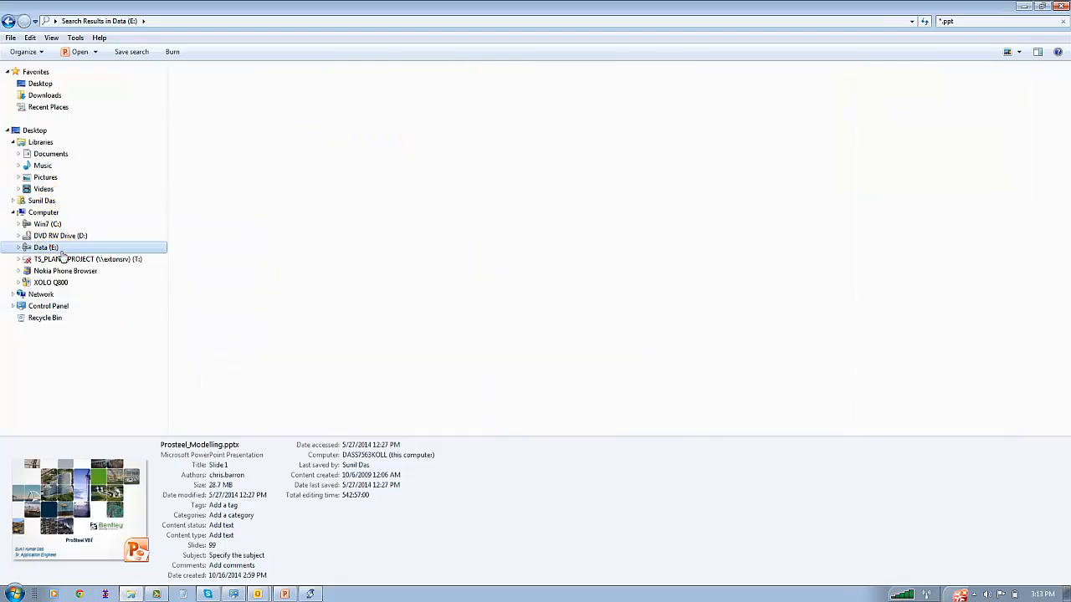
{"action": "double_click", "coordinate": [205, 214]}
{"action": "left_click", "coordinate": [200, 168]}
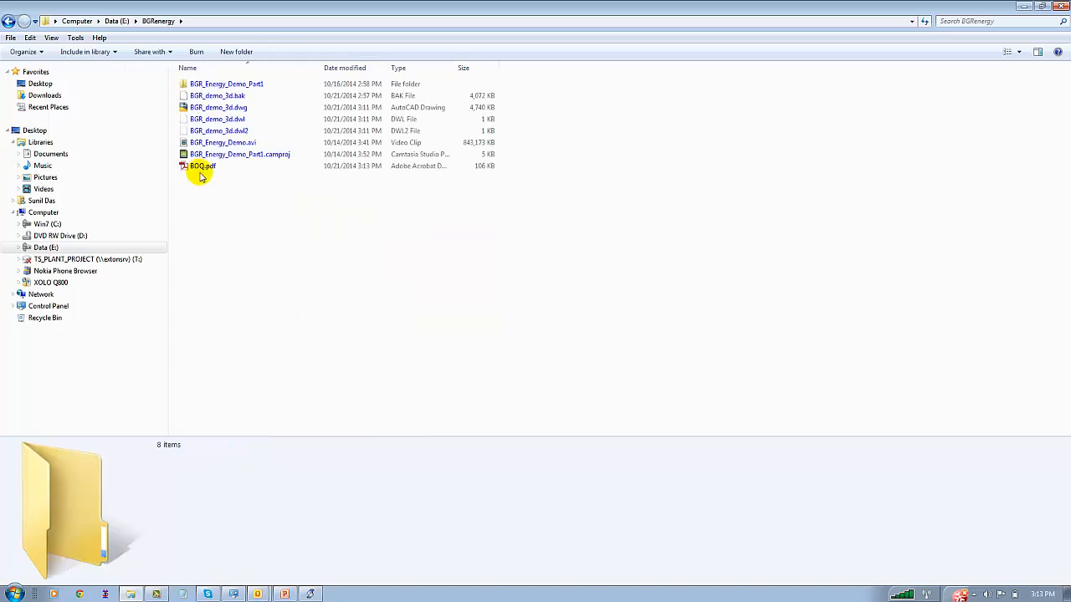
{"action": "double_click", "coordinate": [201, 167]}
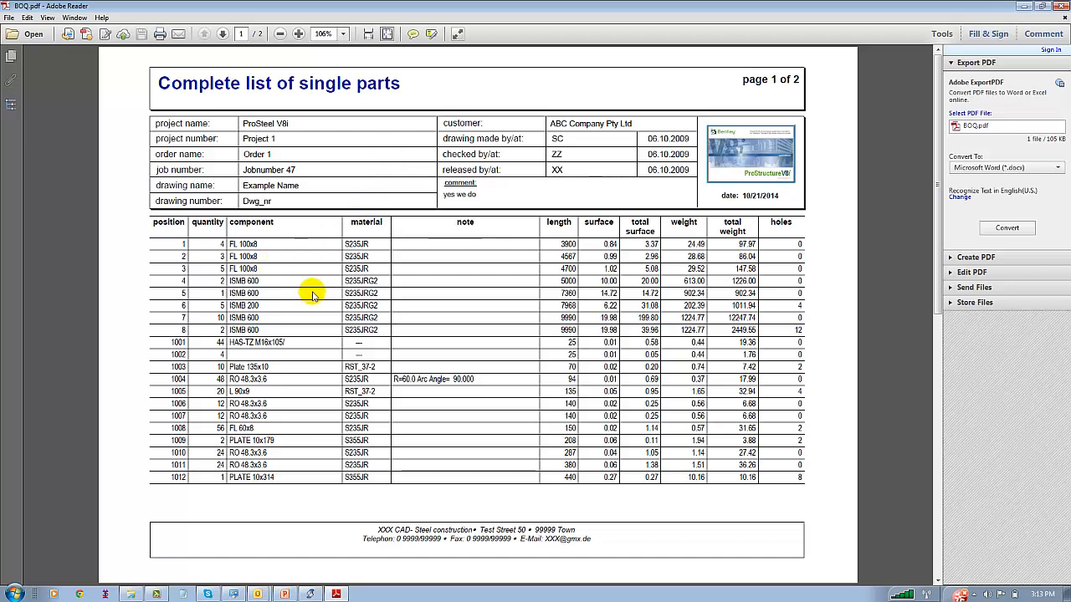
Review the second page of the single parts list and close the PDF to return to the AutoCAD model
{"action": "scroll", "coordinate": [312, 294], "scroll_direction": "down", "scroll_amount": 2}
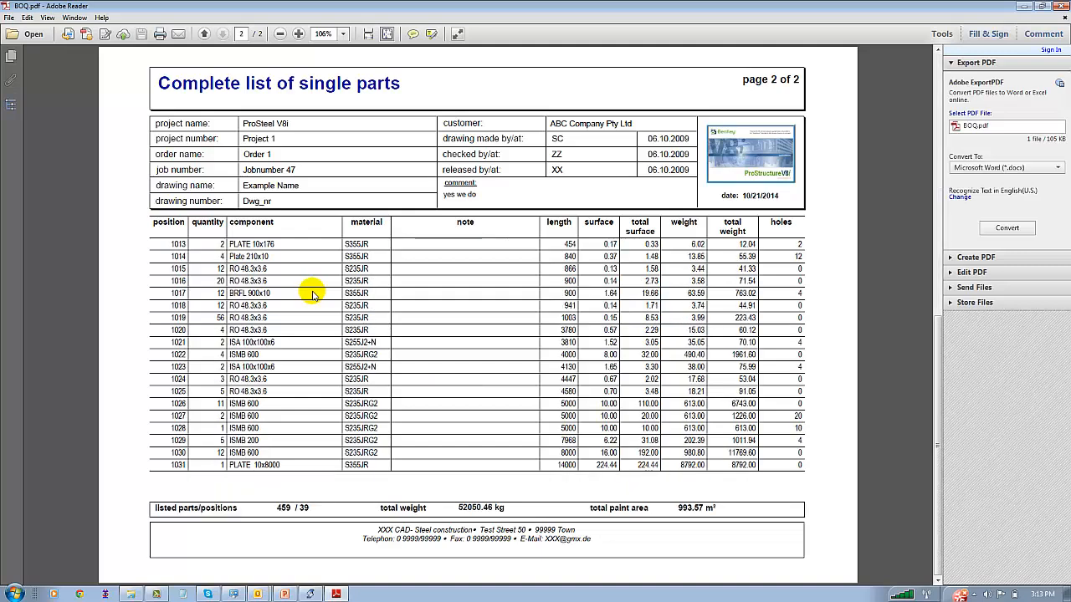
{"action": "left_click", "coordinate": [1060, 5]}
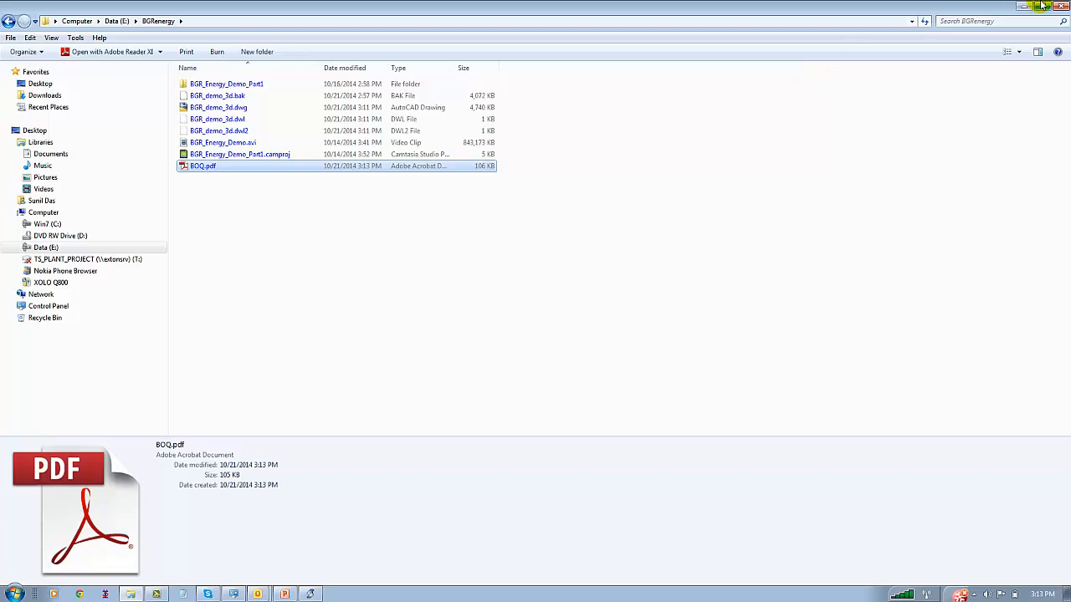
{"action": "left_click", "coordinate": [1024, 6]}
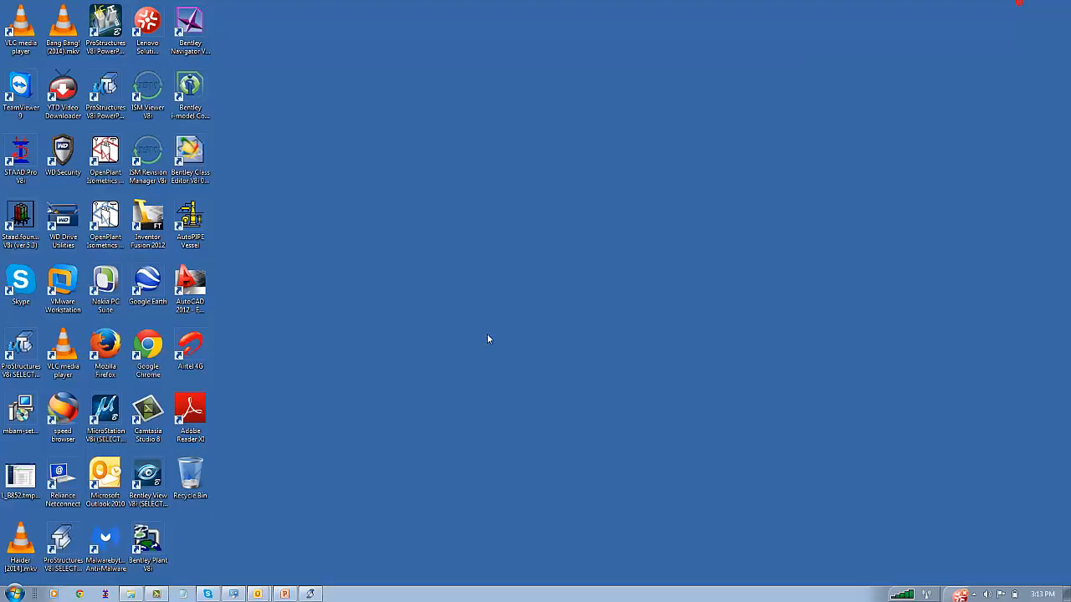
{"action": "left_click", "coordinate": [317, 594]}
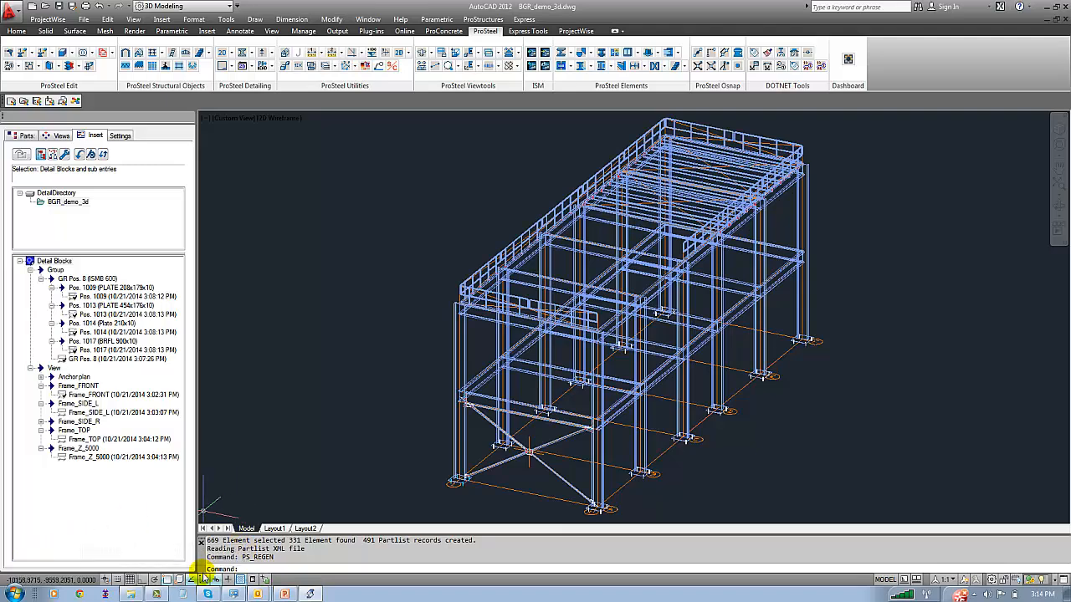
Search the Windows programs for "note" and open a blank Notepad document
{"action": "mouse_move", "coordinate": [168, 594]}
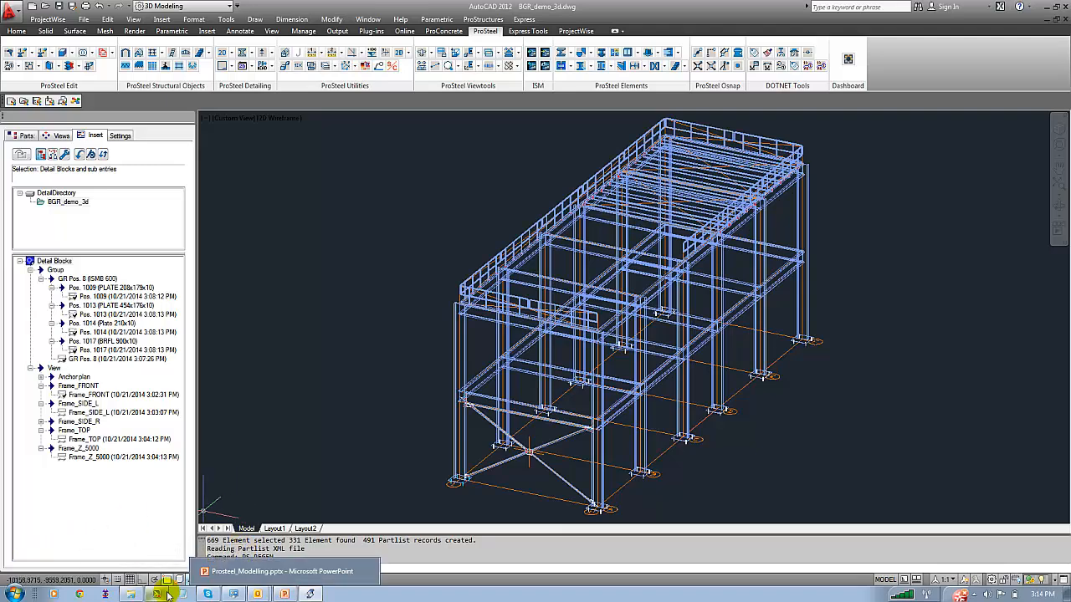
{"action": "left_click", "coordinate": [15, 594]}
{"action": "left_click", "coordinate": [33, 569]}
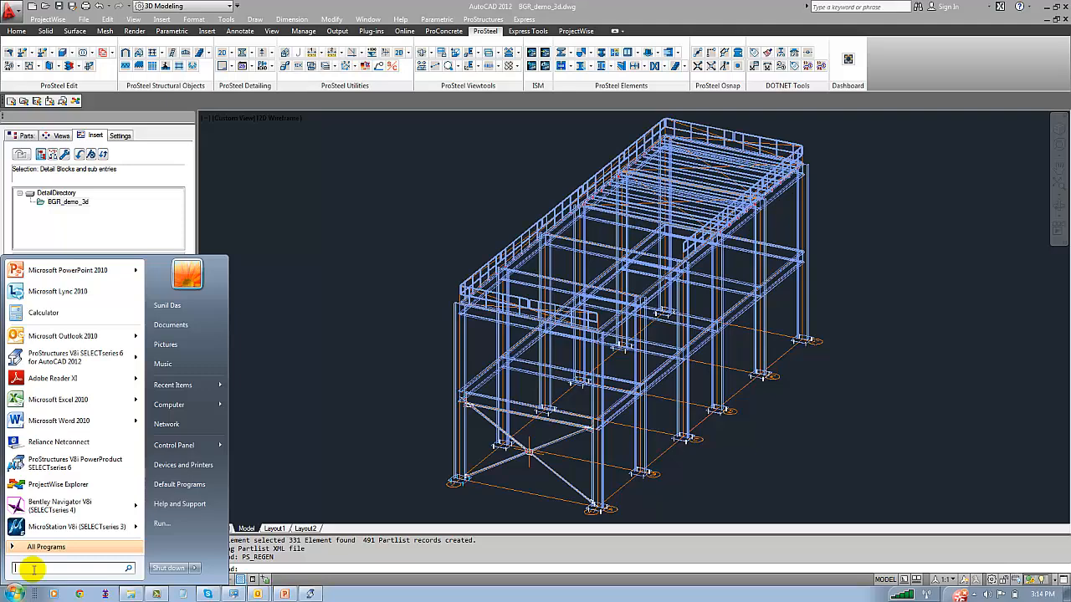
{"action": "type", "text": "note"}
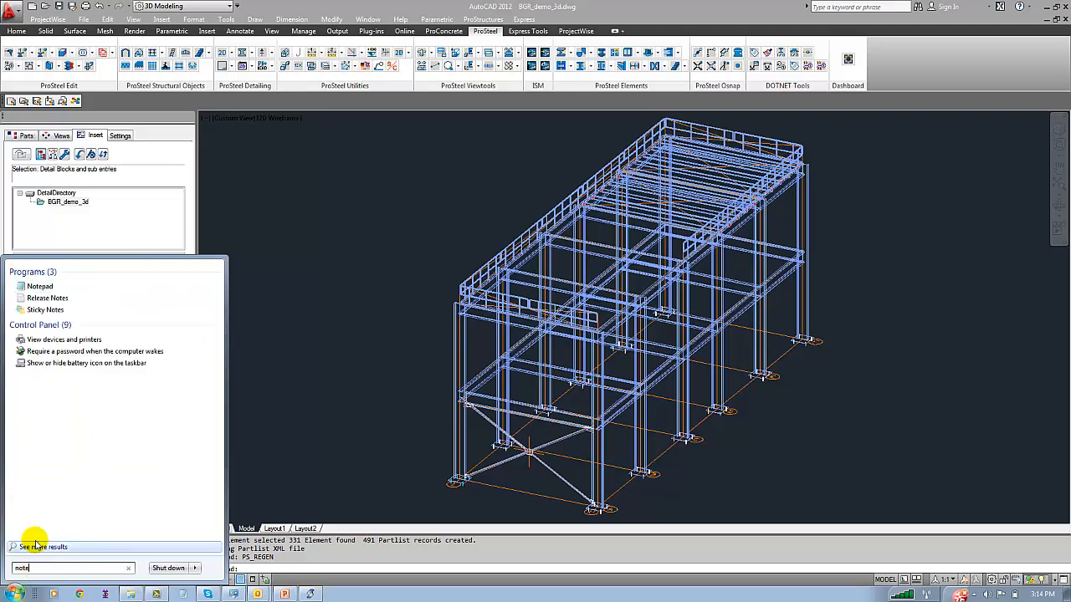
{"action": "left_click", "coordinate": [36, 288]}
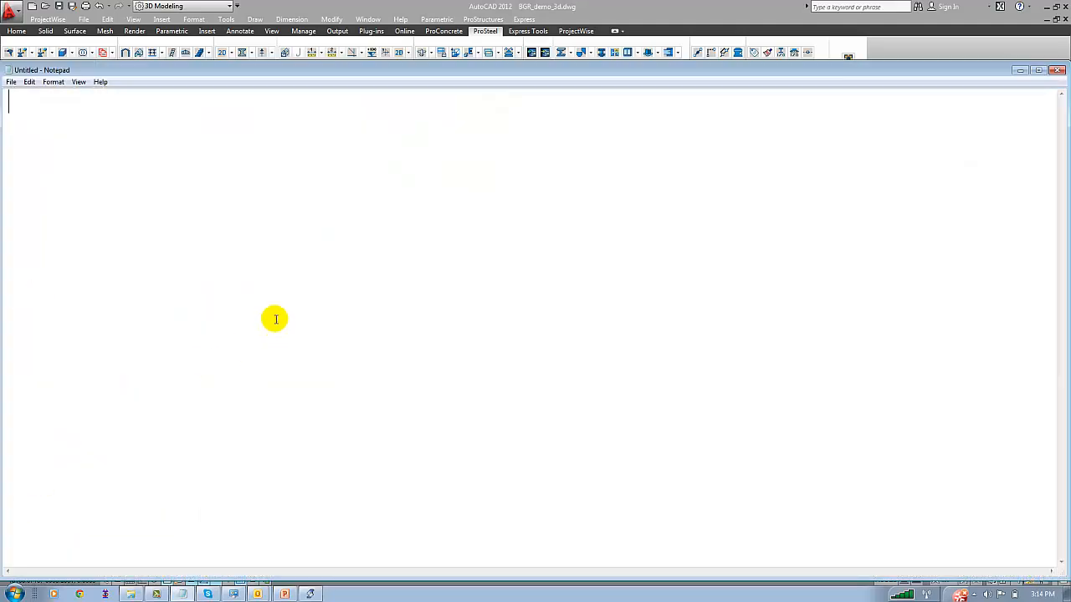
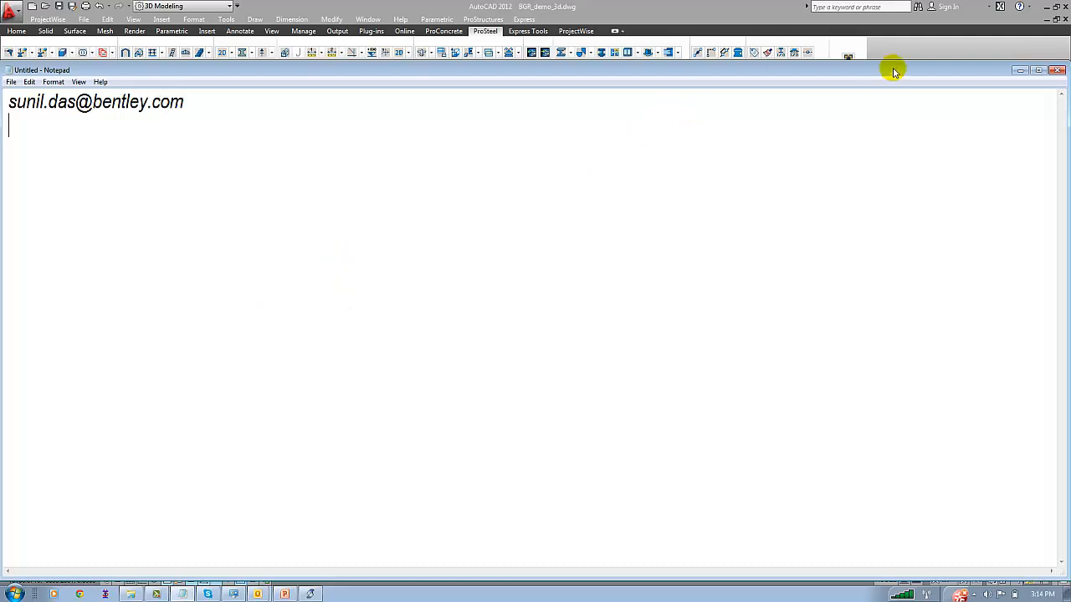
Write the presenter's contact e-mail address in the blank Notepad document and minimize it to return to the AutoCAD model
{"action": "left_click", "coordinate": [1019, 71]}
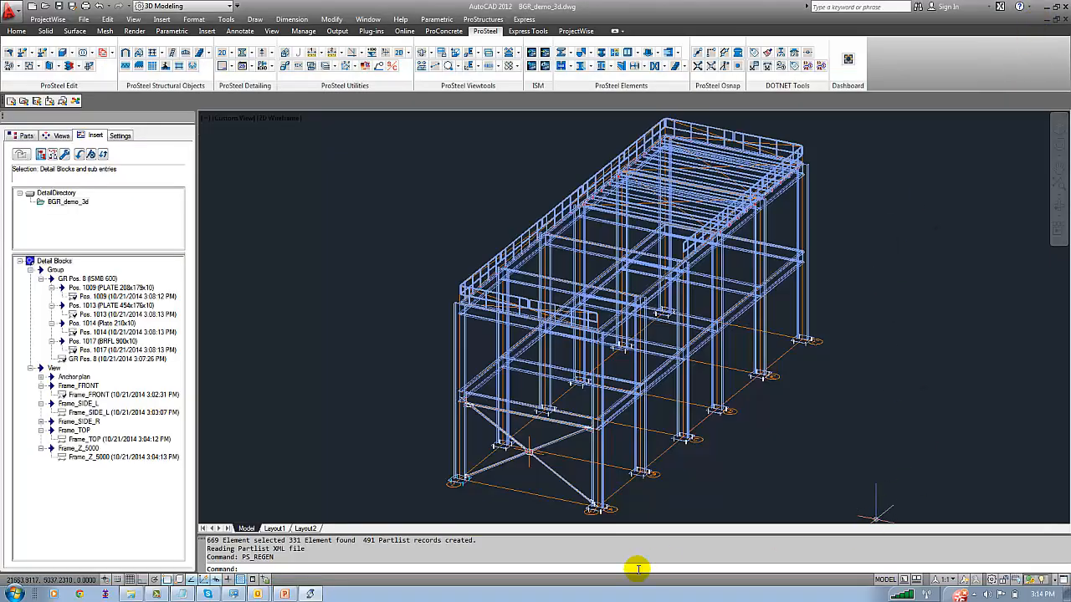